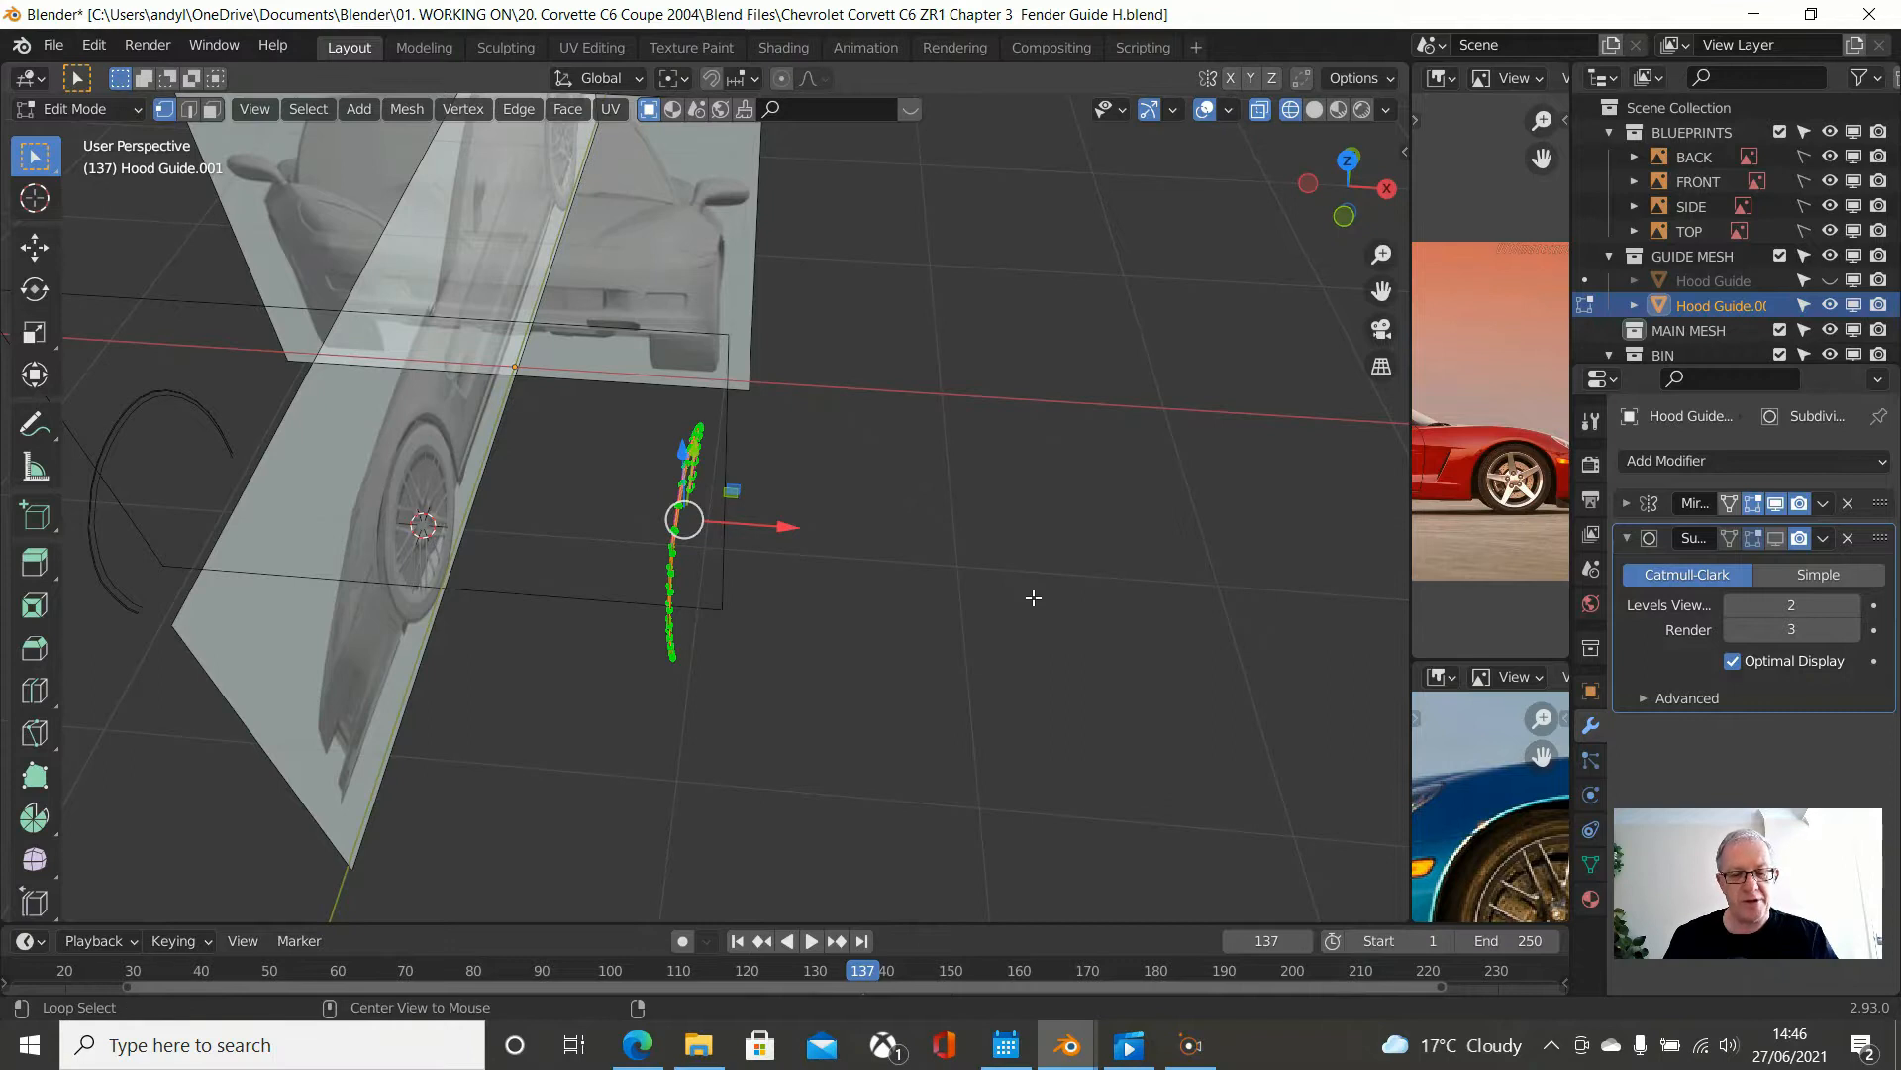
- Switch the viewport to solid shading and reveal the hidden geometry of the hood and fender mesh
middle_drag(1030, 594, 722, 531)
key(z)
click(1097, 614)
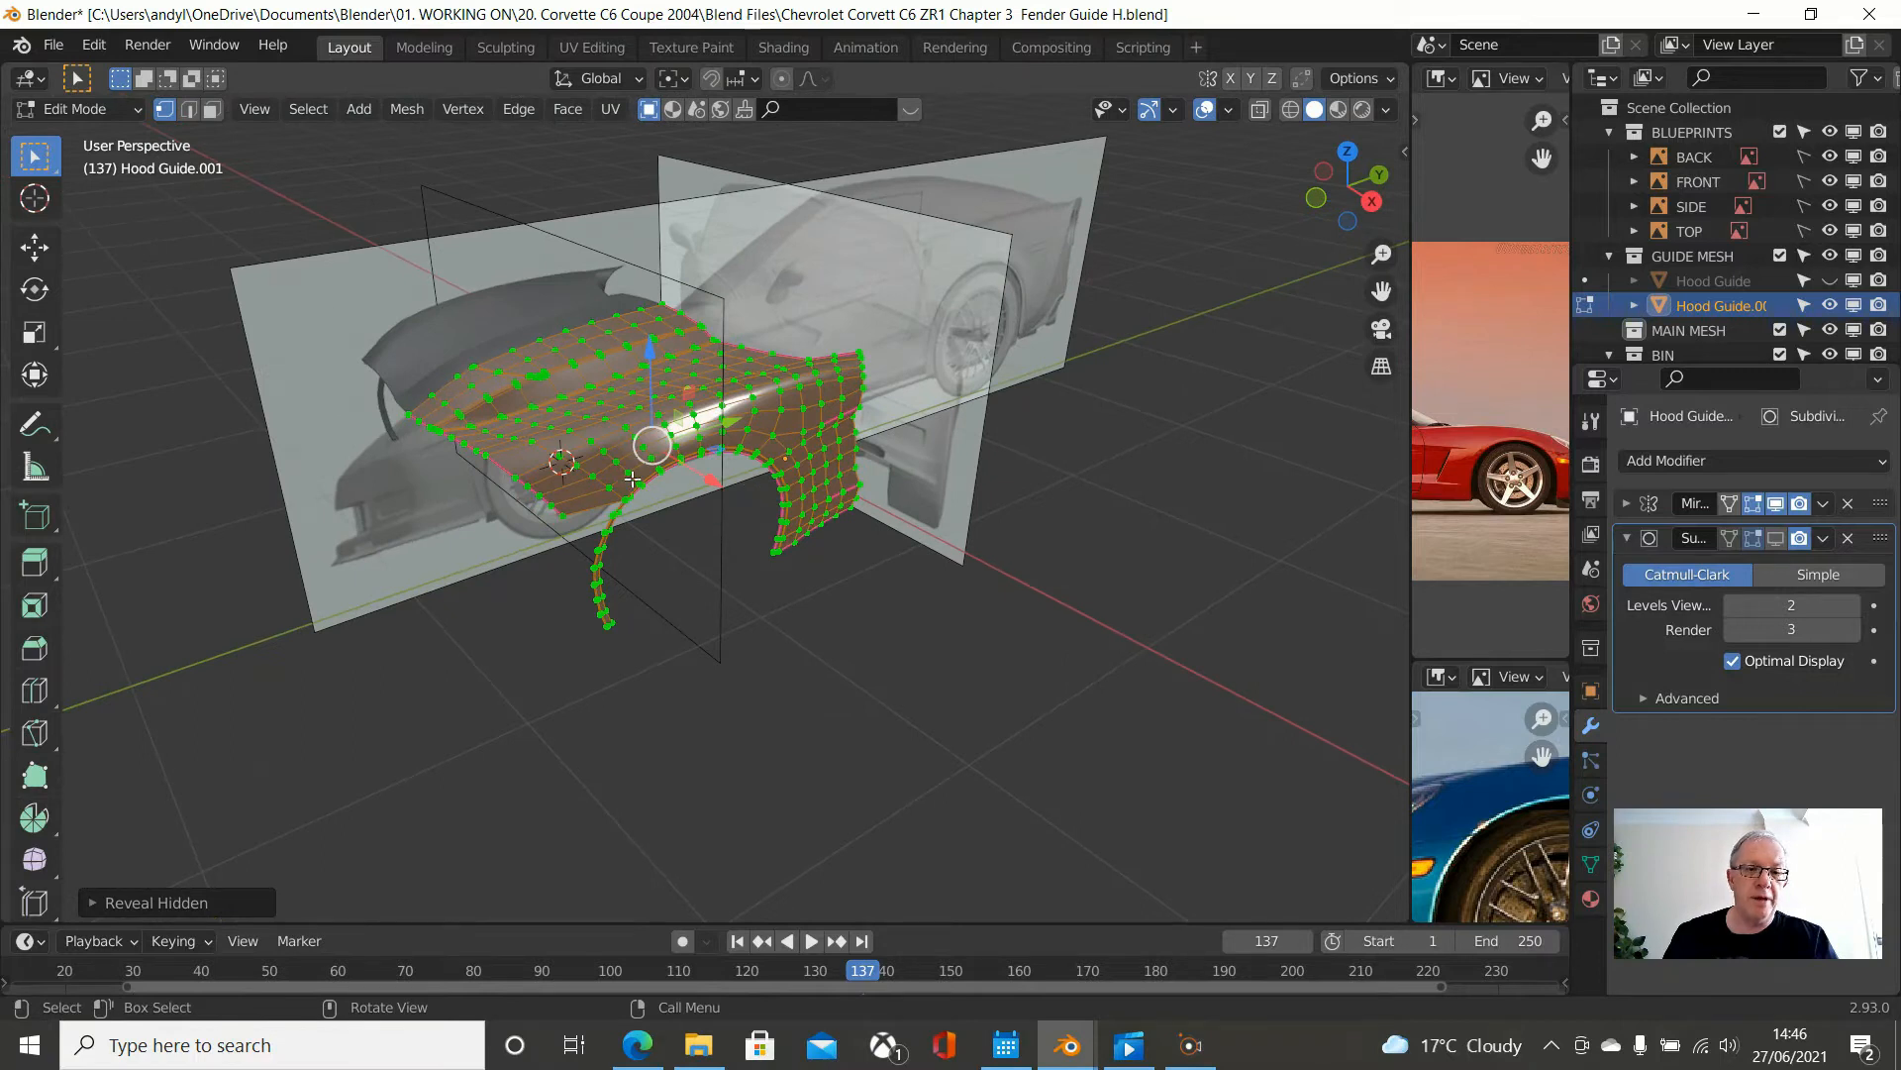
scroll(634, 457, up, 4)
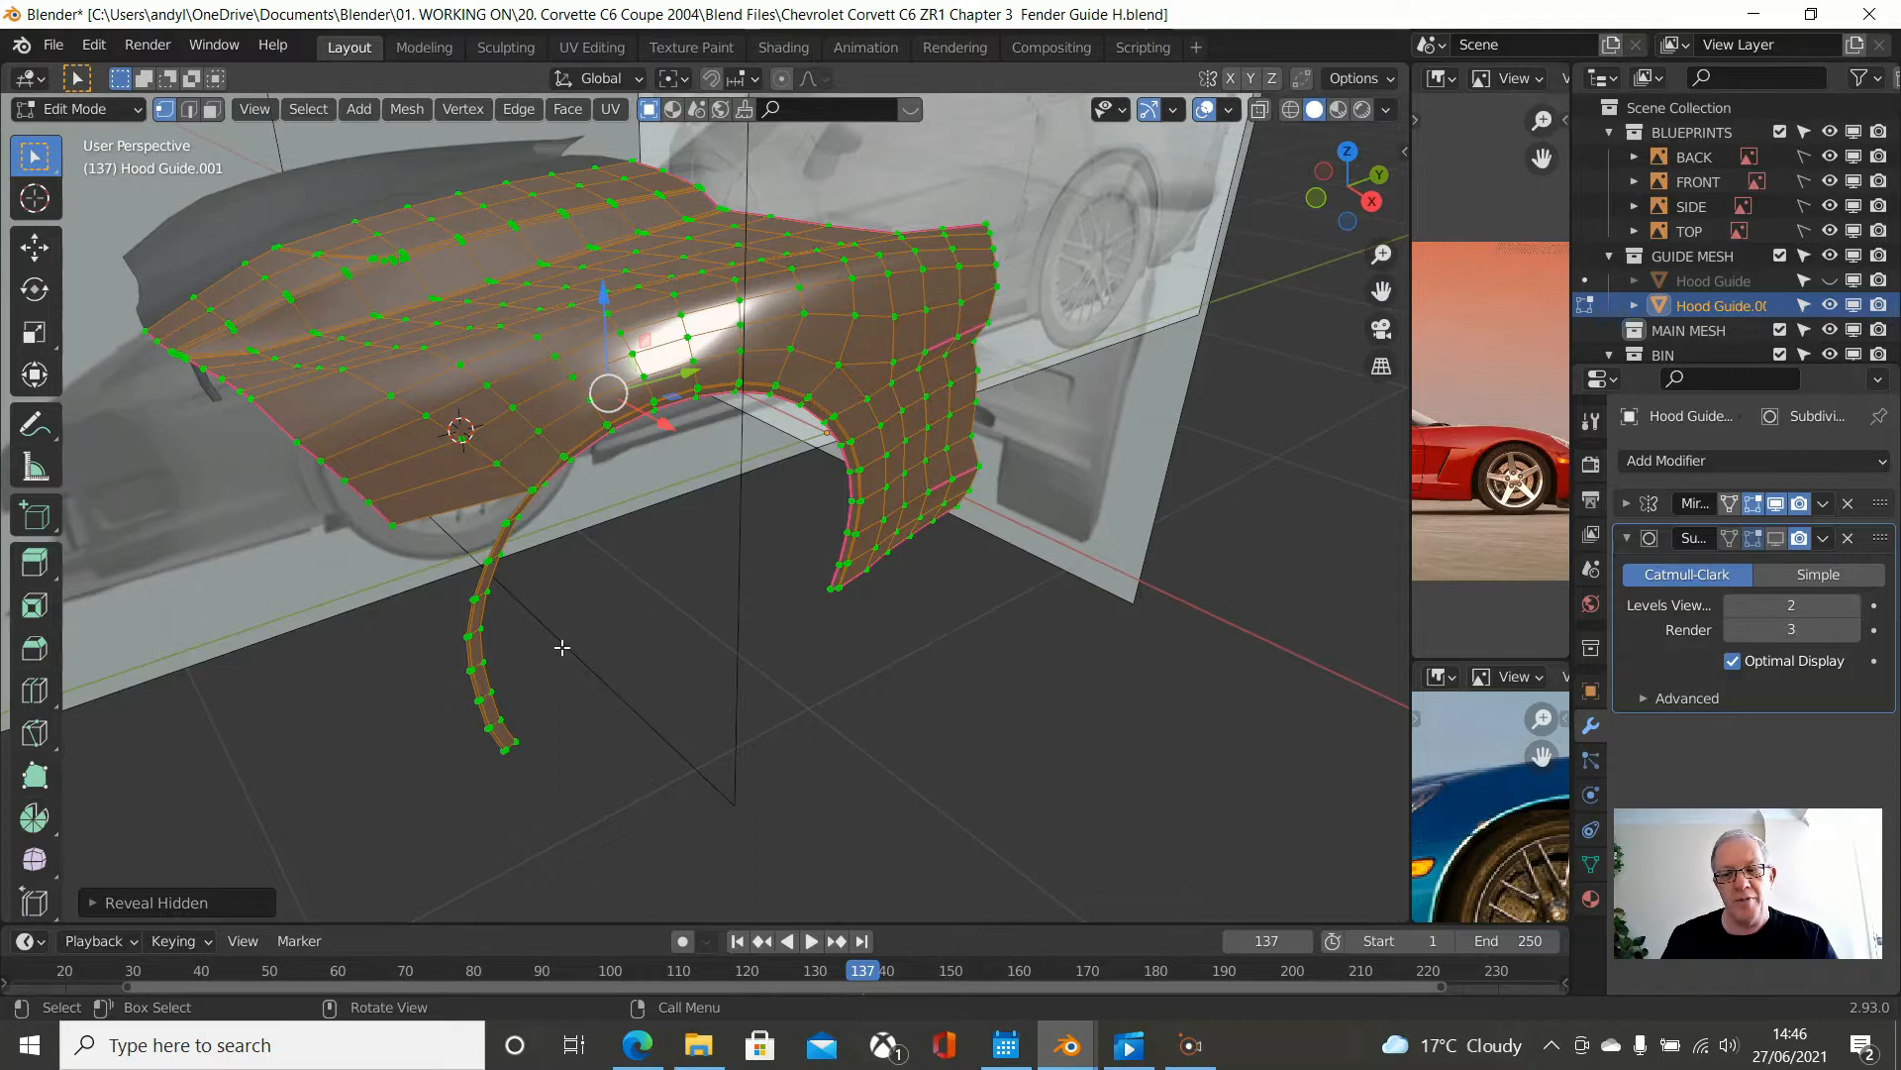
scroll(562, 647, up, 3)
middle_drag(514, 645, 460, 551)
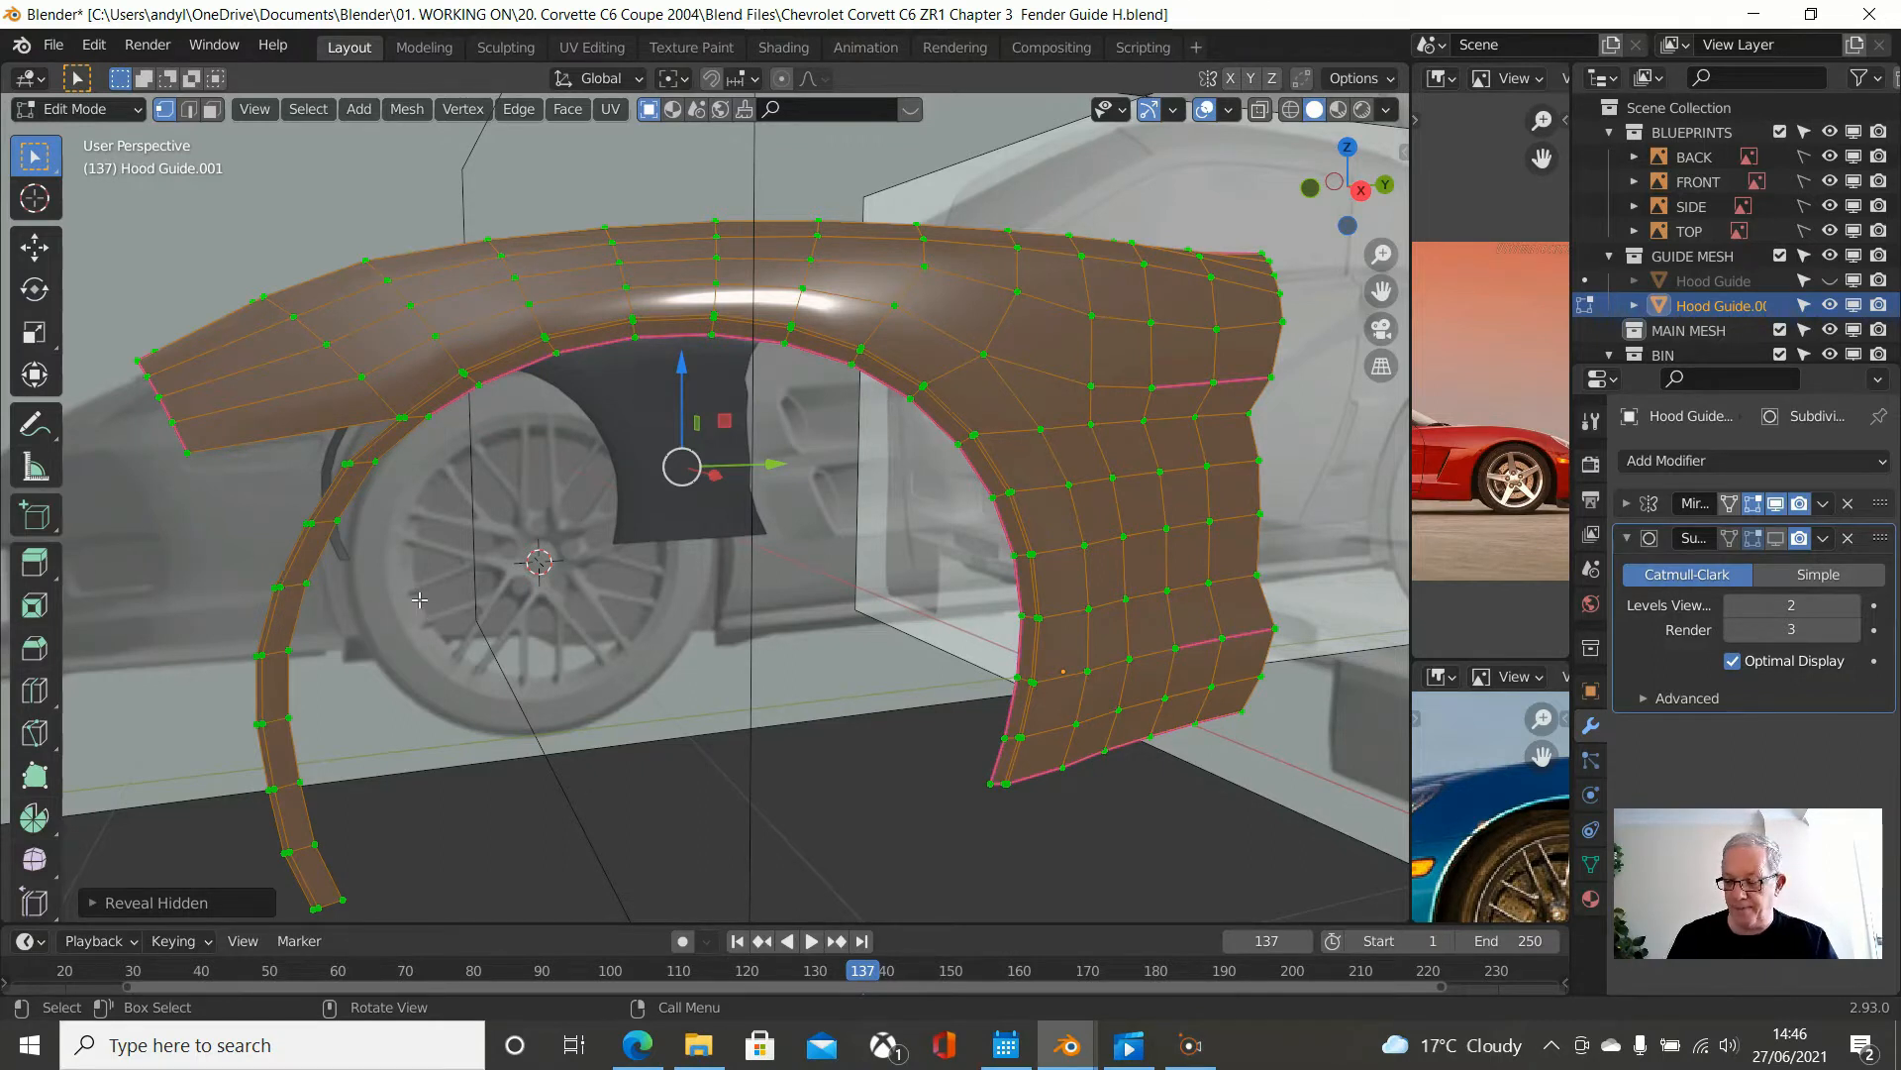
- In right orthographic view, shift the second and third vertex rows of the front wheel arch strip below the fender slightly along Y towards the wheel
key(KP_3)
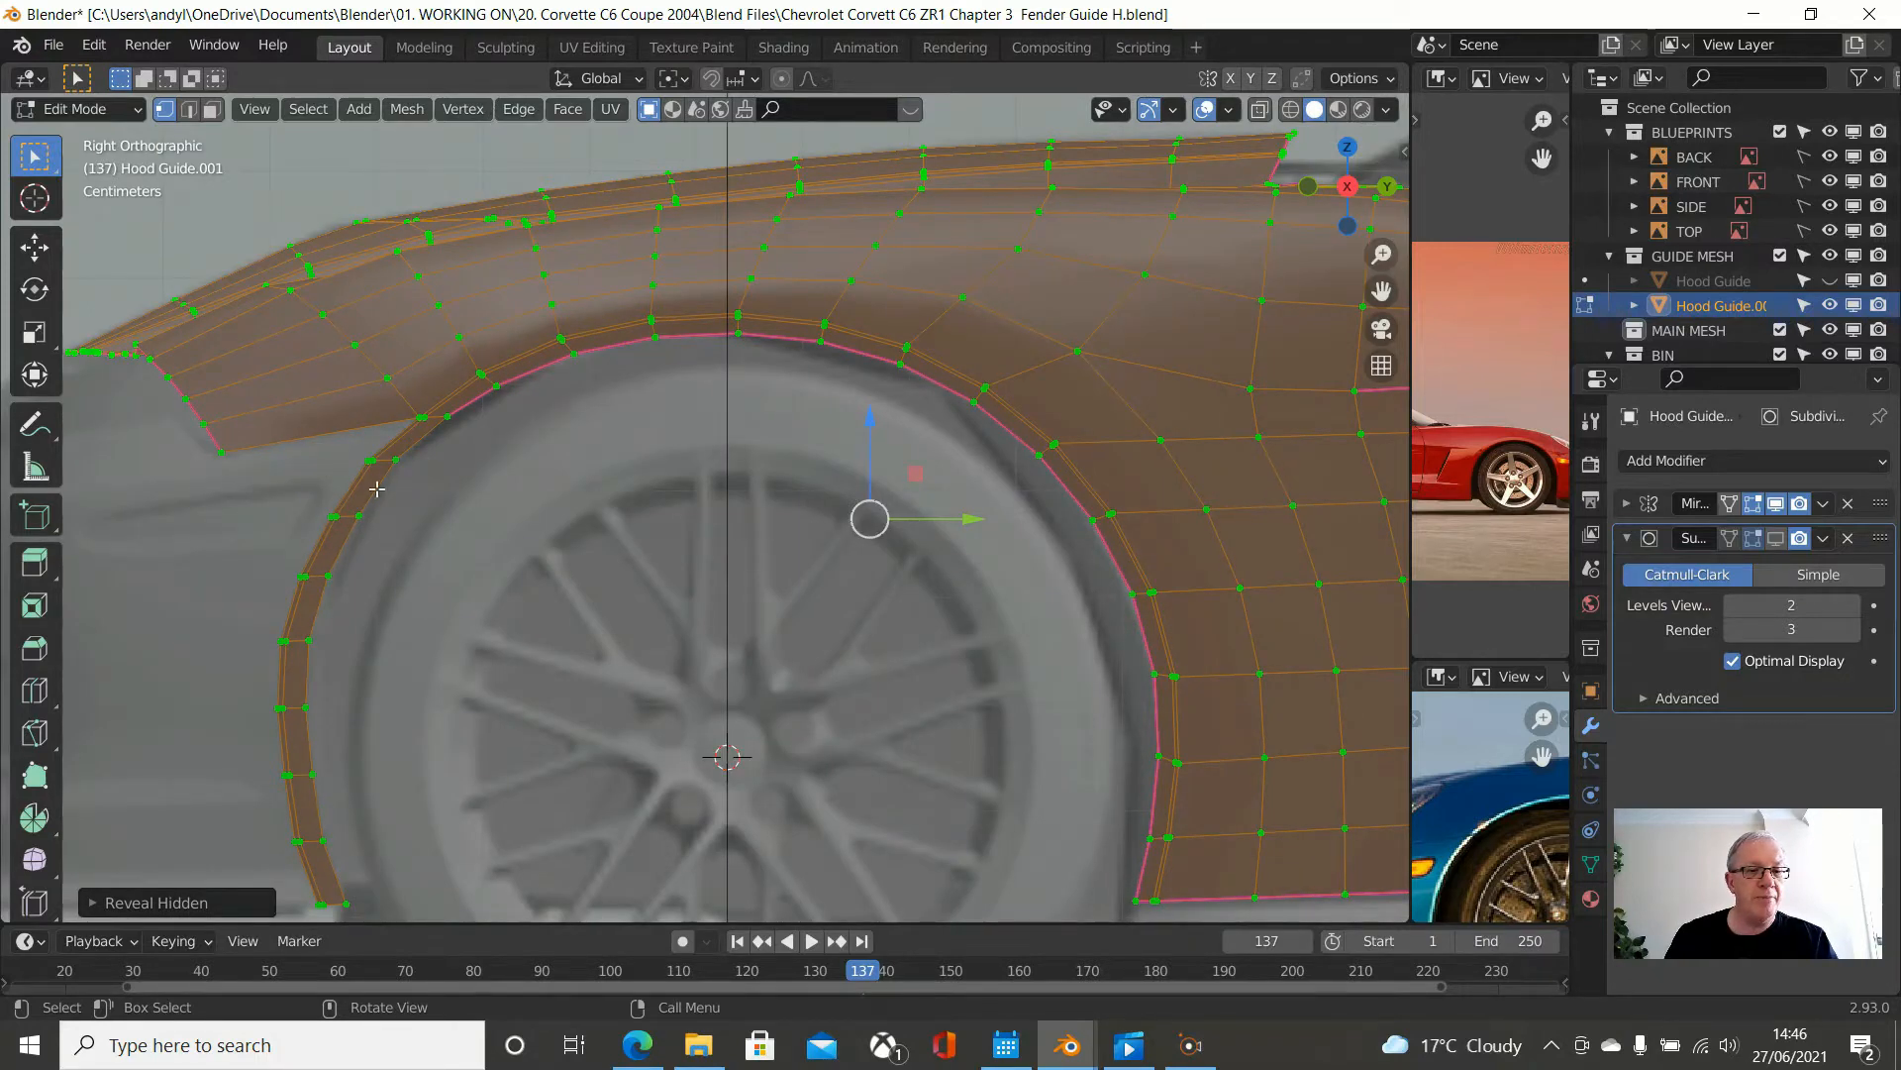
scroll(377, 485, up, 1)
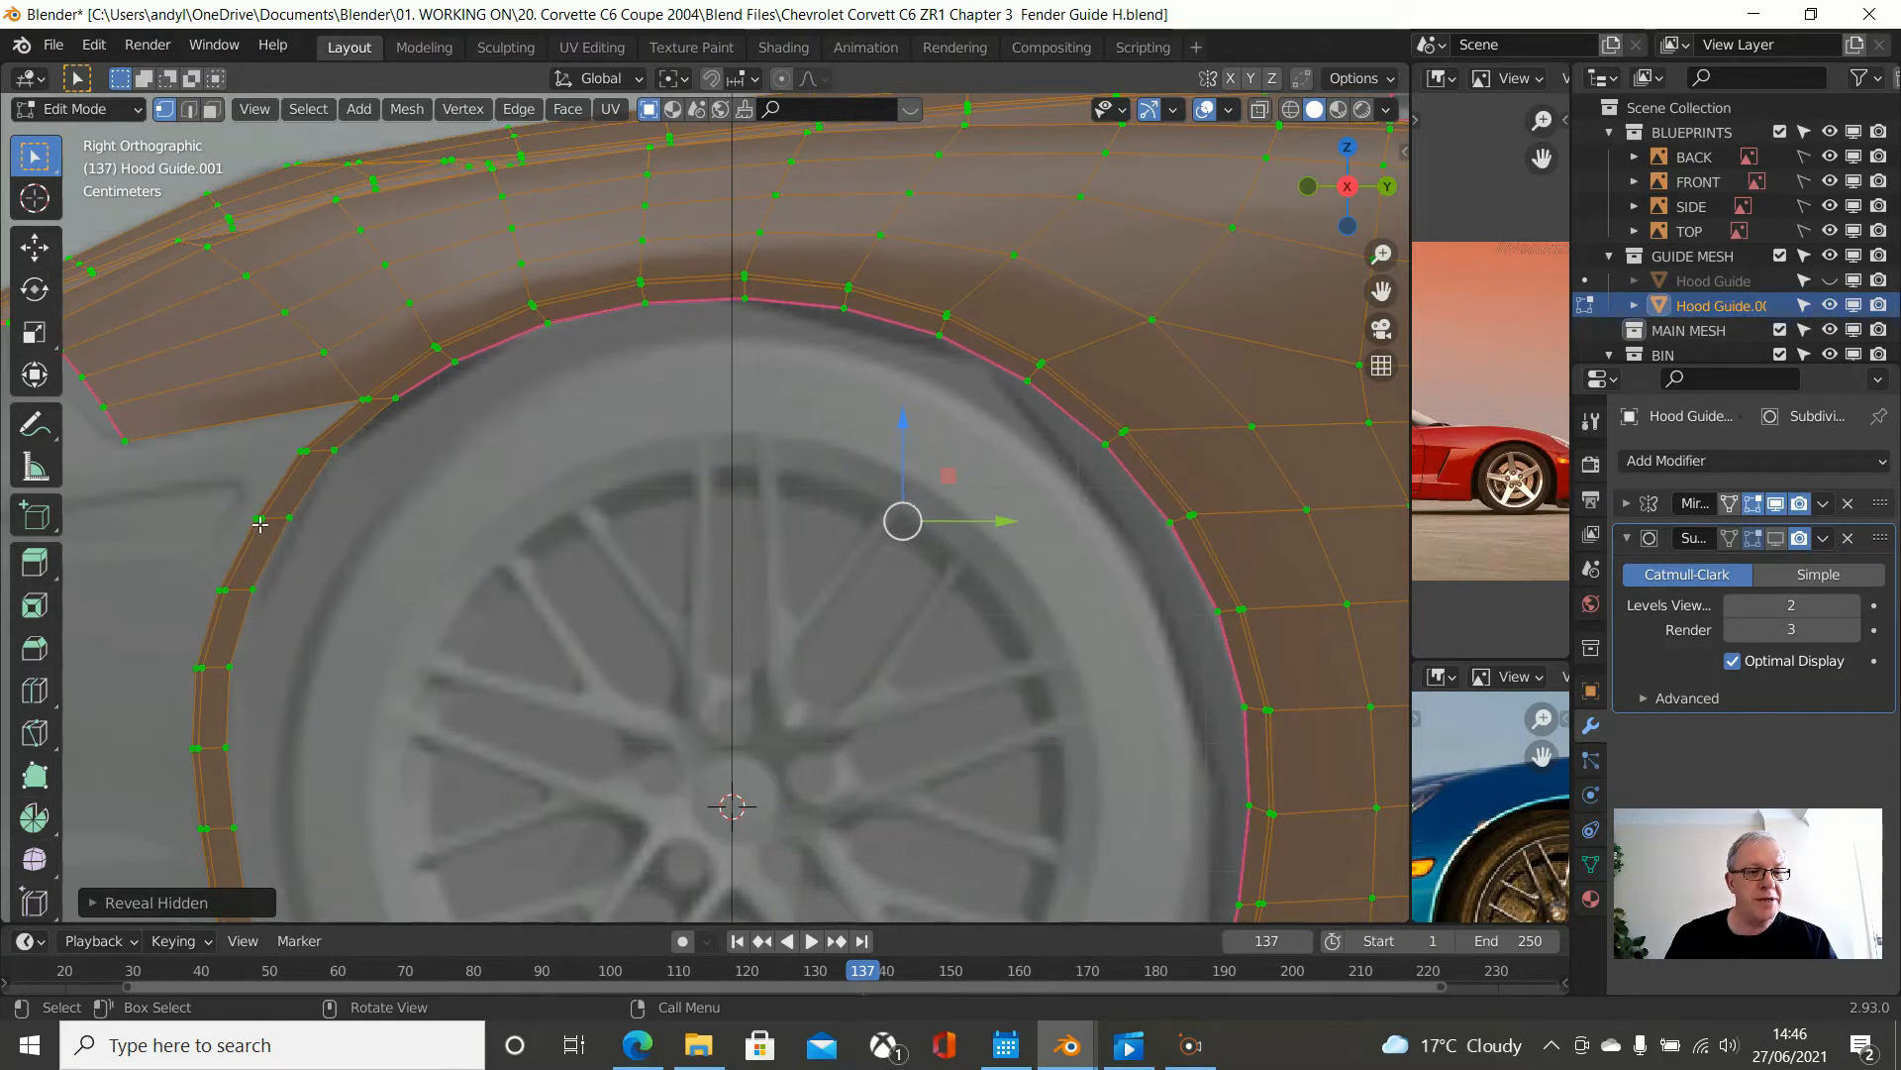
scroll(275, 512, up, 2)
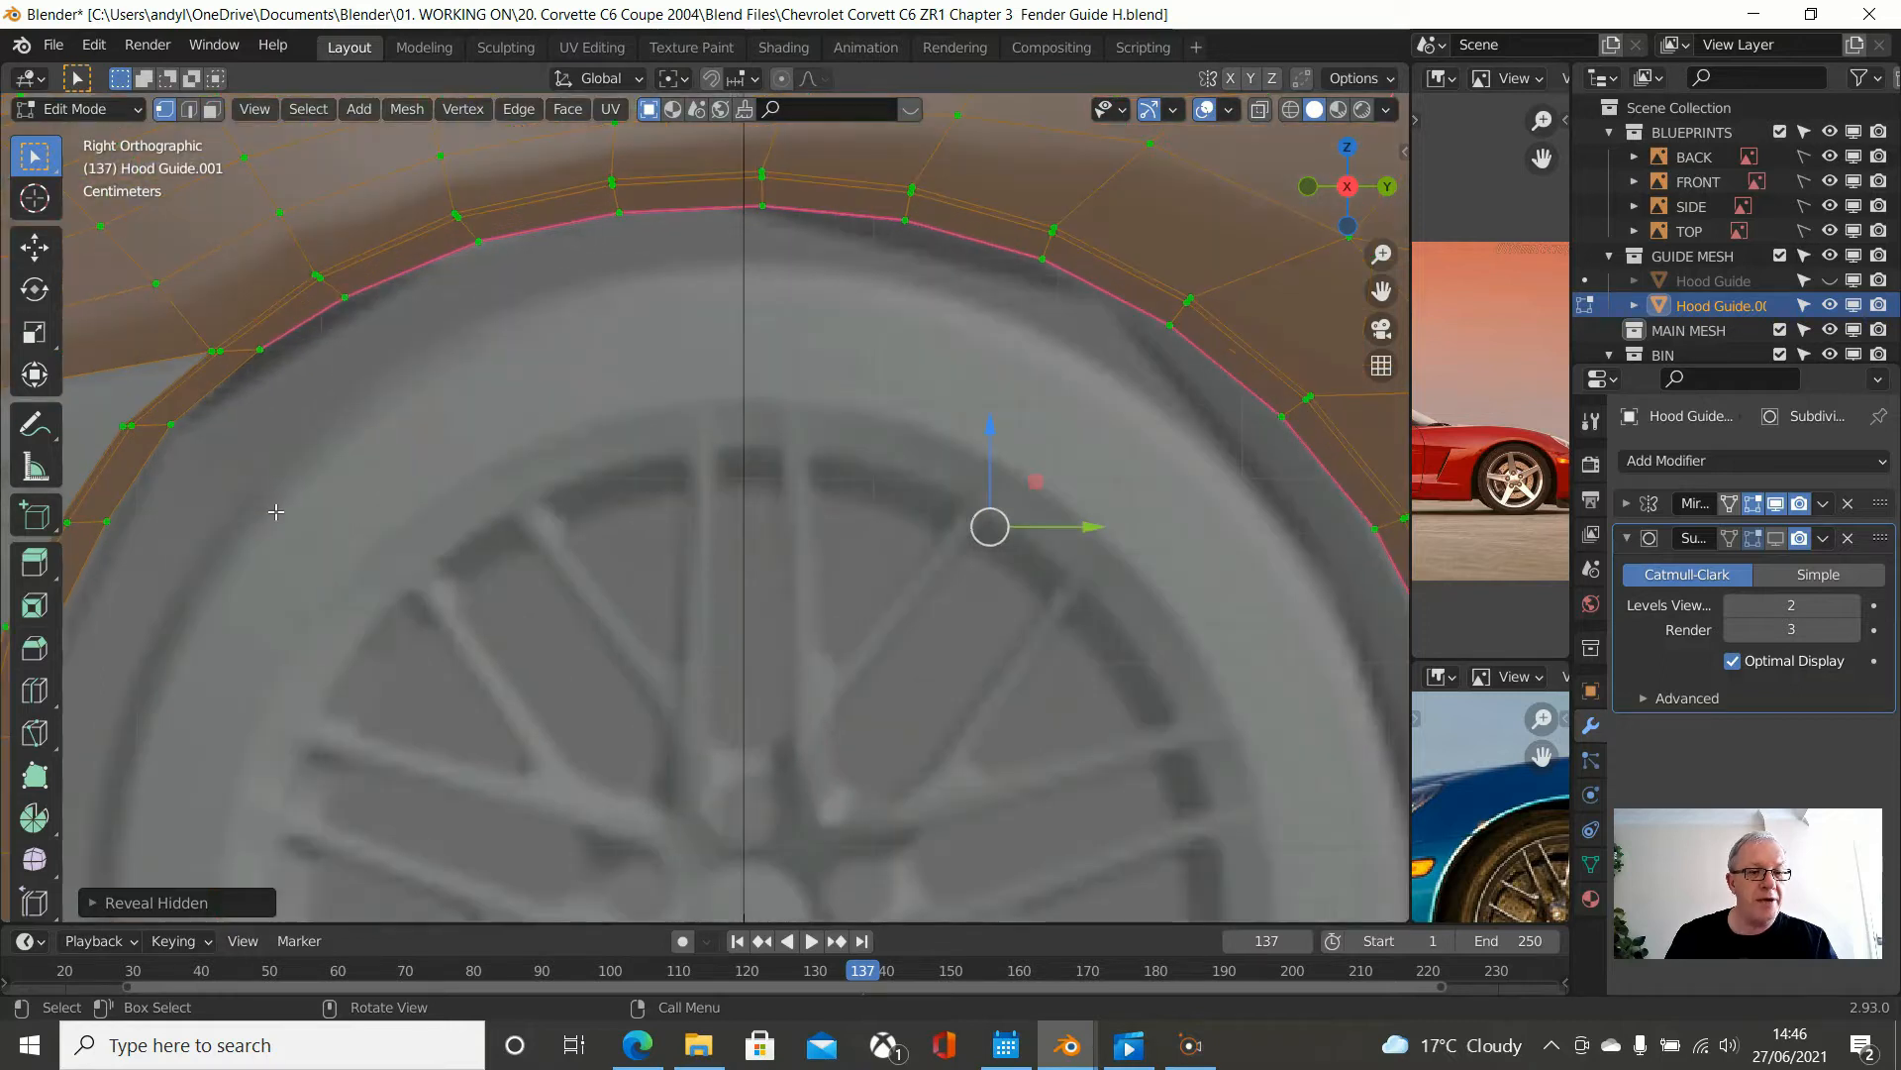
shift+middle_drag(271, 511, 453, 507)
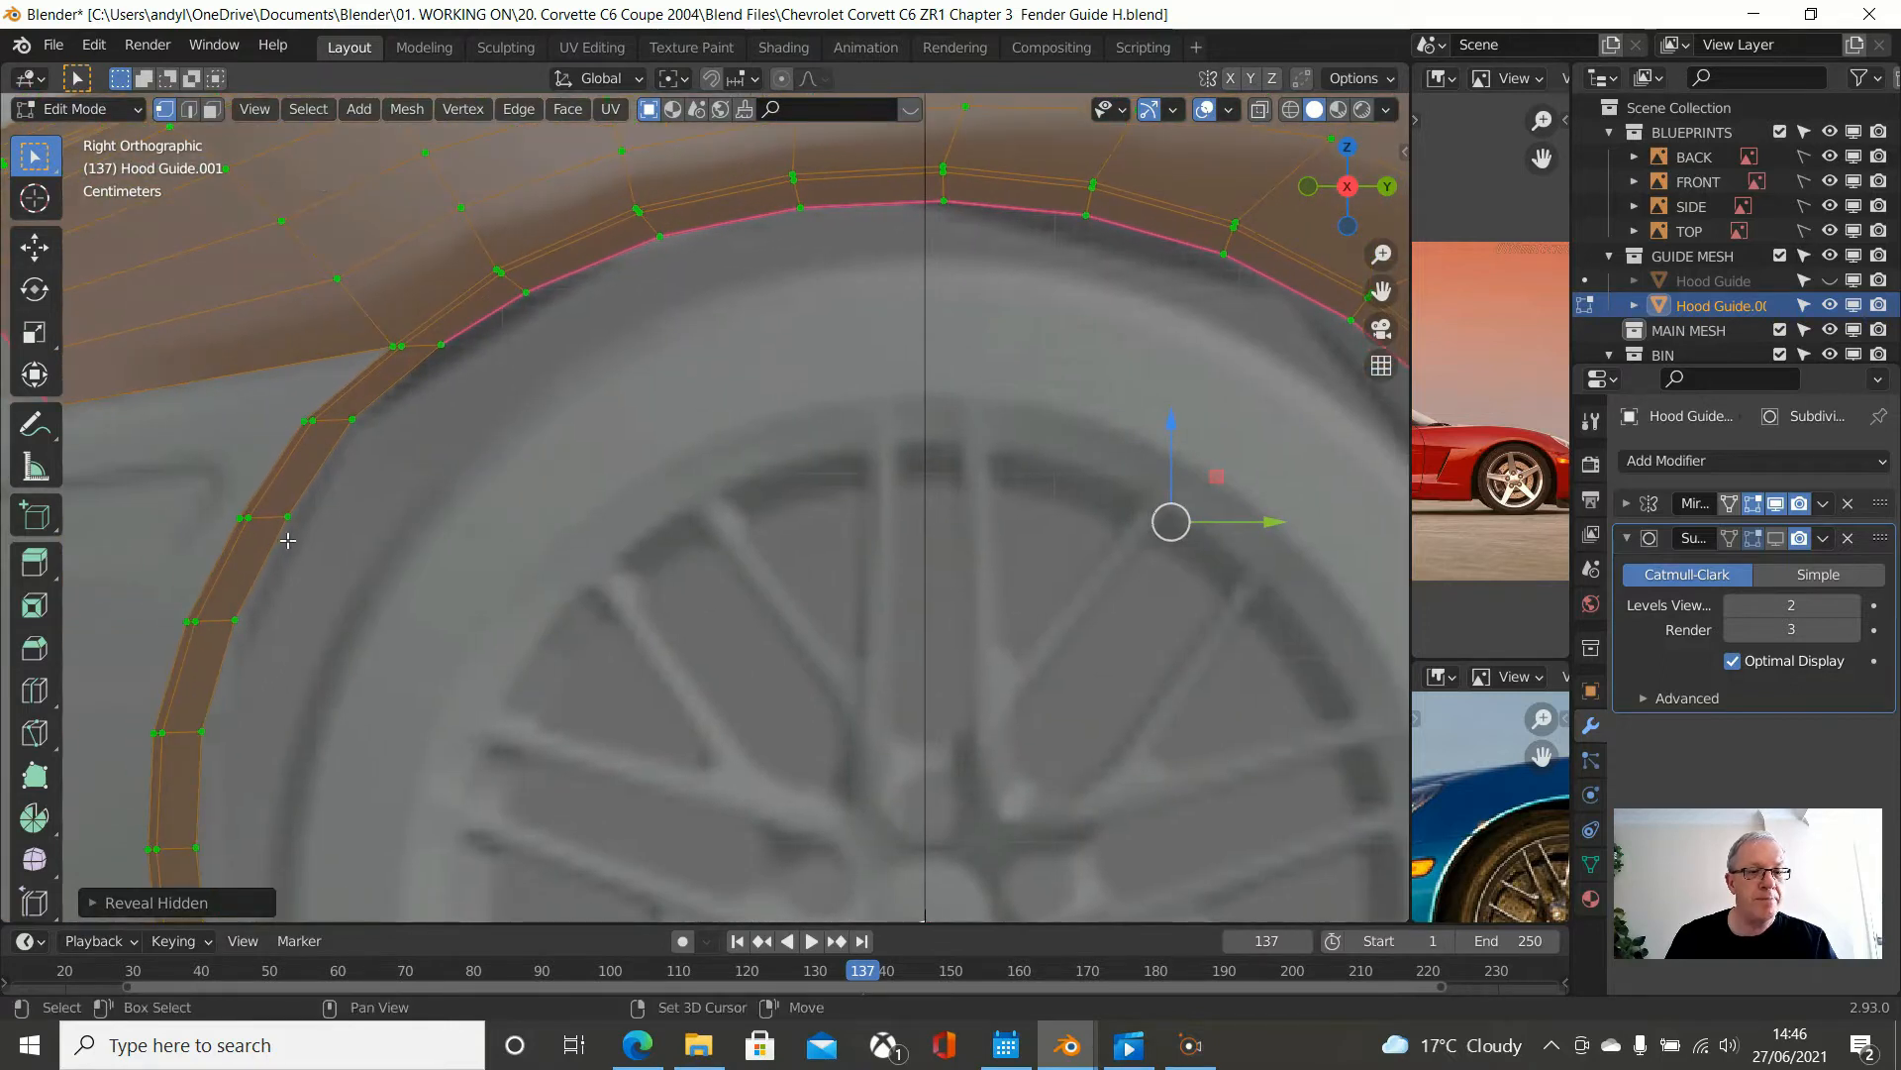
click(278, 515)
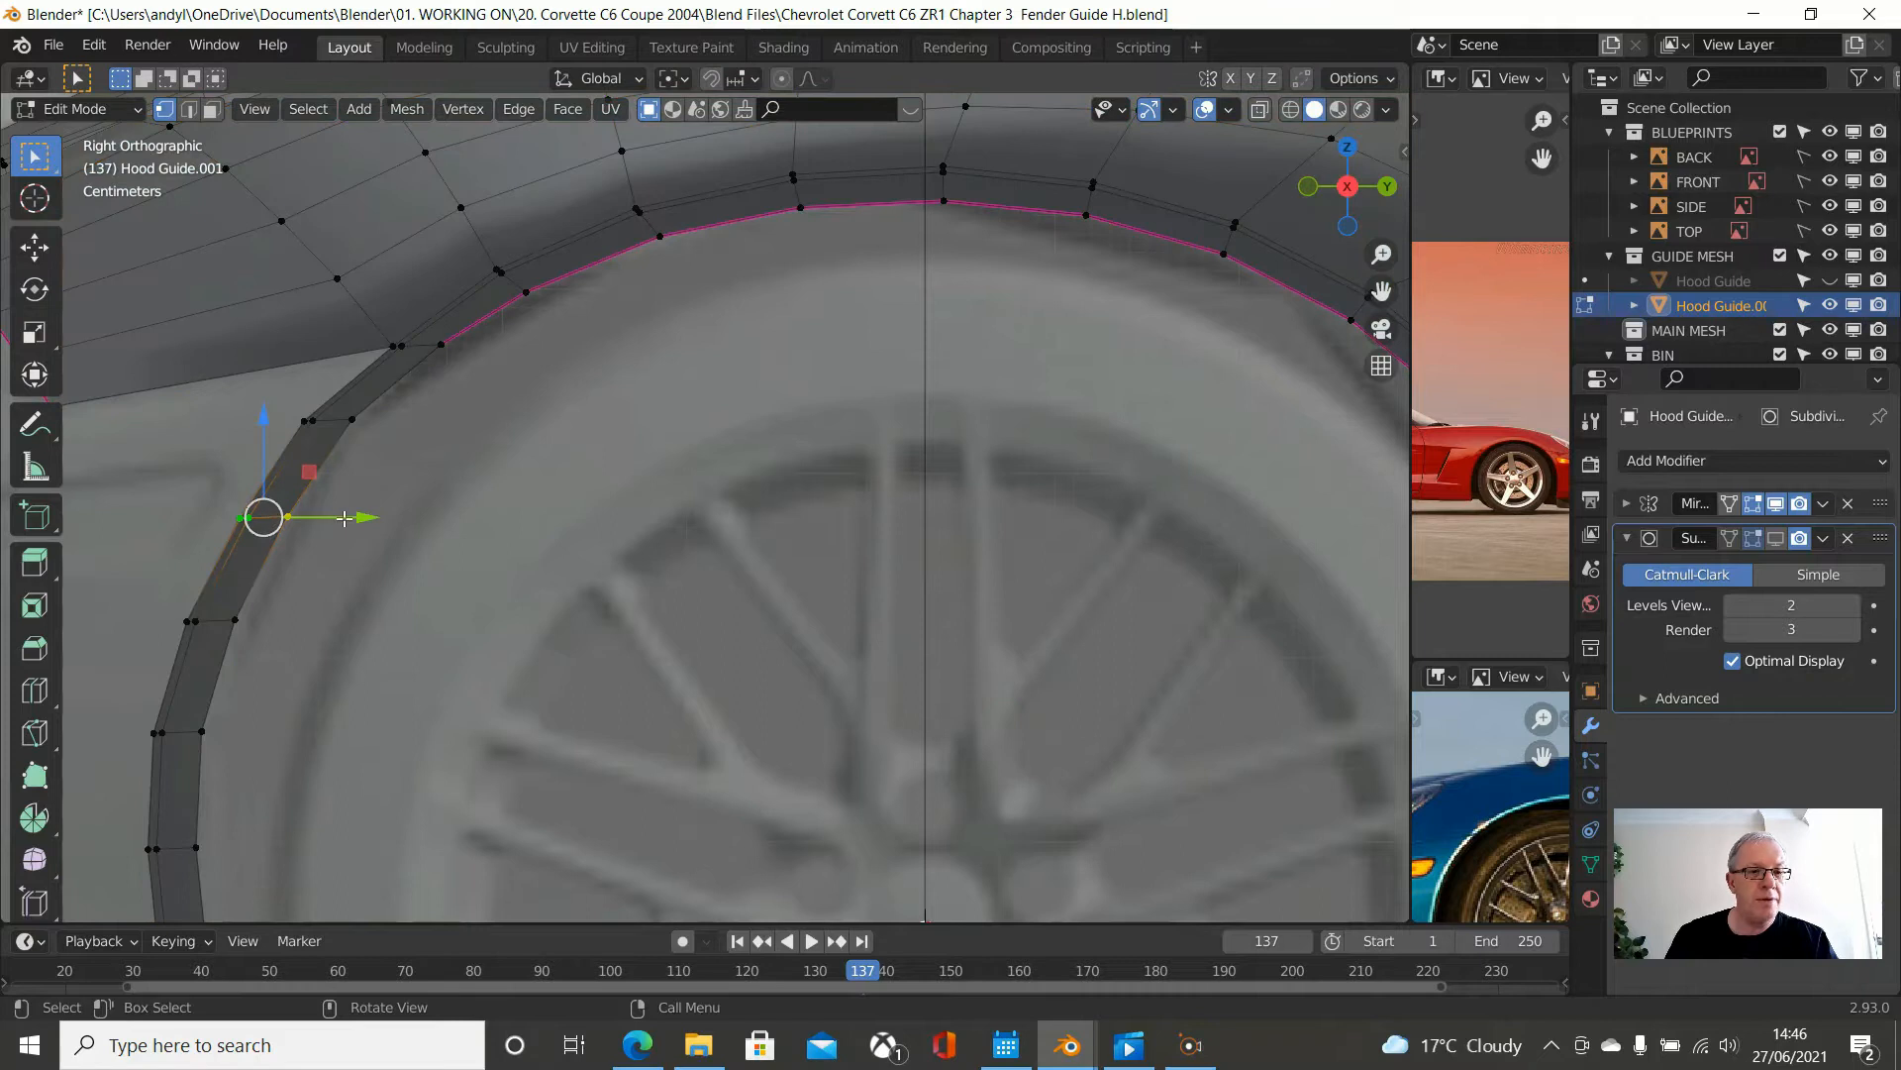
drag(339, 517, 345, 517)
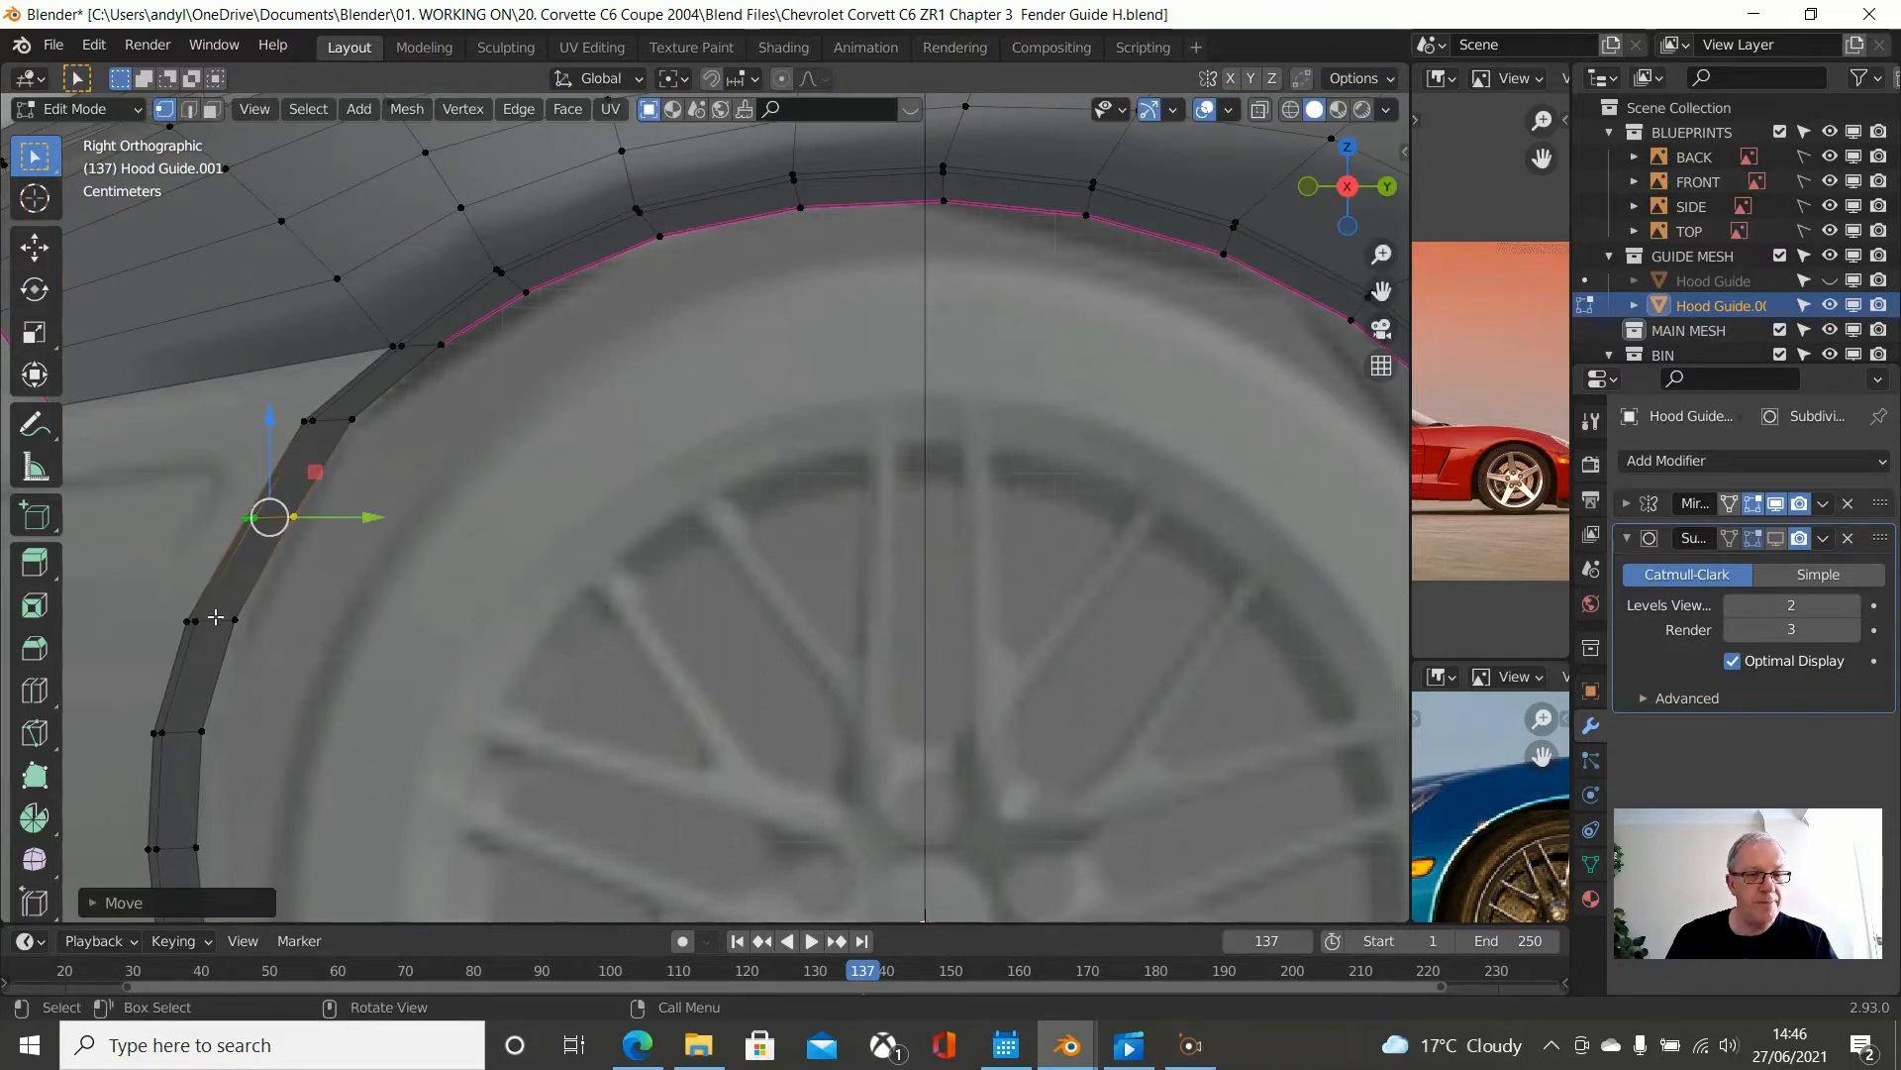
alt+click(241, 626)
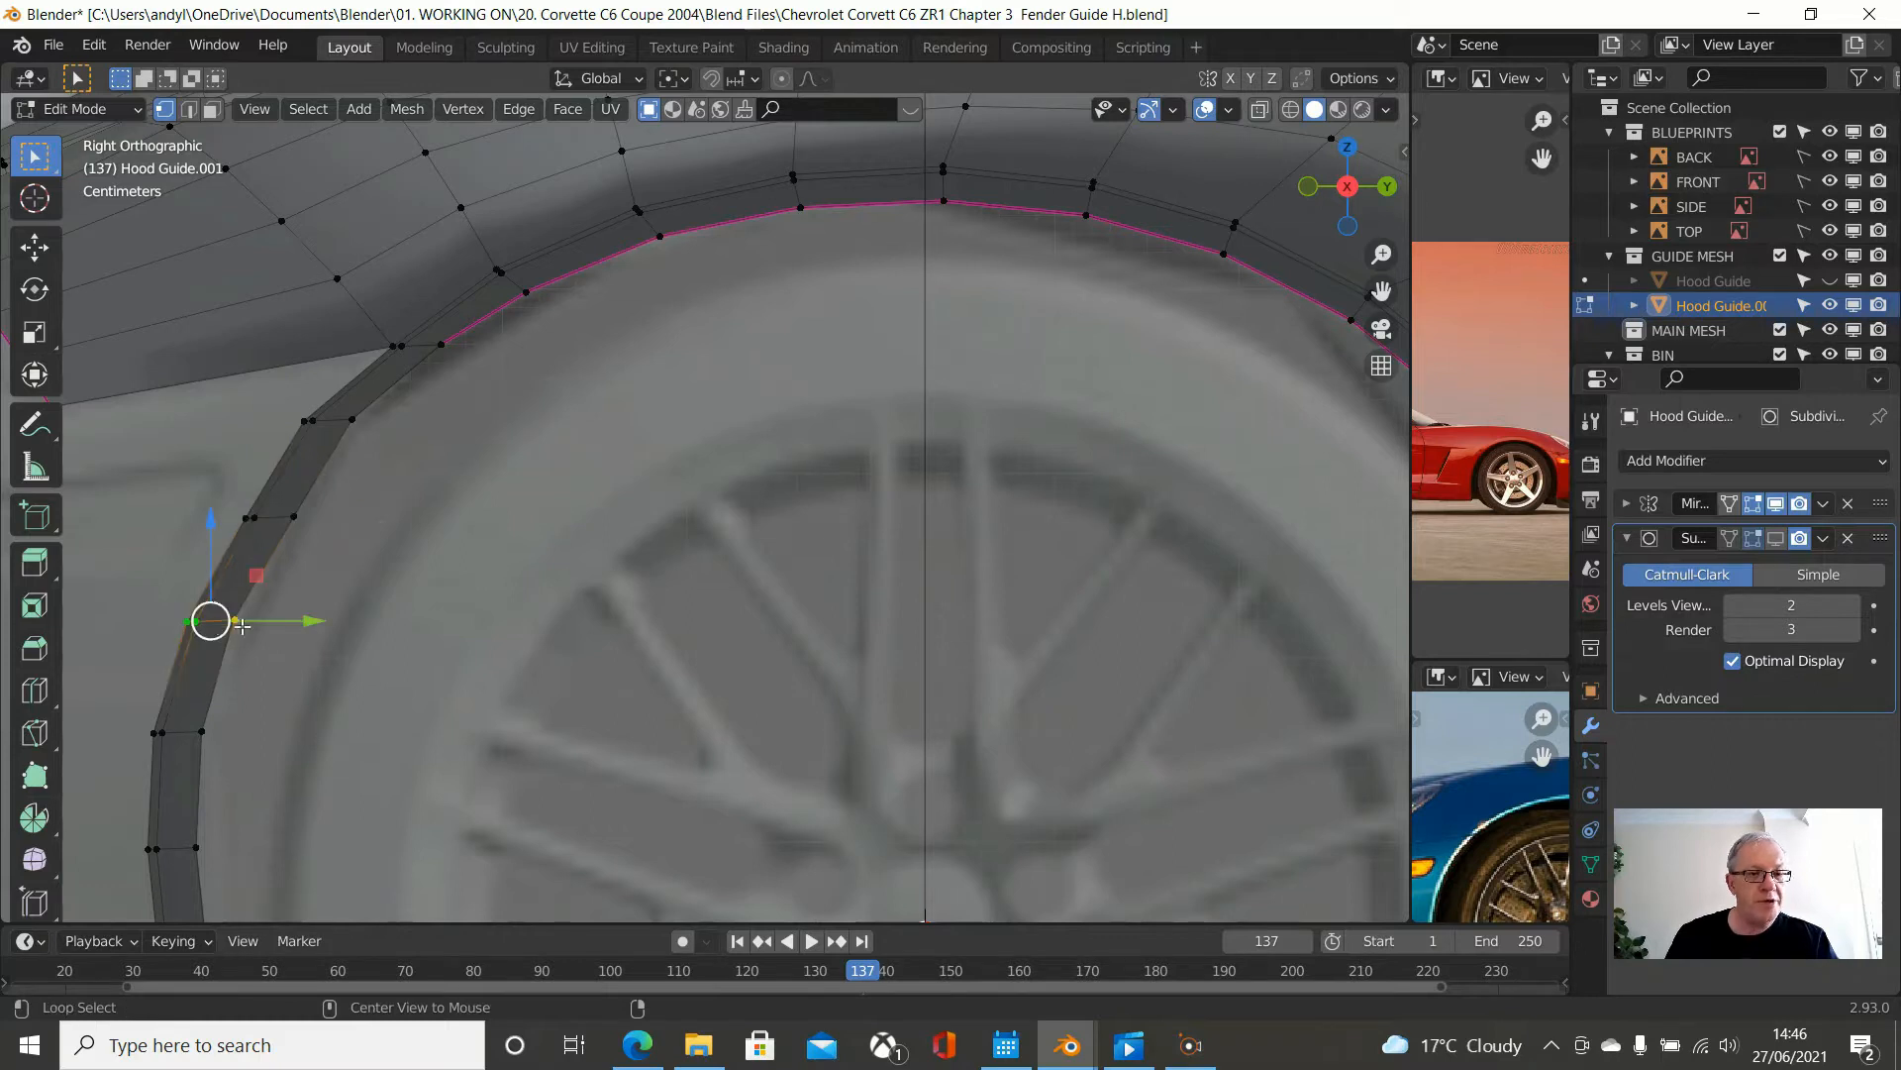
drag(289, 621, 296, 627)
- Shift the arch strip's first vertex row below the fender's lower edge slightly along Y towards the wheel
scroll(297, 634, down, 2)
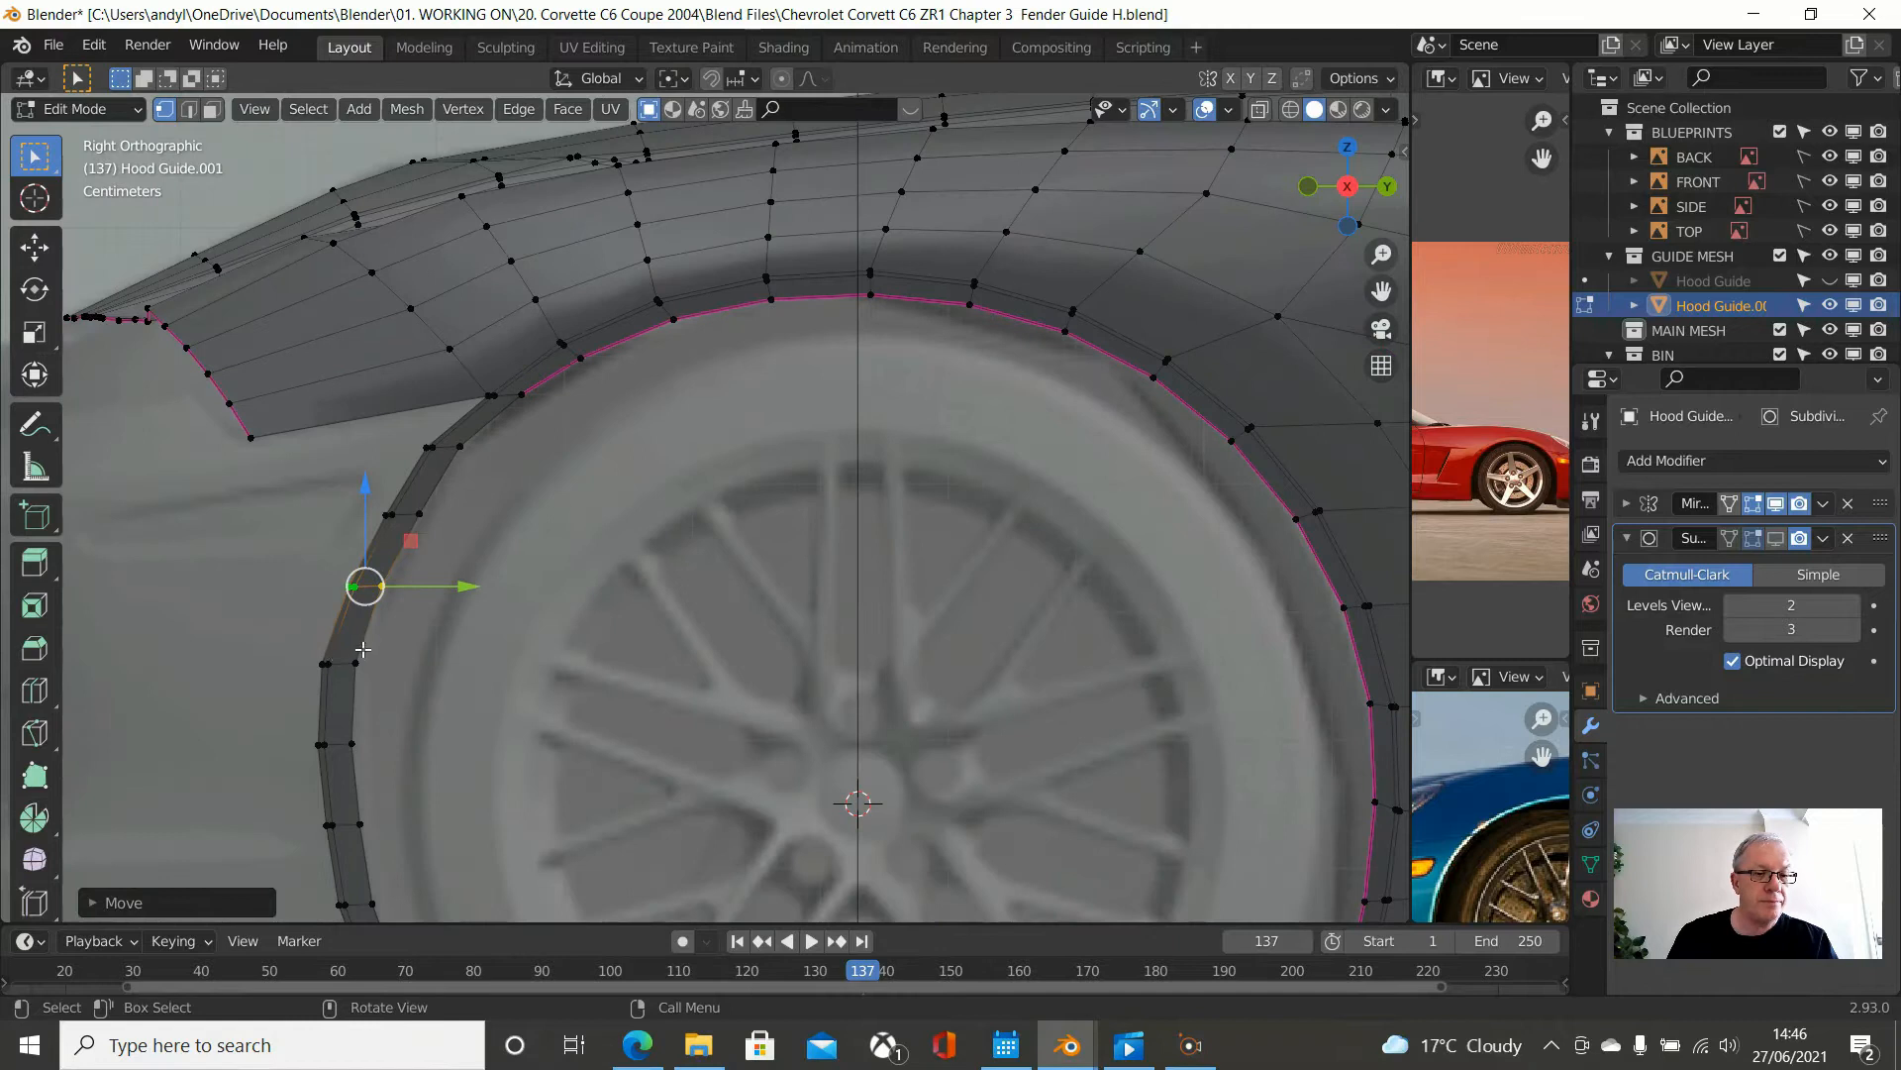
scroll(366, 646, down, 2)
scroll(446, 600, up, 1)
shift+middle_drag(443, 600, 573, 433)
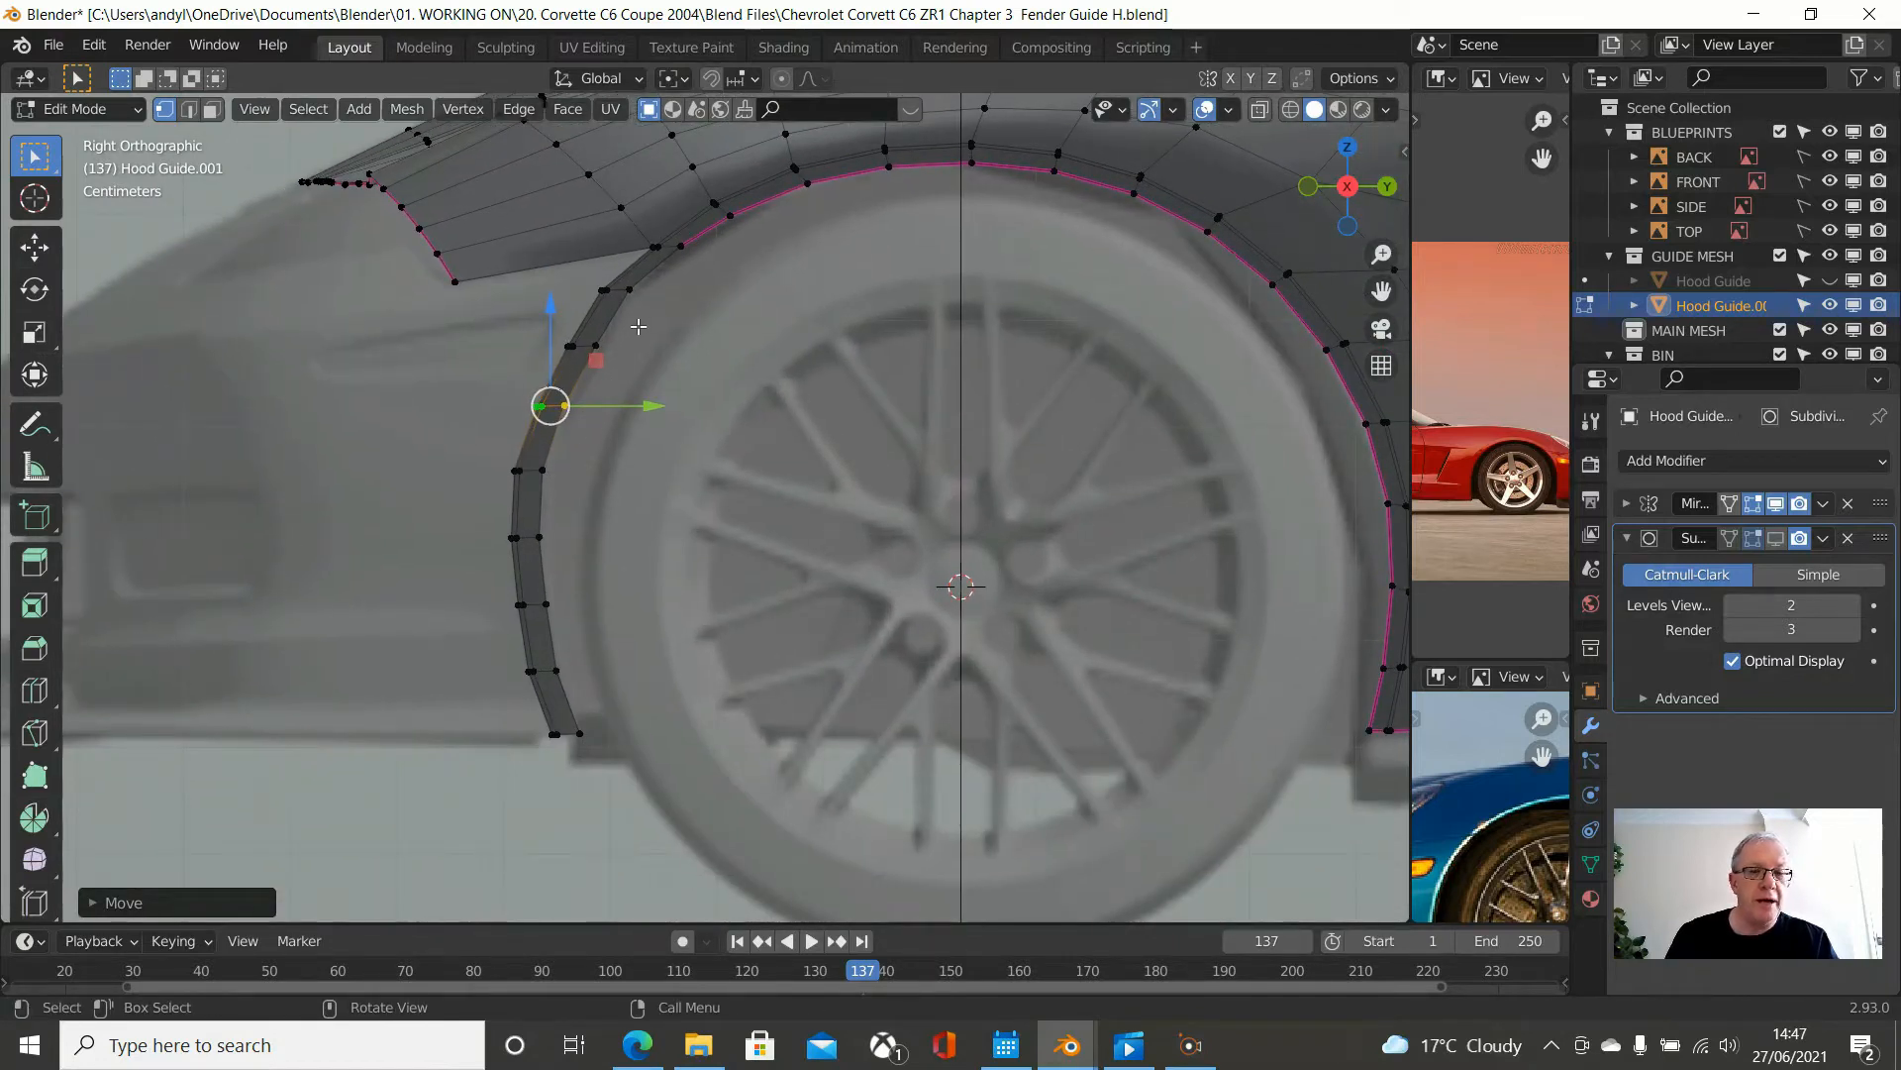
scroll(638, 309, up, 3)
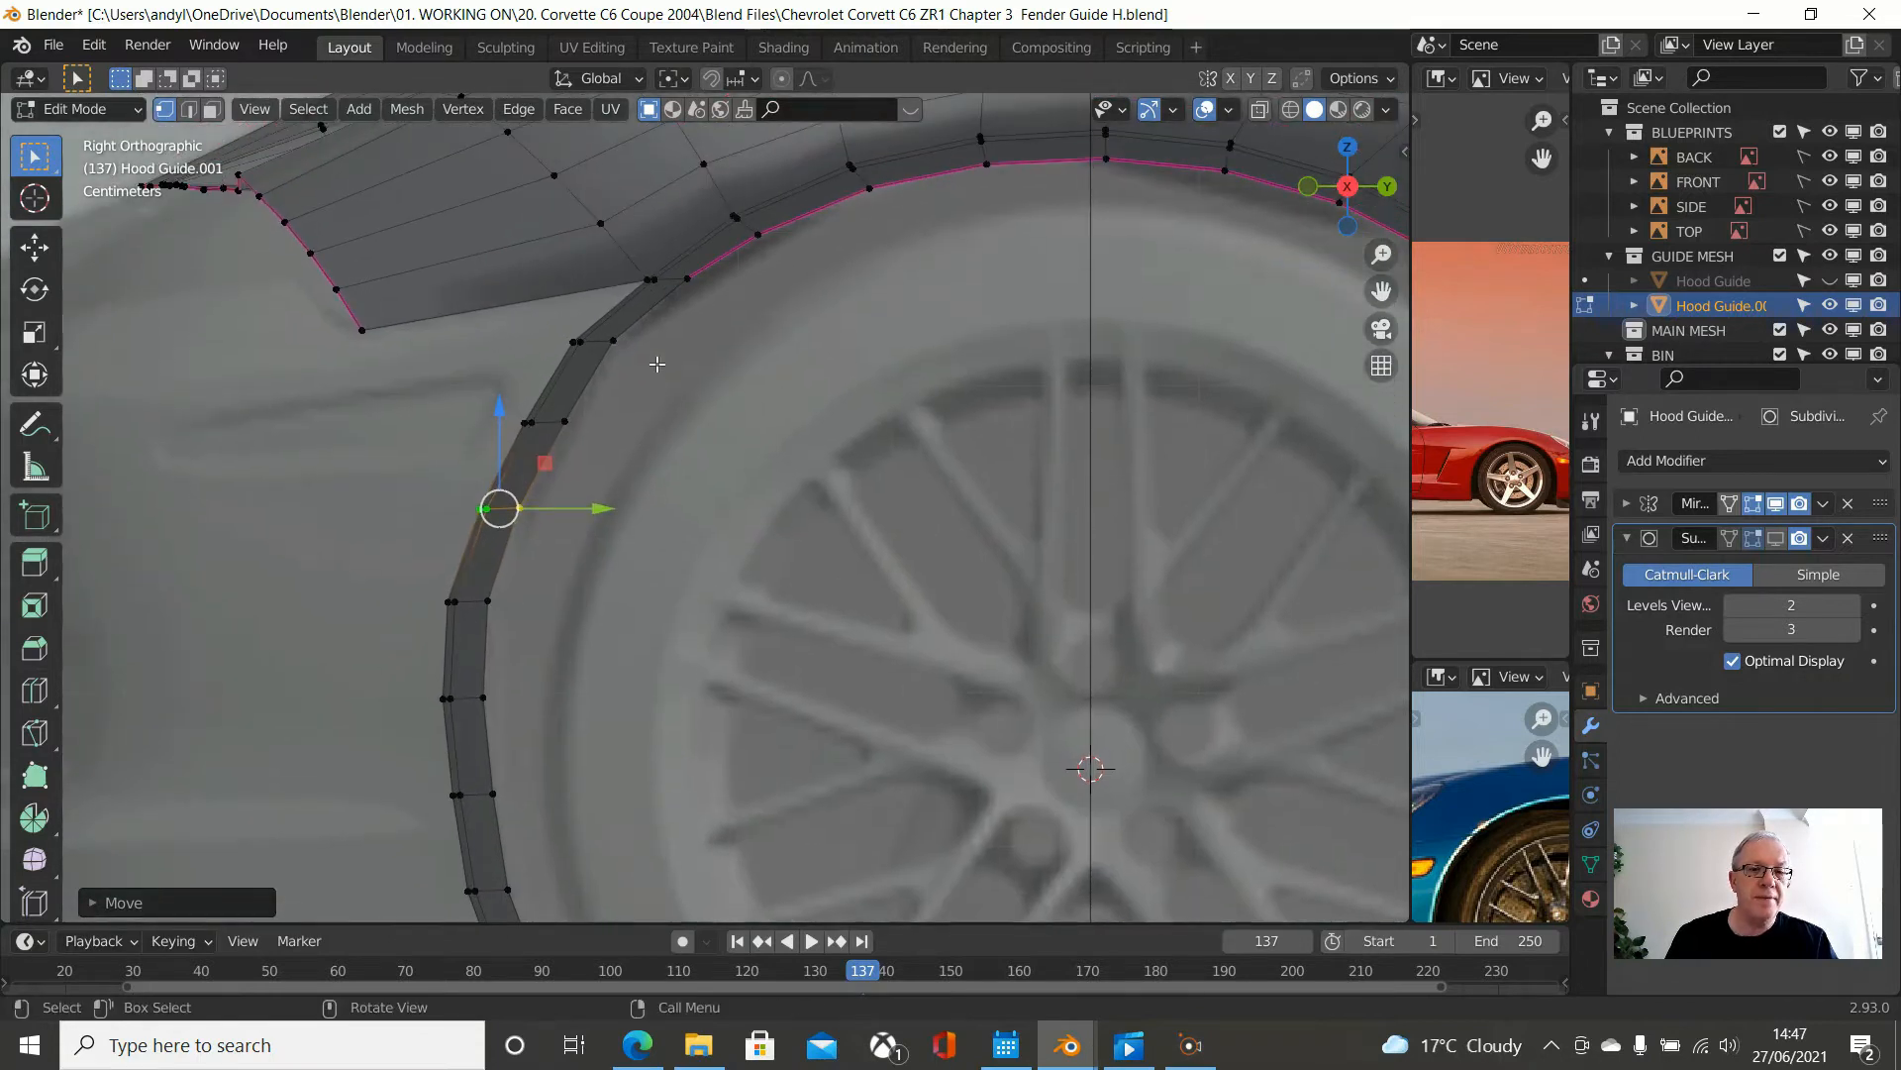
click(589, 340)
drag(648, 342, 654, 357)
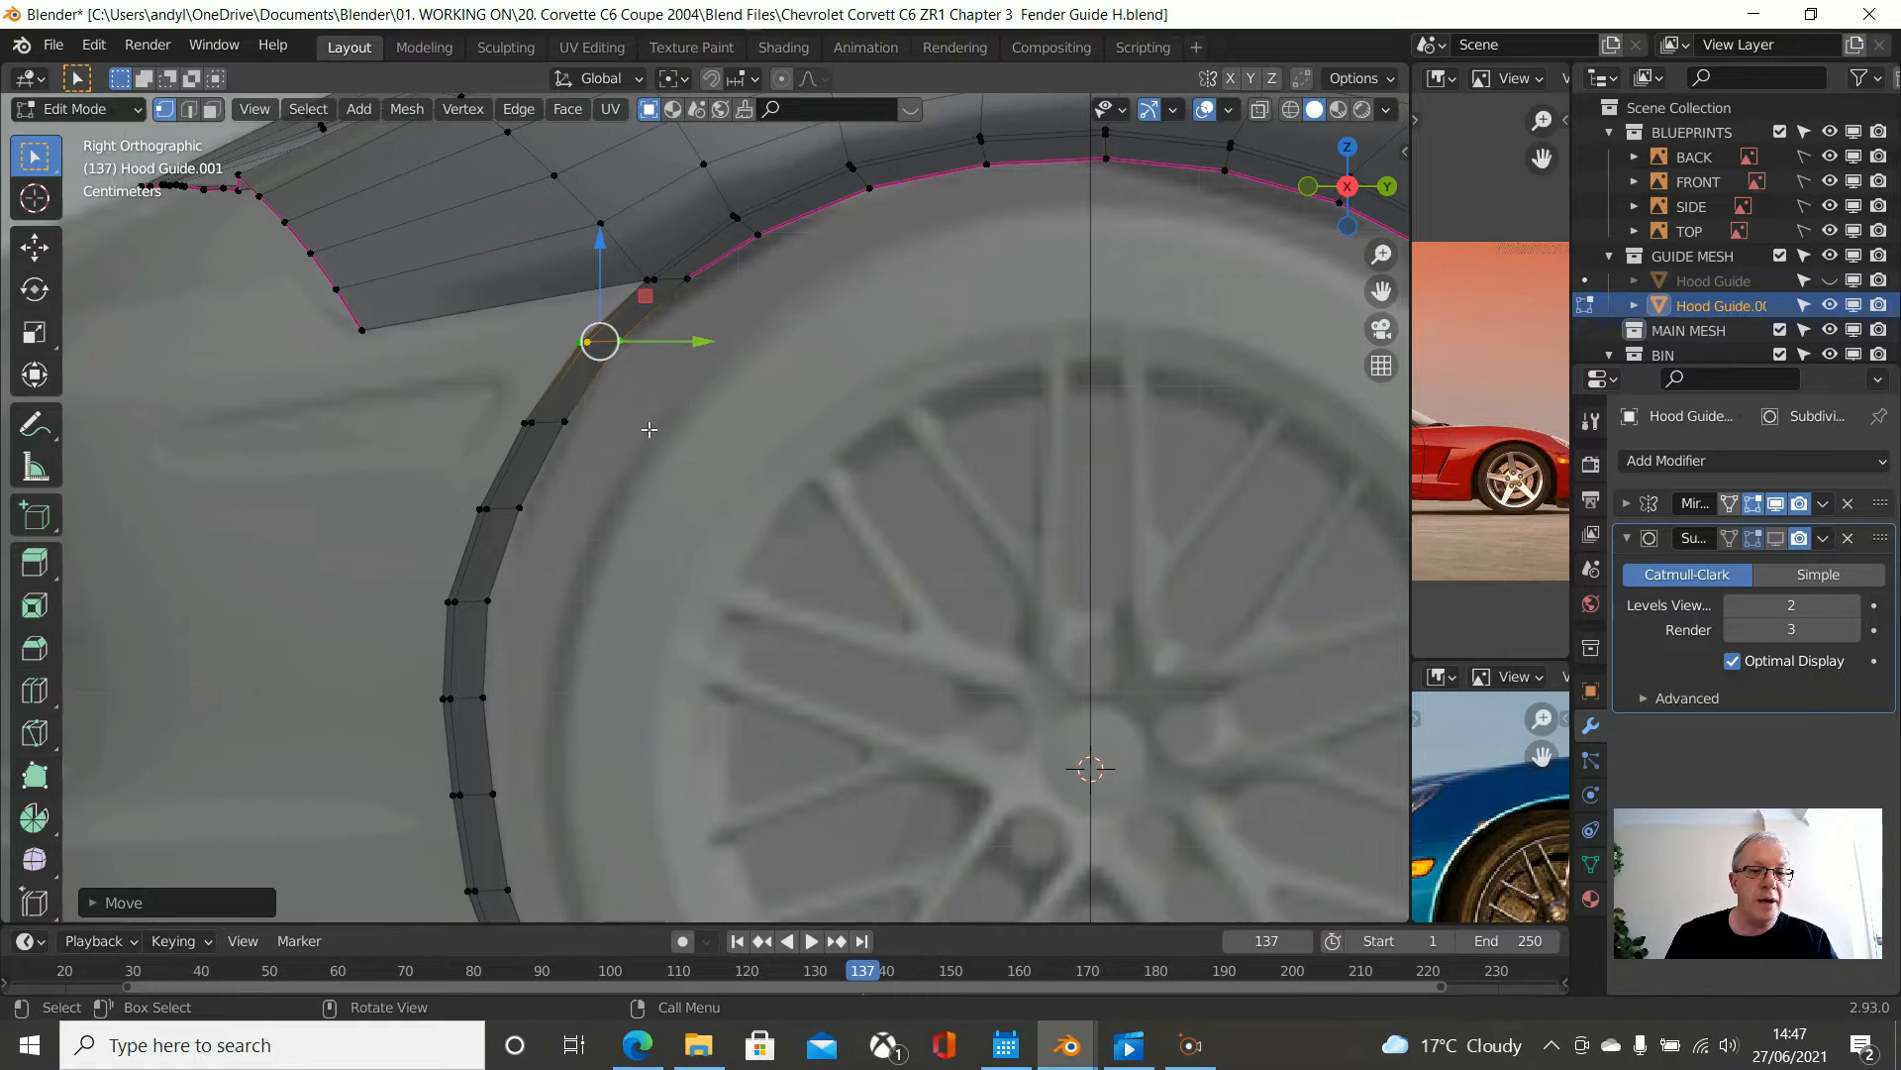
- Select the arch strip's inner edge path from the fender down to its lowest vertex and smooth it with LoopTools Relax
scroll(639, 450, down, 2)
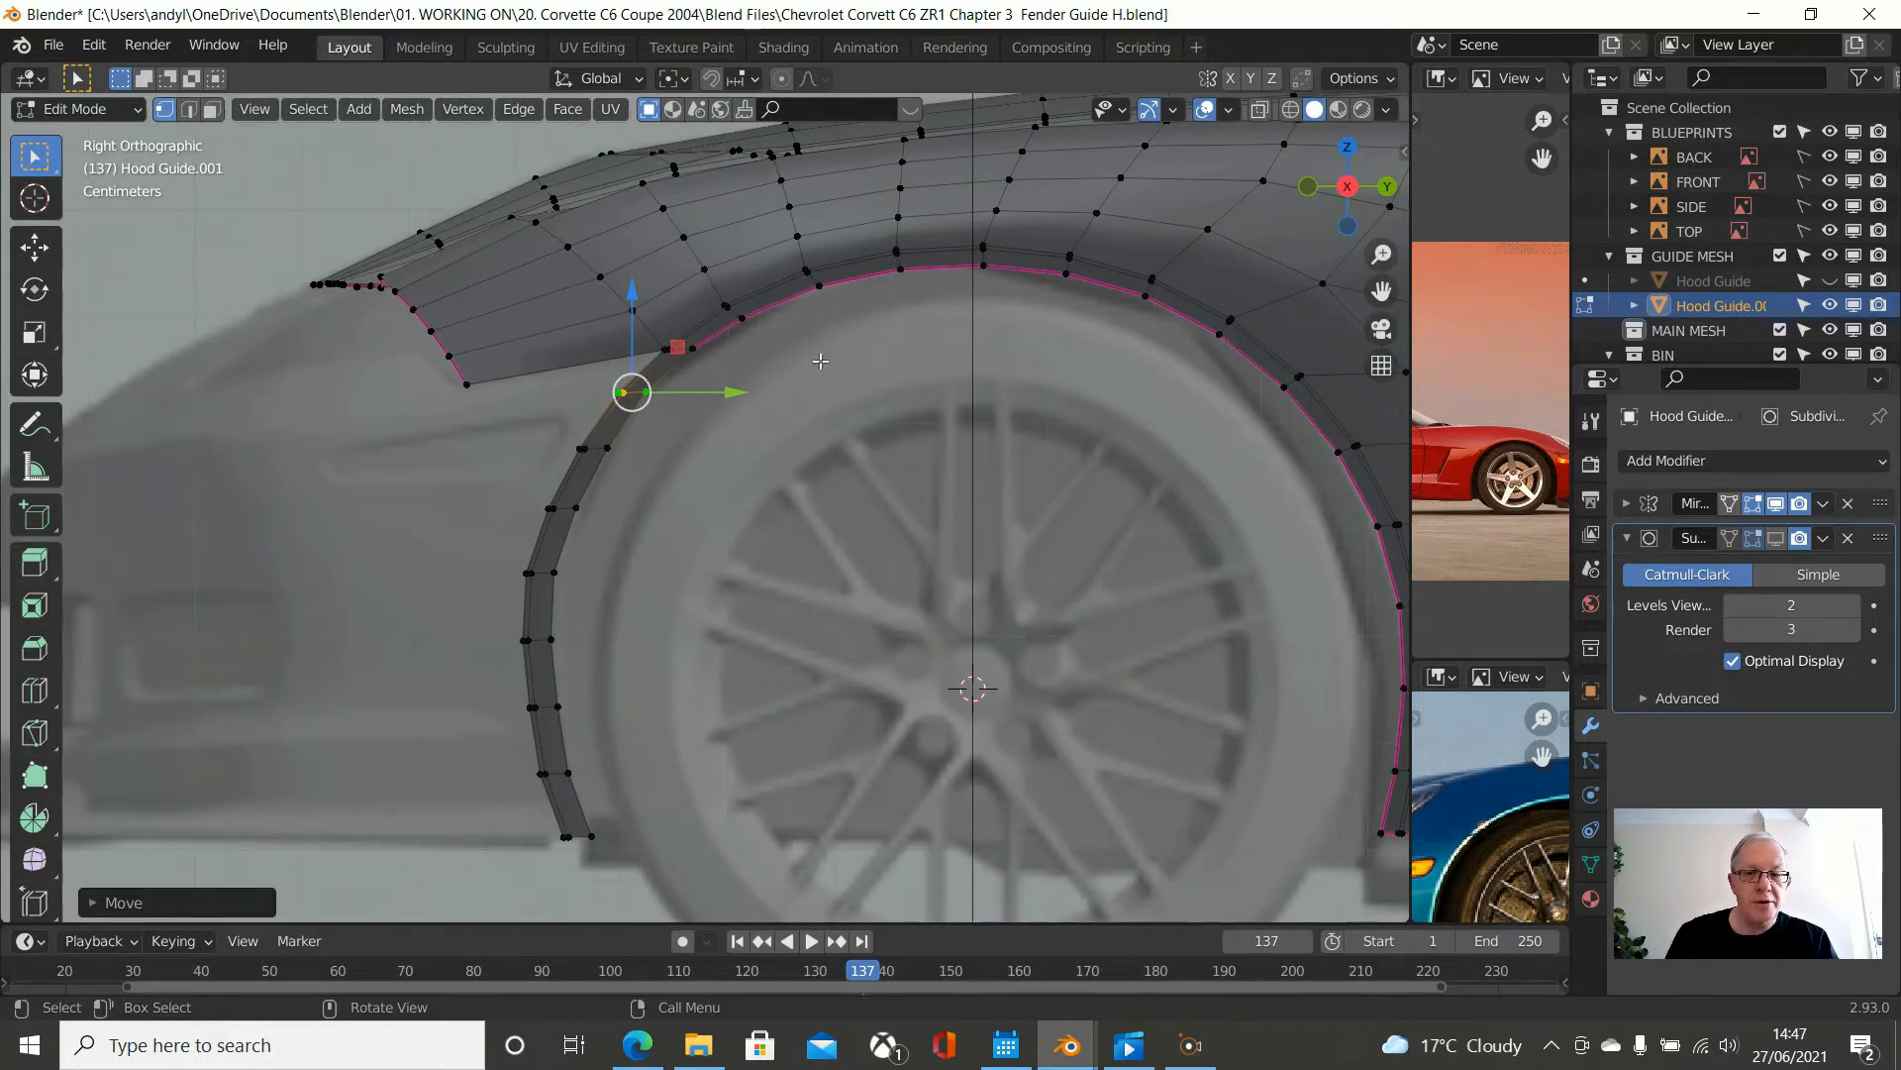
scroll(812, 416, down, 1)
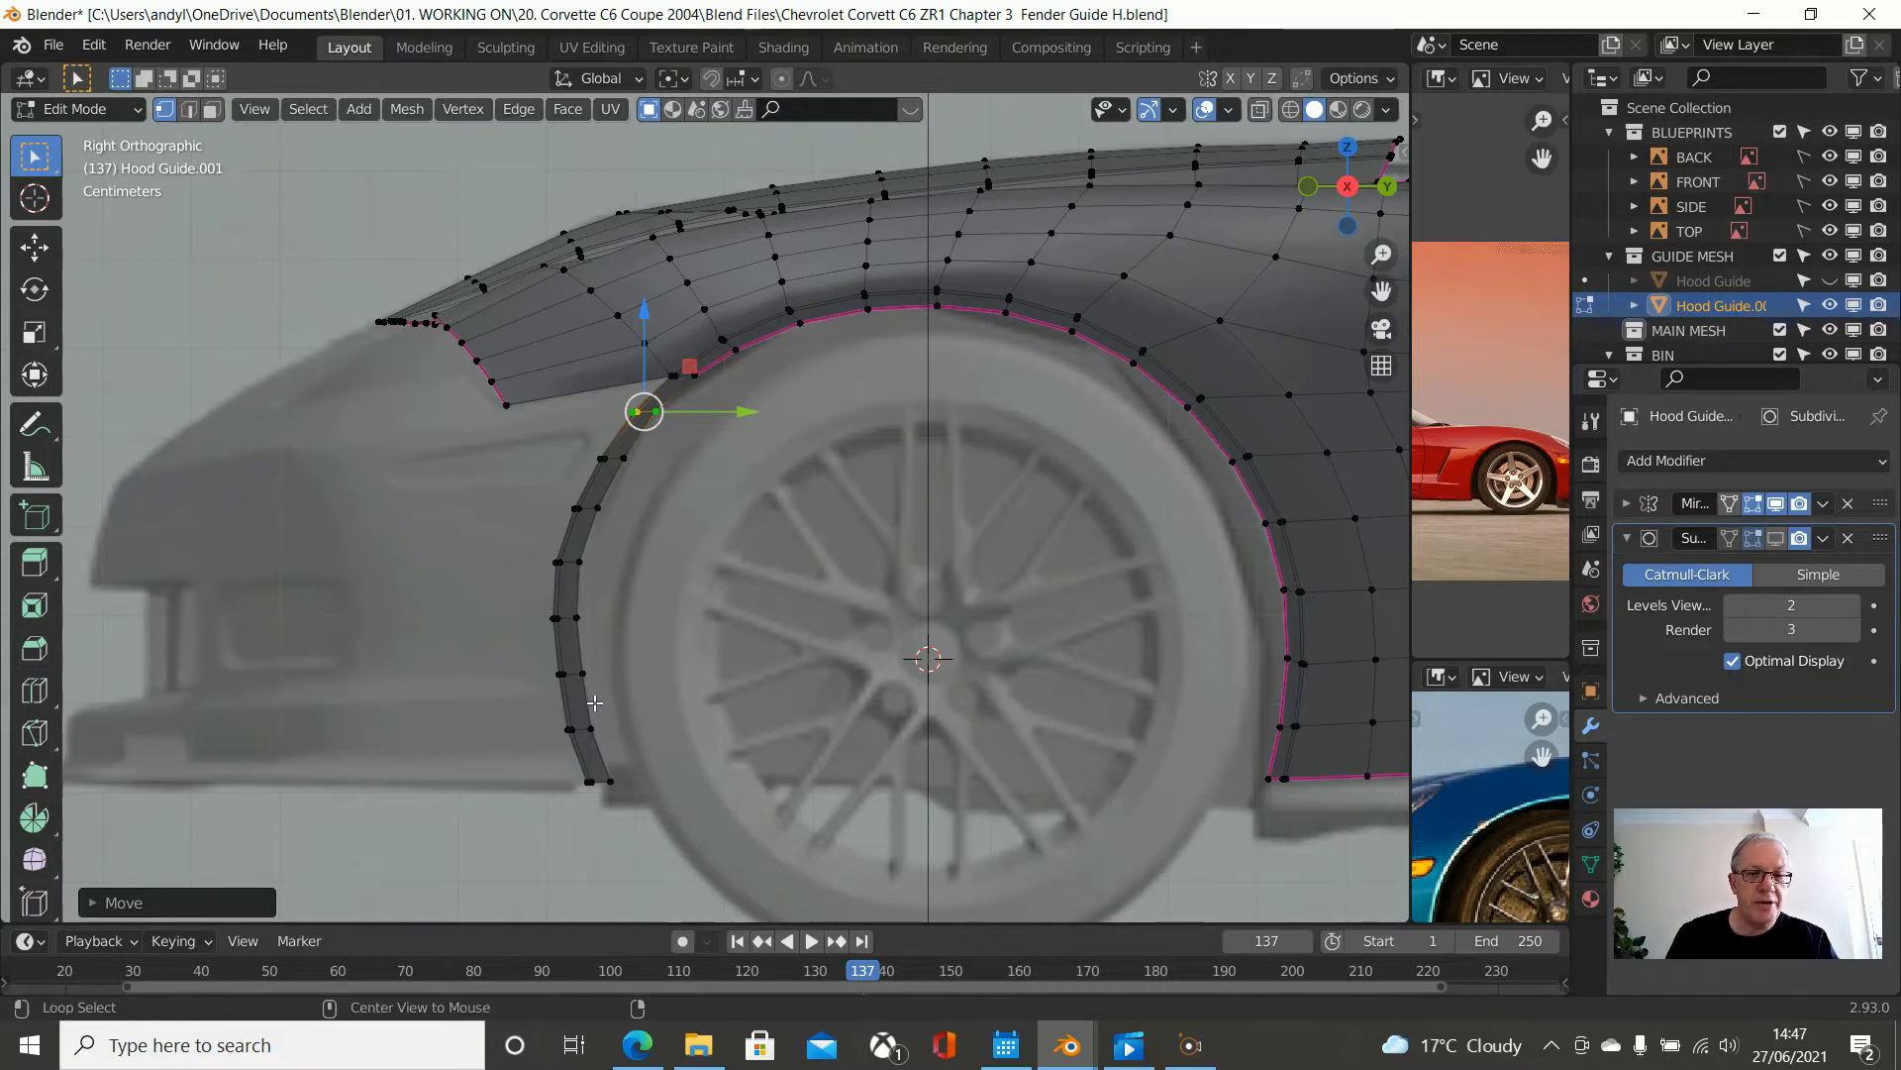
scroll(673, 476, up, 2)
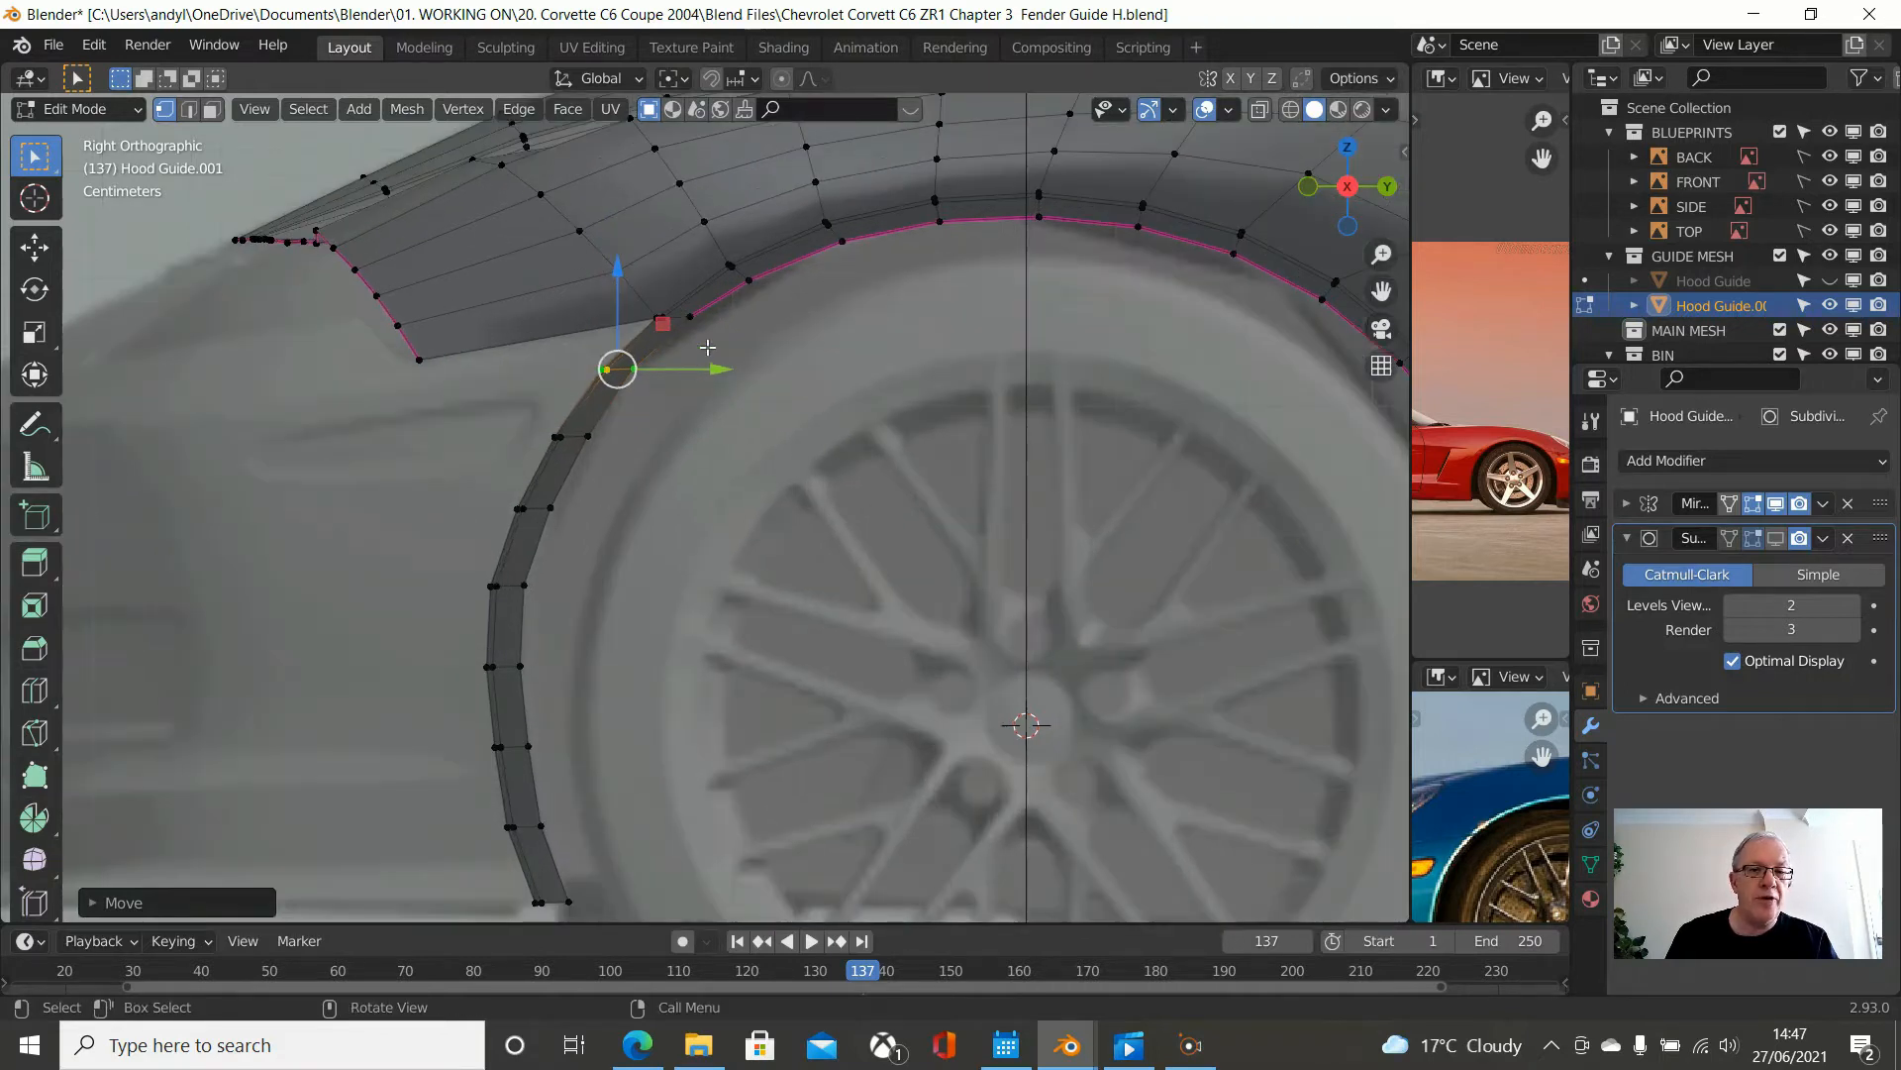
scroll(681, 374, down, 2)
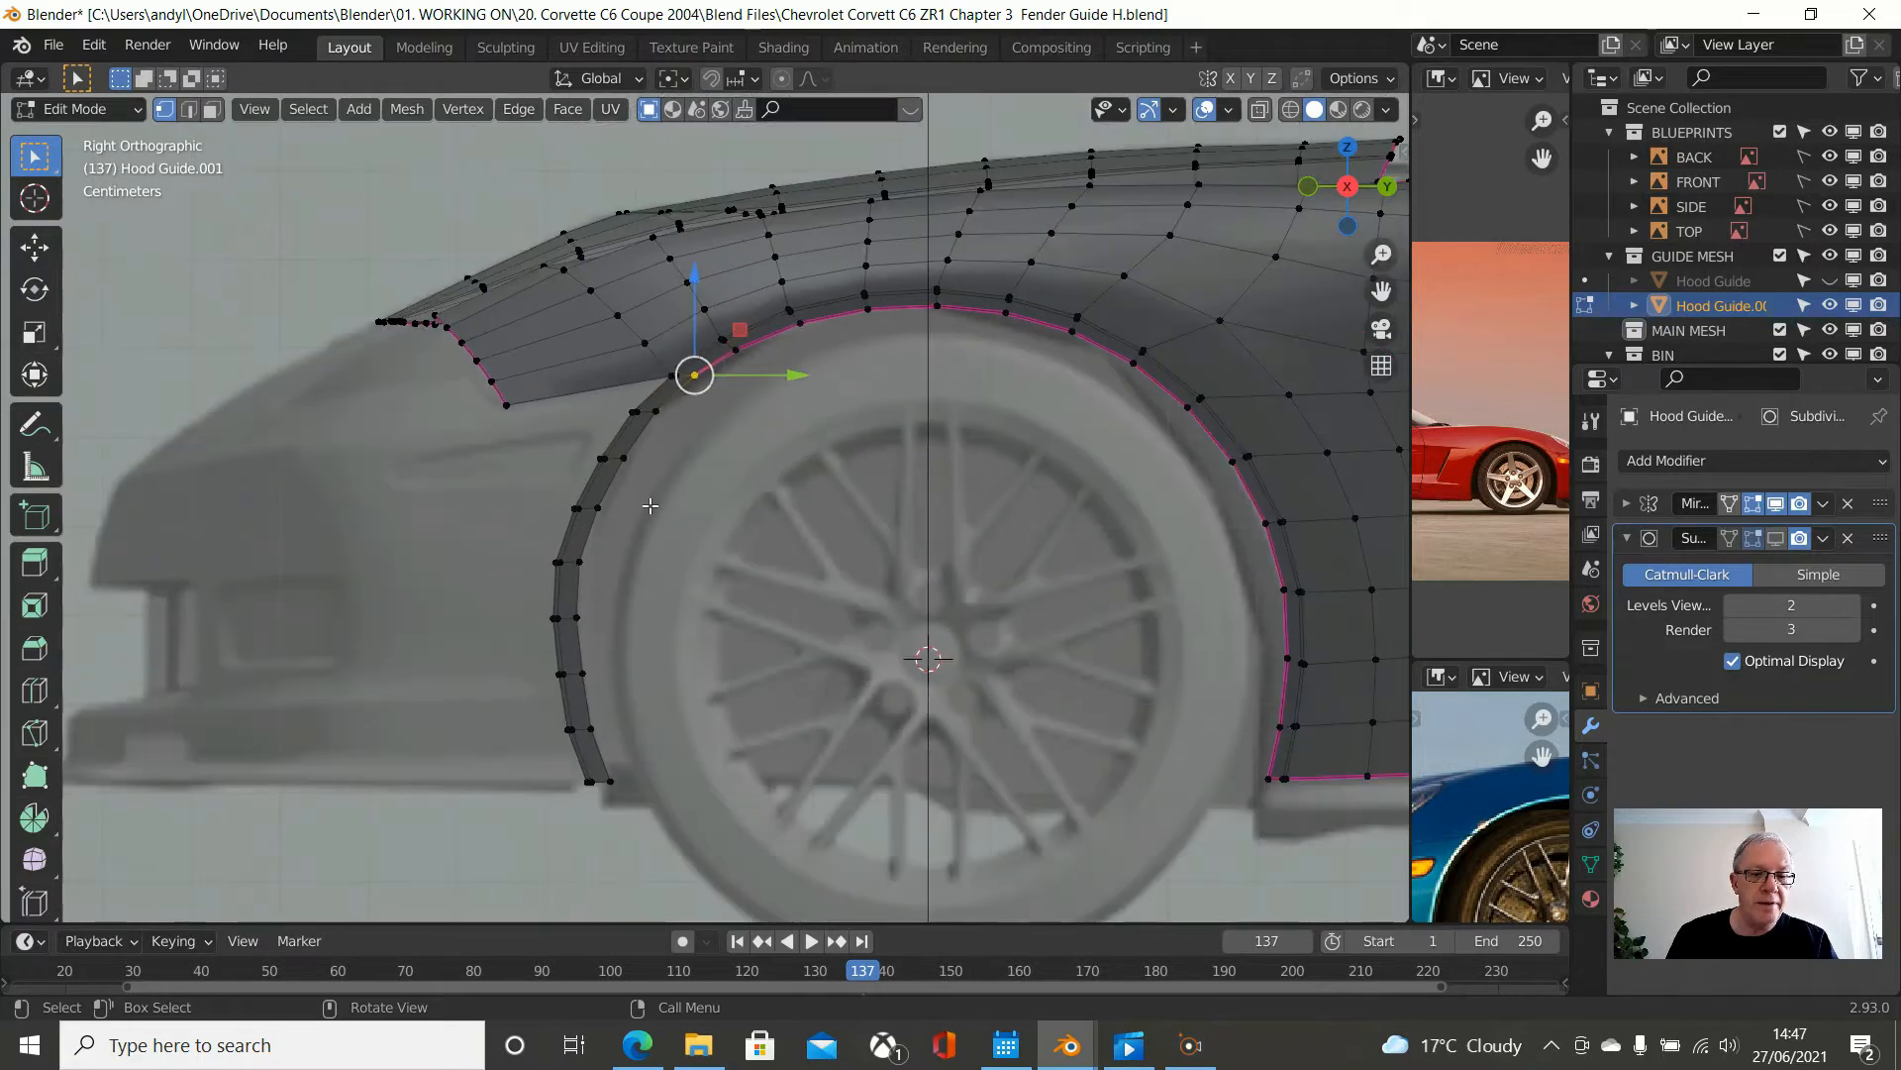
ctrl+click(611, 783)
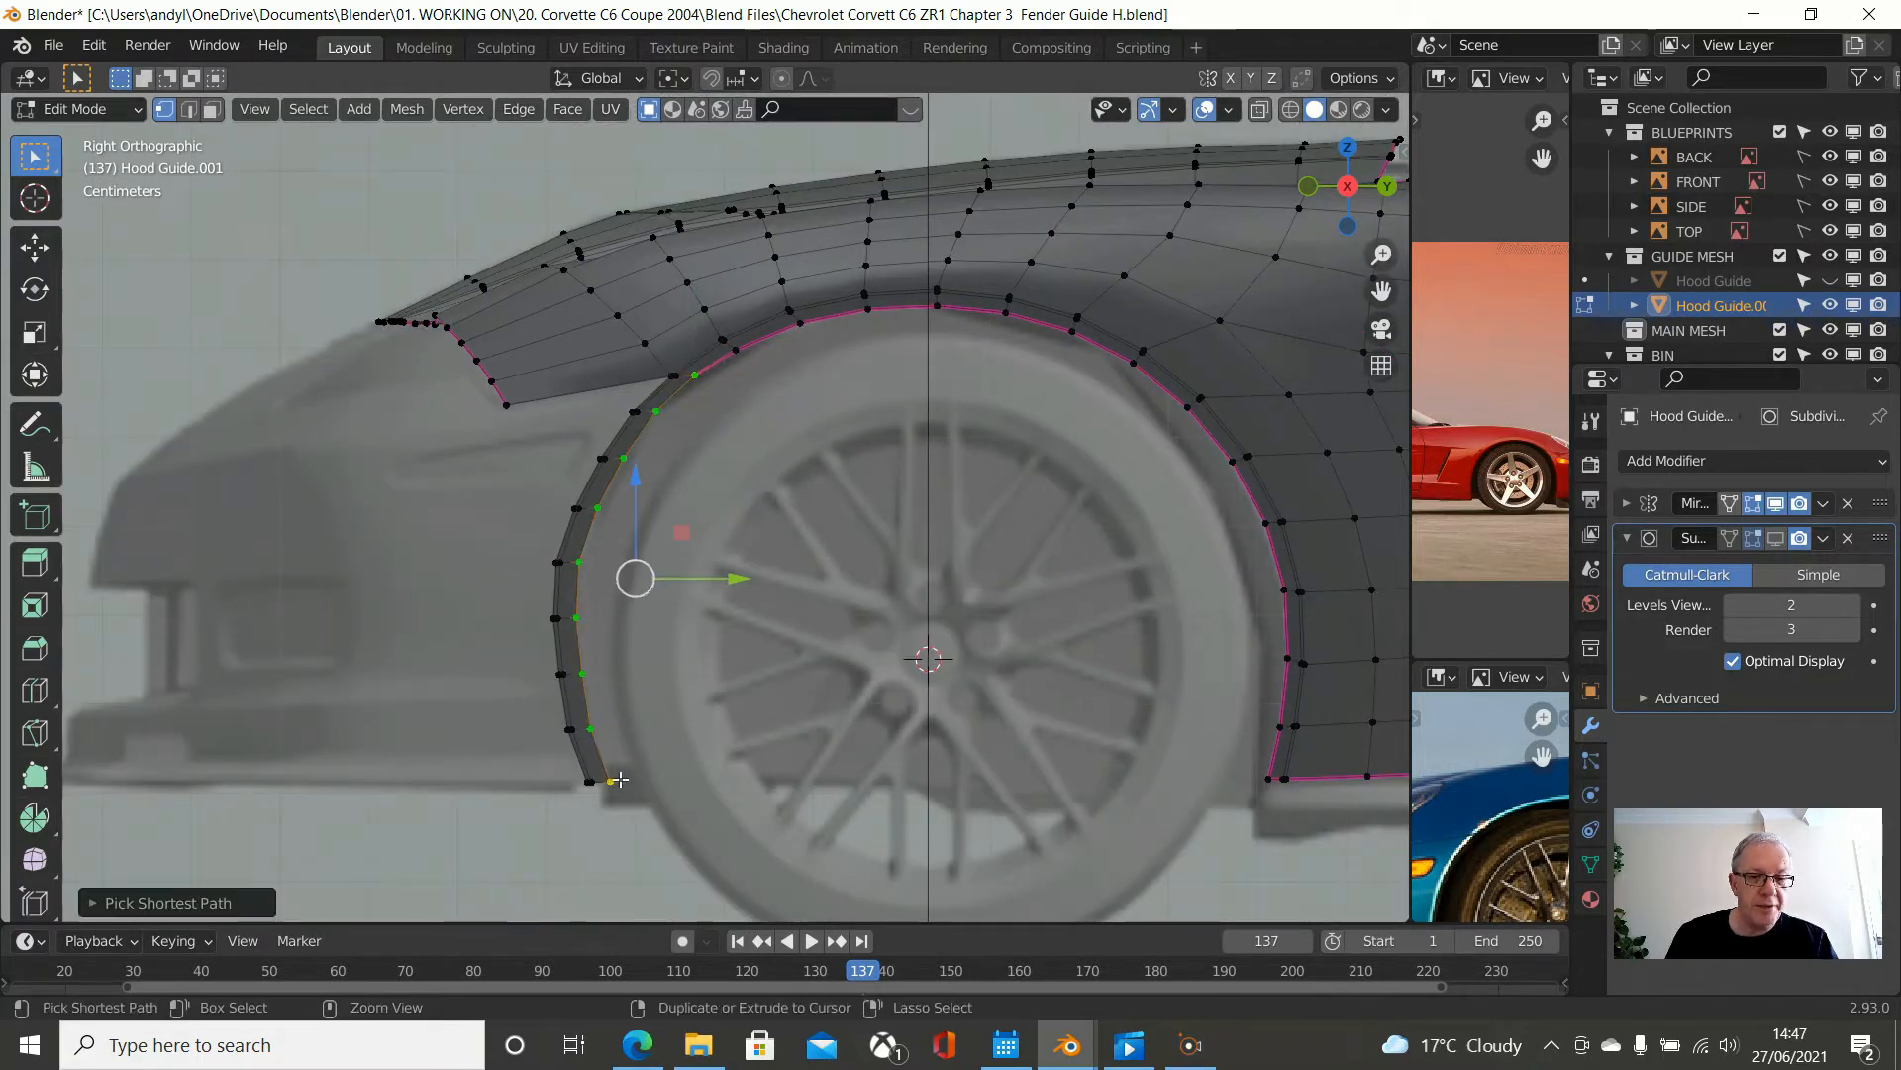
right_click(991, 590)
mouse_move(1000, 370)
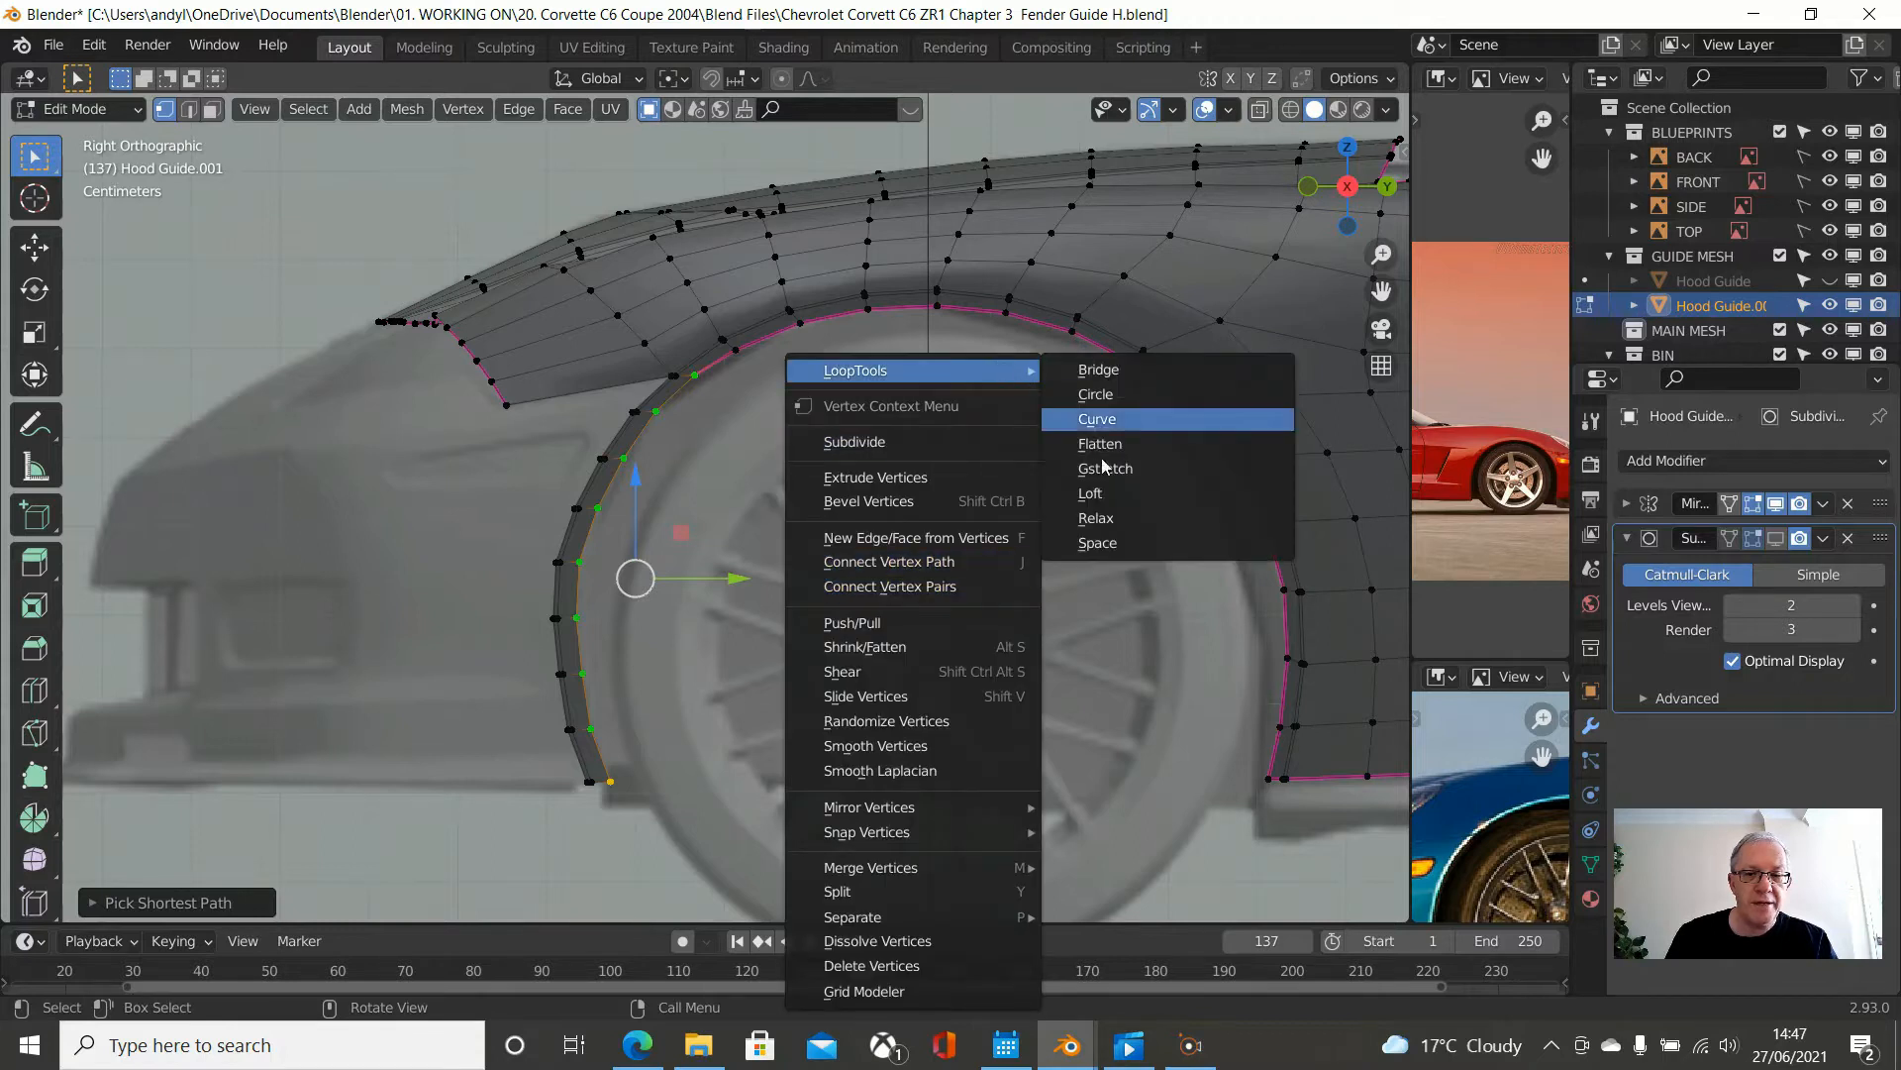
click(1096, 517)
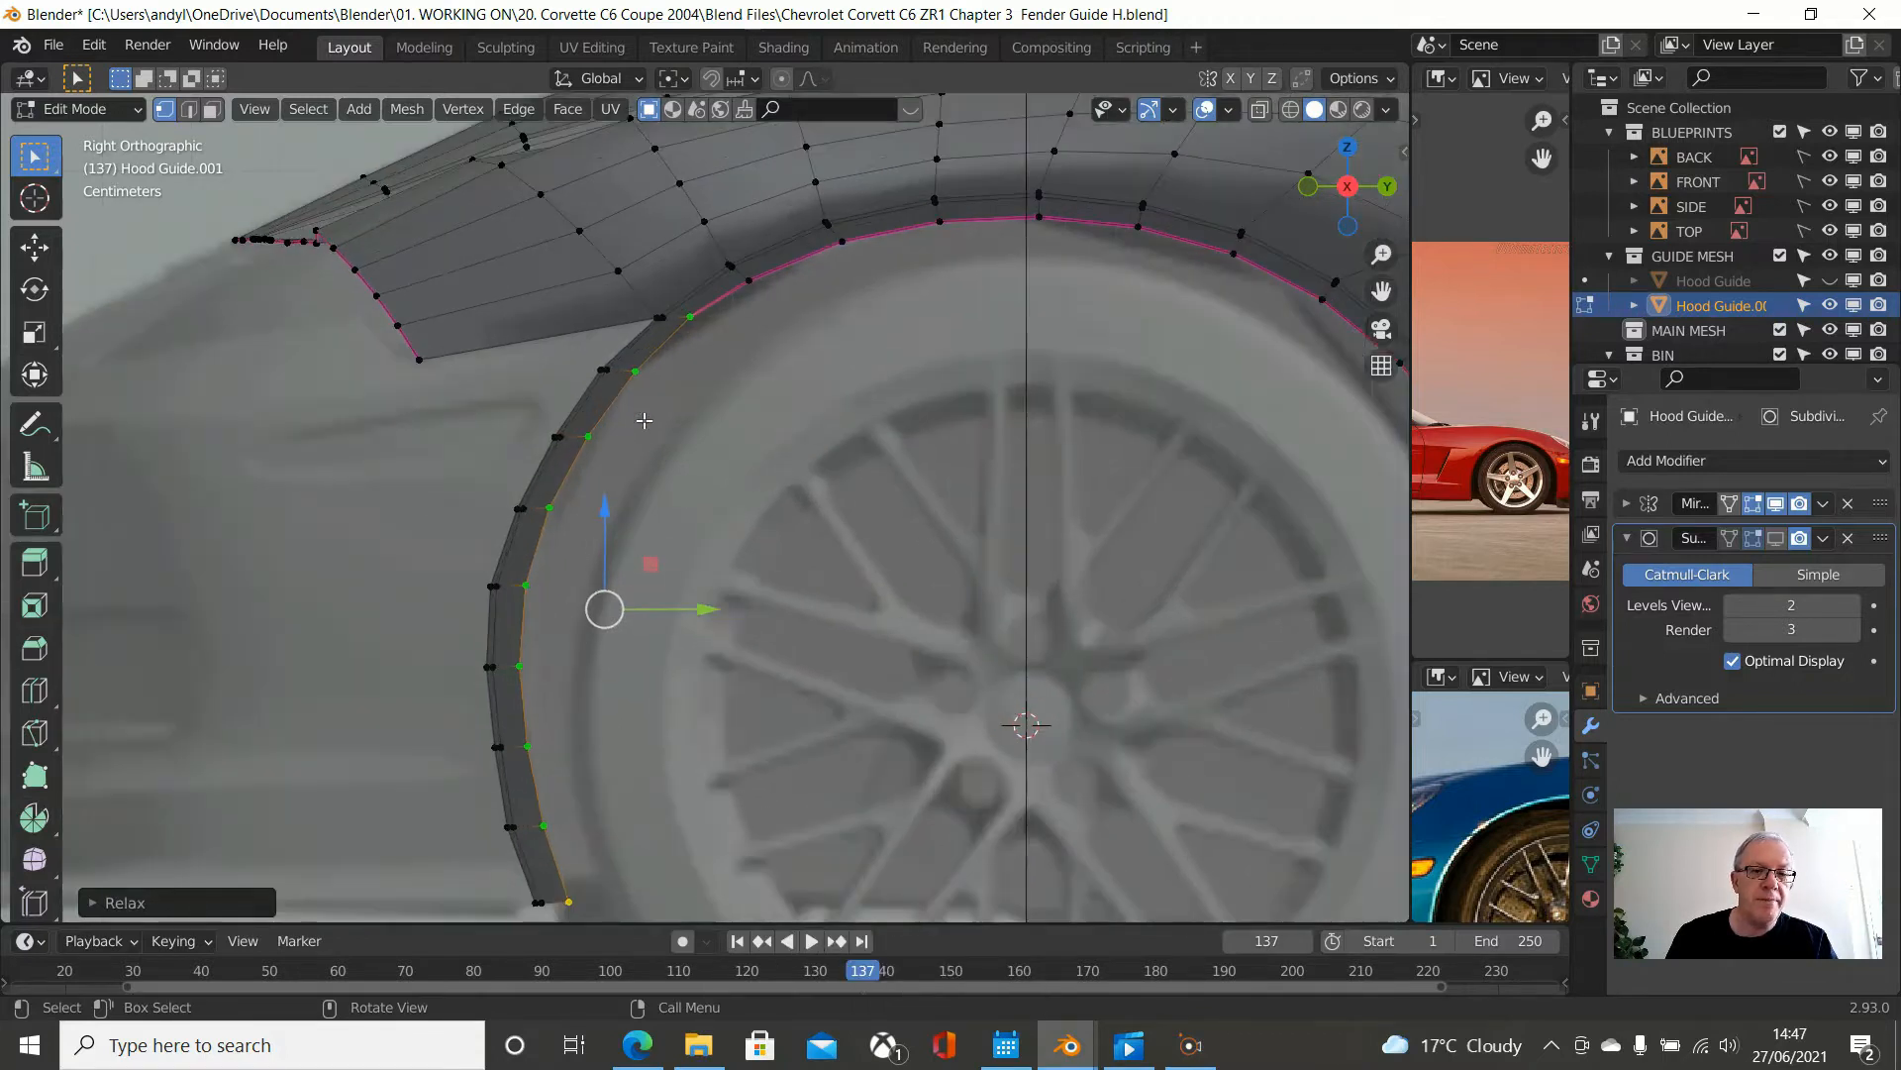
- Select the arch strip's middle edge path from the fender down to the strip's end and apply LoopTools Relax
scroll(645, 421, up, 2)
click(665, 320)
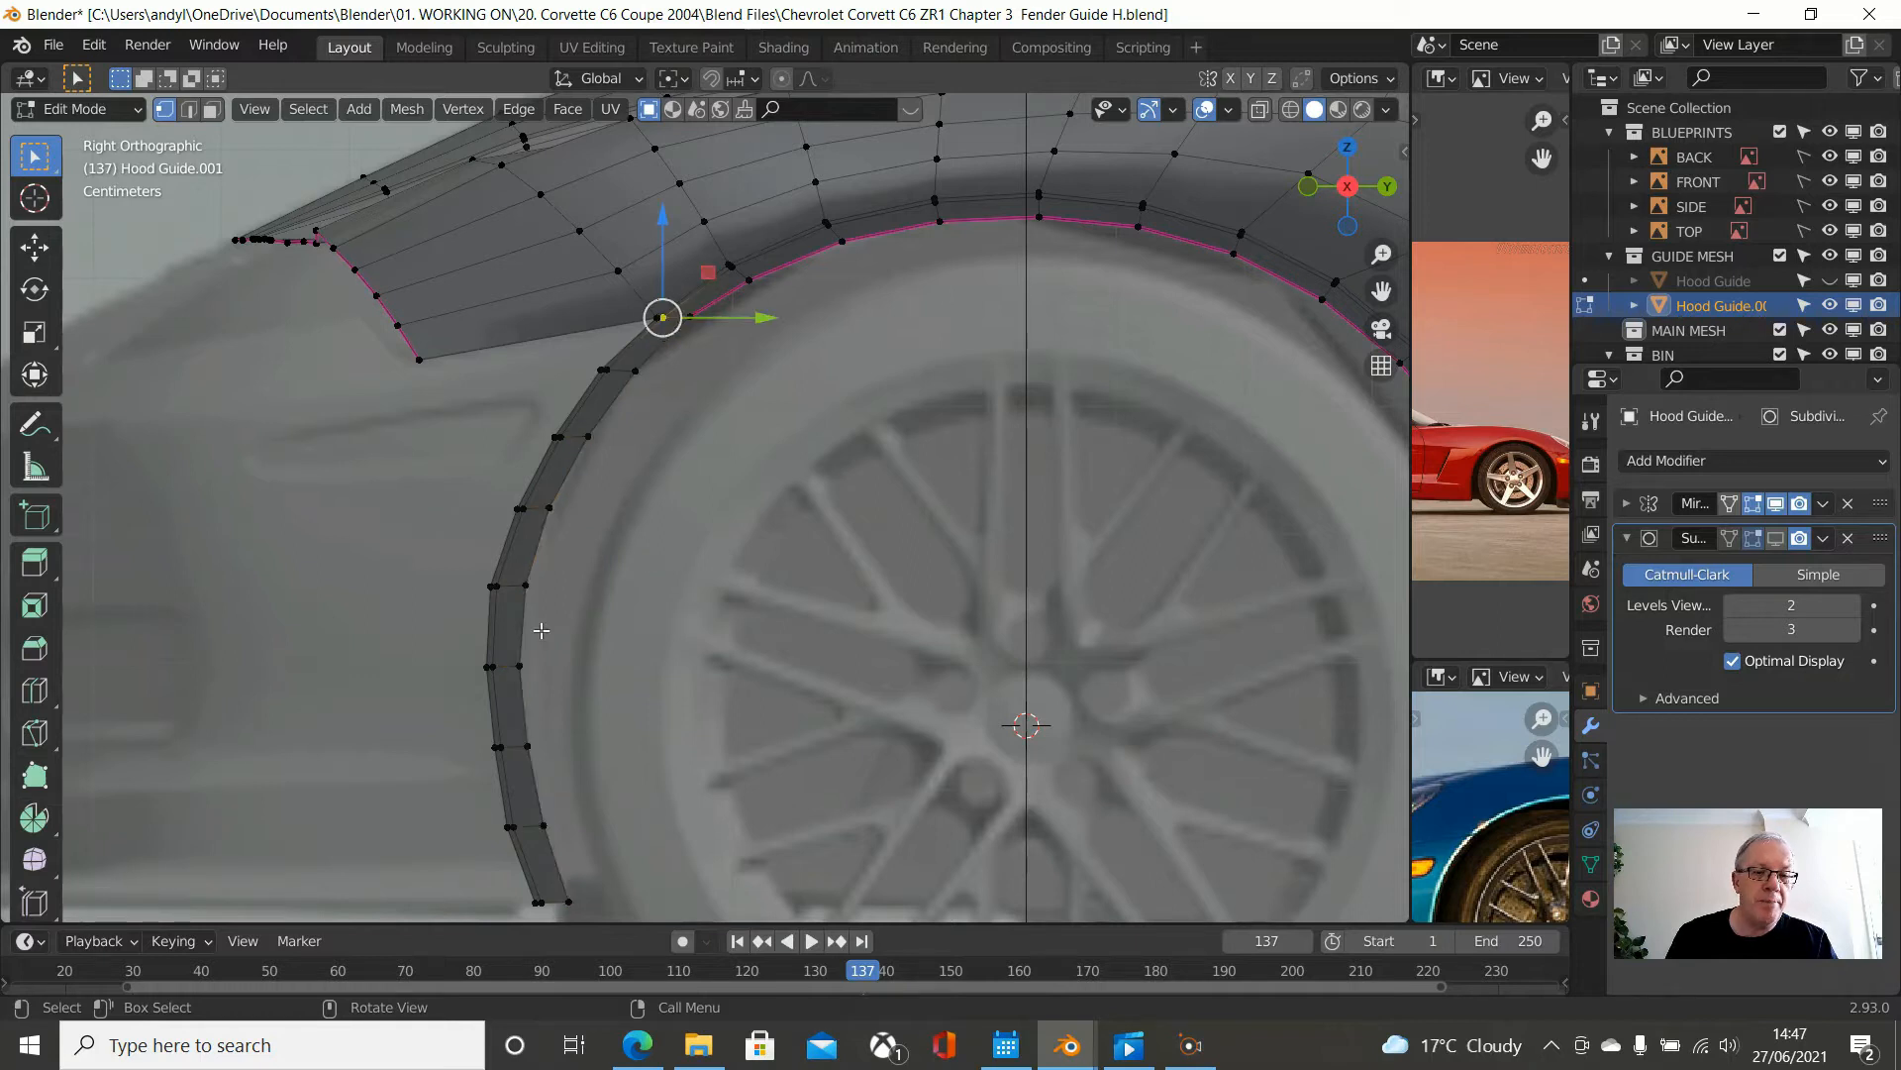
ctrl+click(539, 901)
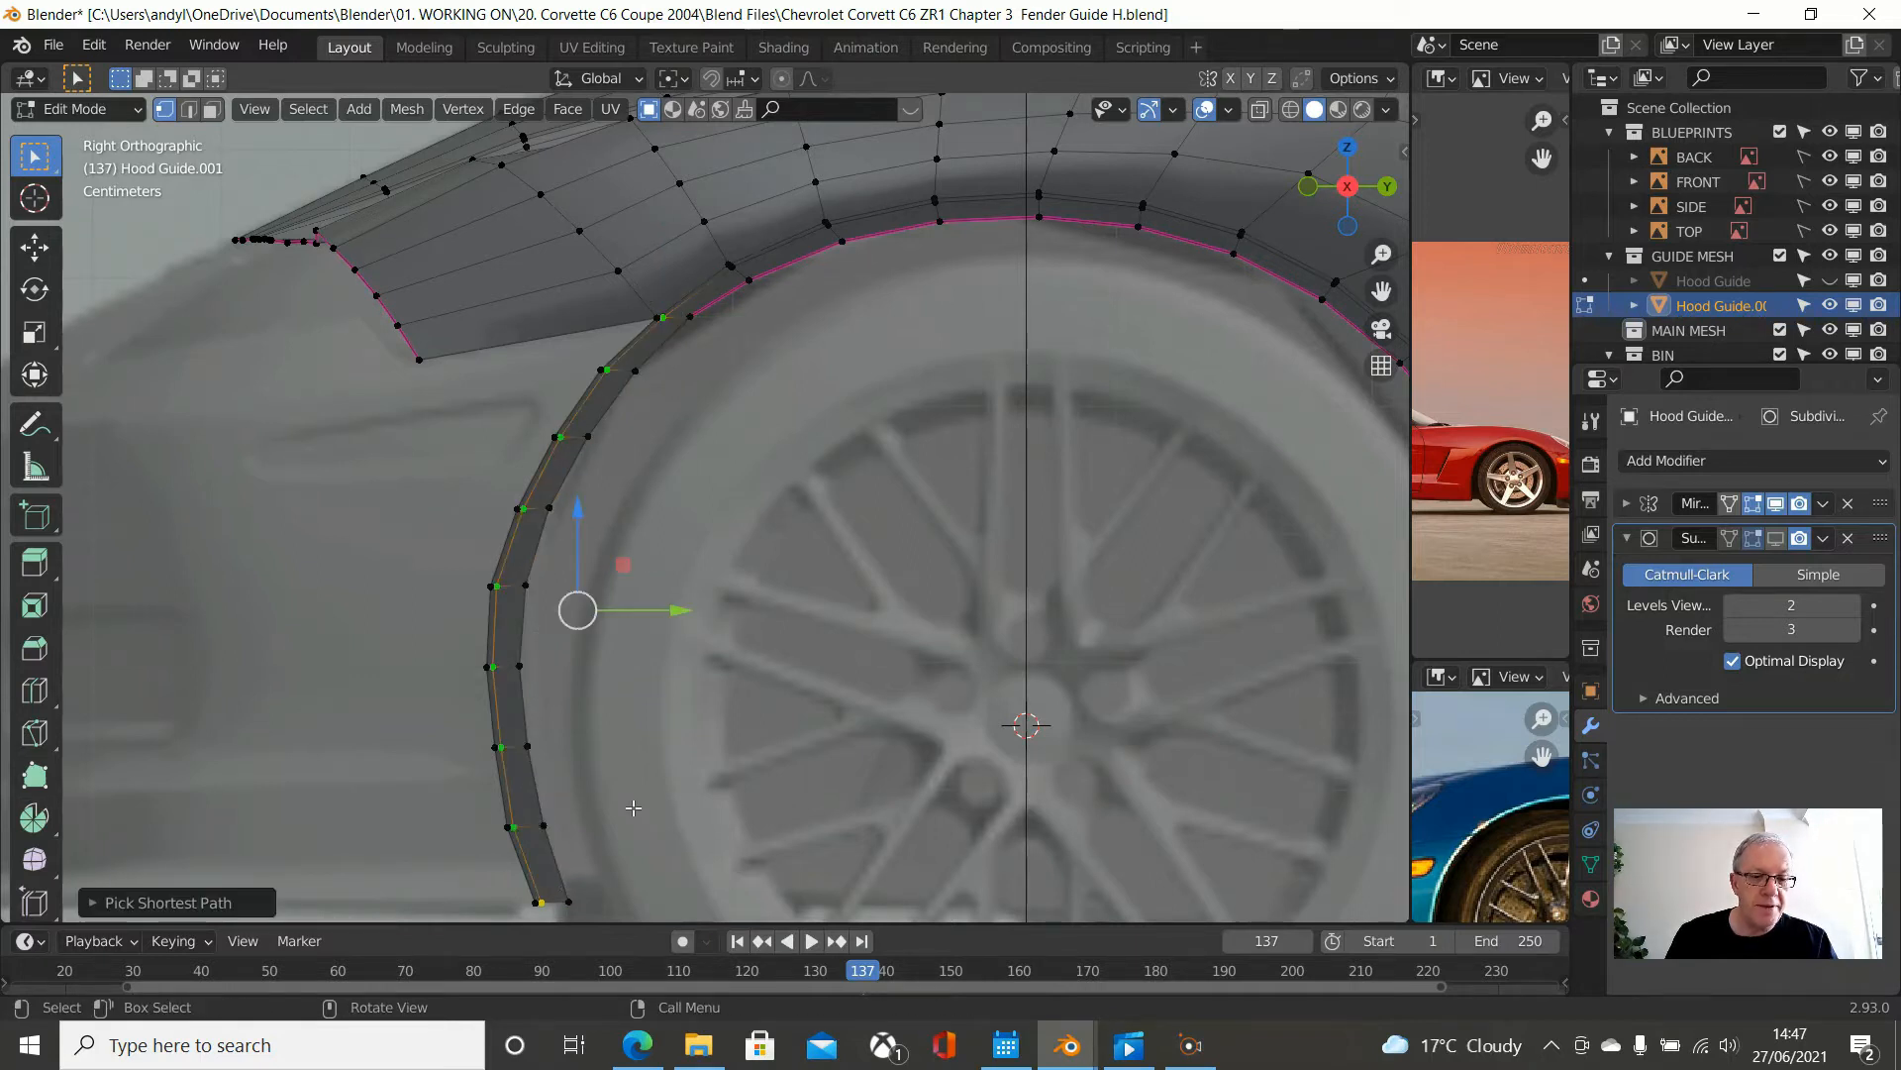
right_click(866, 612)
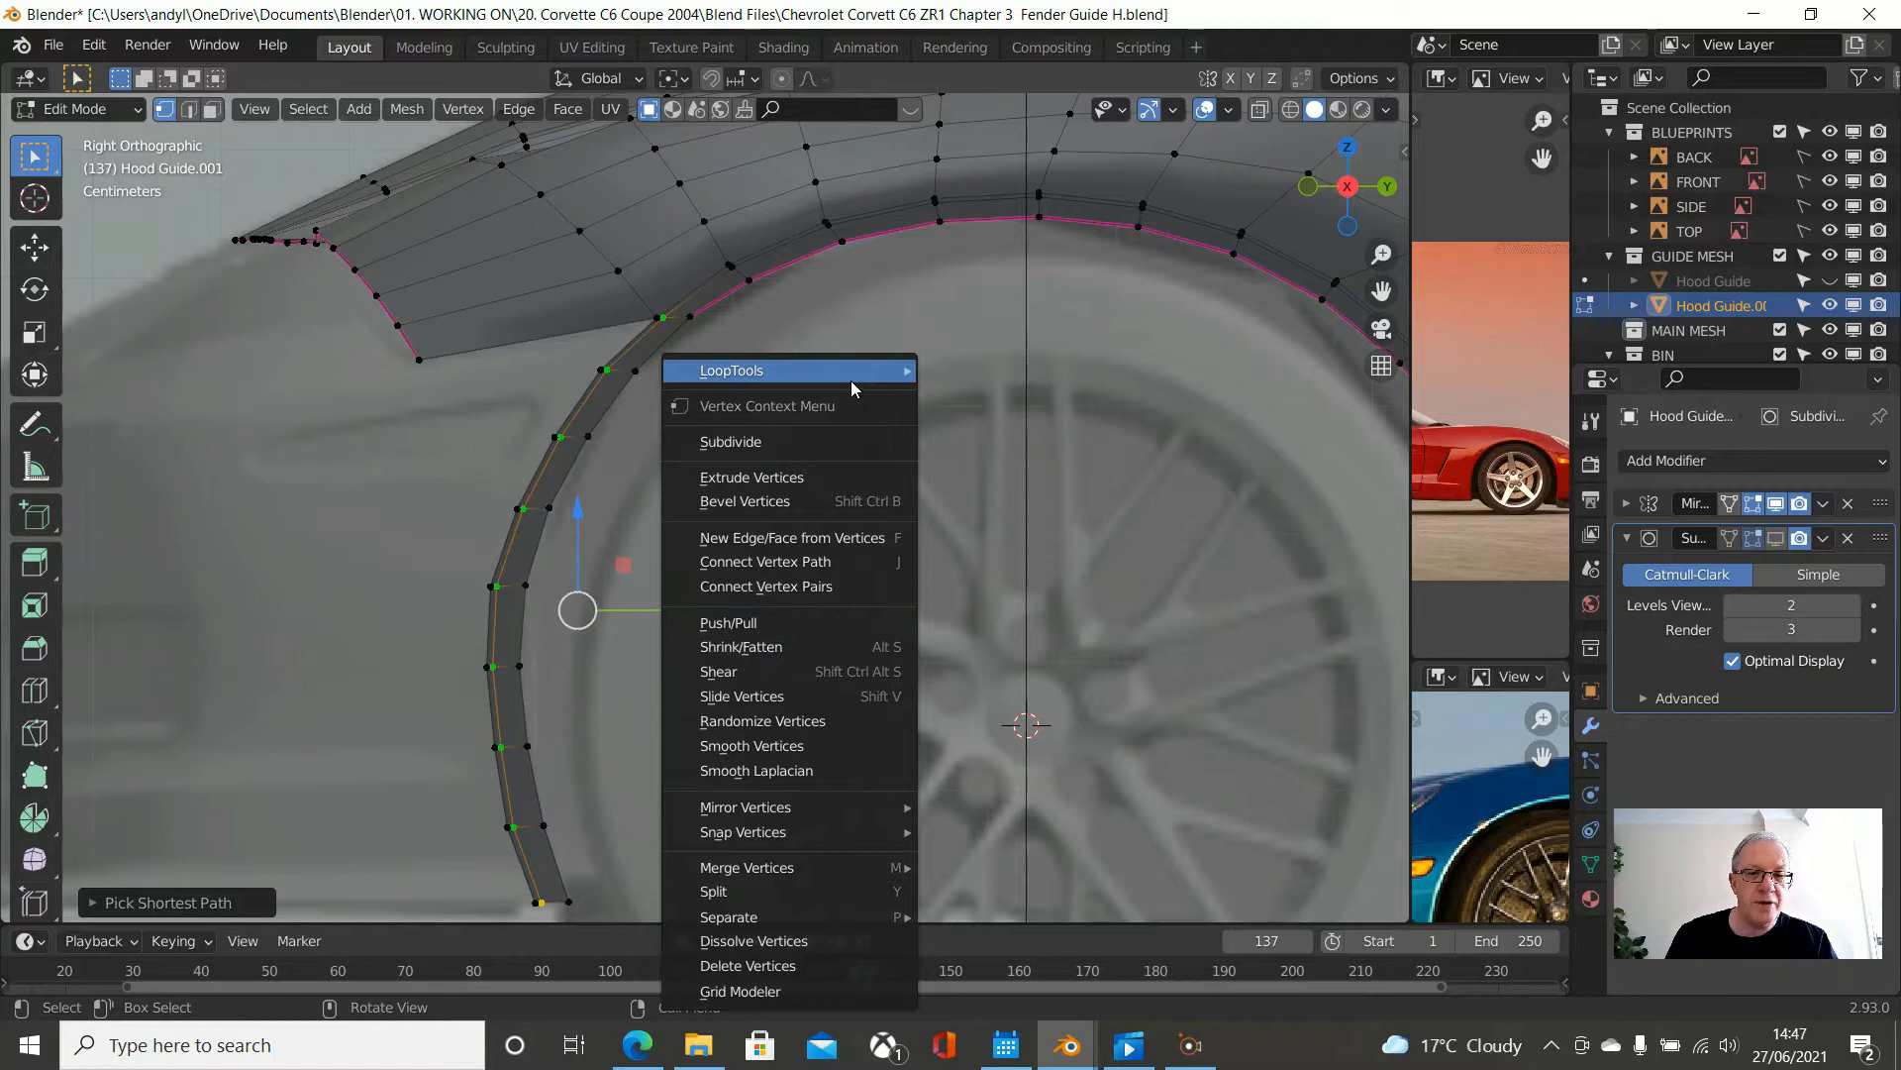
mouse_move(851, 376)
click(1042, 513)
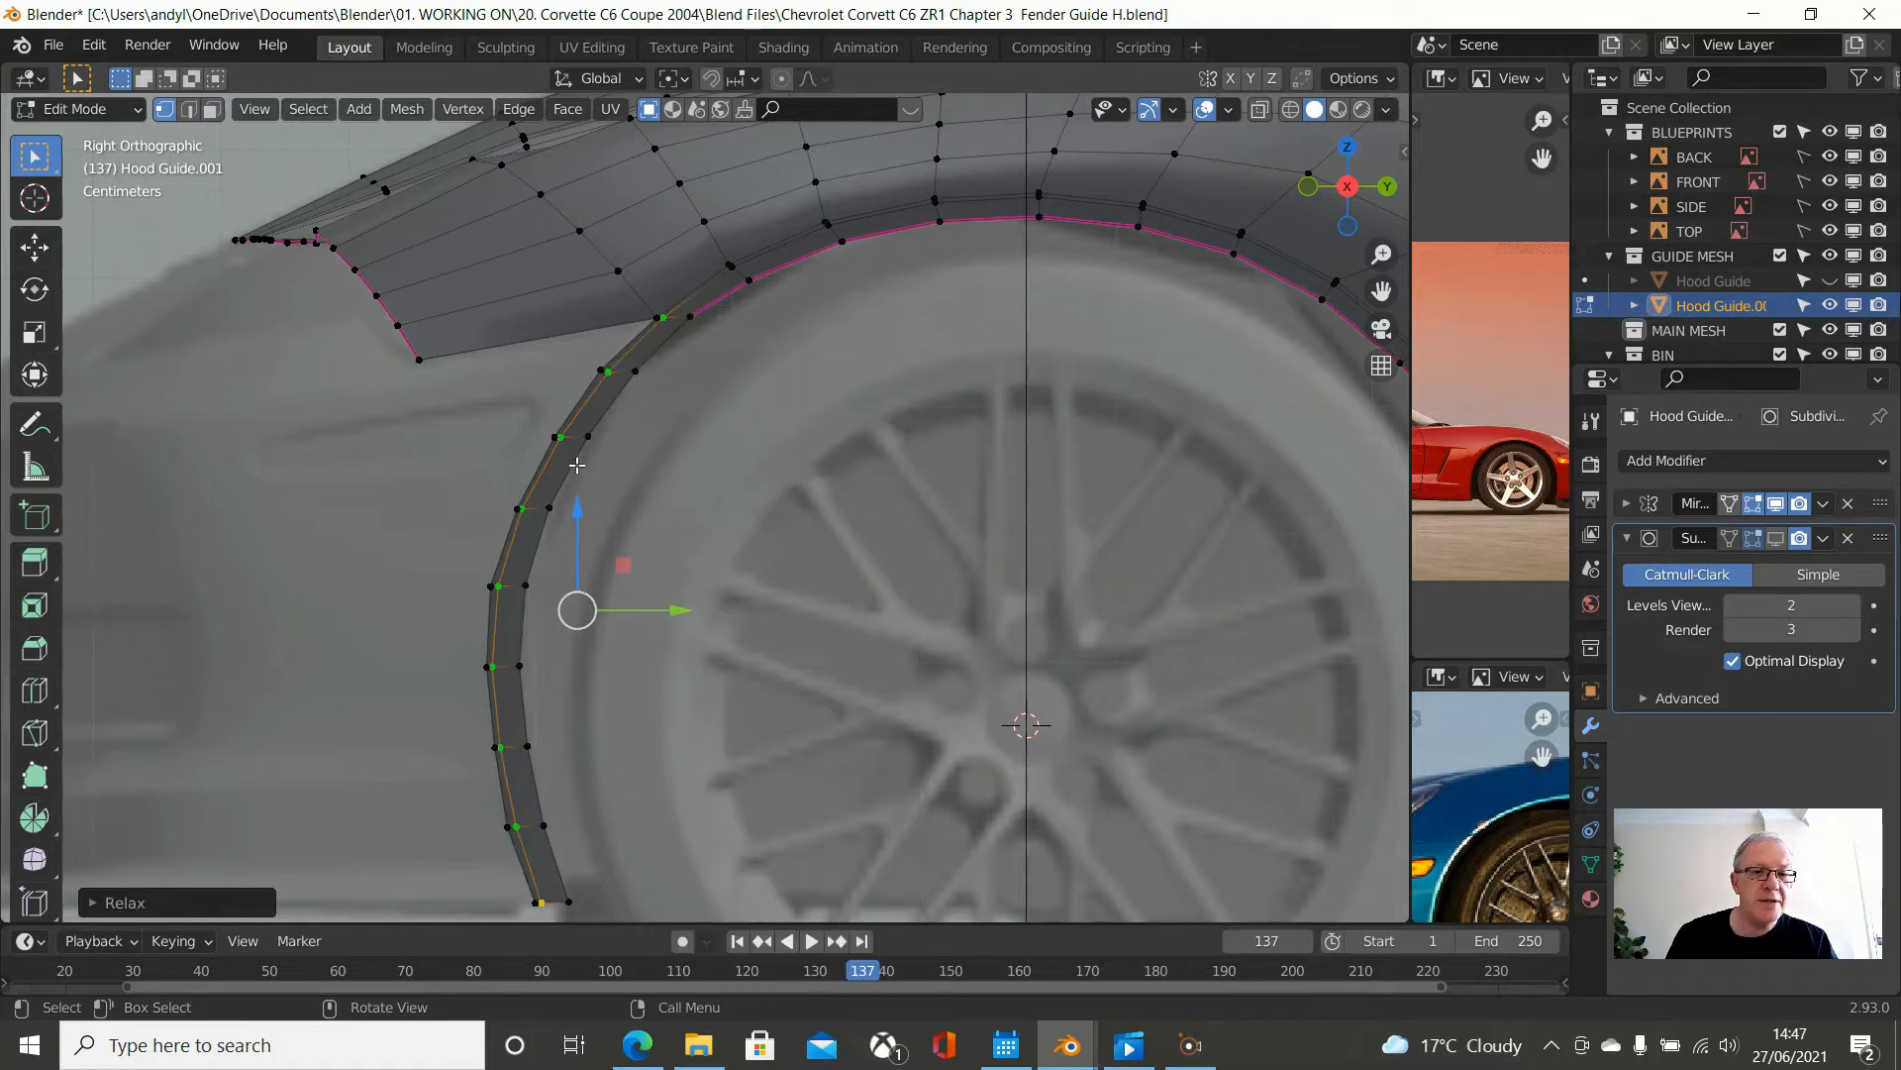
- Apply LoopTools Relax to the arch strip's outermost edge path, from the fender's lower edge down to the strip's end
click(656, 318)
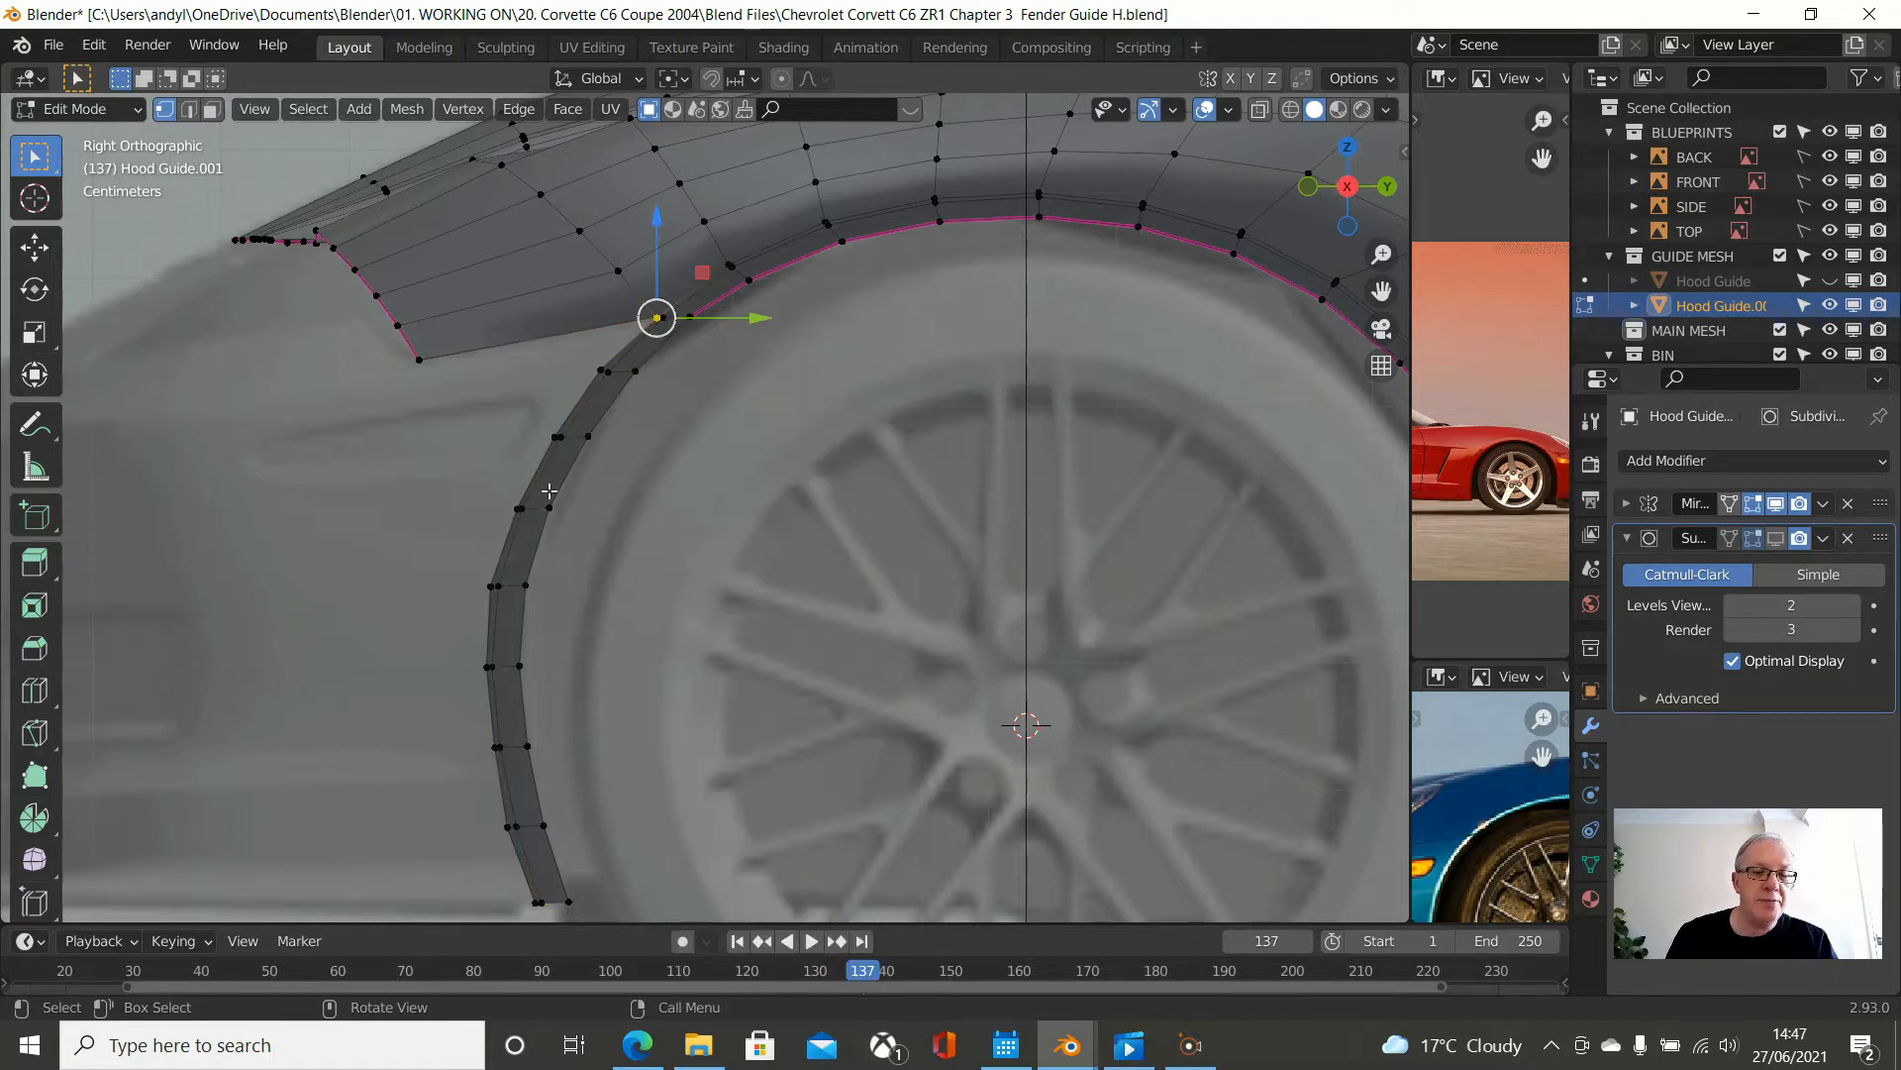
ctrl+click(512, 910)
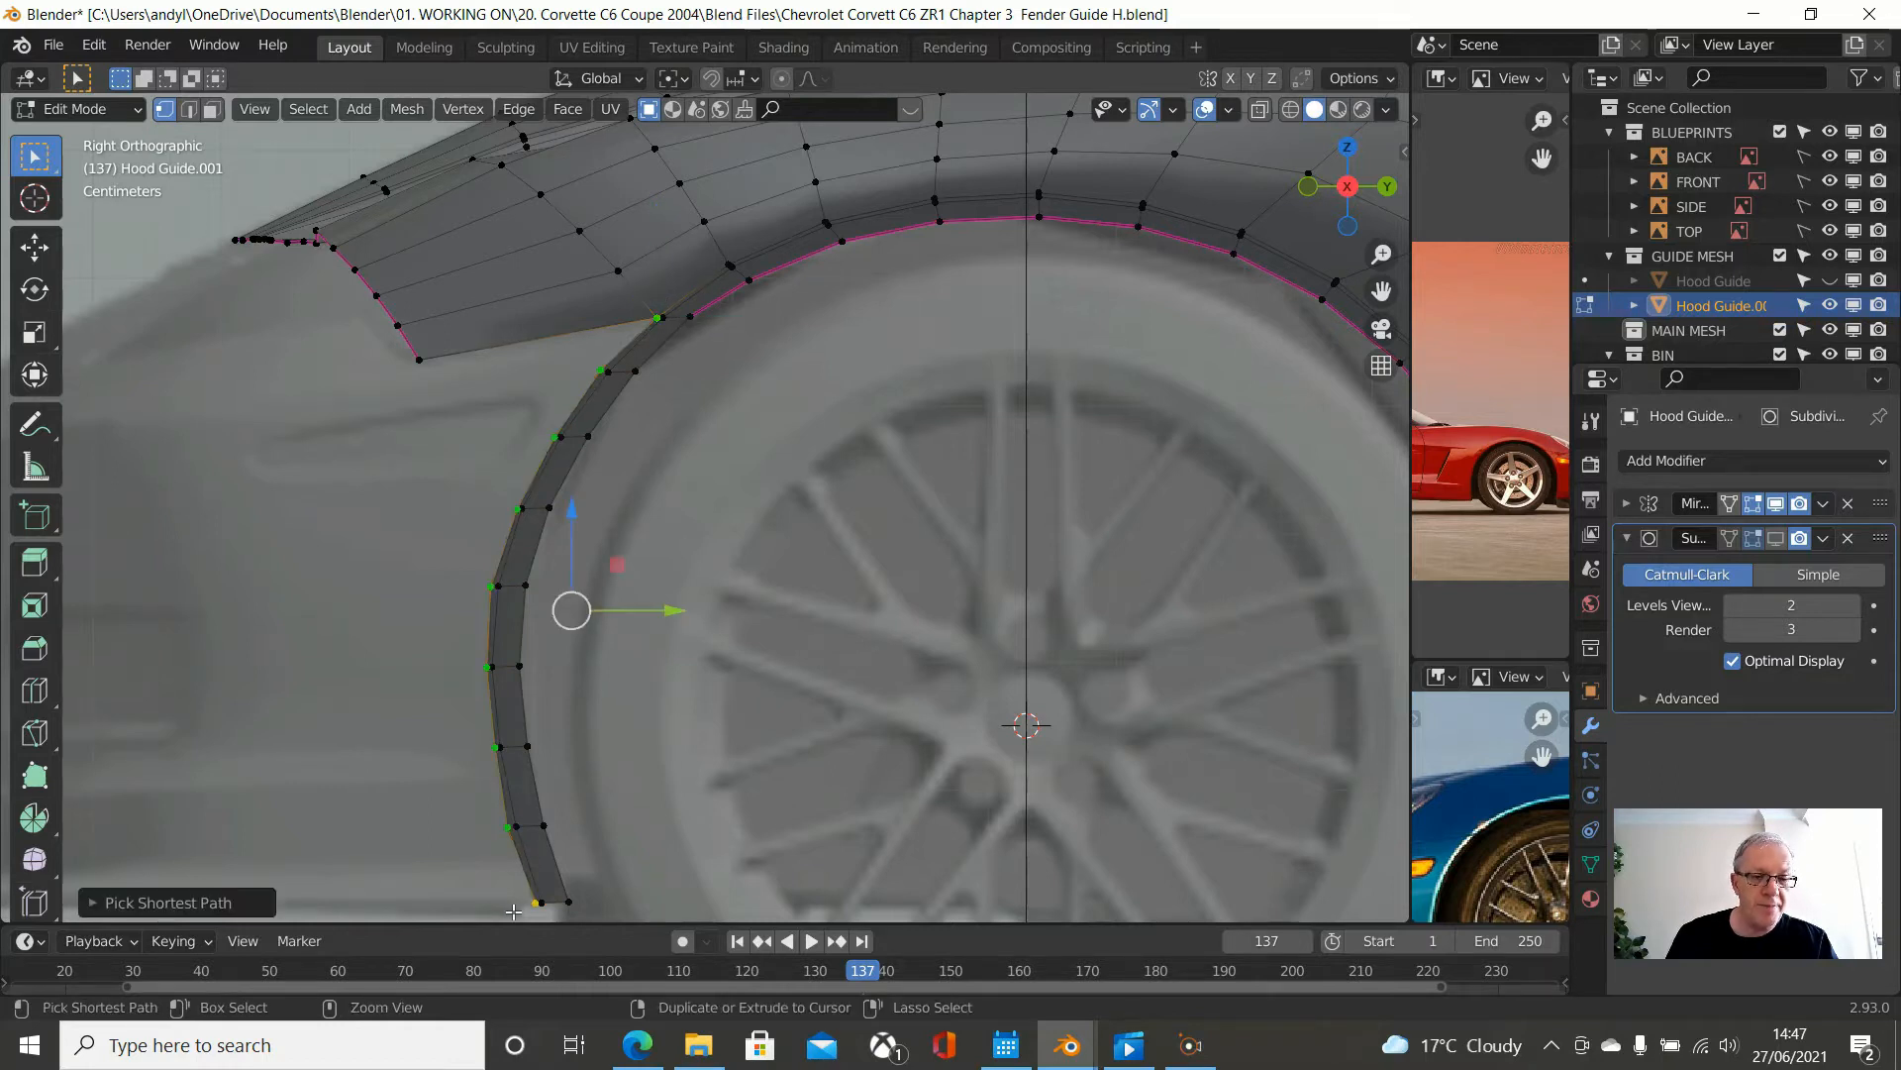
right_click(983, 608)
mouse_move(990, 371)
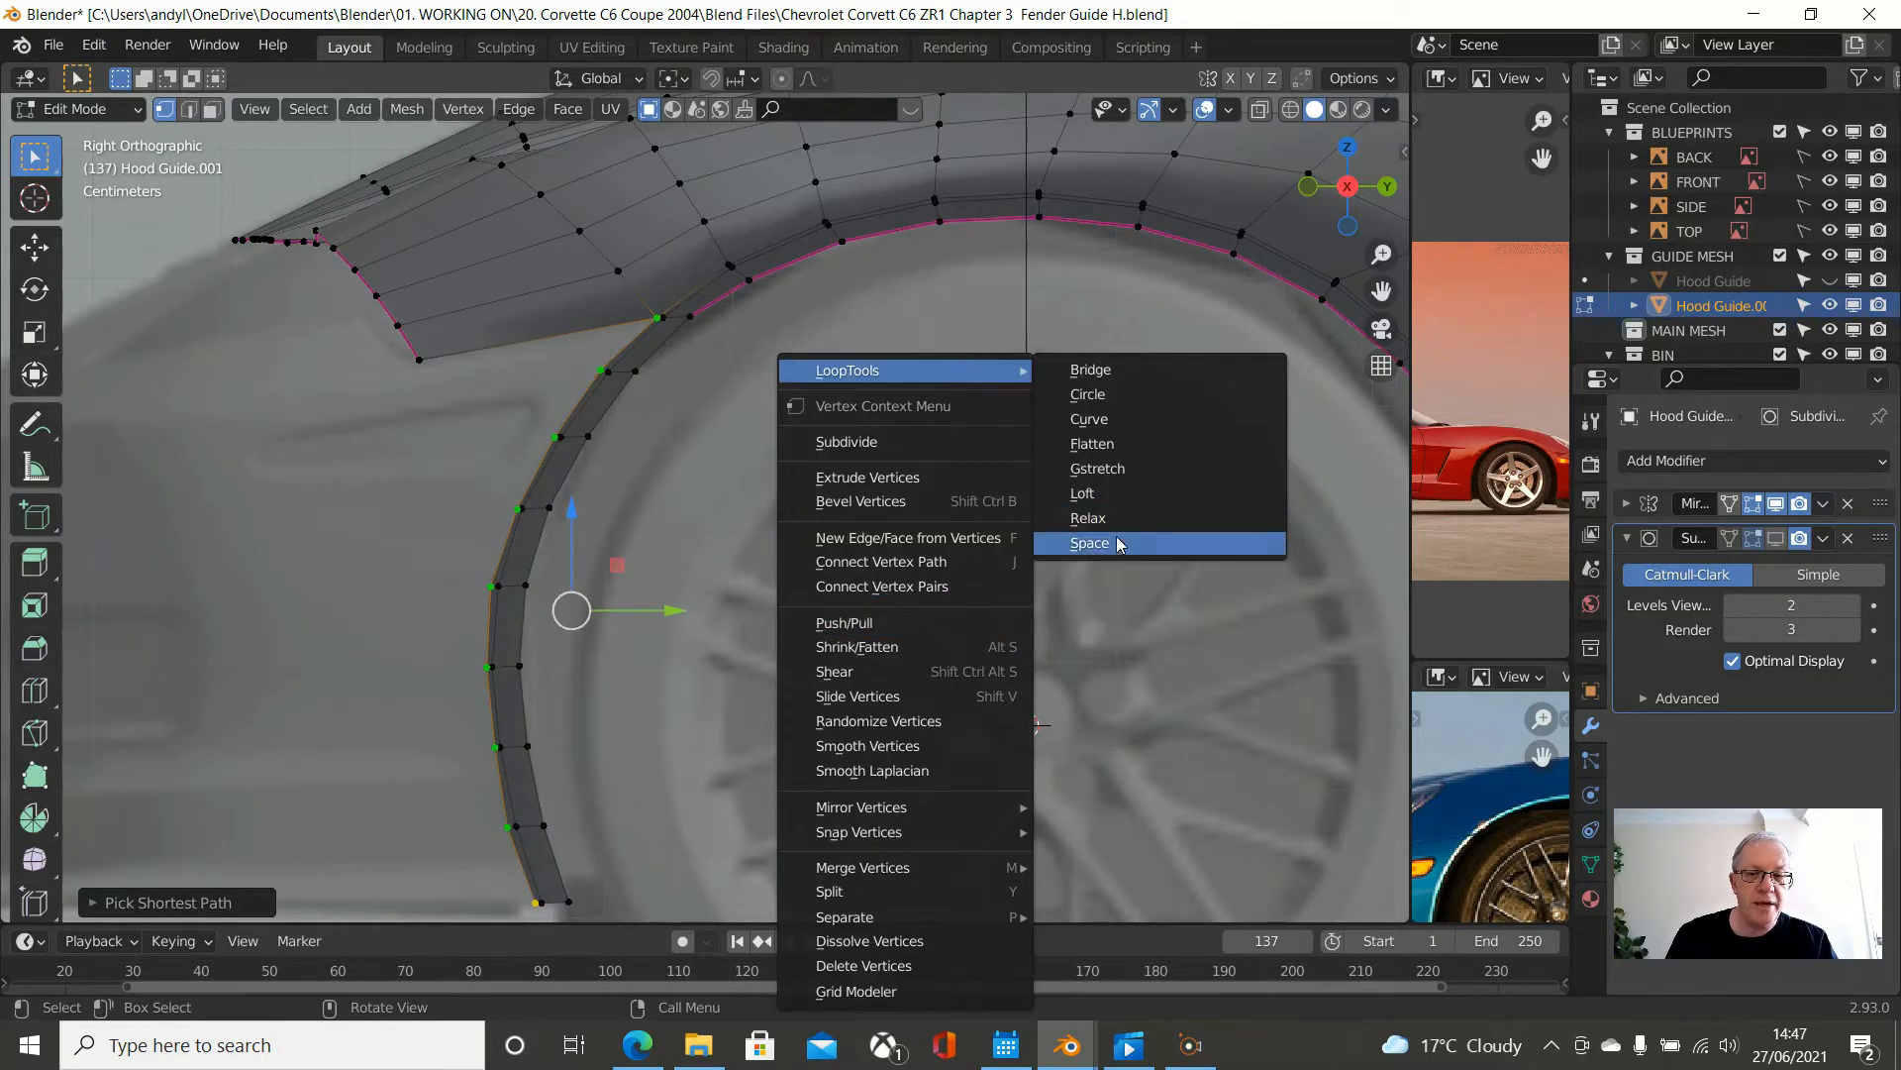
click(1065, 509)
scroll(777, 454, down, 1)
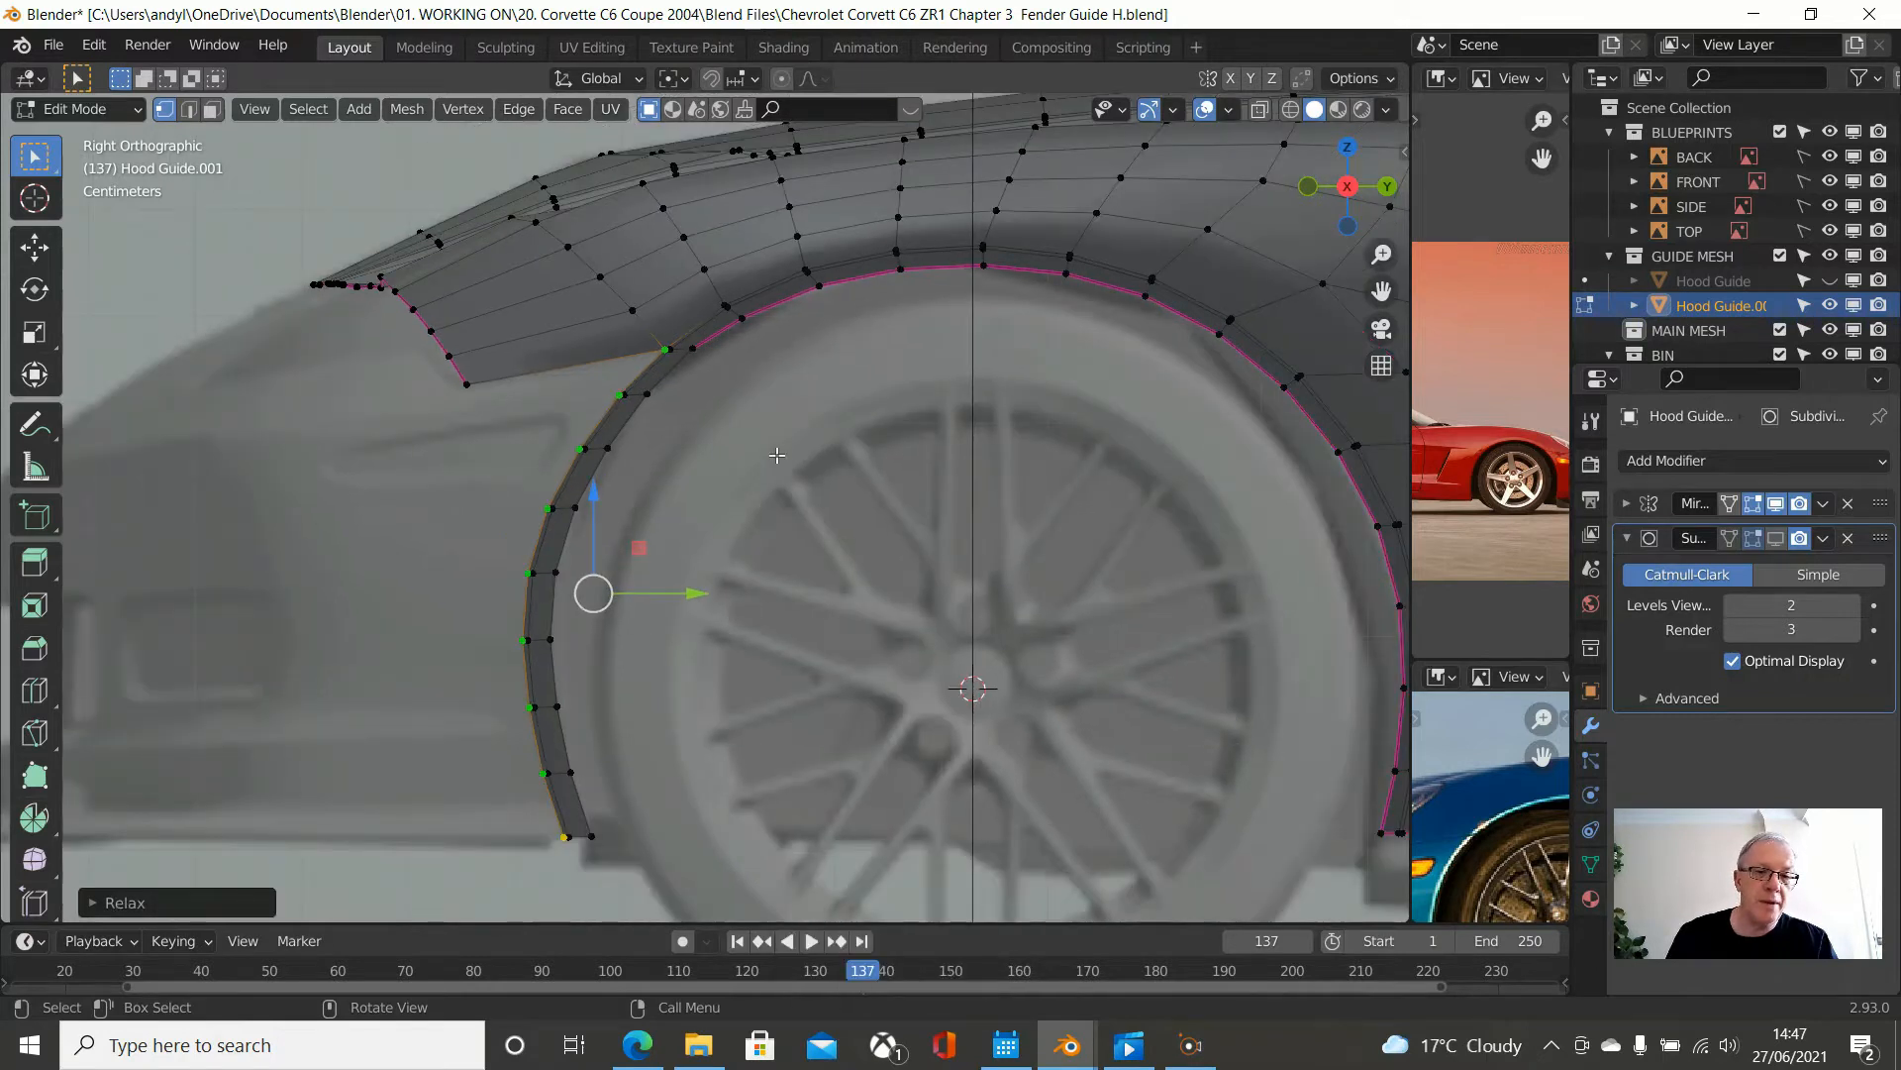
- Isolate the wheel arch strip by selecting its edge loops around the wheel opening, inverting the selection and hiding the rest of the mesh
alt+click(693, 351)
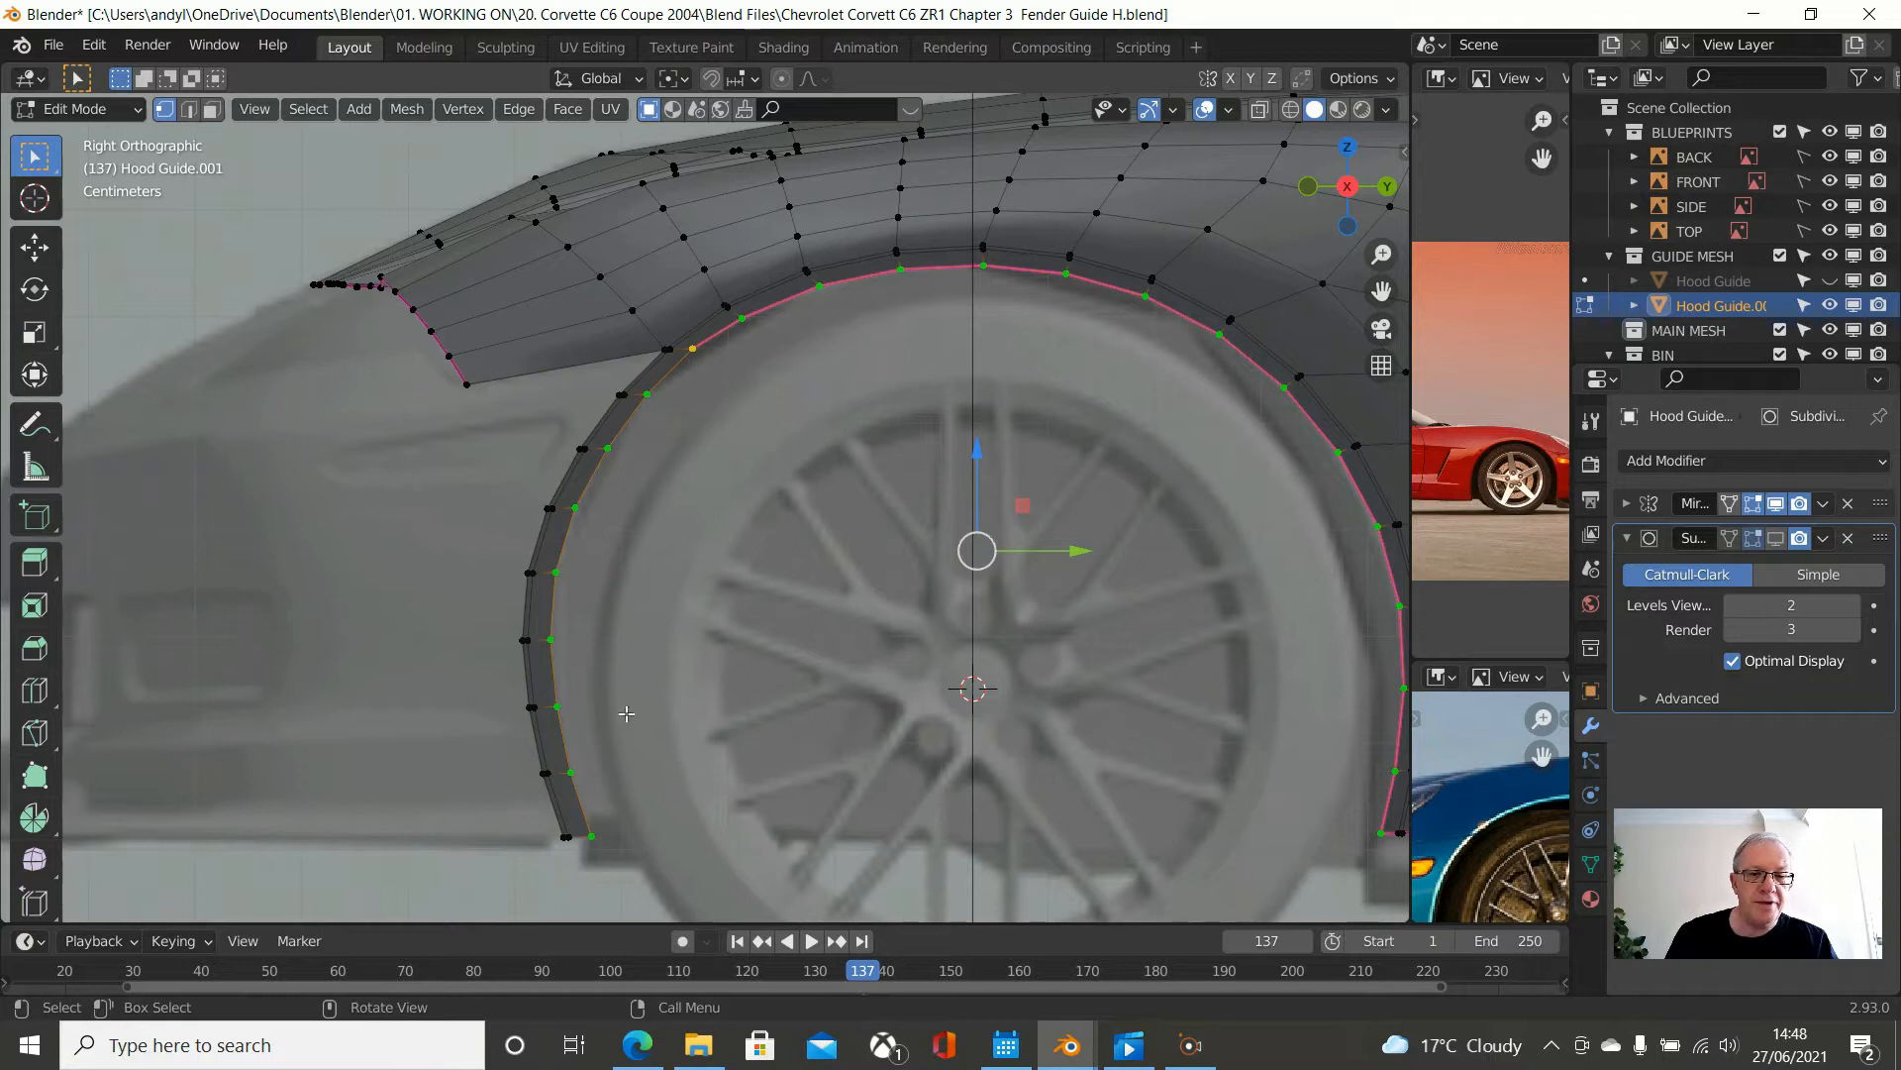
scroll(612, 434, up, 1)
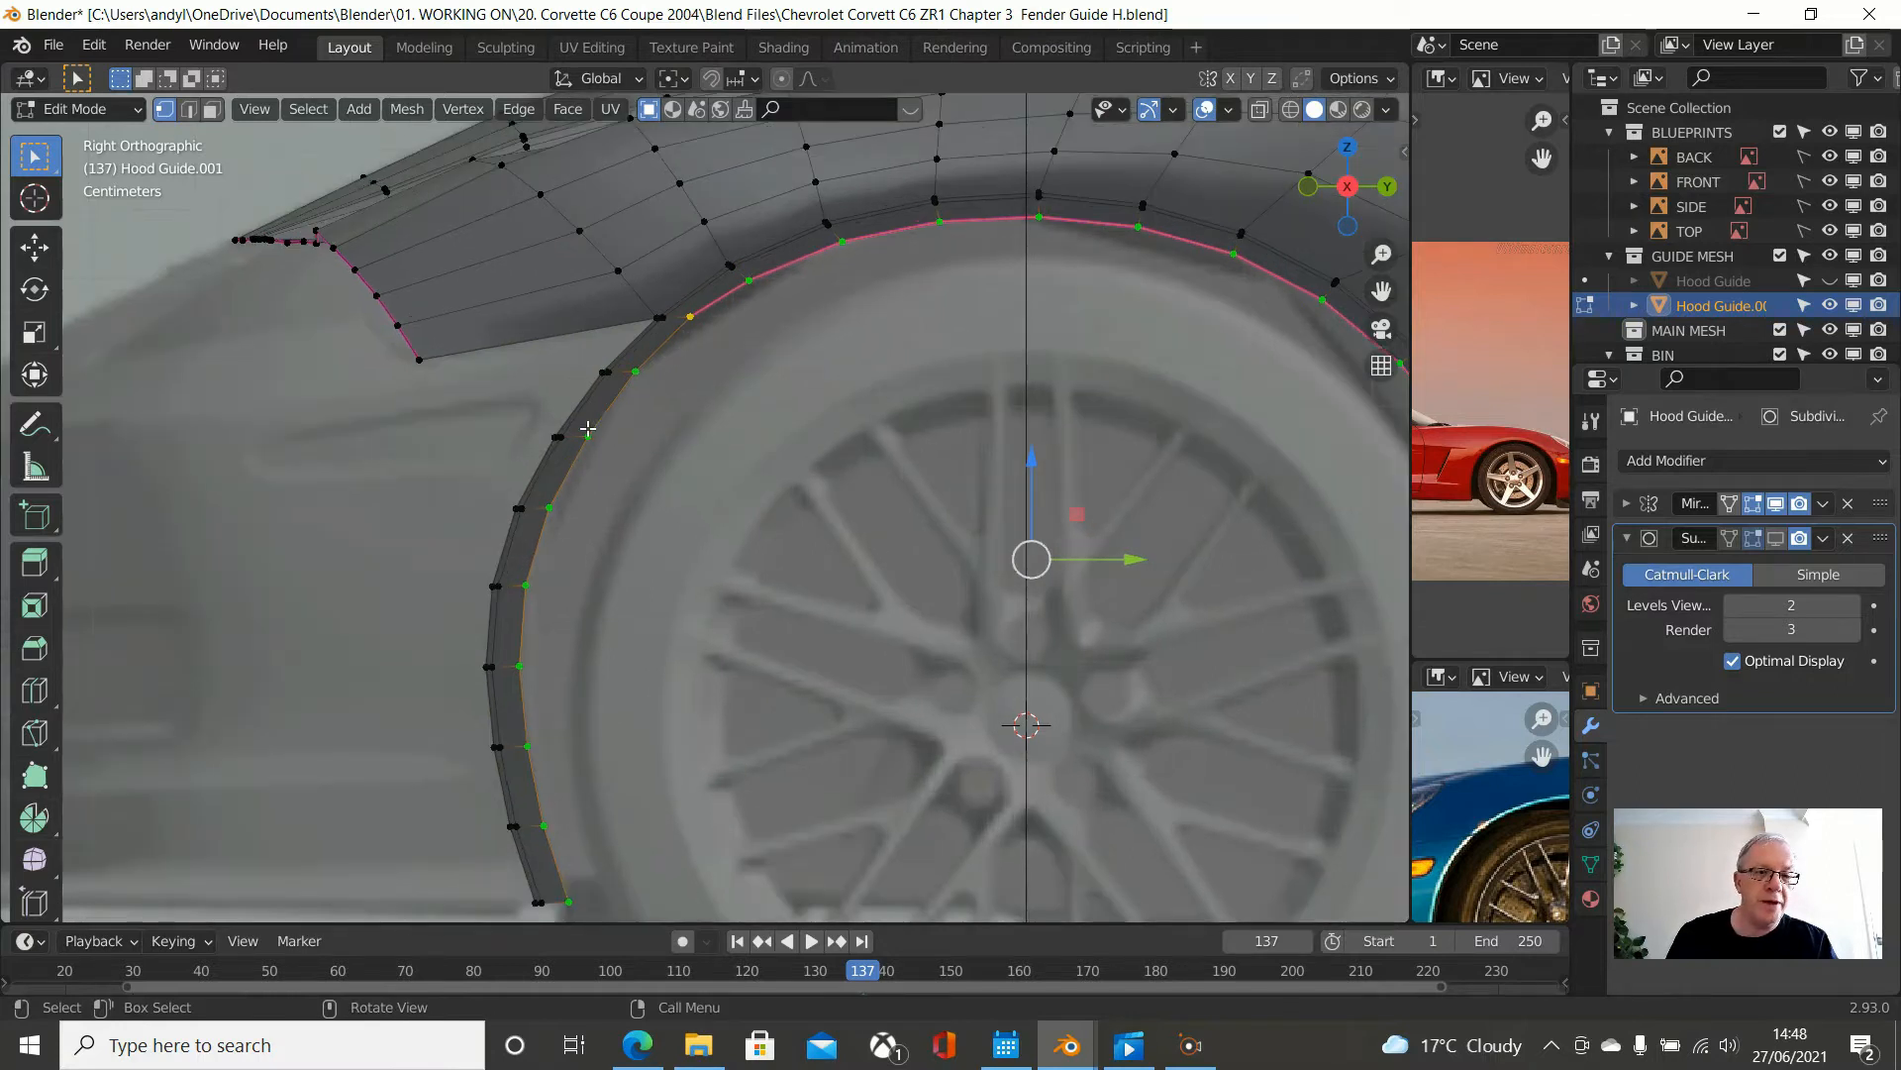
alt+click(584, 422)
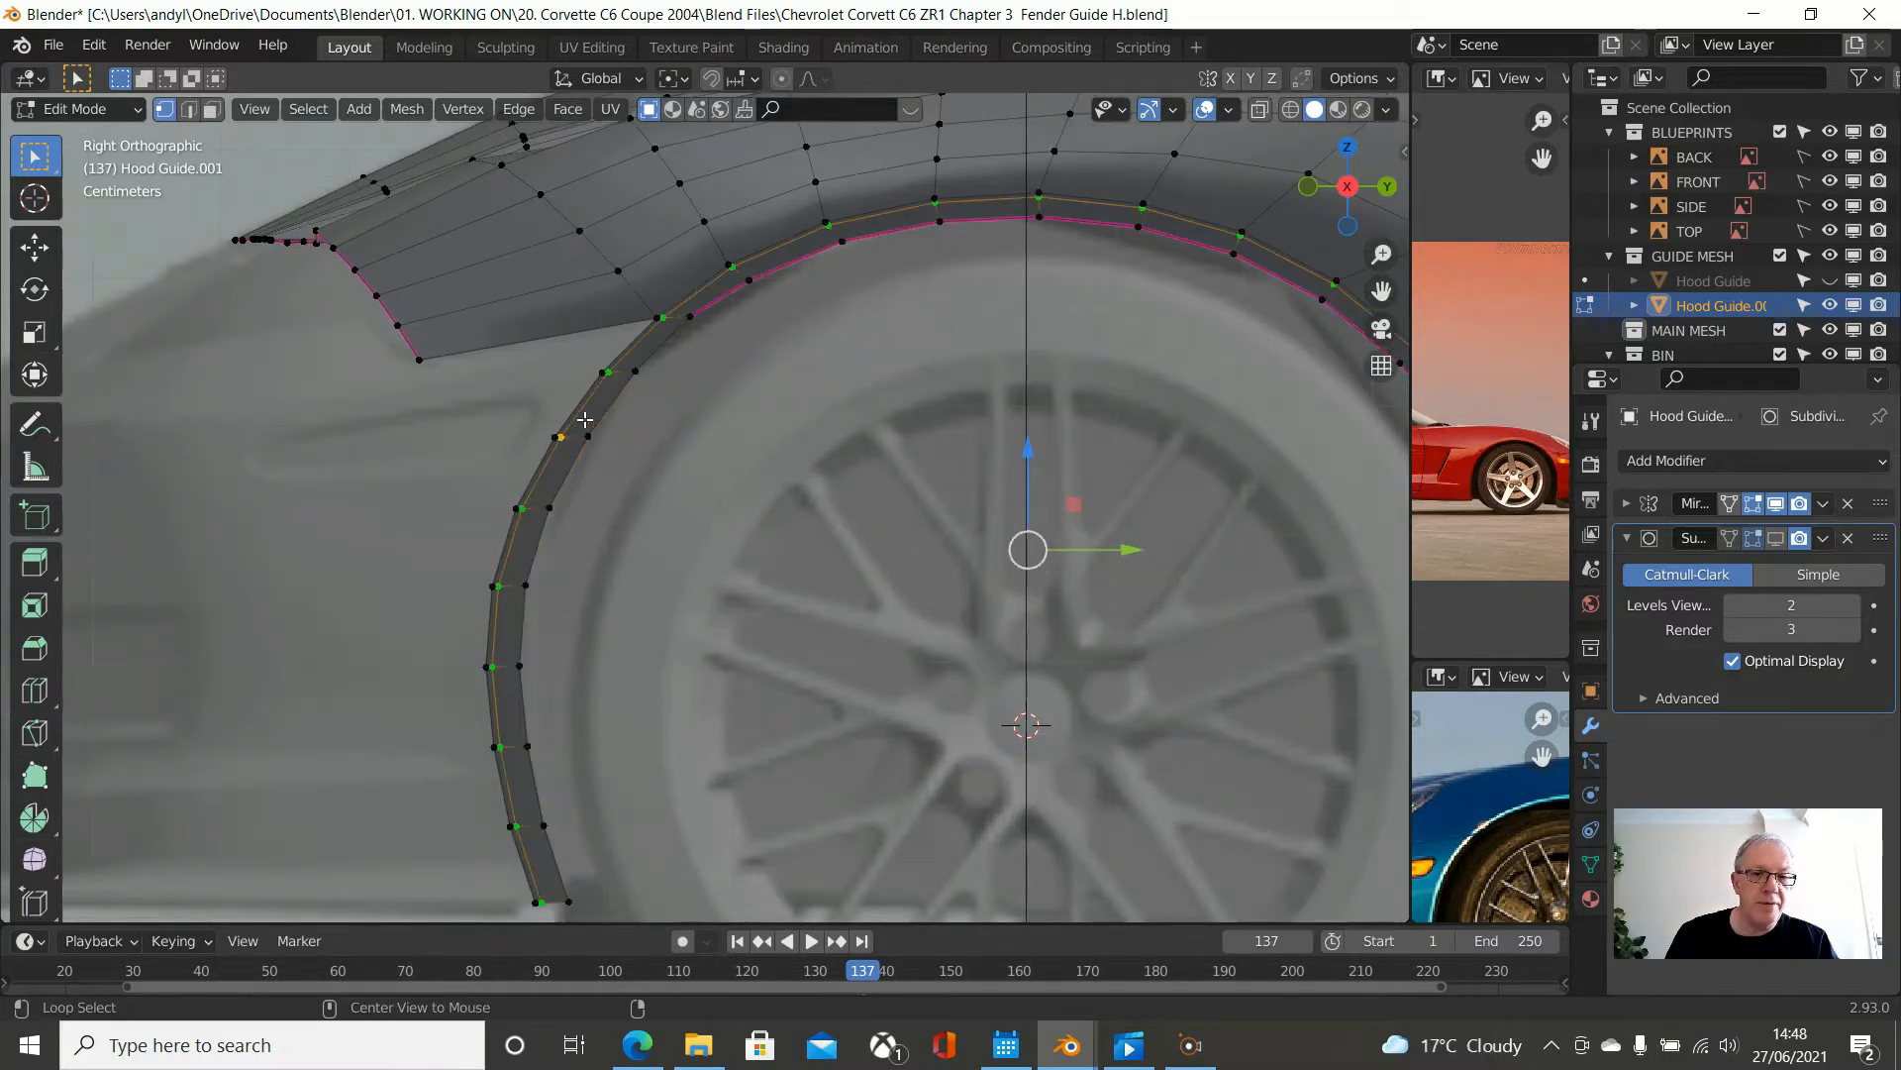
alt+click(635, 409)
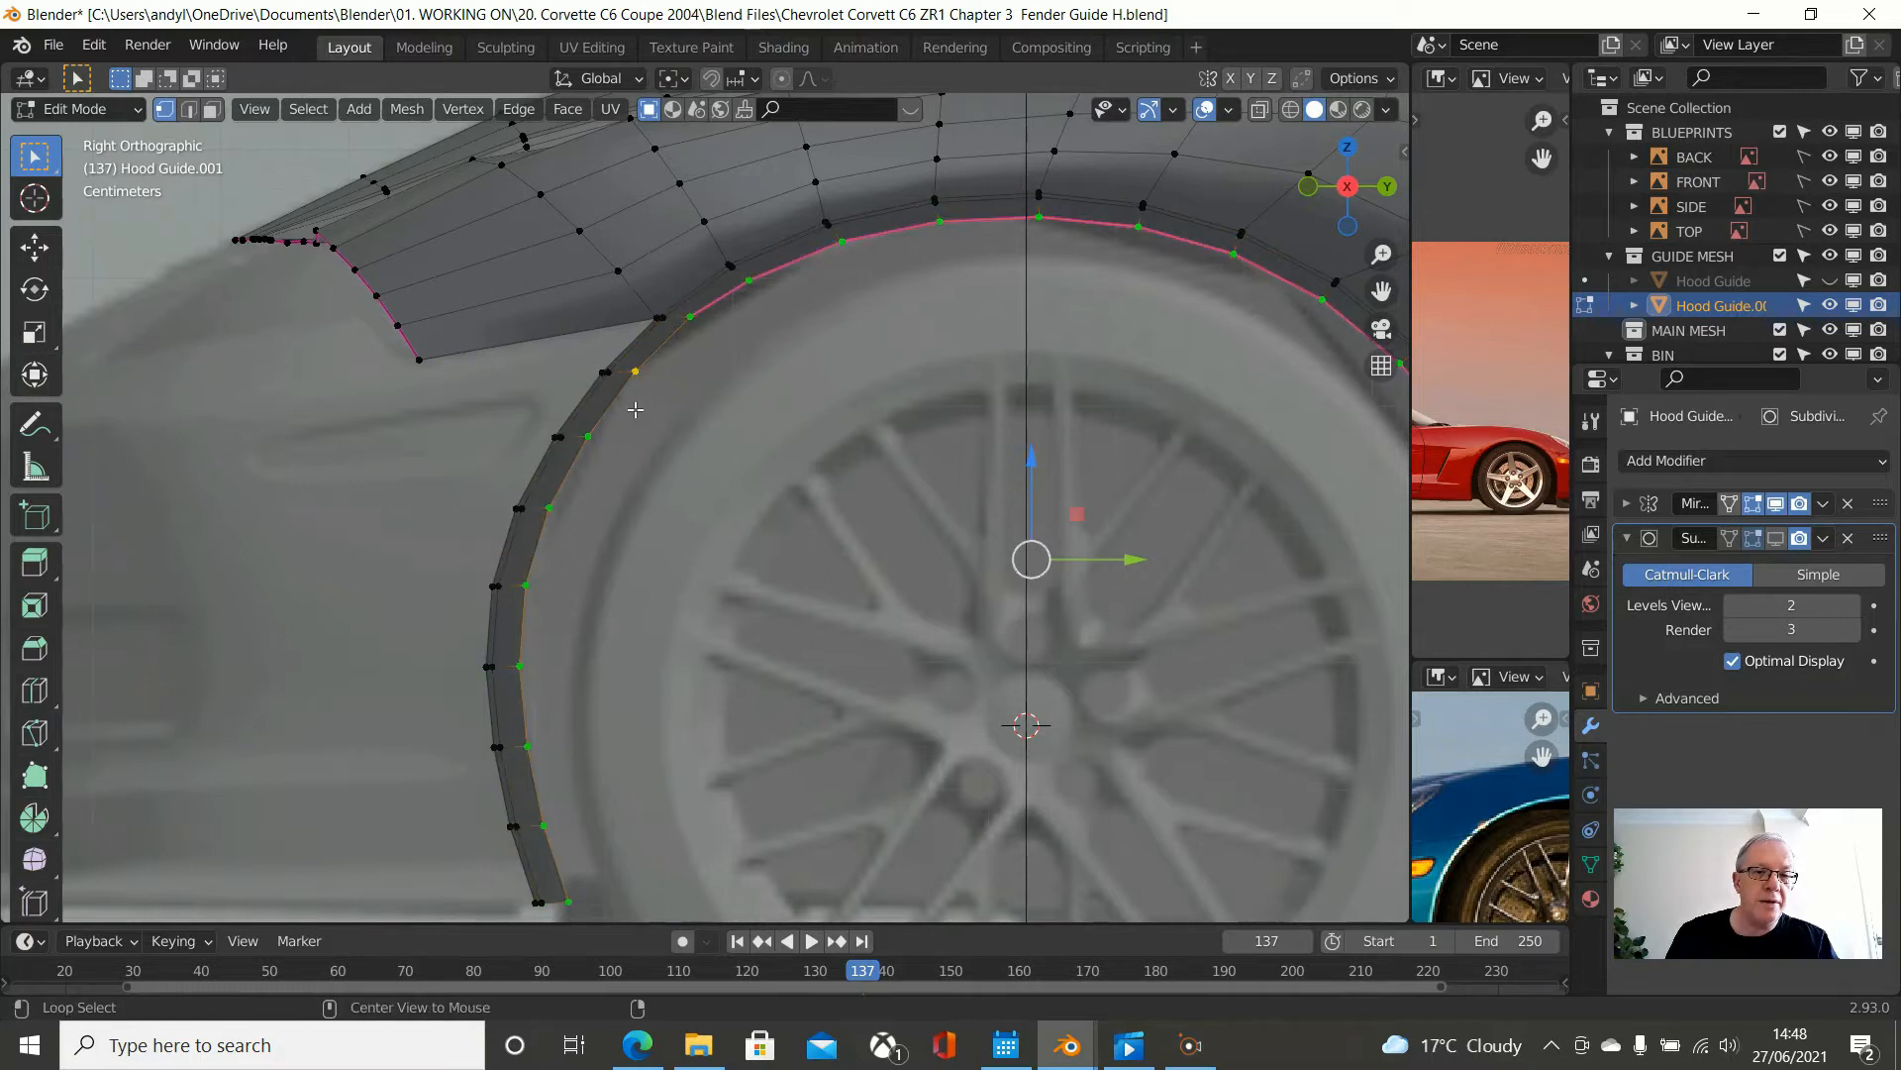
alt+shift+click(583, 416)
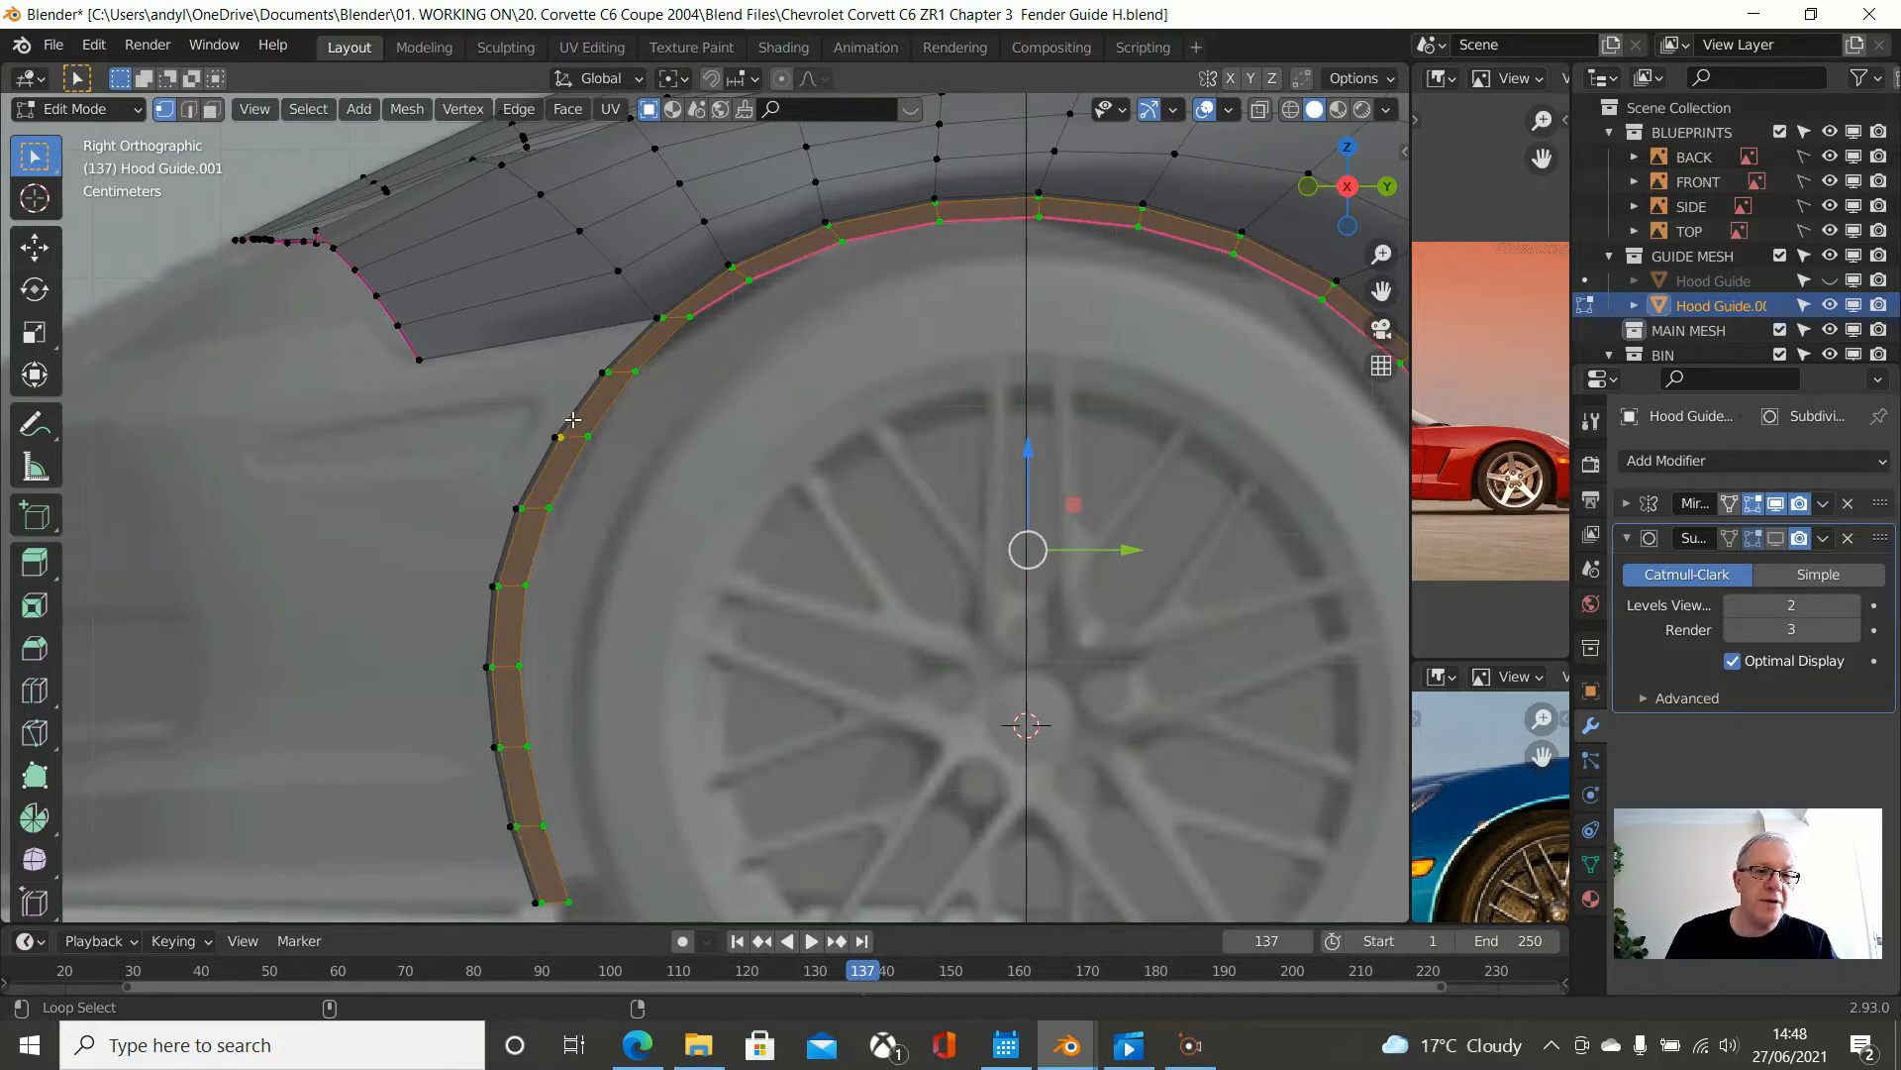
alt+shift+click(522, 457)
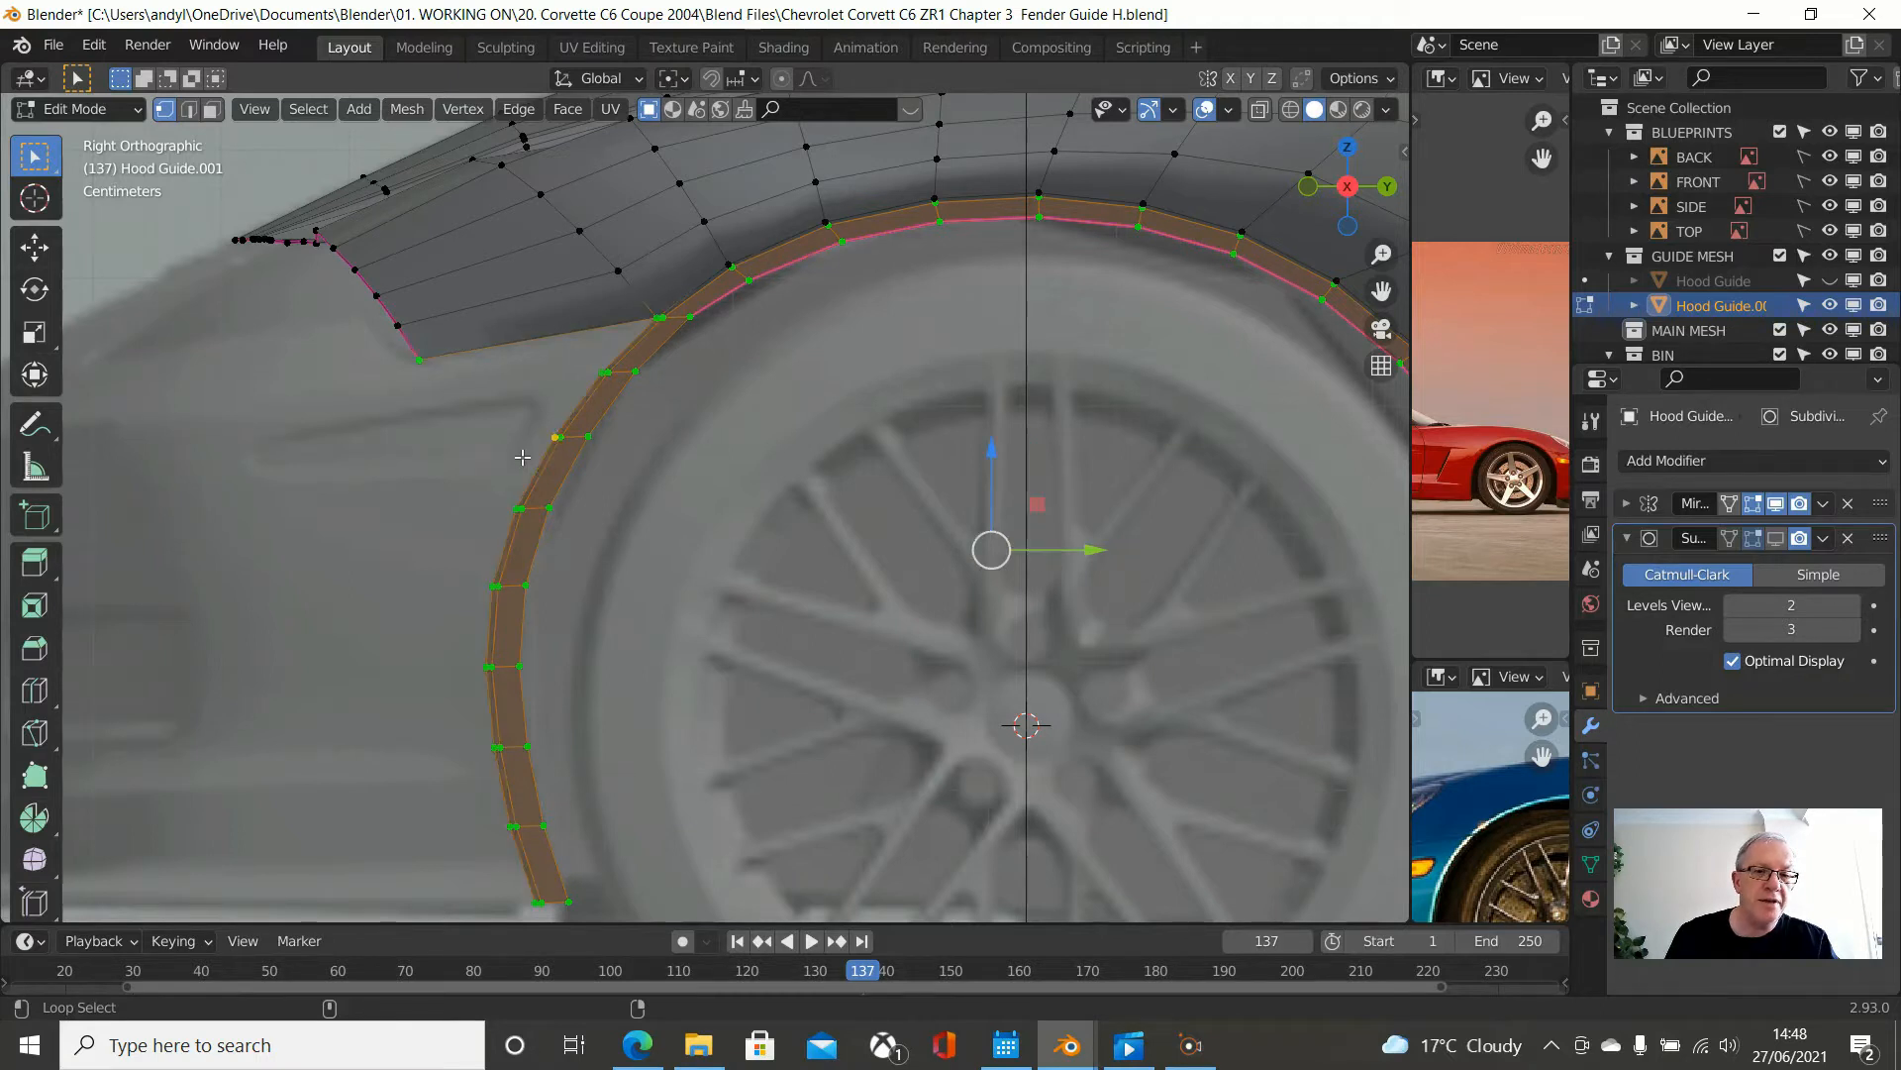
shift+click(426, 358)
shift+middle_drag(782, 360, 637, 528)
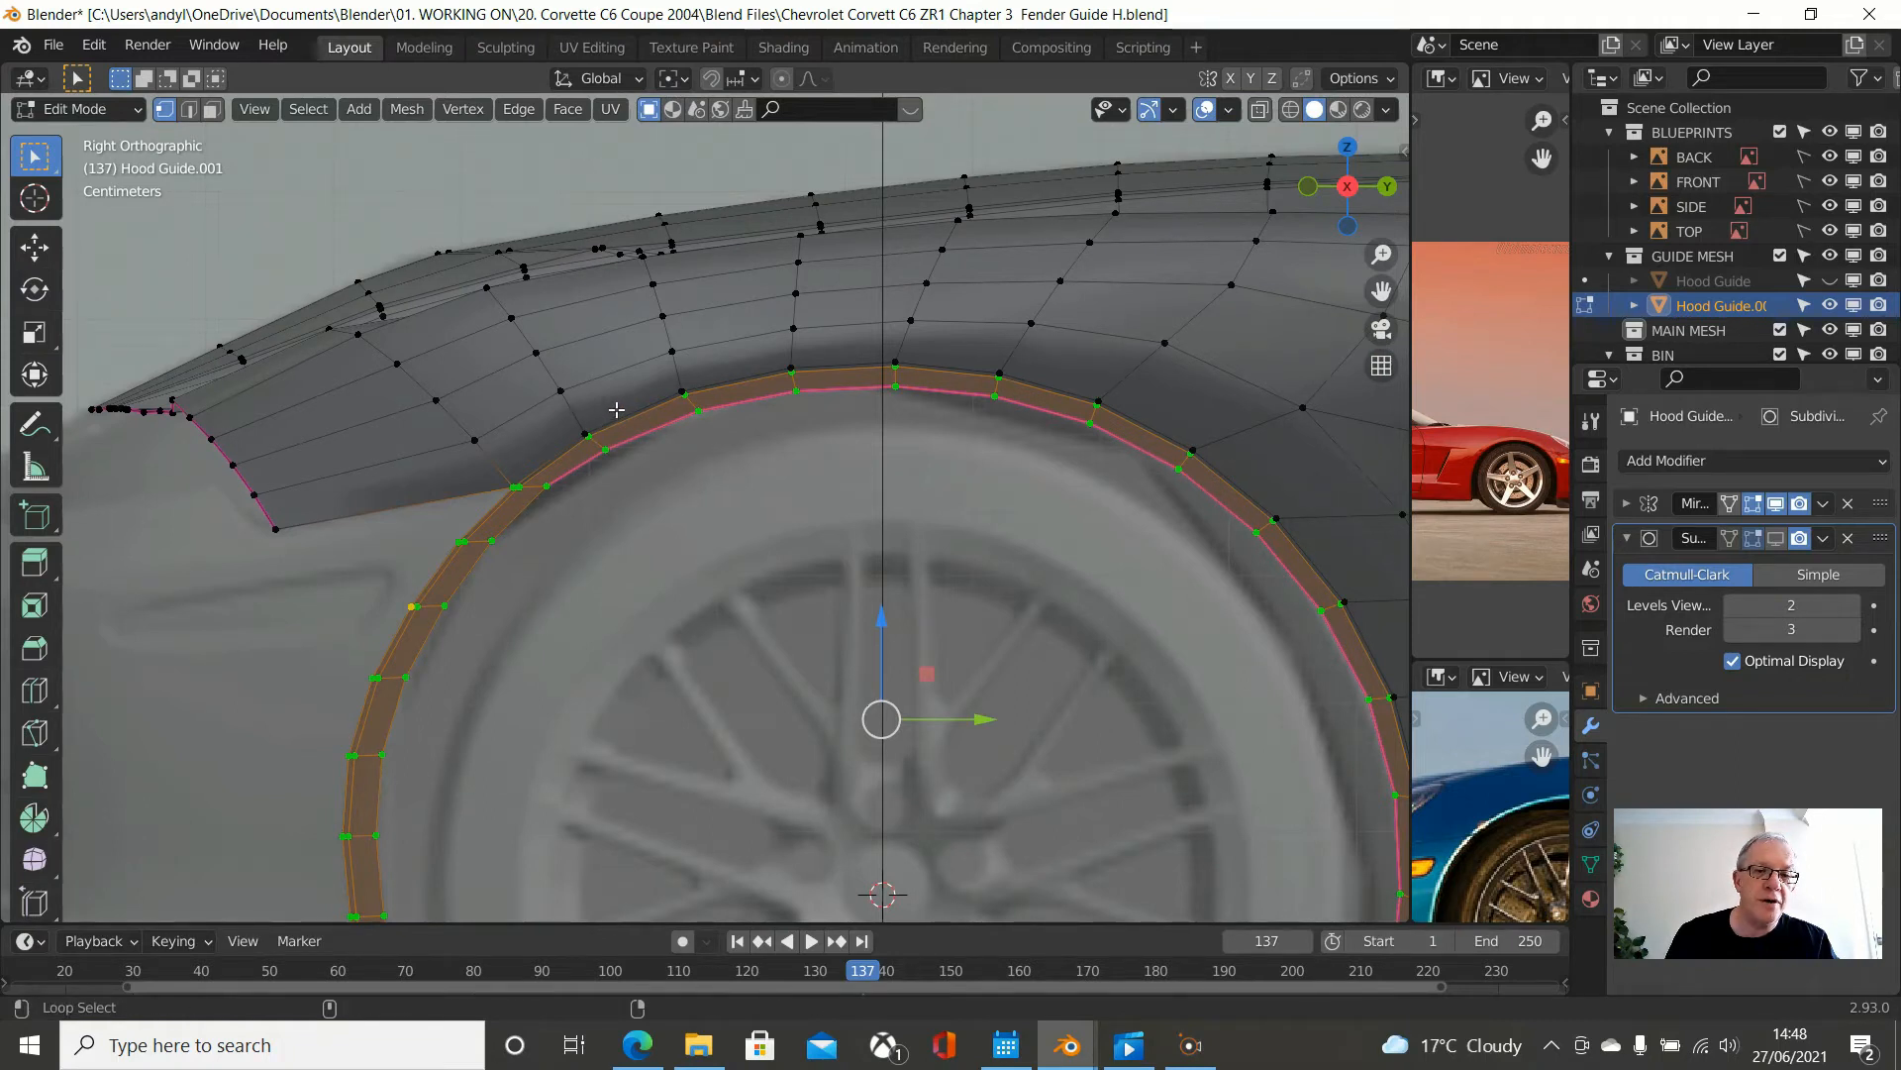
scroll(616, 409, down, 3)
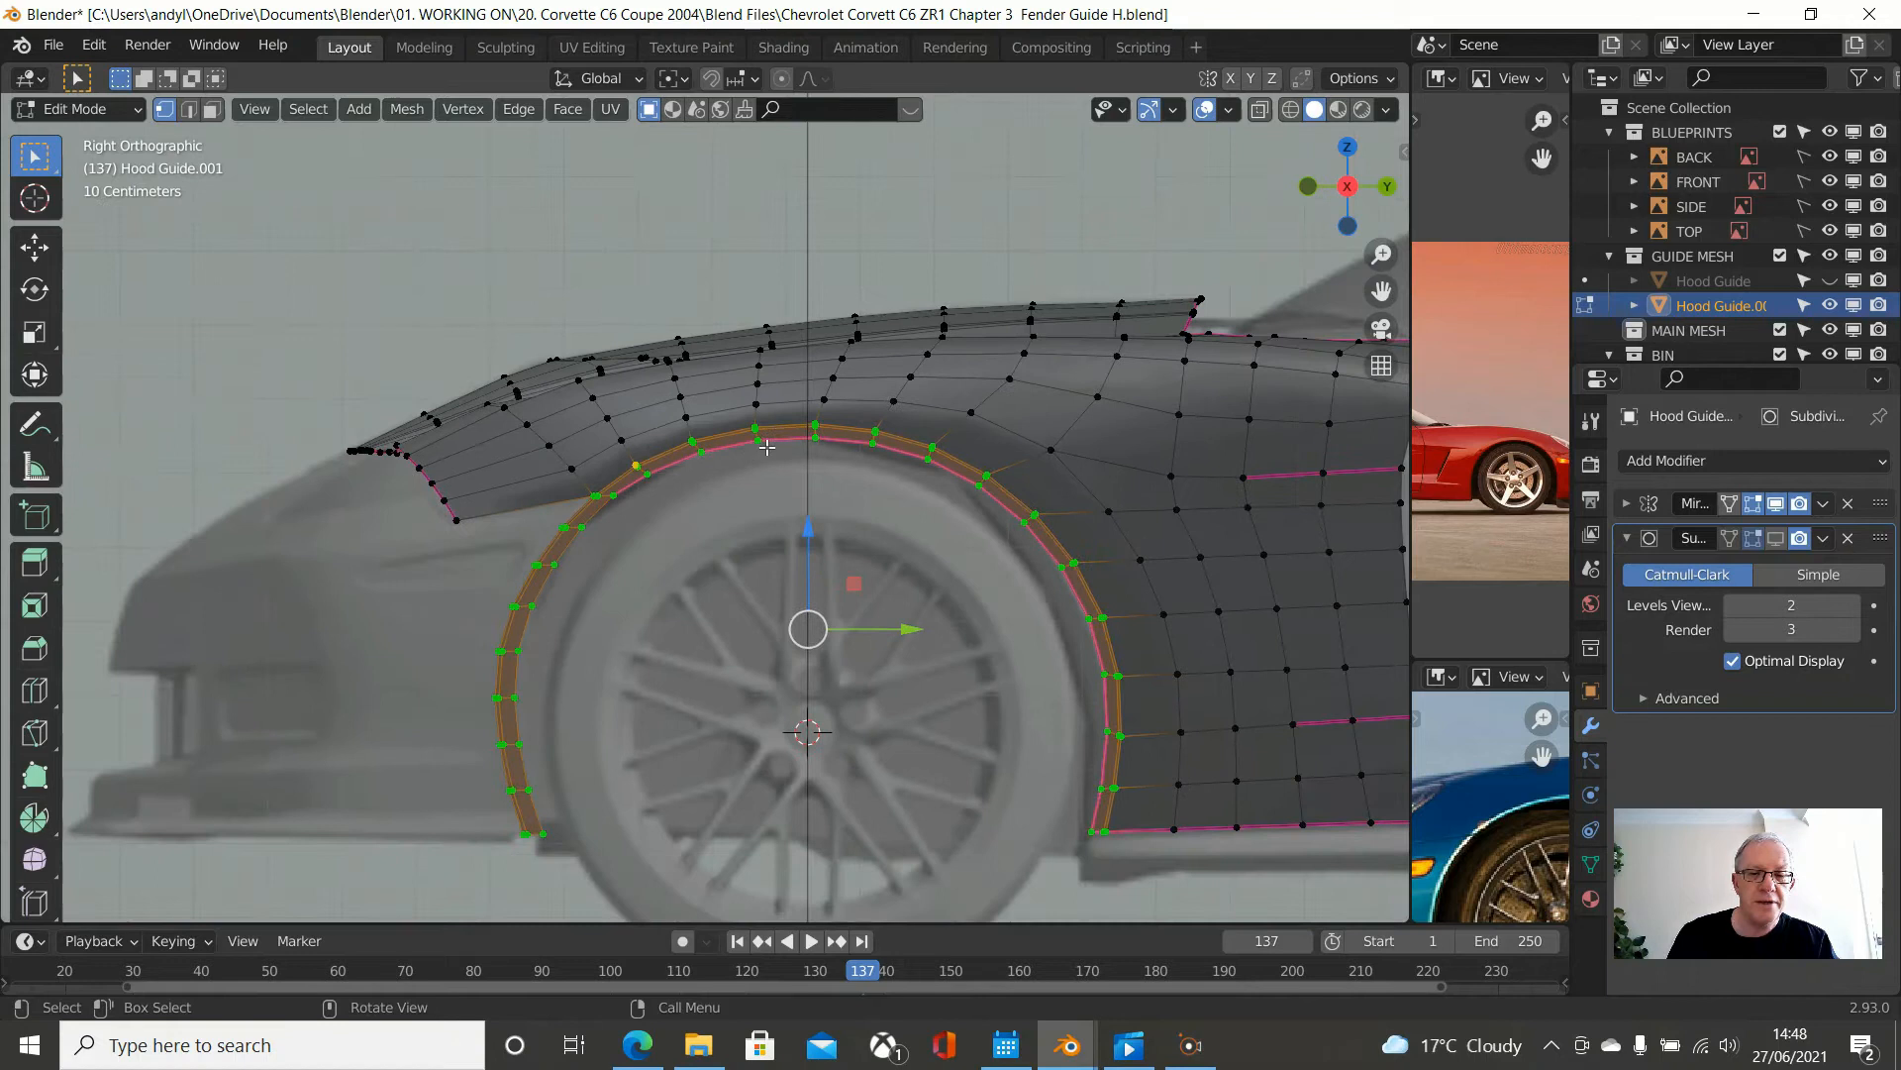
shift+middle_drag(767, 448, 819, 382)
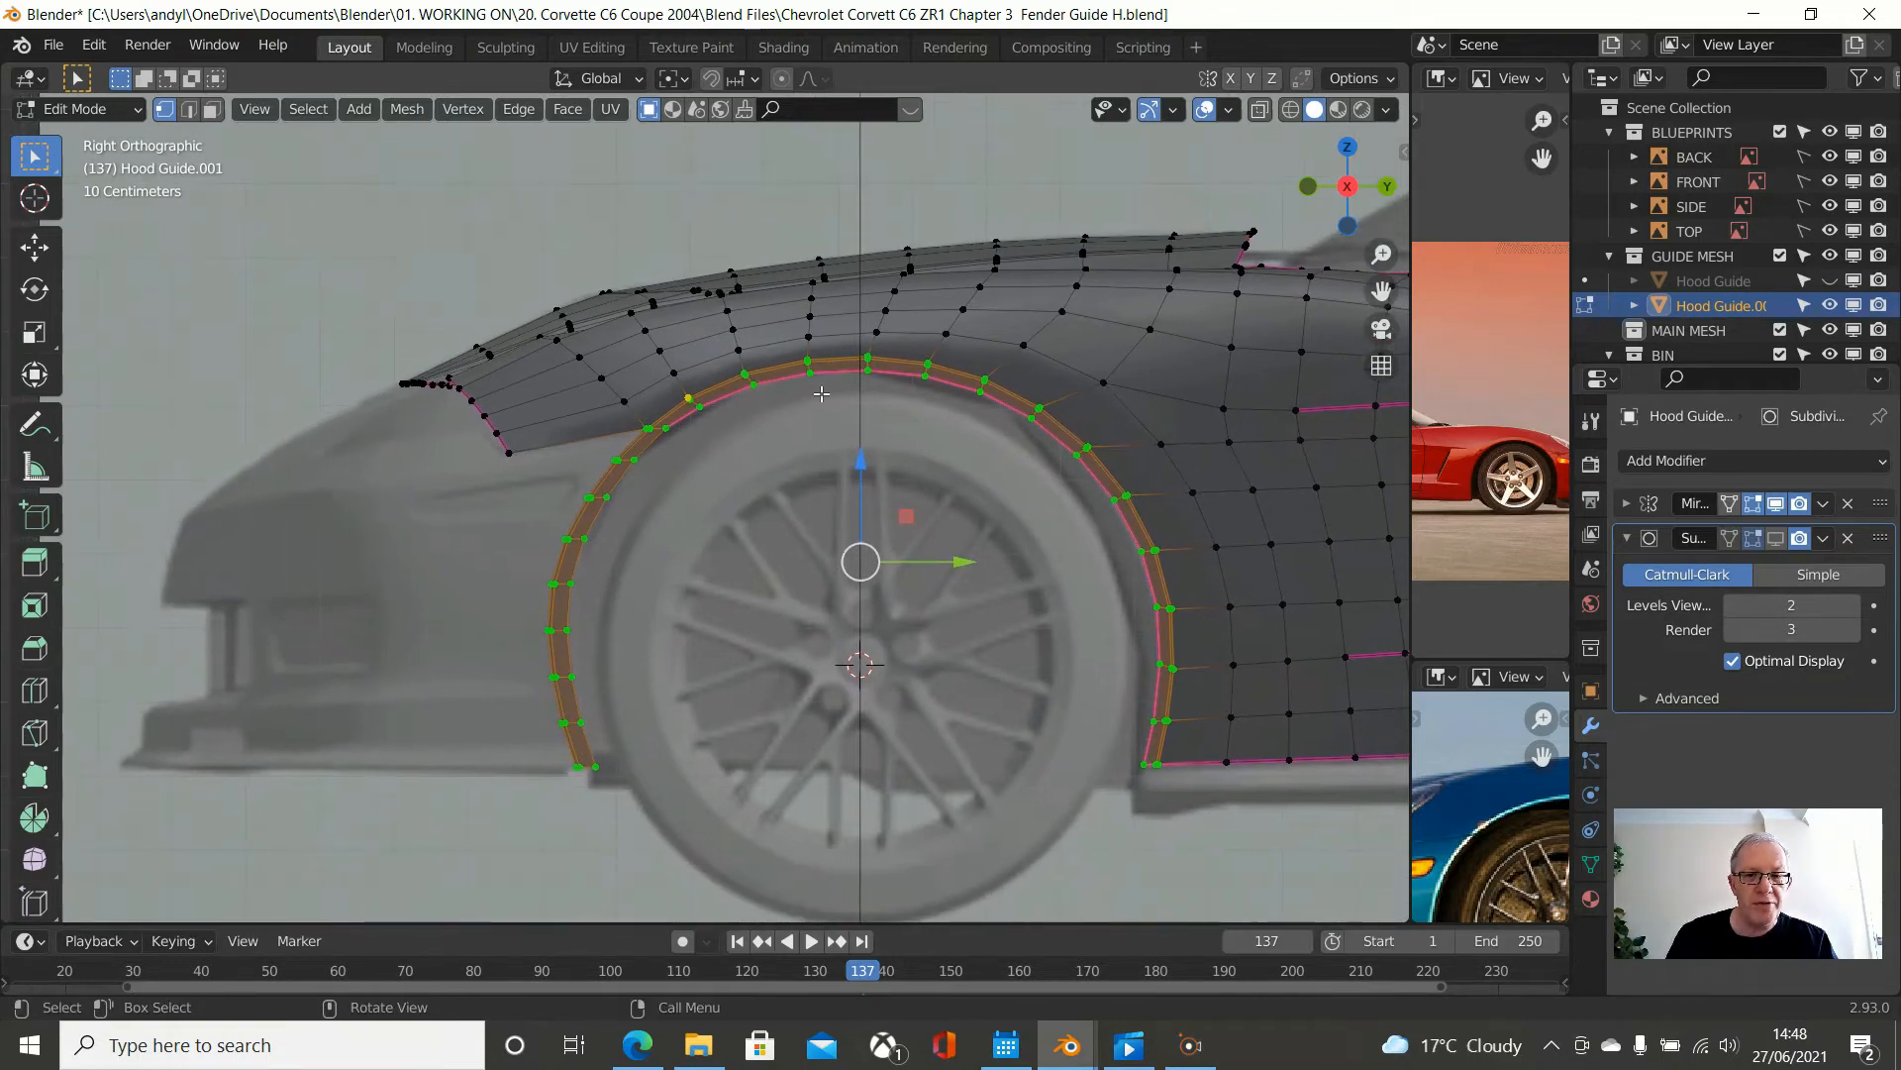
key(ctrl+i)
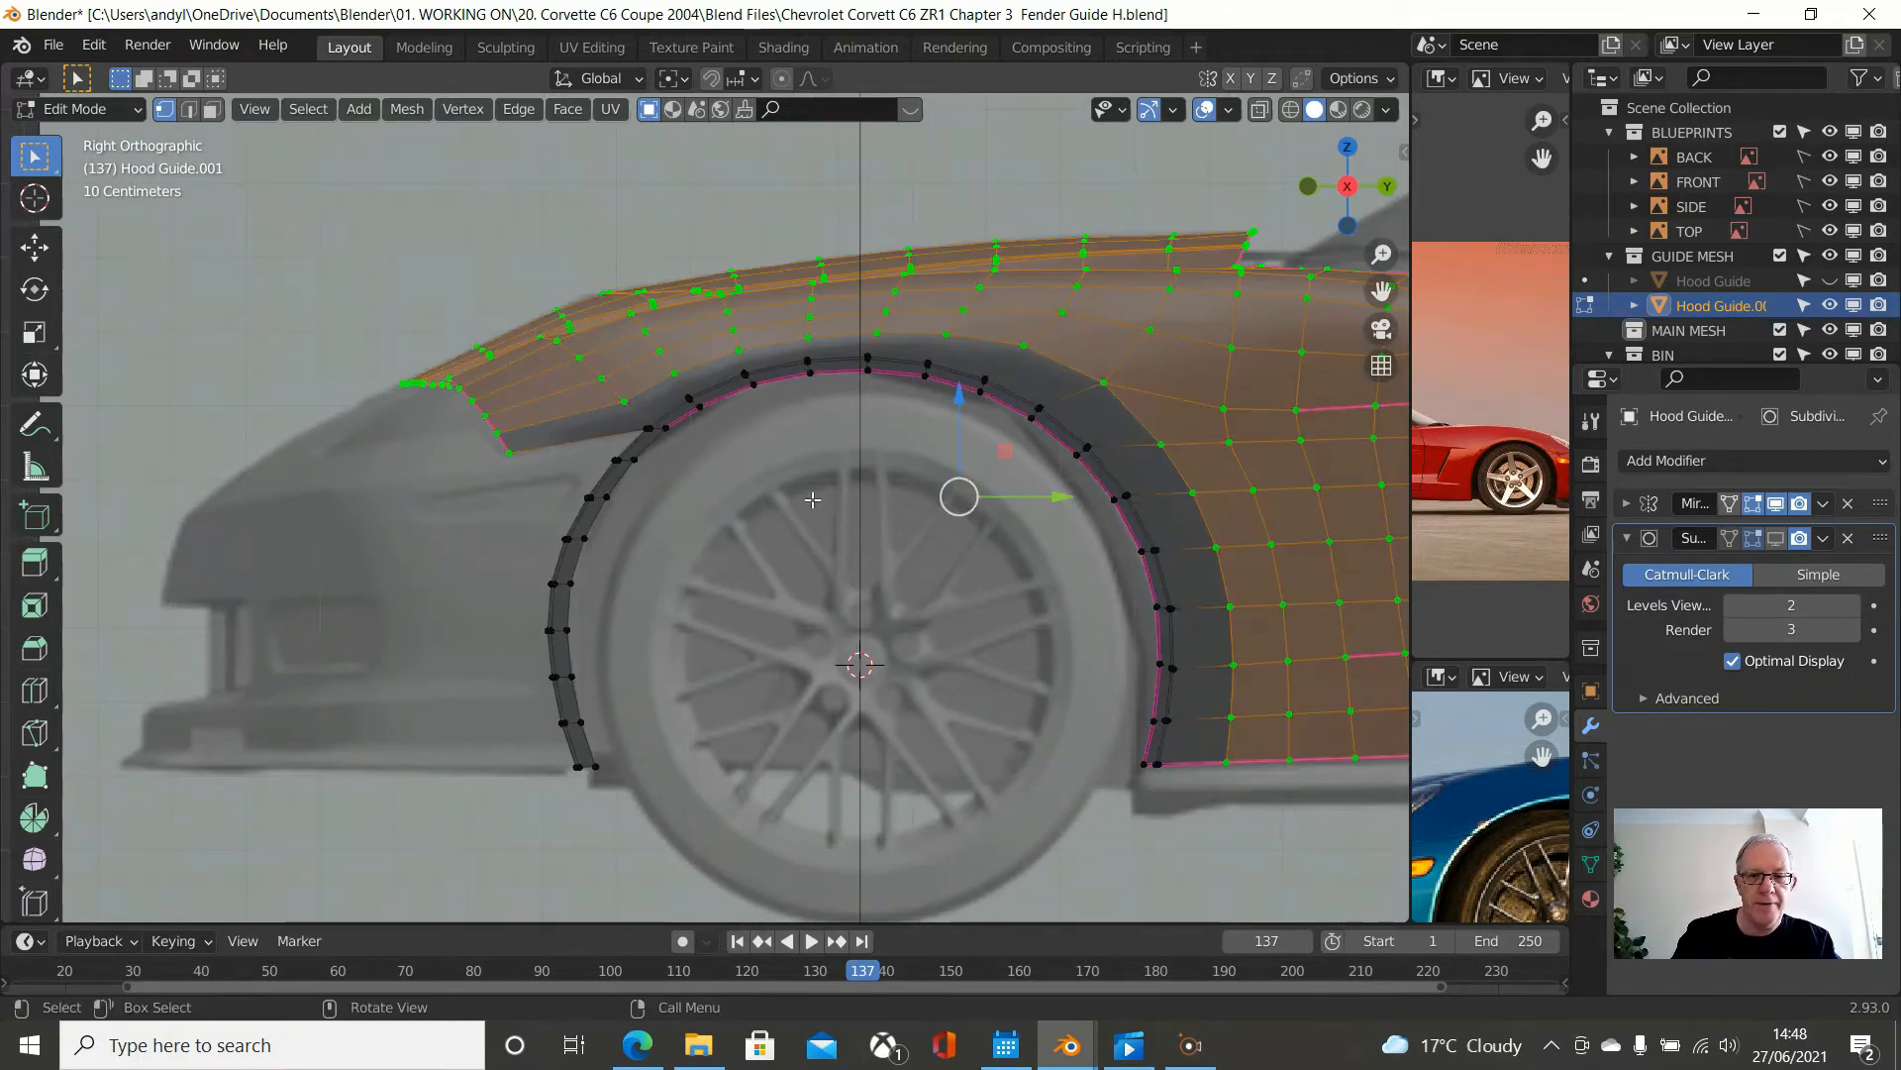
key(h)
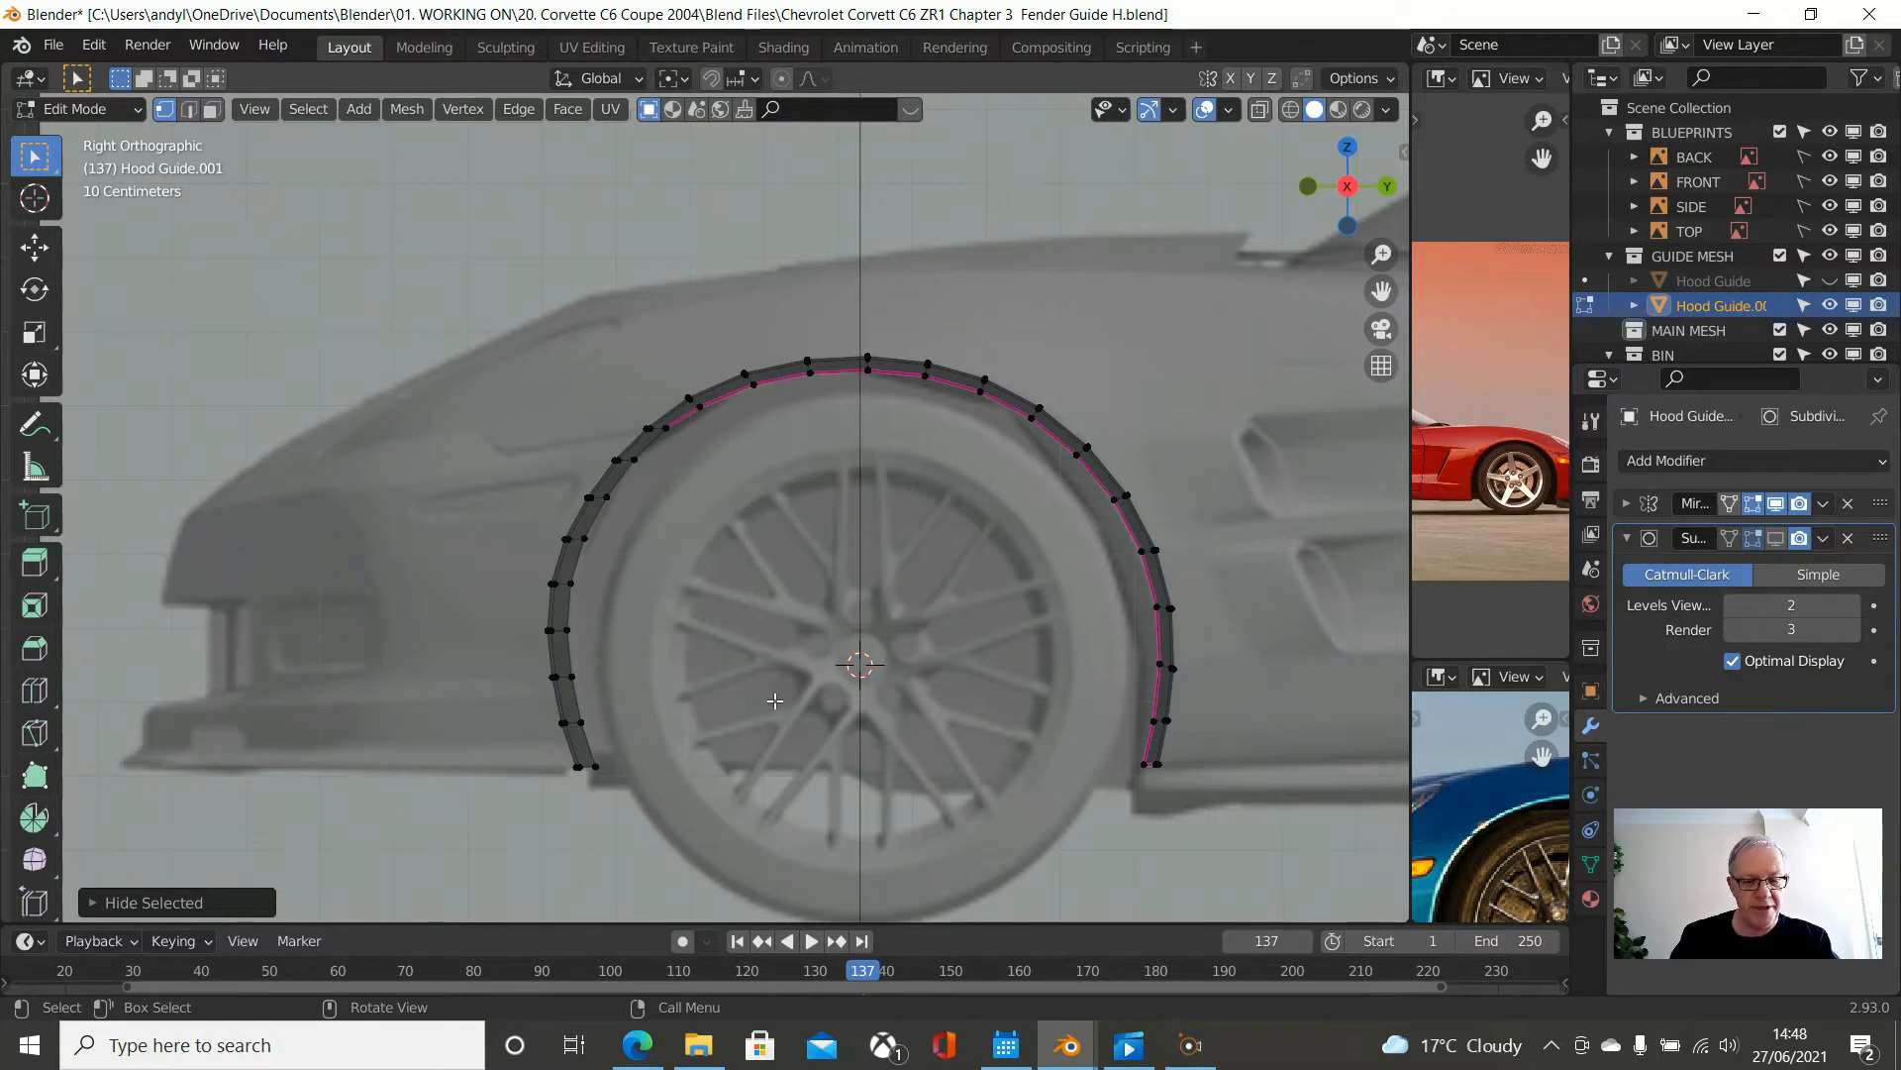
- Show the isolated arch strip from the top in wireframe shading, framing its front end against the top blueprint
key(a)
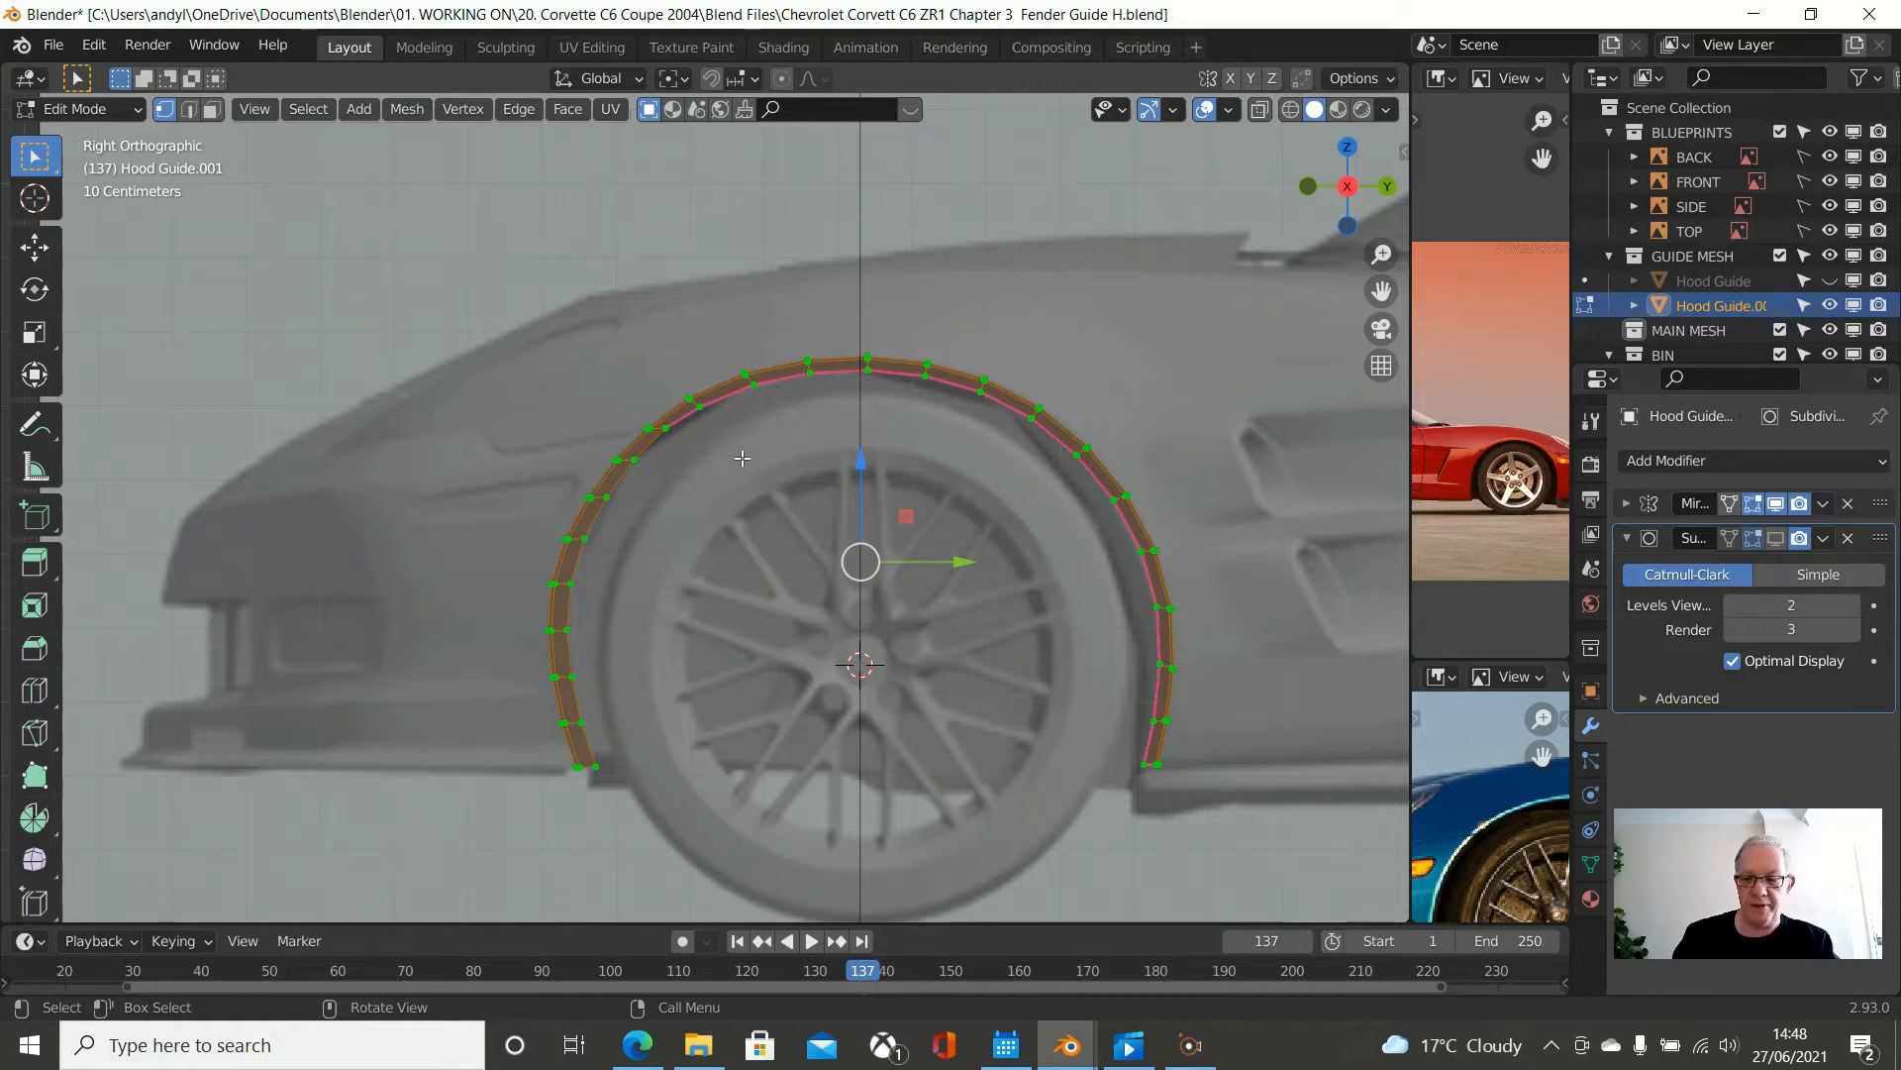
key(KP_7)
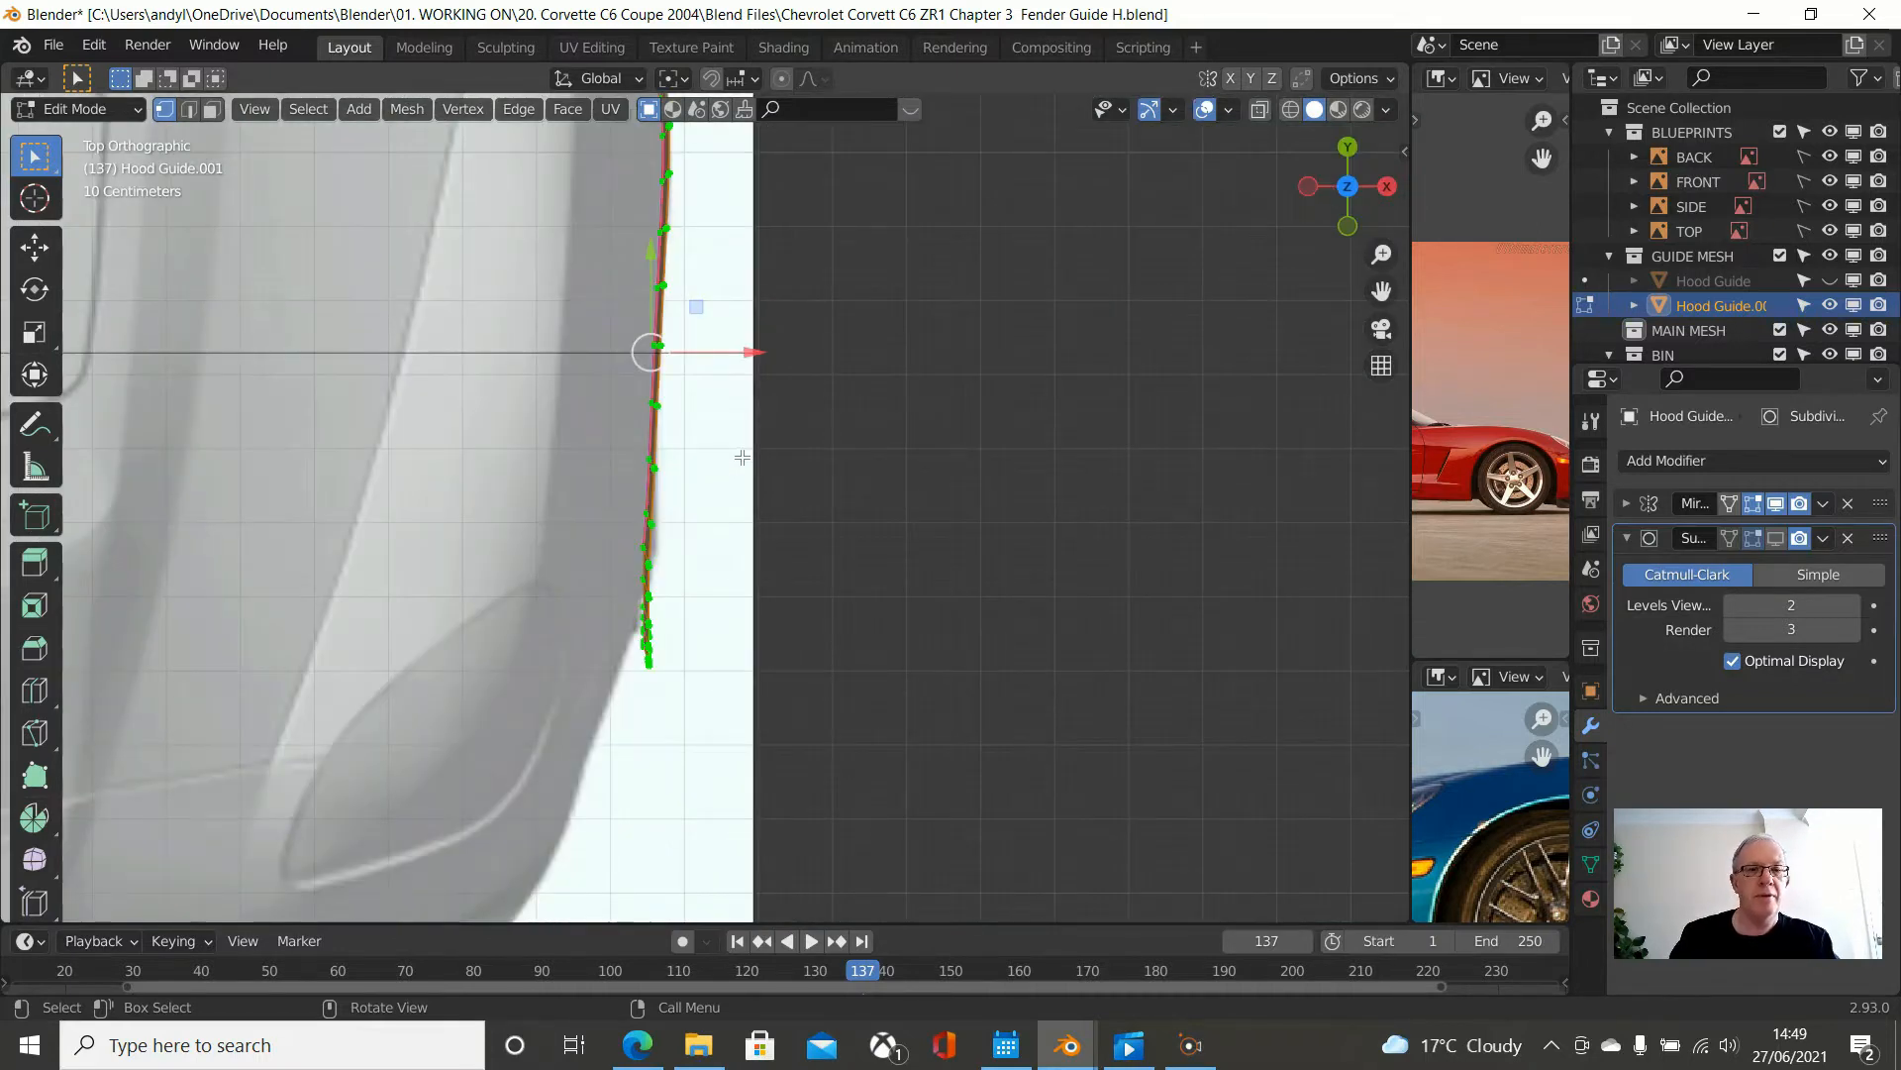
scroll(742, 456, down, 3)
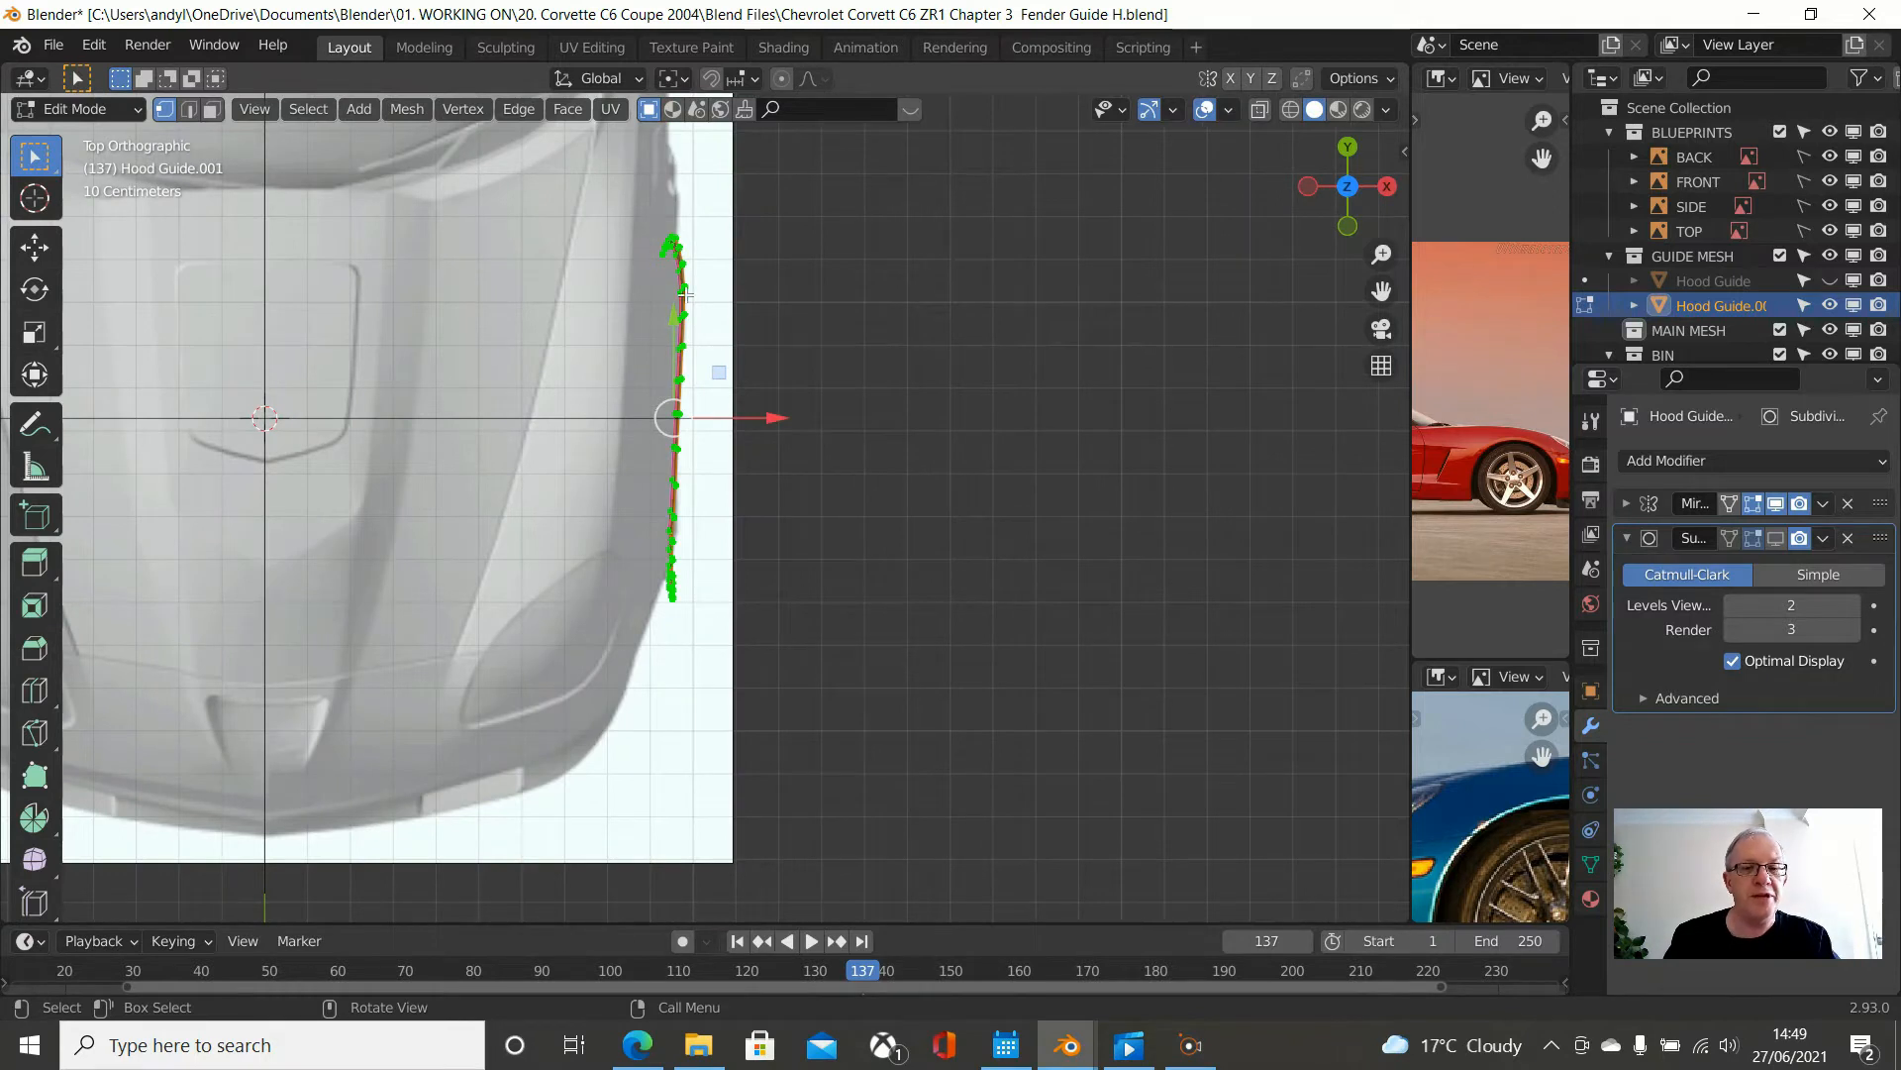
scroll(684, 431, up, 4)
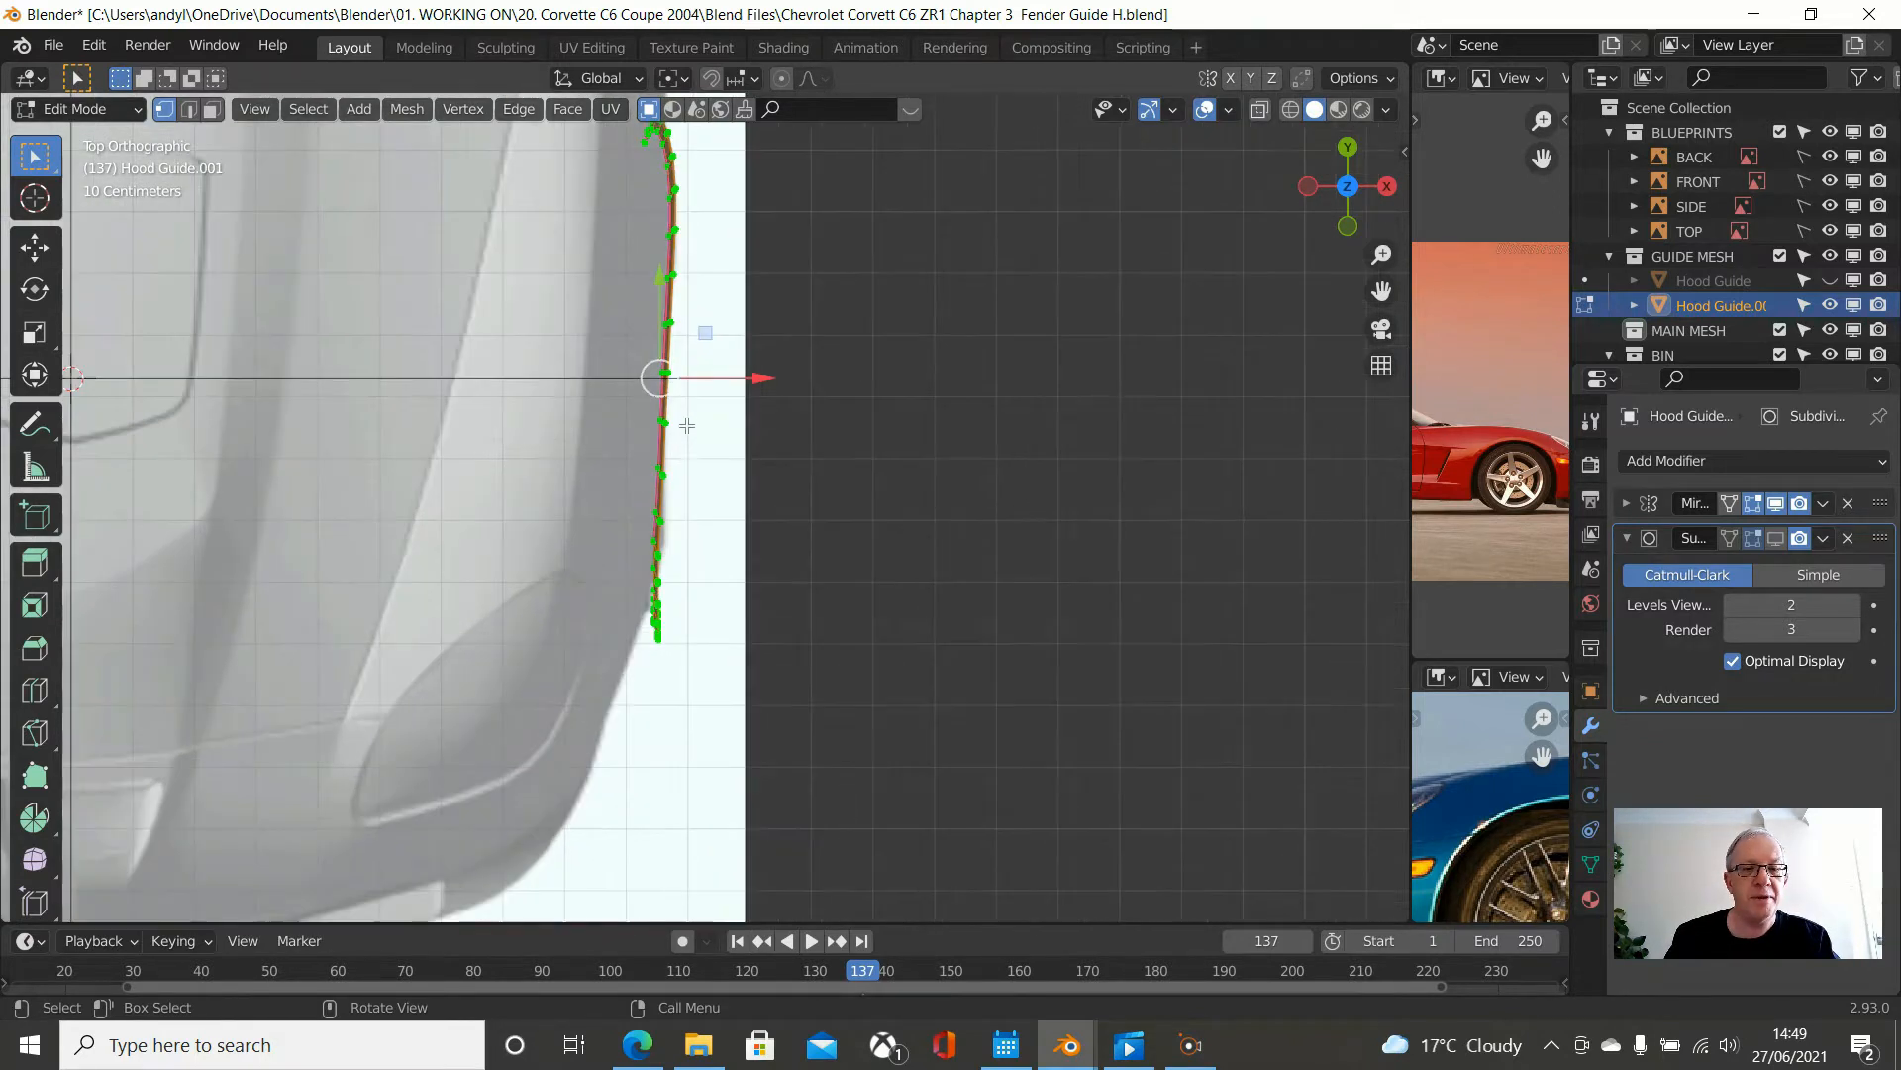
scroll(687, 446, up, 1)
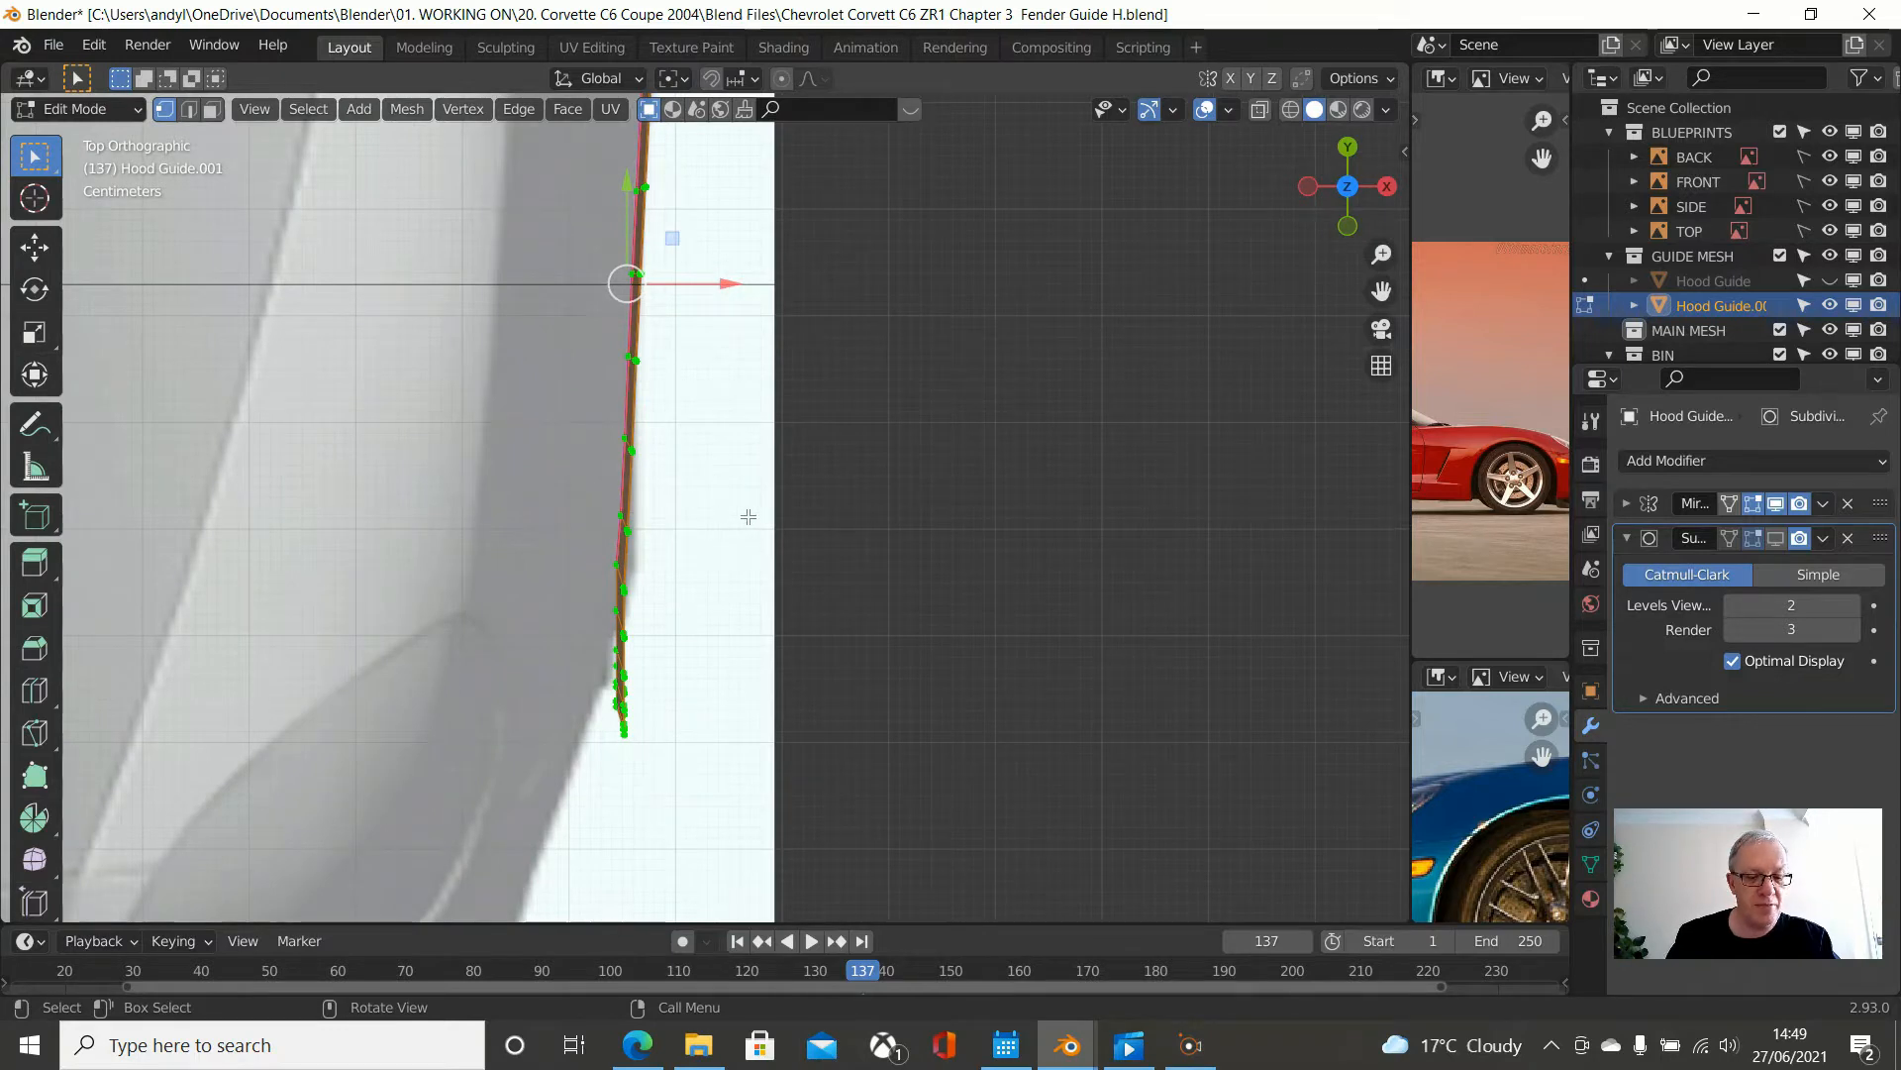
key(z)
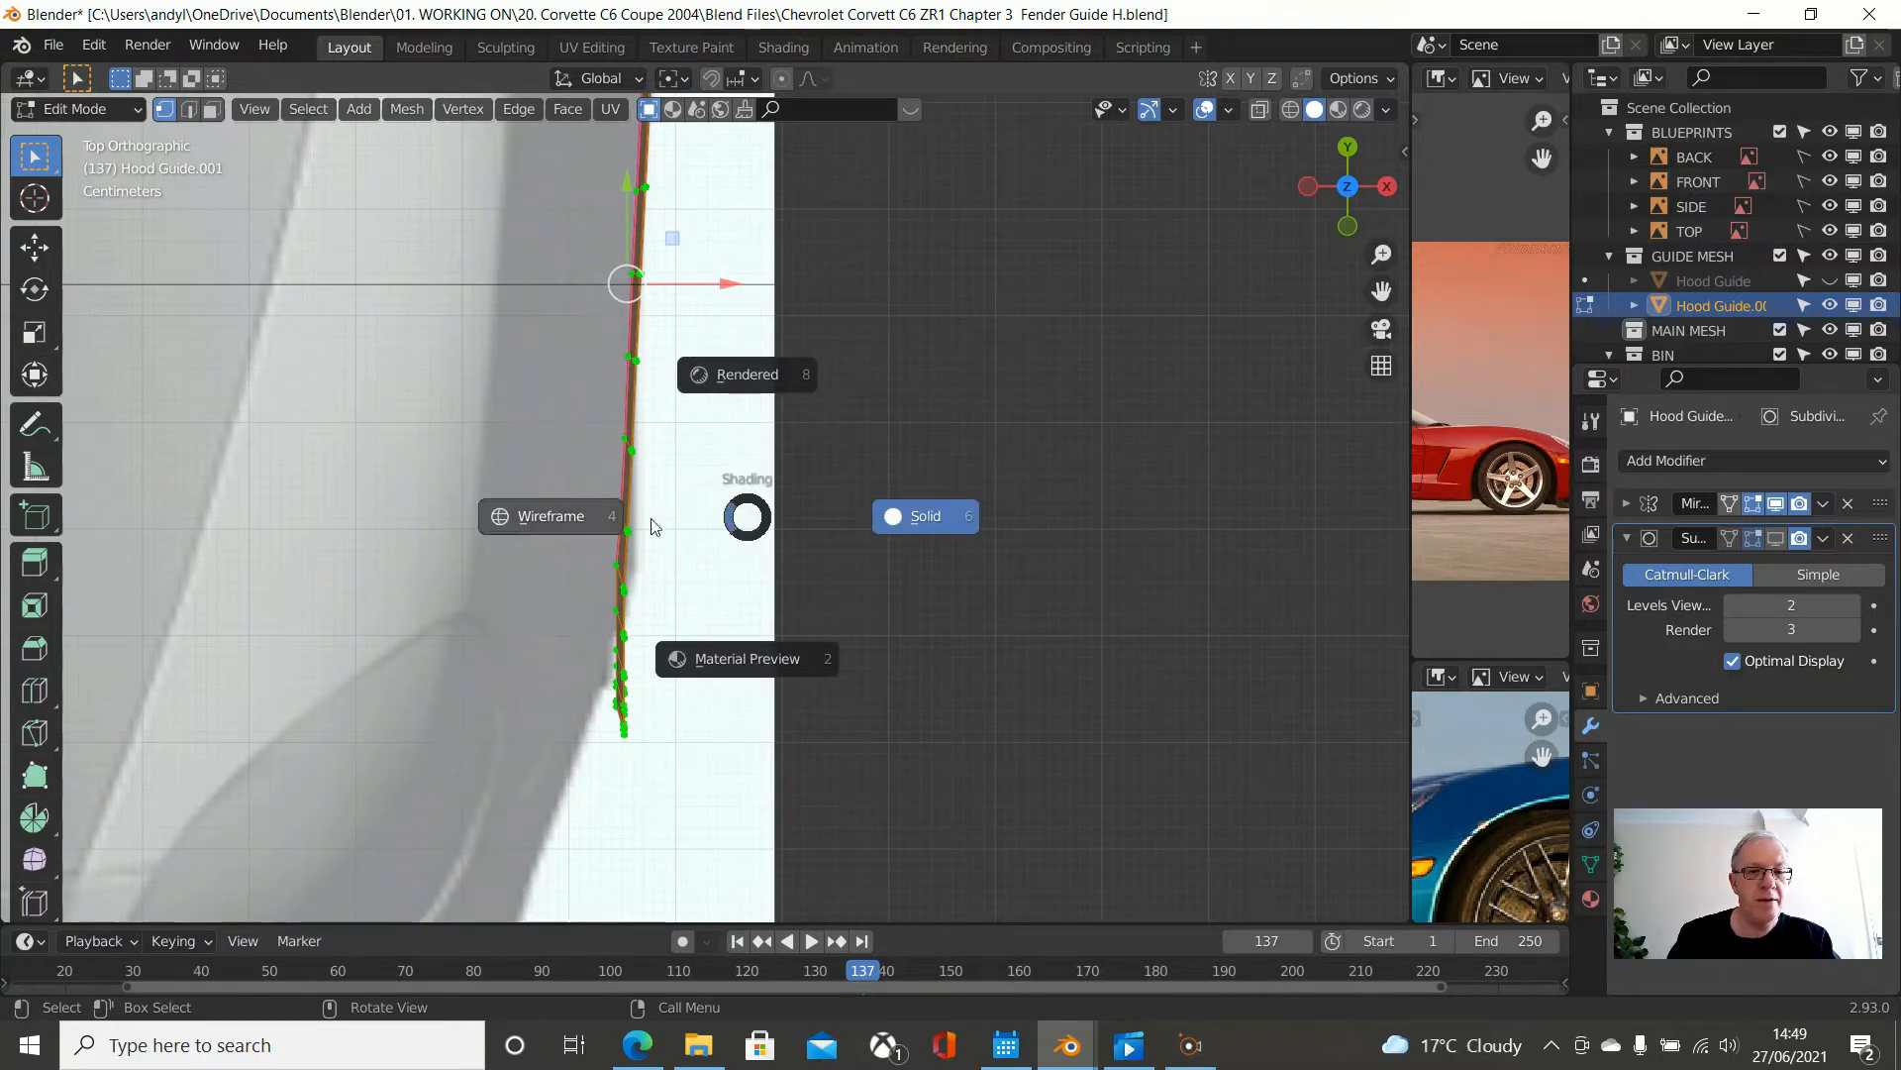
click(562, 522)
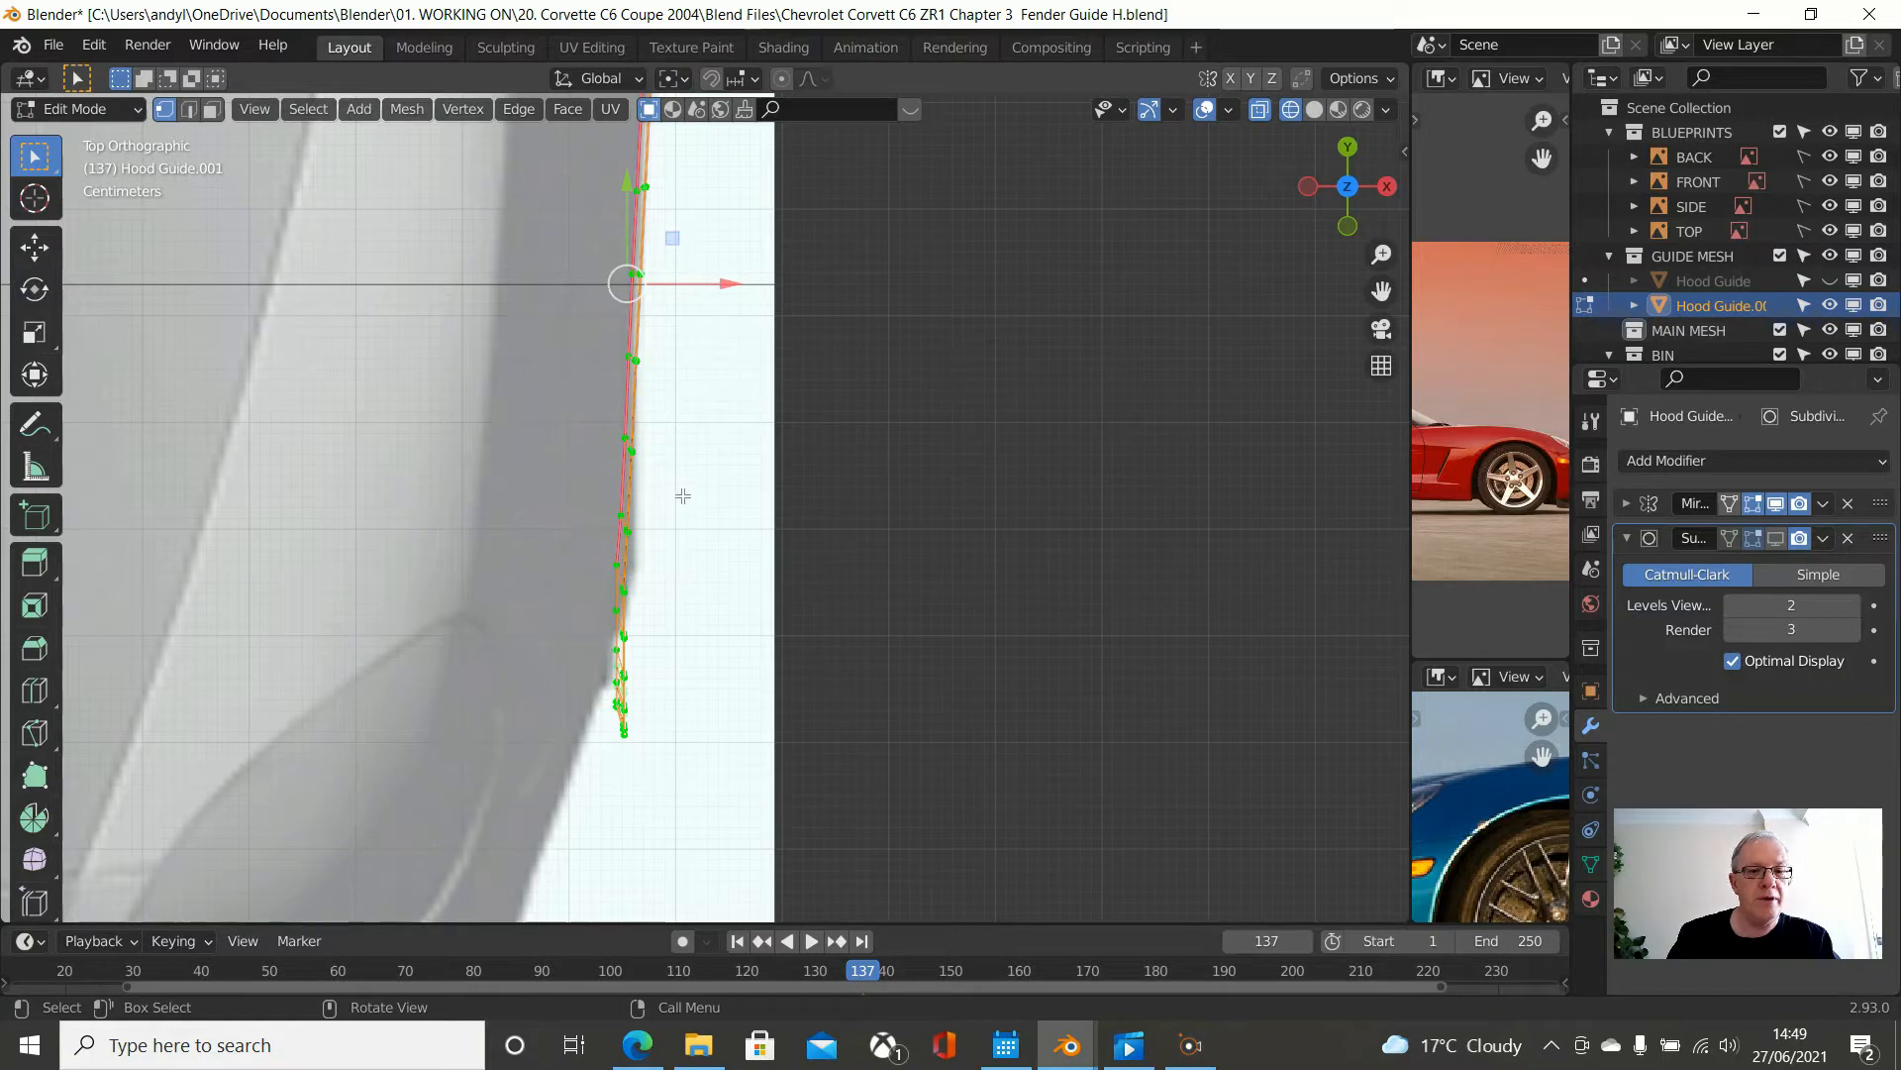
- Select the cross row where the strip's front half starts leaving the blueprint's body edge and move it about 0.0019 m outward along X
click(519, 496)
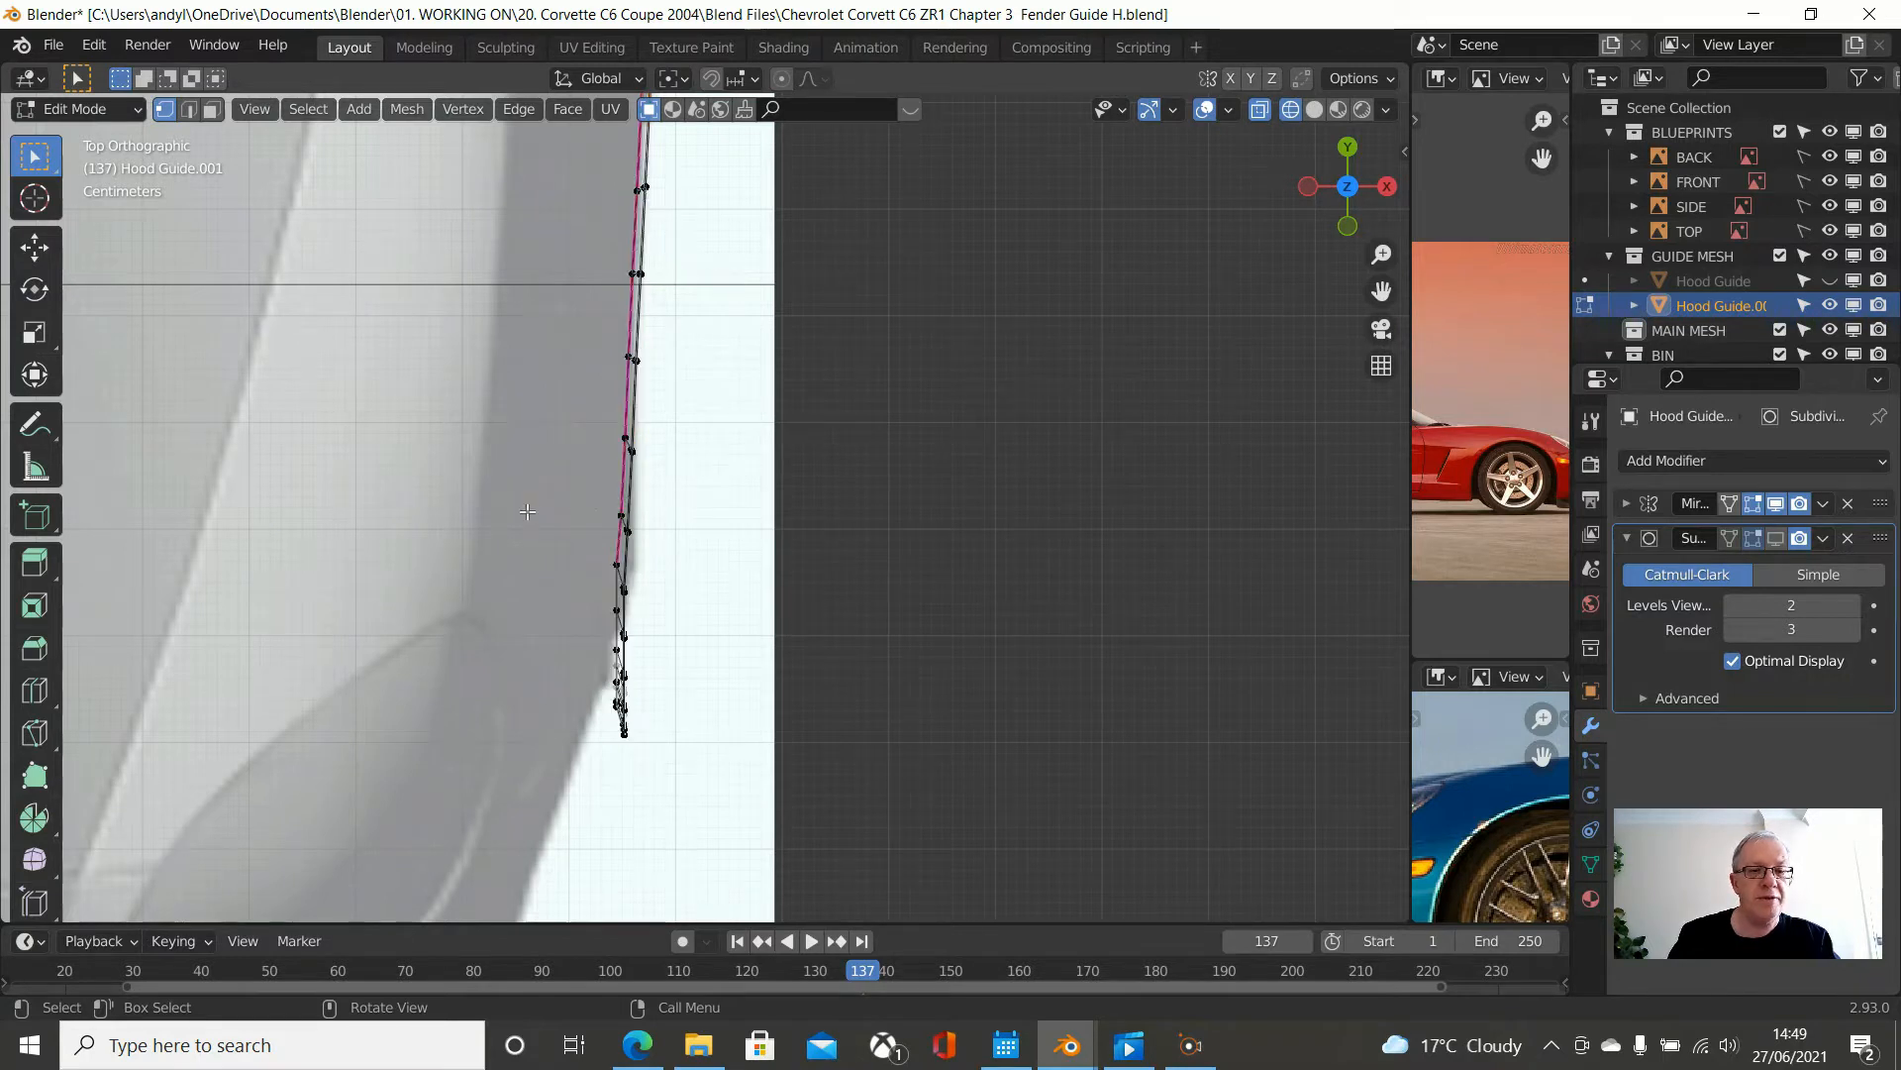
key(b)
drag(546, 486, 722, 551)
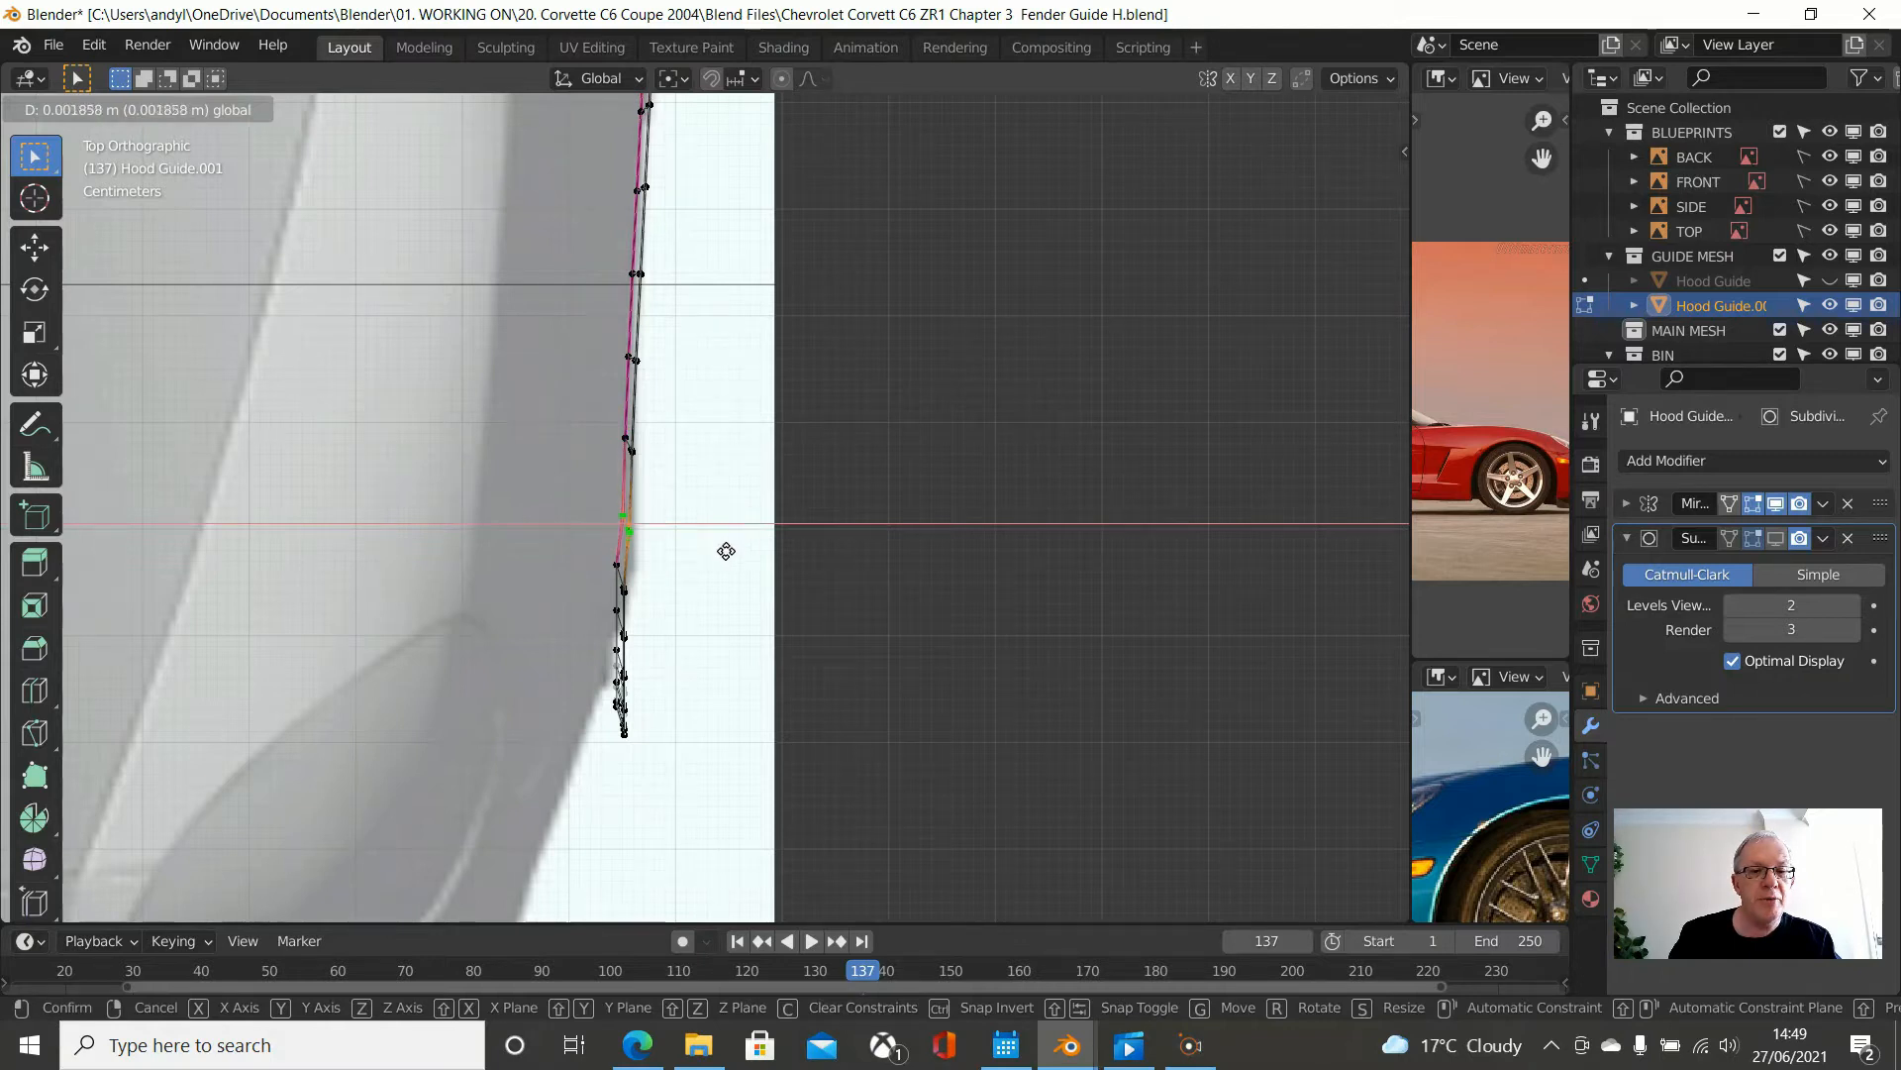
click(726, 549)
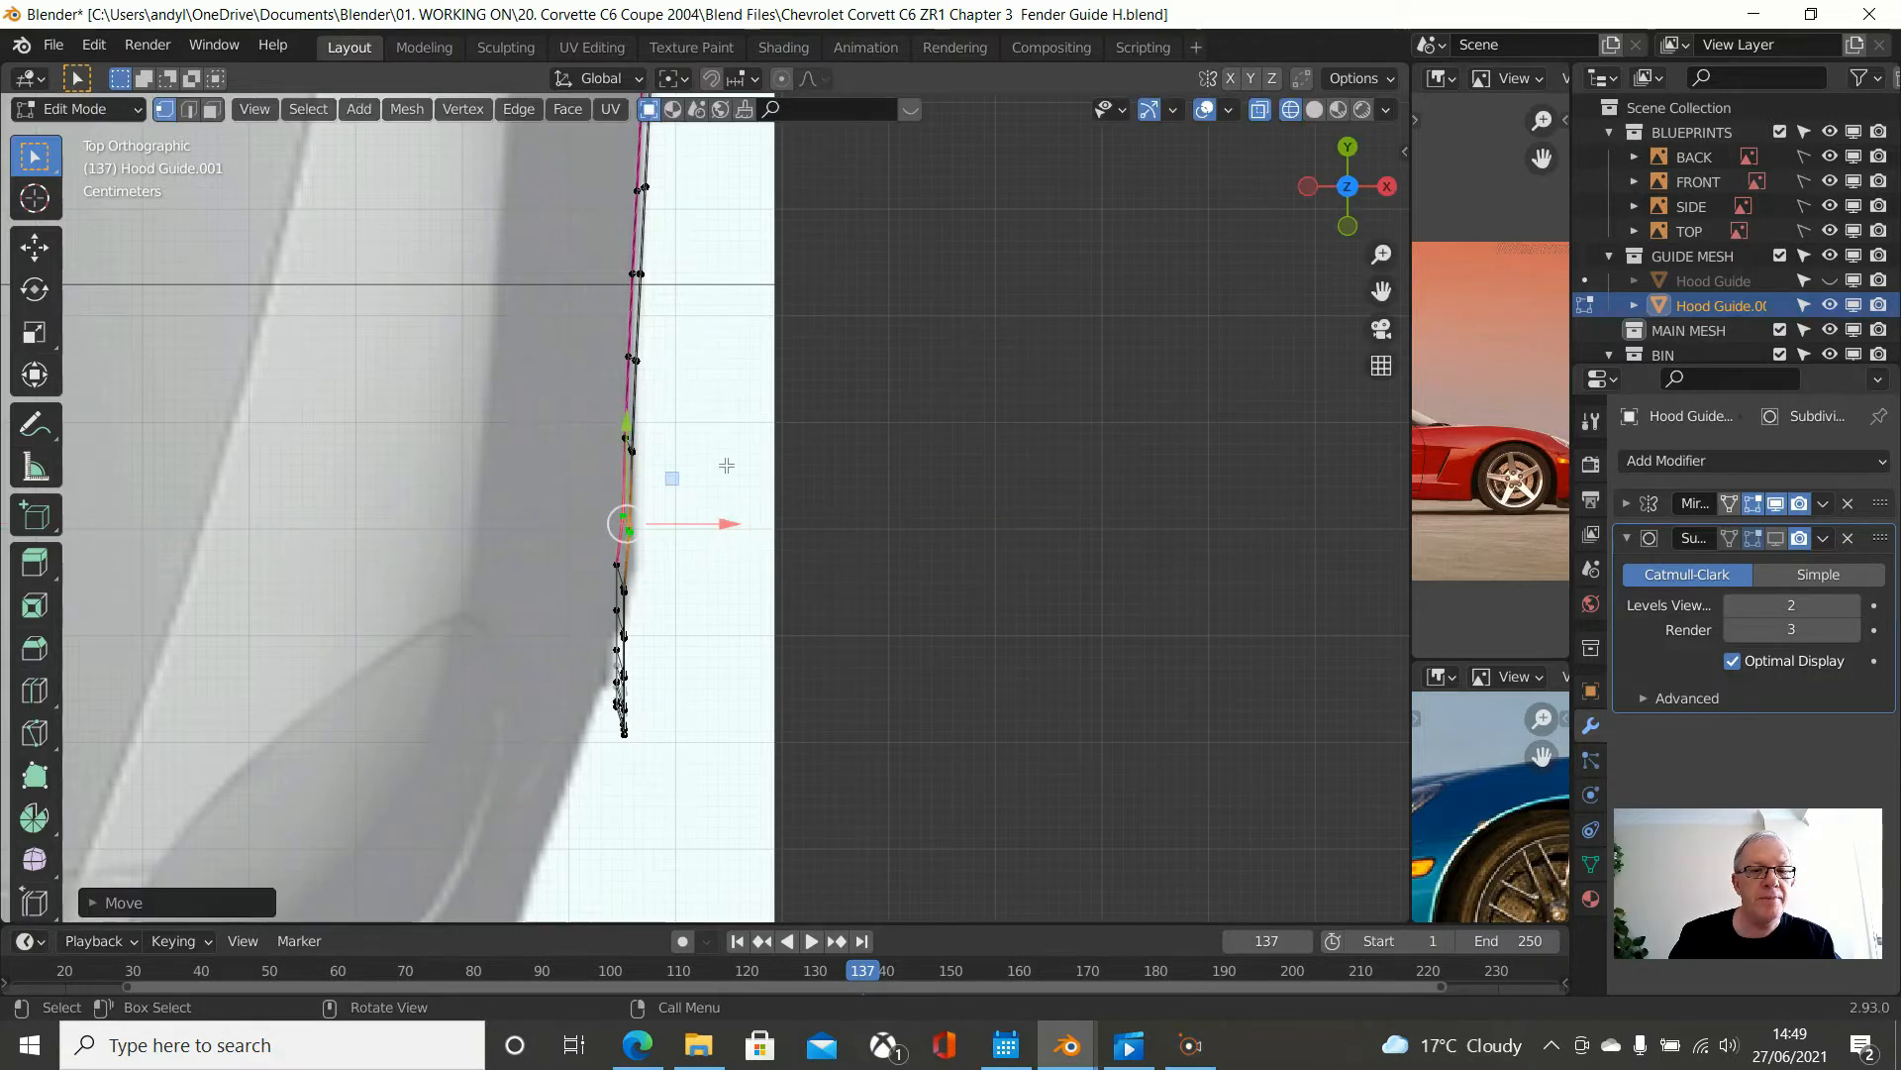
- Shift the next cross row towards the car's front slightly outward along X to follow the top blueprint's edge
scroll(732, 426, up, 3)
scroll(734, 417, down, 2)
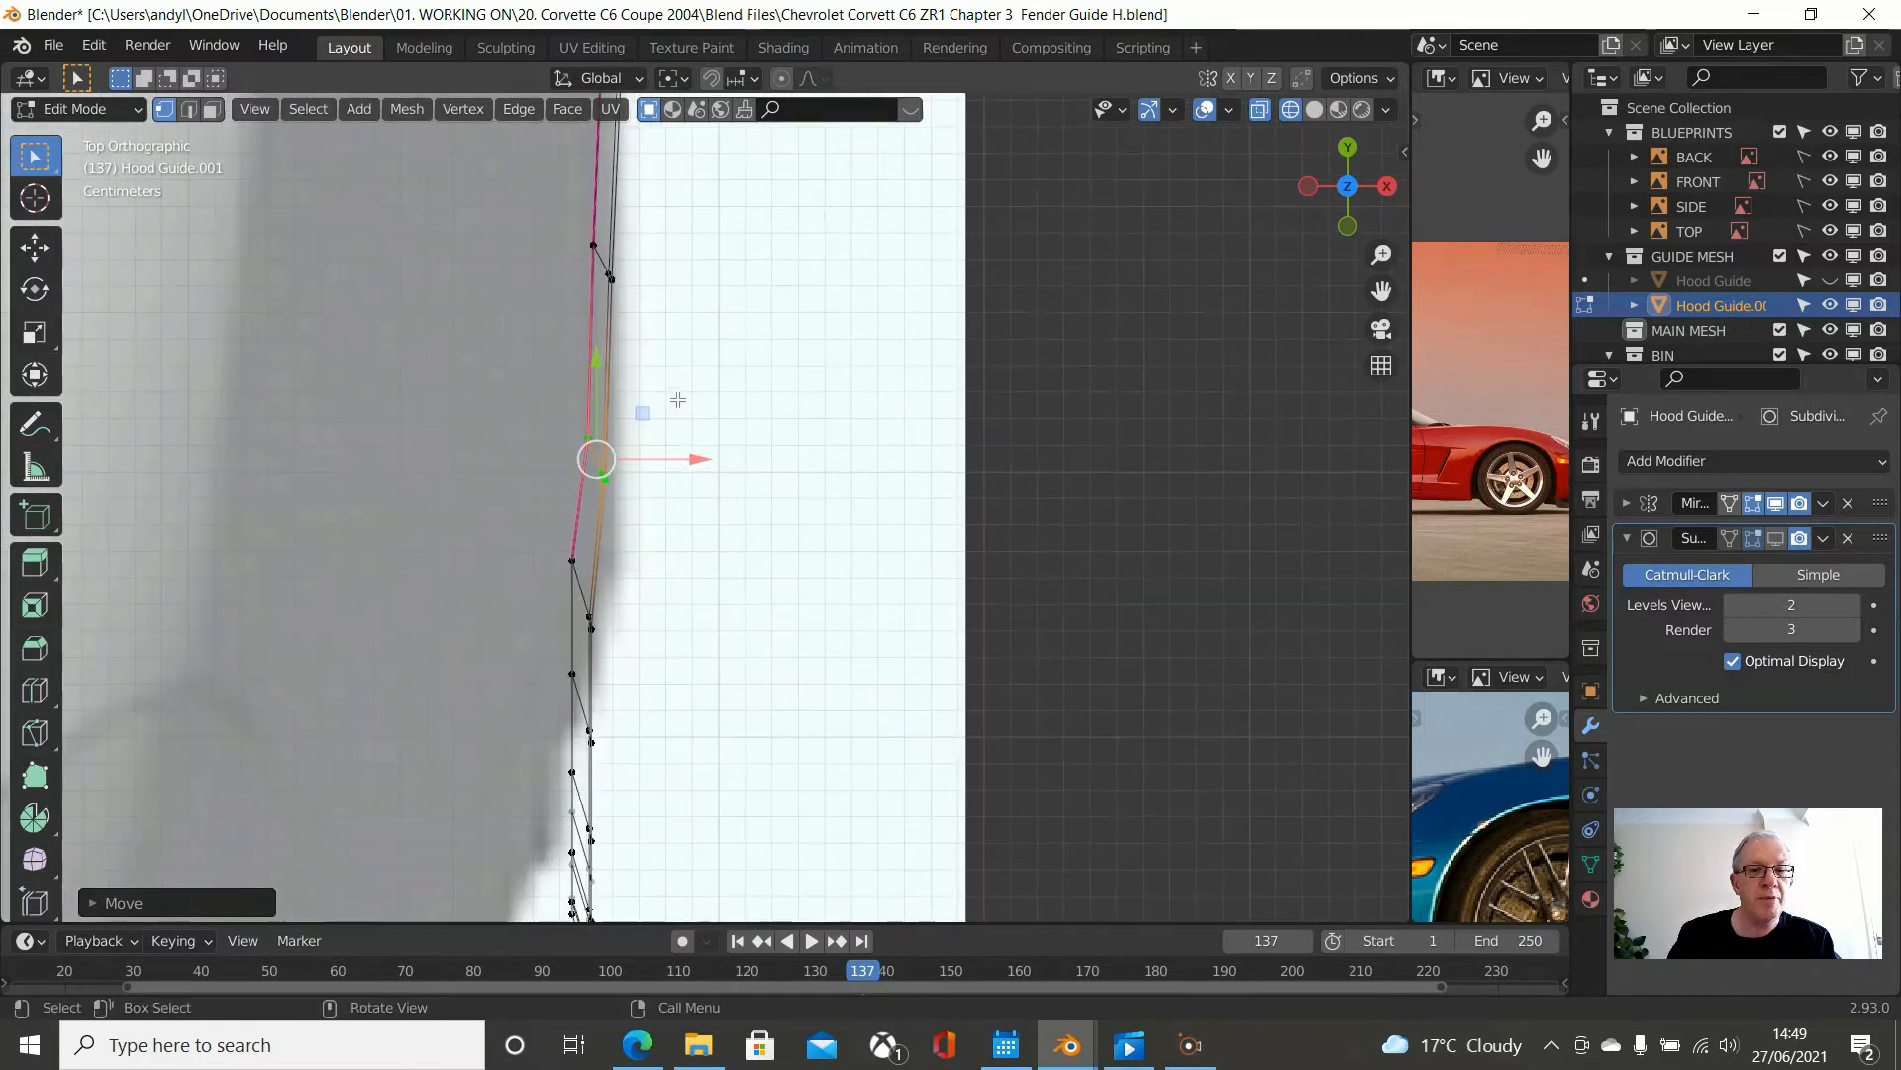
scroll(682, 404, down, 1)
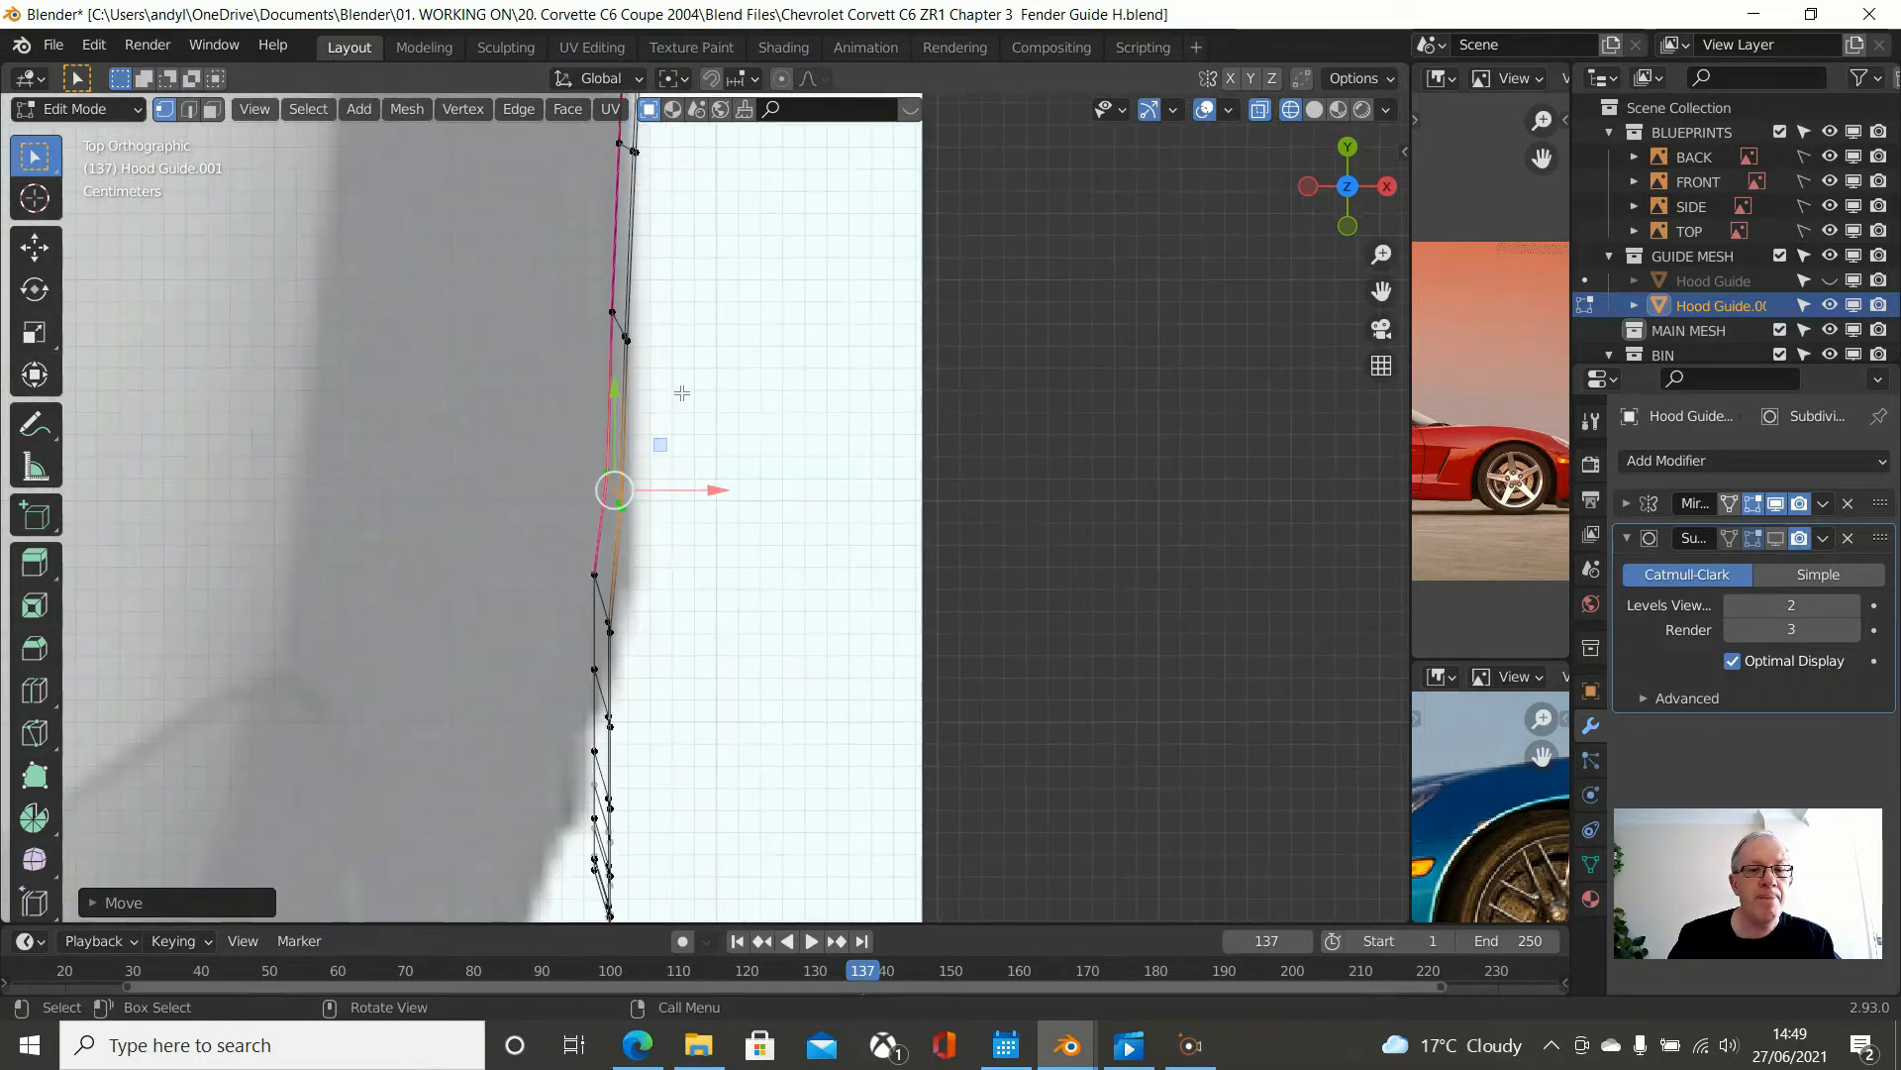
scroll(681, 434, down, 1)
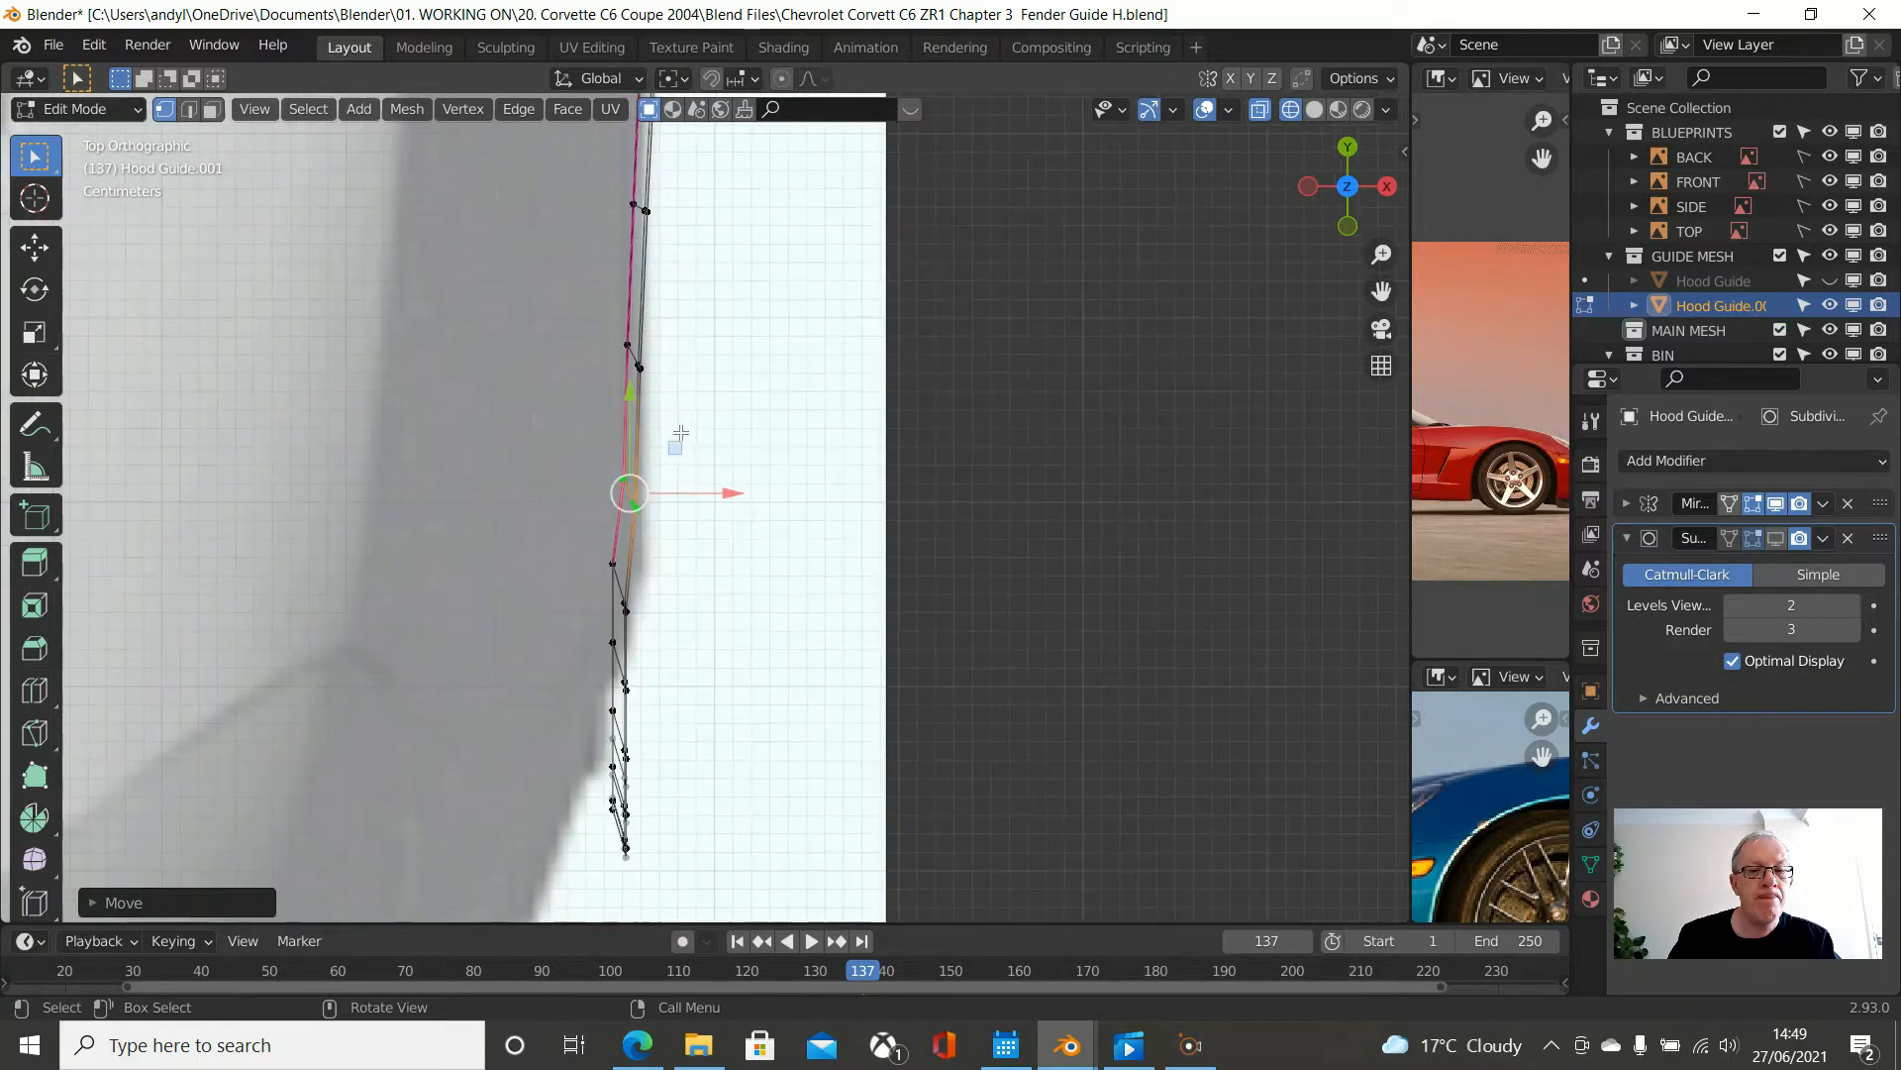
click(621, 588)
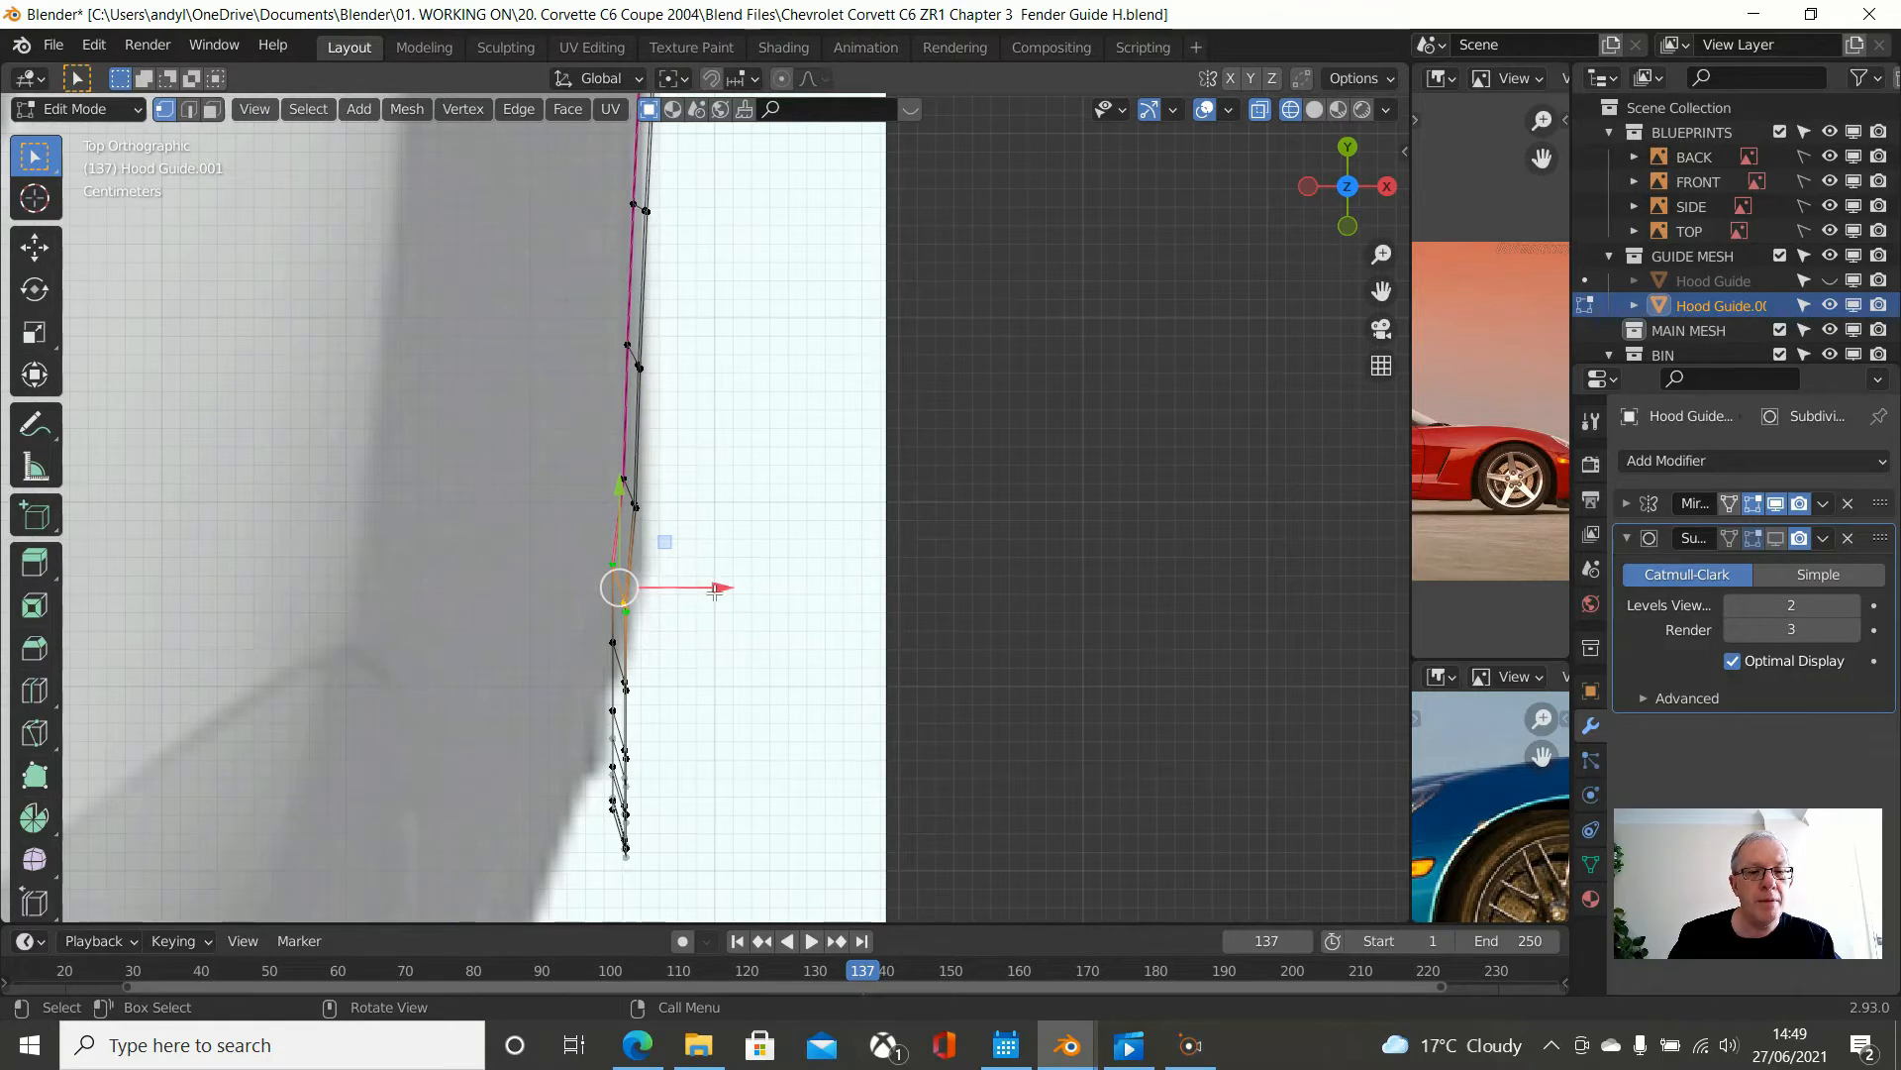
drag(714, 592, 714, 607)
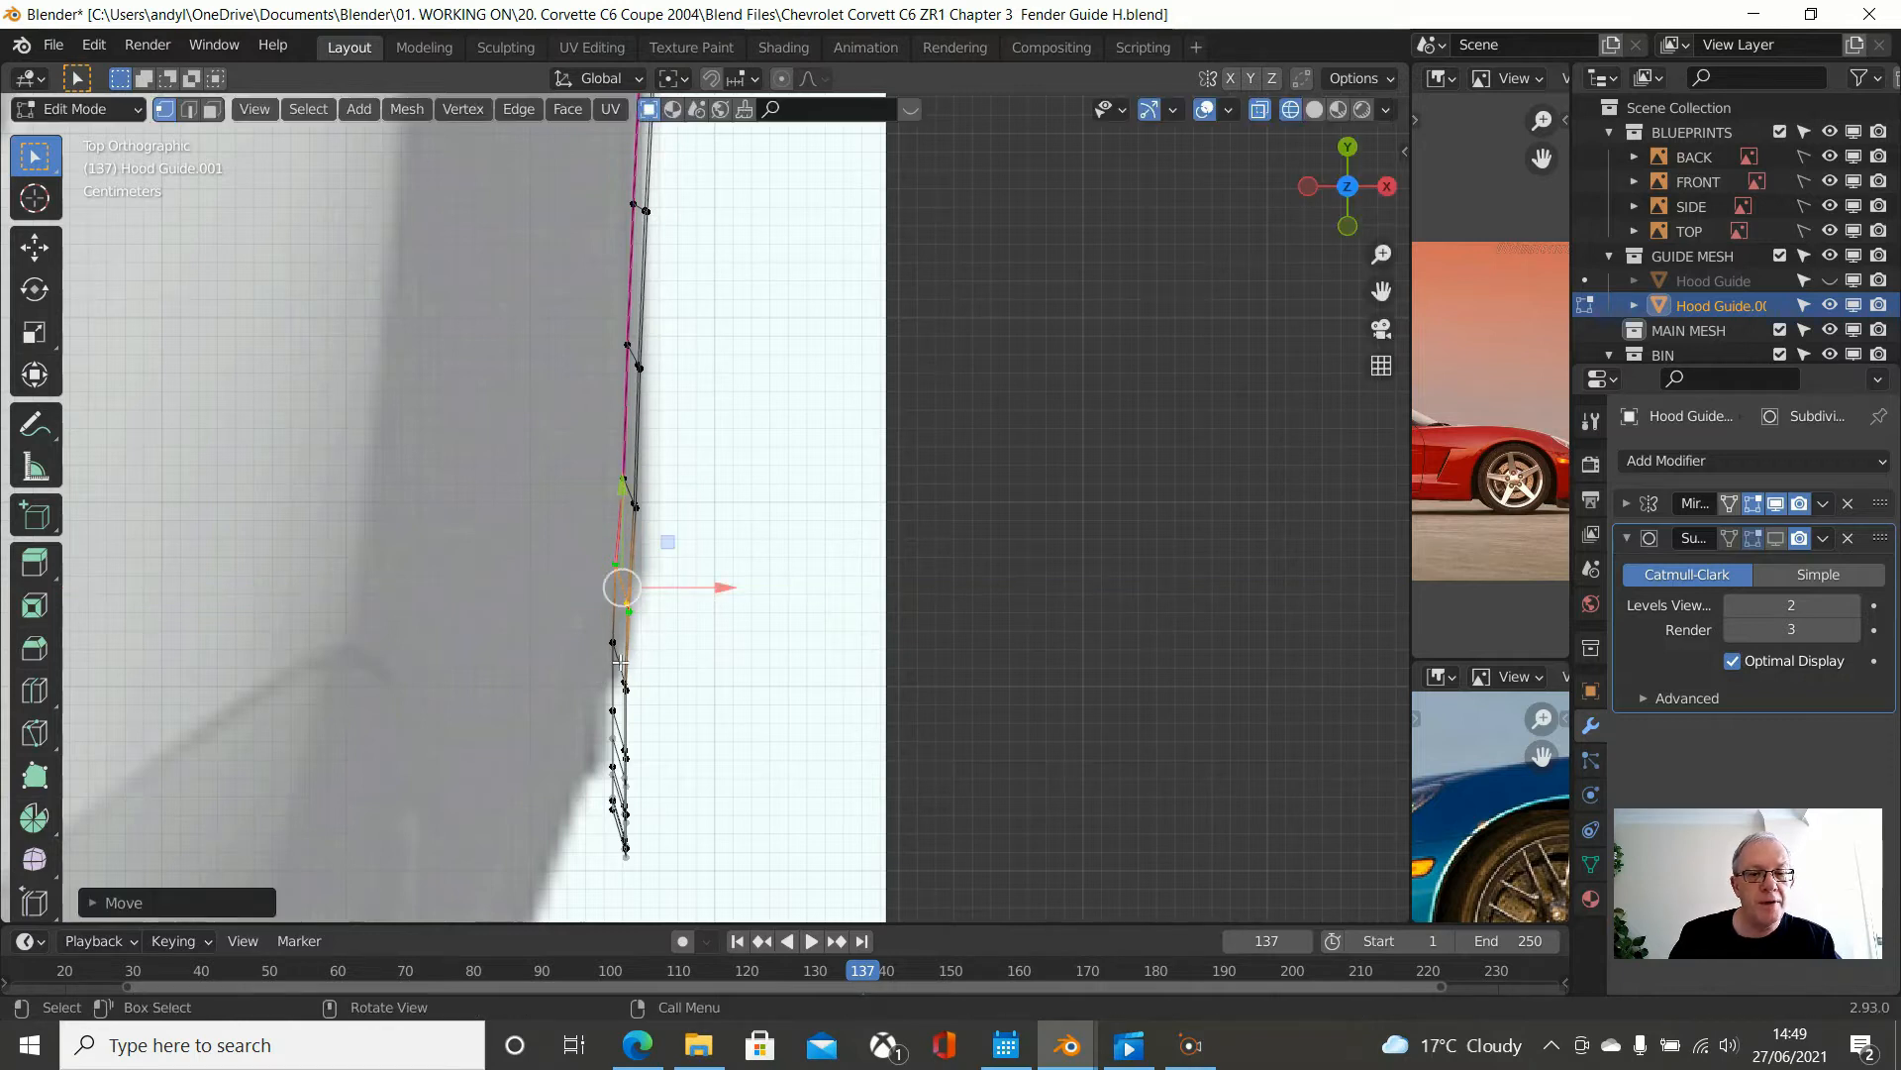
- Move each of the following two cross rows towards the car's front inward along X to match the tapering body edge
click(621, 661)
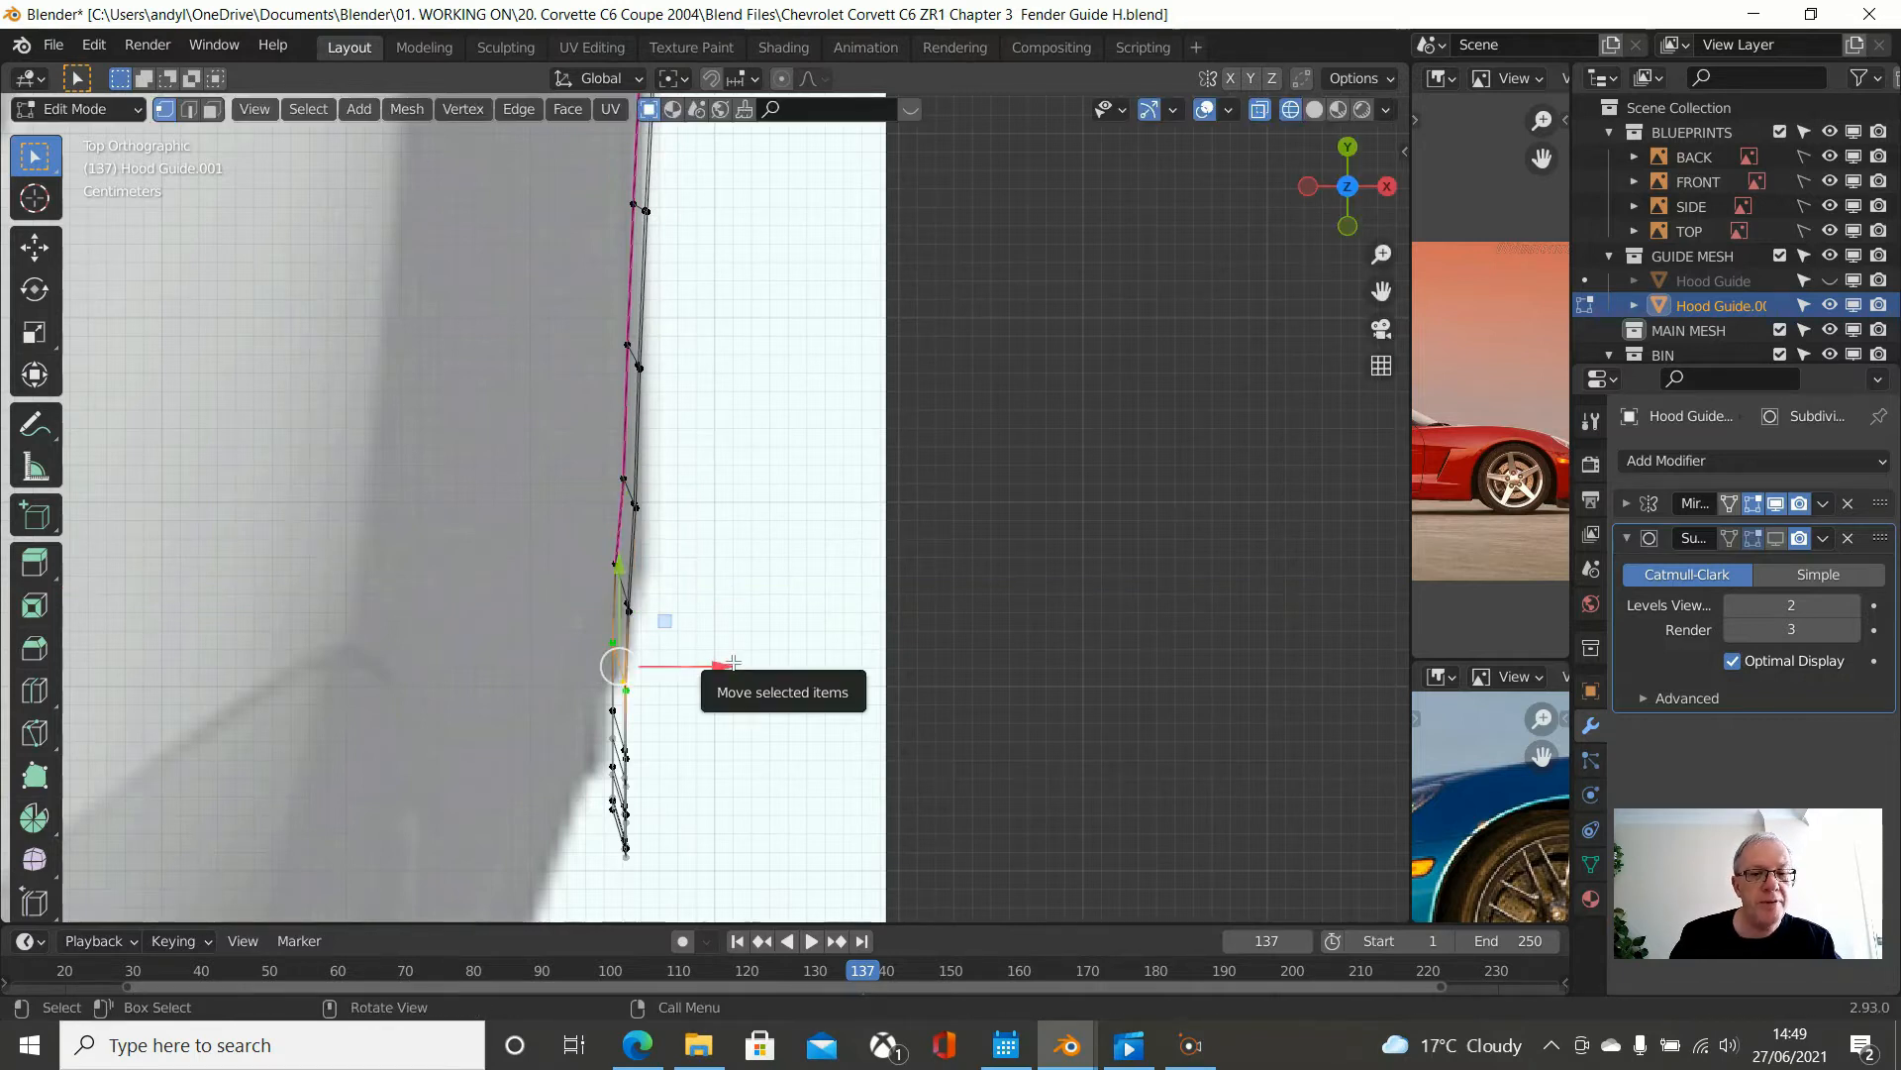
drag(740, 657, 726, 658)
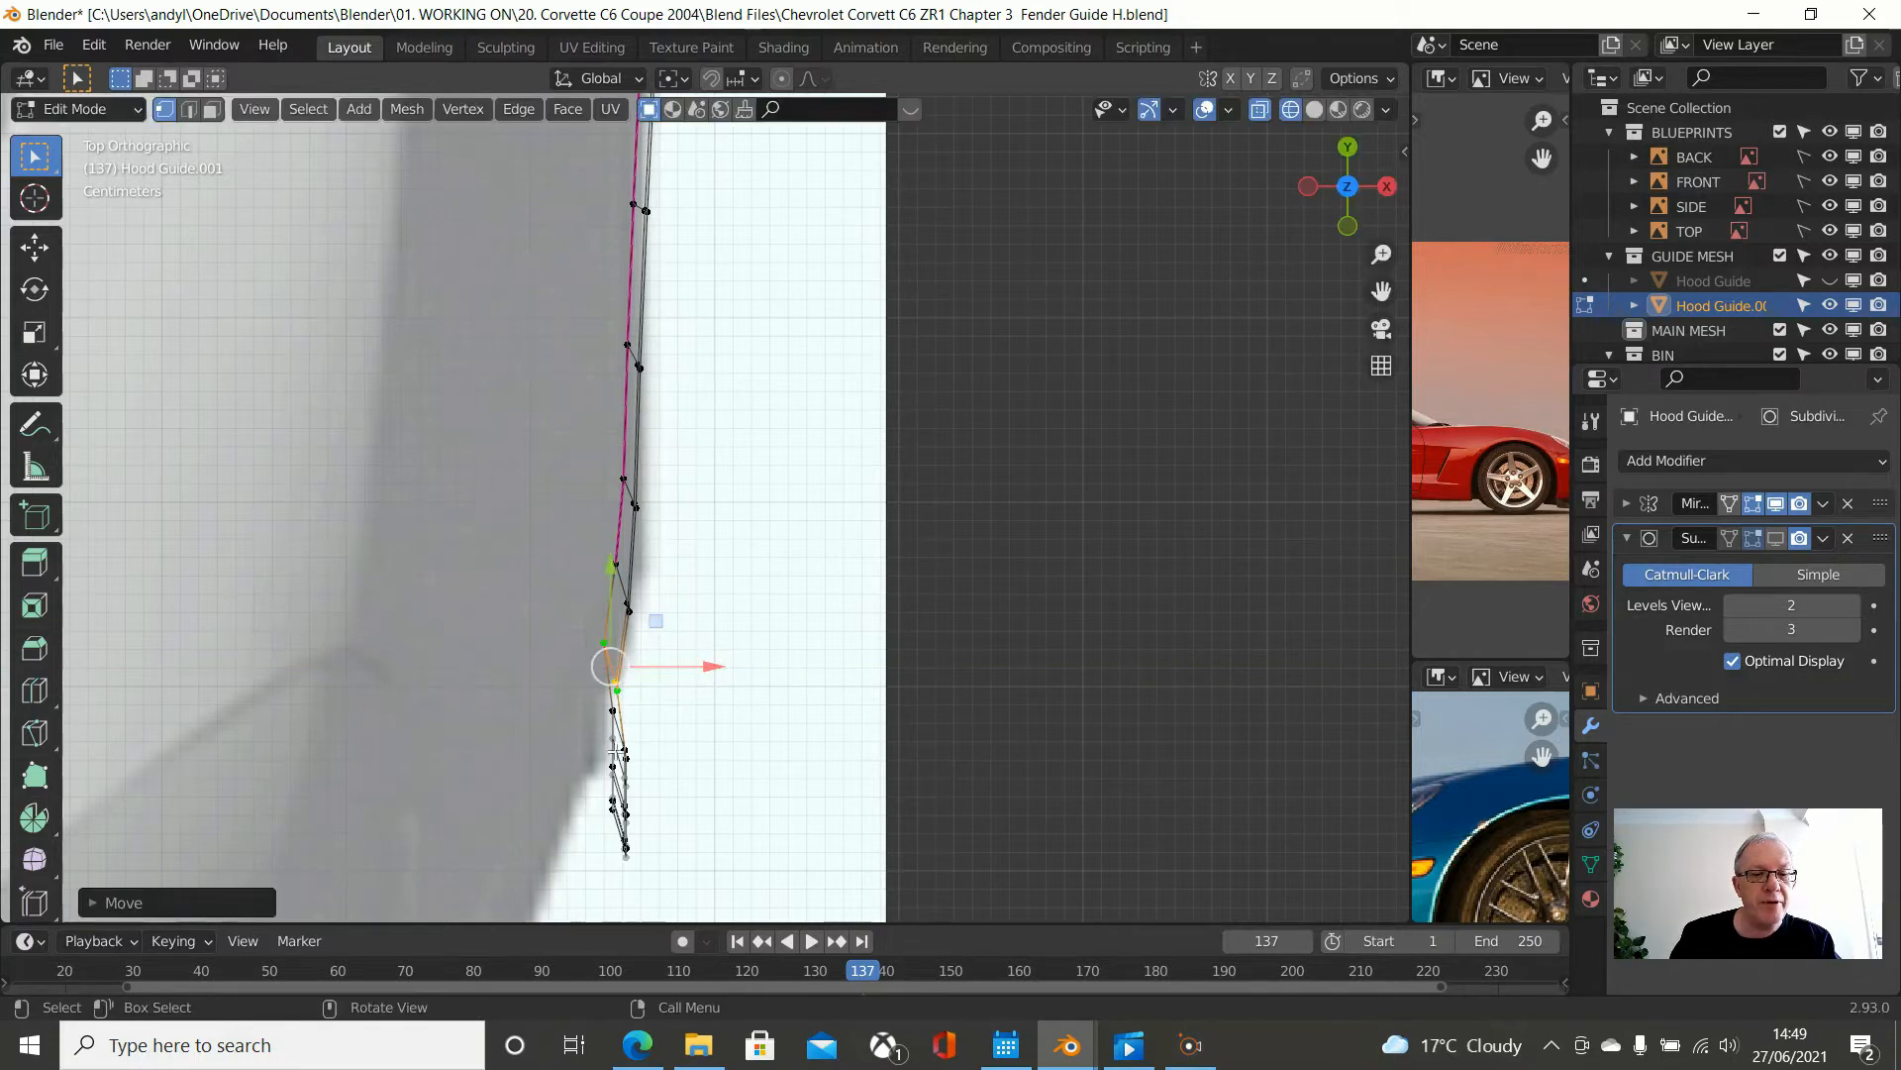
shift+middle_drag(642, 724, 773, 549)
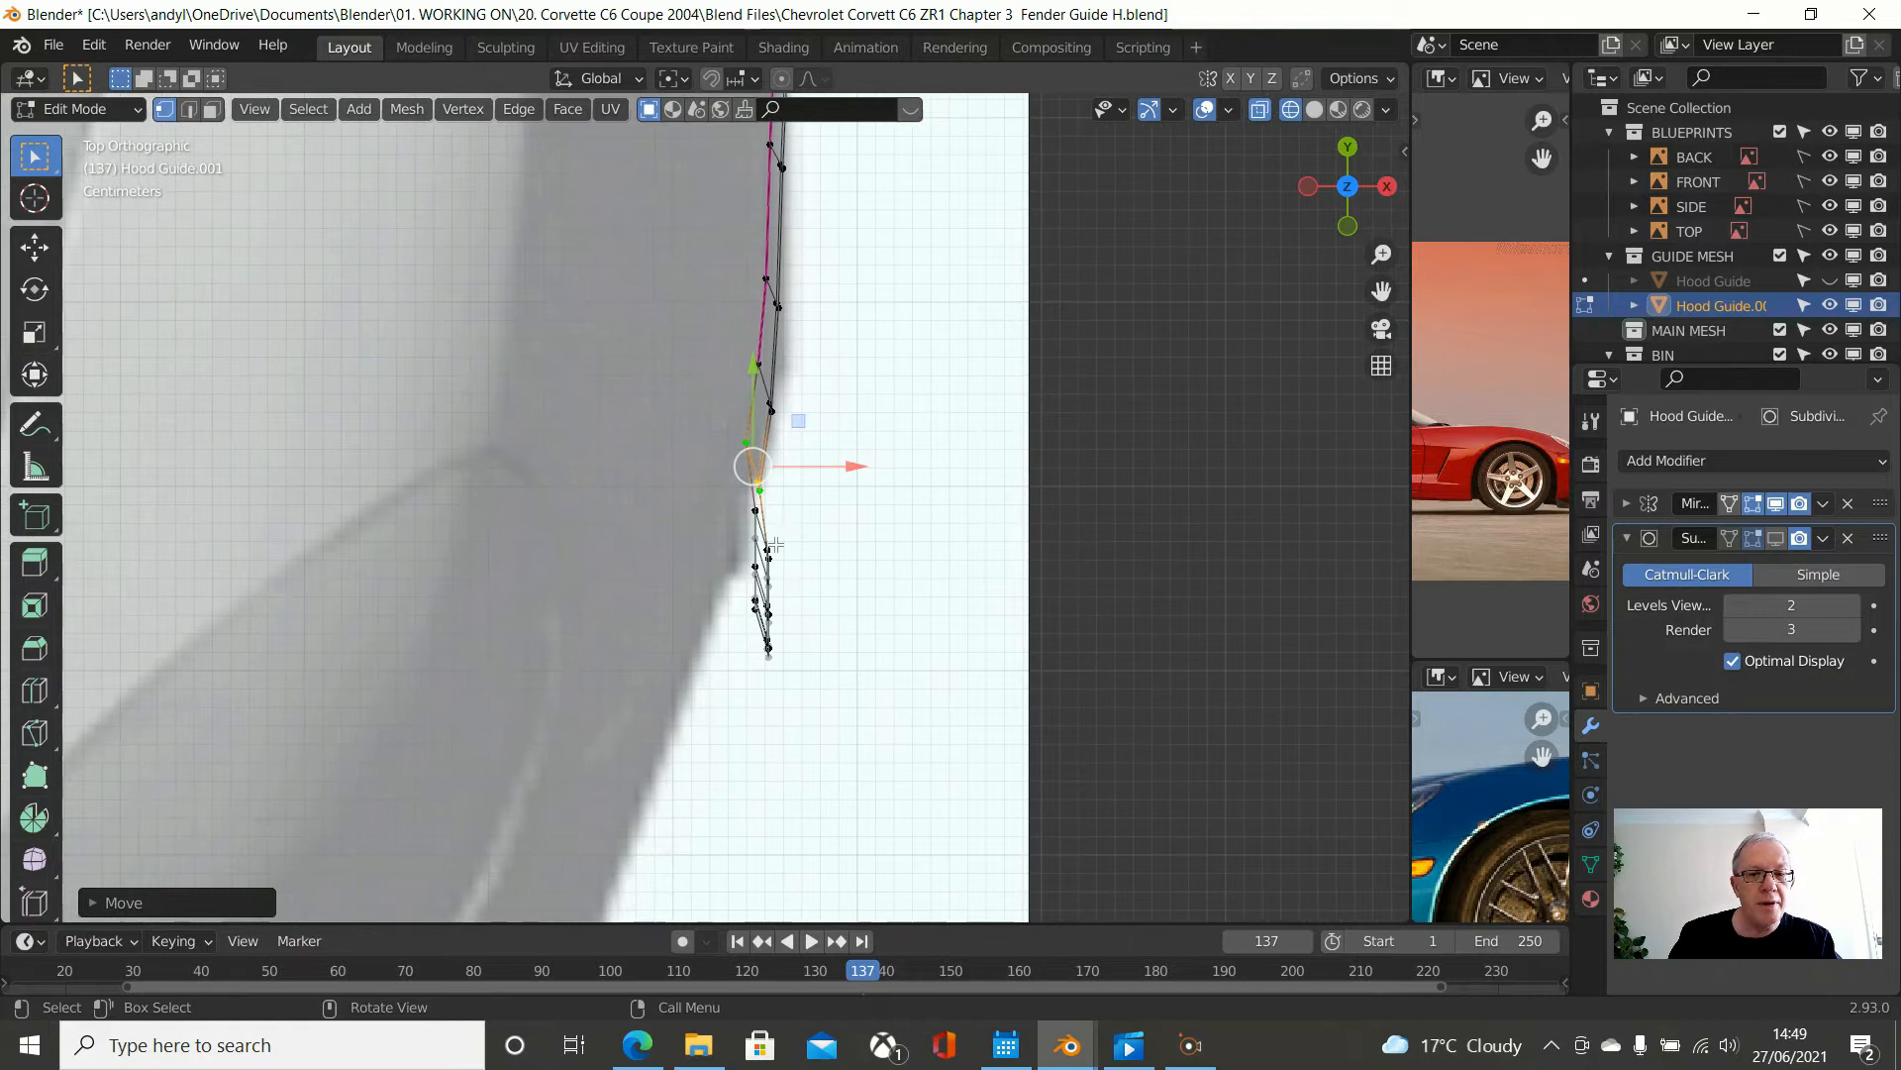
scroll(773, 549, up, 3)
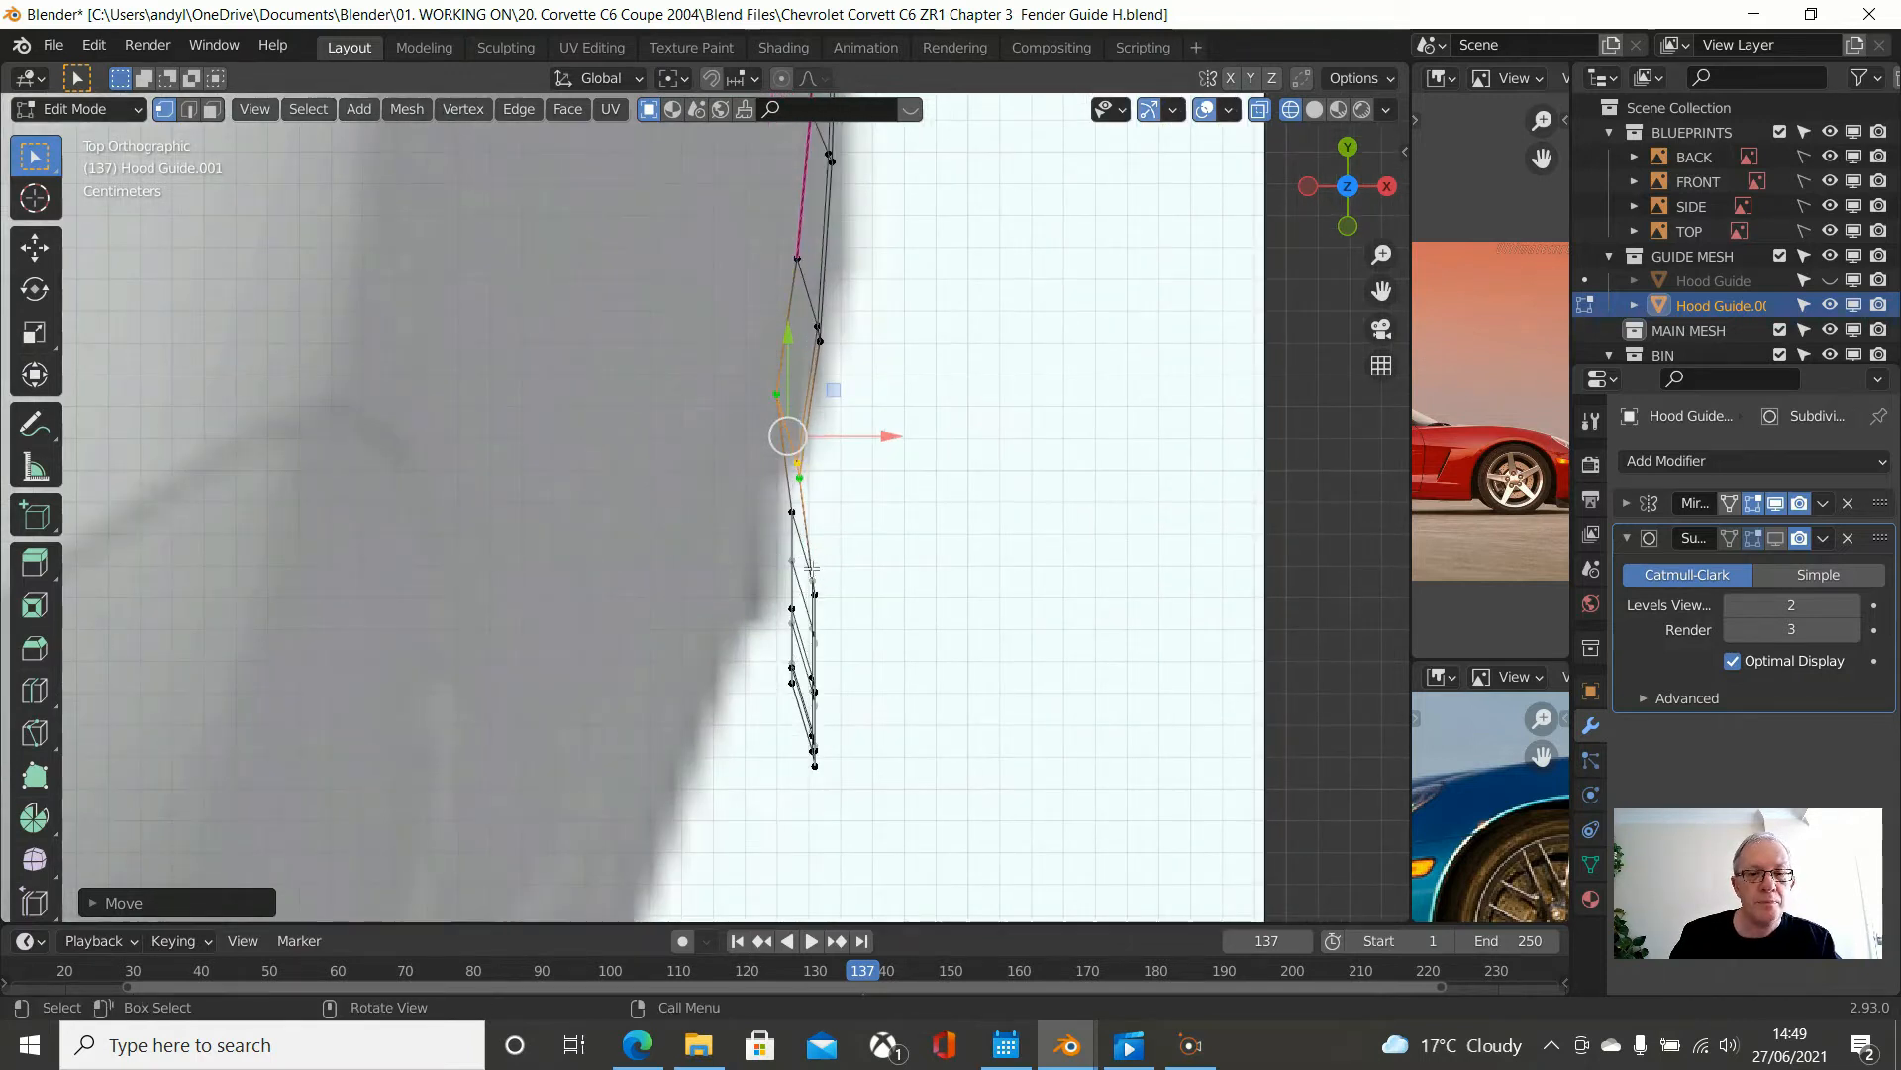
alt+click(809, 557)
drag(908, 553, 866, 545)
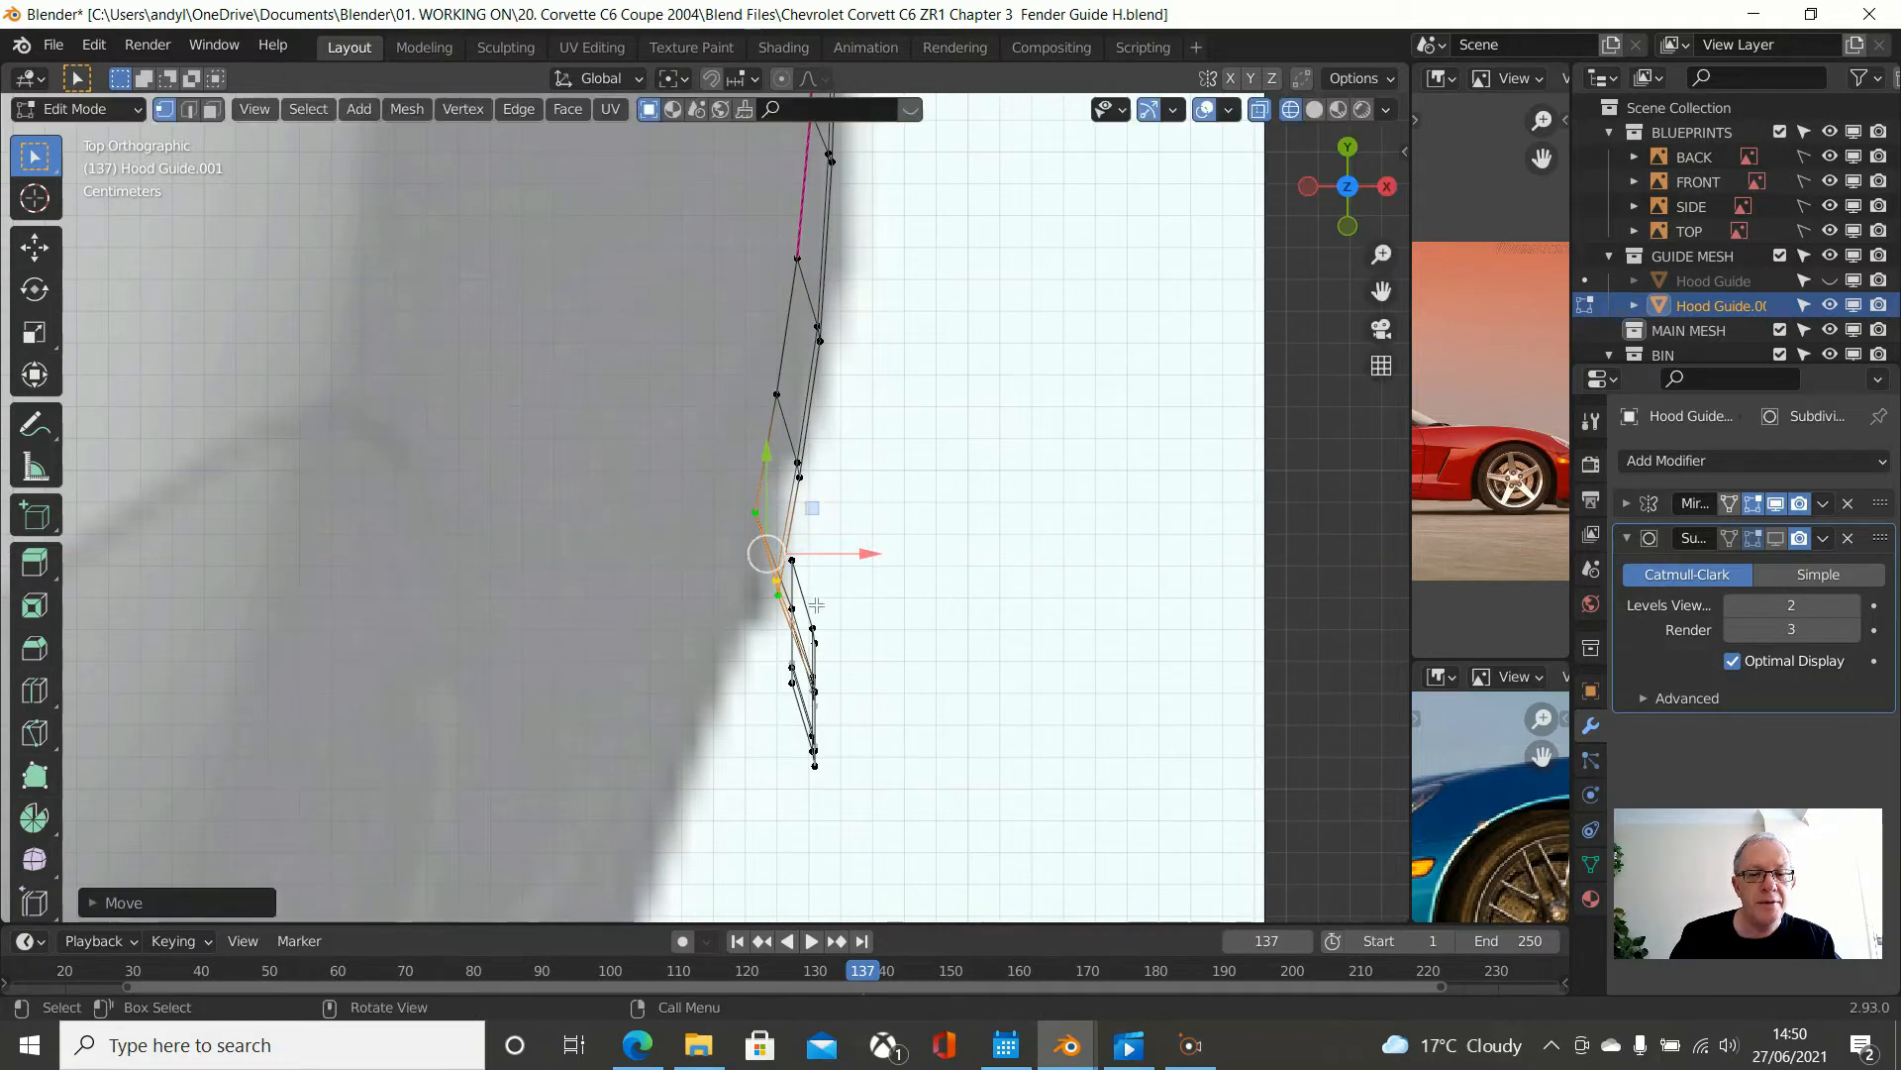
- Move the next cross row towards the strip's front end further inward along X onto the blueprint's body edge, and check the arch in perspective
alt+click(812, 605)
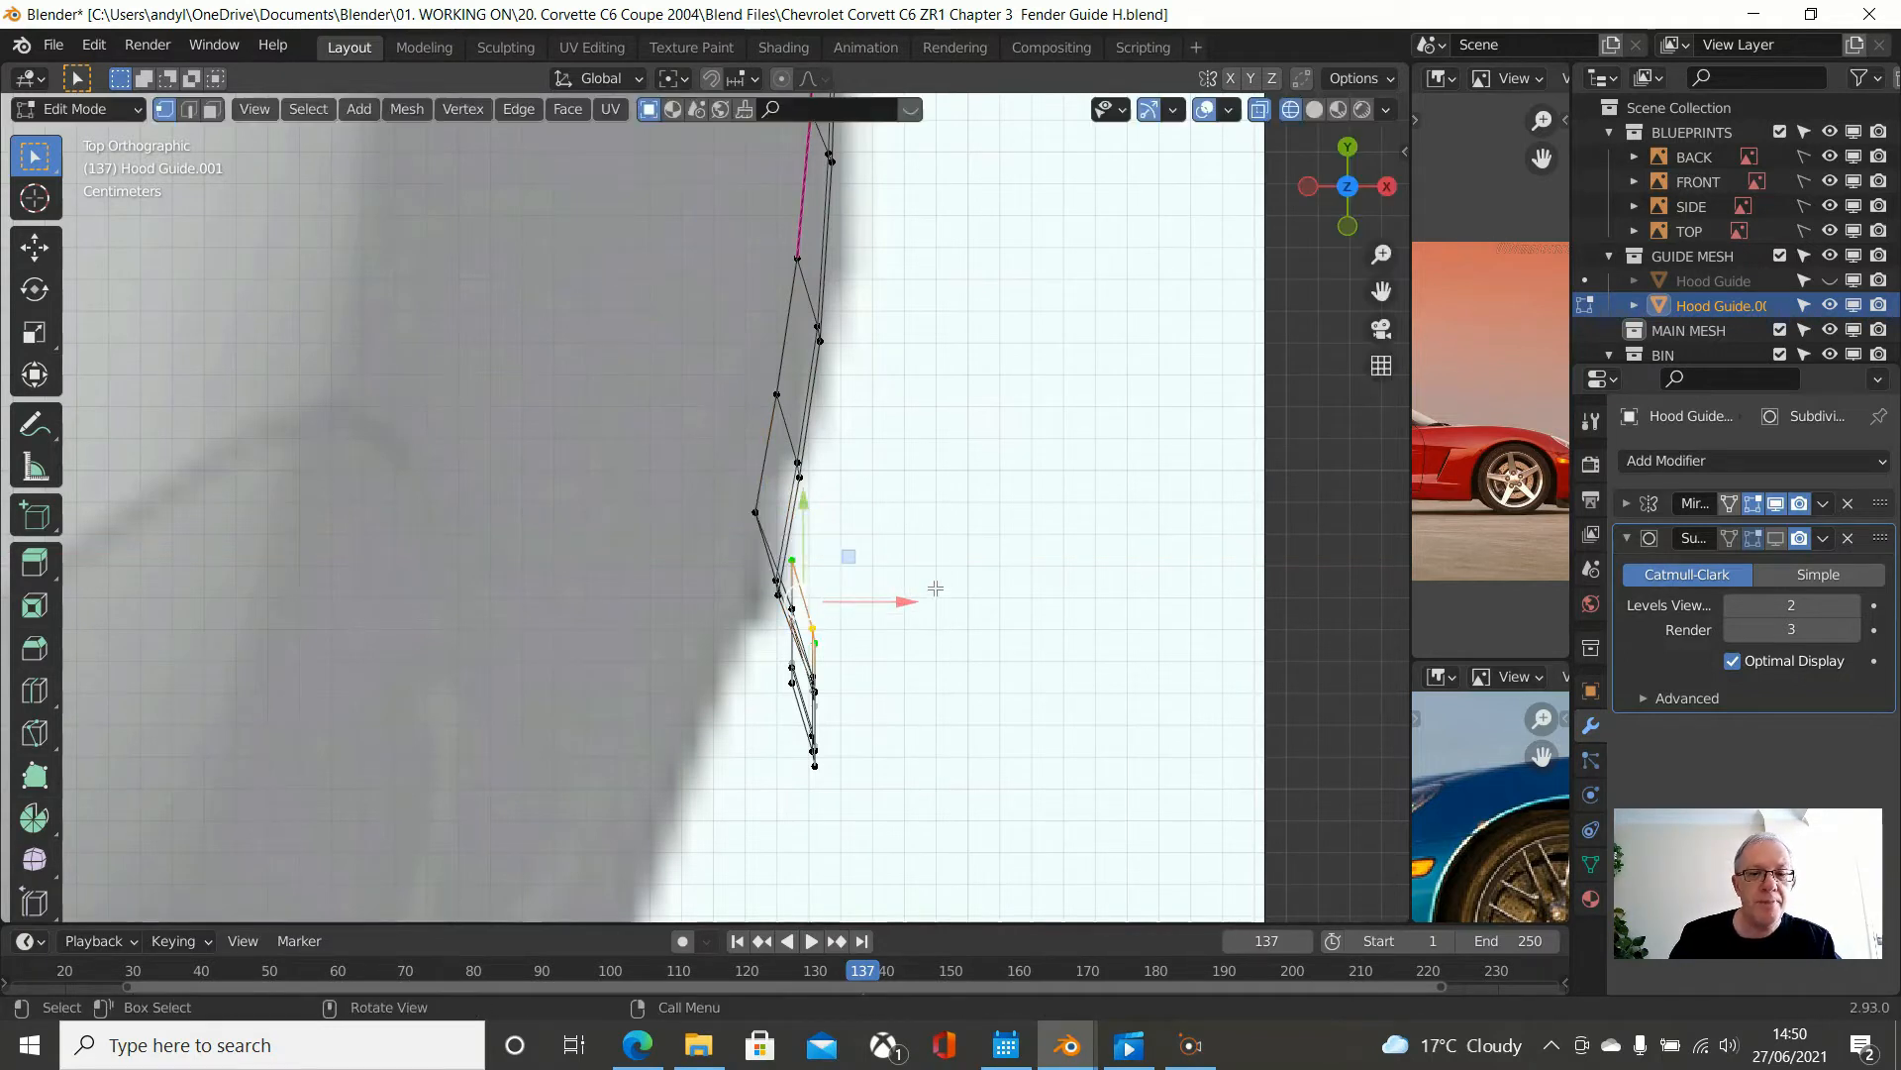
click(893, 602)
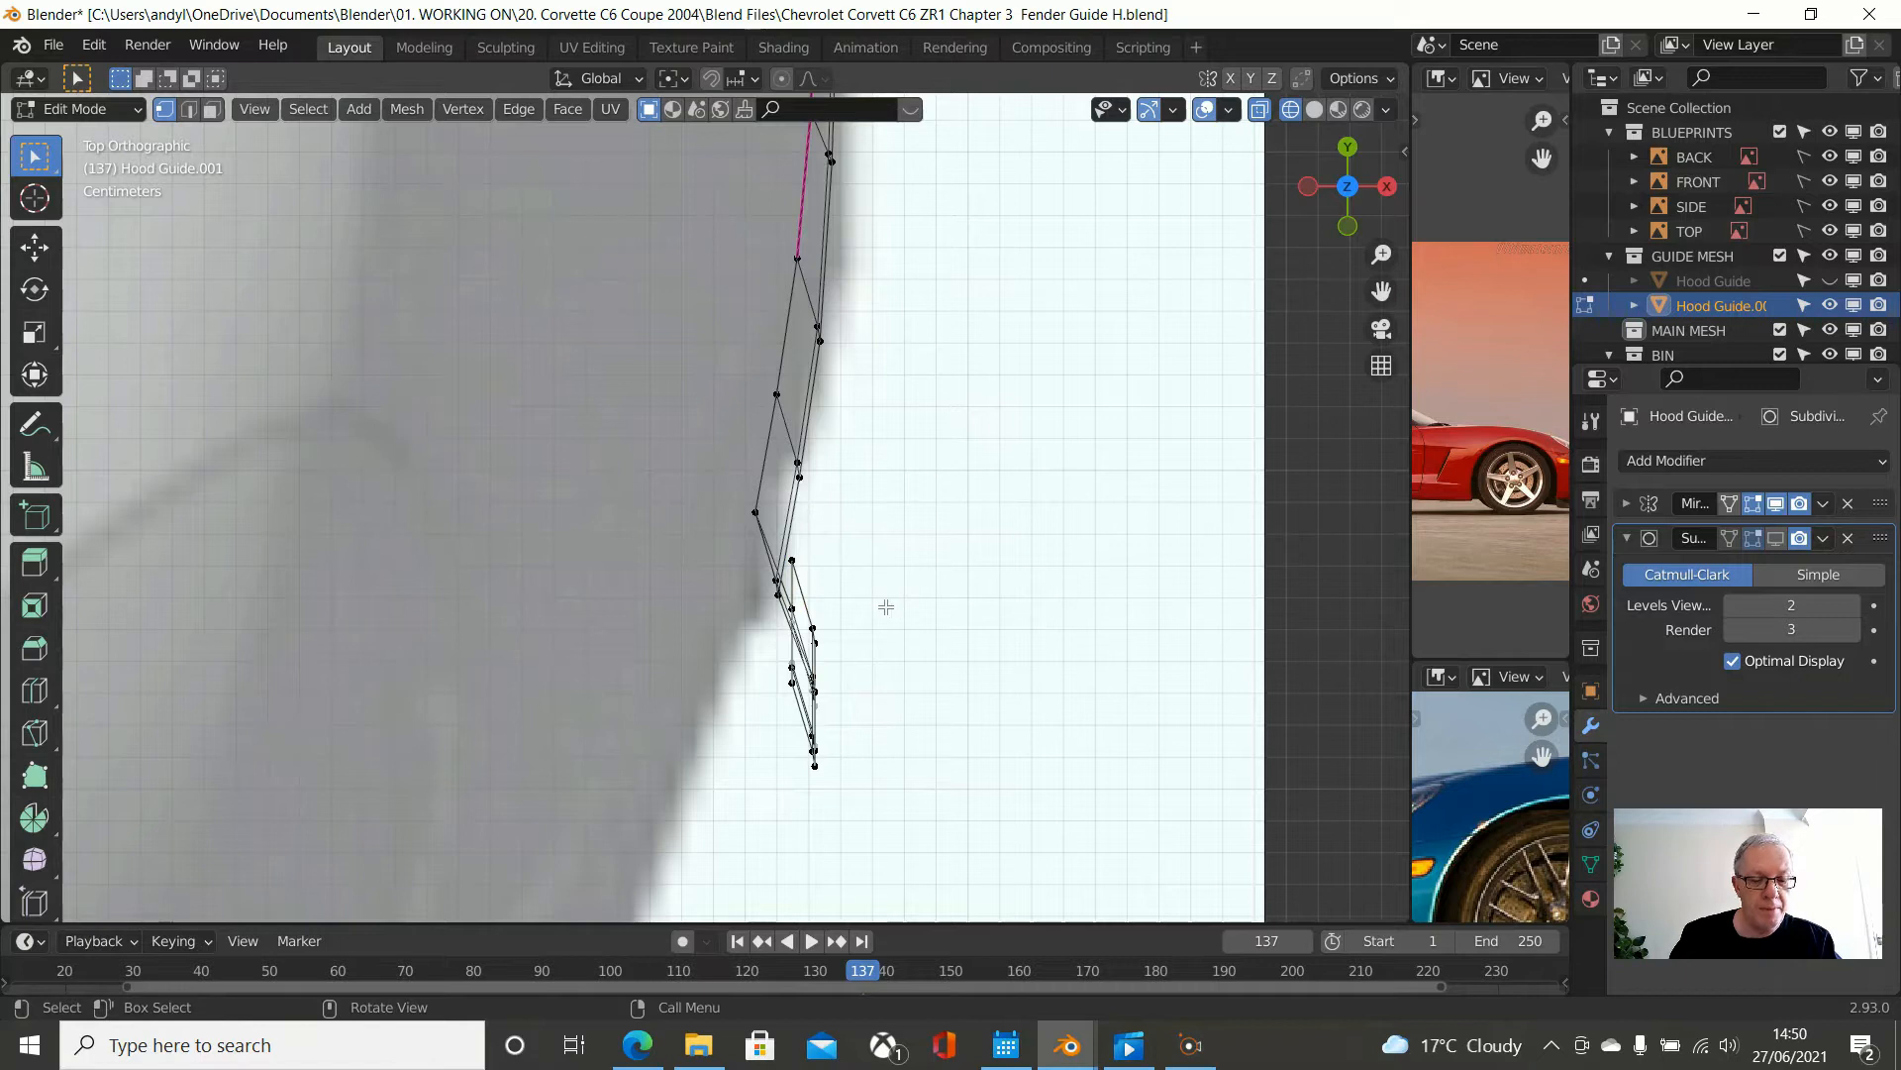
key(ctrl+z)
drag(884, 598, 830, 583)
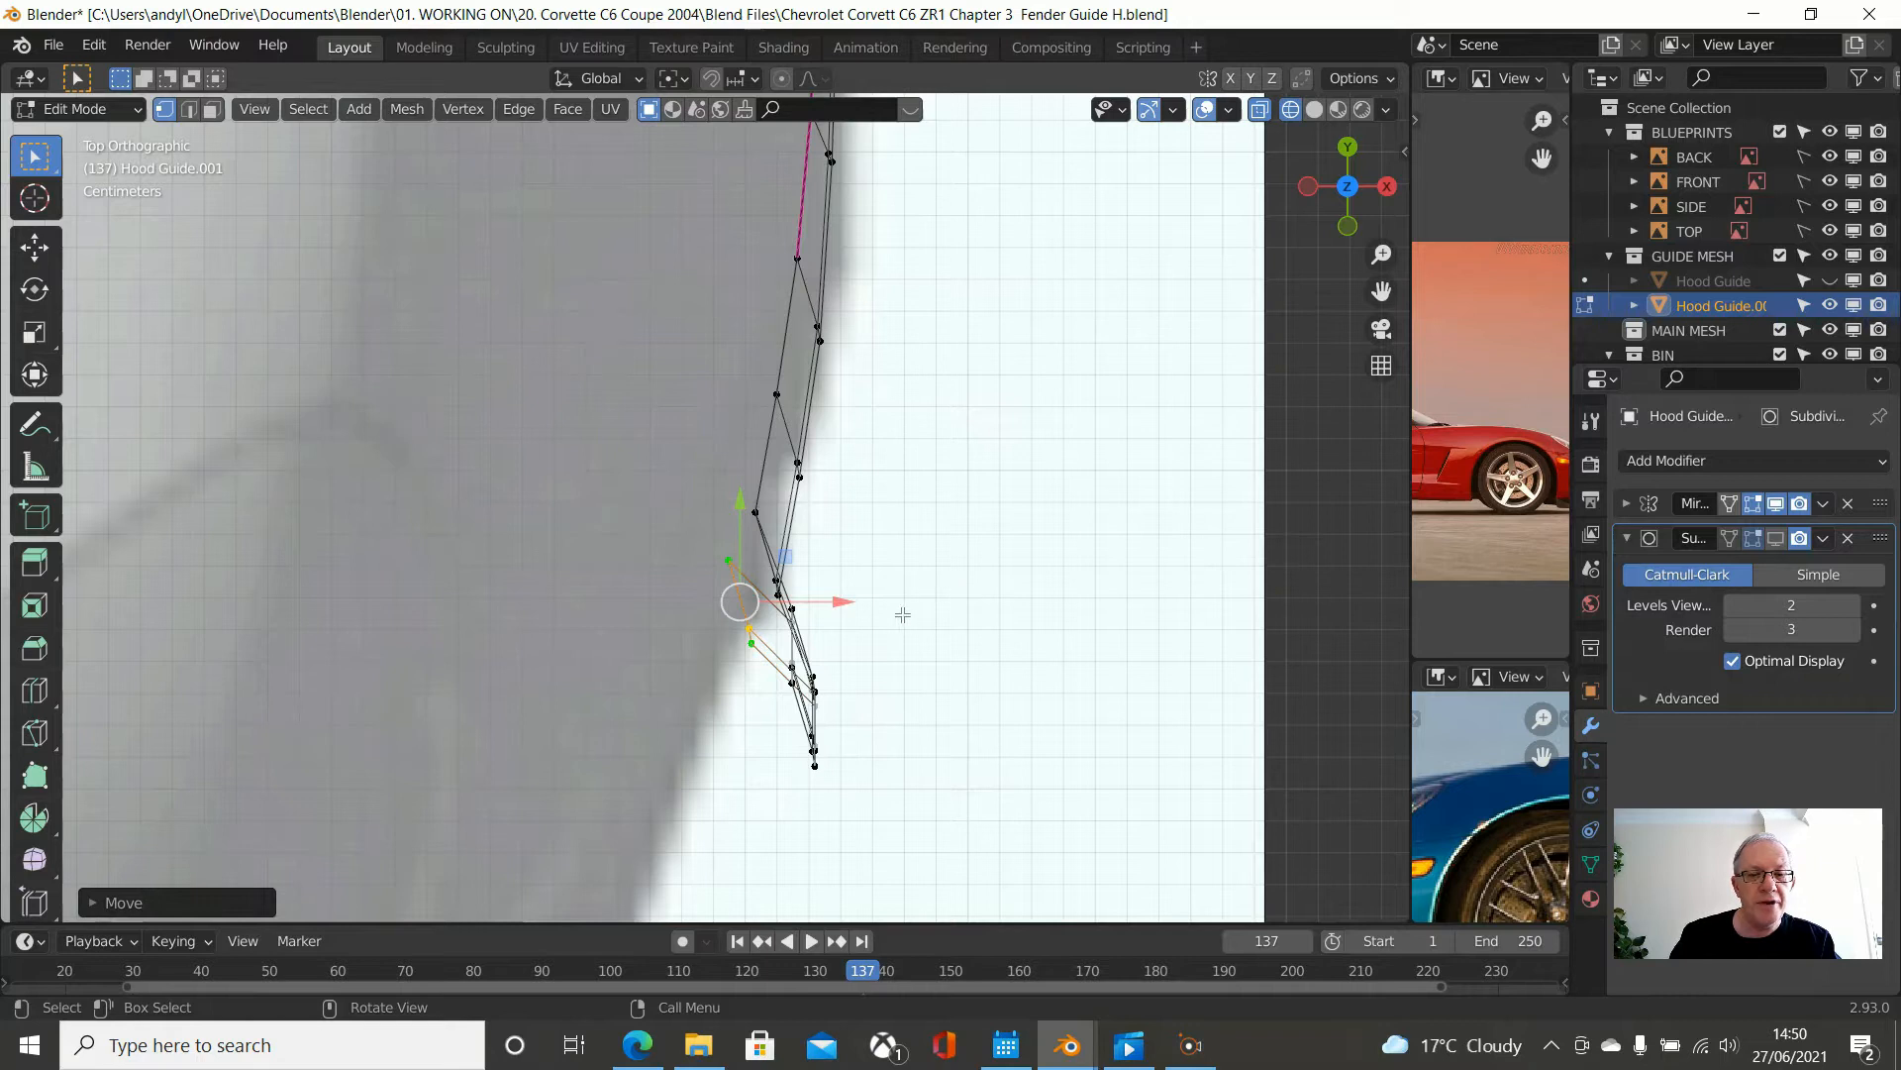
scroll(903, 615, down, 1)
middle_drag(902, 615, 720, 438)
mouse_move(756, 552)
middle_down()
mouse_move(781, 551)
mouse_move(835, 448)
mouse_move(904, 531)
mouse_move(857, 559)
mouse_move(584, 501)
mouse_move(454, 501)
mouse_move(366, 585)
mouse_move(425, 574)
mouse_move(555, 693)
mouse_move(828, 561)
mouse_move(808, 571)
mouse_move(789, 548)
mouse_move(756, 585)
middle_up()
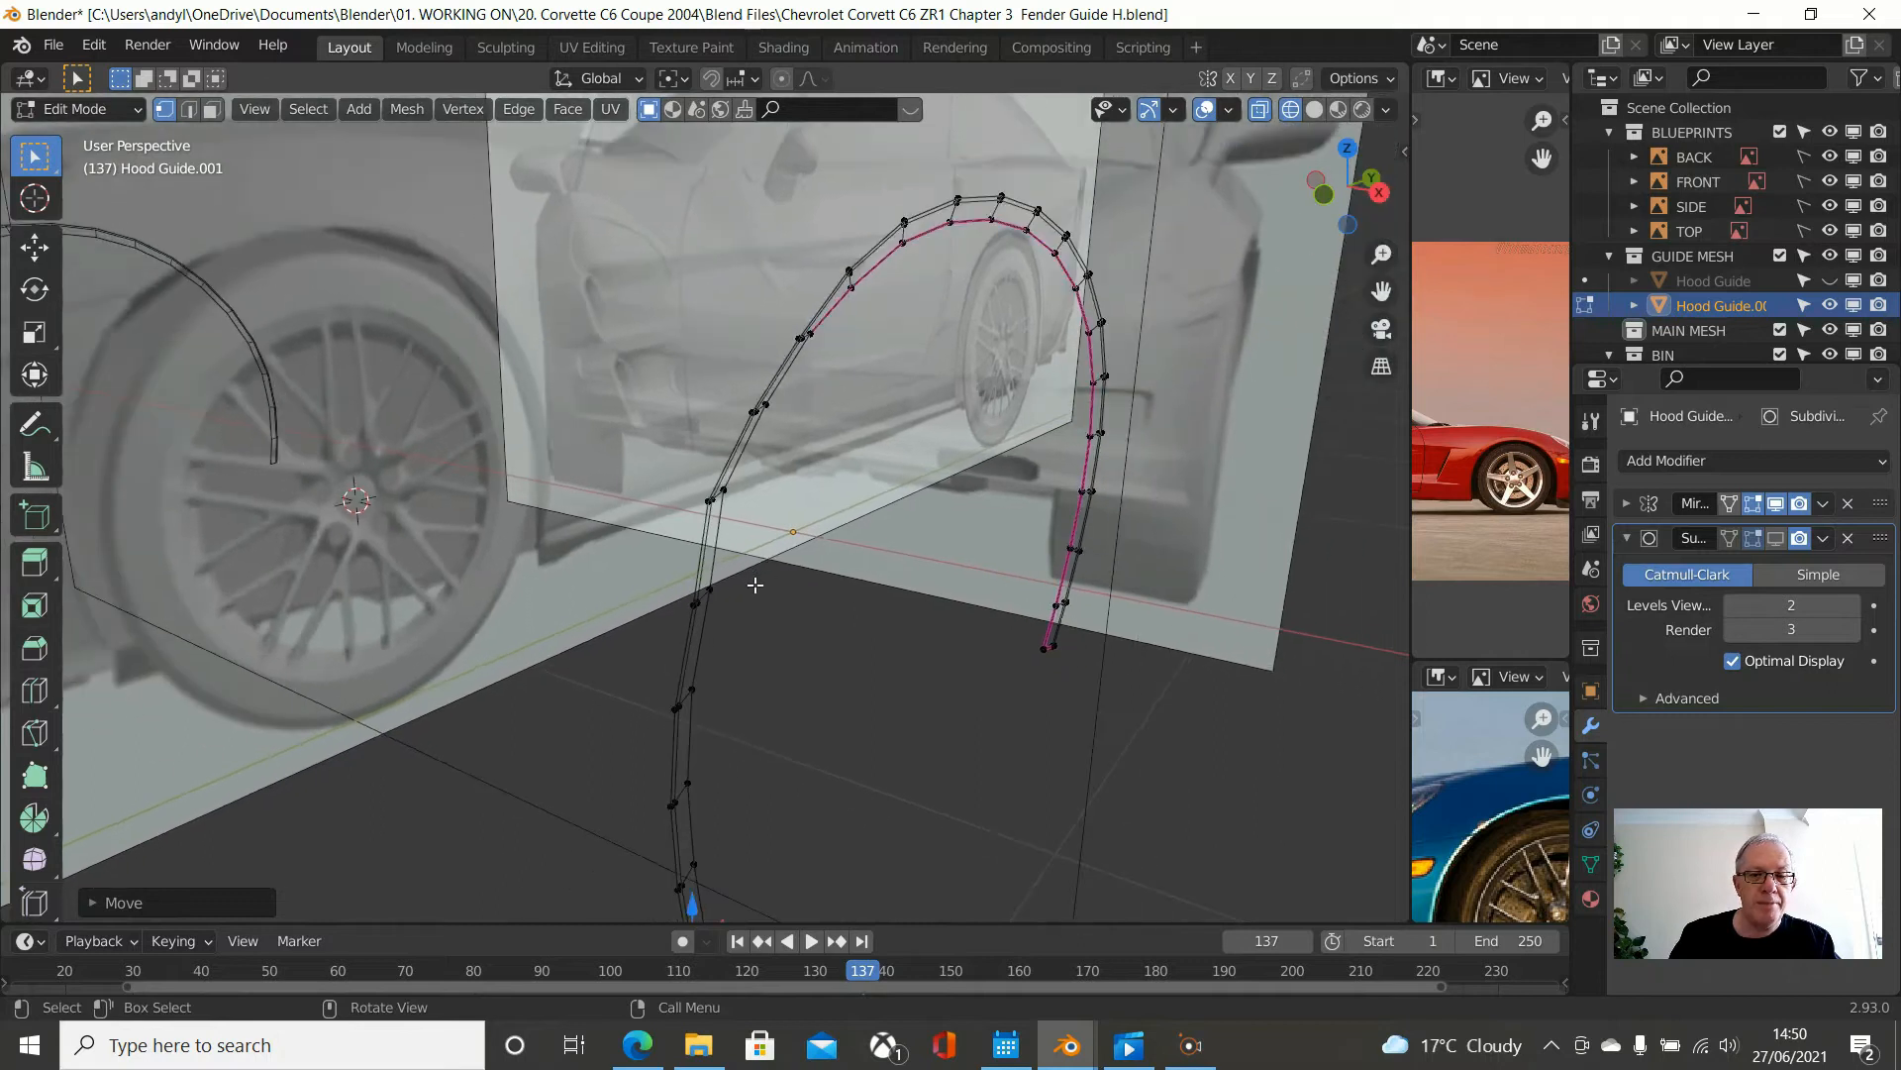
- Select the sixth cross row above the front leg's lower end and move it inward along X onto the front blueprint's arch edge
click(806, 619)
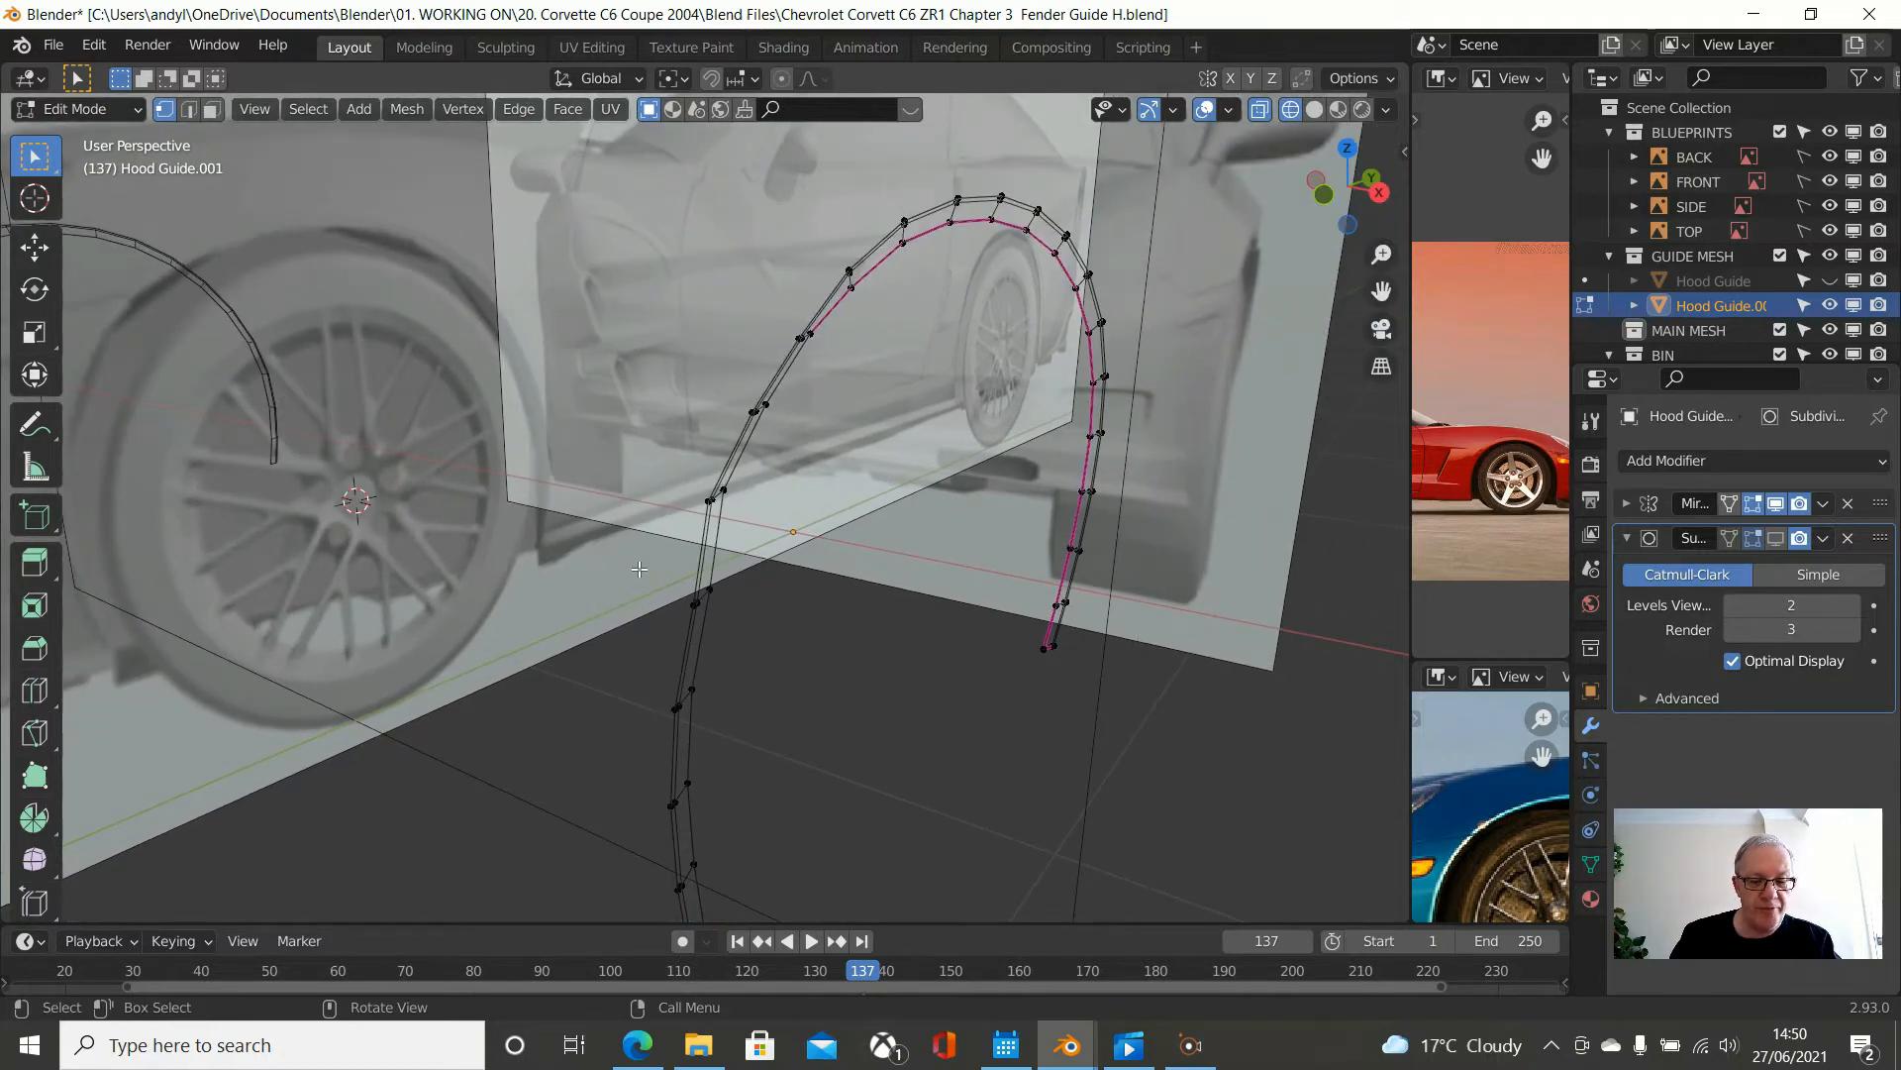
key(b)
drag(639, 561, 820, 623)
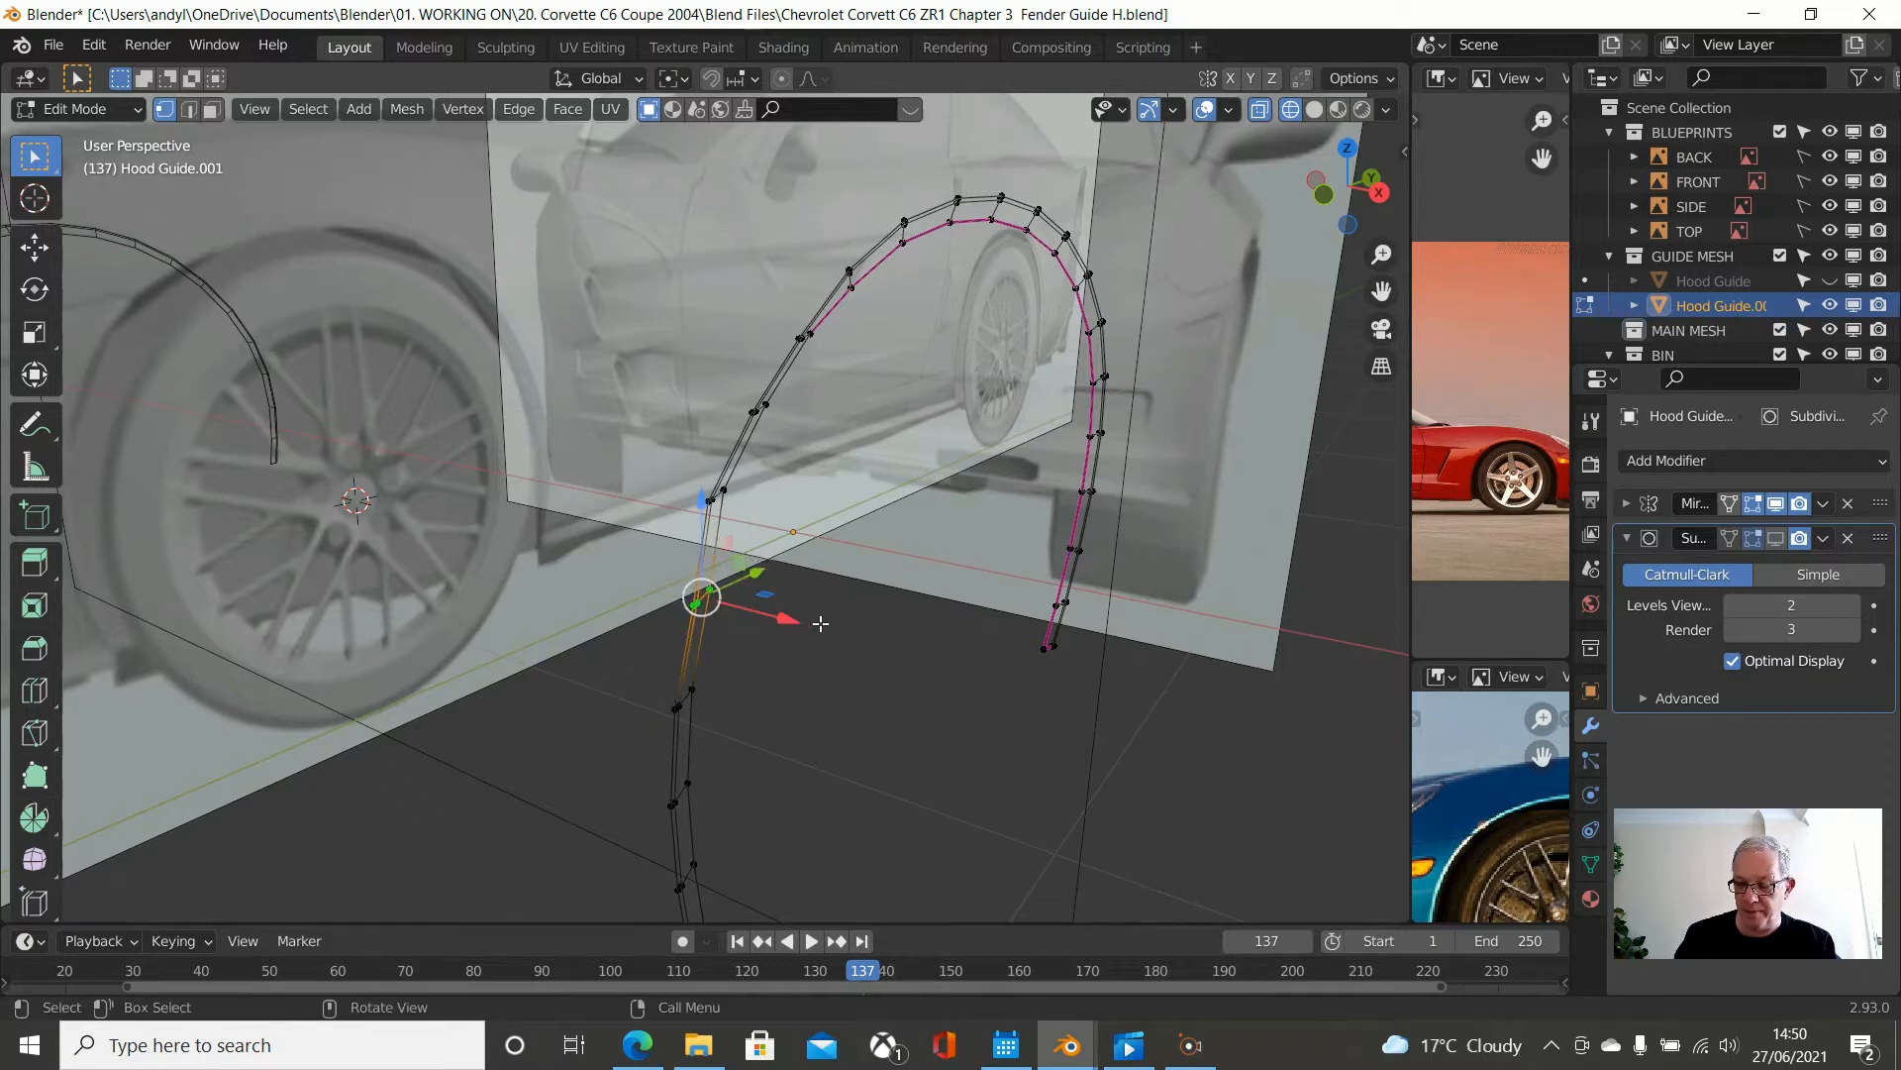
key(KP_1)
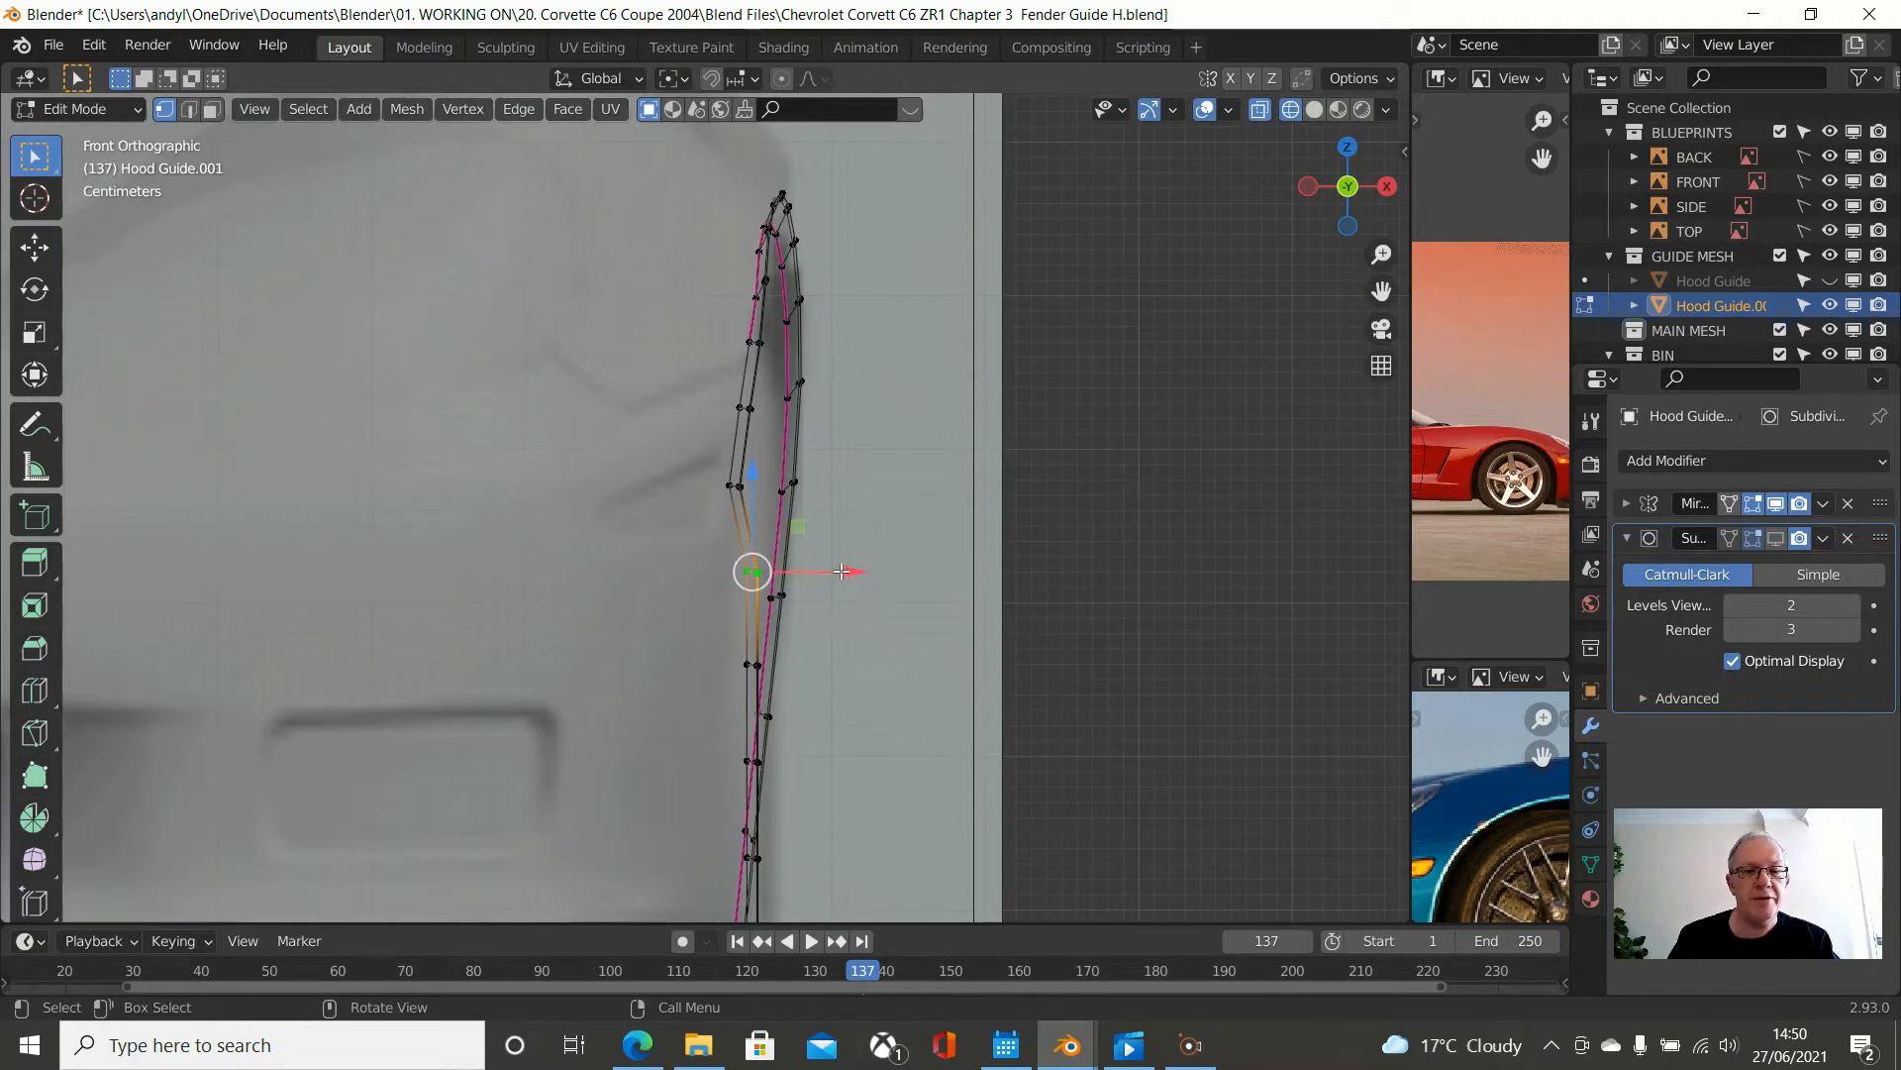
drag(850, 572, 833, 560)
middle_drag(850, 670, 593, 672)
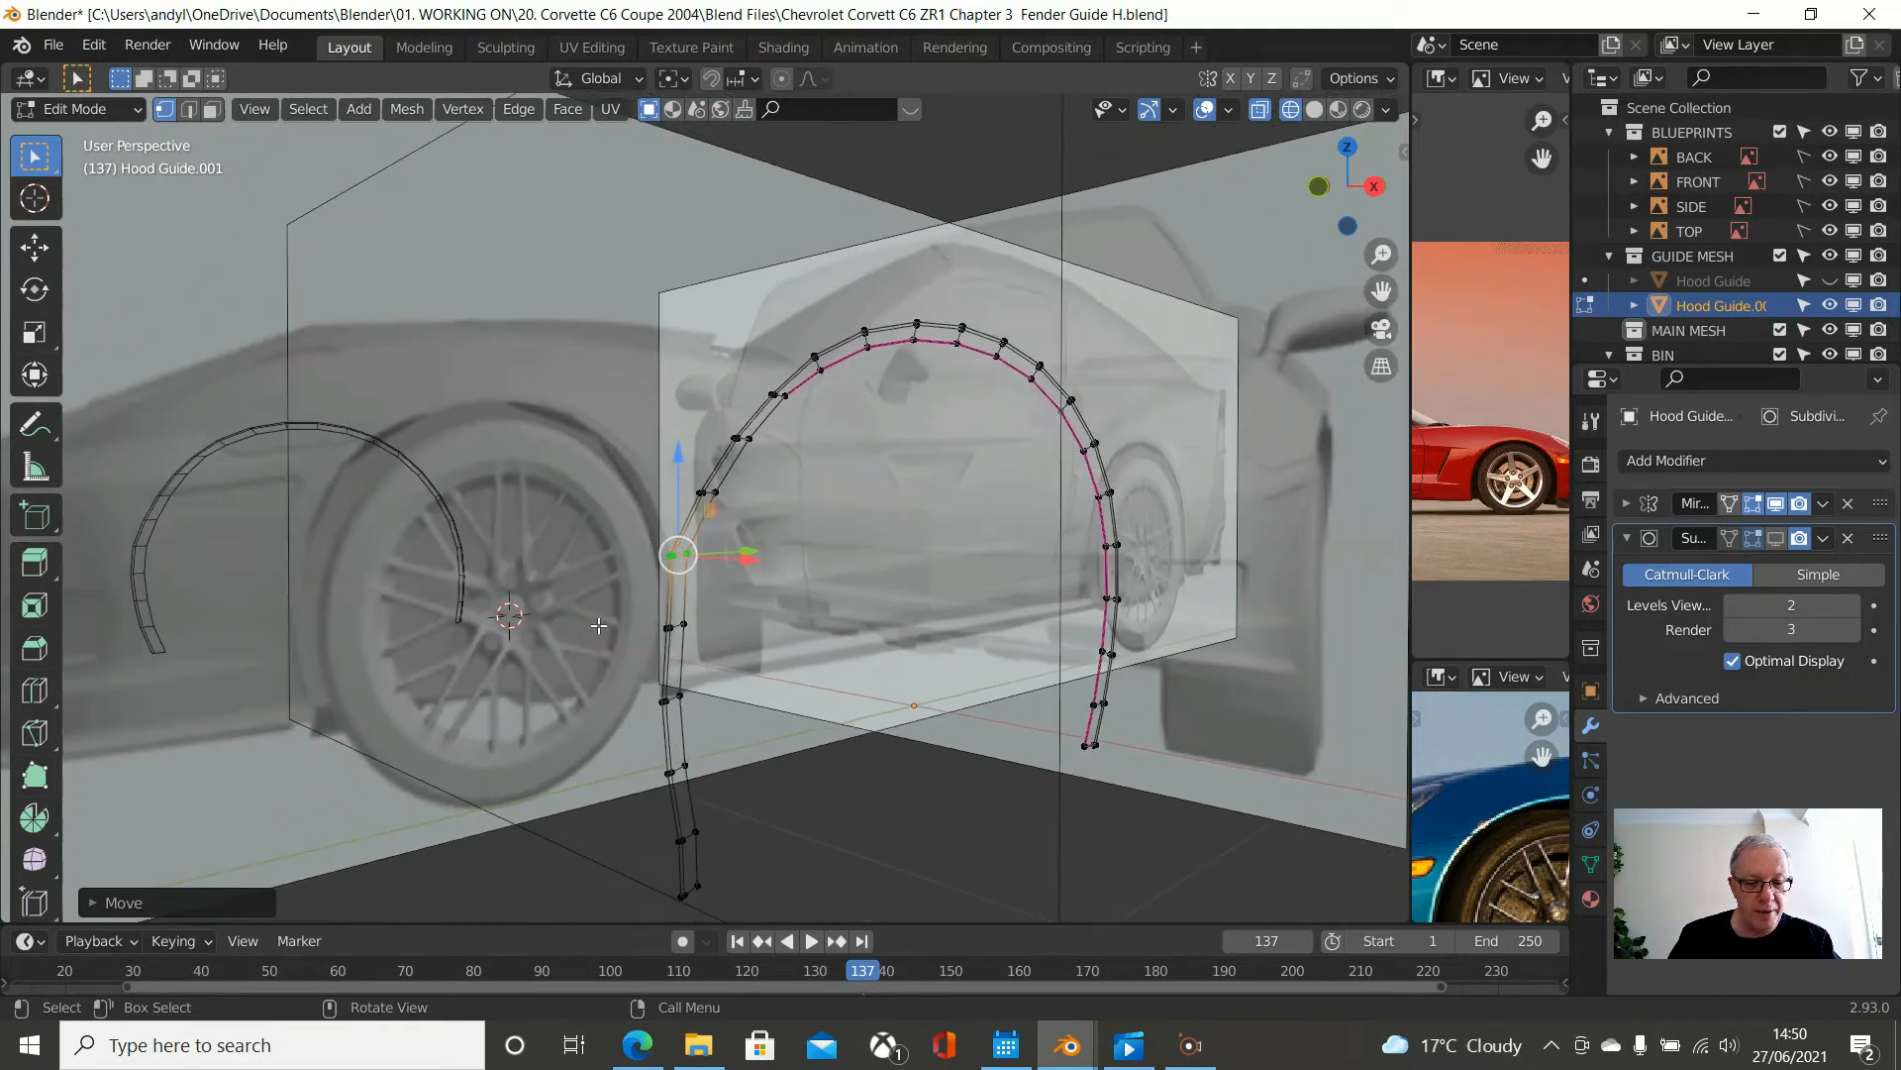
- Select the fifth cross row above the front leg's lower end and move it inward along X in line with the rows above
click(655, 590)
drag(638, 591, 750, 660)
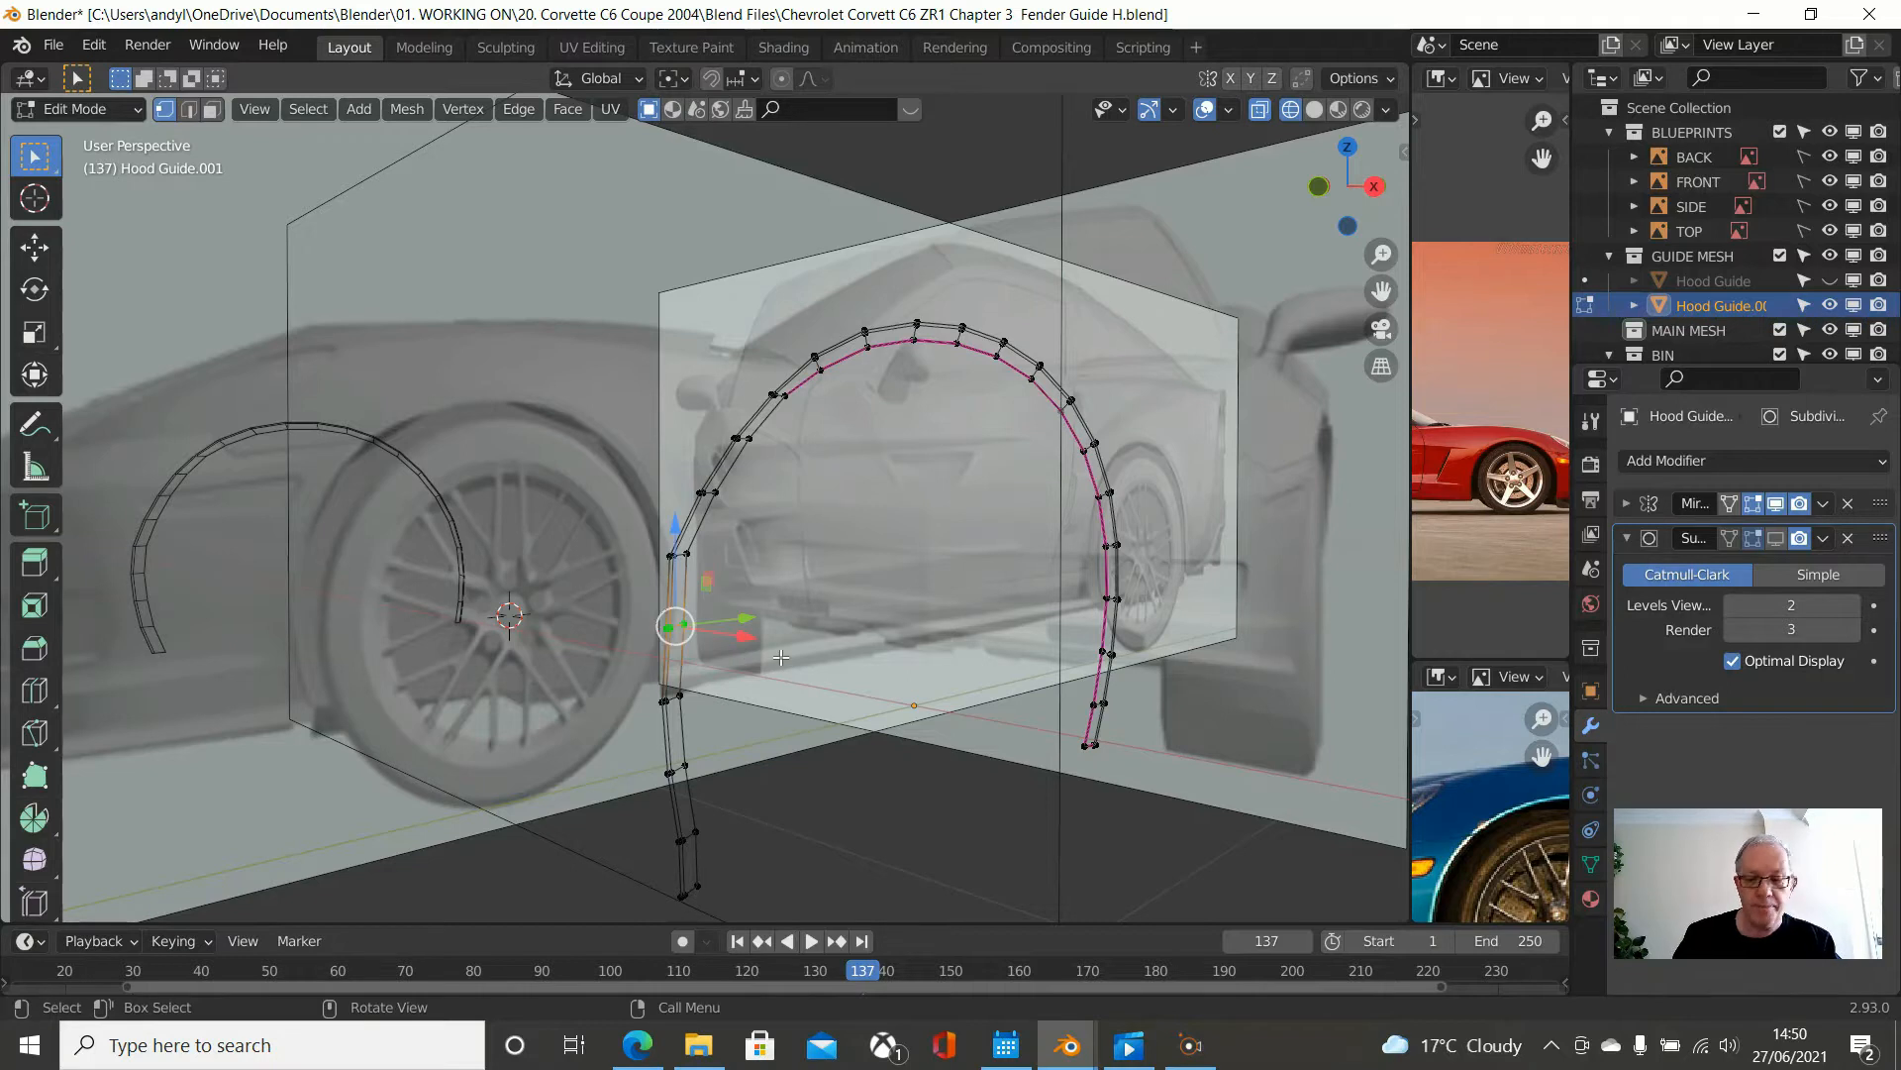
key(KP_1)
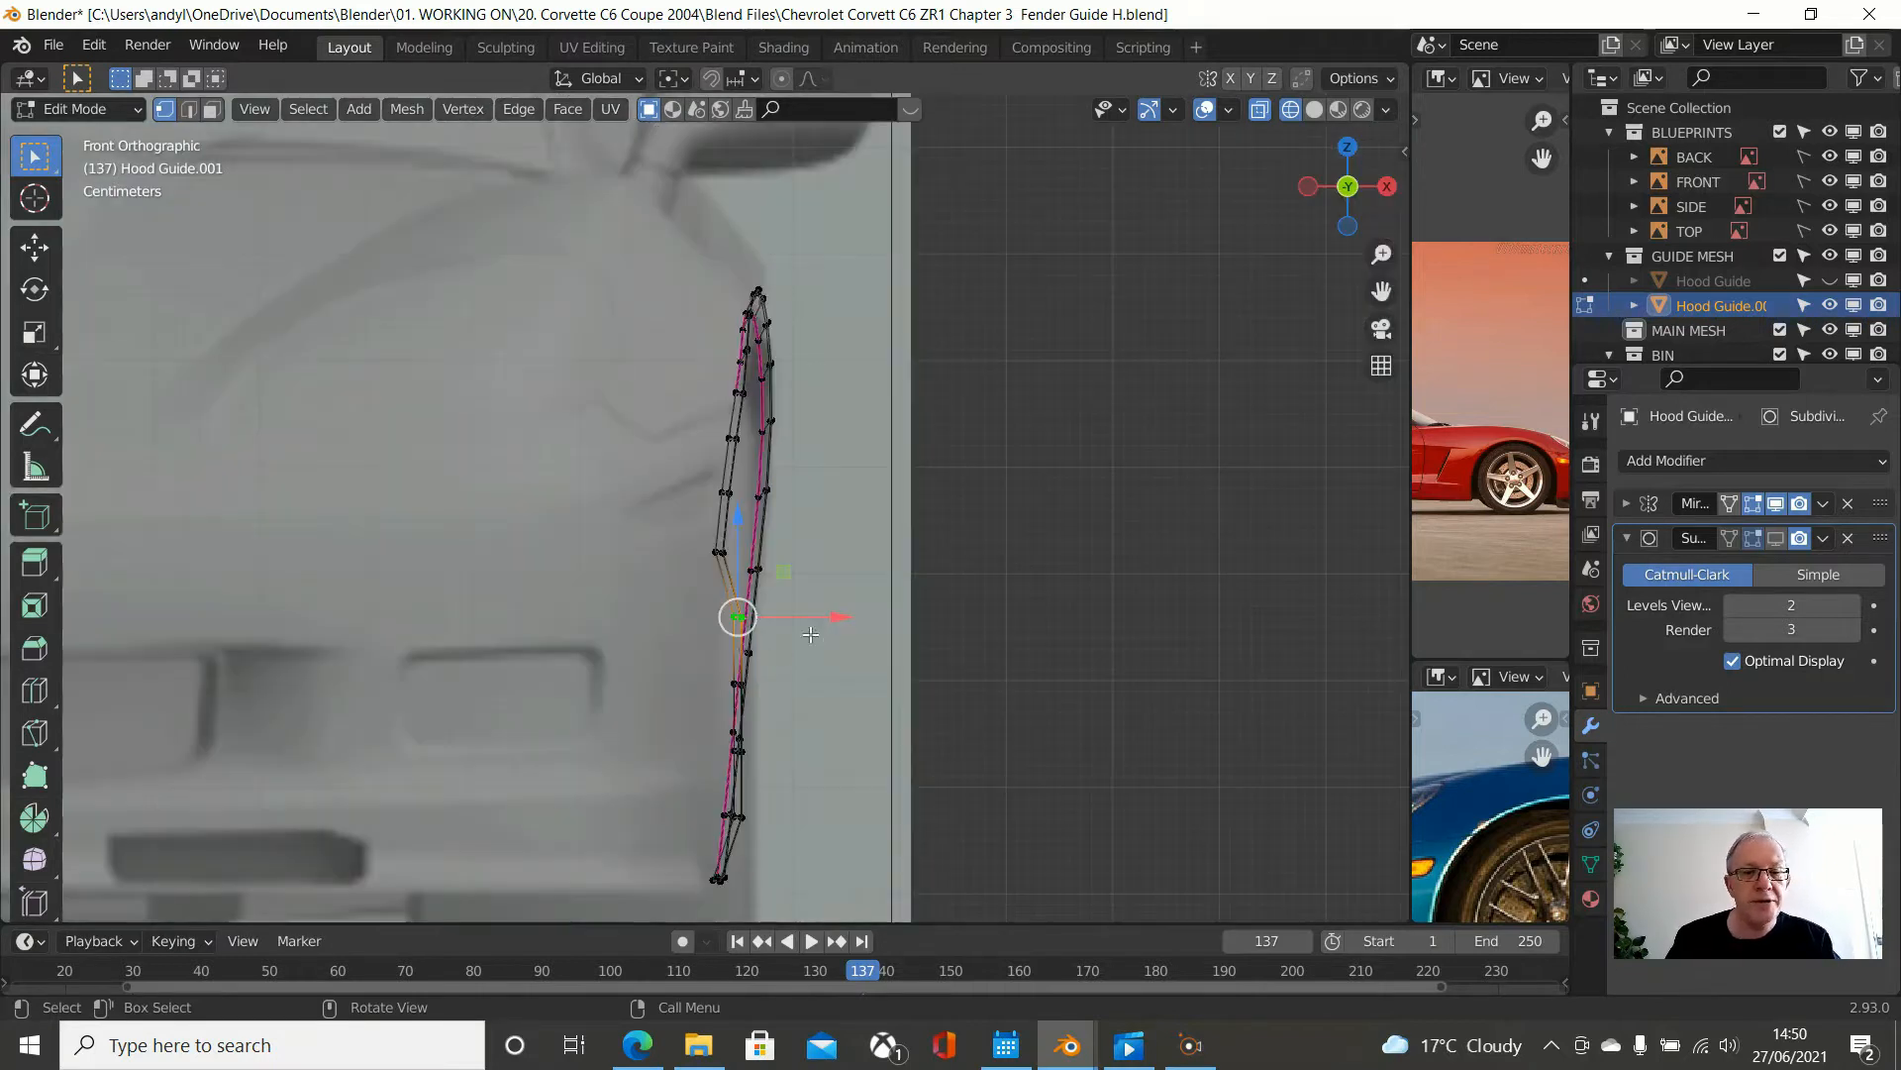
scroll(824, 642, up, 3)
drag(867, 700, 823, 695)
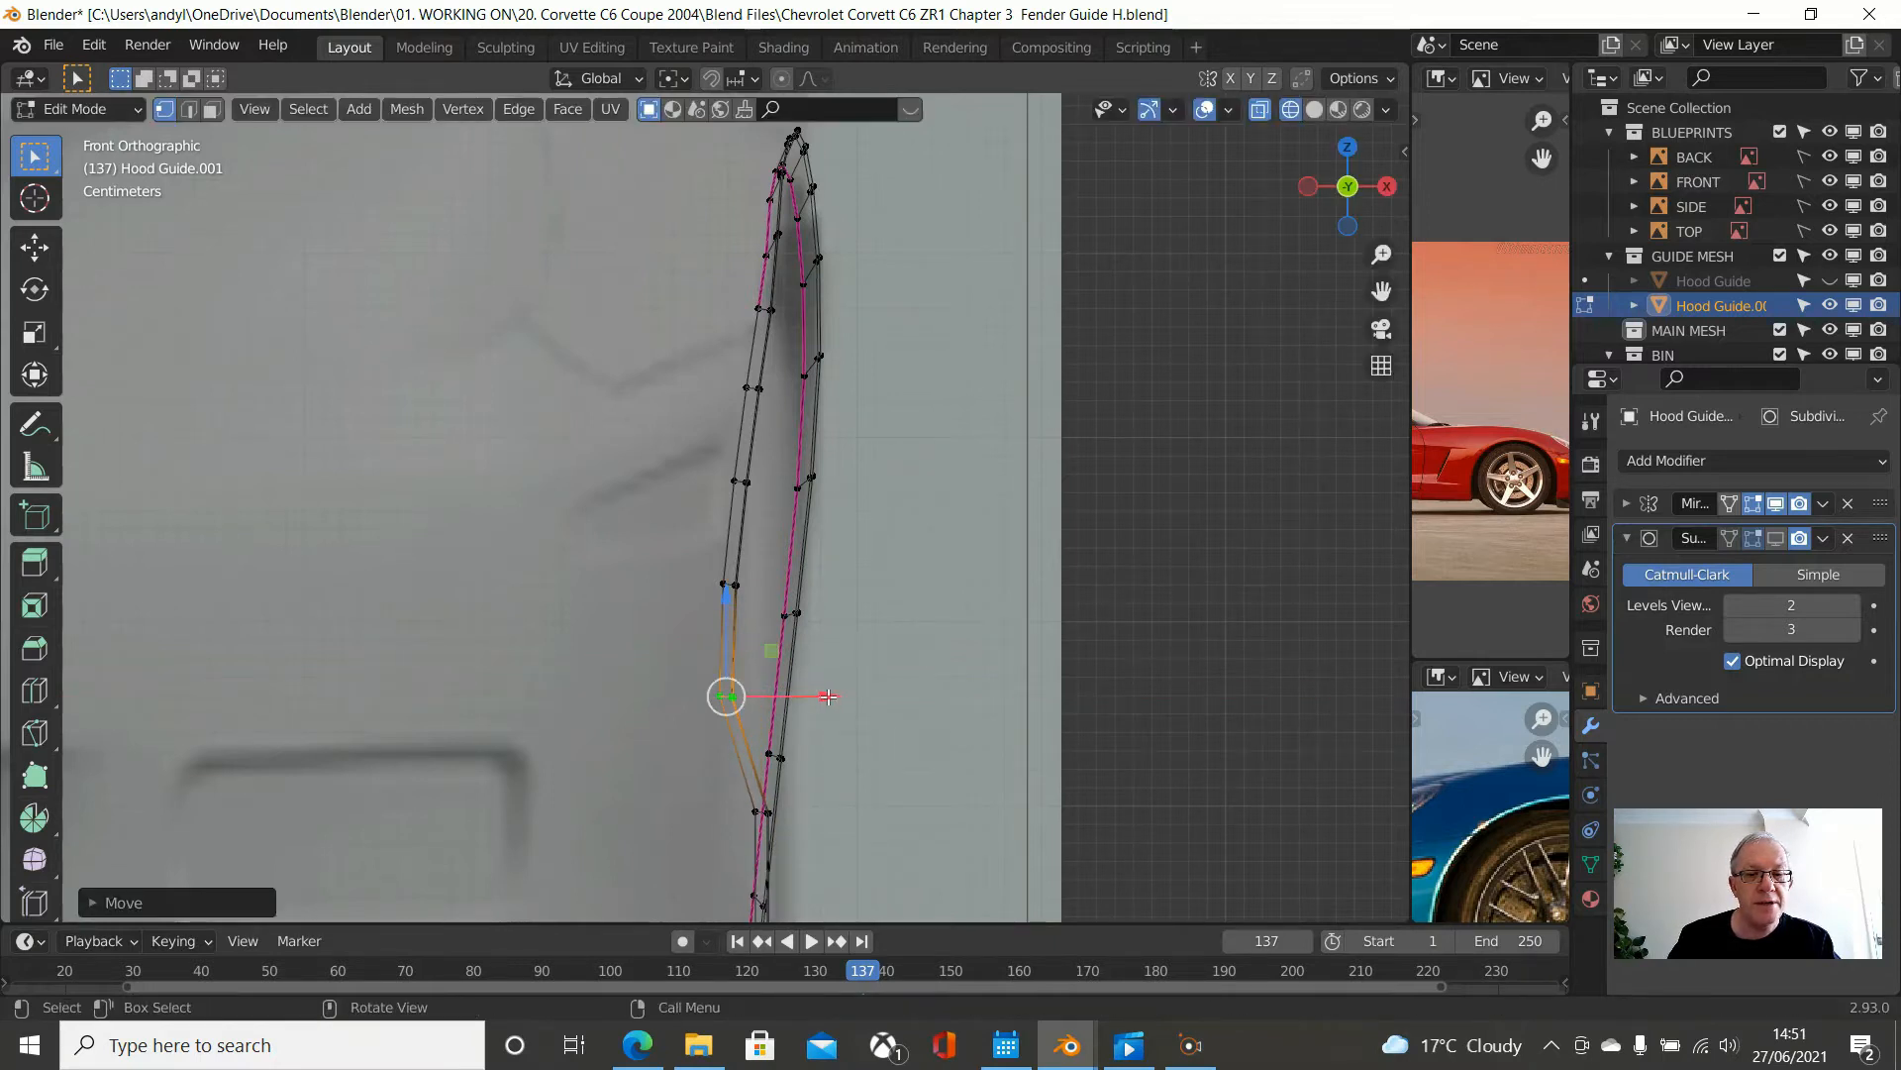
scroll(838, 700, down, 2)
scroll(839, 700, down, 3)
middle_drag(837, 700, 799, 759)
- Select the lowest four cross rows of the strip's front leg and move them together inward along X to continue the taper
click(955, 836)
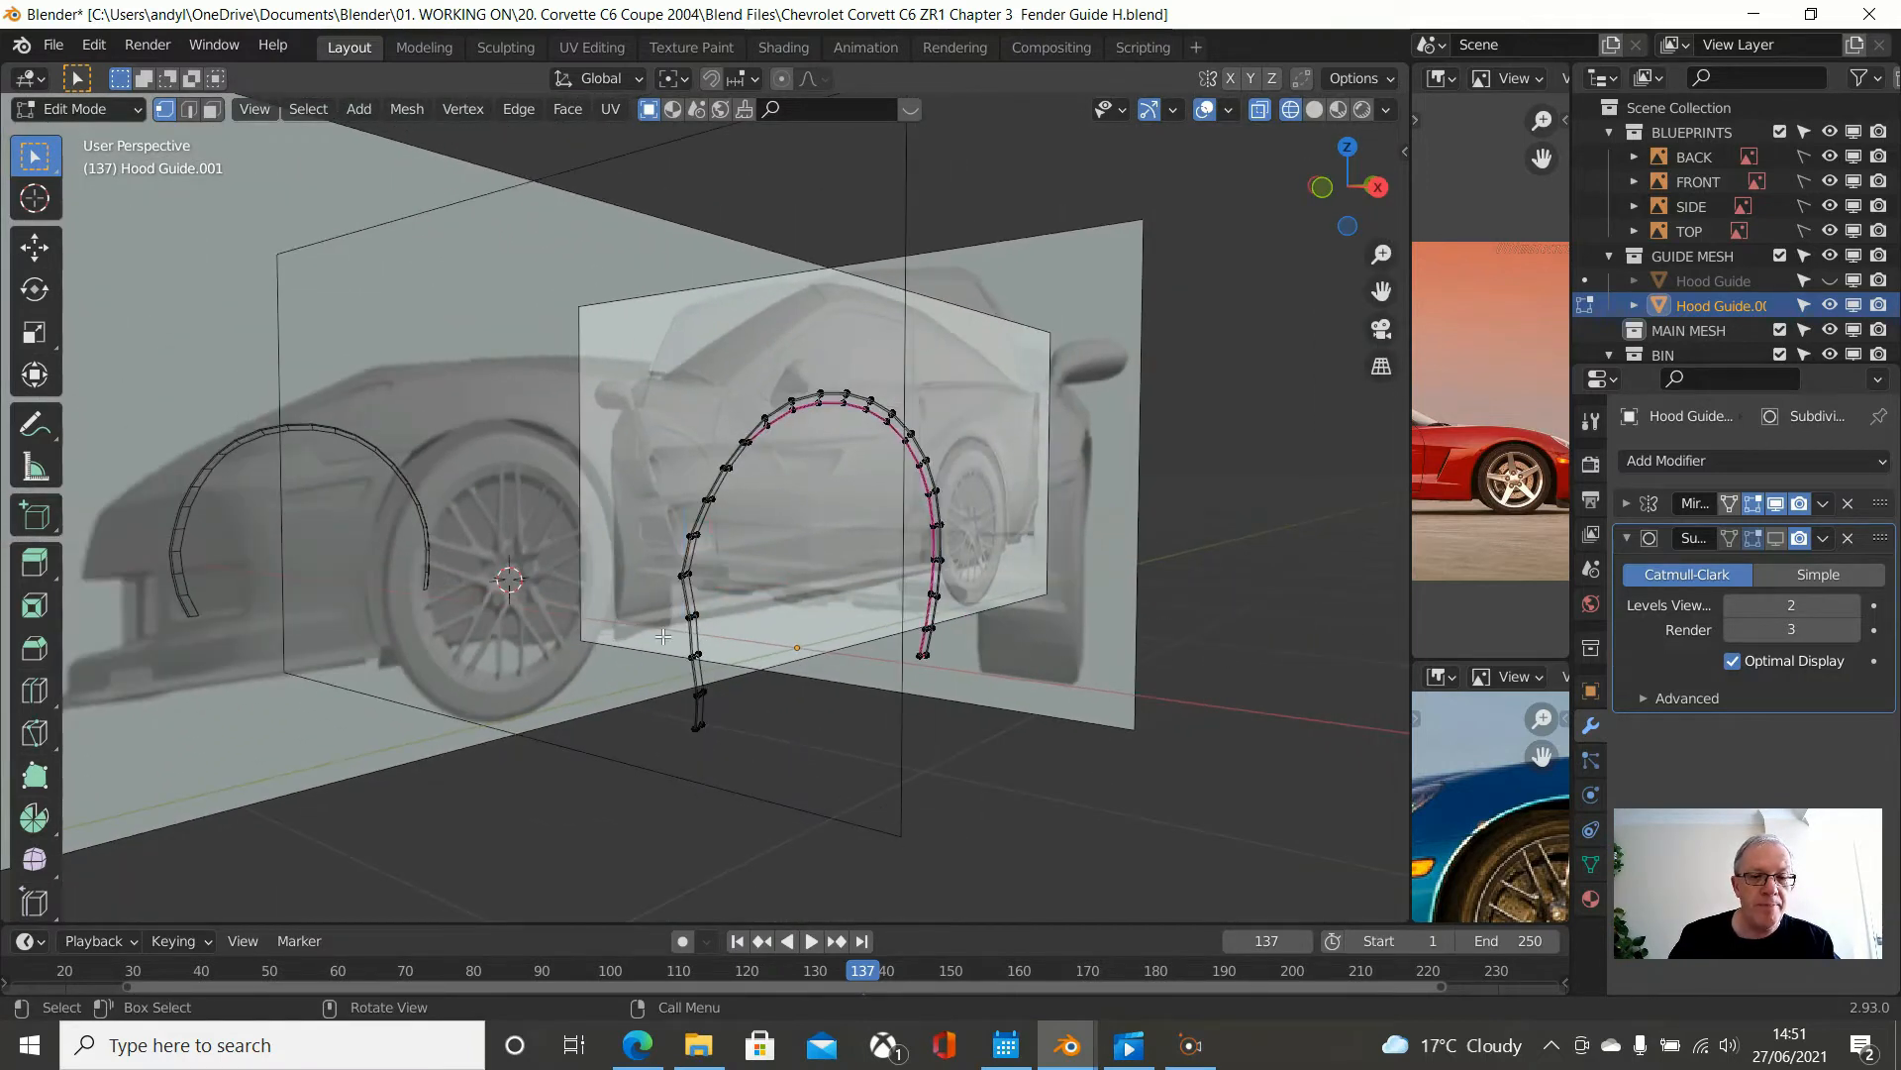
key(b)
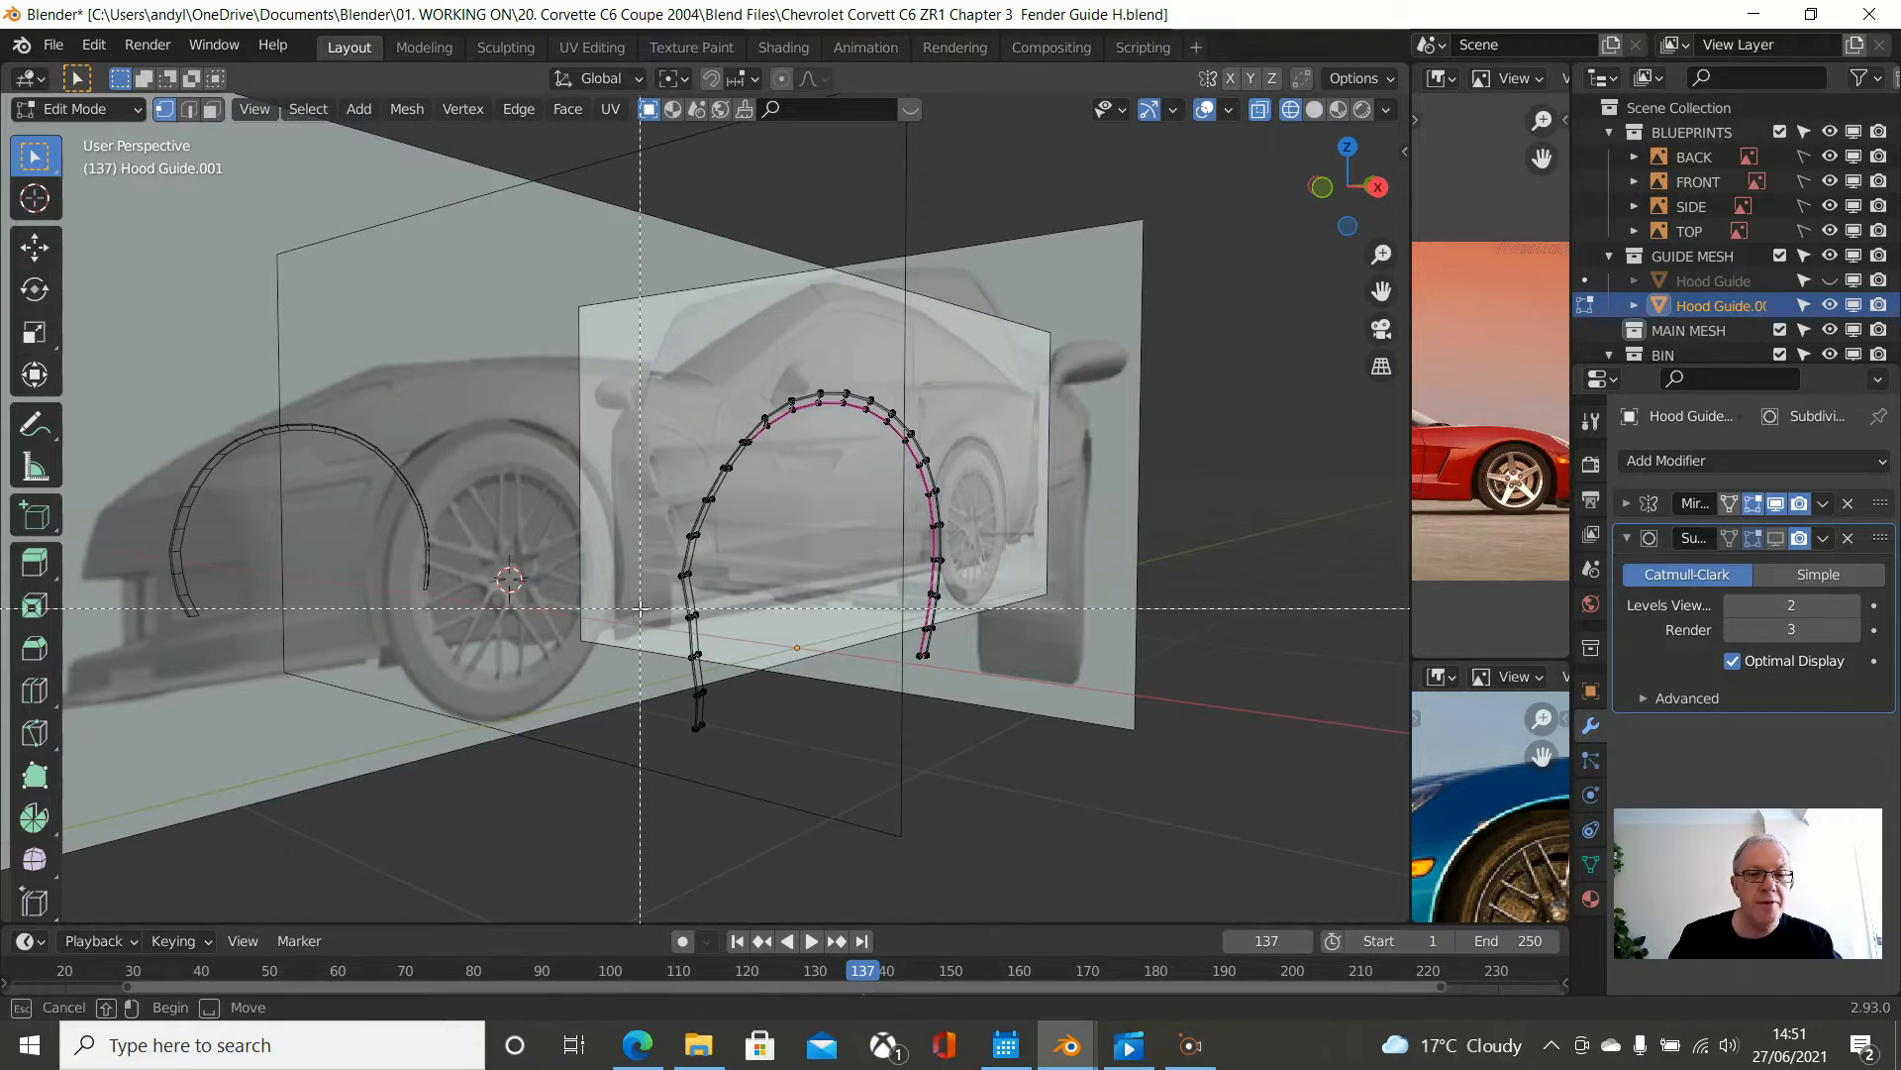
drag(641, 609, 808, 865)
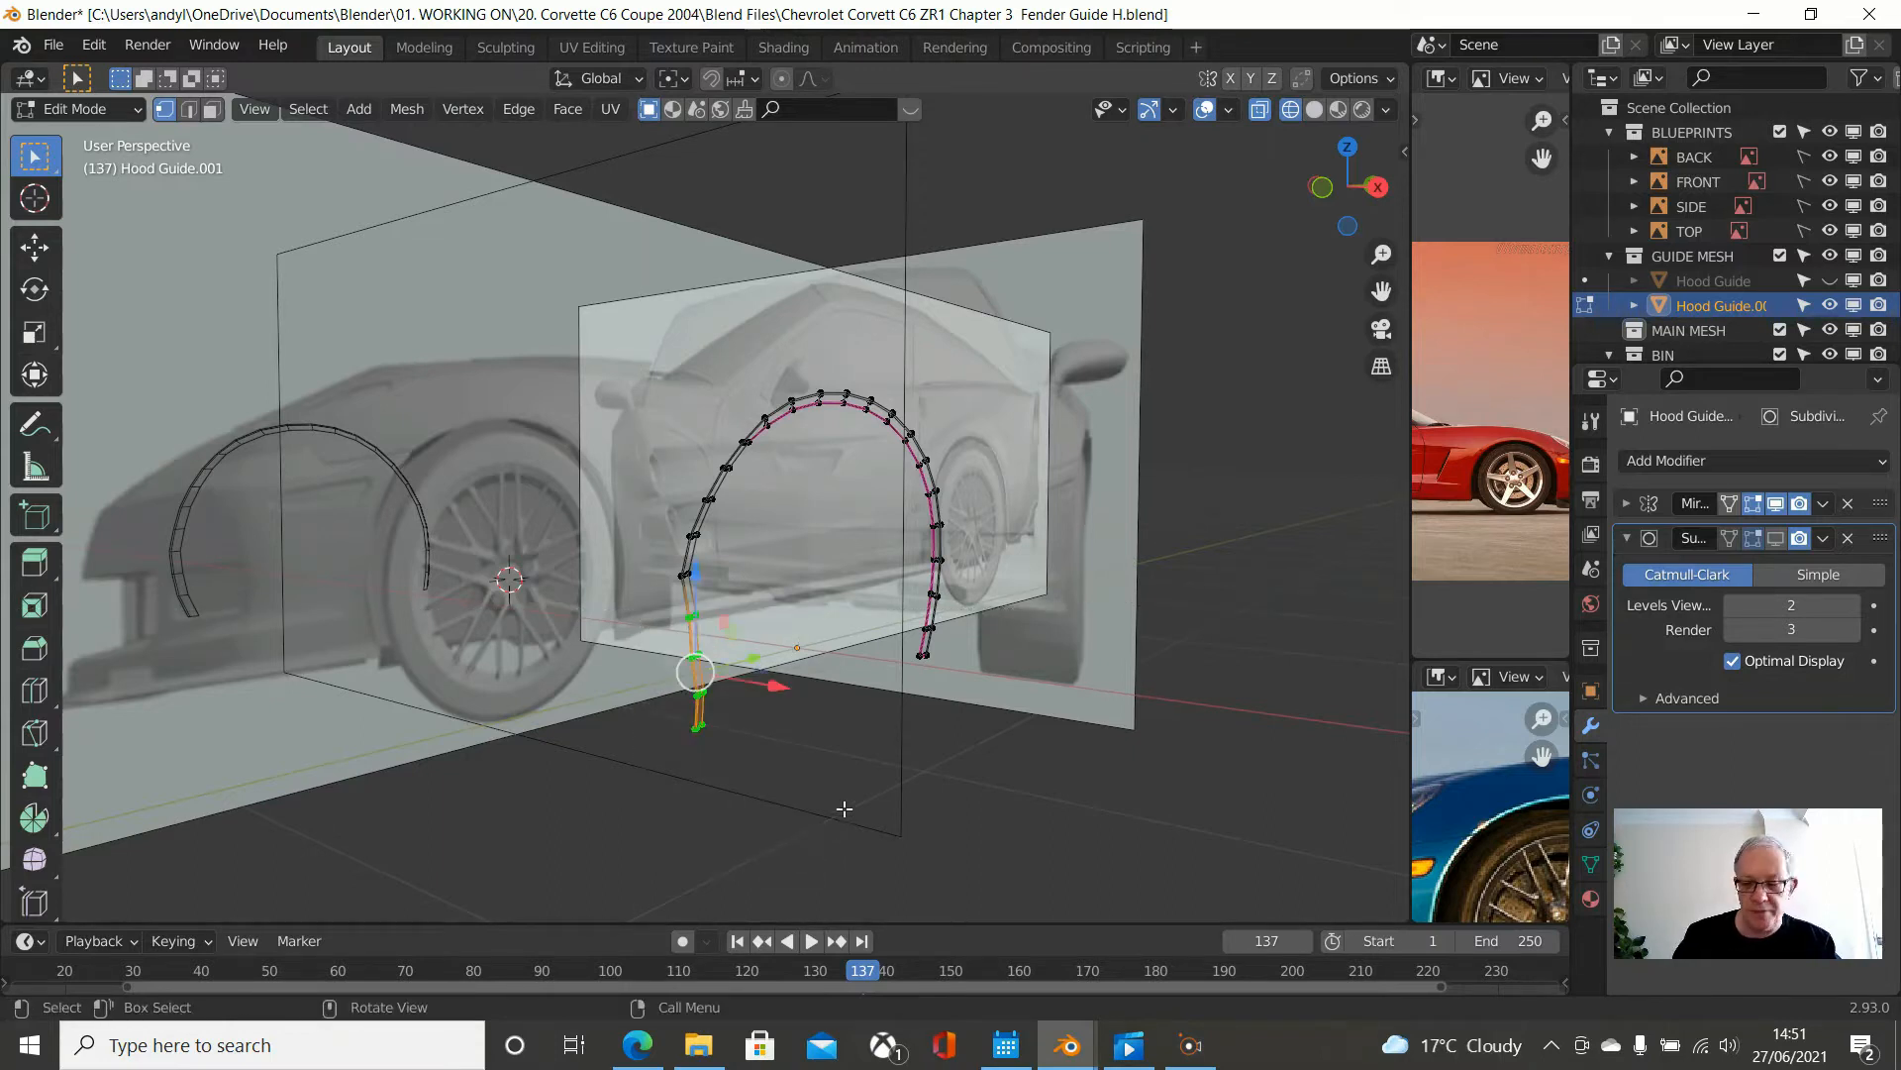
key(KP_3)
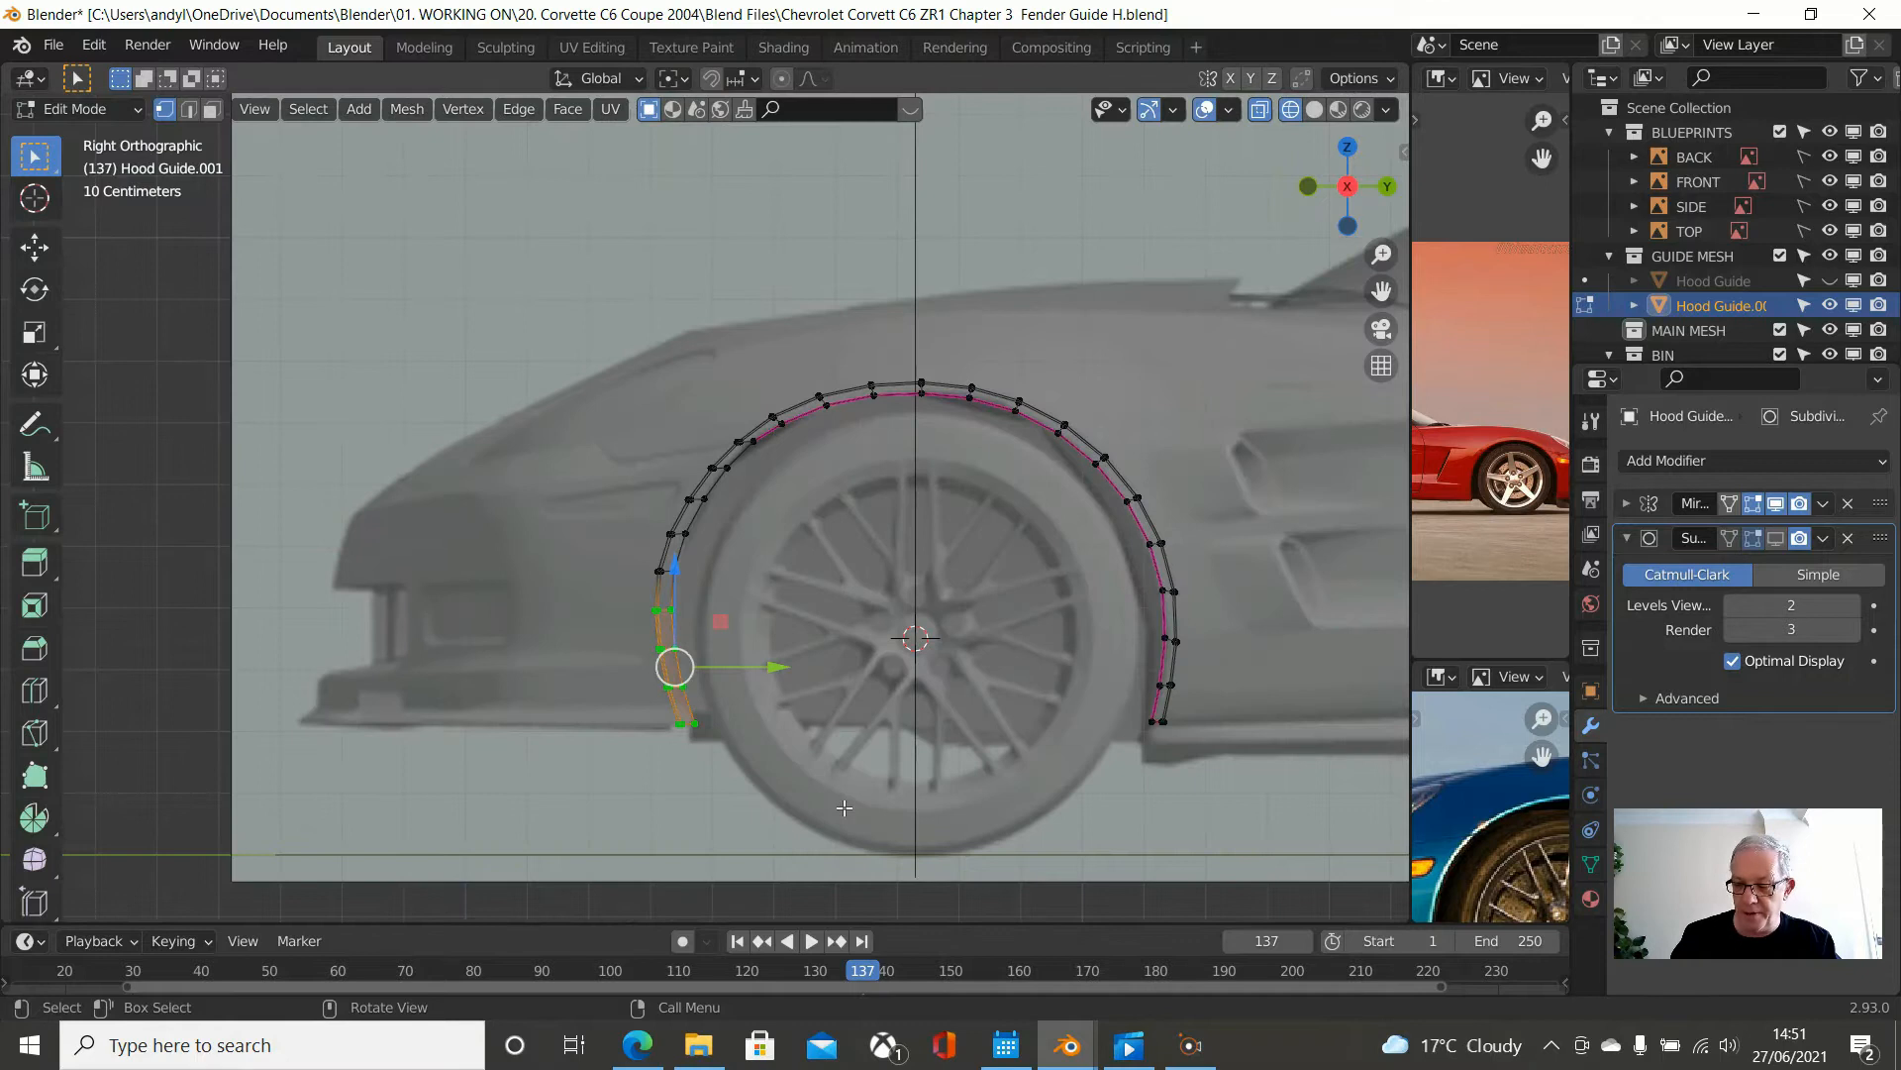
key(KP_1)
scroll(843, 808, up, 4)
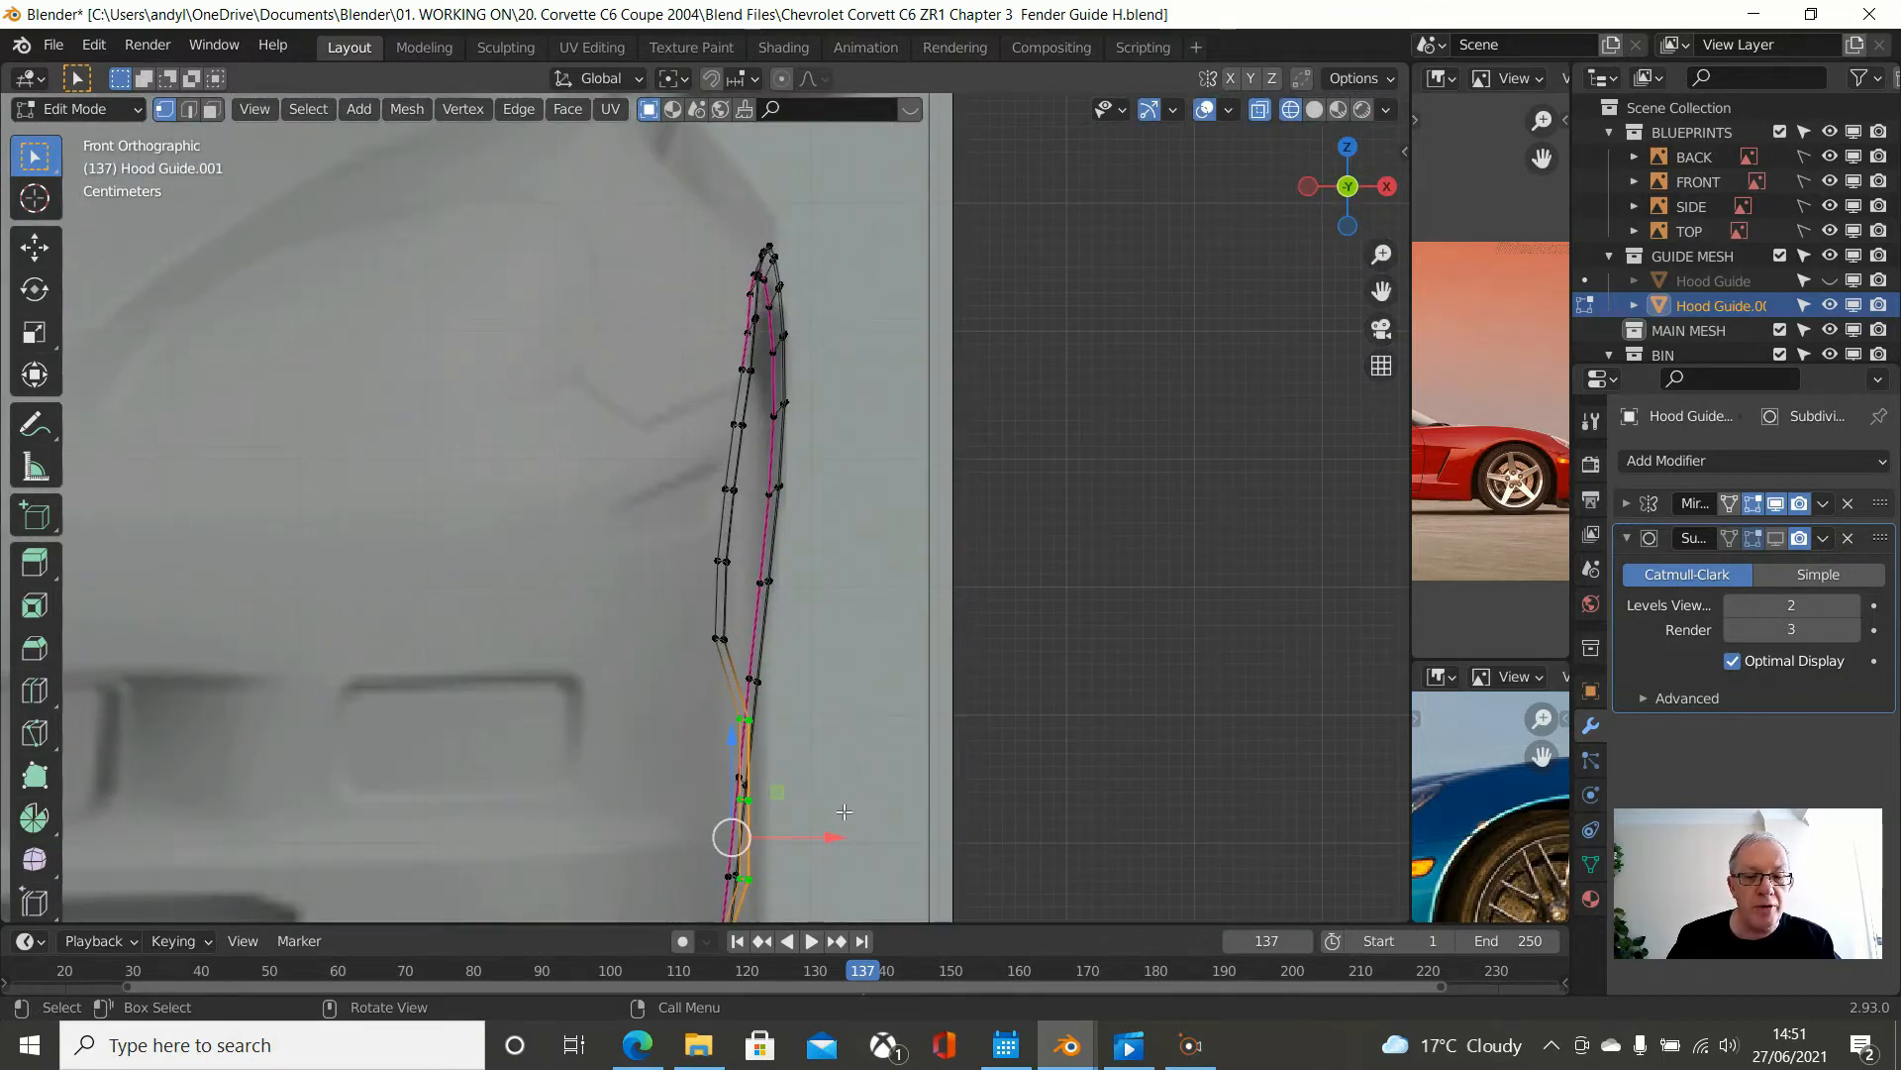
drag(832, 837, 799, 826)
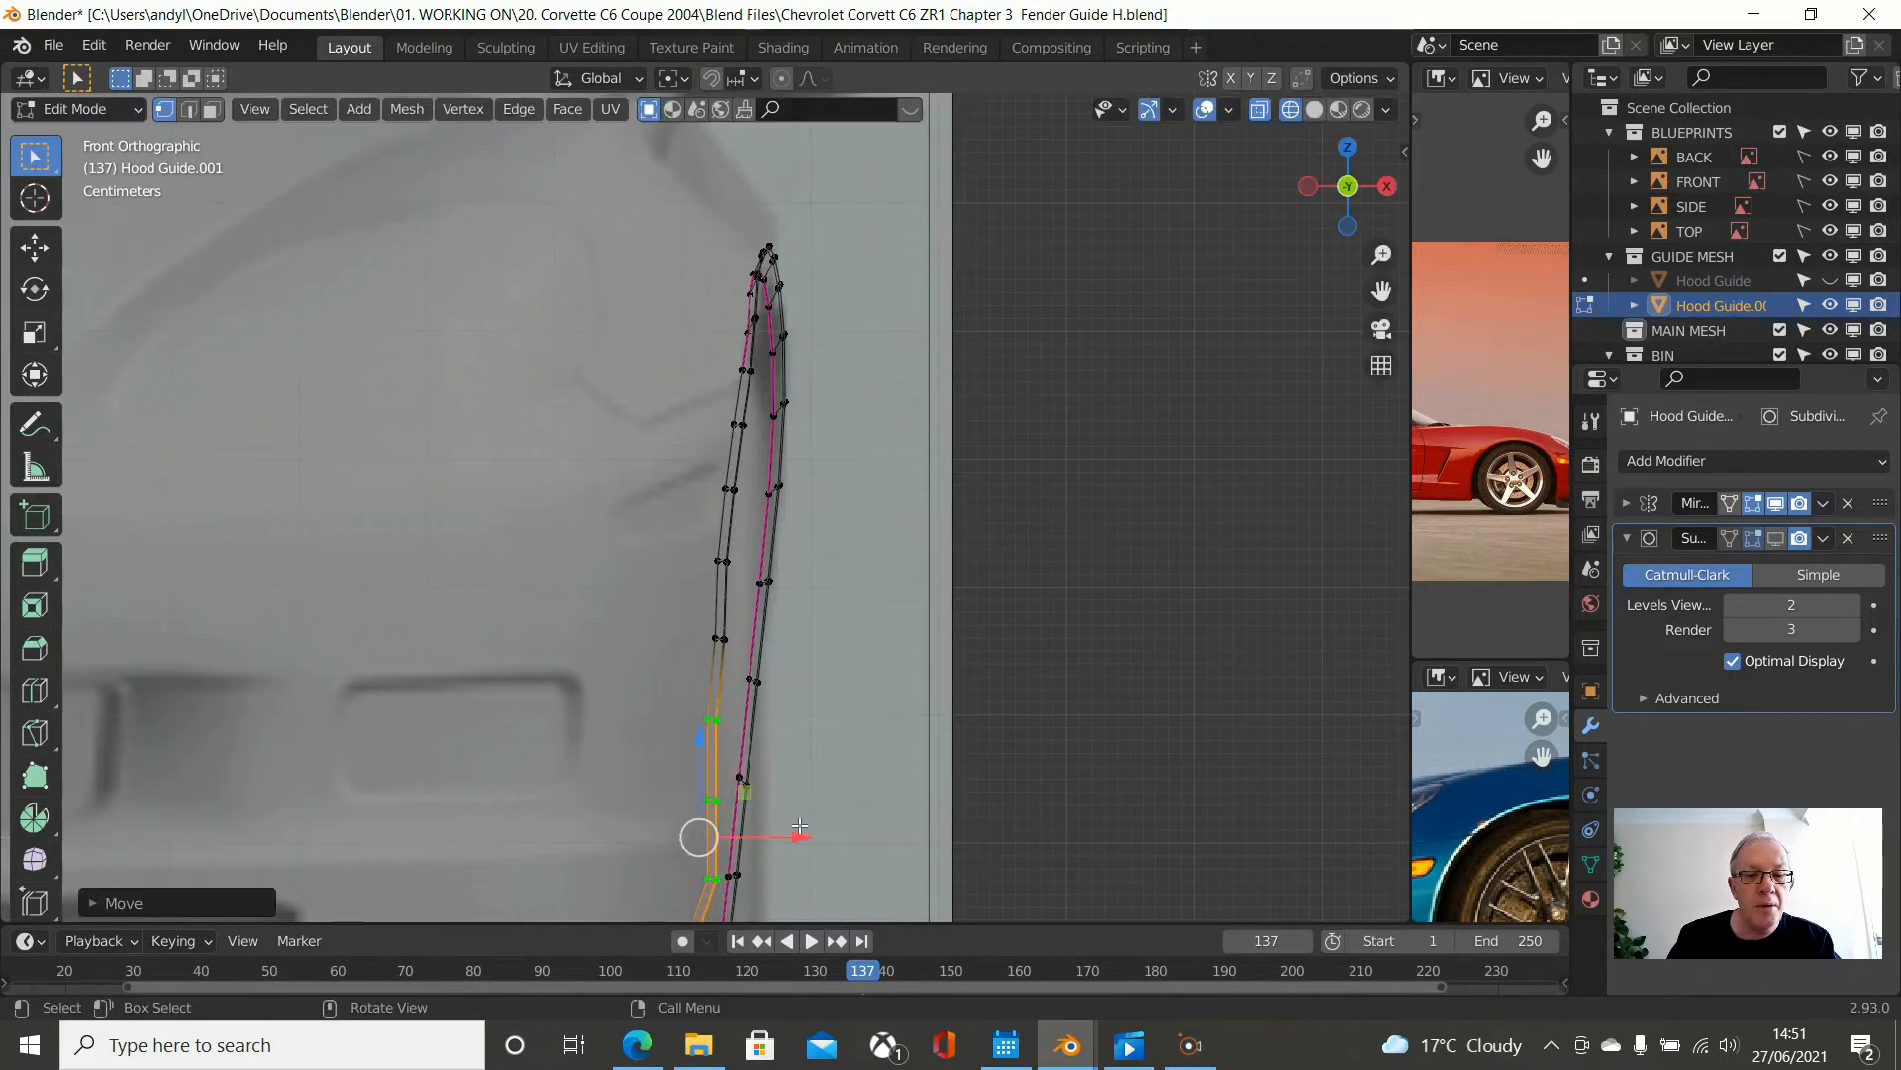
- Select only the lowest three cross rows of the front leg and move them about 0.0059 m further inward along X
key(b)
drag(644, 657, 816, 788)
scroll(876, 681, up, 3)
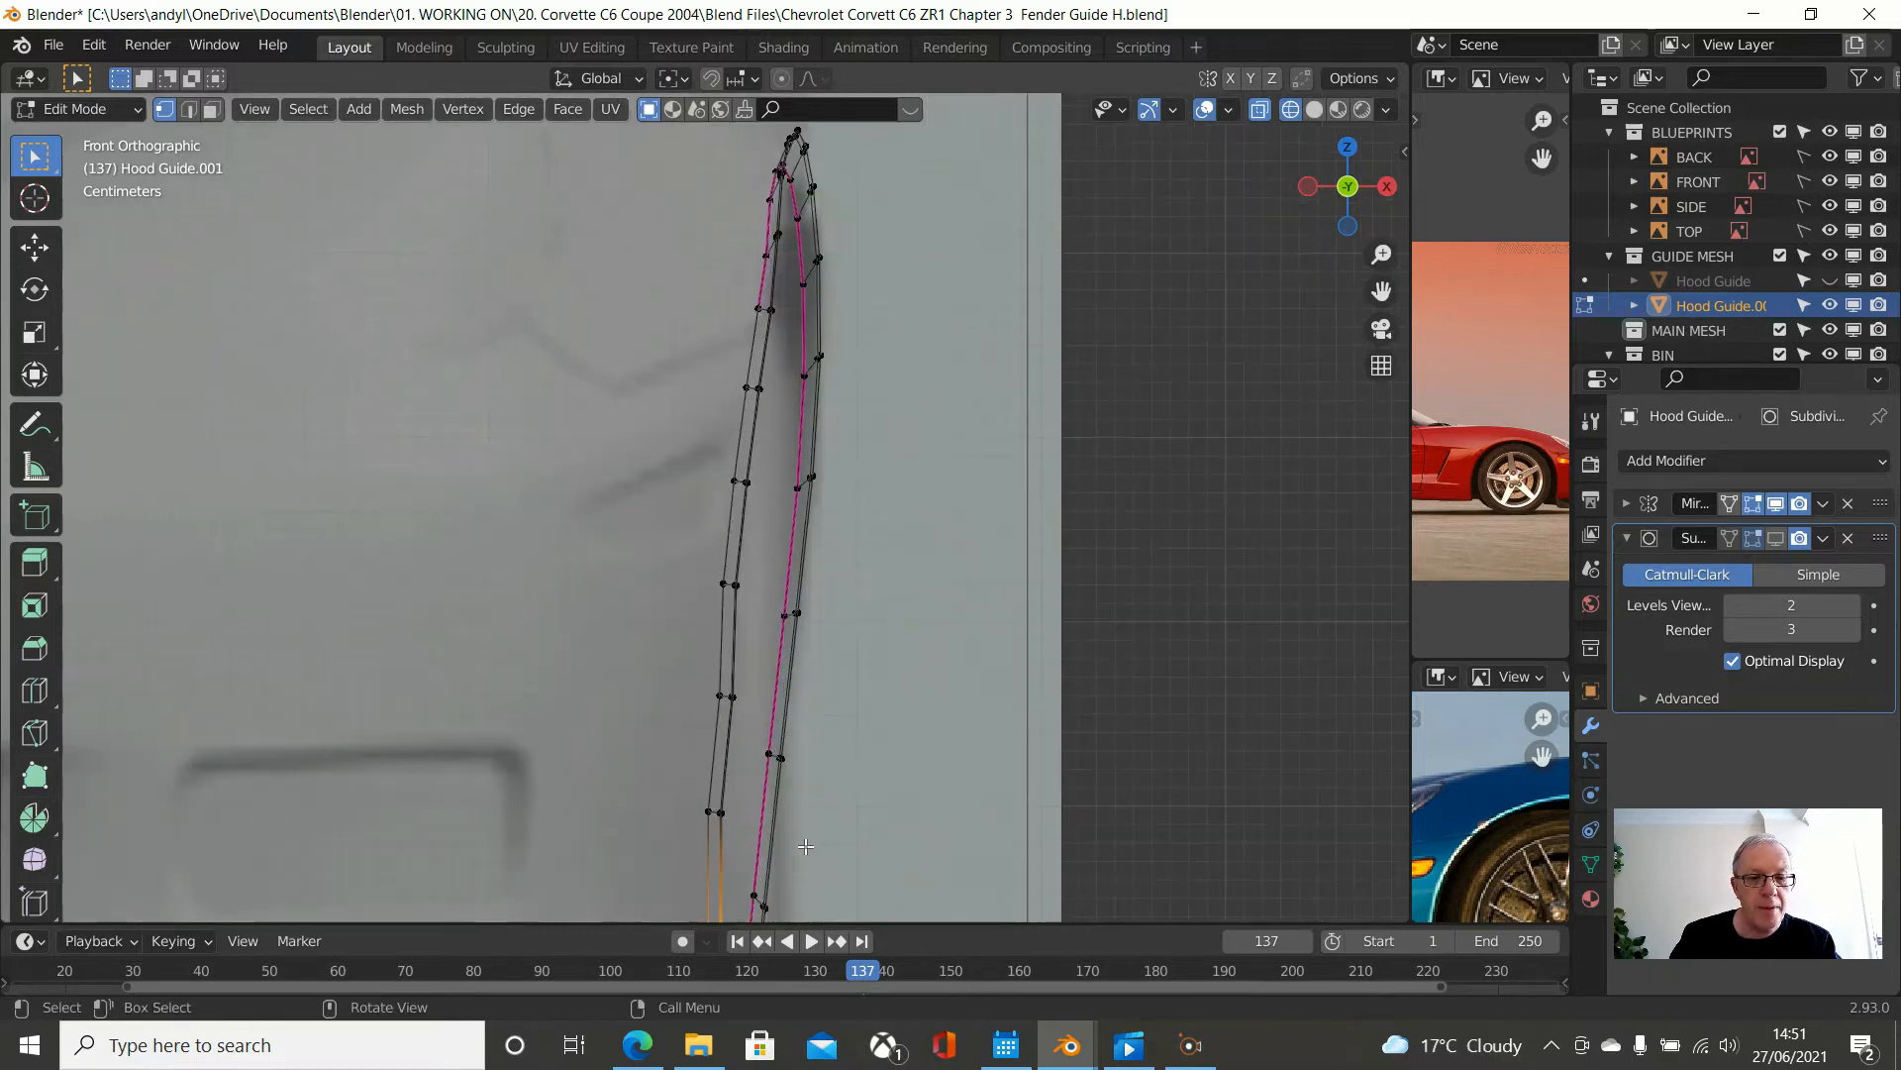
shift+middle_drag(877, 682, 910, 539)
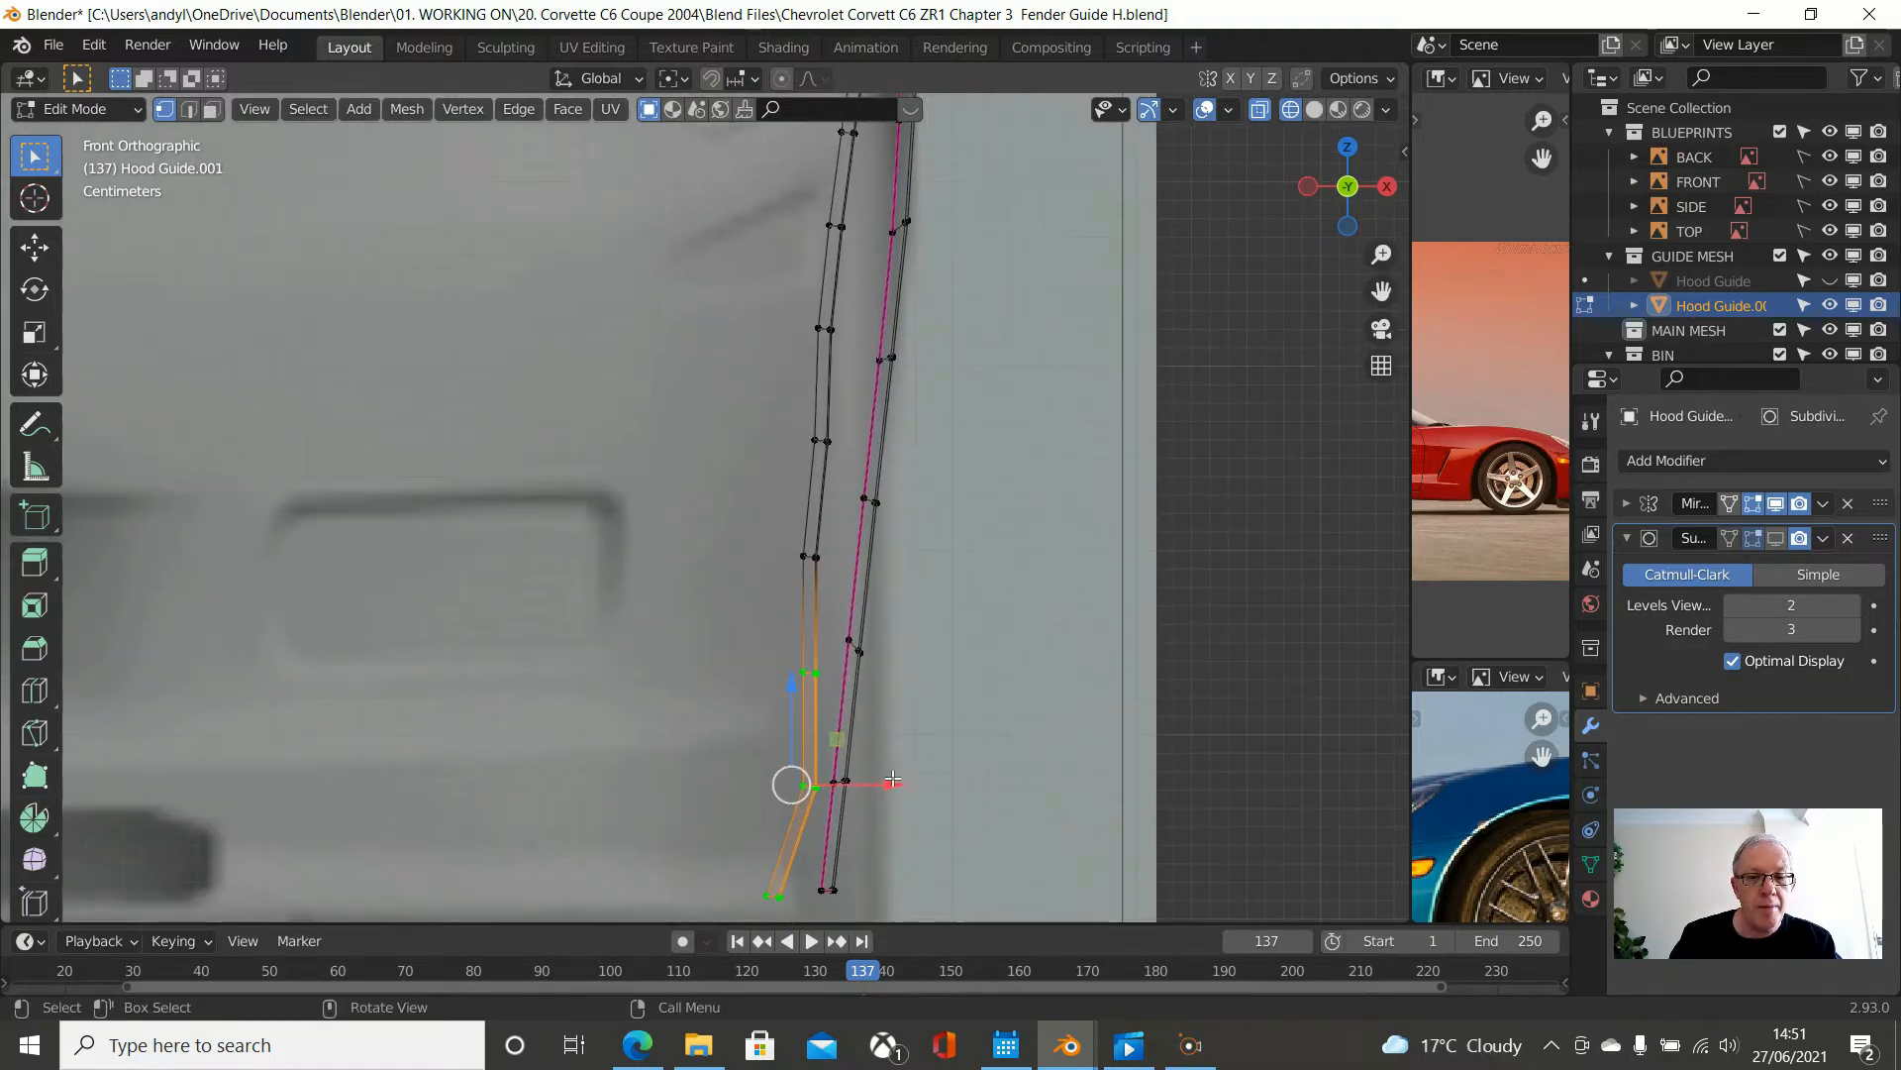
drag(895, 780, 877, 785)
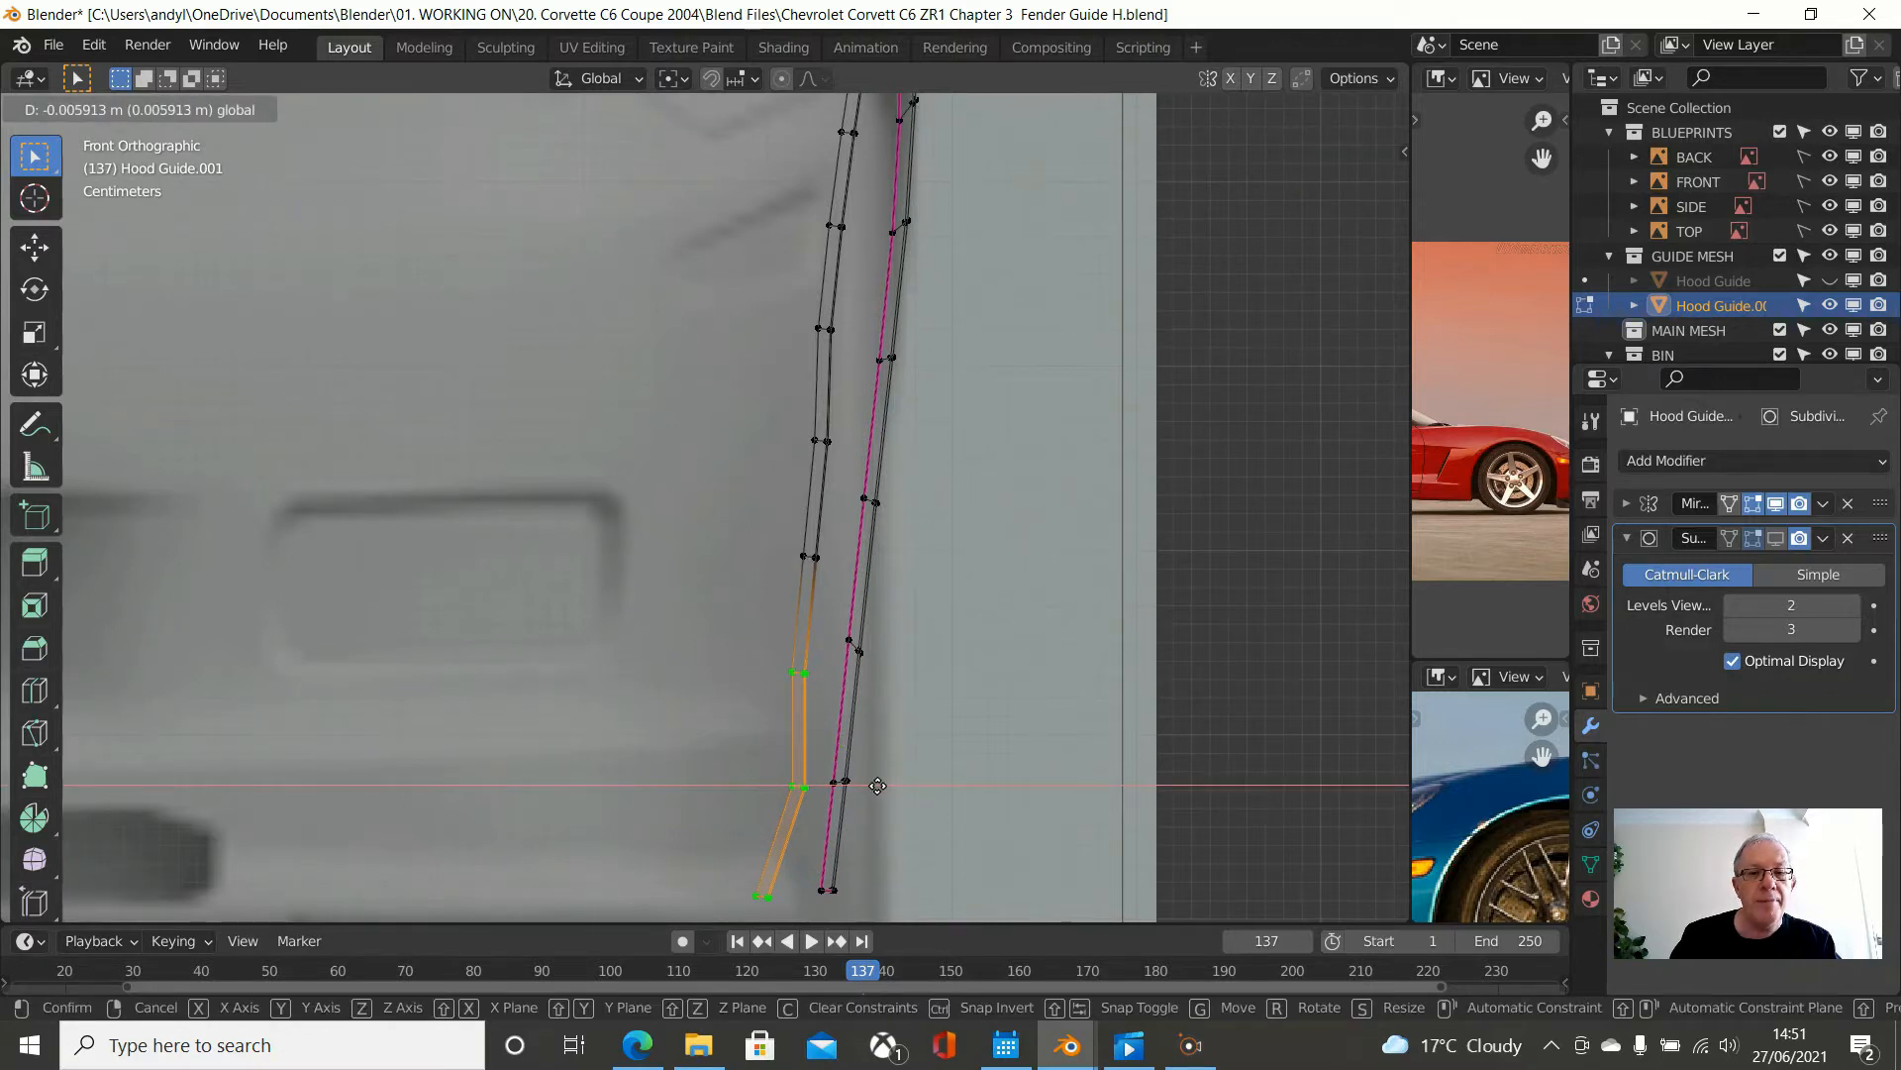
drag(877, 785, 877, 786)
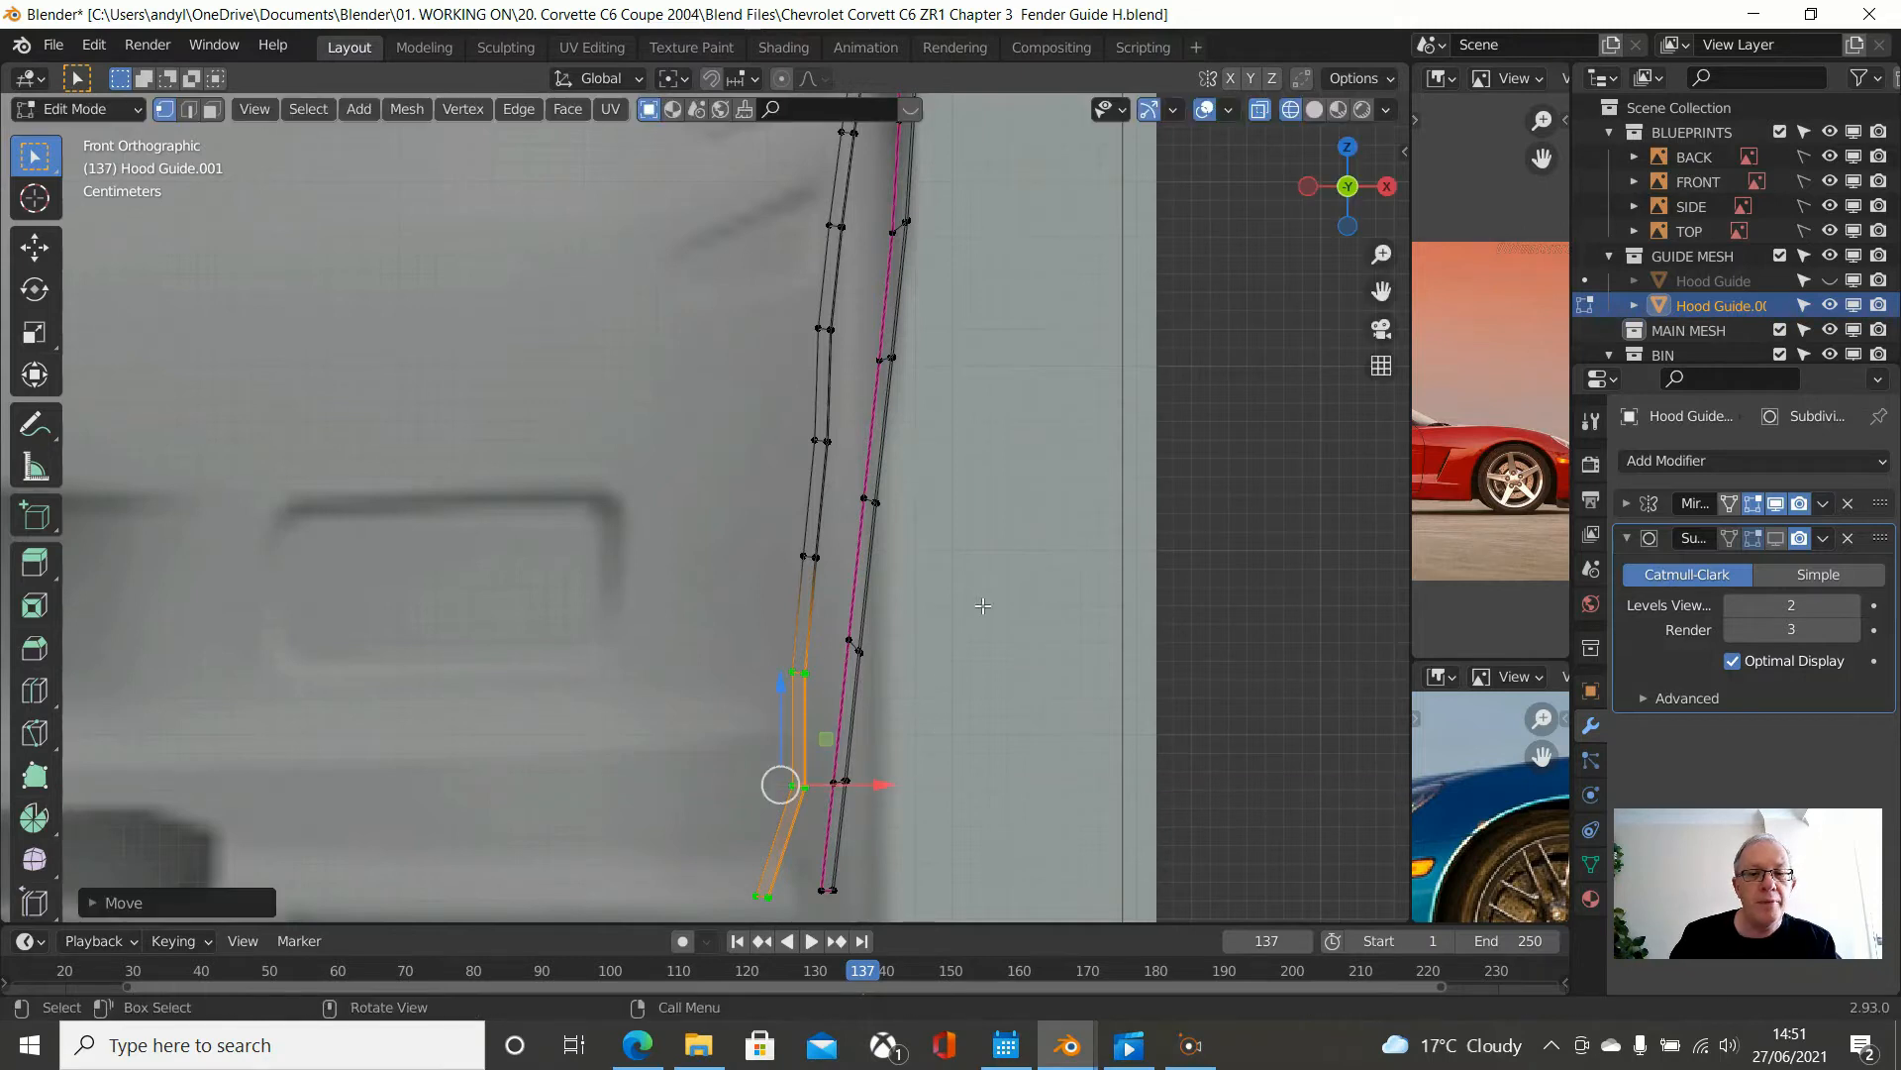
click(983, 605)
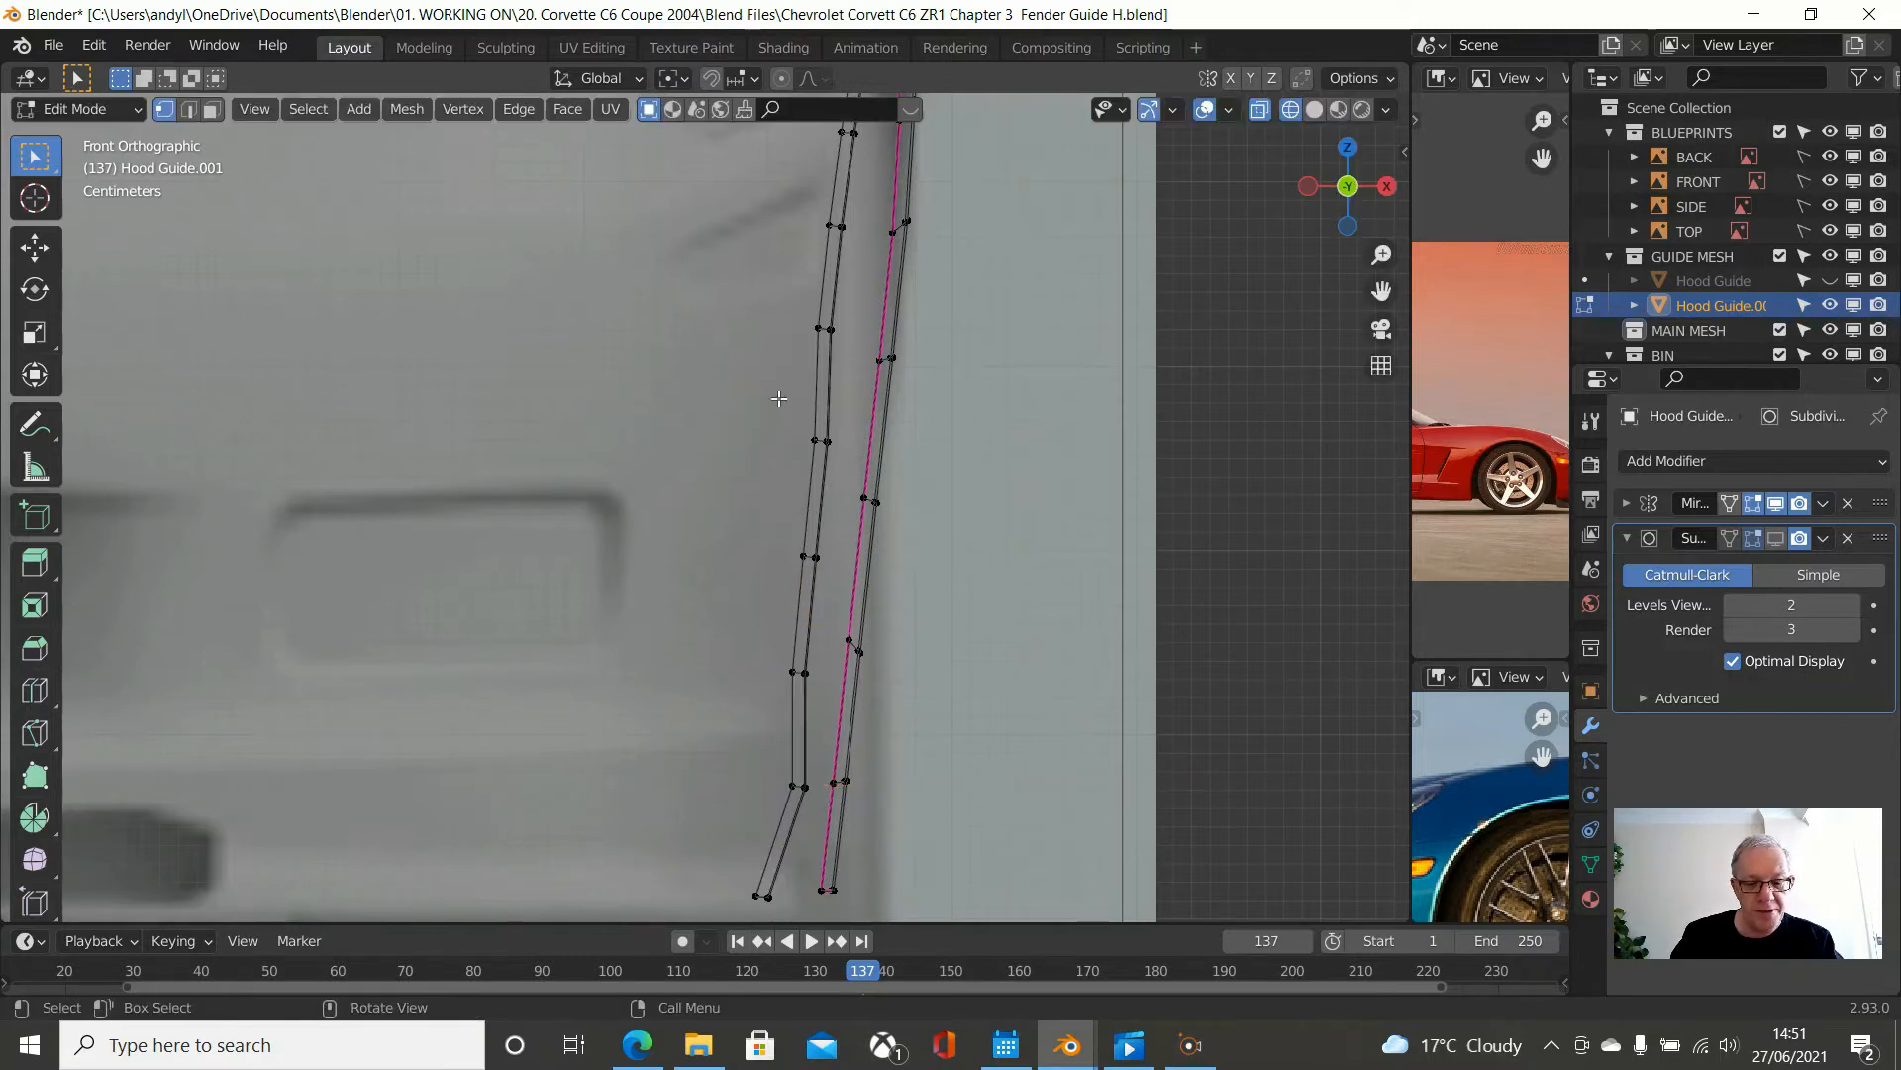
- Nudge the fifth cross row from the front leg's lower end slightly inward along X to smooth the edge line
click(815, 441)
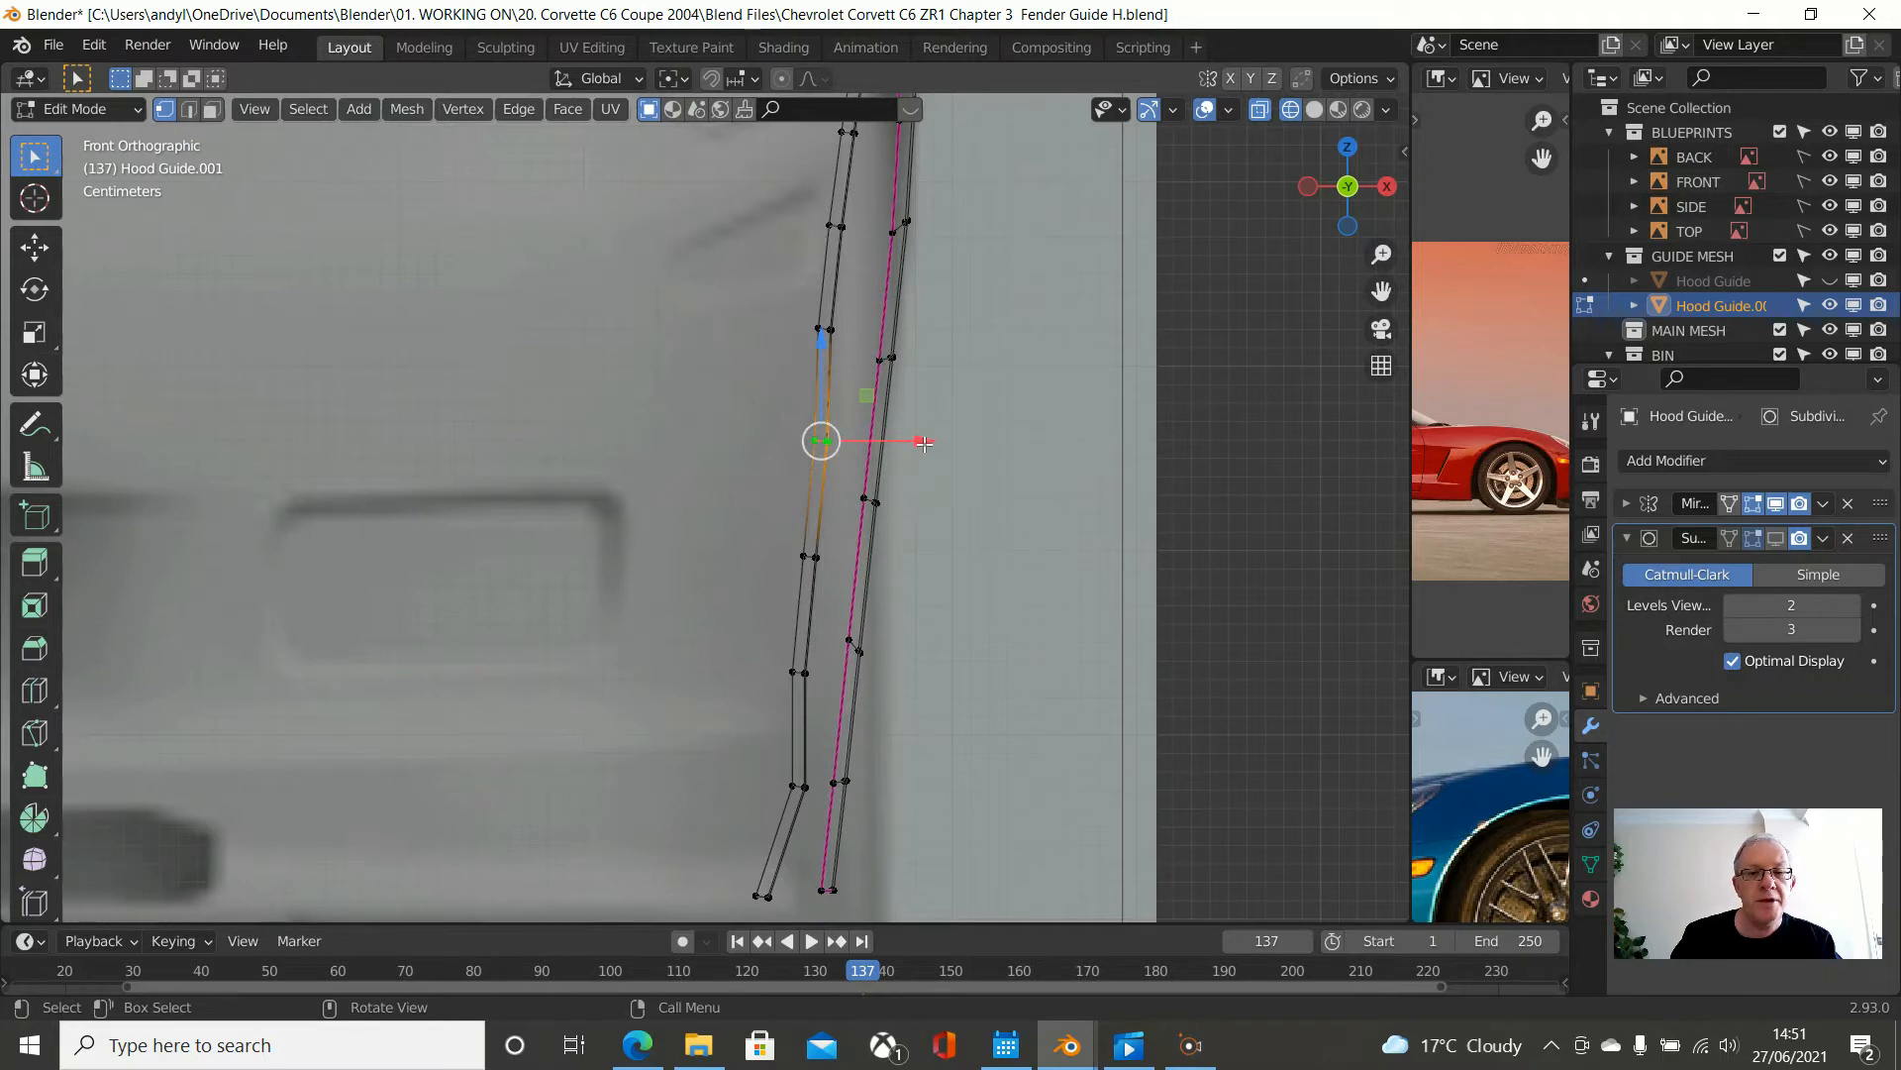
drag(923, 443, 918, 452)
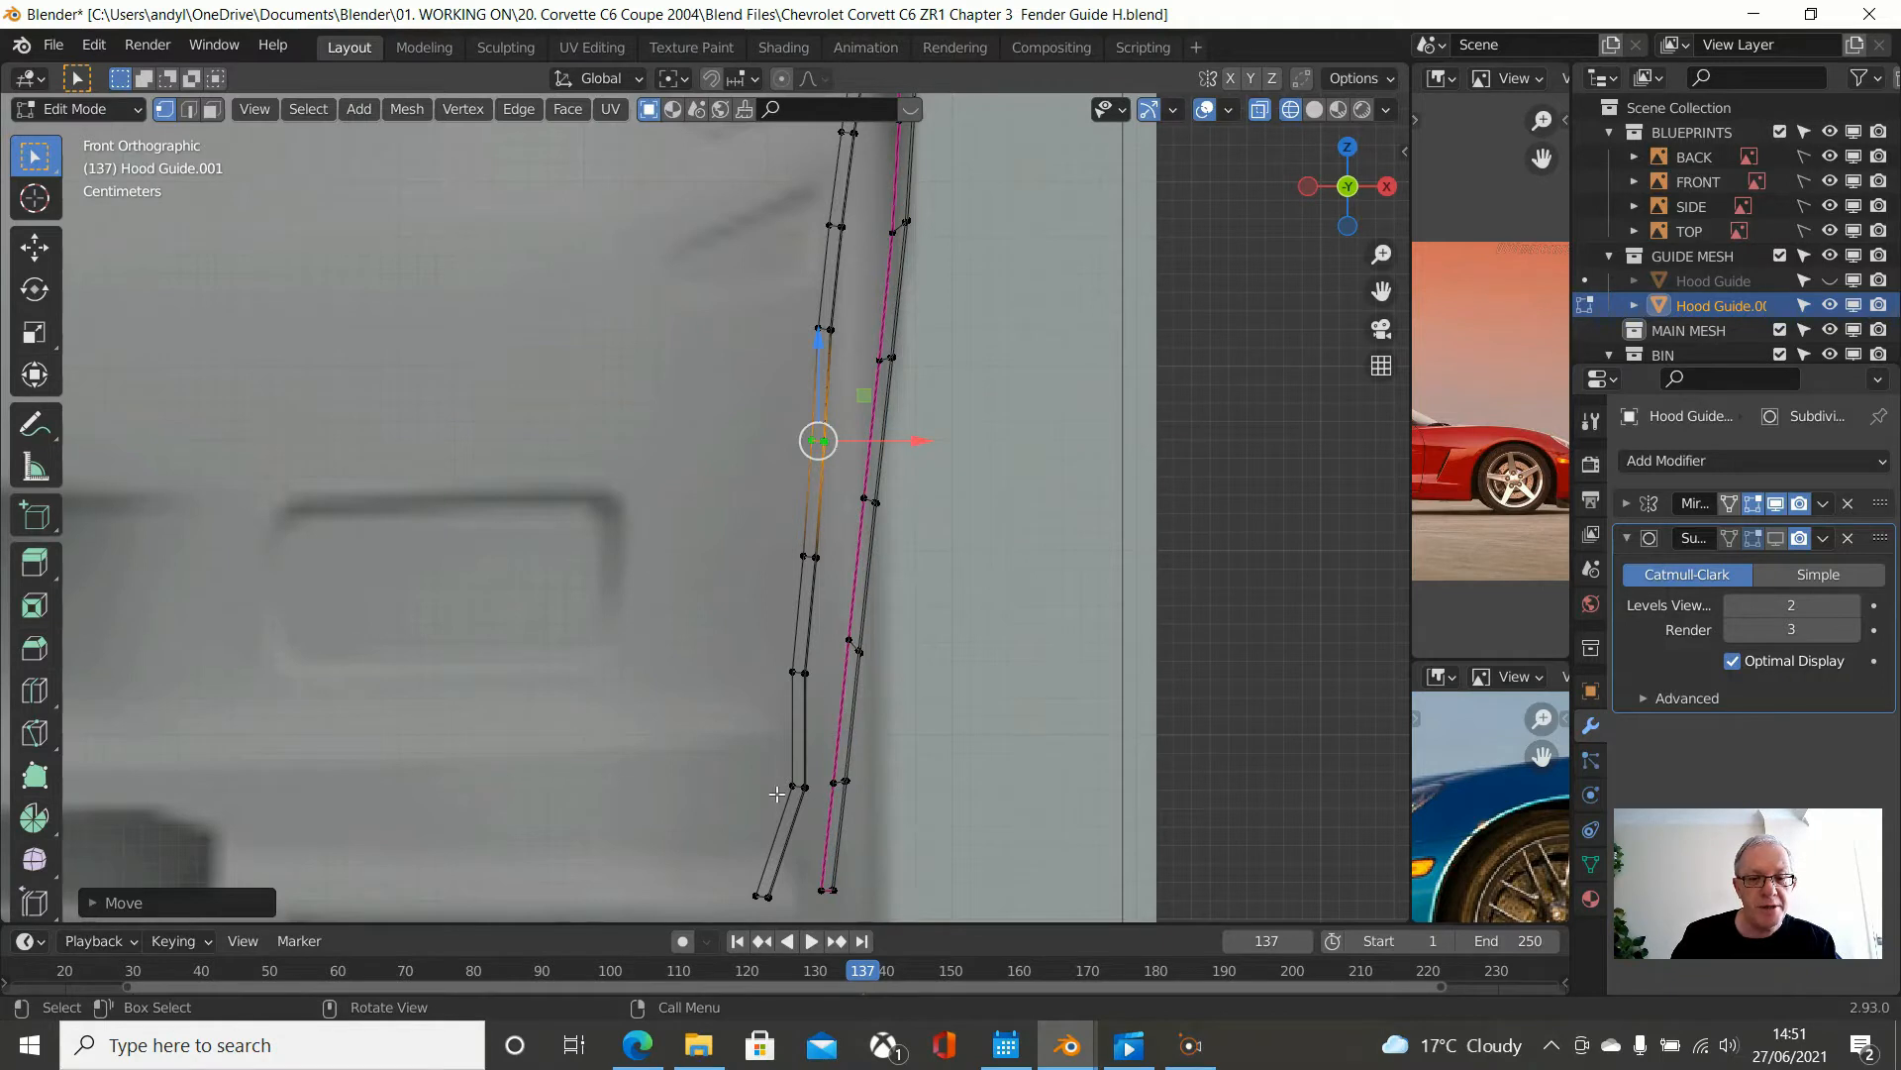
scroll(863, 770, down, 1)
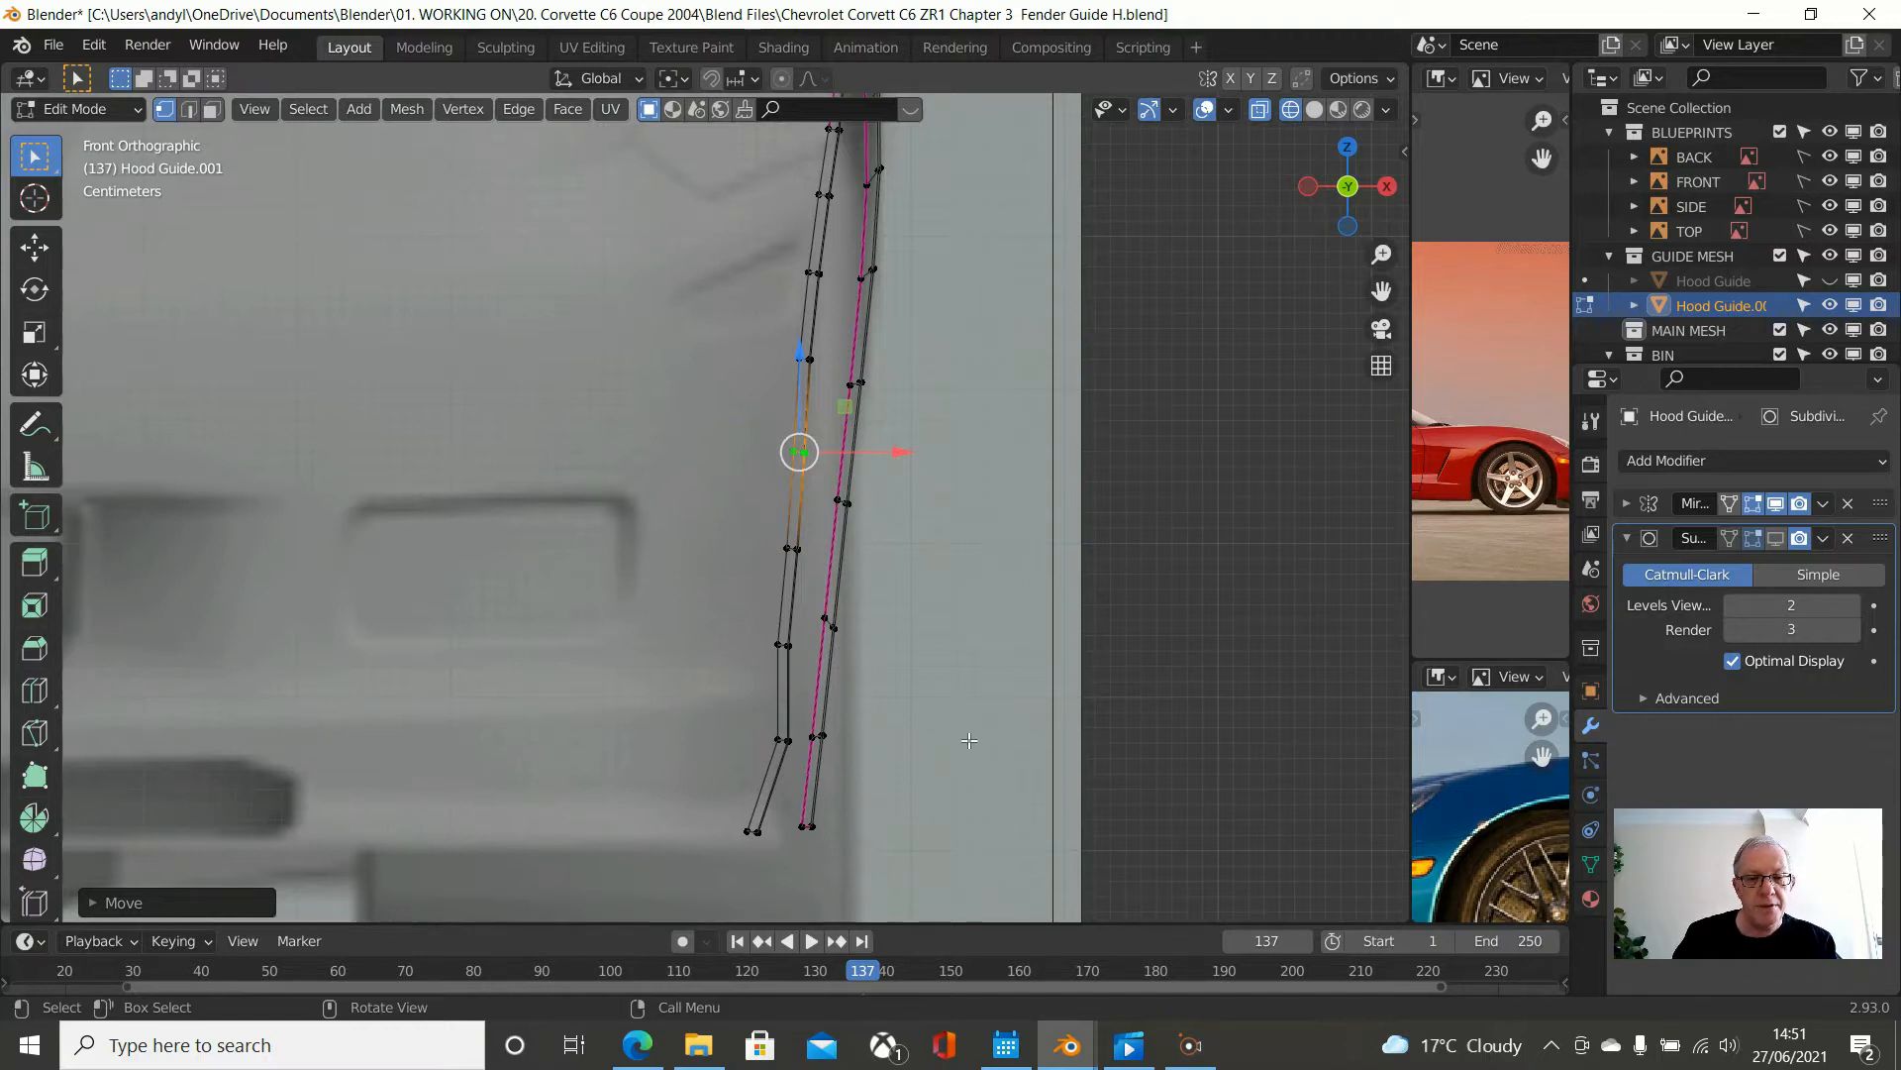
- Select the second-lowest cross row of the front leg and shift it slightly inward along X to straighten the line
click(777, 734)
shift+middle_drag(970, 759, 987, 587)
click(1012, 656)
key(b)
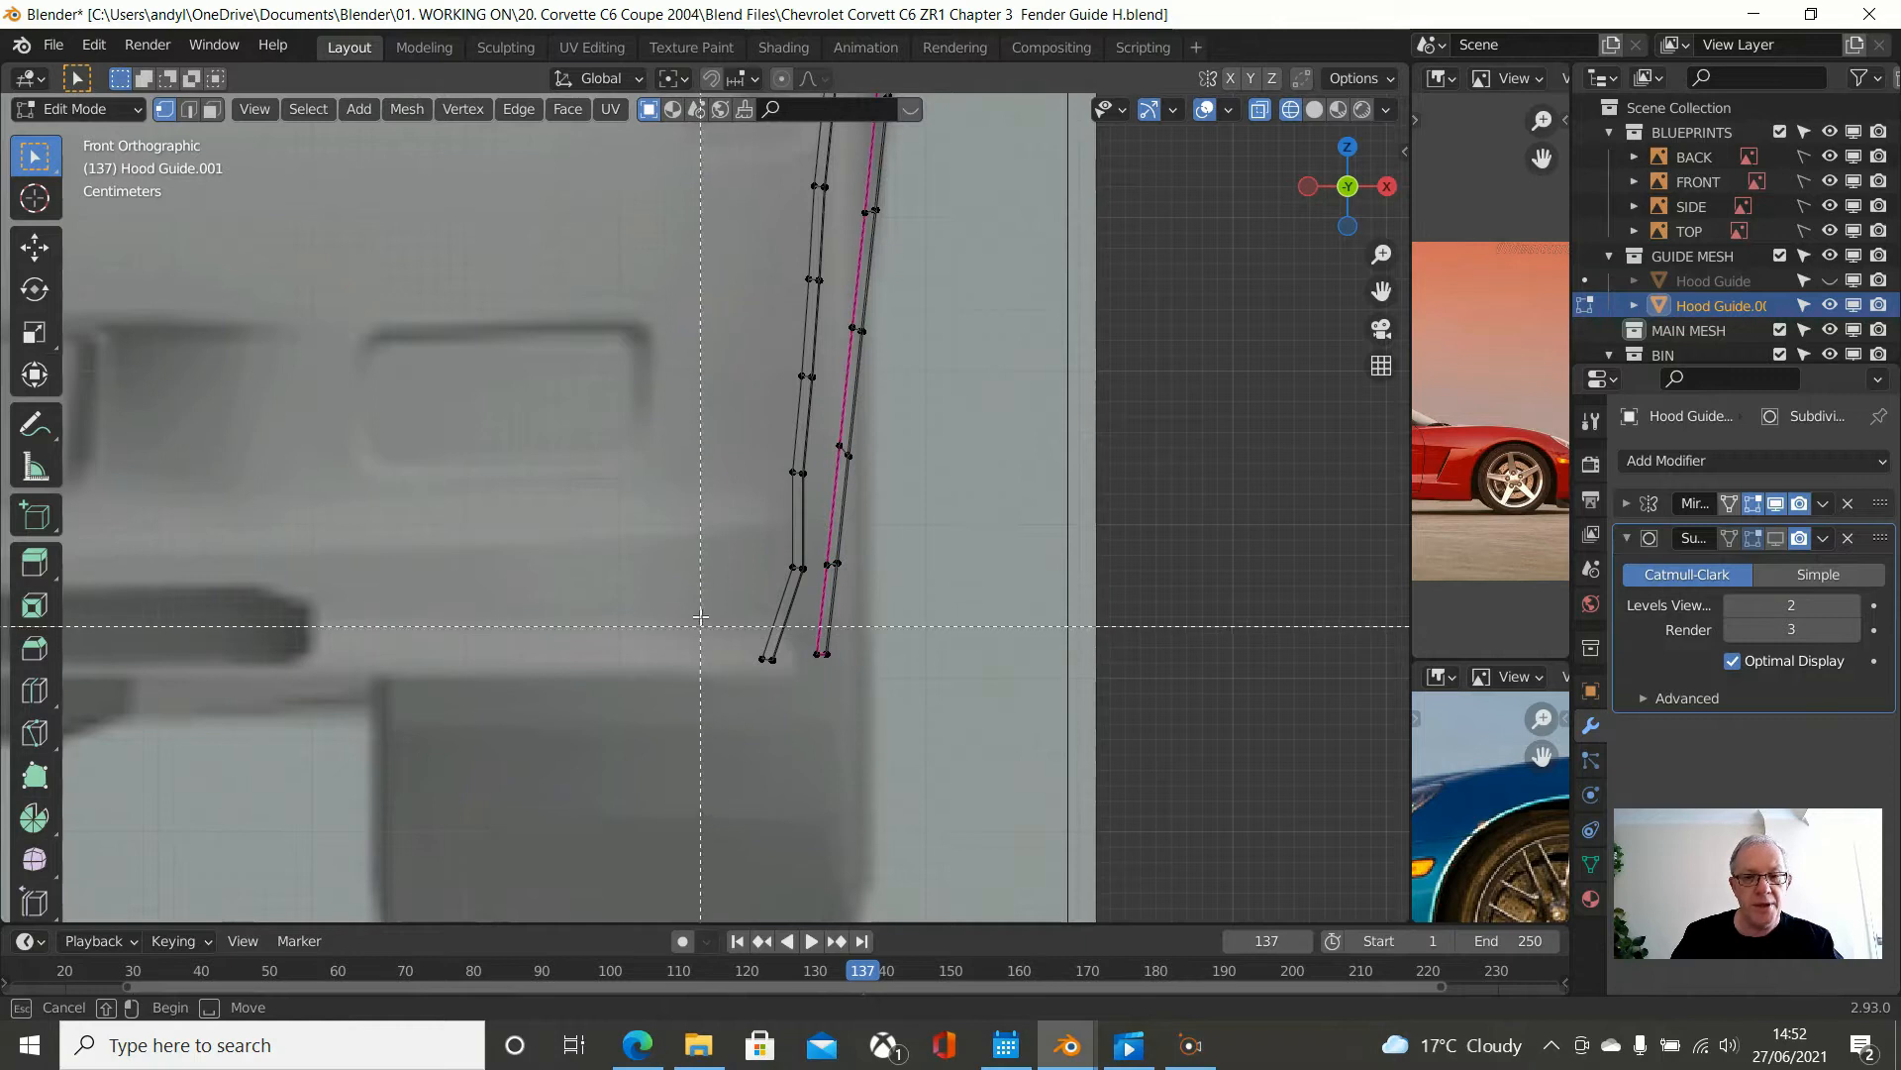
drag(719, 537, 863, 574)
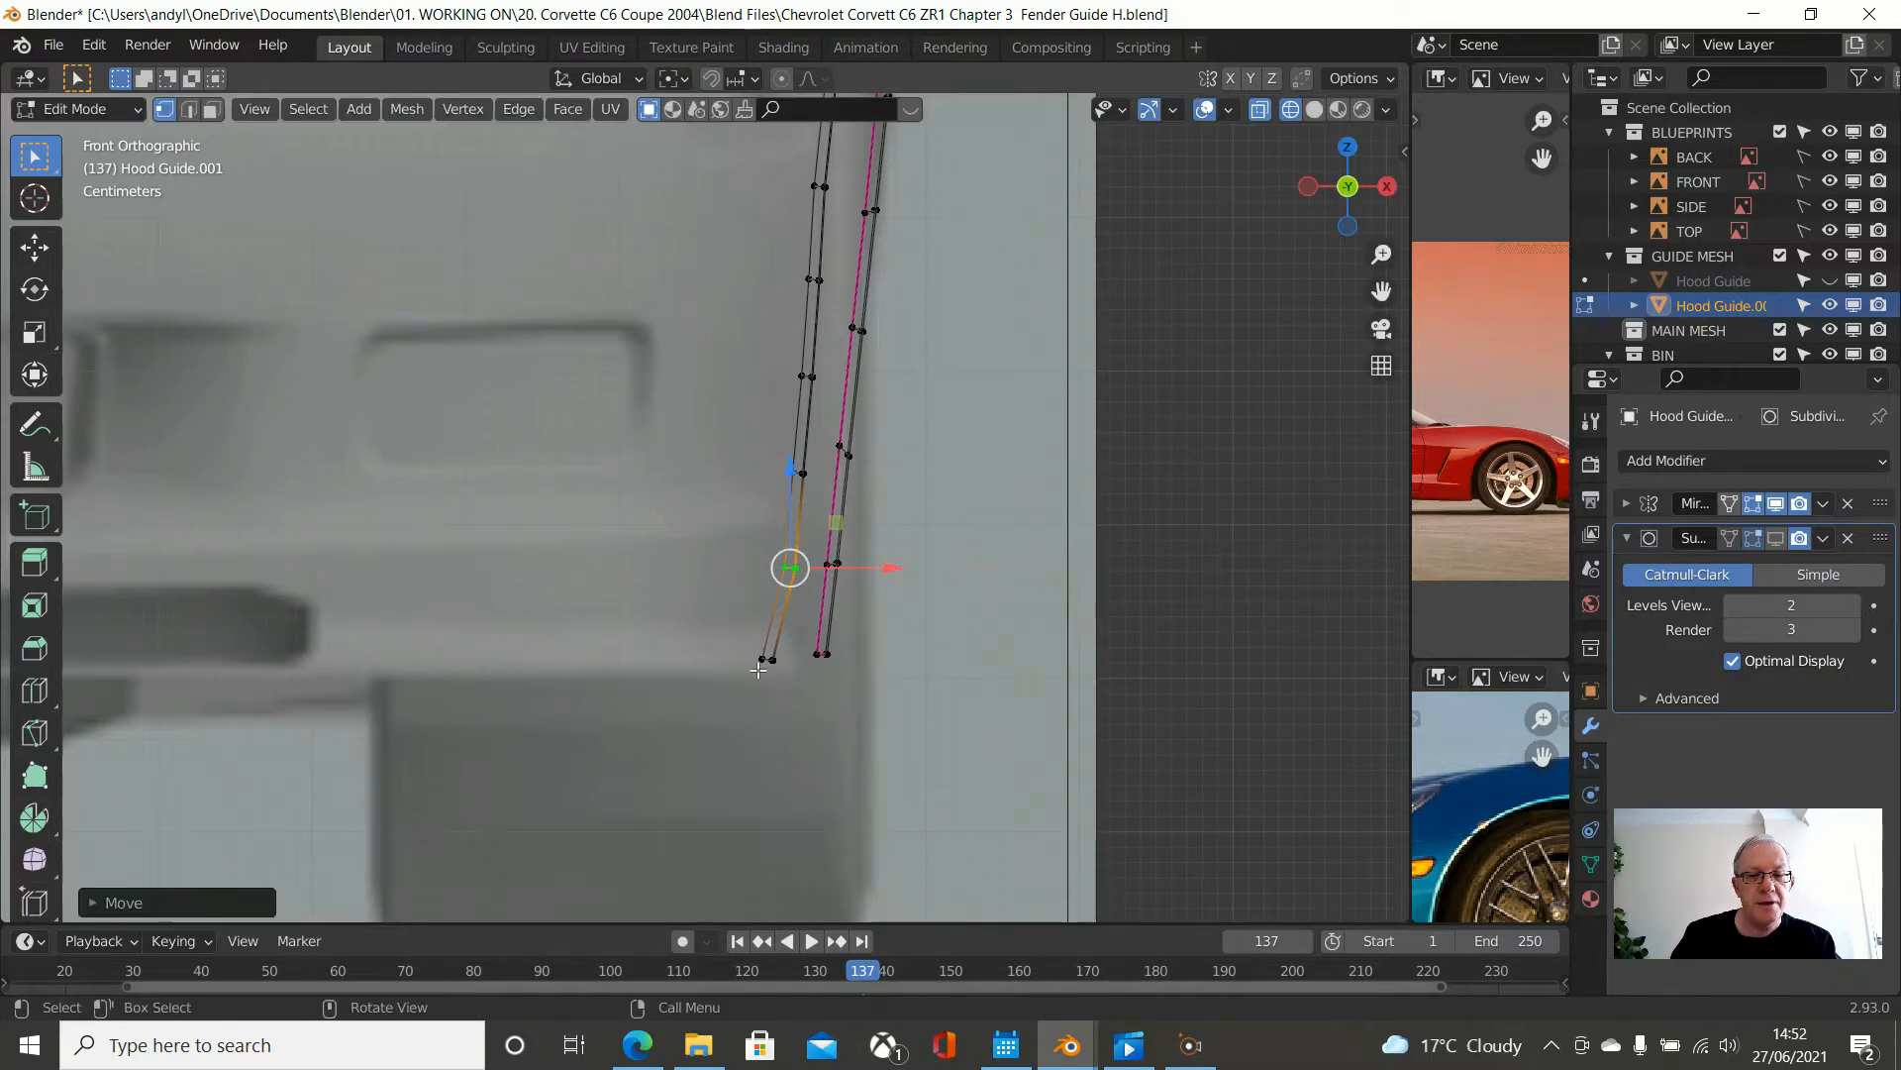
- Select the cross row at the front leg's lower end and move it about 0.0077 m outward along X
click(728, 640)
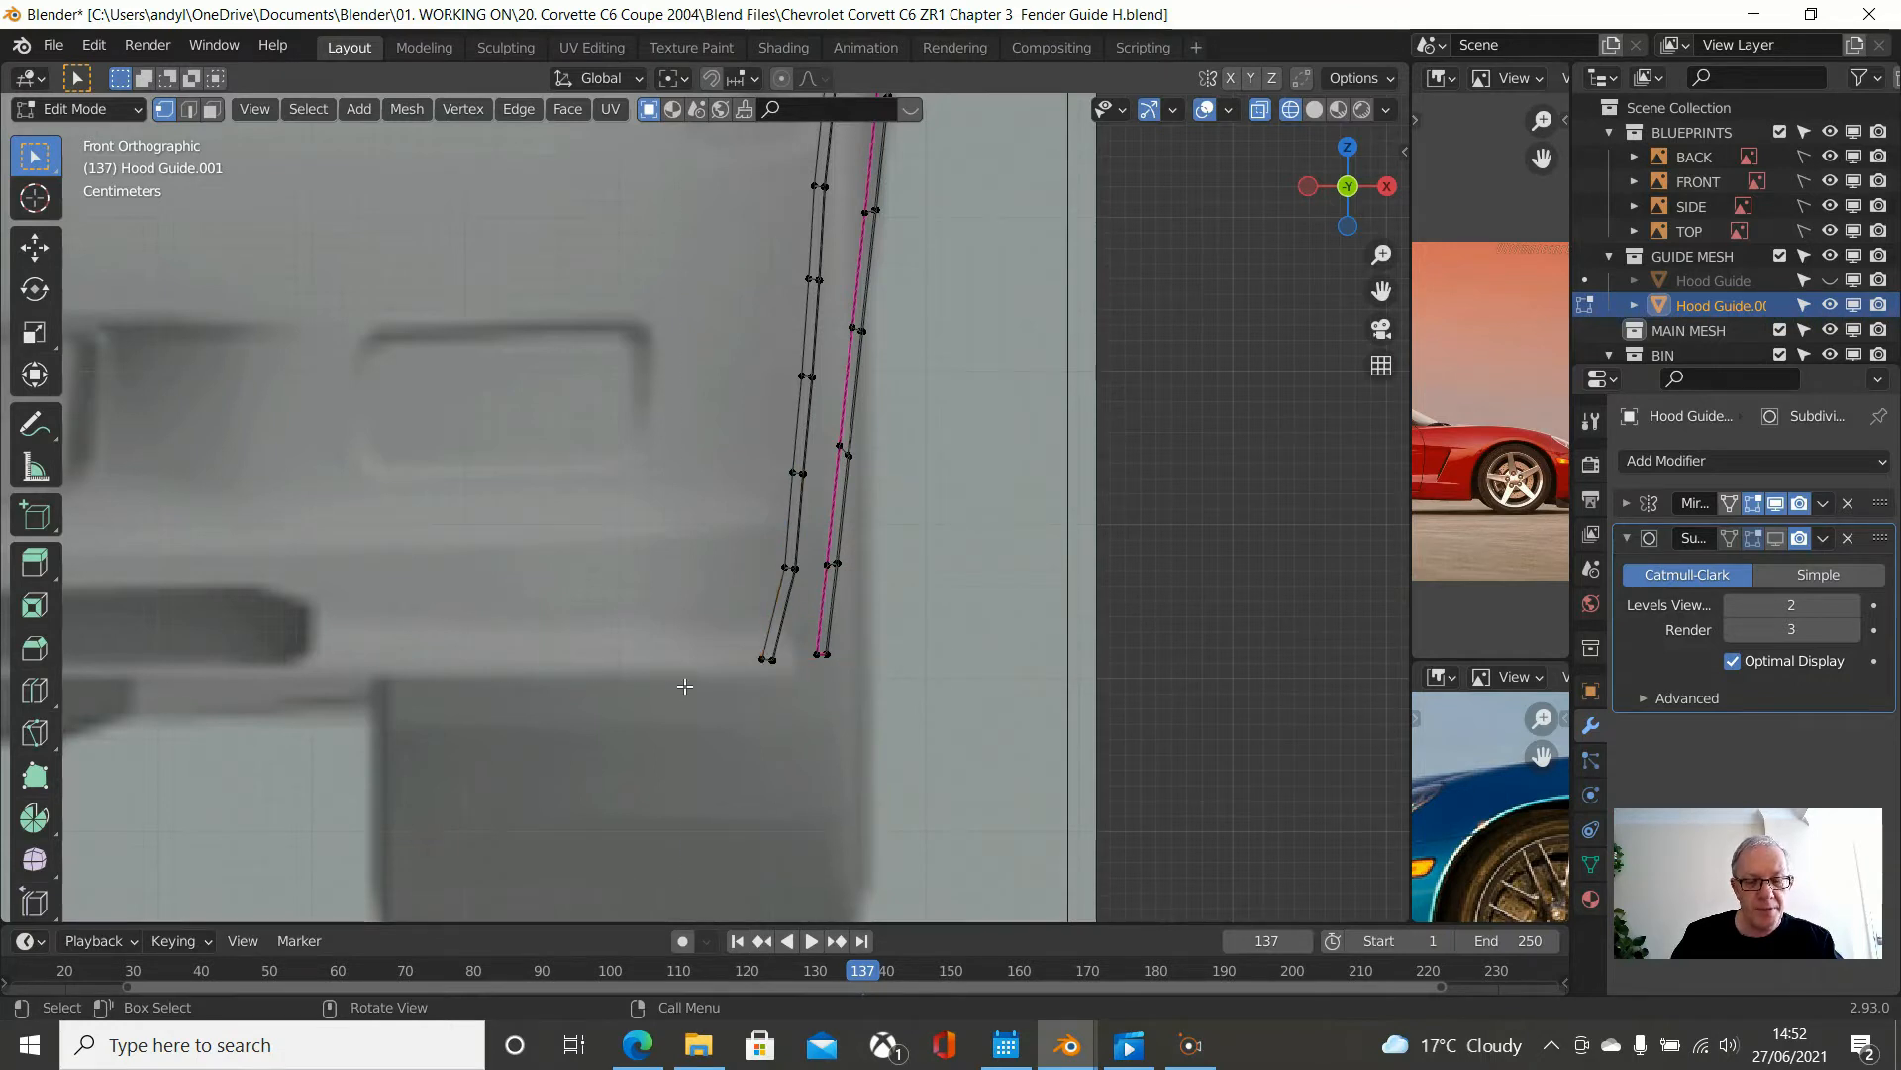
drag(699, 639, 805, 683)
key(g)
key(x)
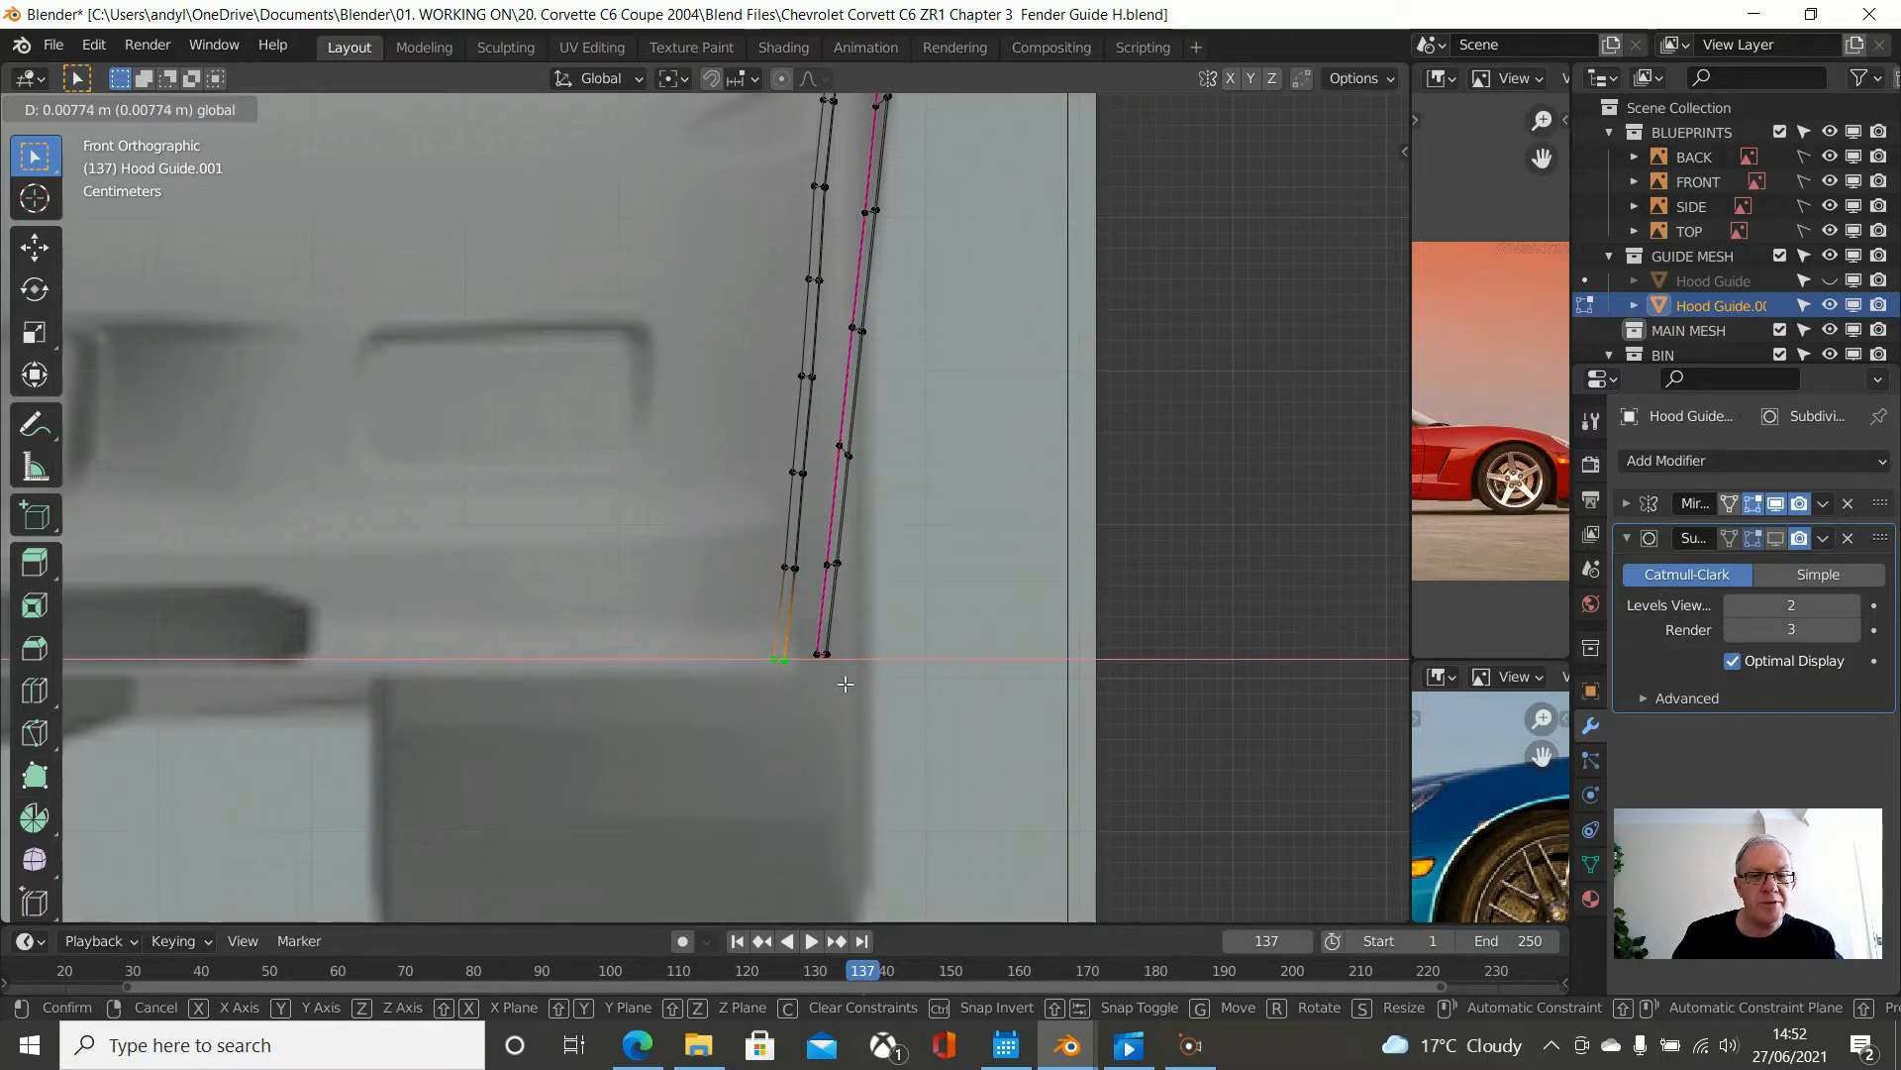
click(845, 683)
- Reselect the fifth cross row above the front leg's lower end and move it about 0.0009 m inward along X
scroll(845, 683, down, 4)
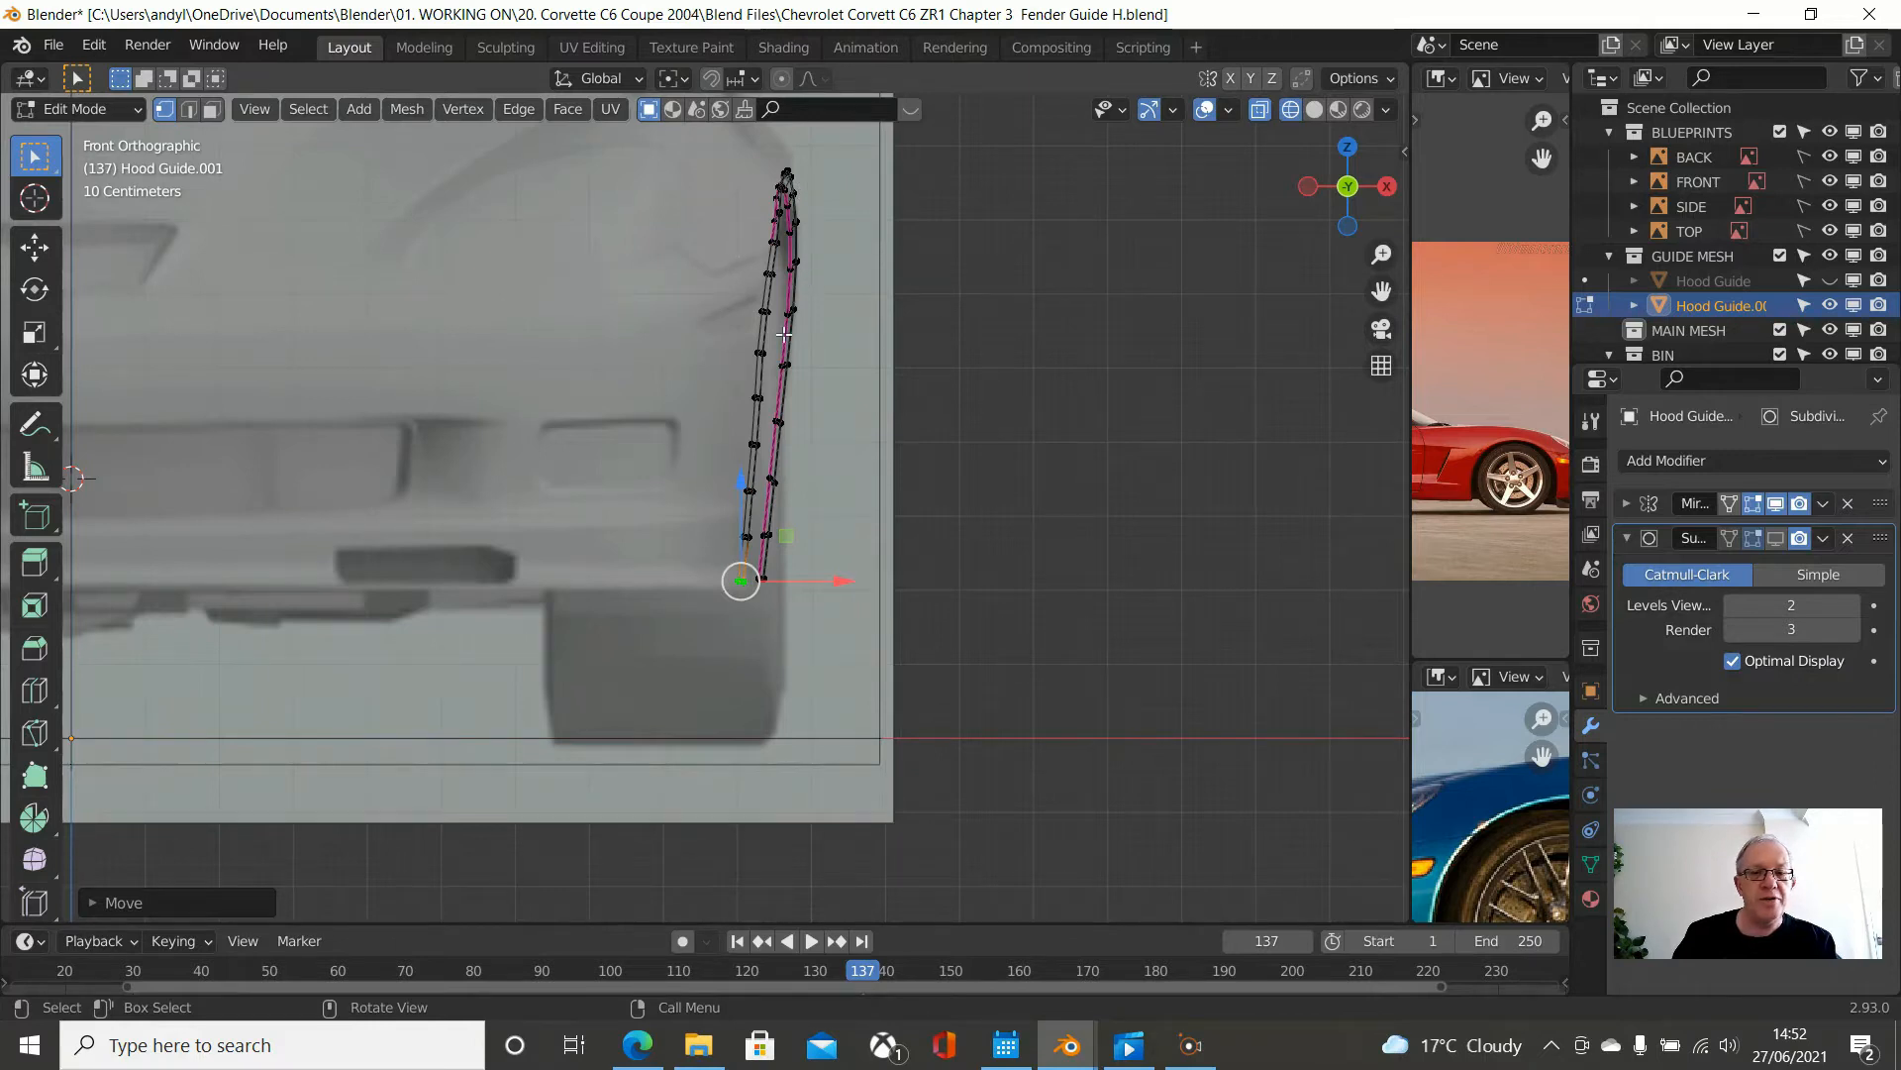
scroll(783, 335, up, 2)
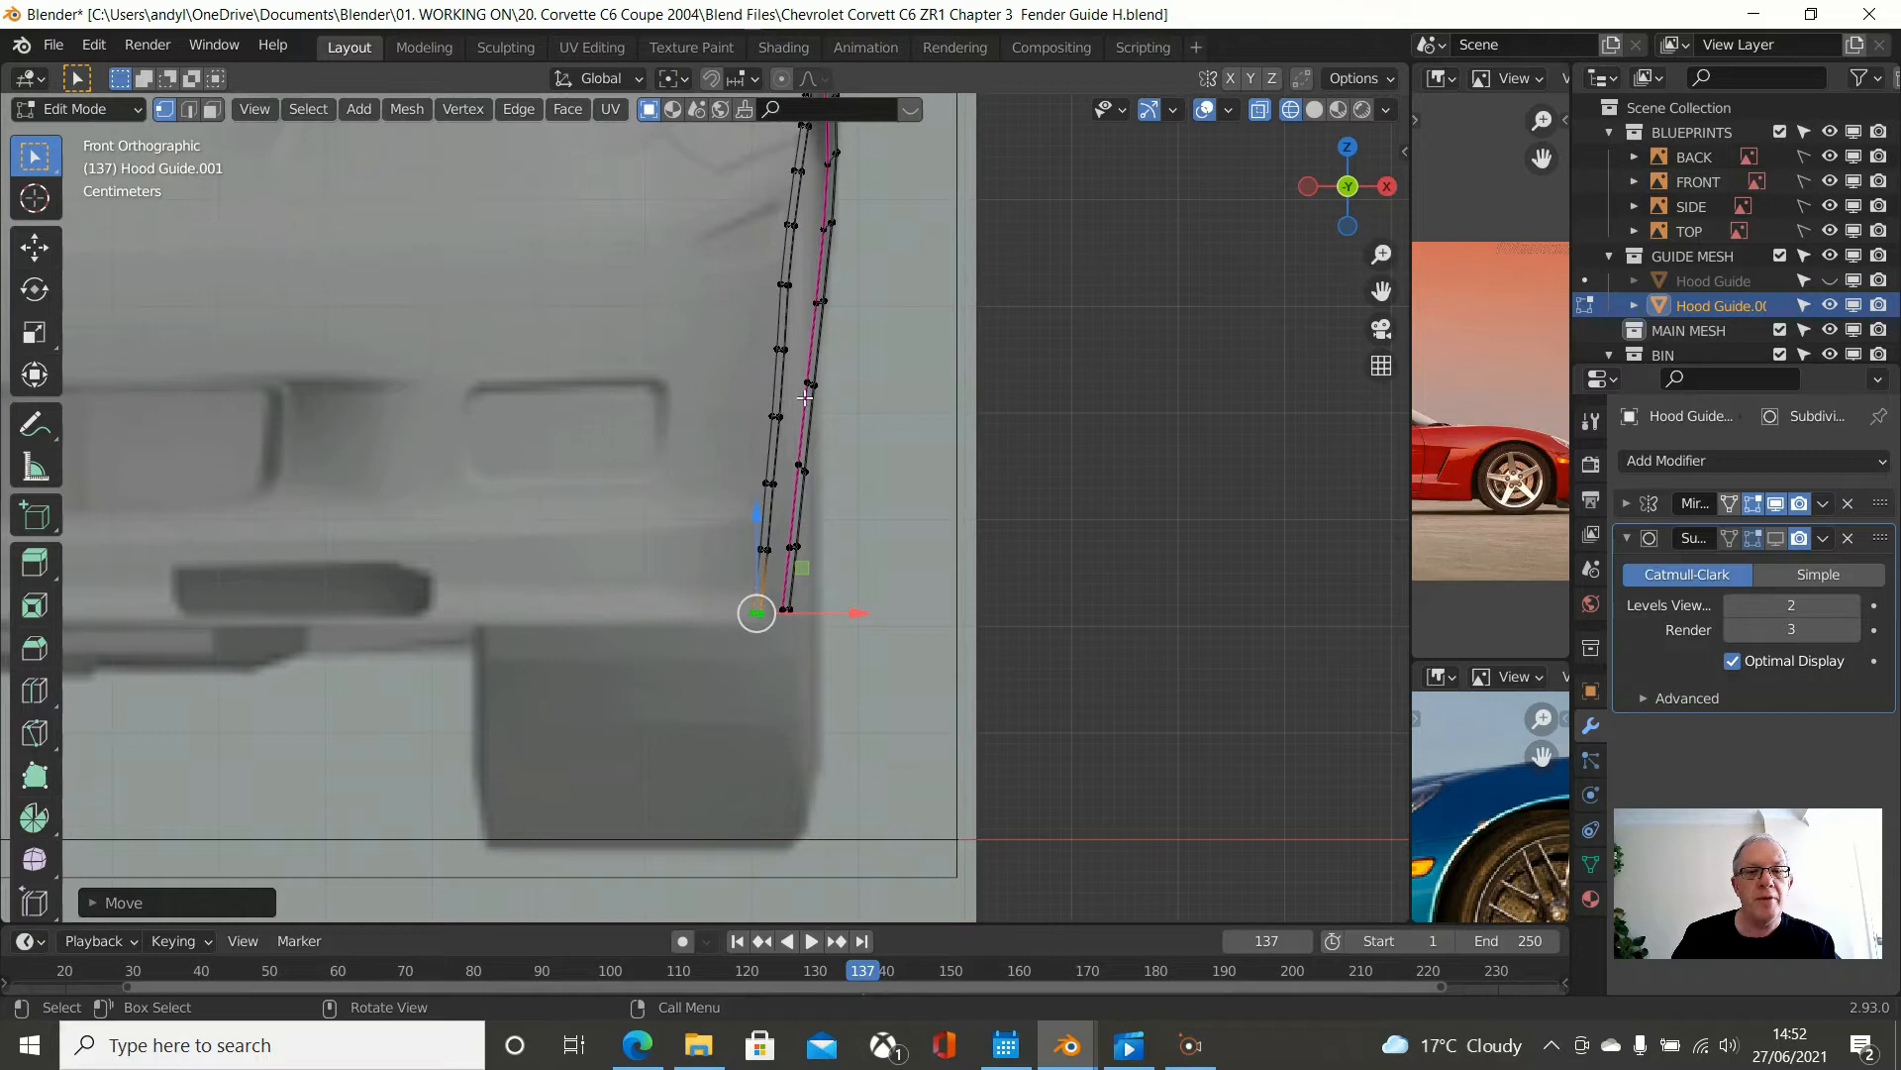
click(991, 380)
key(b)
drag(721, 313, 799, 376)
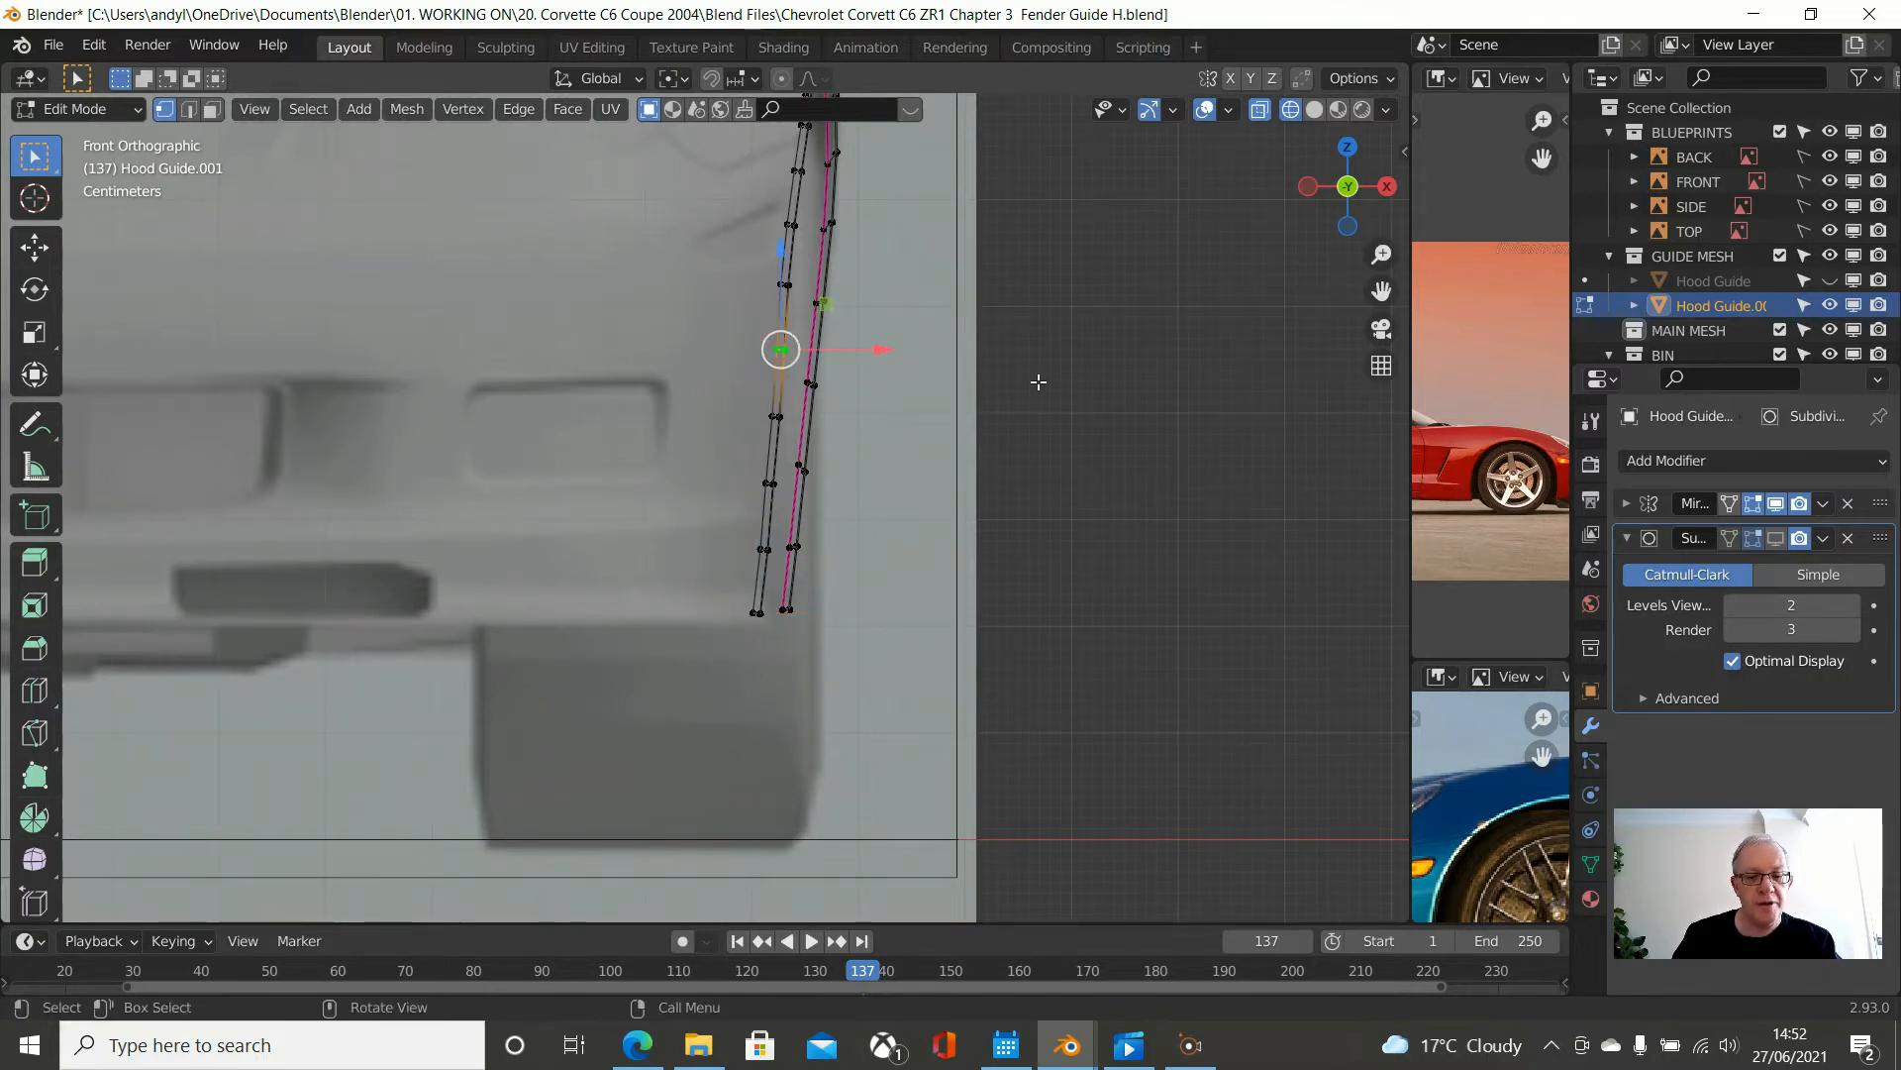
key(g)
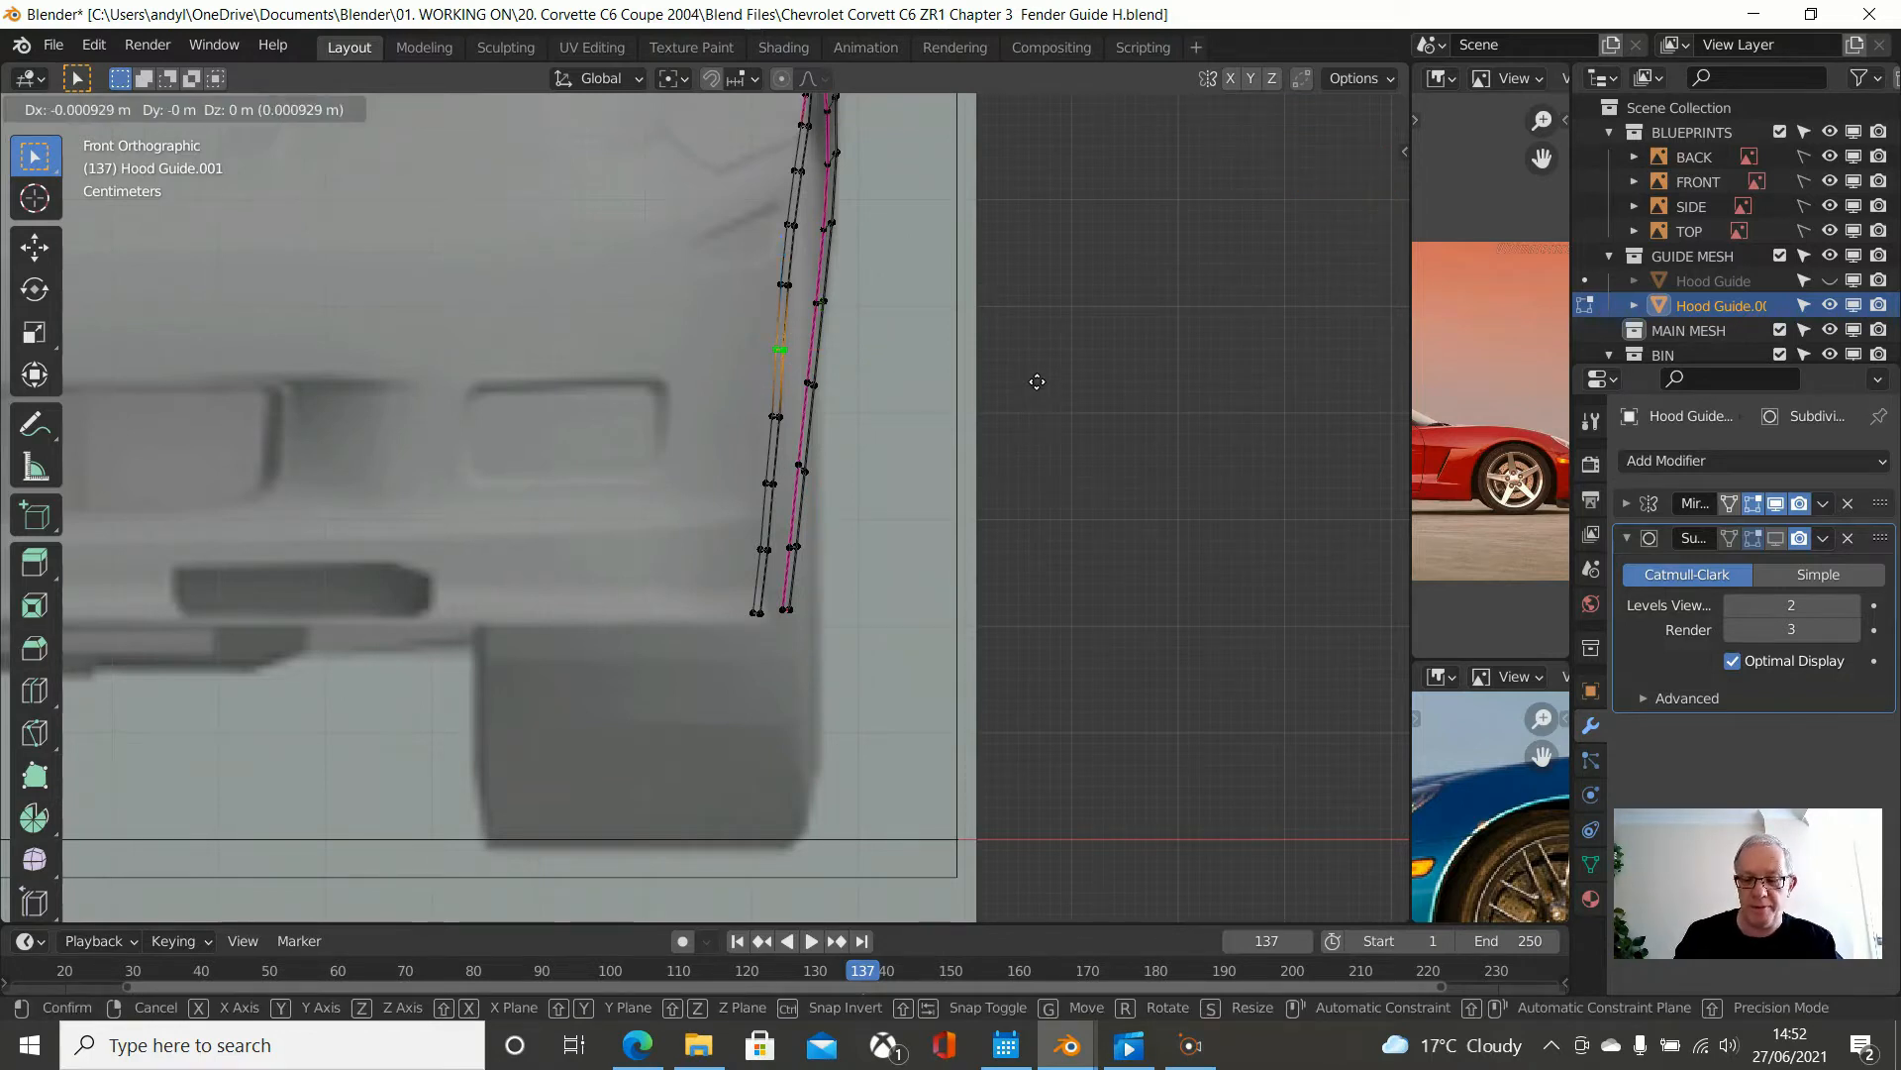
click(1037, 382)
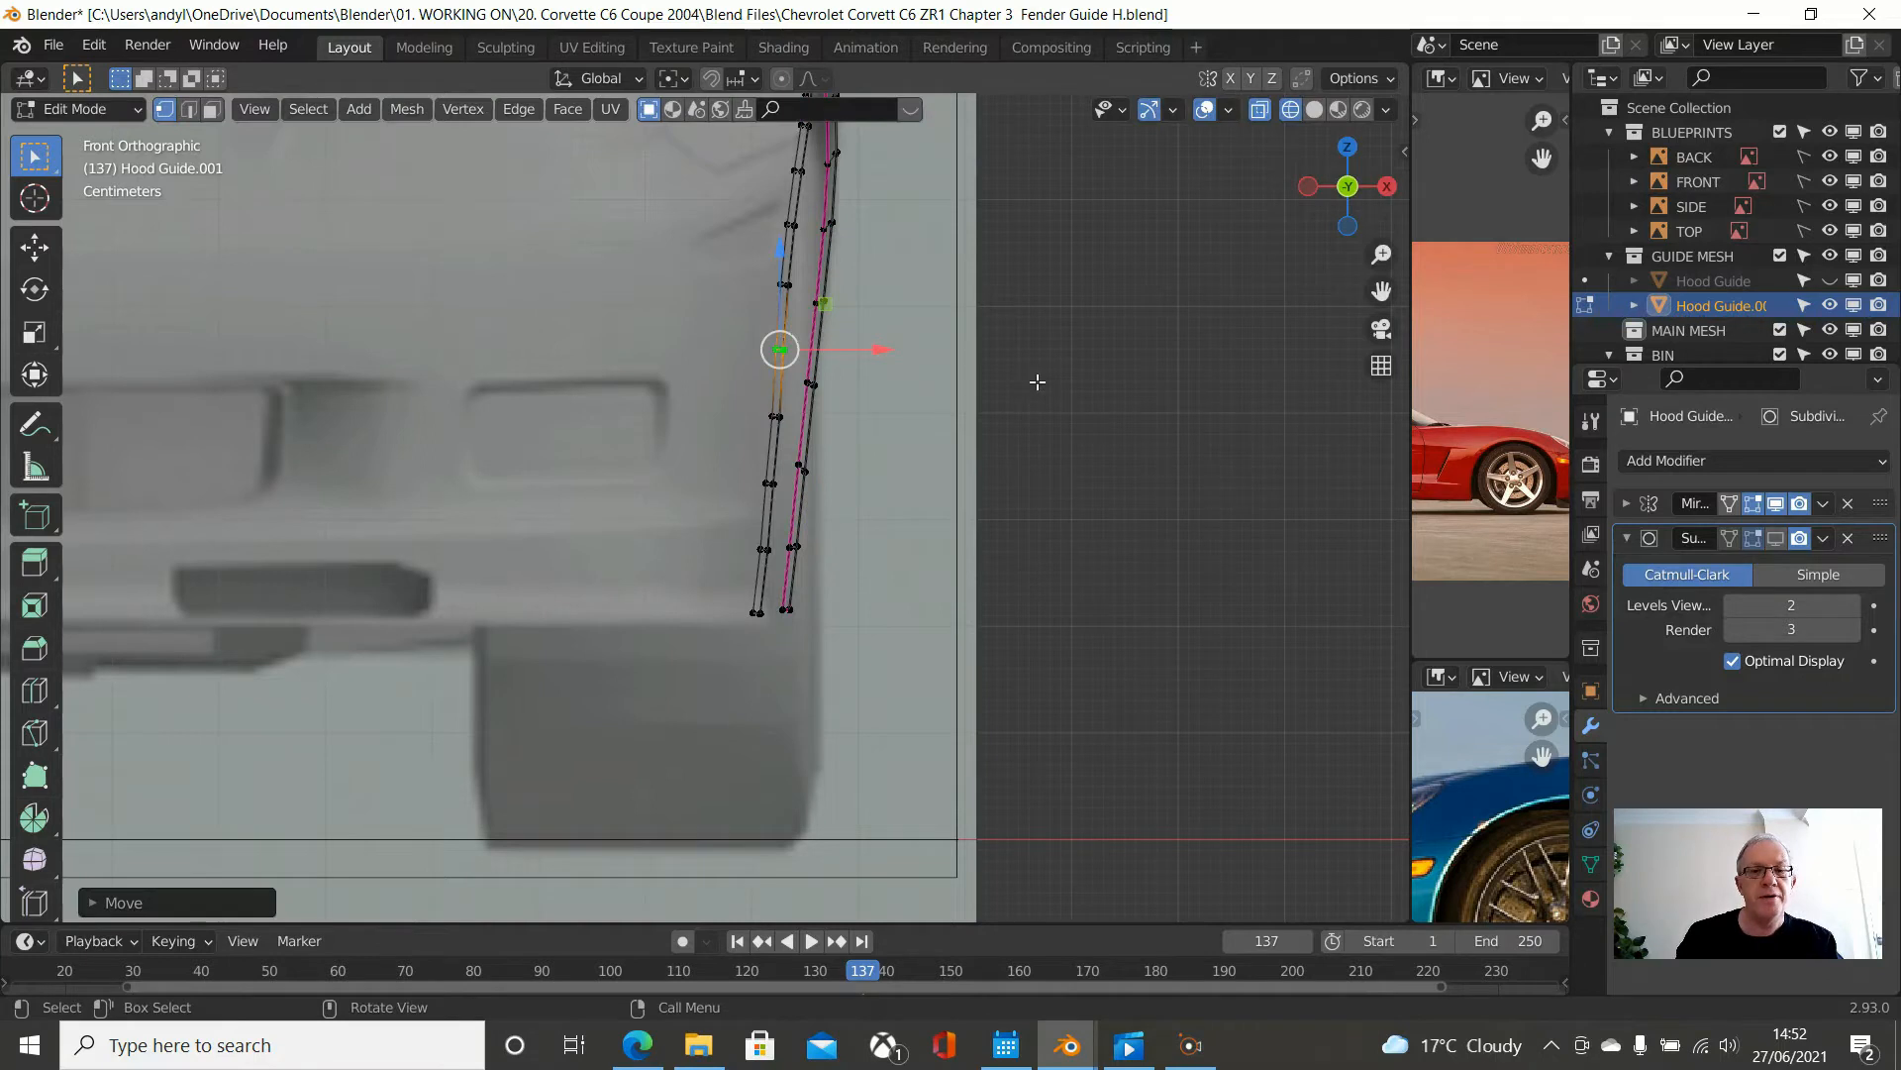
- Inspect the arch strip's curve in perspective, then select the whole strip and compare it with the top blueprint
scroll(1025, 388, down, 5)
scroll(1020, 394, down, 1)
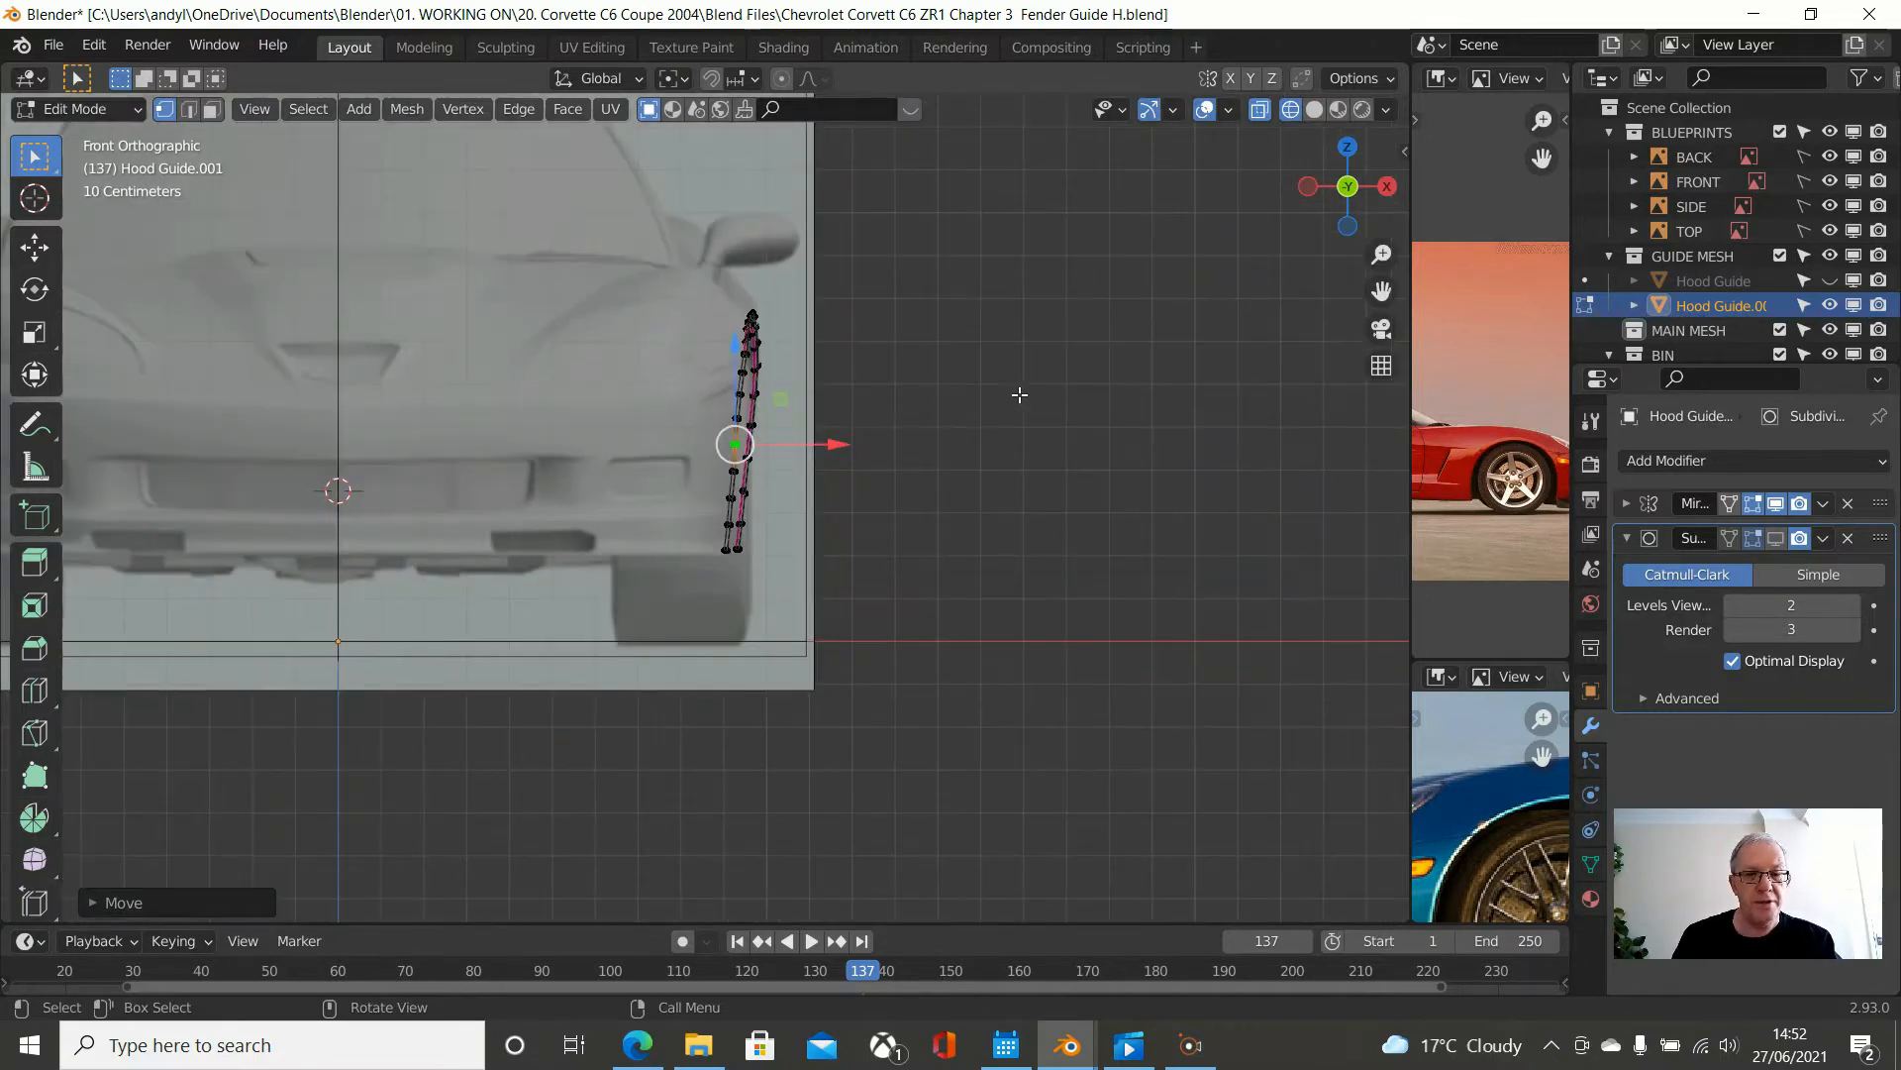
middle_drag(1020, 394, 729, 188)
middle_drag(794, 457, 835, 573)
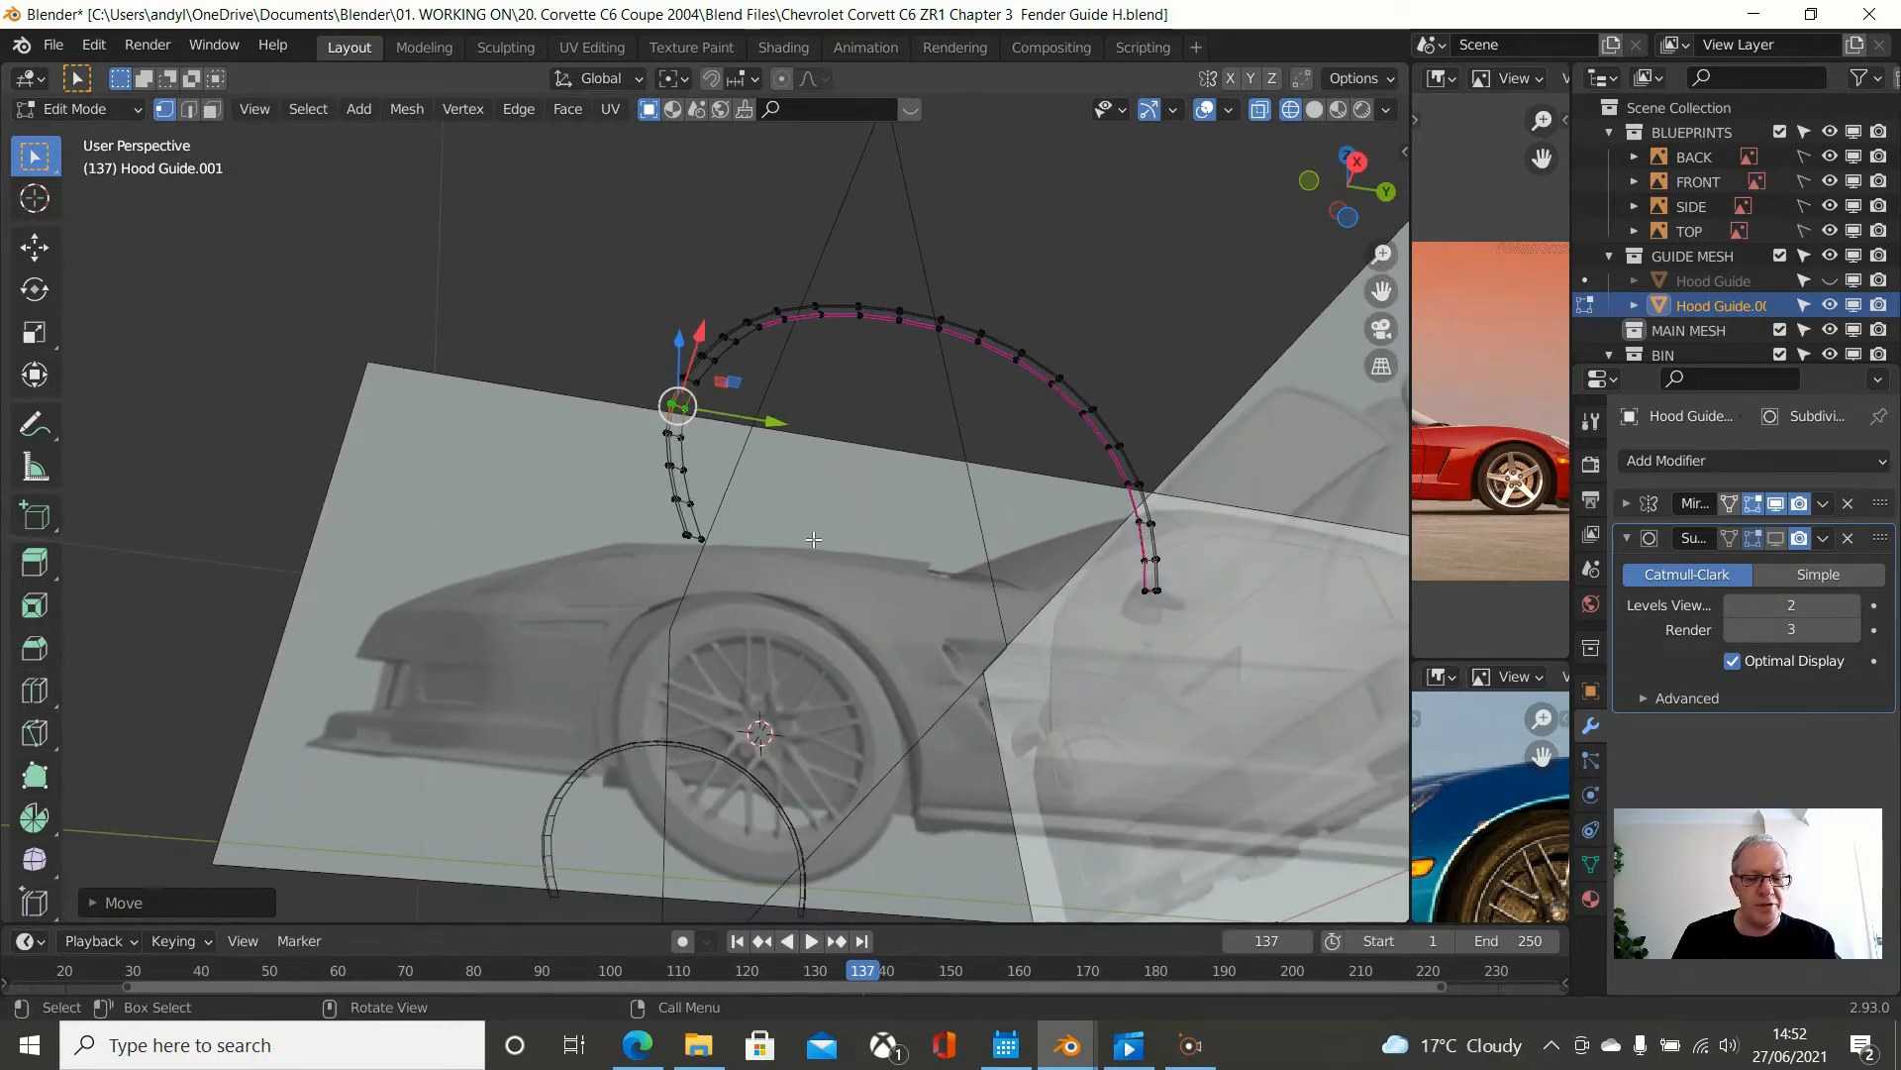
key(a)
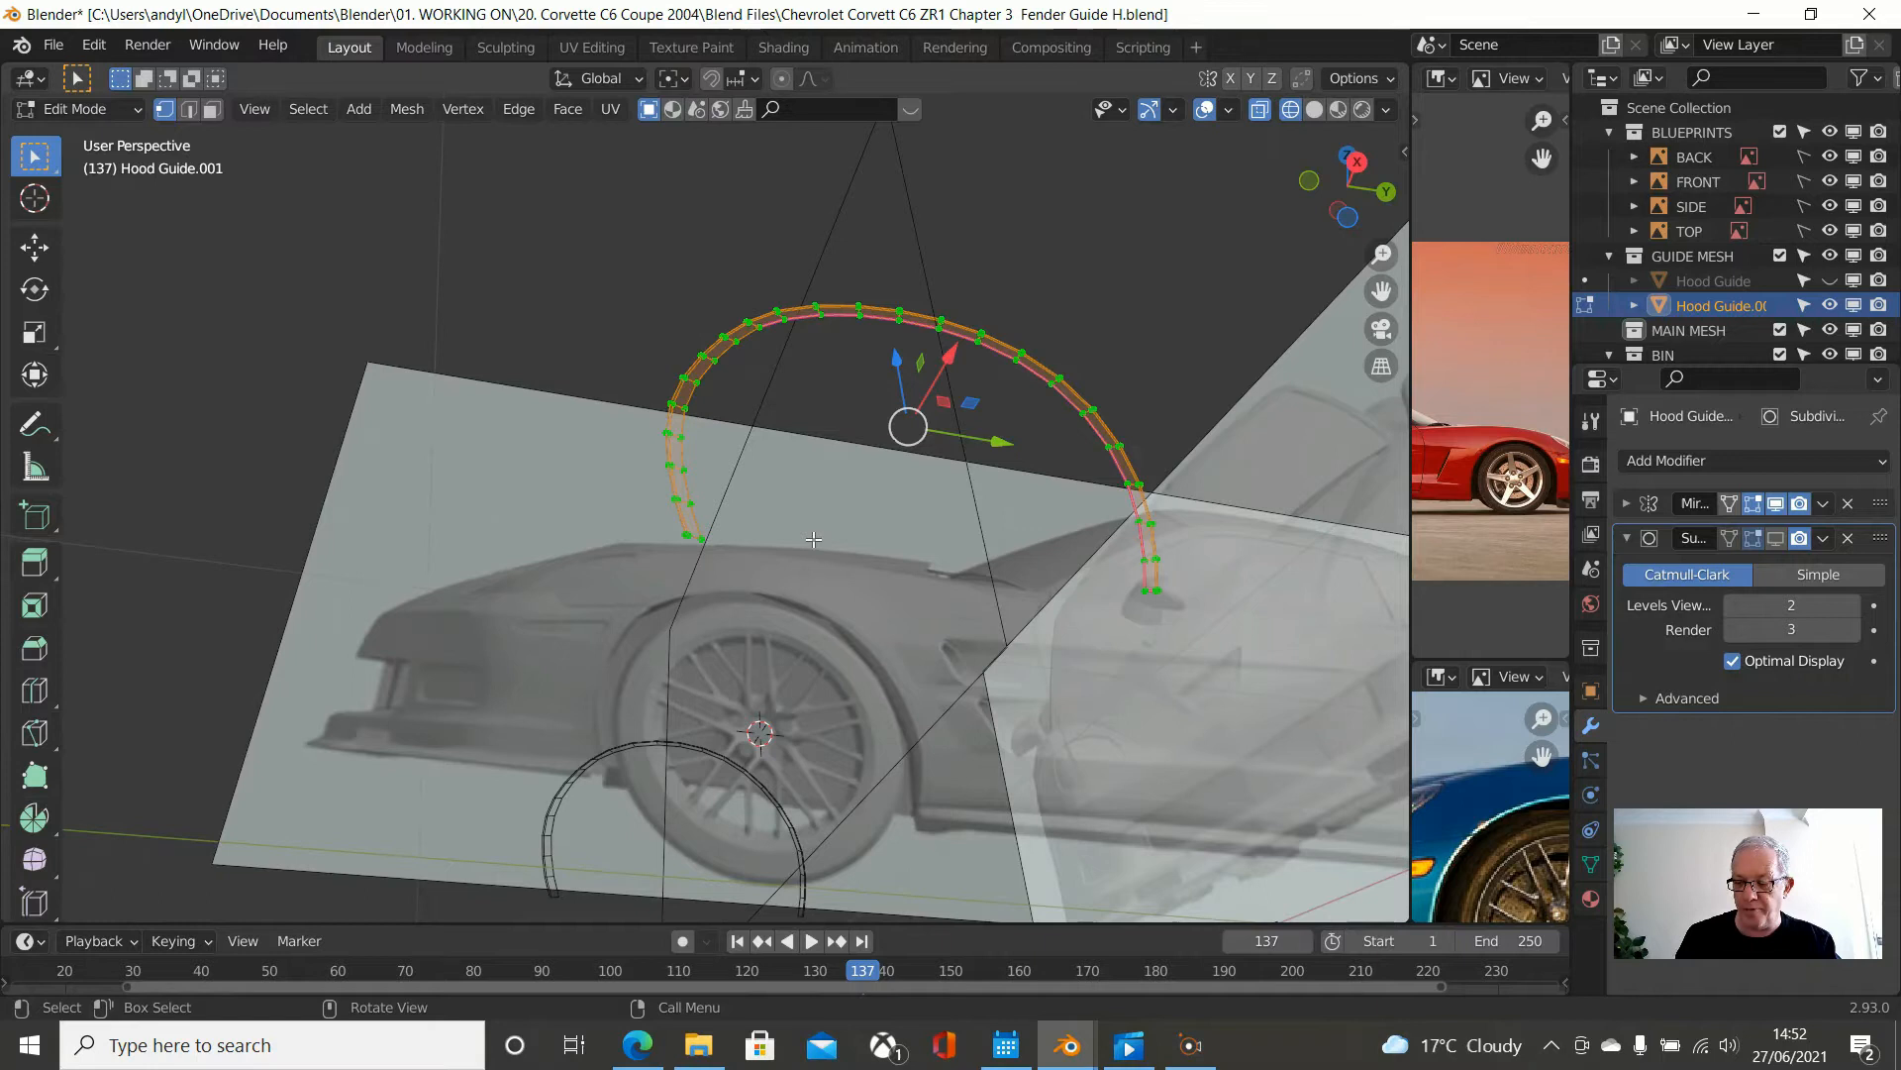
key(KP_7)
scroll(813, 539, down, 2)
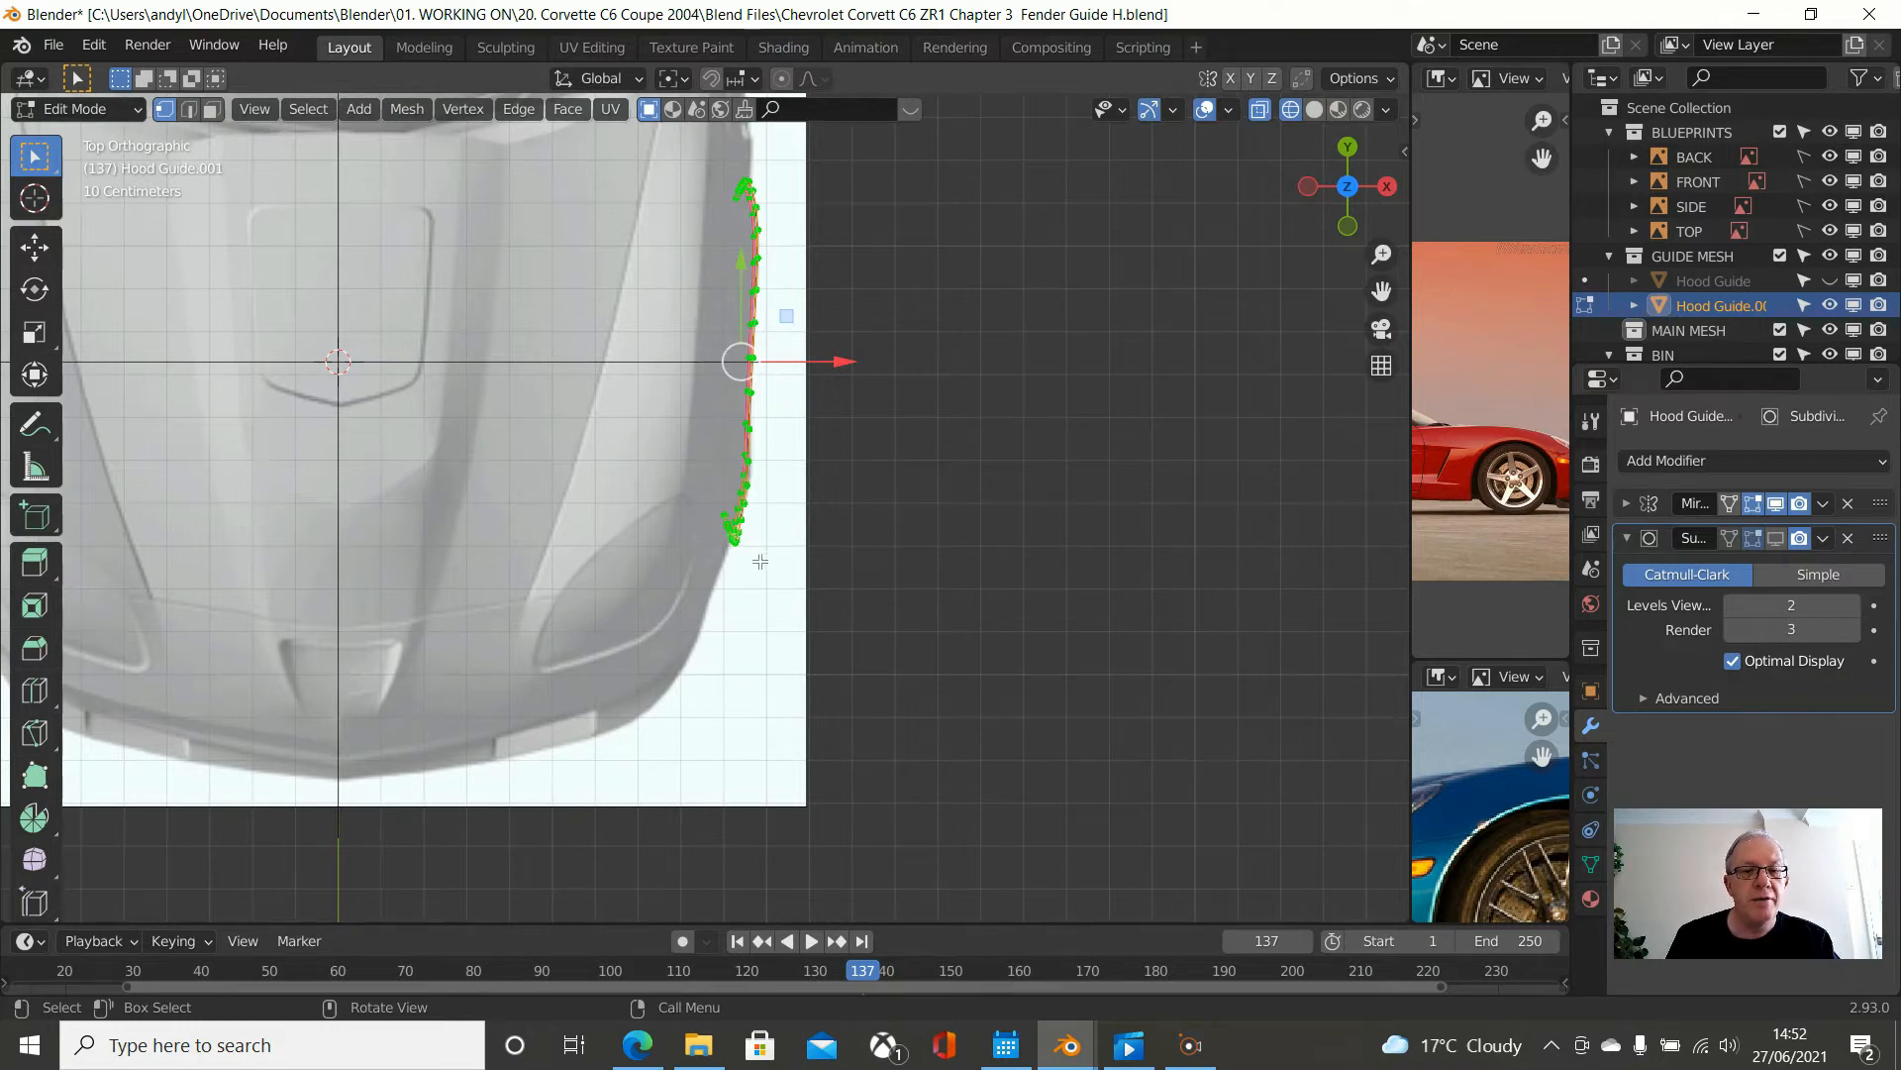
scroll(812, 462, down, 2)
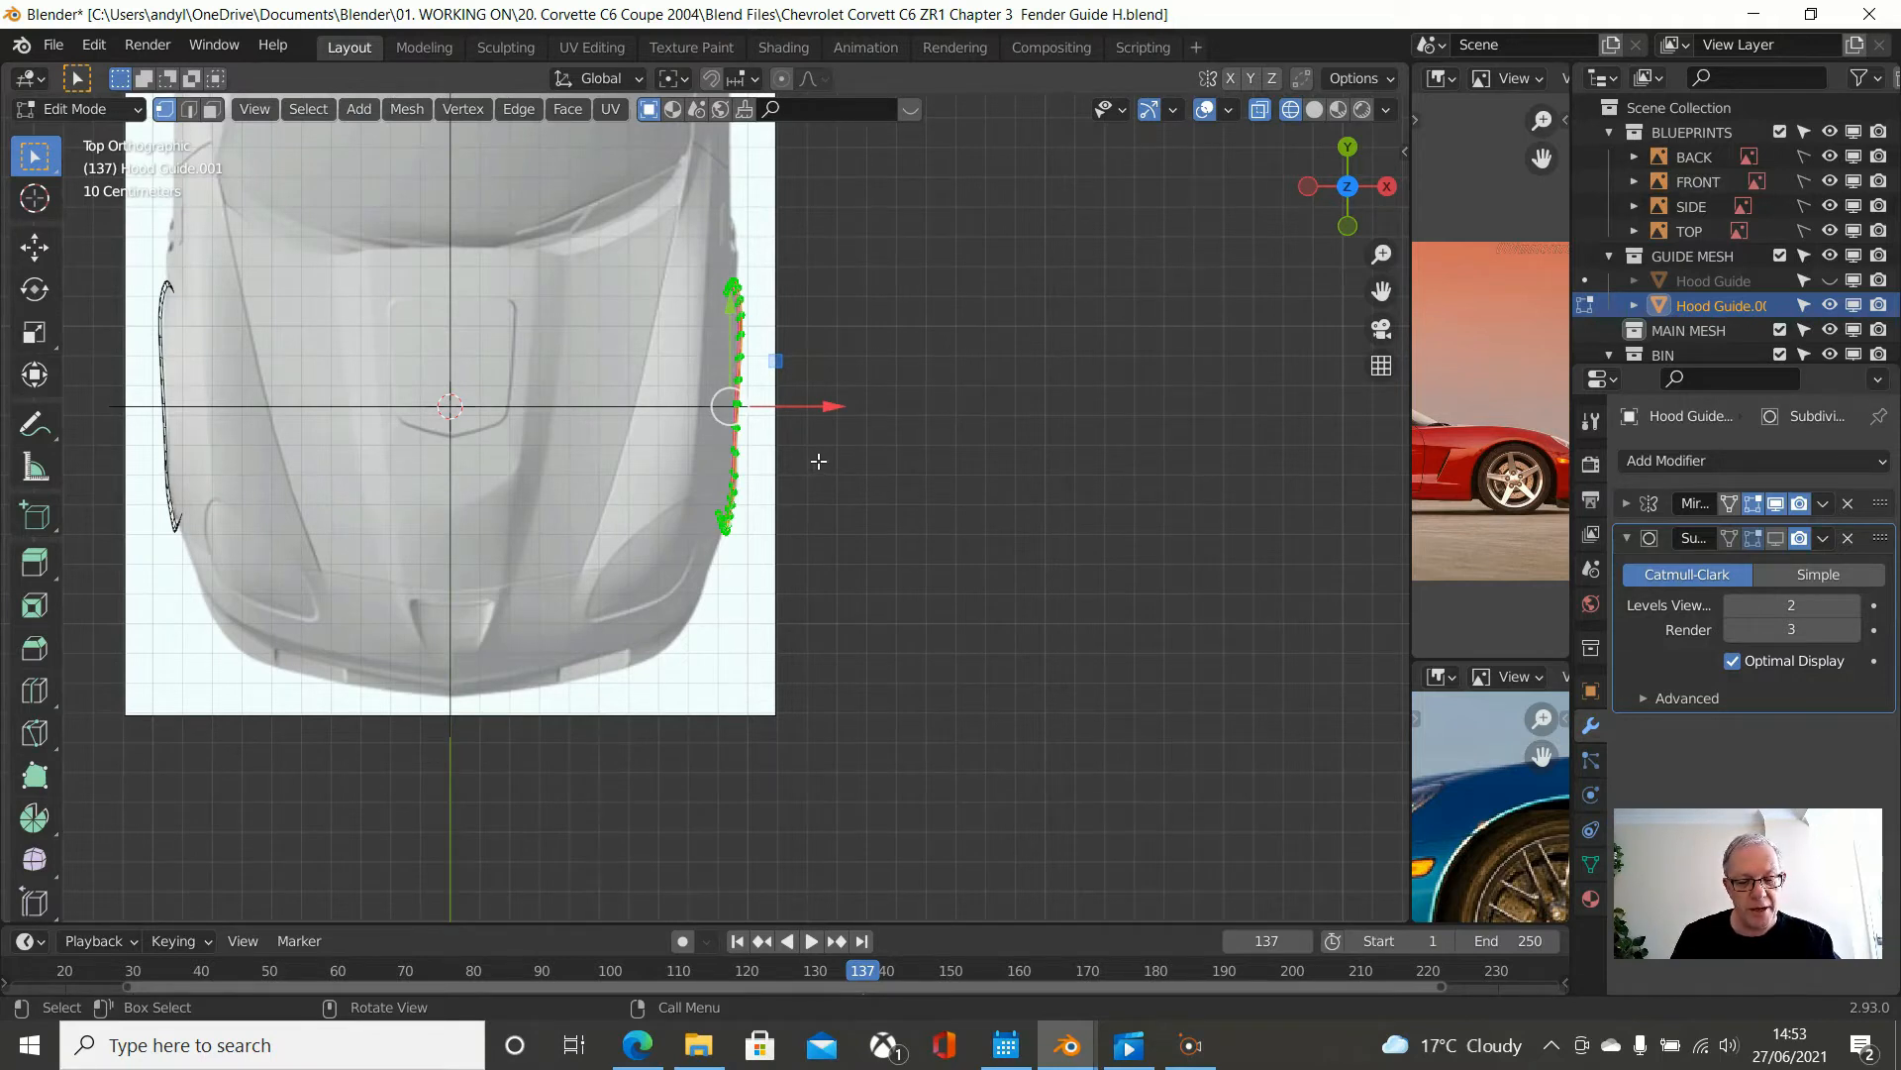
- Reveal all hidden guide geometry and compare the hood's front edge with the top blueprint
key(alt+h)
middle_drag(815, 459, 620, 339)
middle_drag(796, 357, 840, 313)
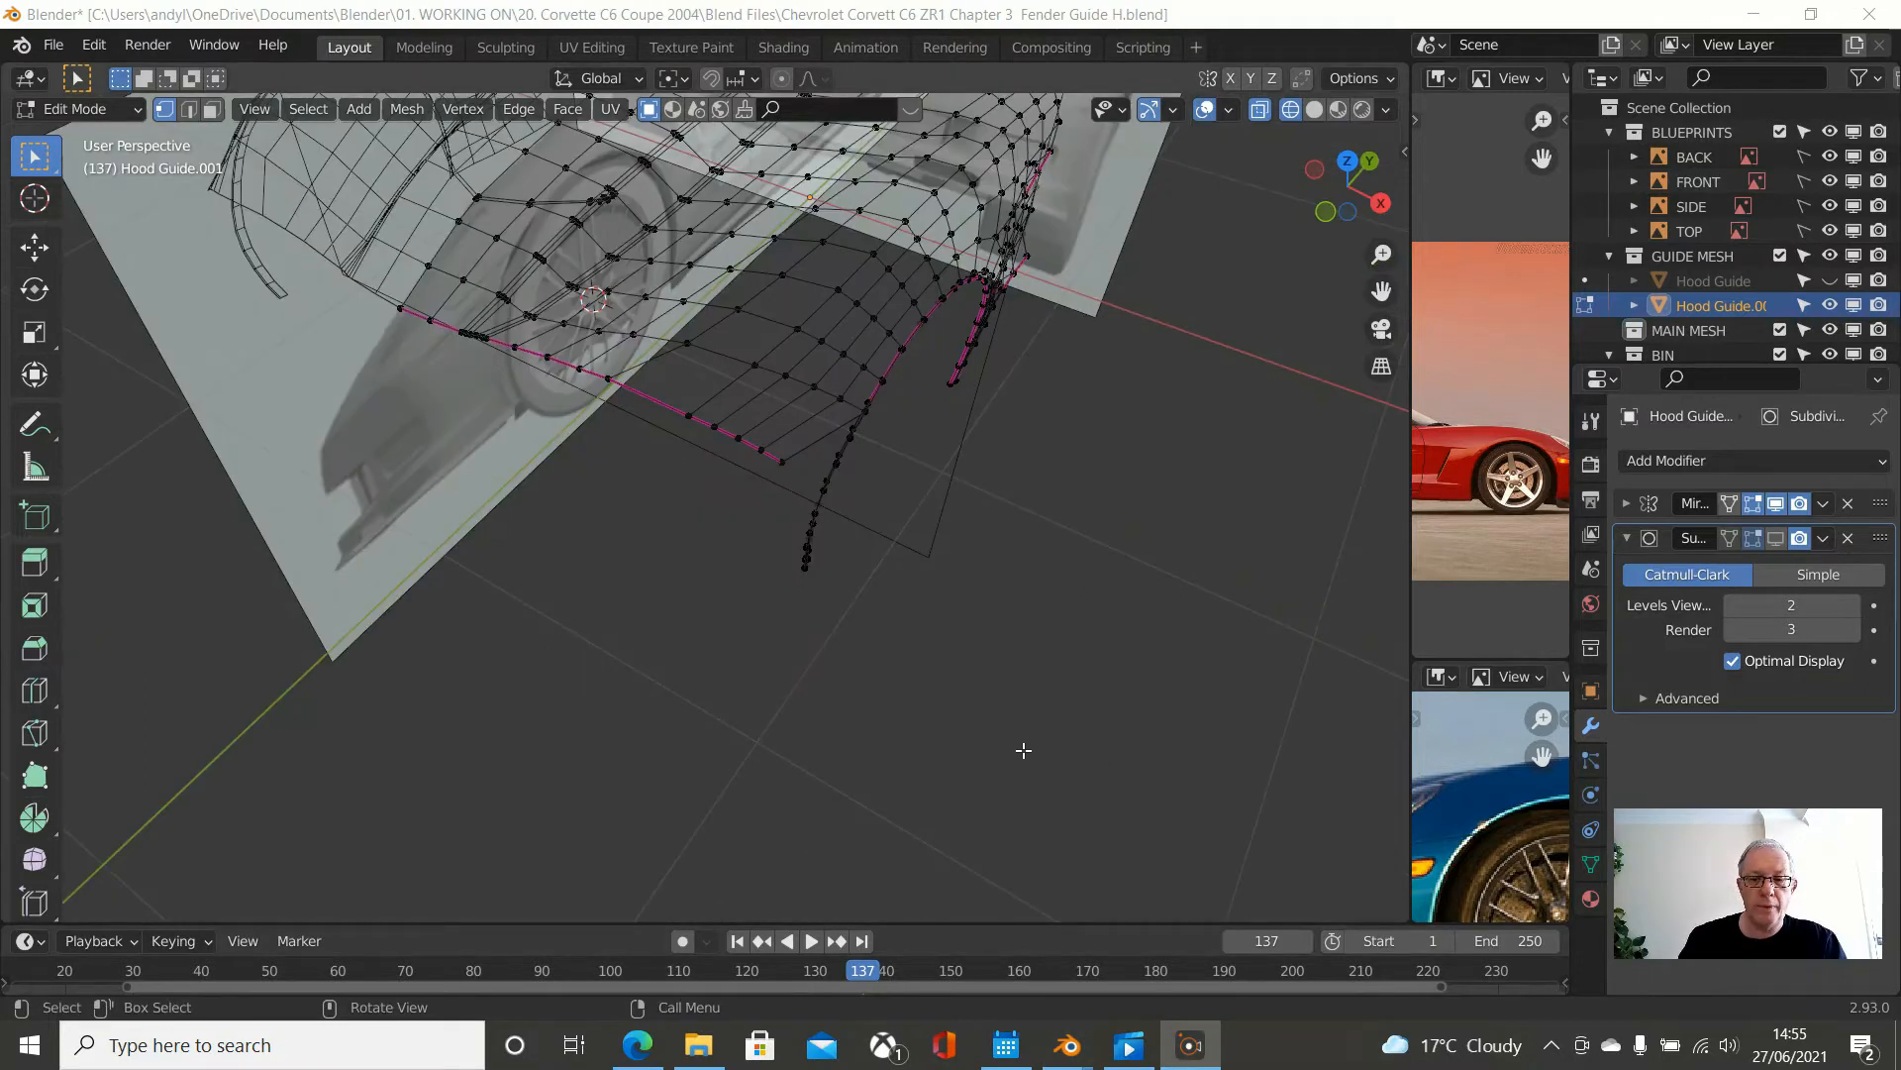
middle_drag(1024, 750, 1010, 613)
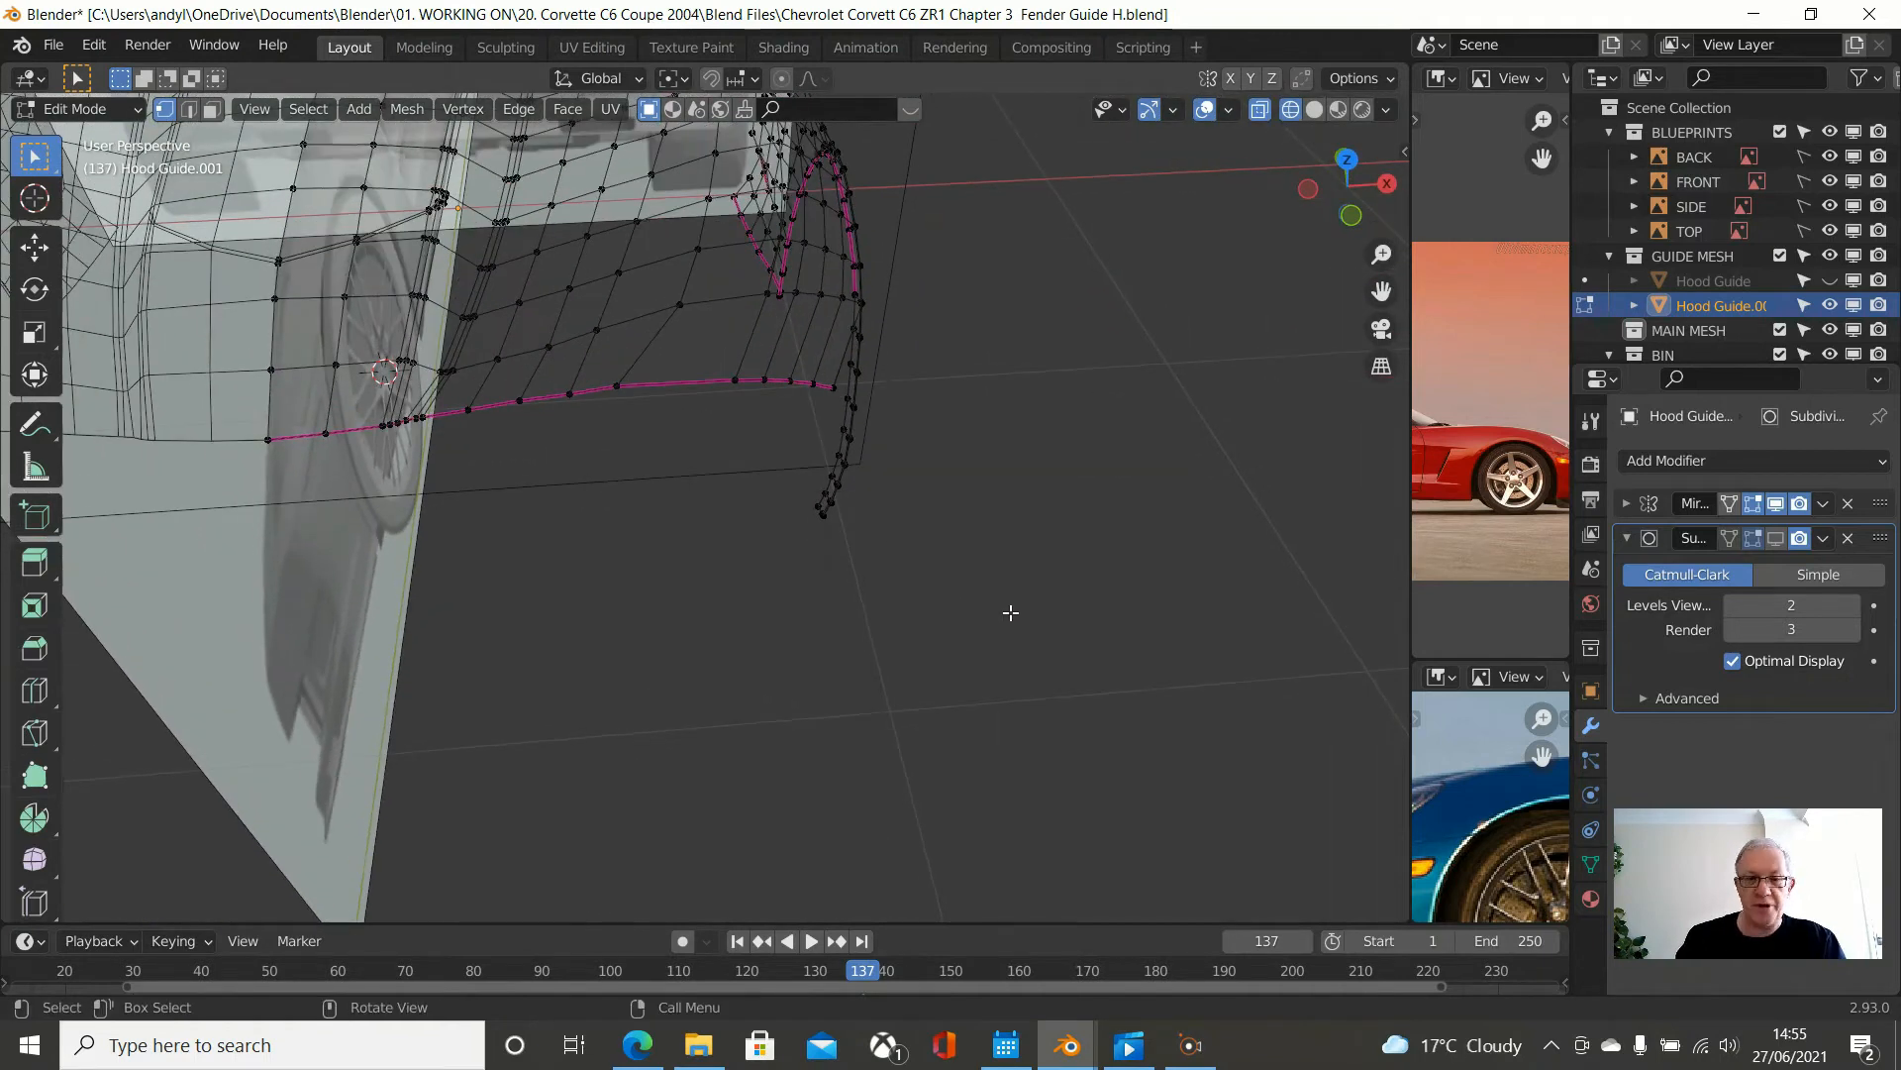
key(KP_7)
scroll(1010, 613, up, 4)
shift+middle_drag(574, 602, 1016, 436)
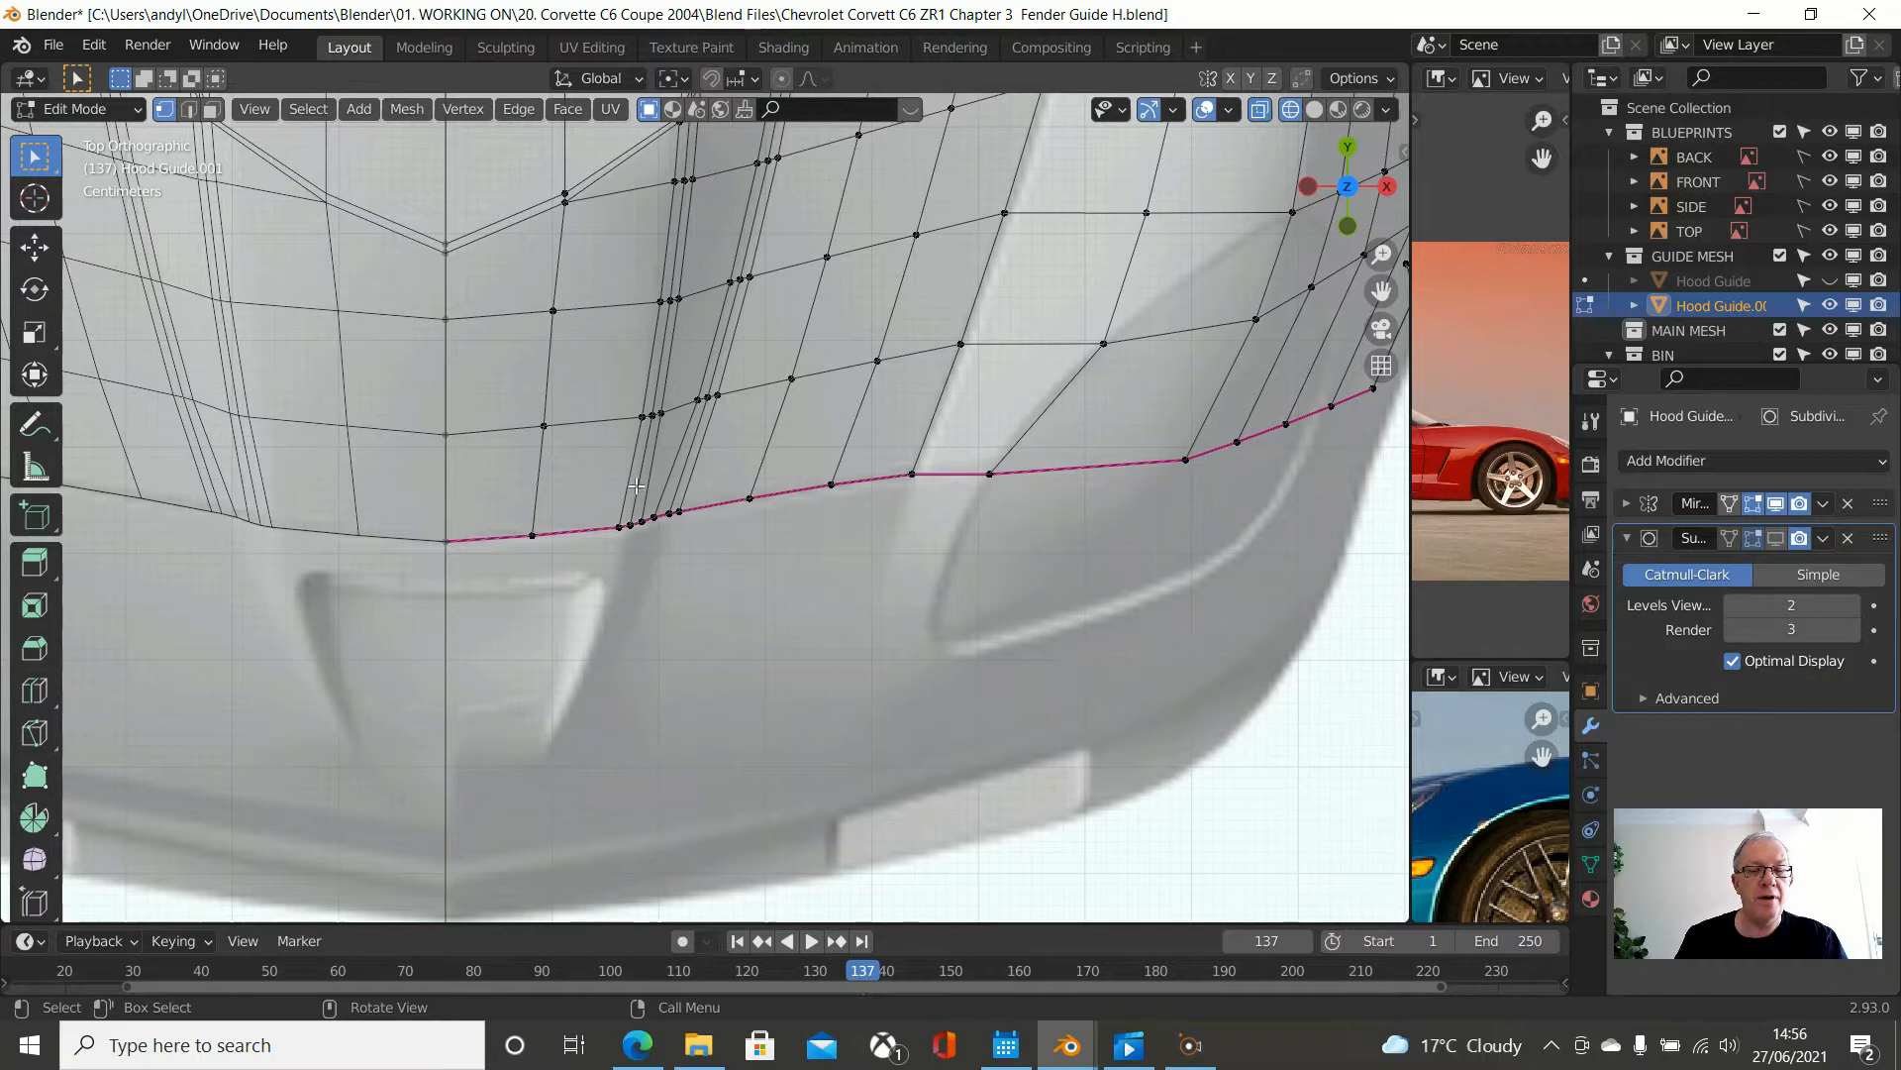
scroll(644, 487, up, 2)
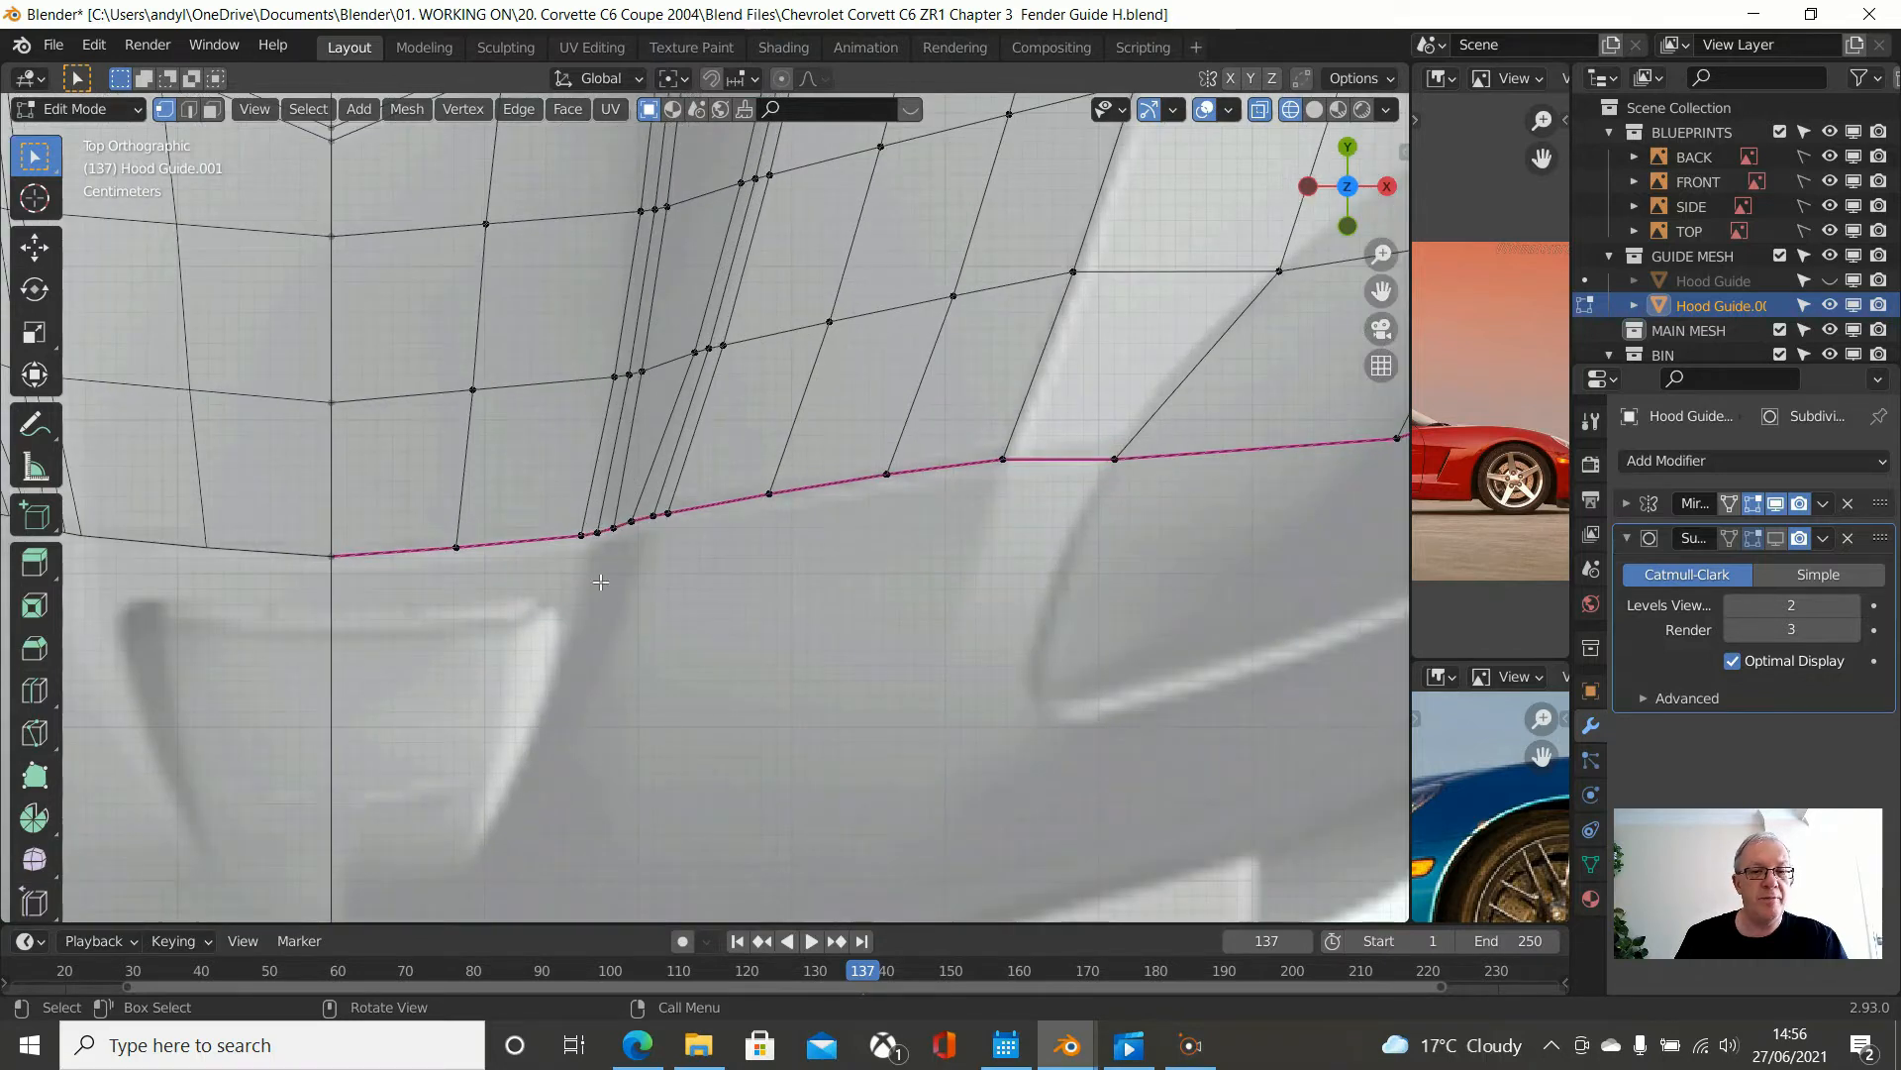
scroll(698, 509, down, 3)
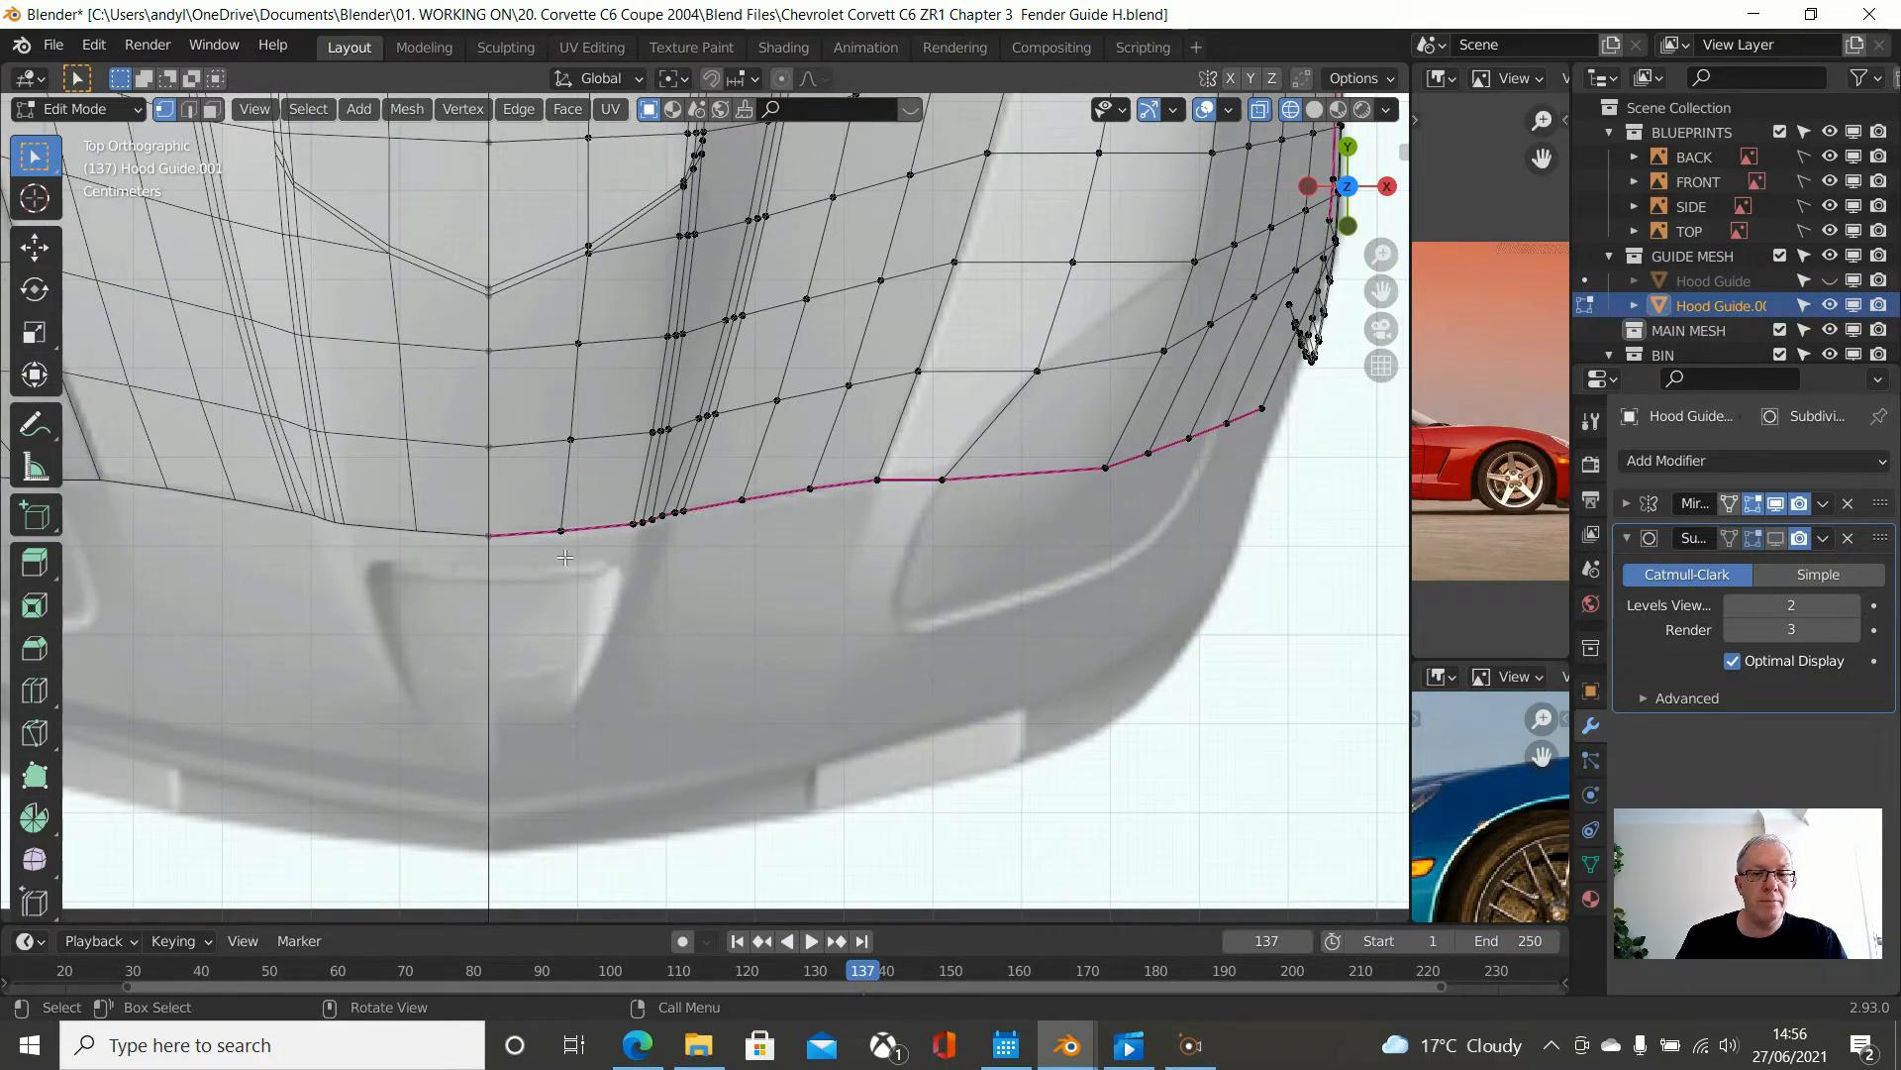
scroll(565, 558, up, 1)
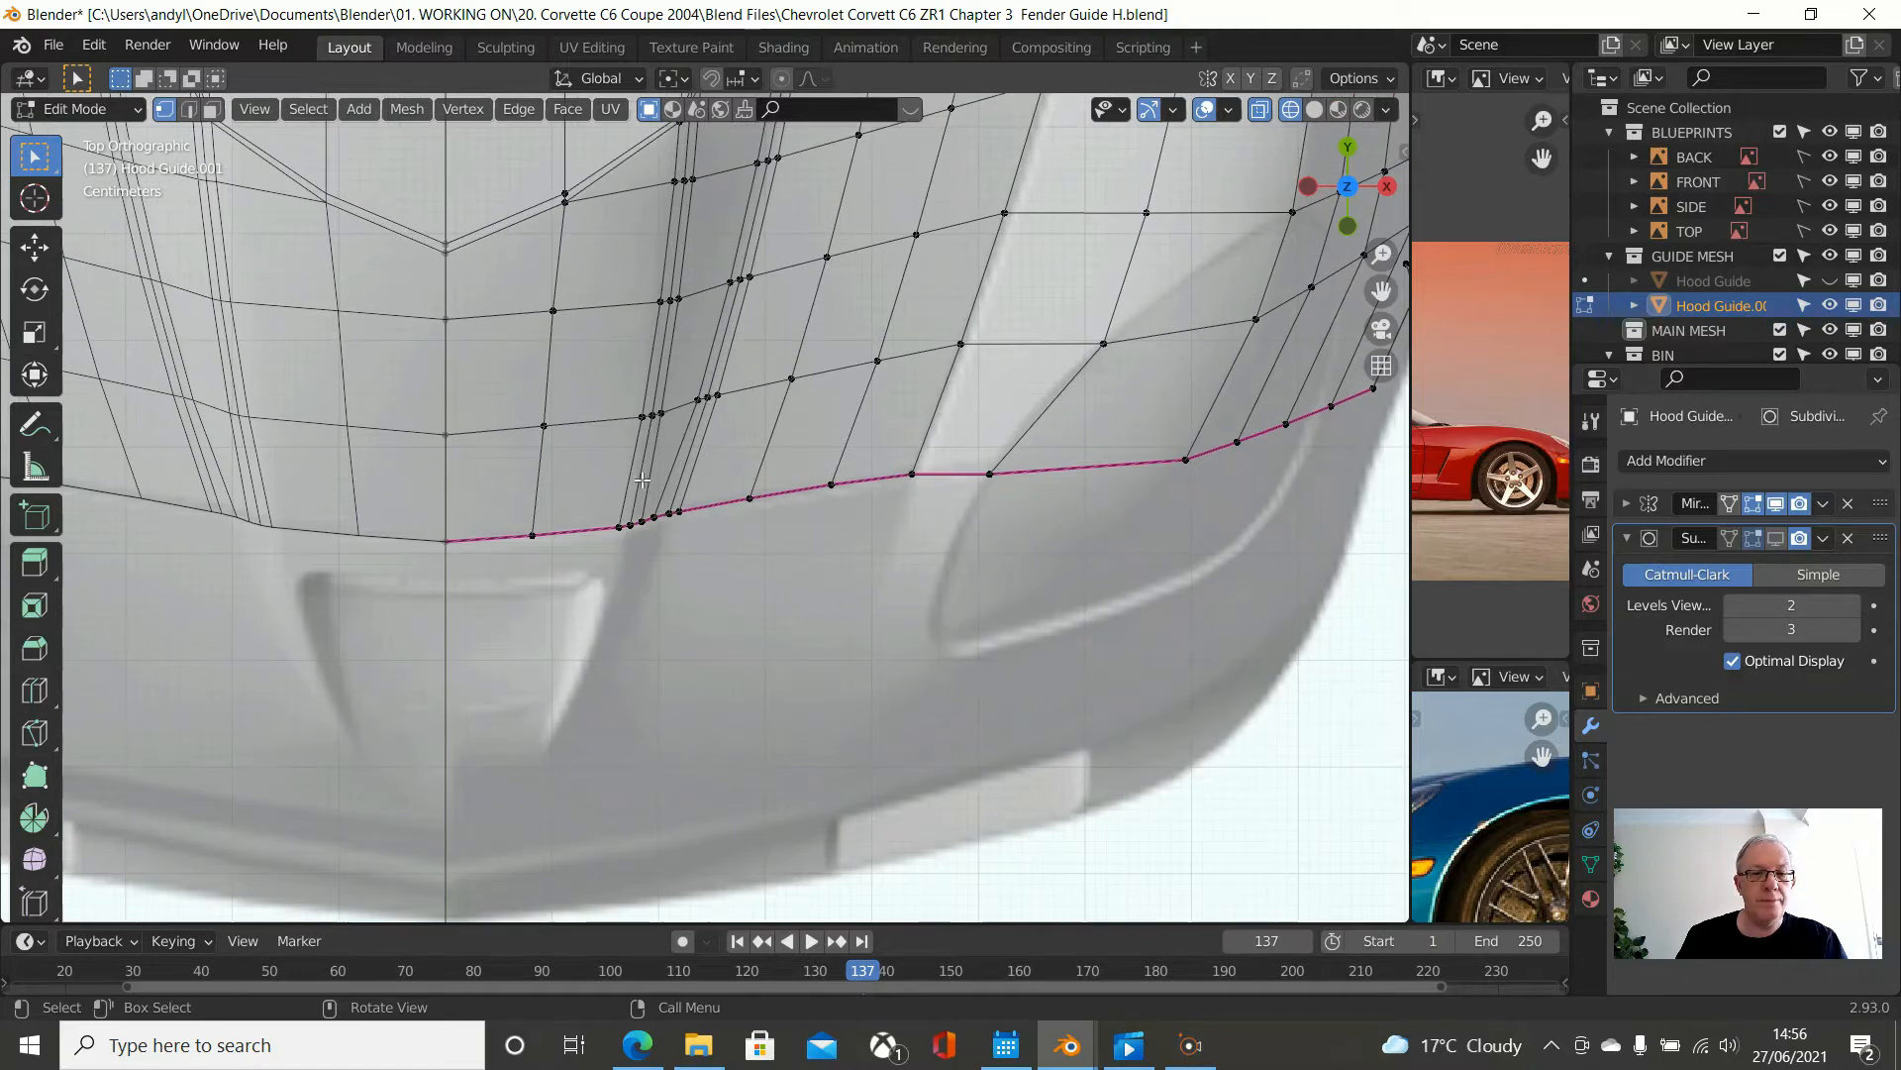
- Slide the fourth vertex of the tight six-vertex cluster on the hood's front edge outward along the edge, by a factor of about 0.47
shift+click(446, 540)
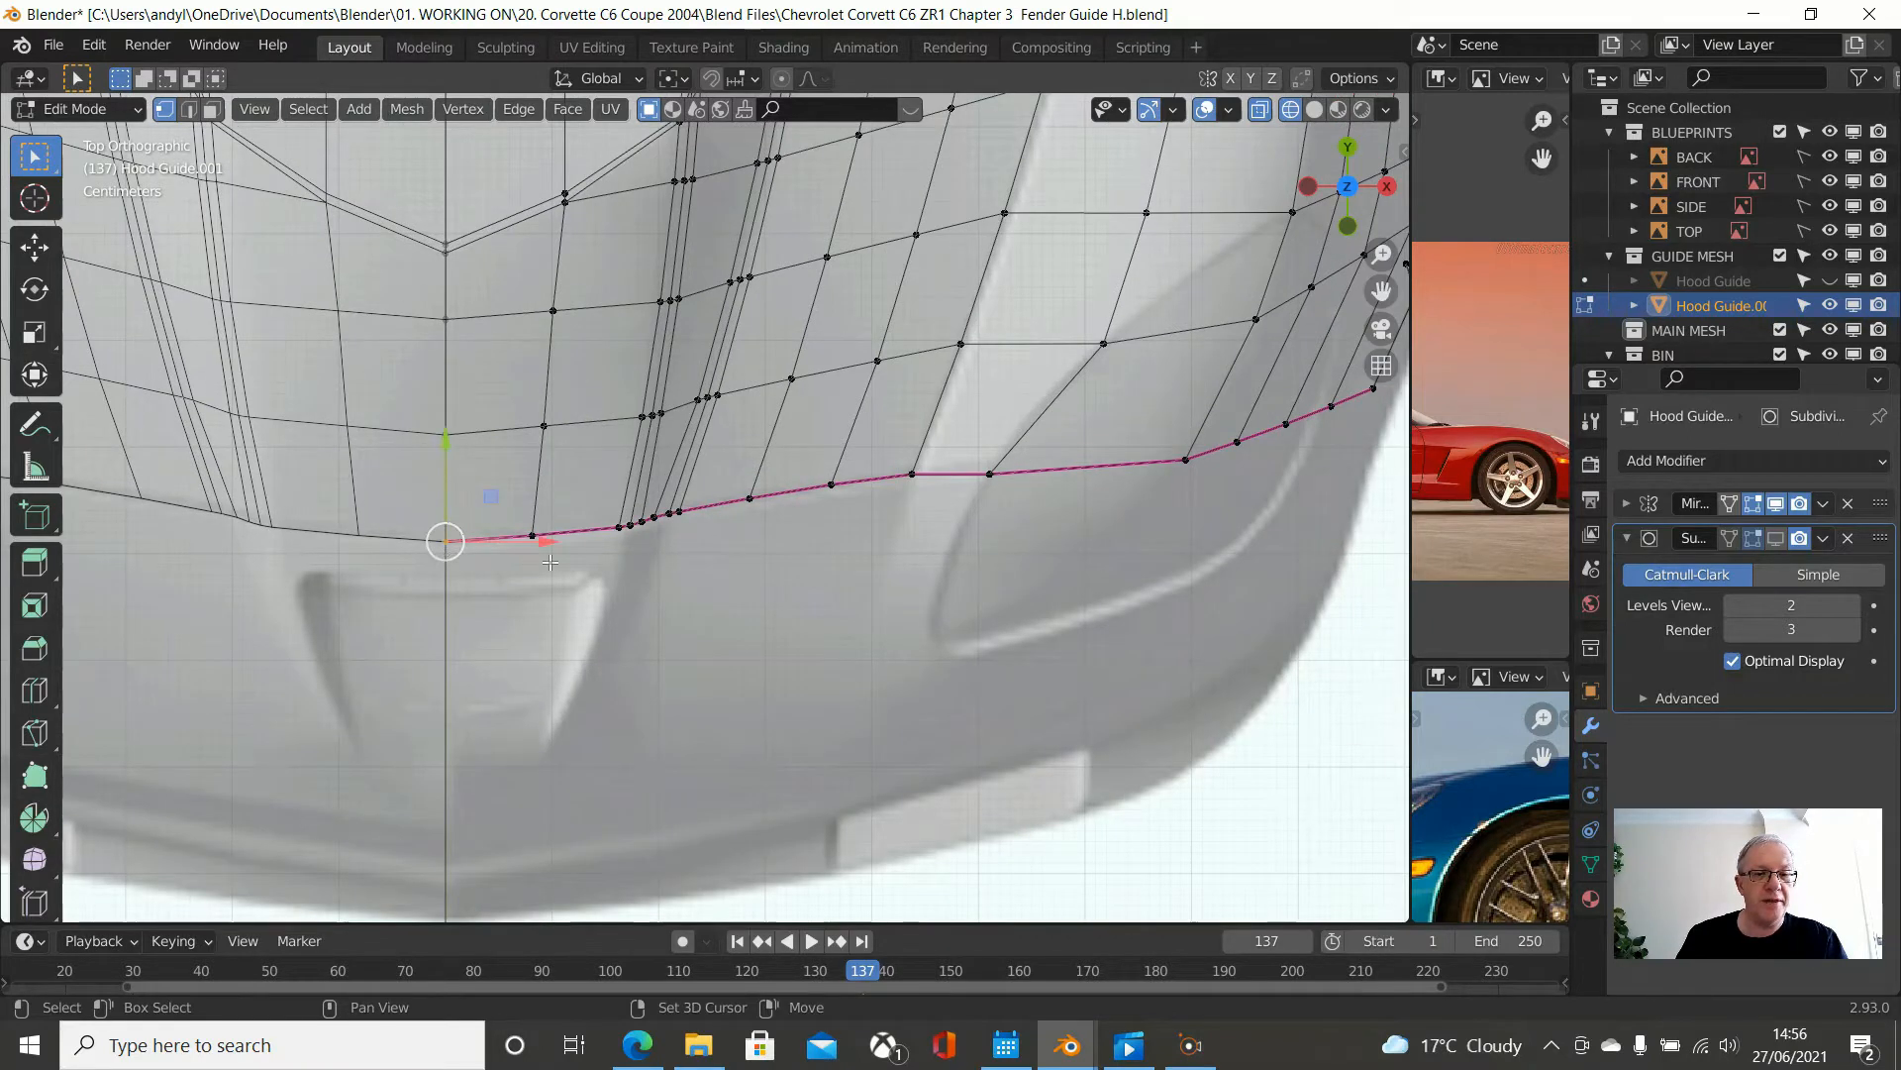
ctrl+click(698, 518)
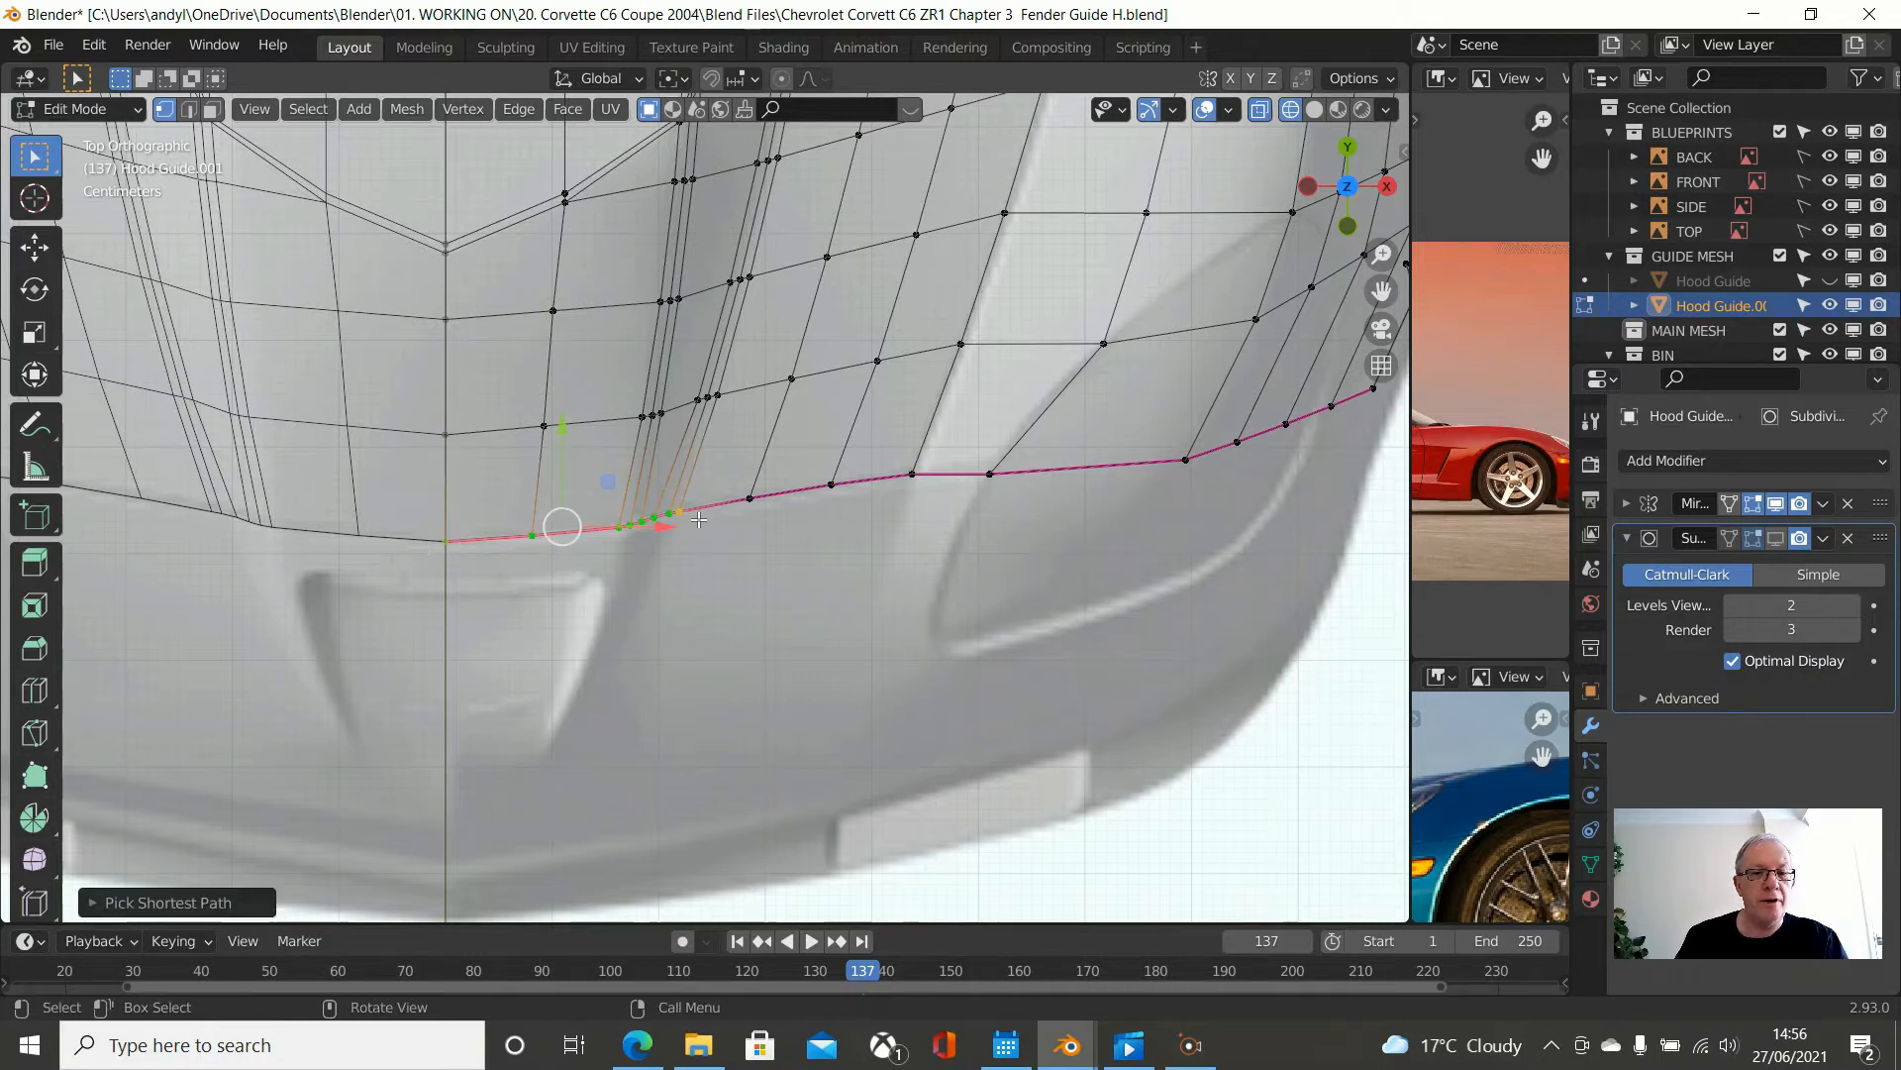
scroll(661, 529, up, 1)
scroll(662, 529, up, 2)
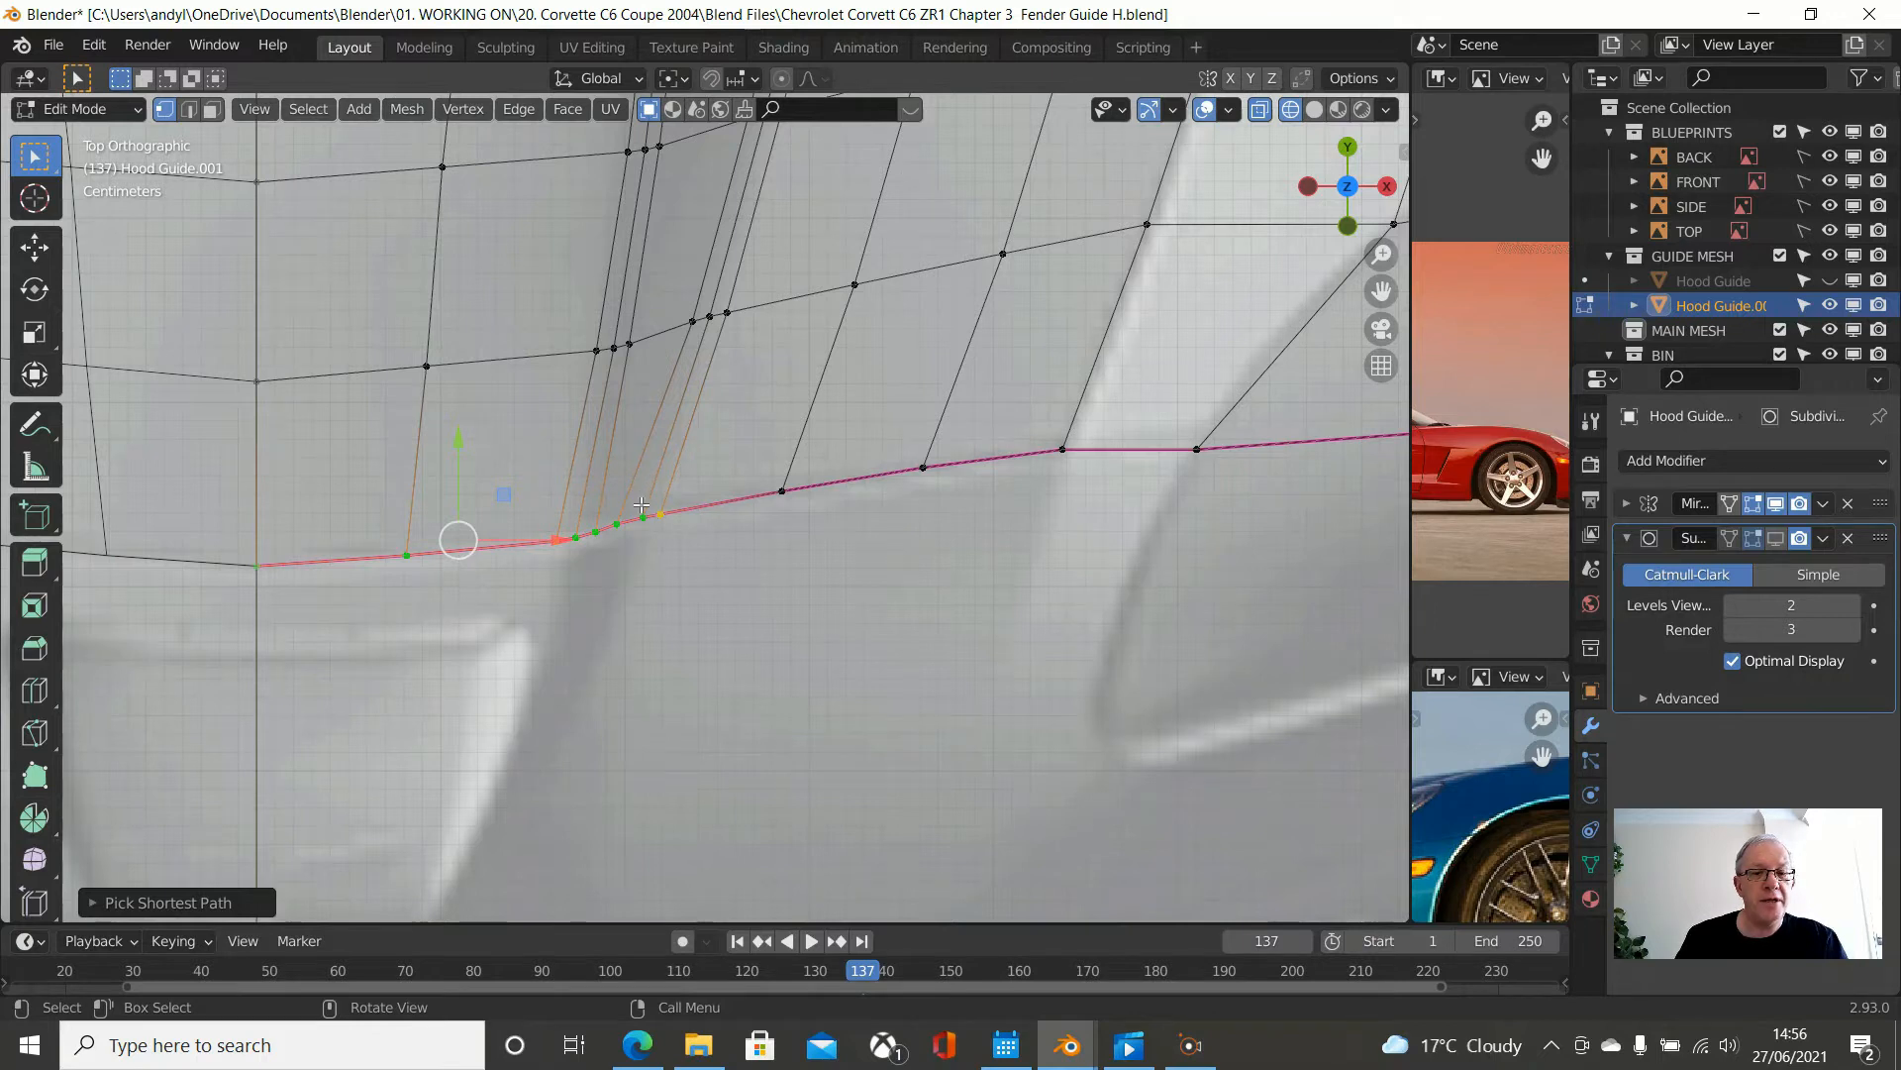
click(618, 535)
scroll(646, 498, up, 2)
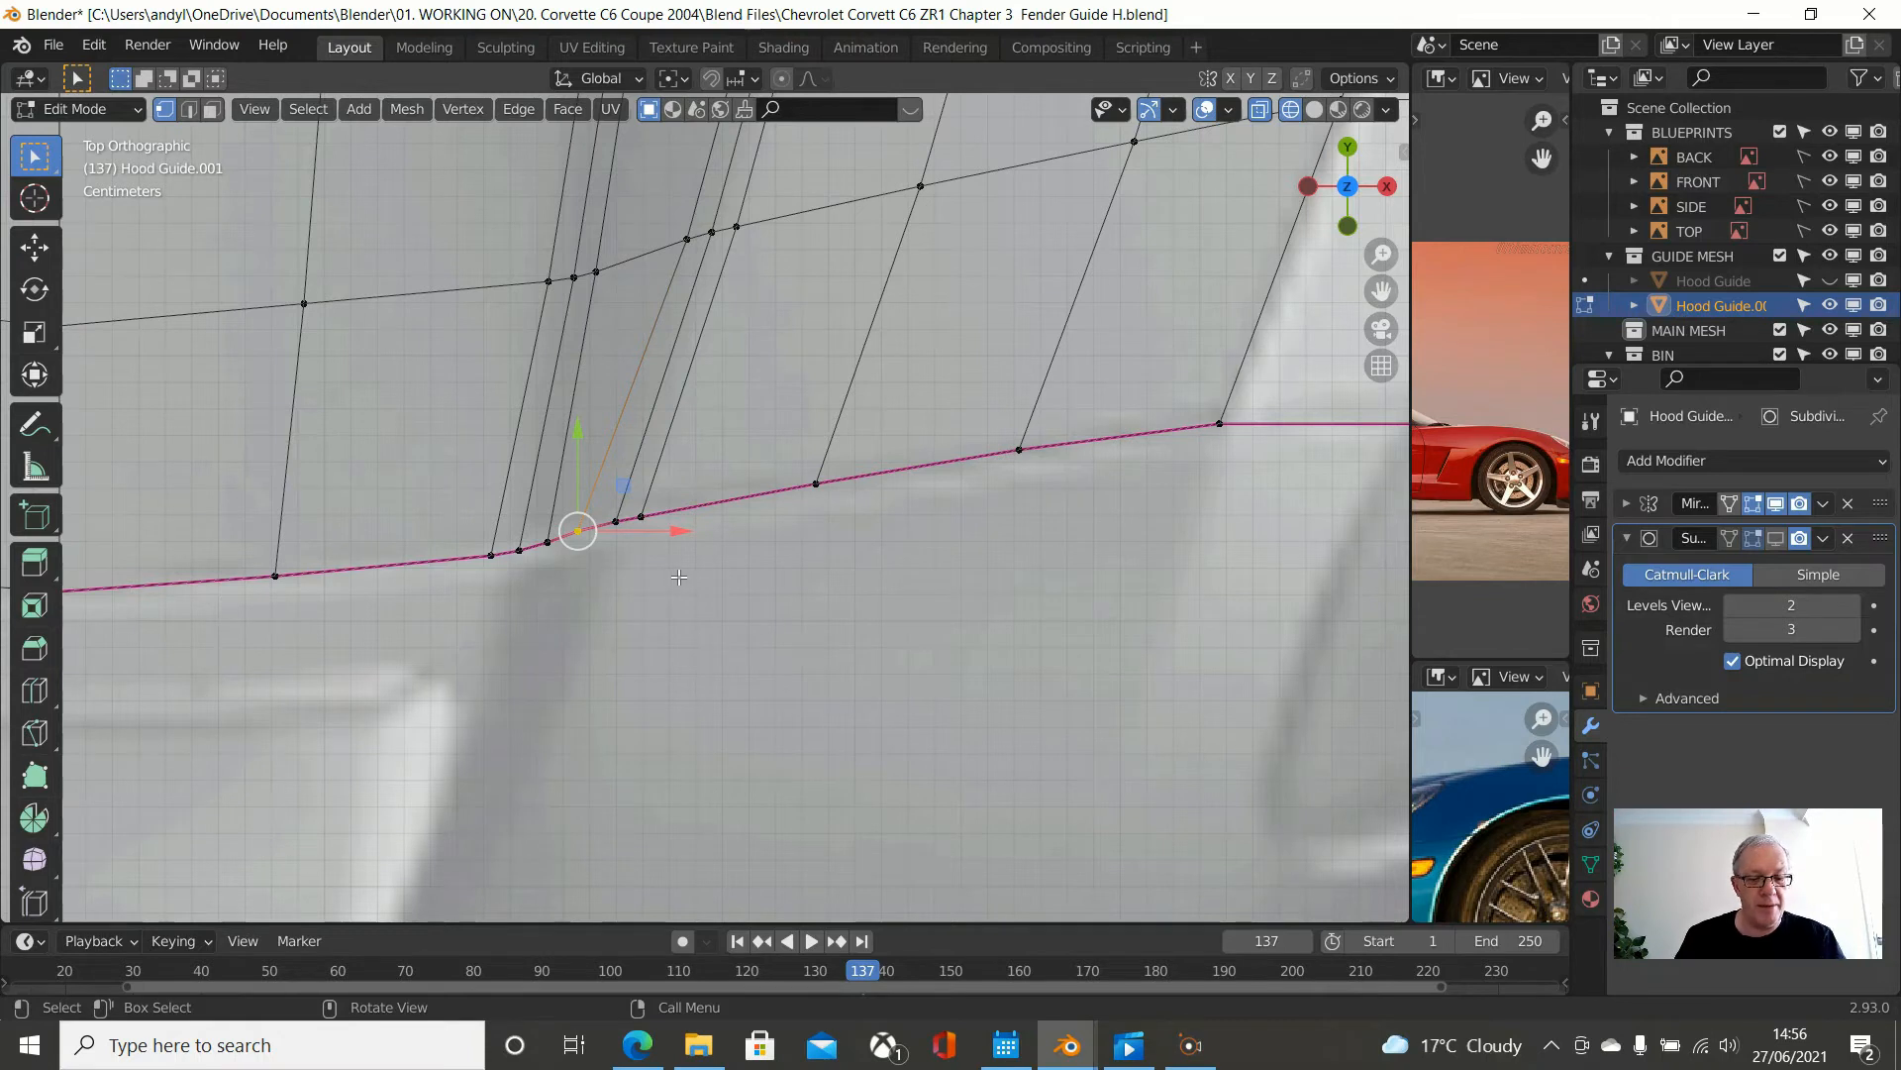
key(shift+v)
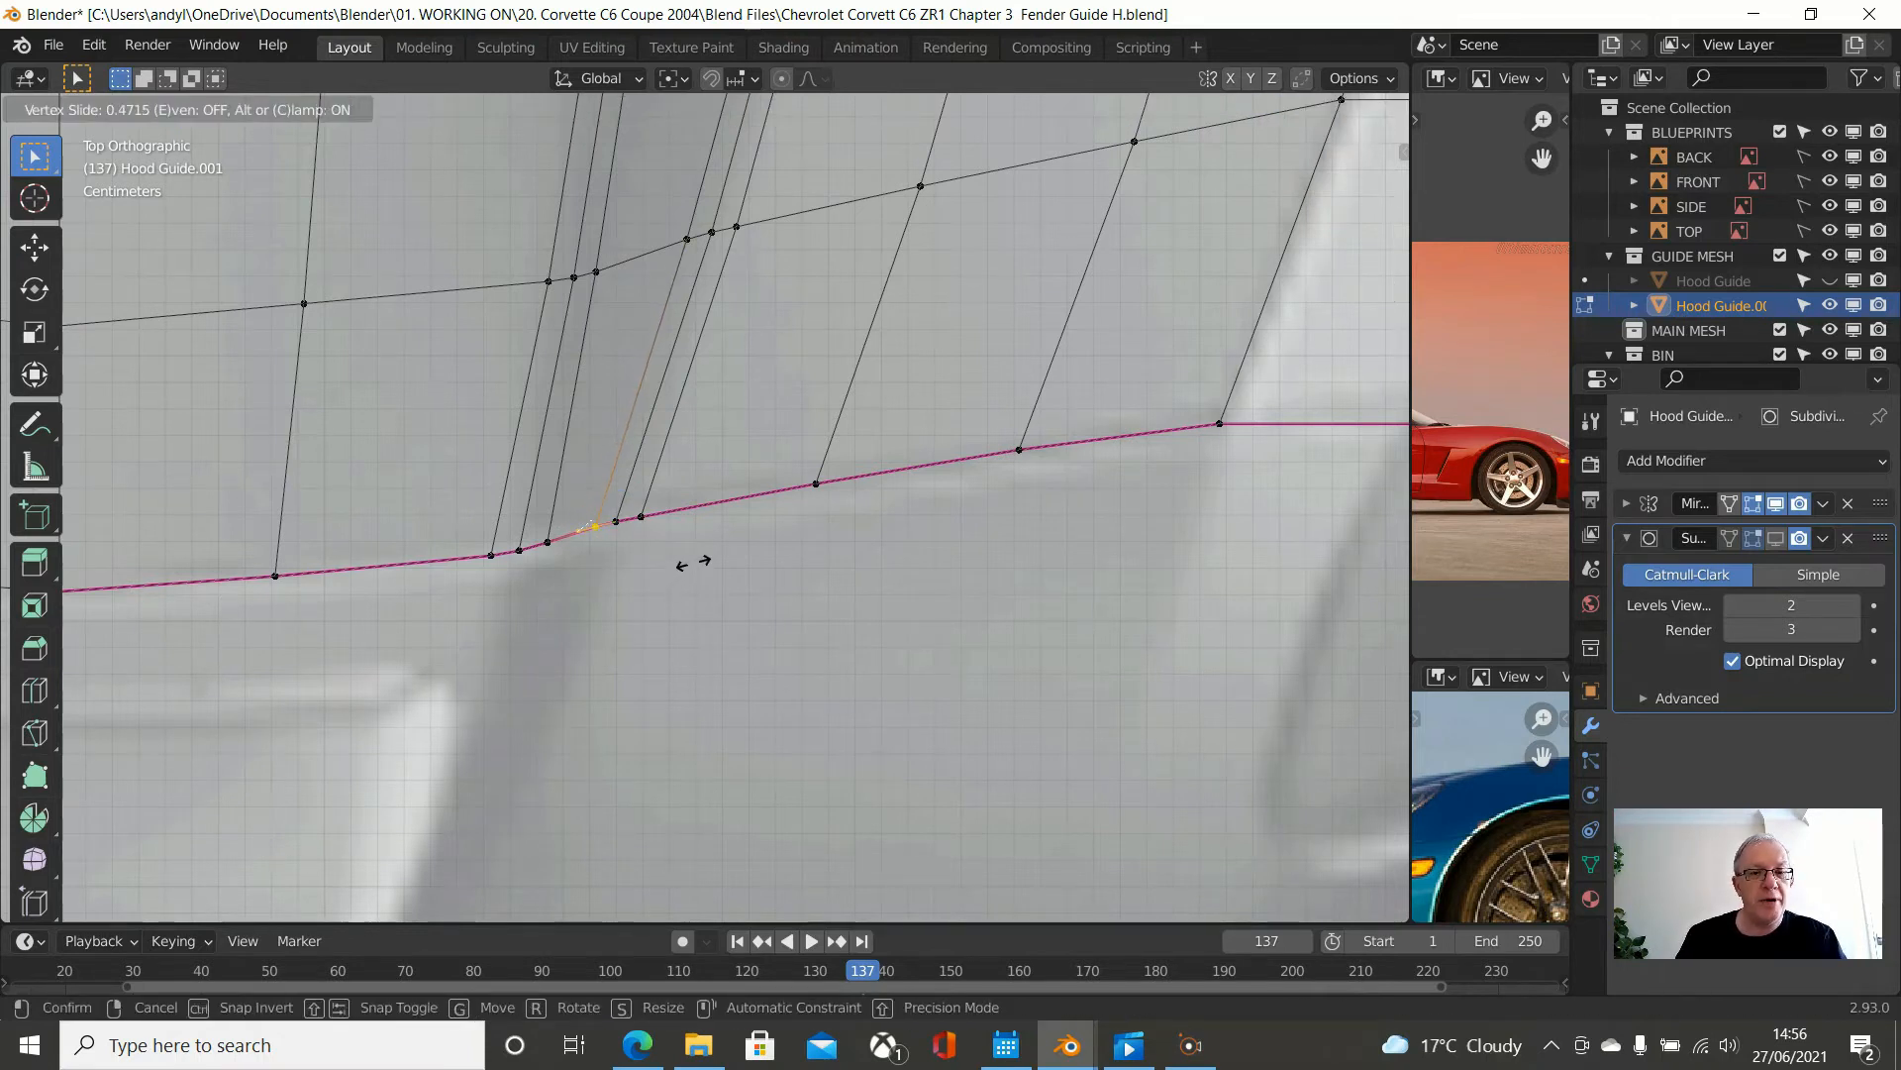
click(694, 561)
scroll(555, 609, down, 1)
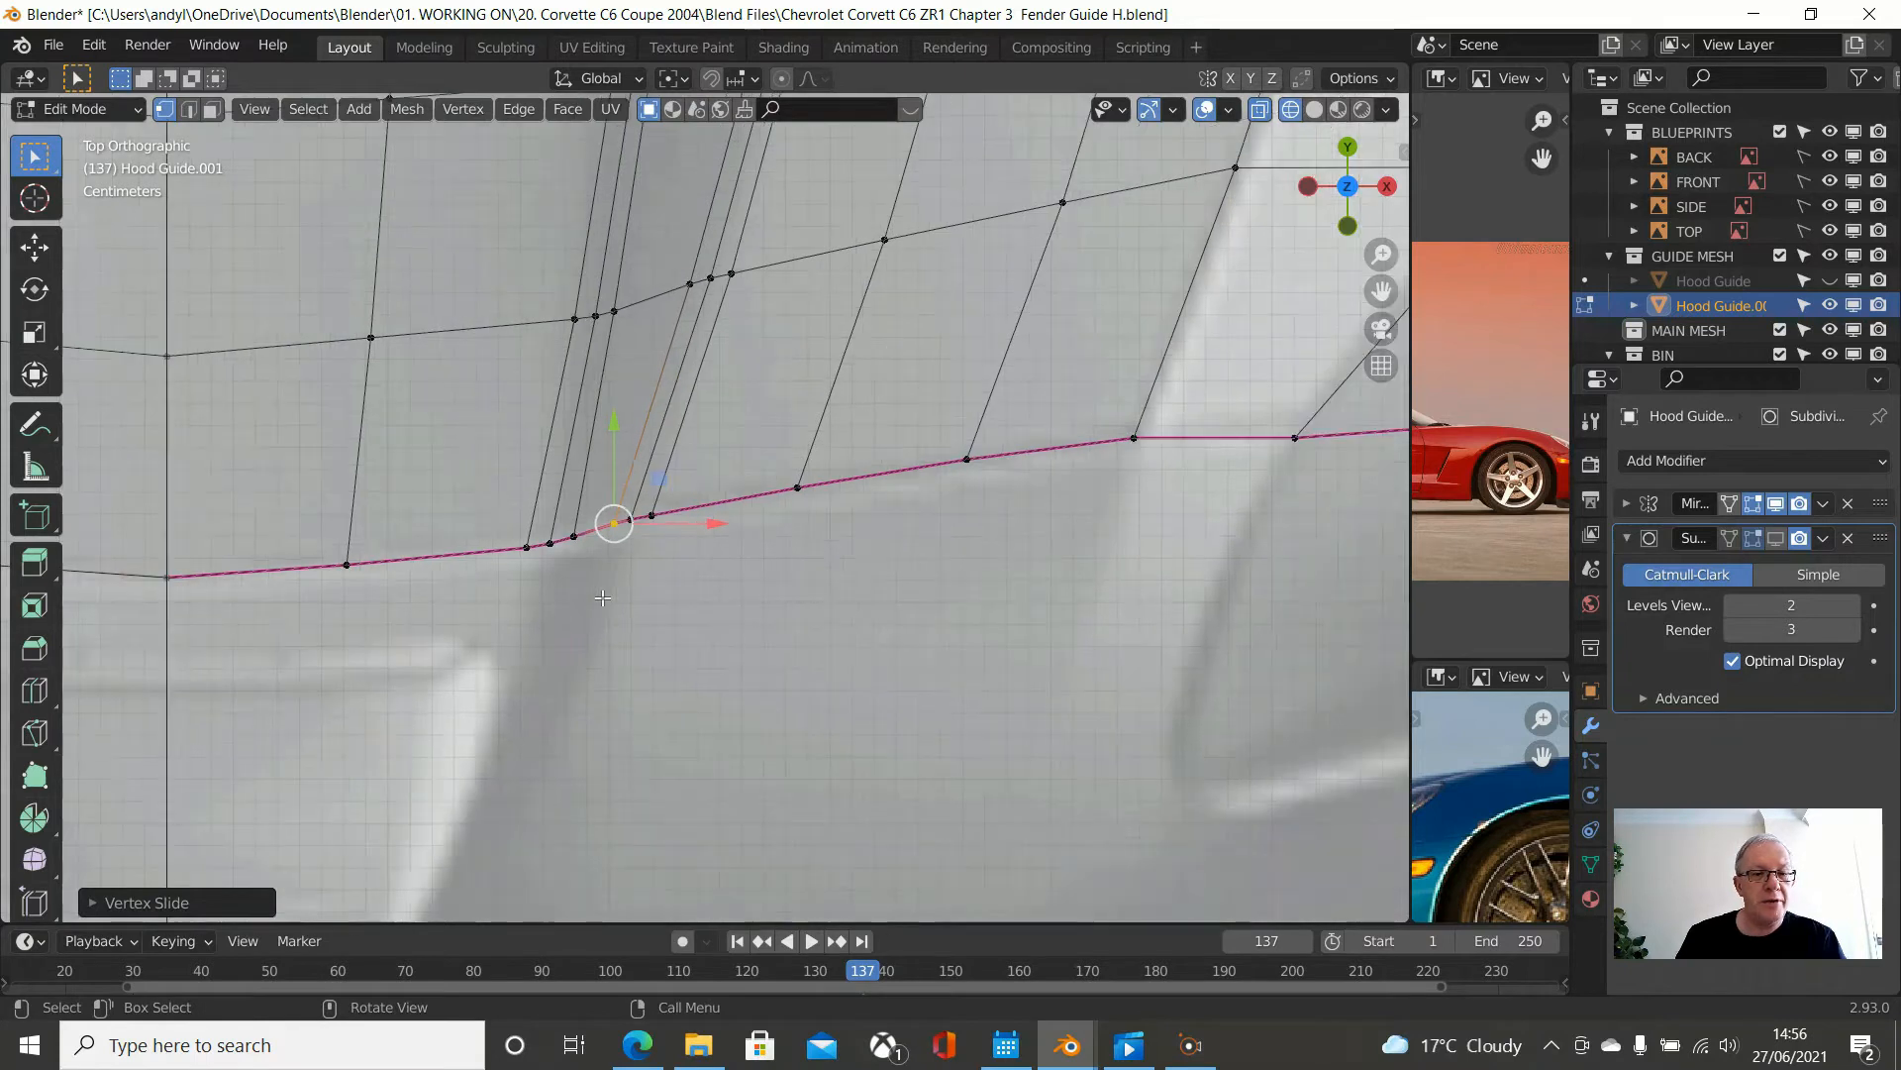
- Extrude the hood's front edge, from the centre-line vertex to the cluster's outermost vertex, forward along Y by a little over 0.25 m
shift+click(168, 578)
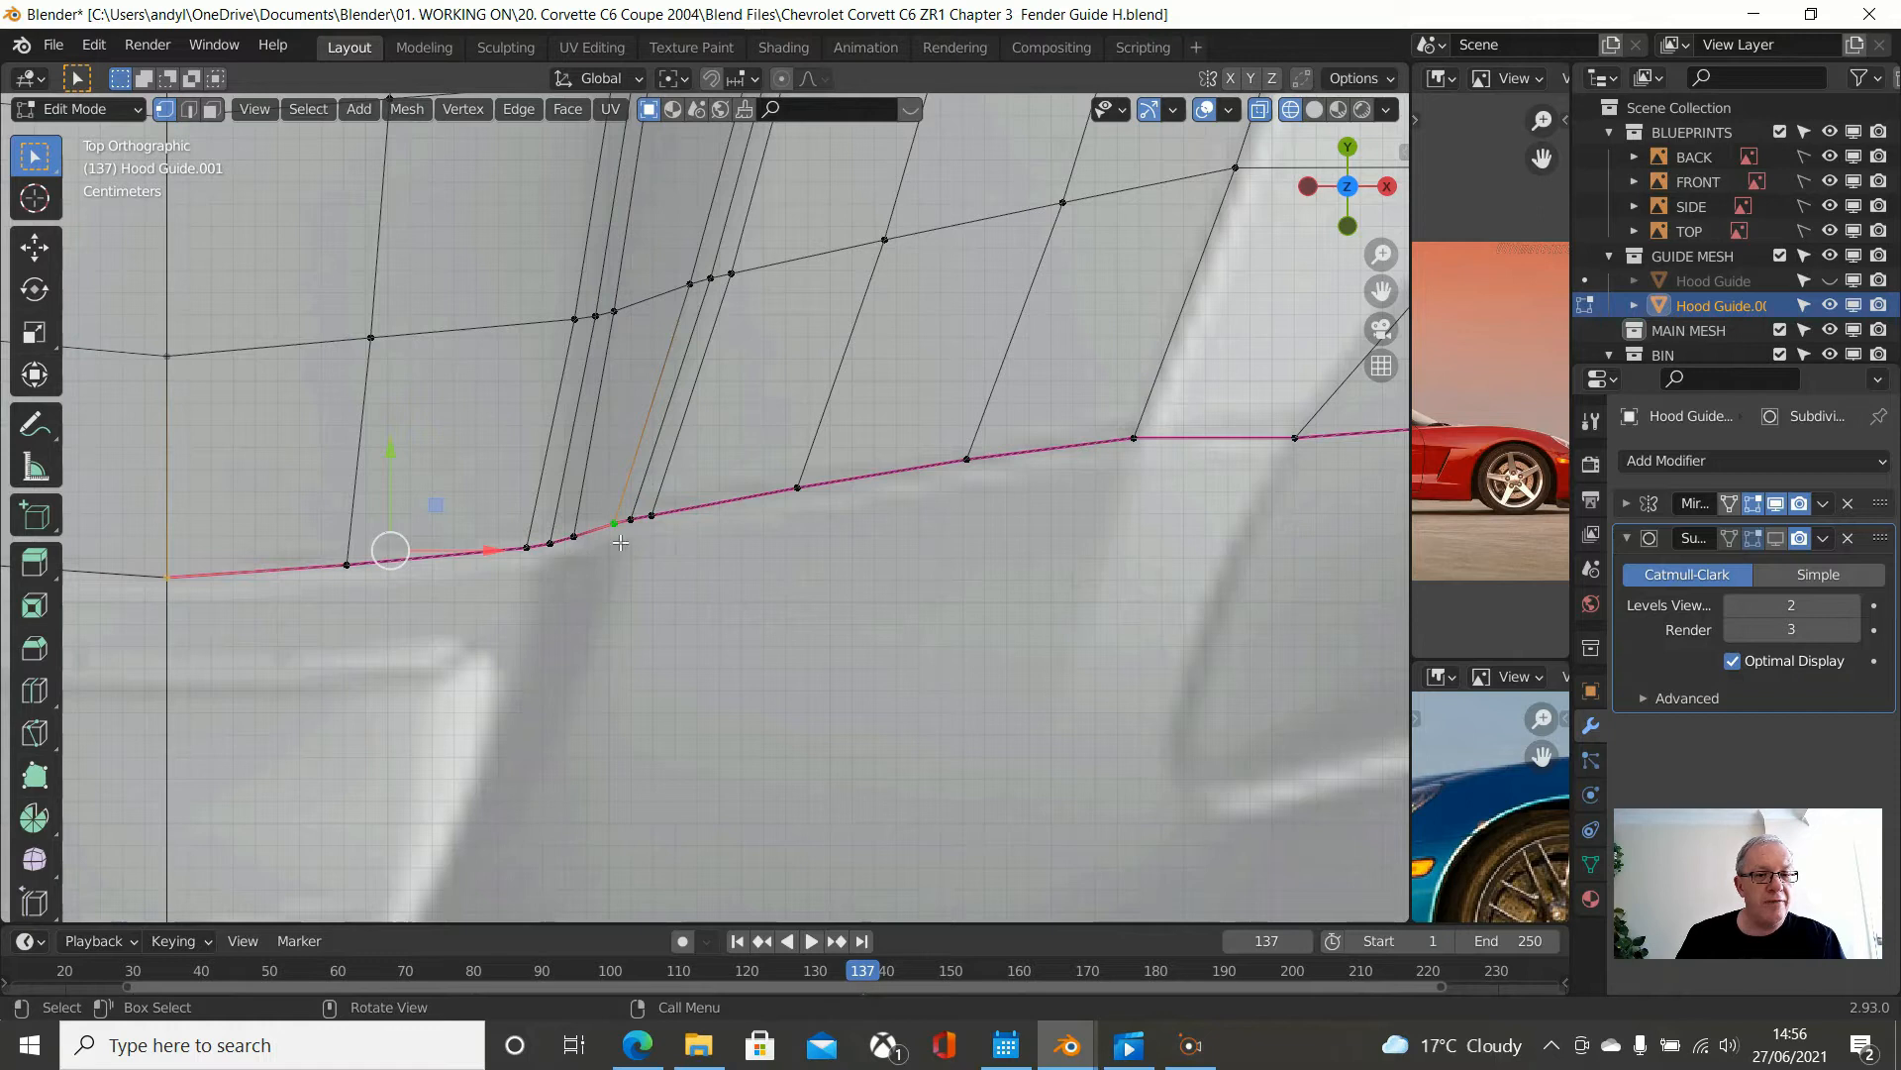
ctrl+click(656, 519)
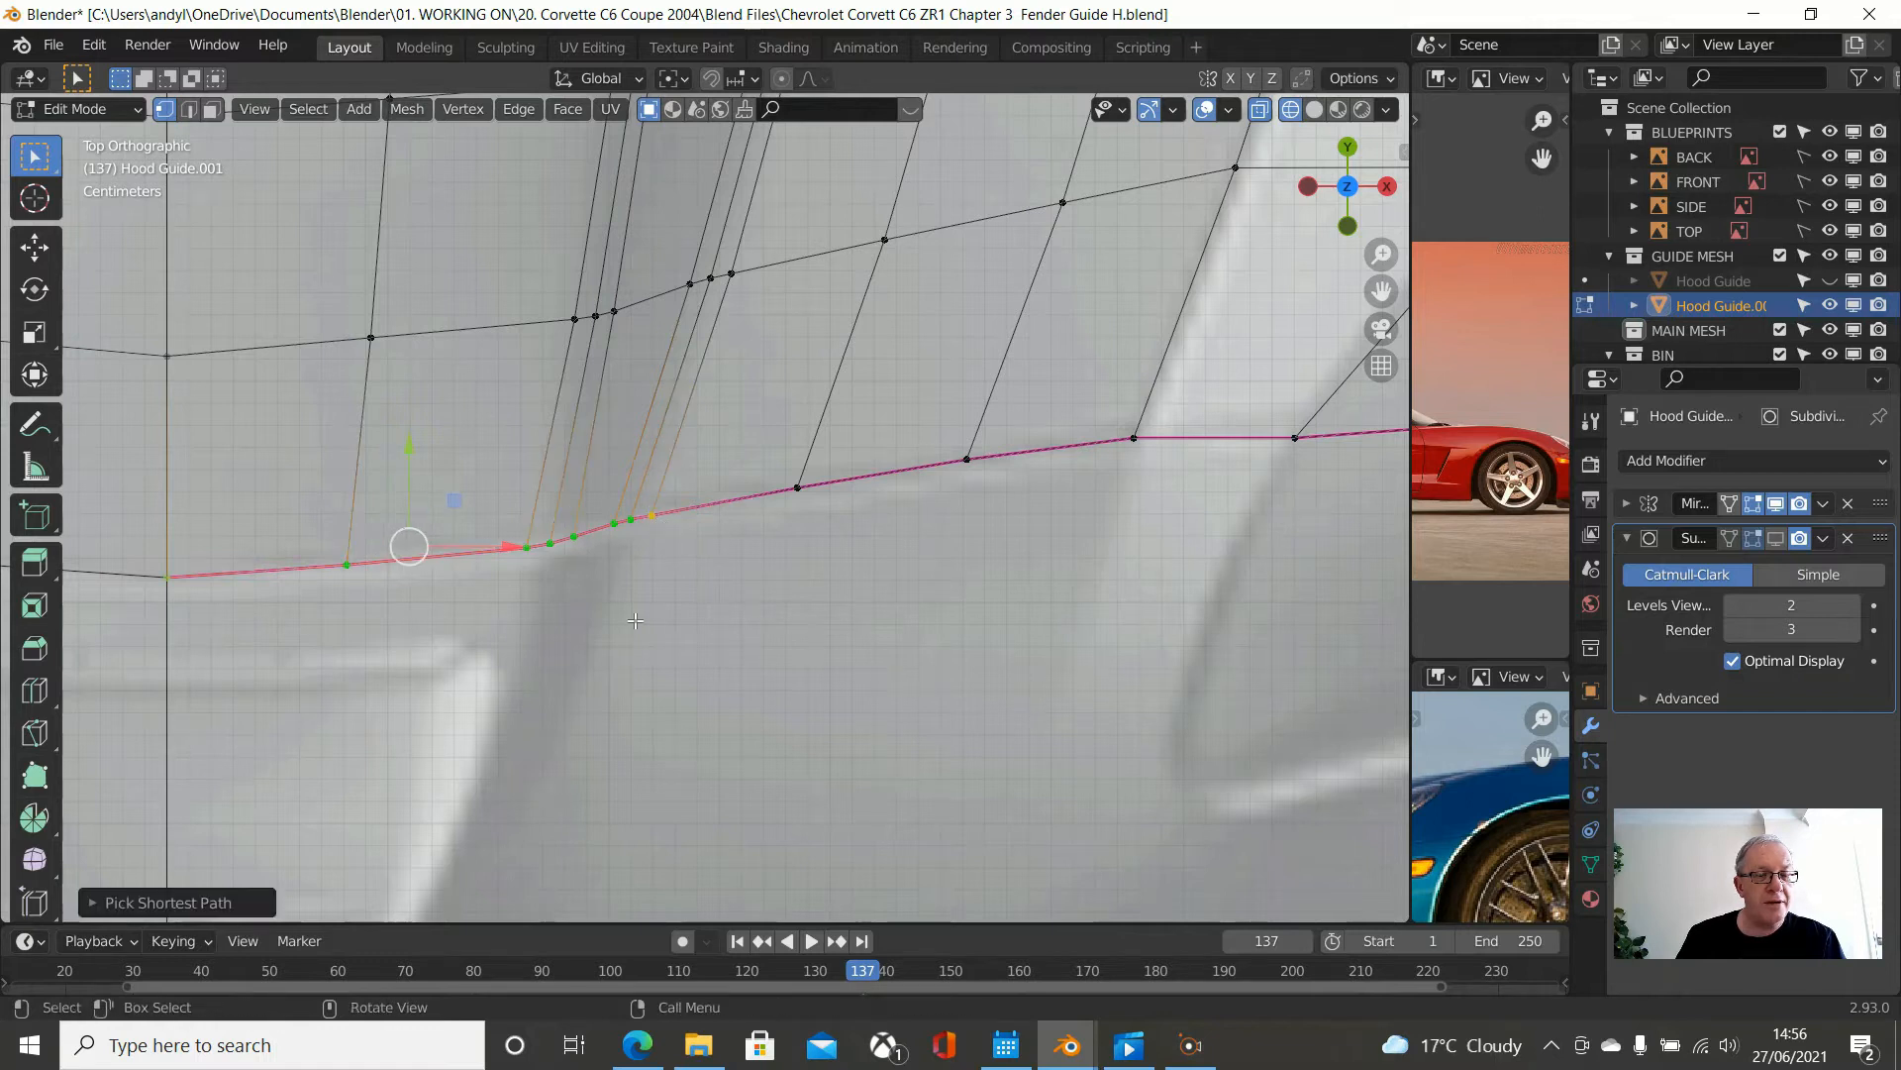
scroll(635, 620, down, 4)
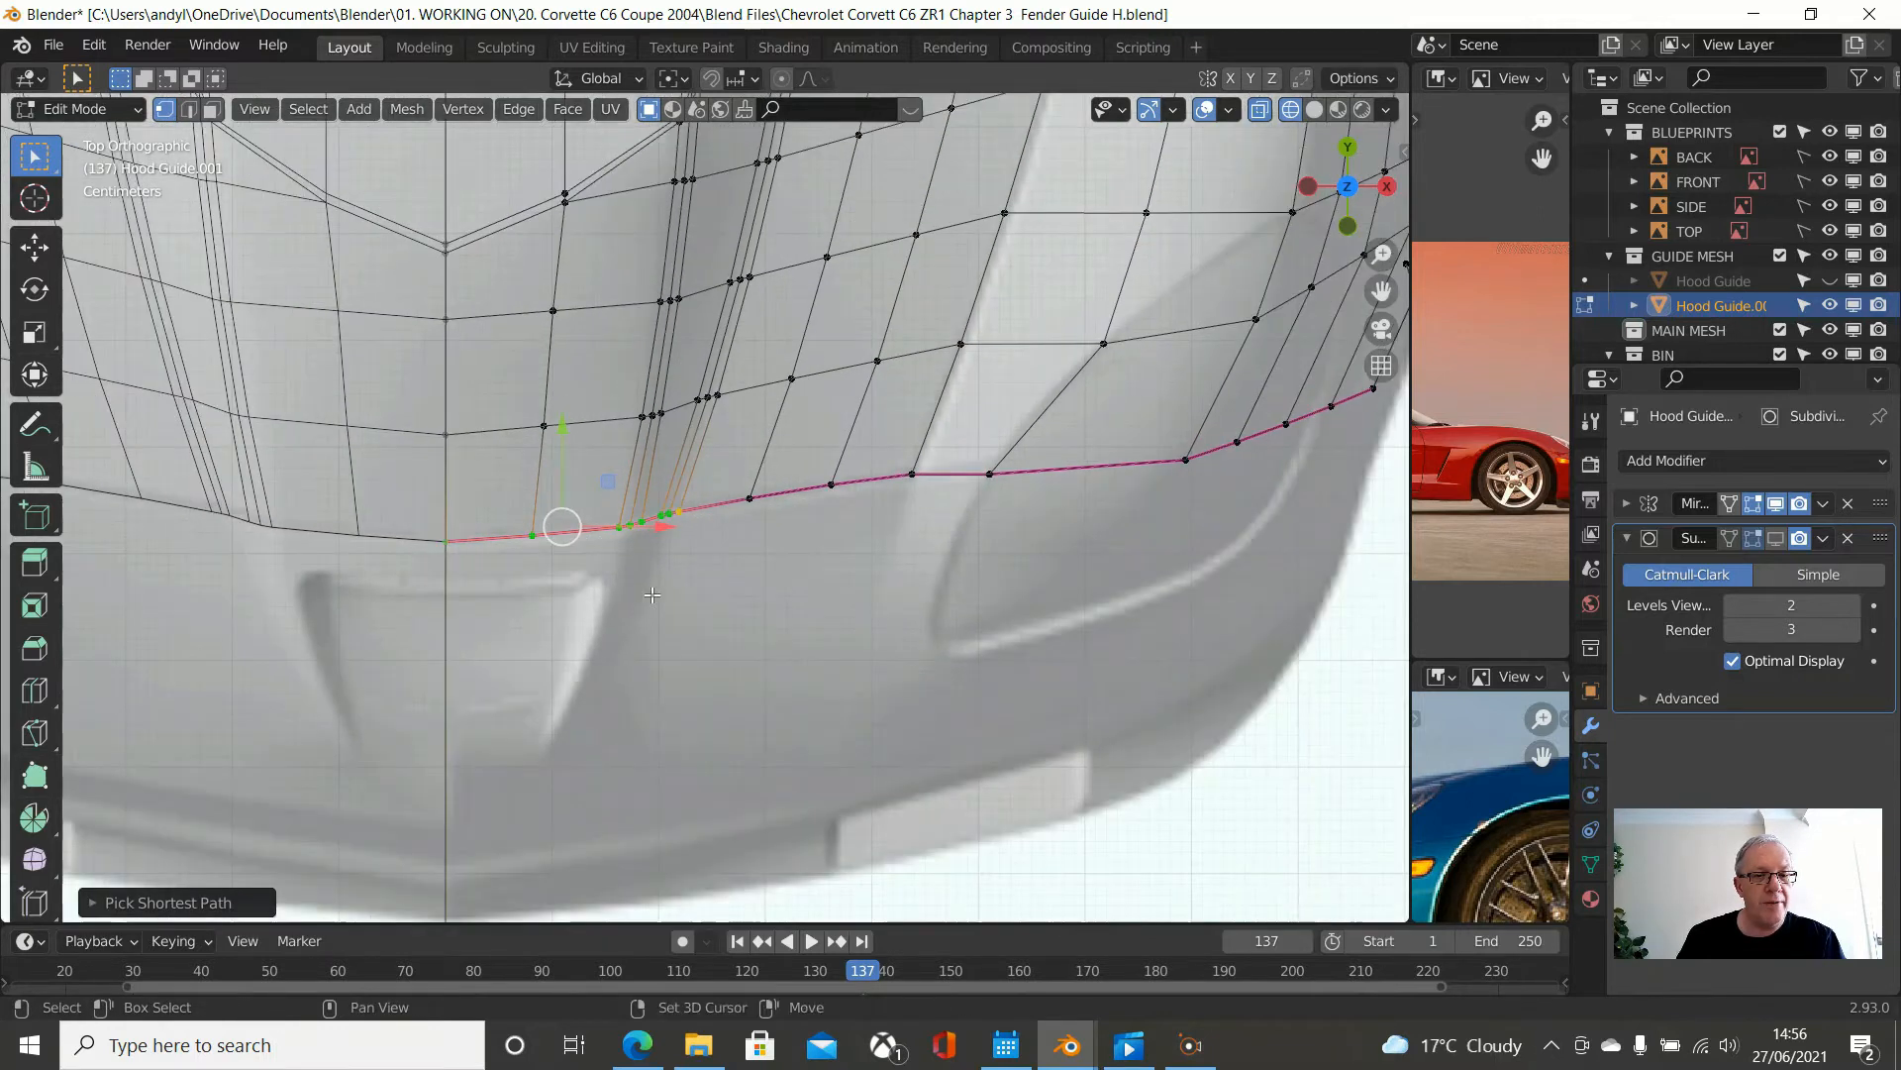
shift+middle_drag(690, 518, 699, 450)
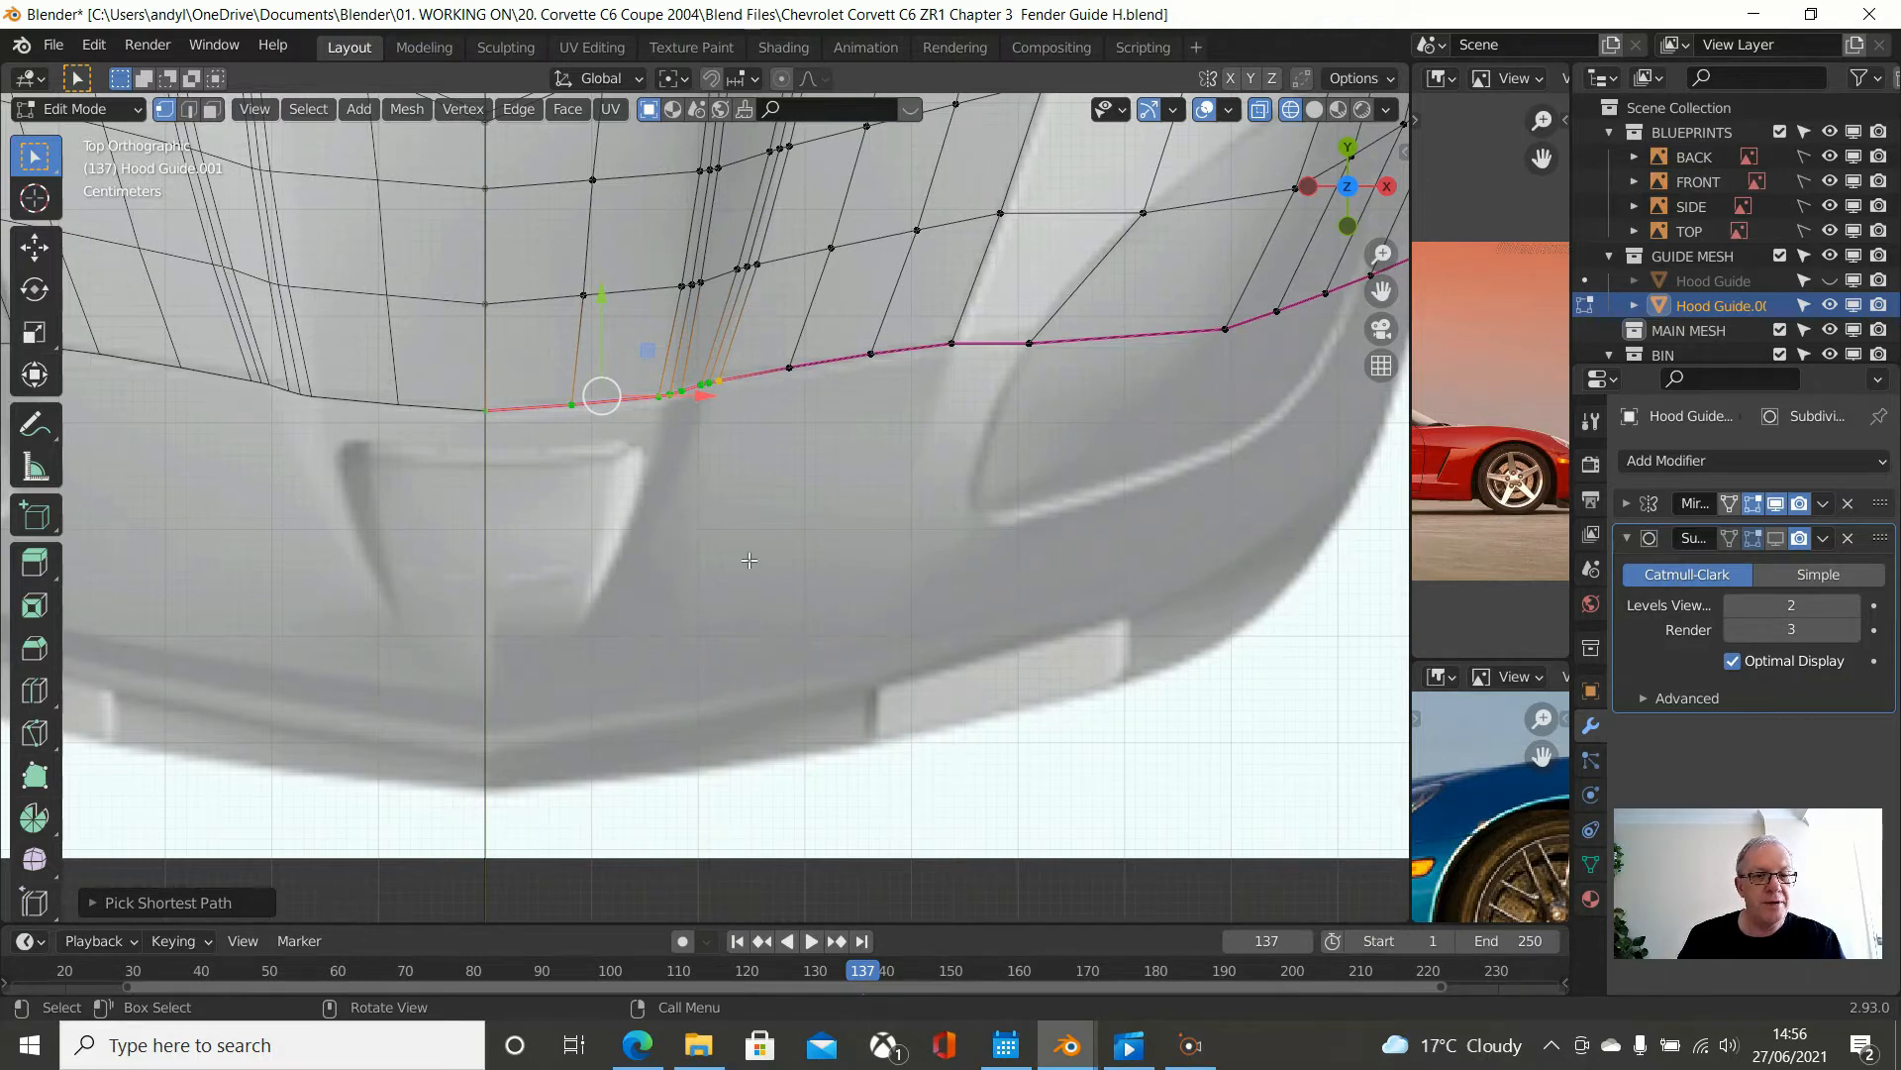
key(g)
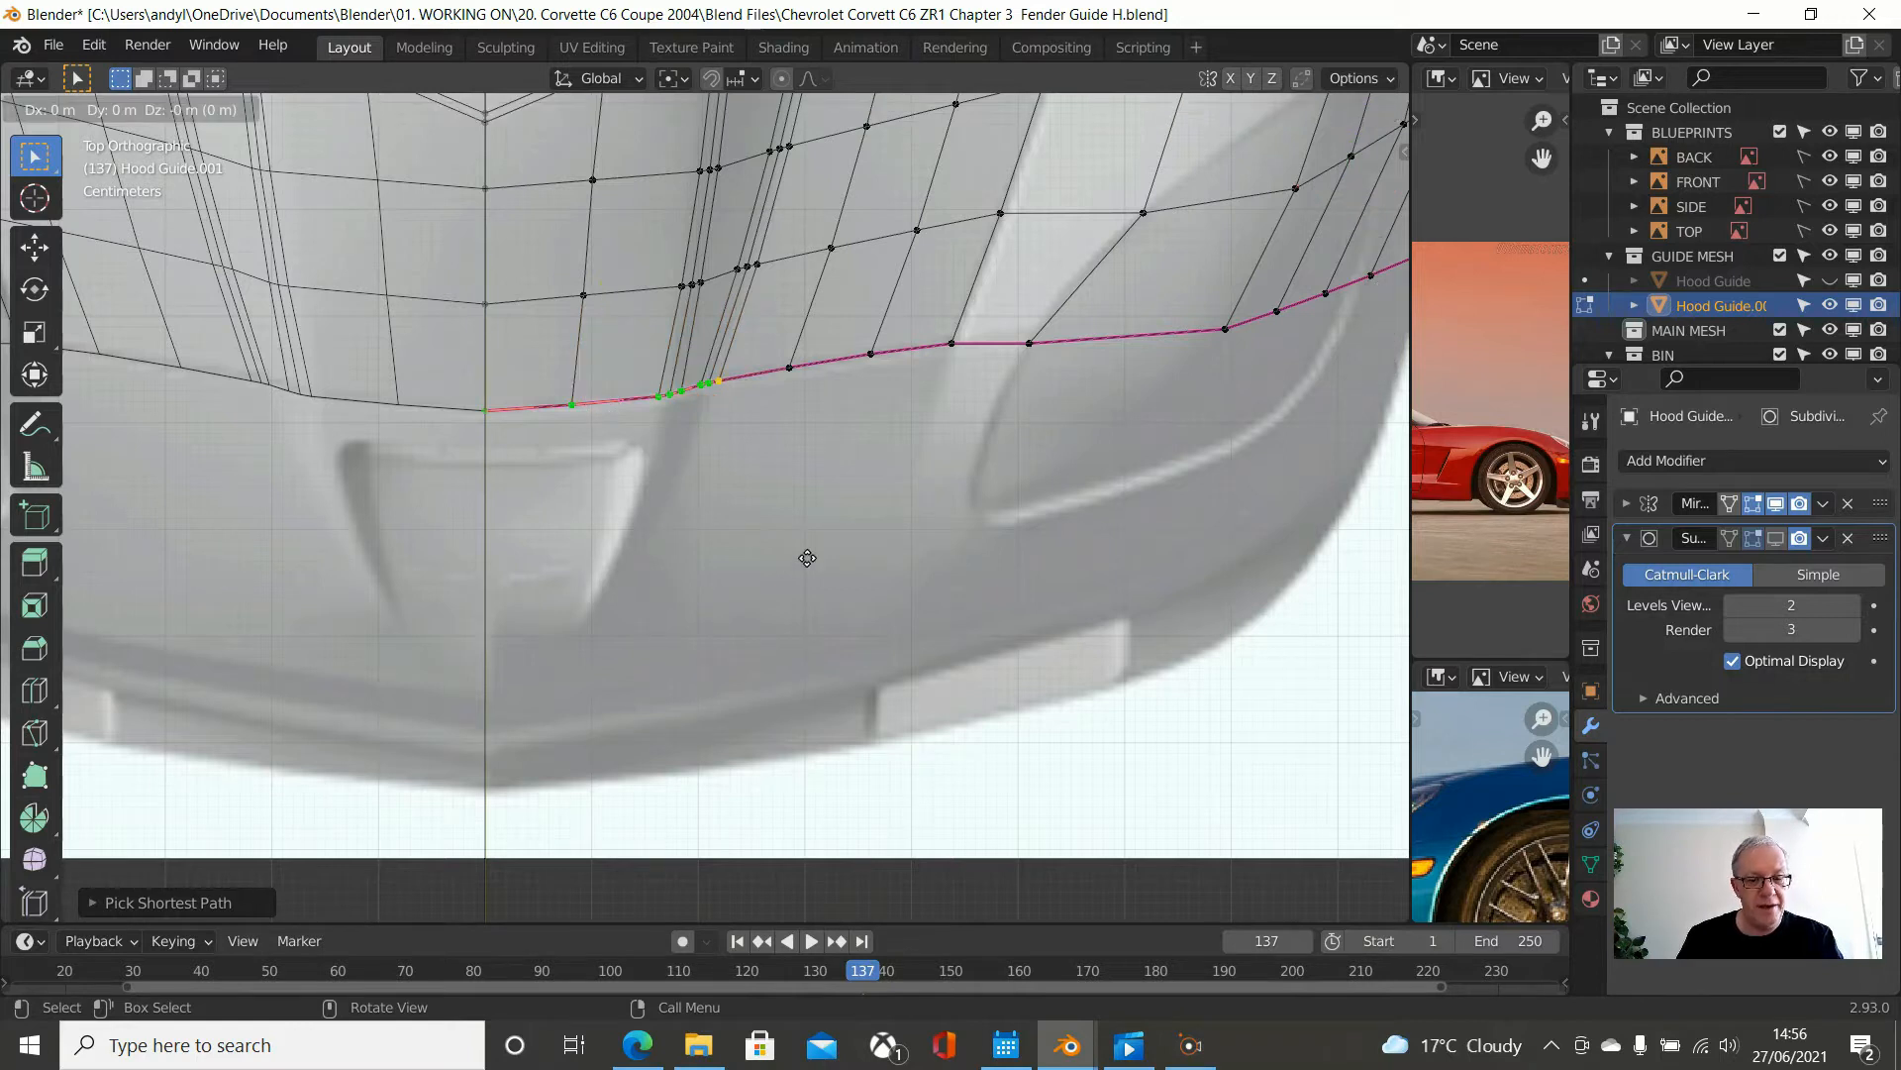
key(y)
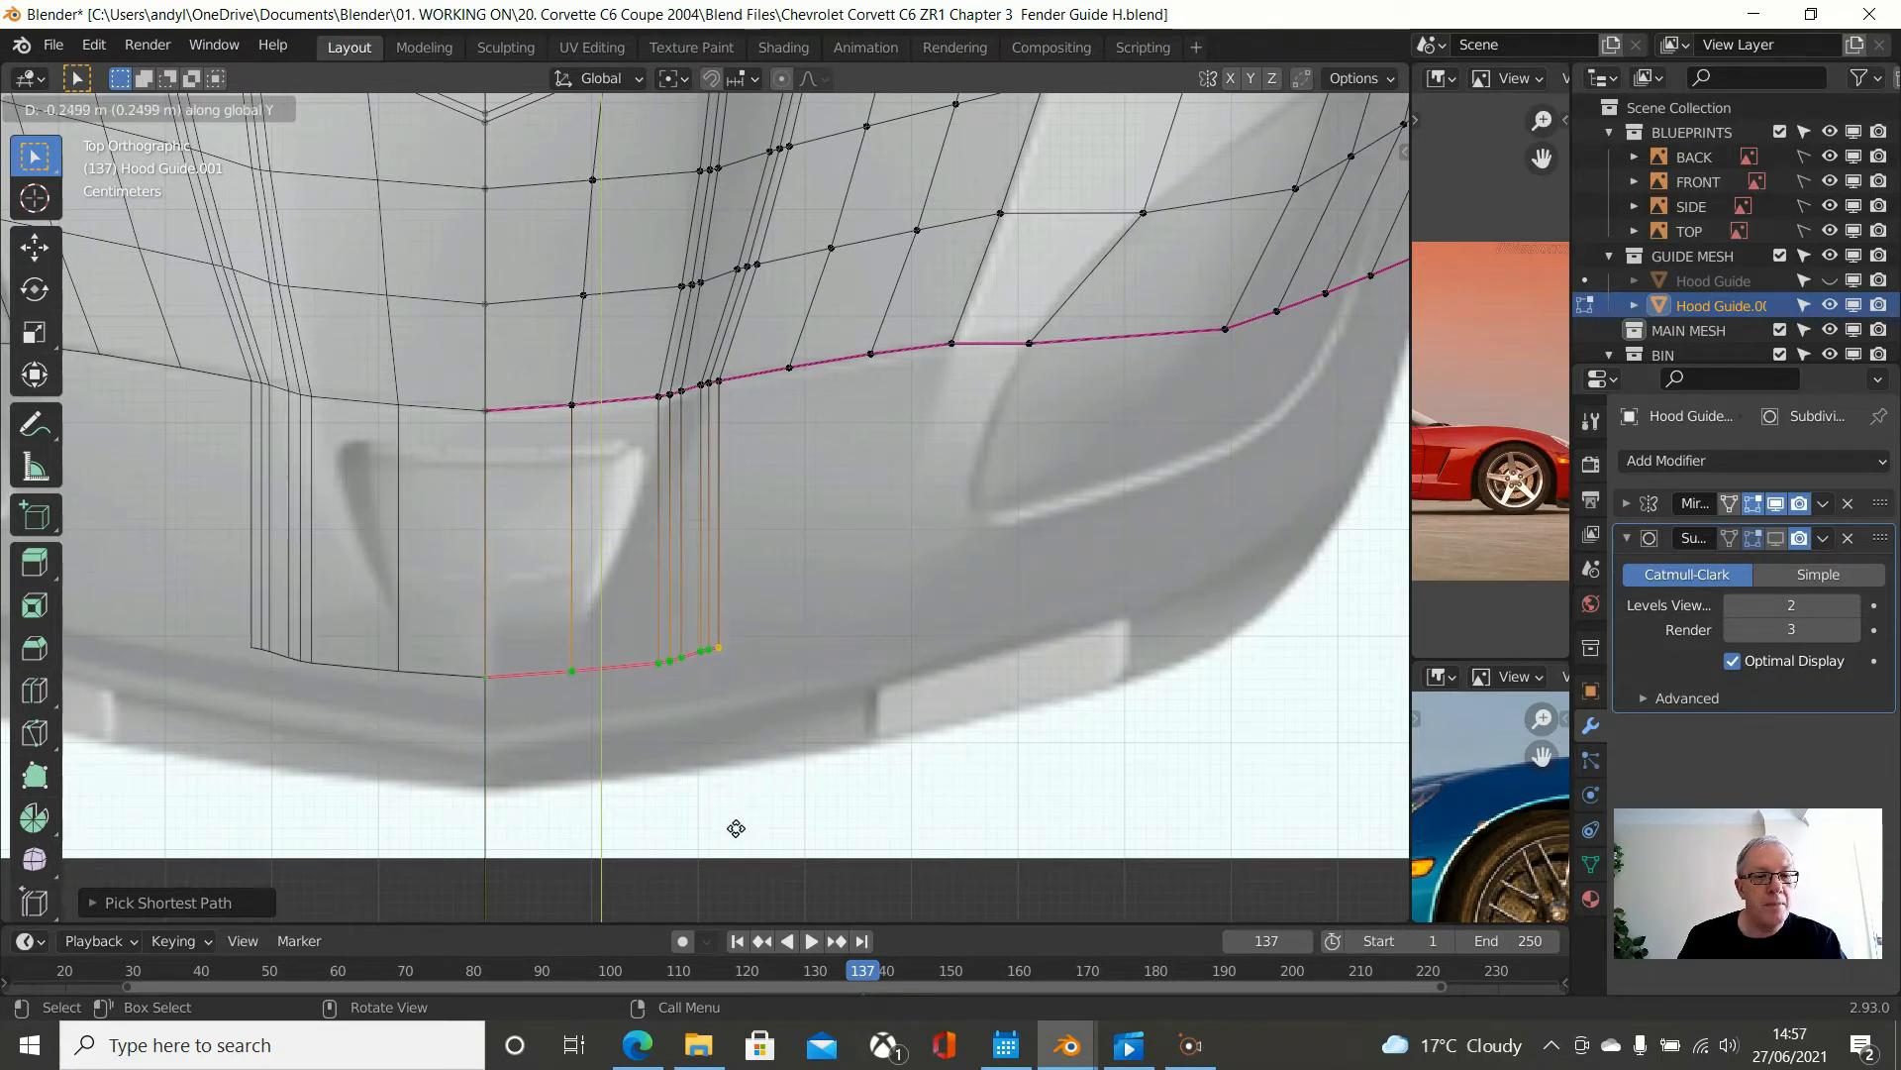
click(729, 838)
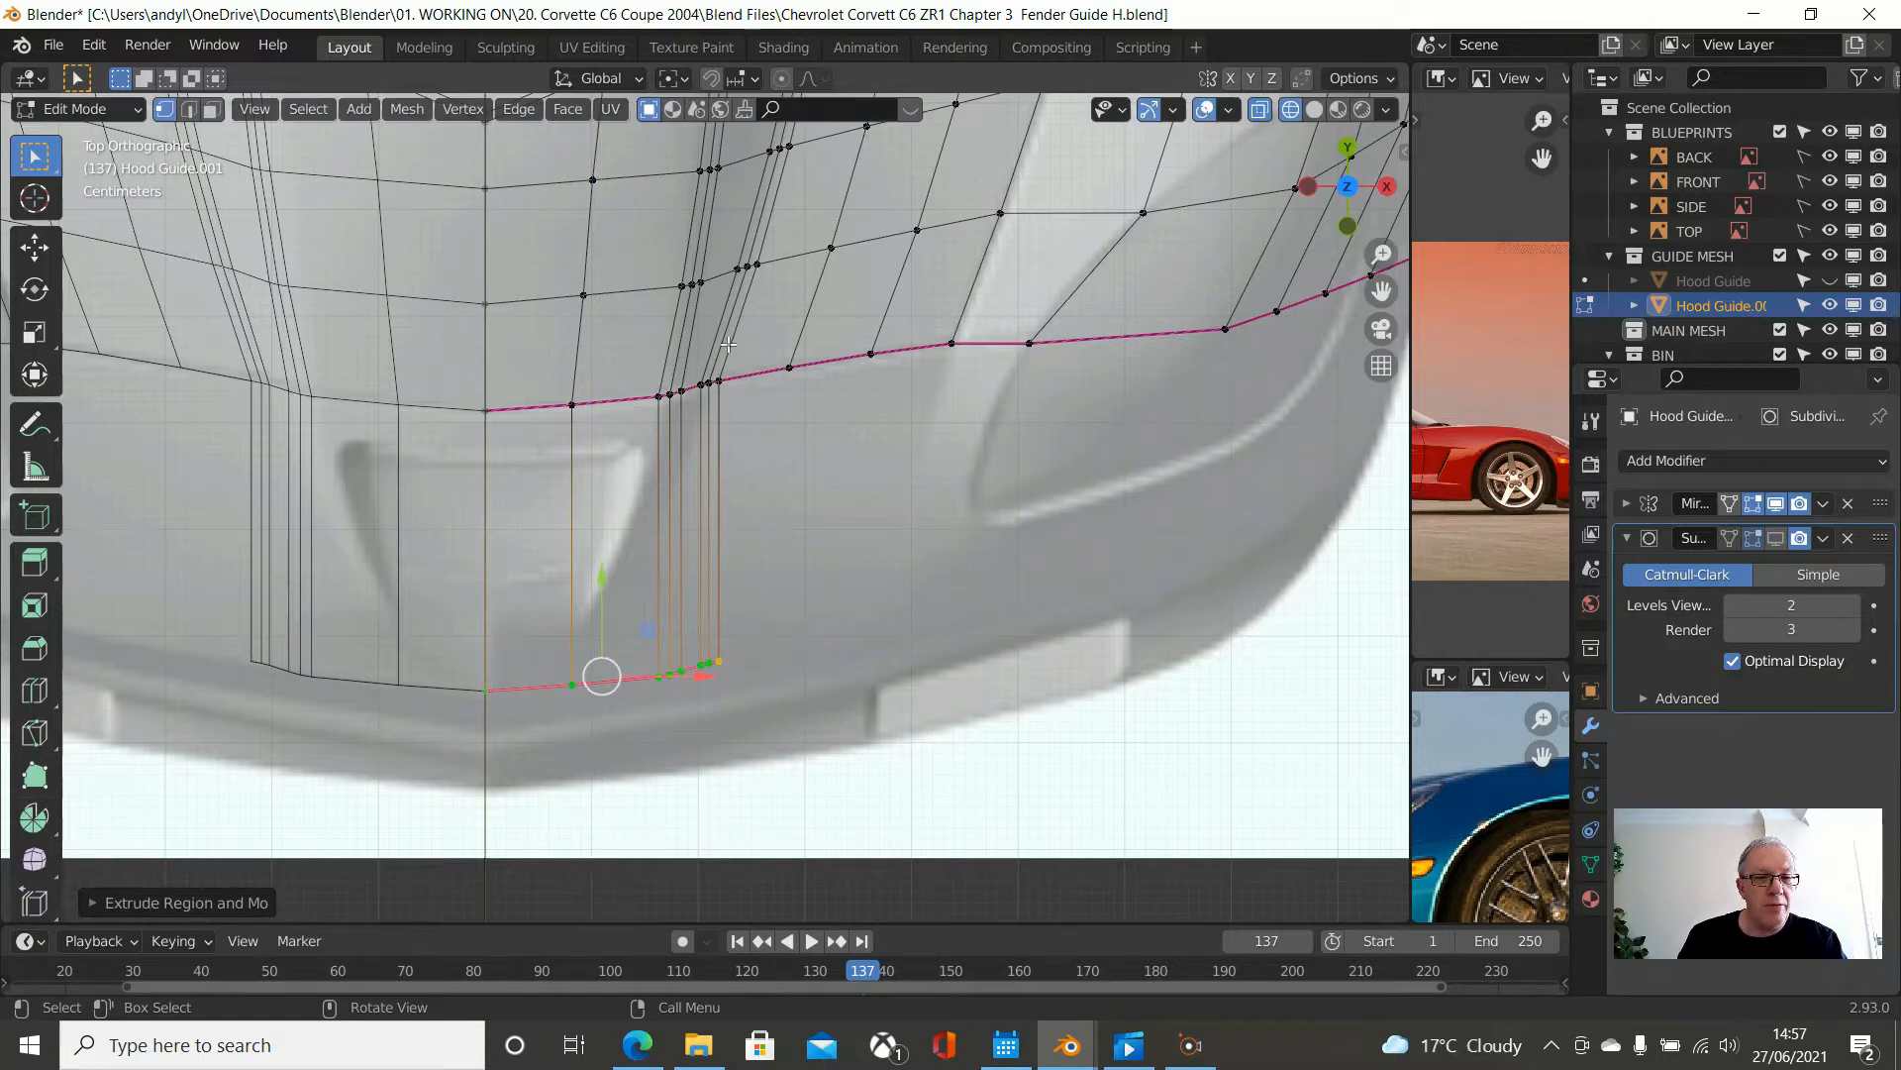
- Make the centre-line vertex the active one in the extruded edge selection and set the transform pivot point to Active Element
shift+click(494, 691)
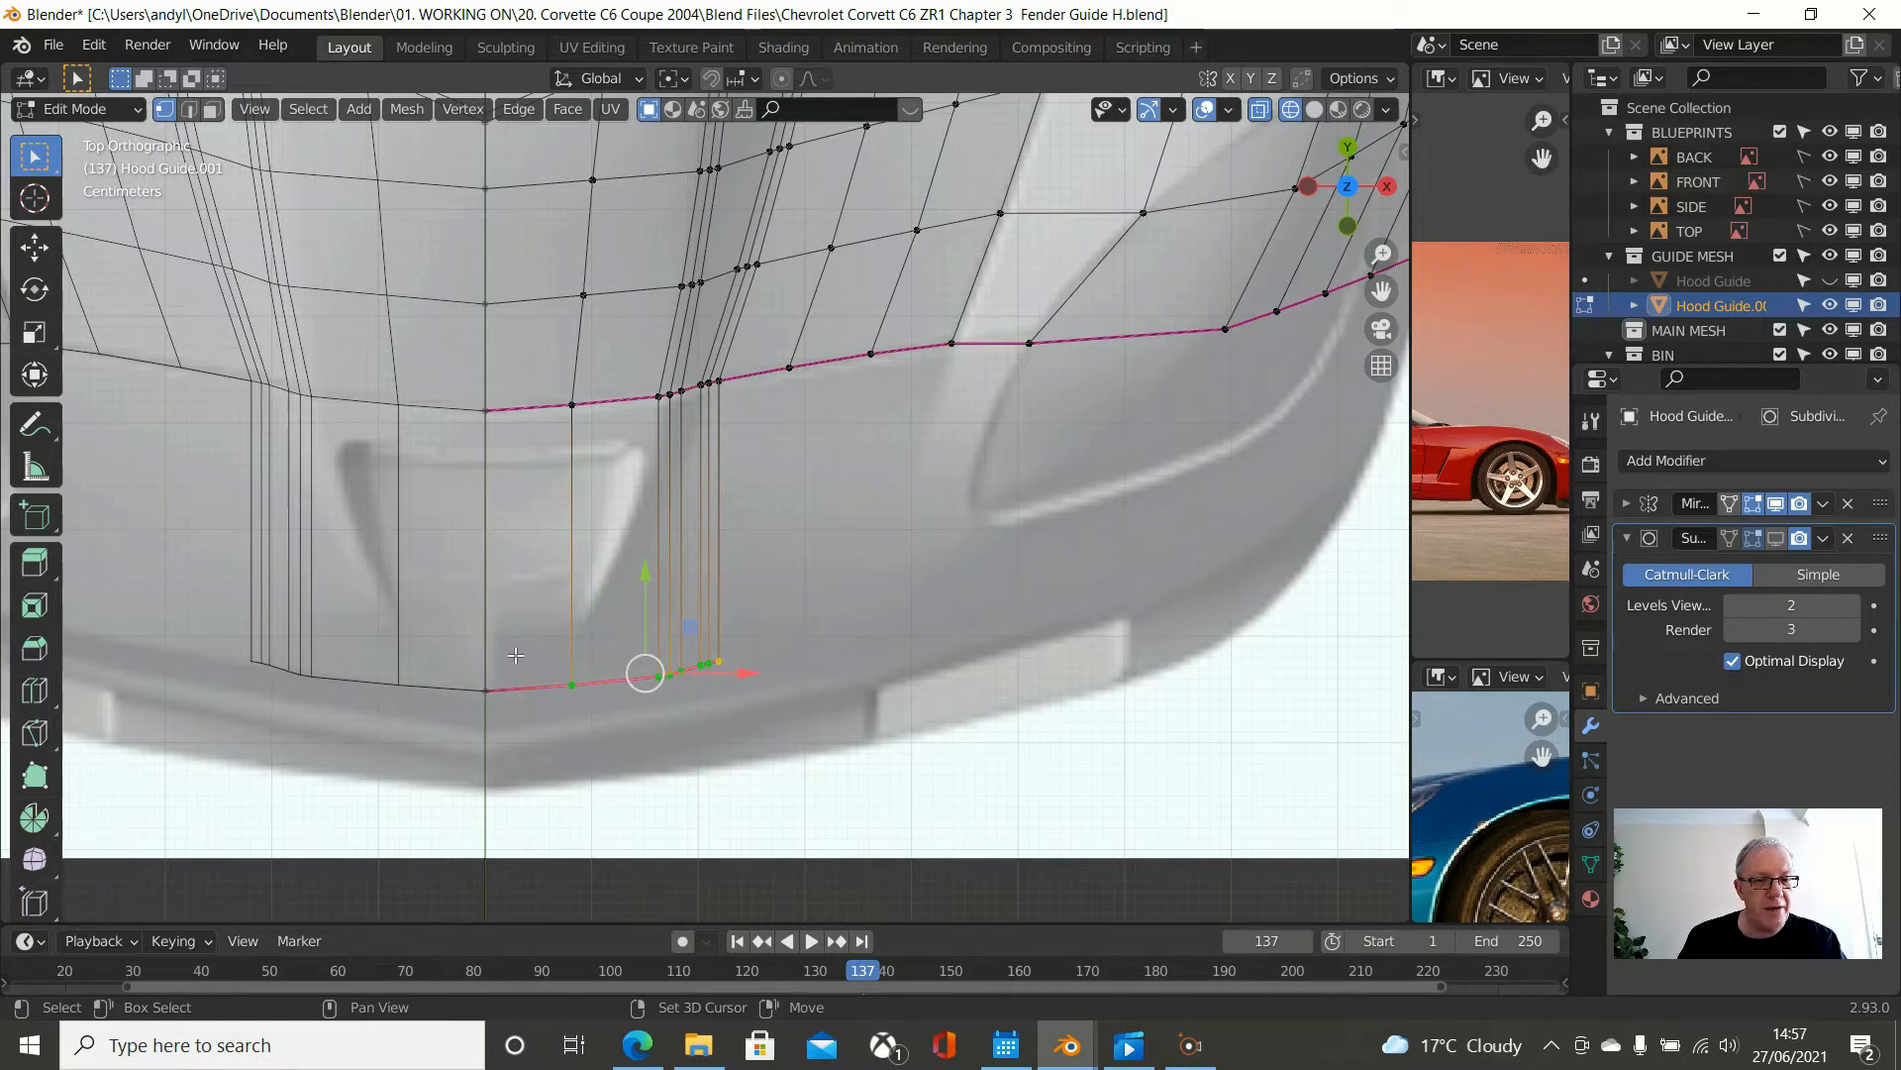
shift+click(481, 685)
shift+middle_drag(793, 556, 789, 415)
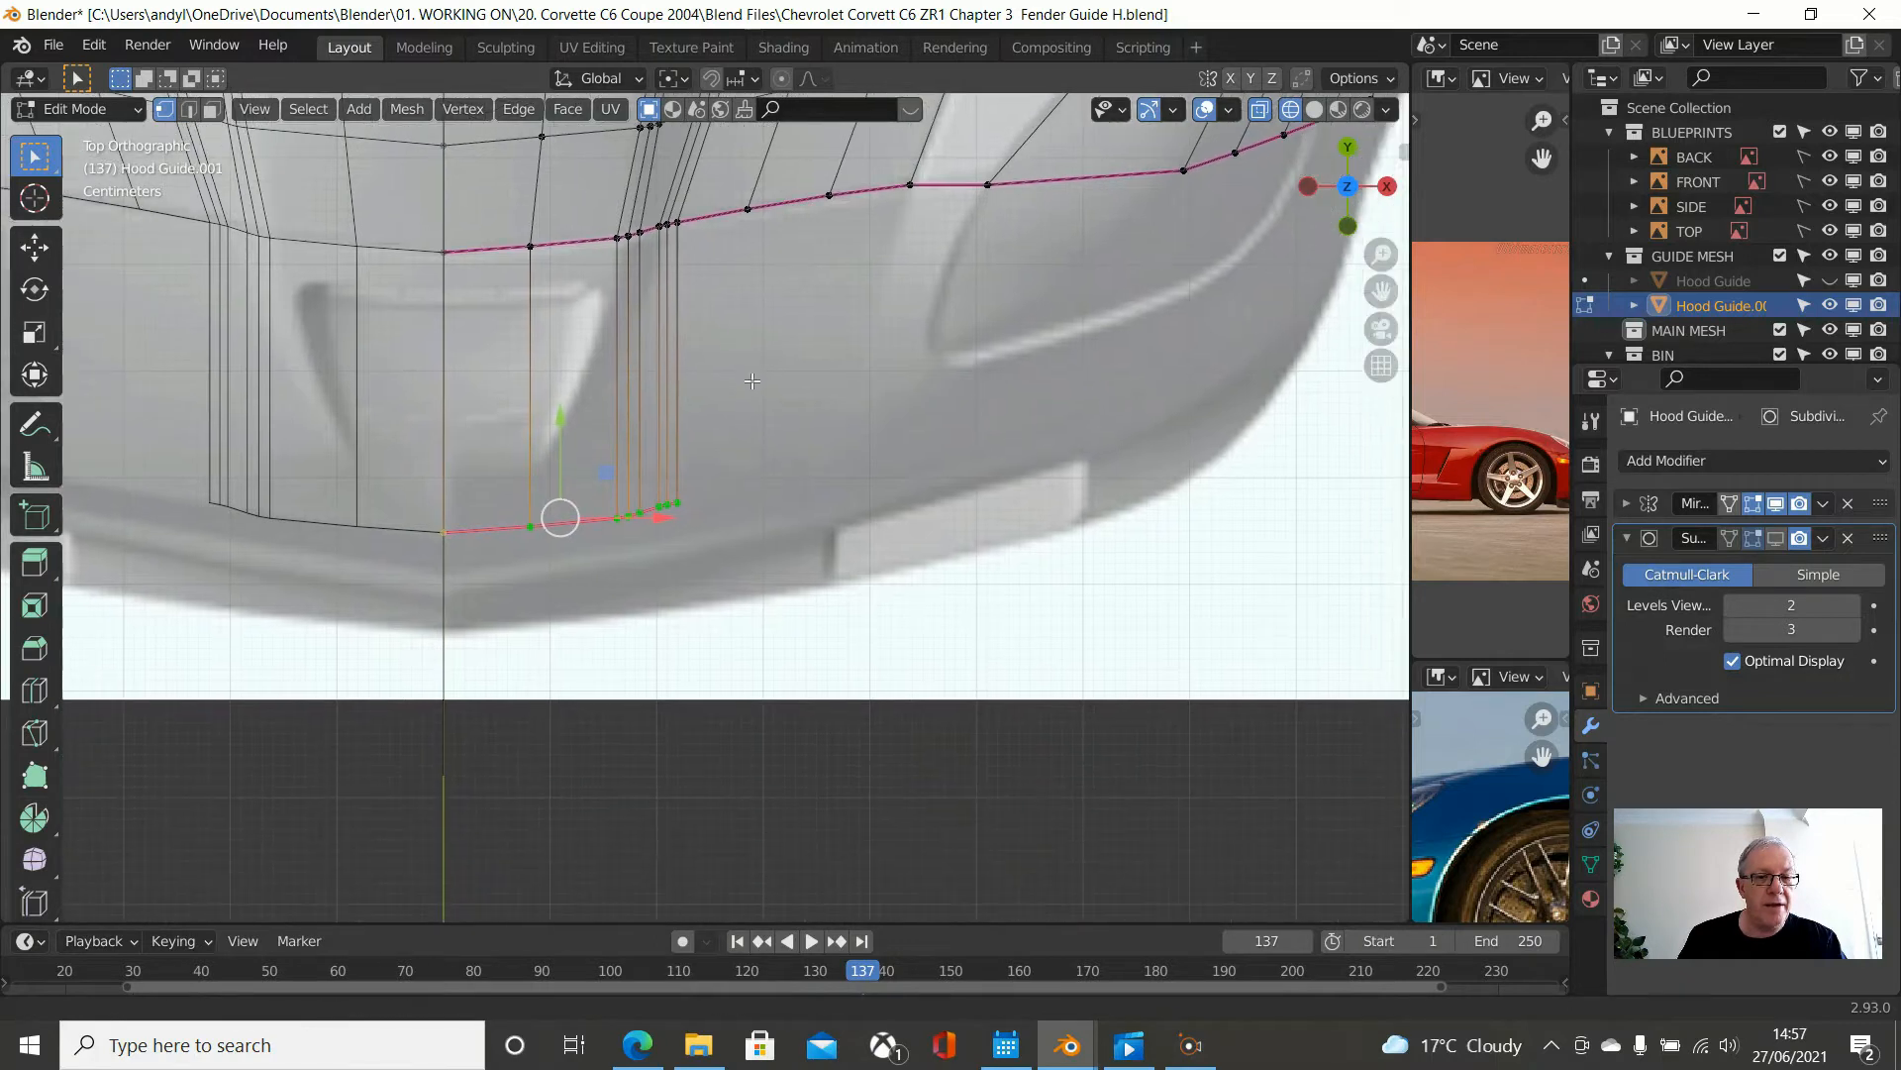
scroll(789, 416, down, 1)
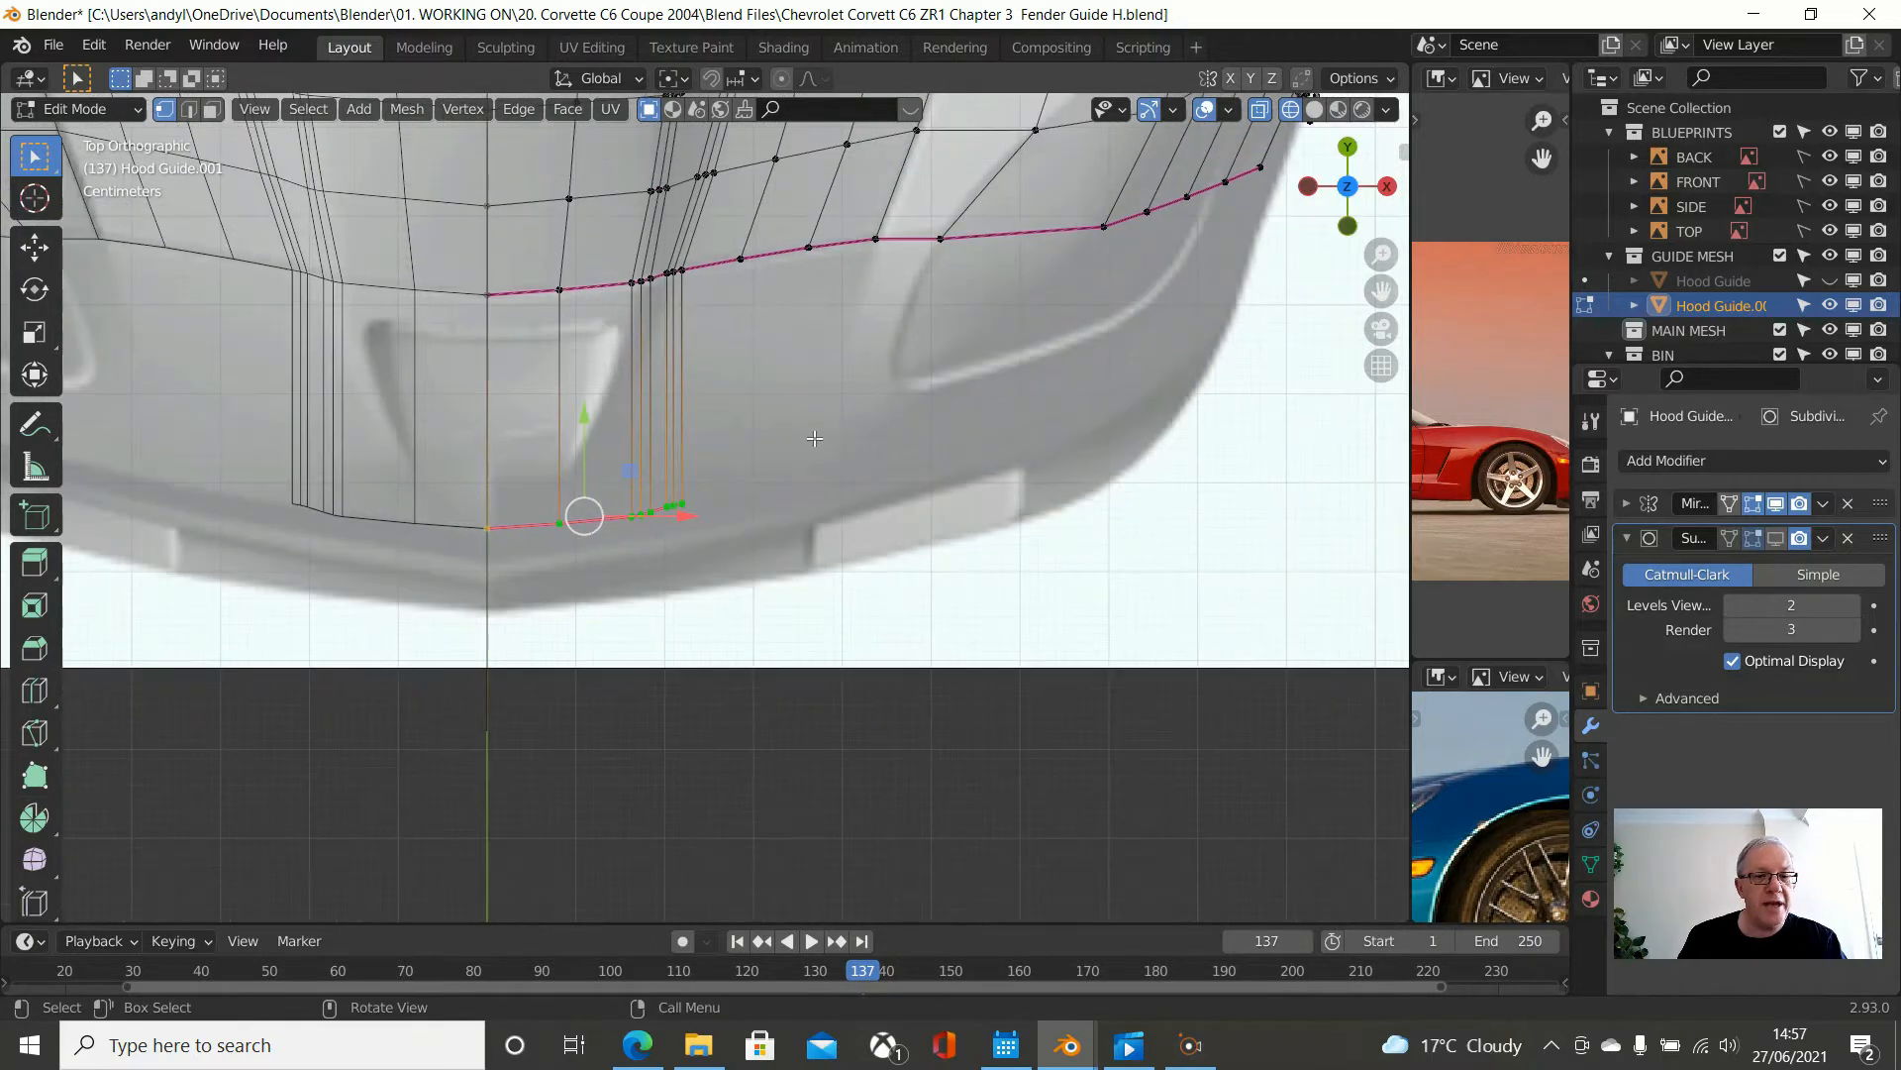
key(s)
click(795, 500)
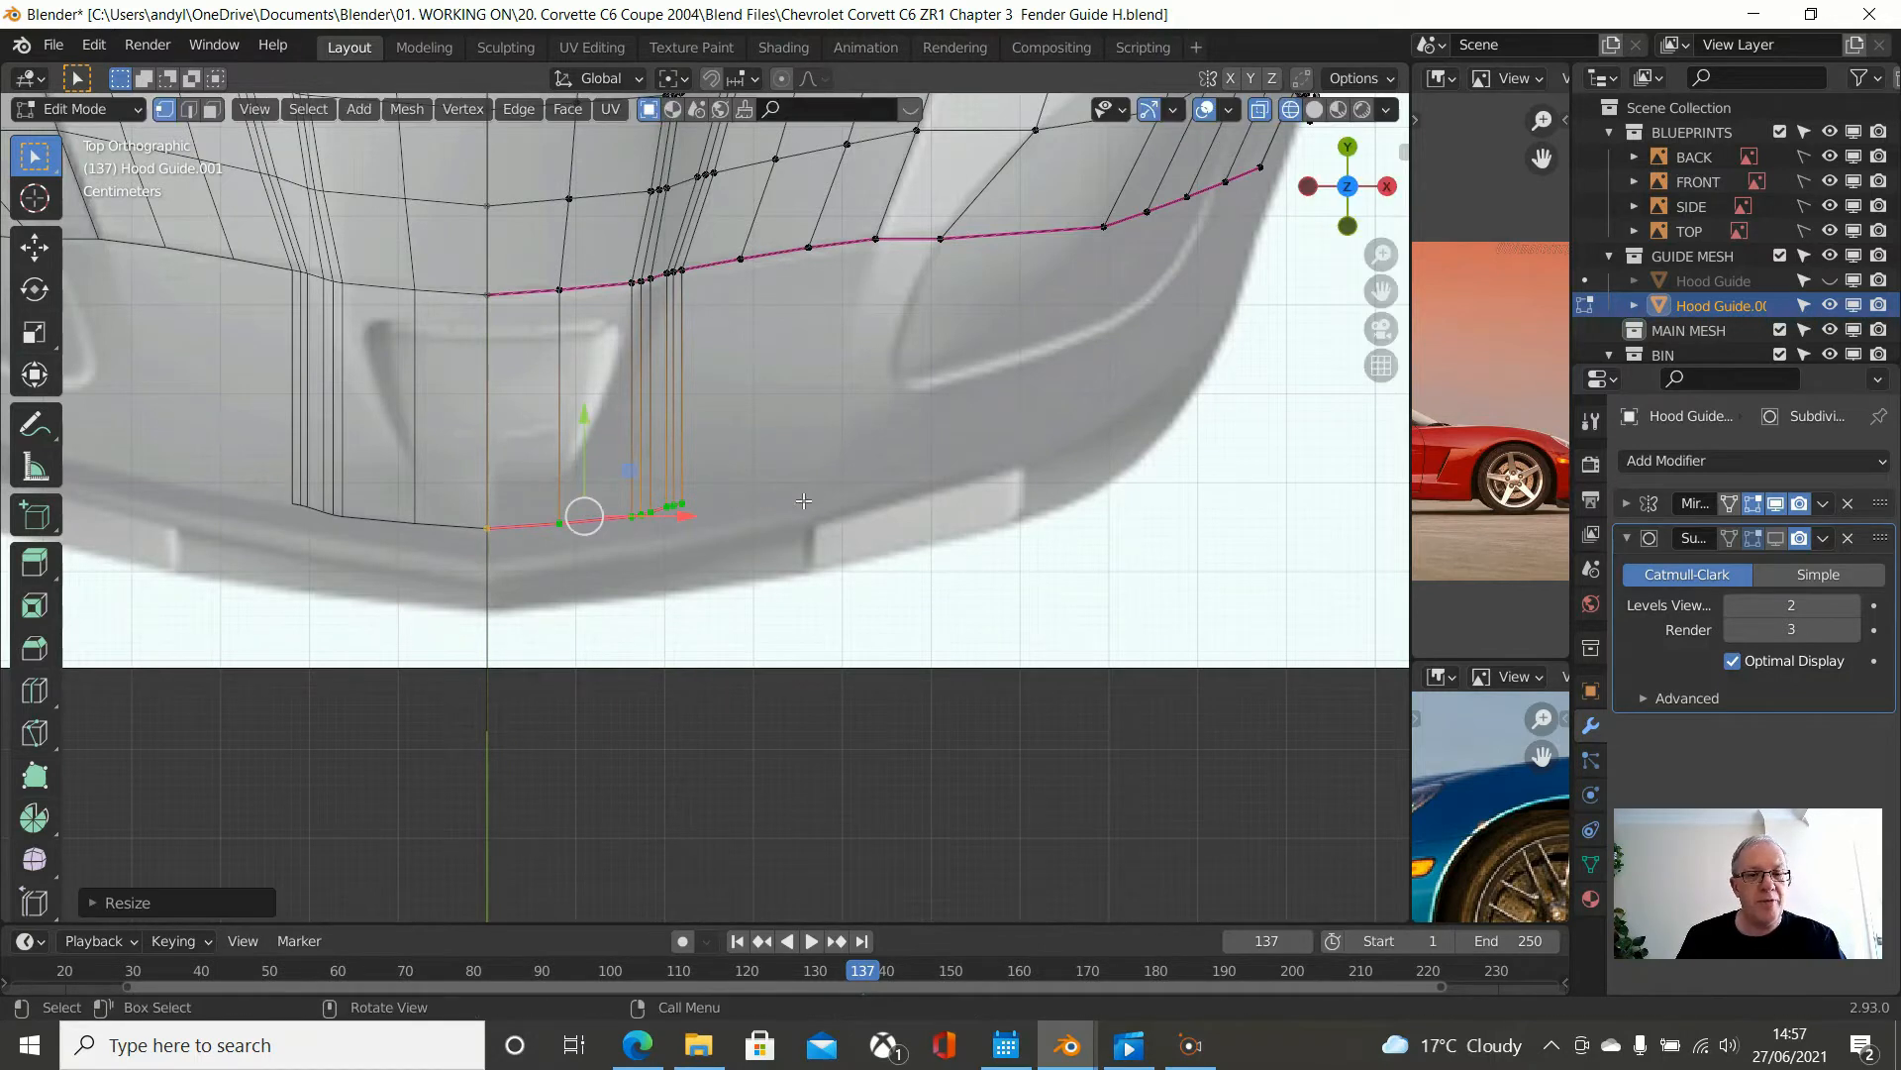
click(681, 79)
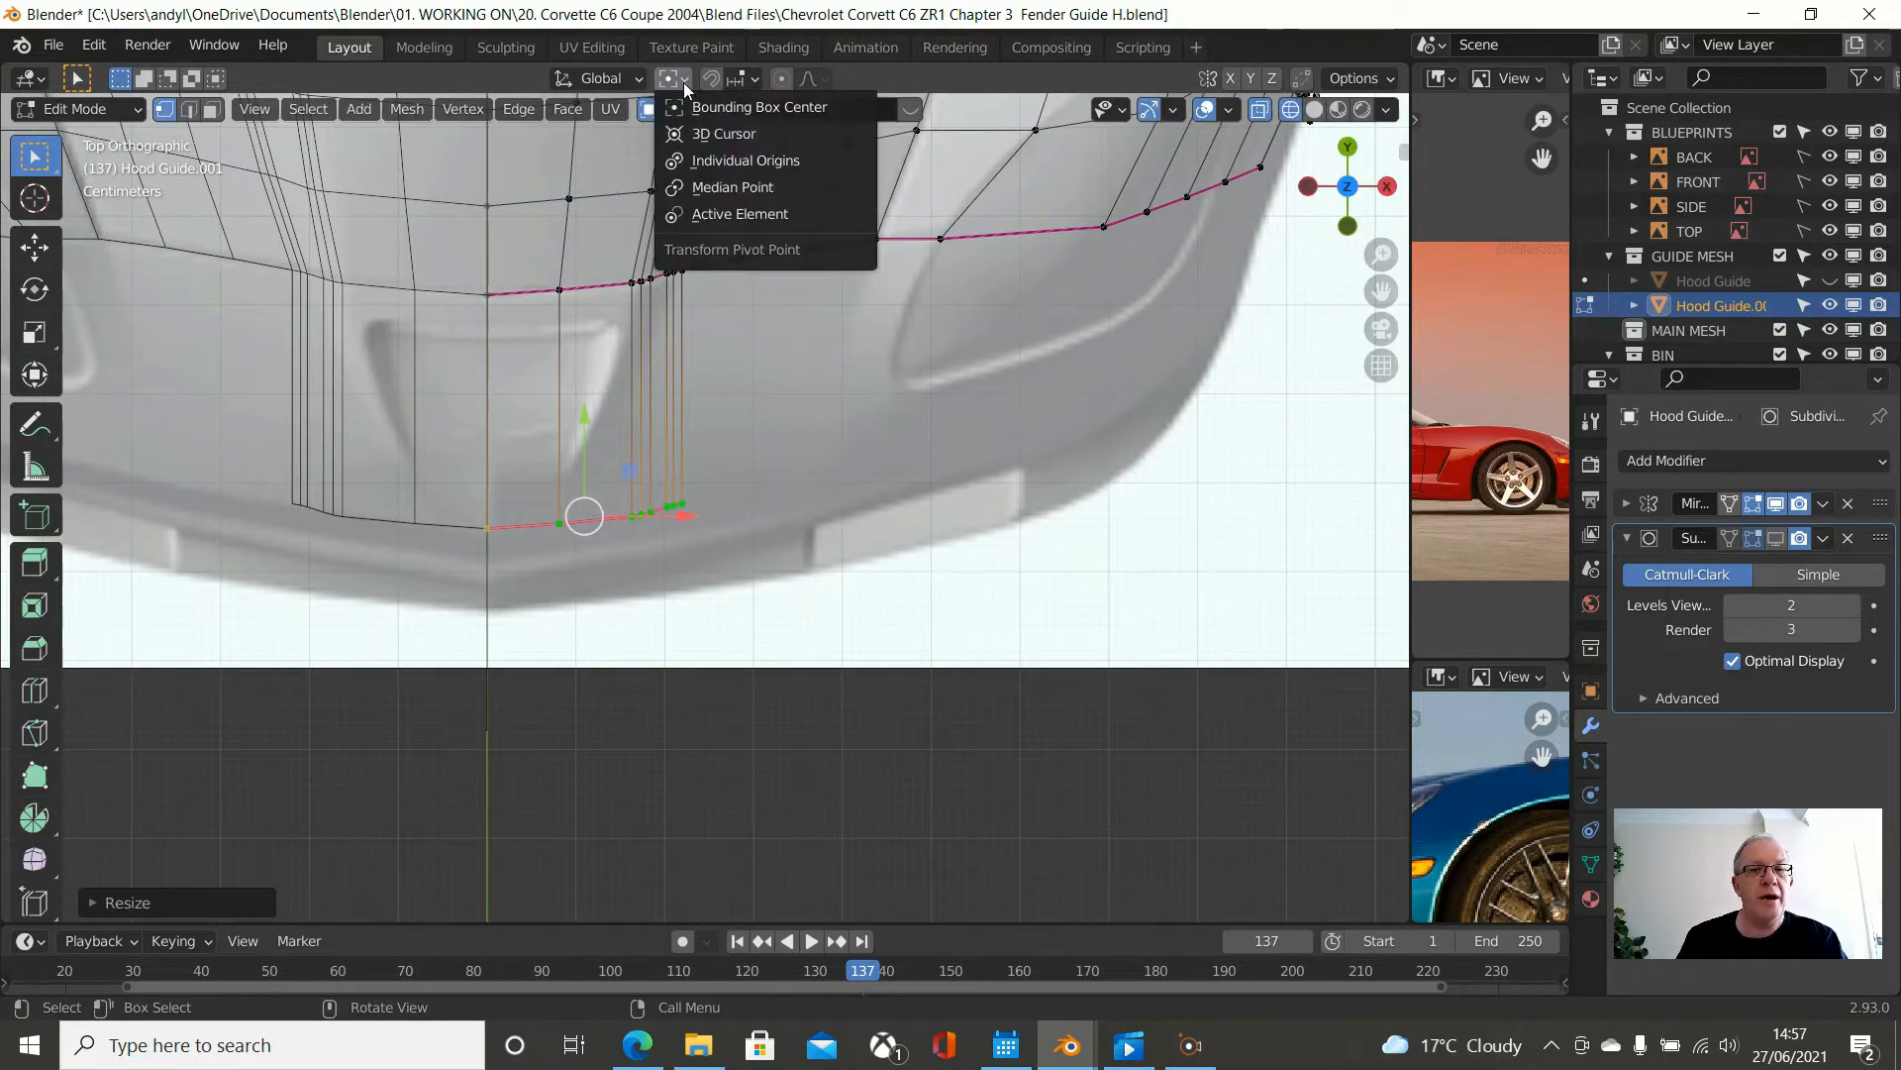
click(709, 219)
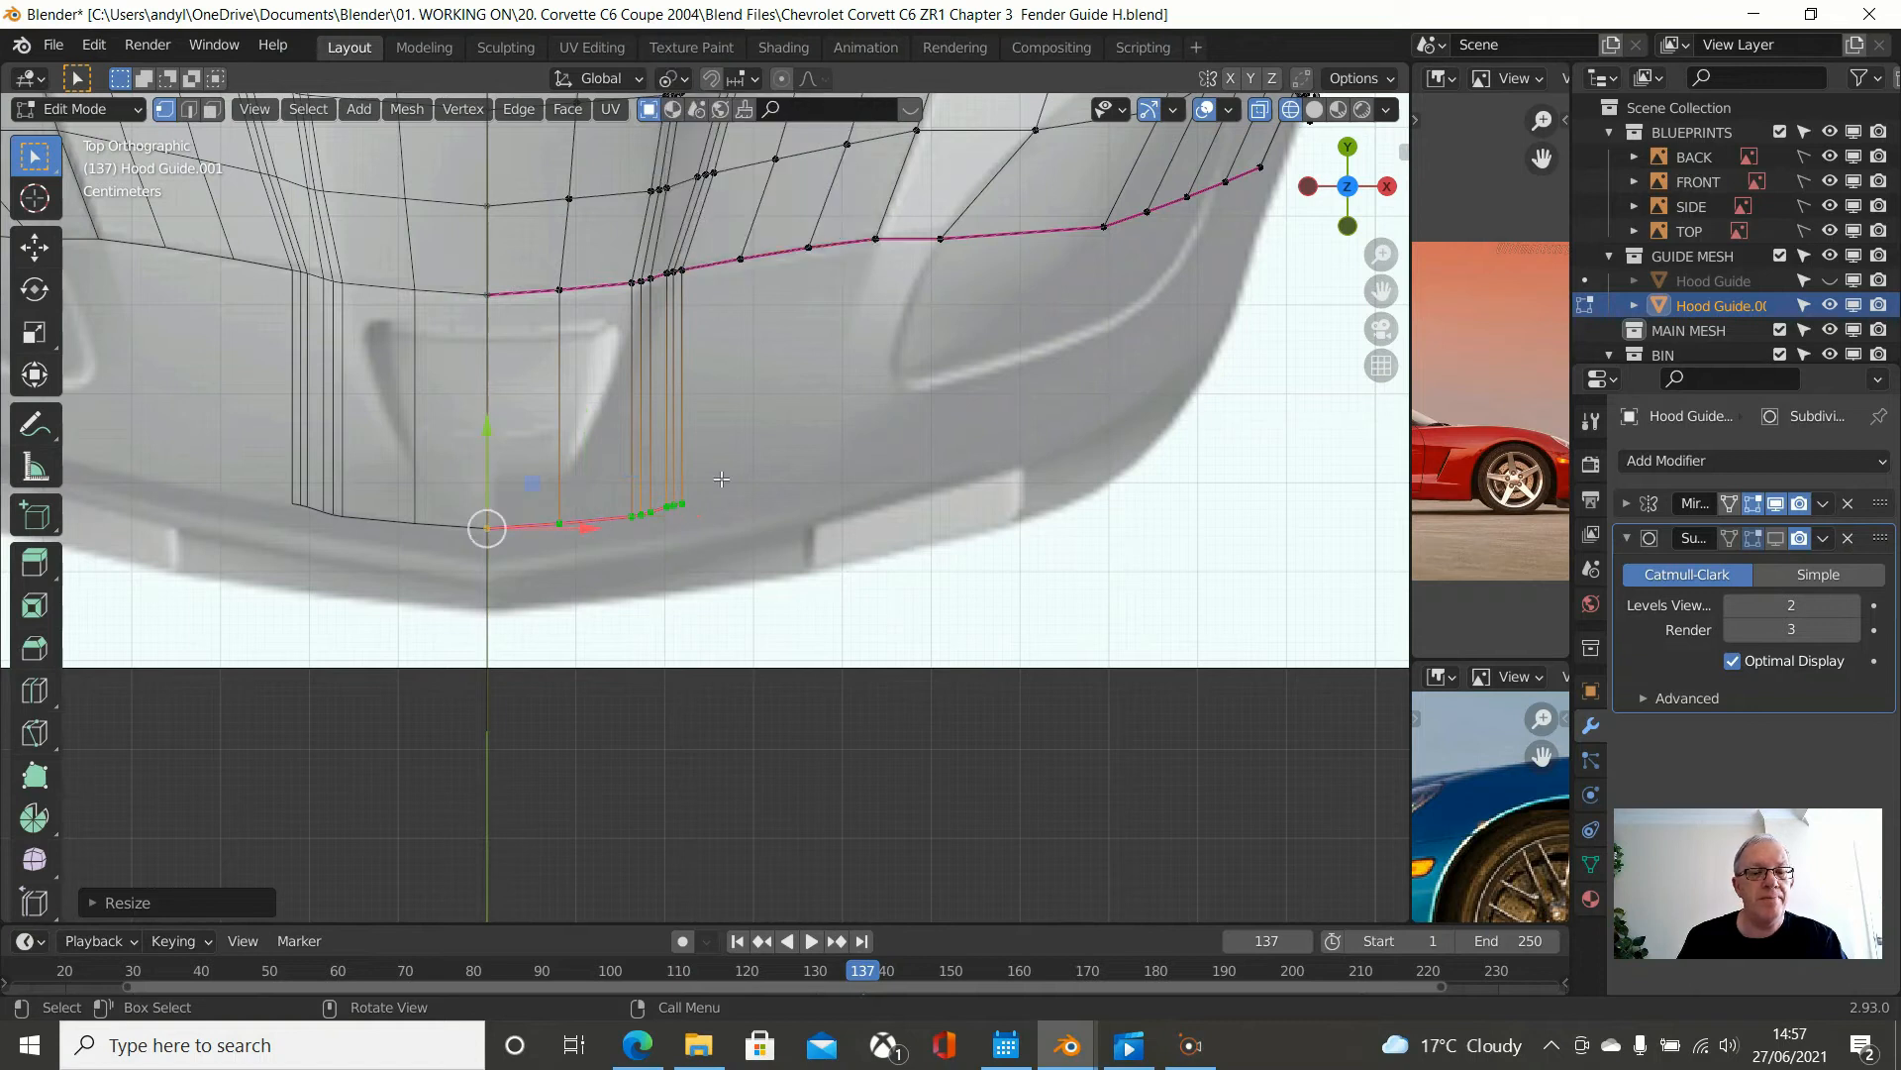
click(677, 78)
click(707, 215)
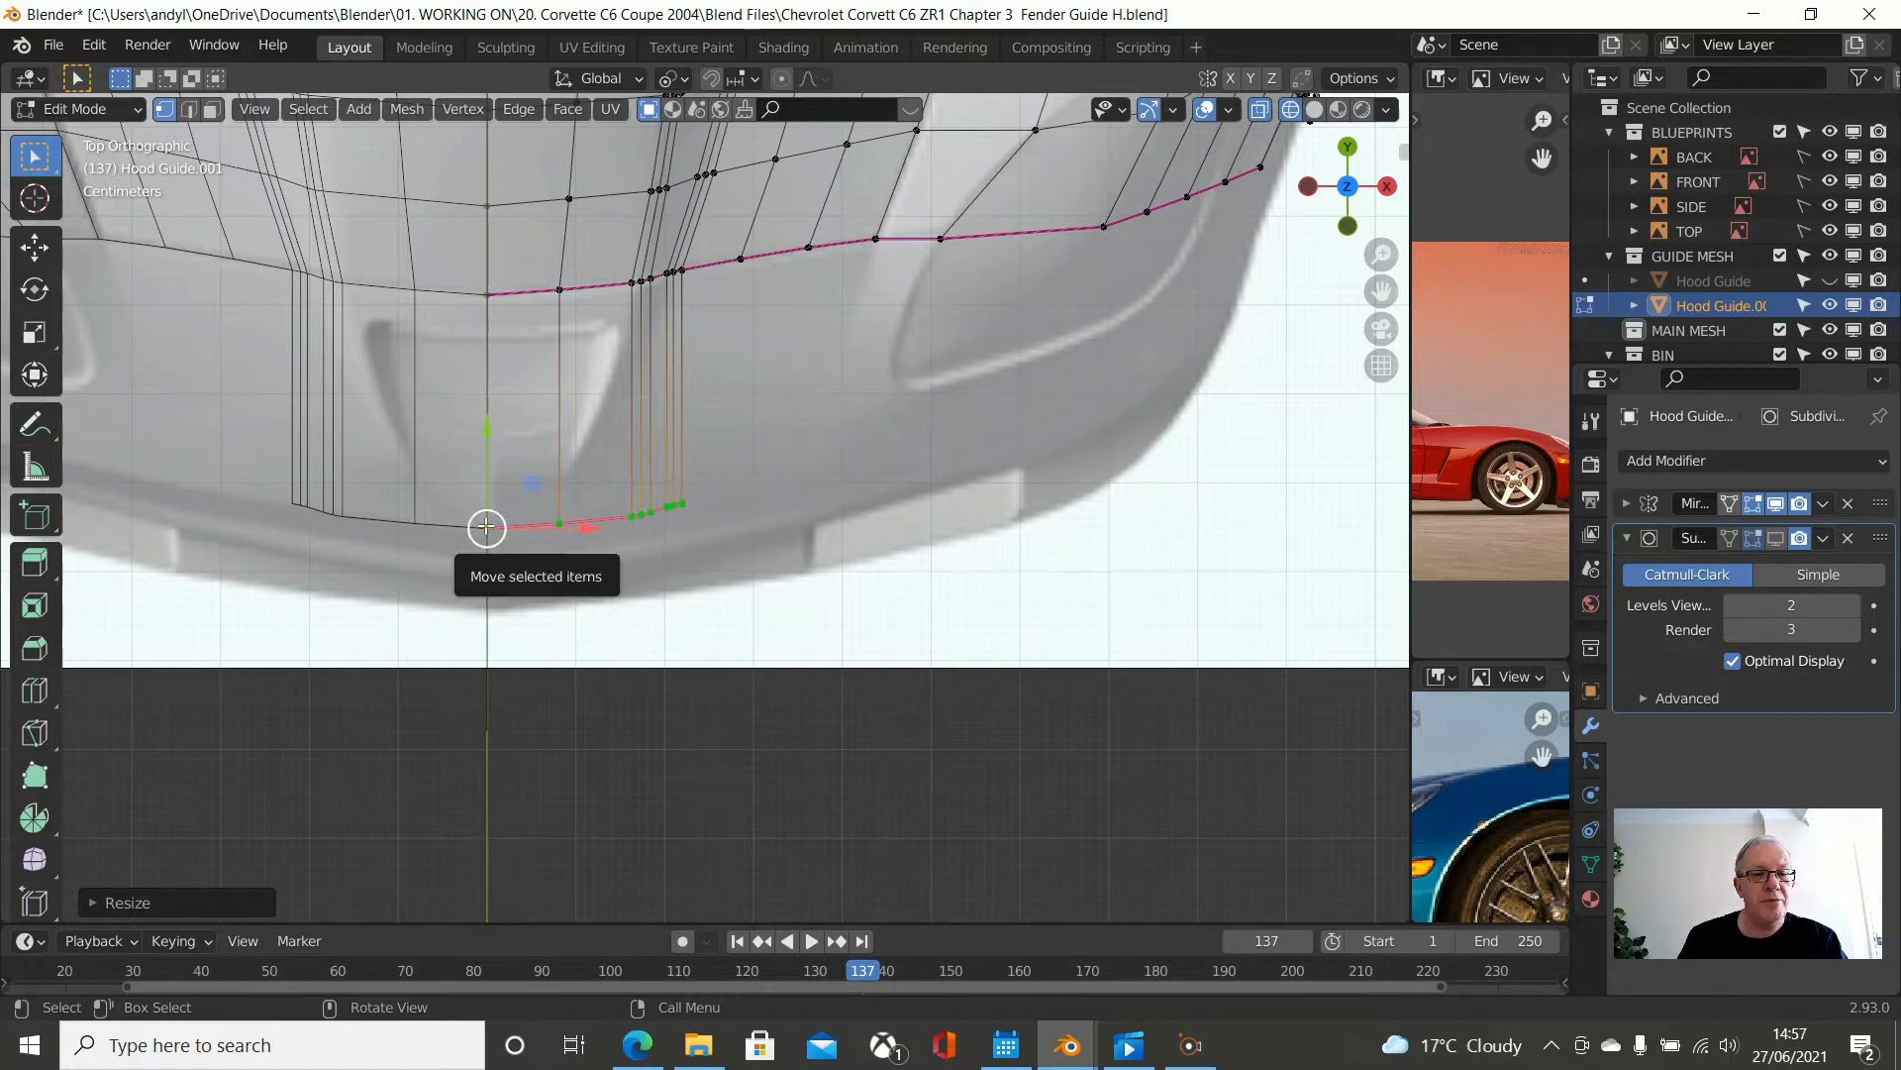
- Scale the extruded front edge toward the centre line along X to about 0.5
scroll(840, 504, up, 1)
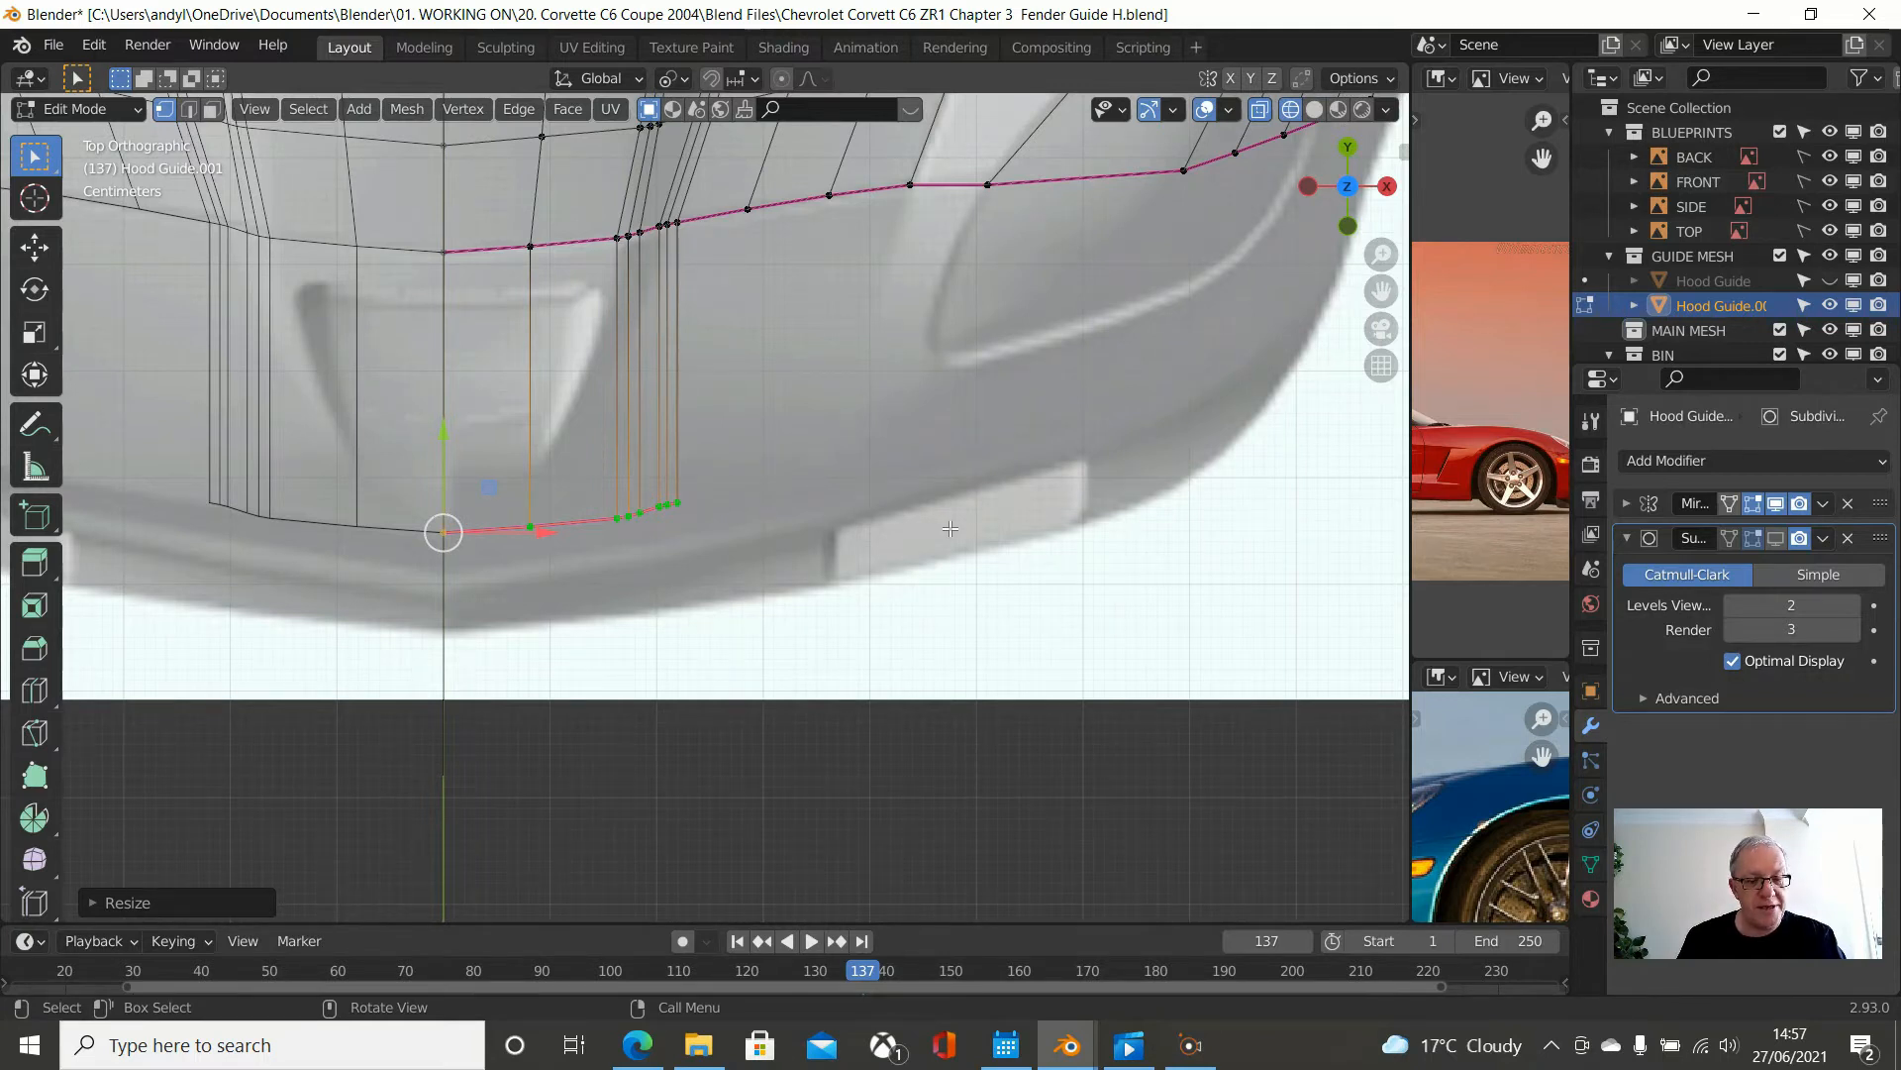
key(s)
key(x)
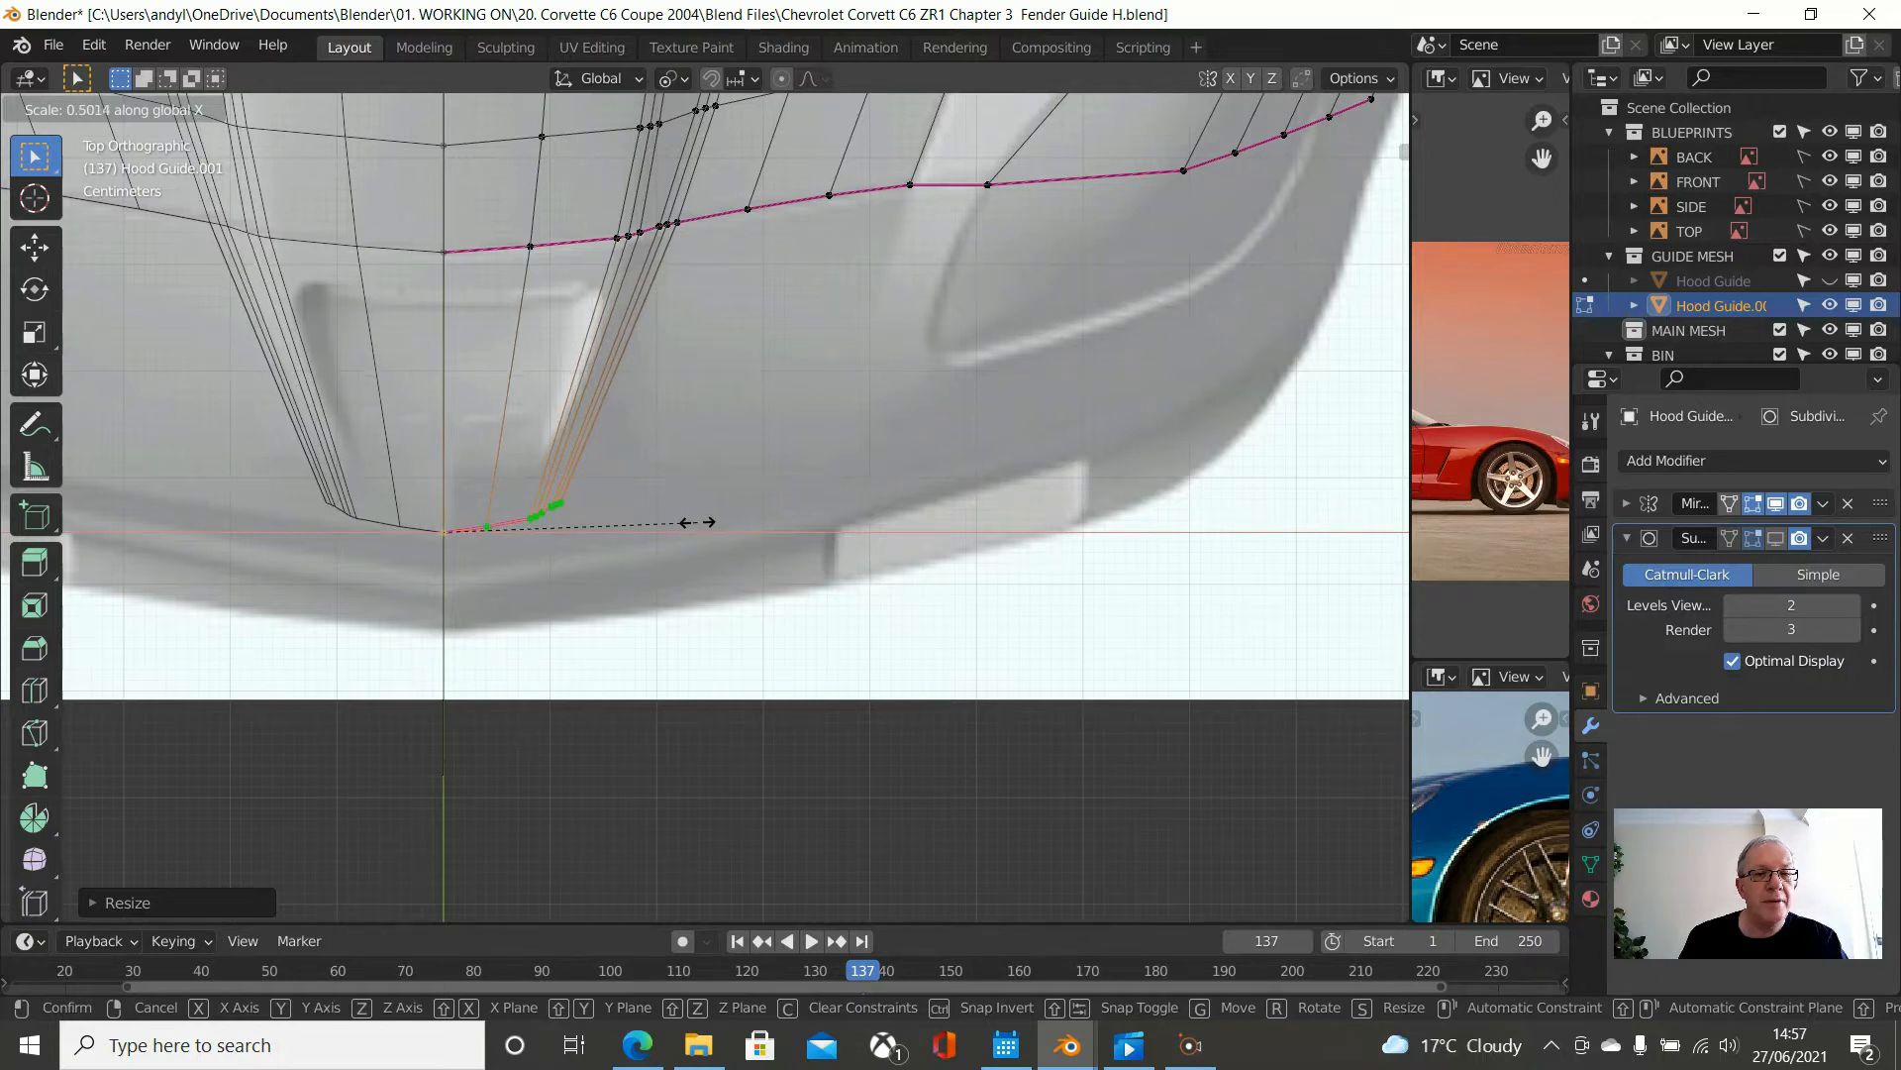
click(702, 520)
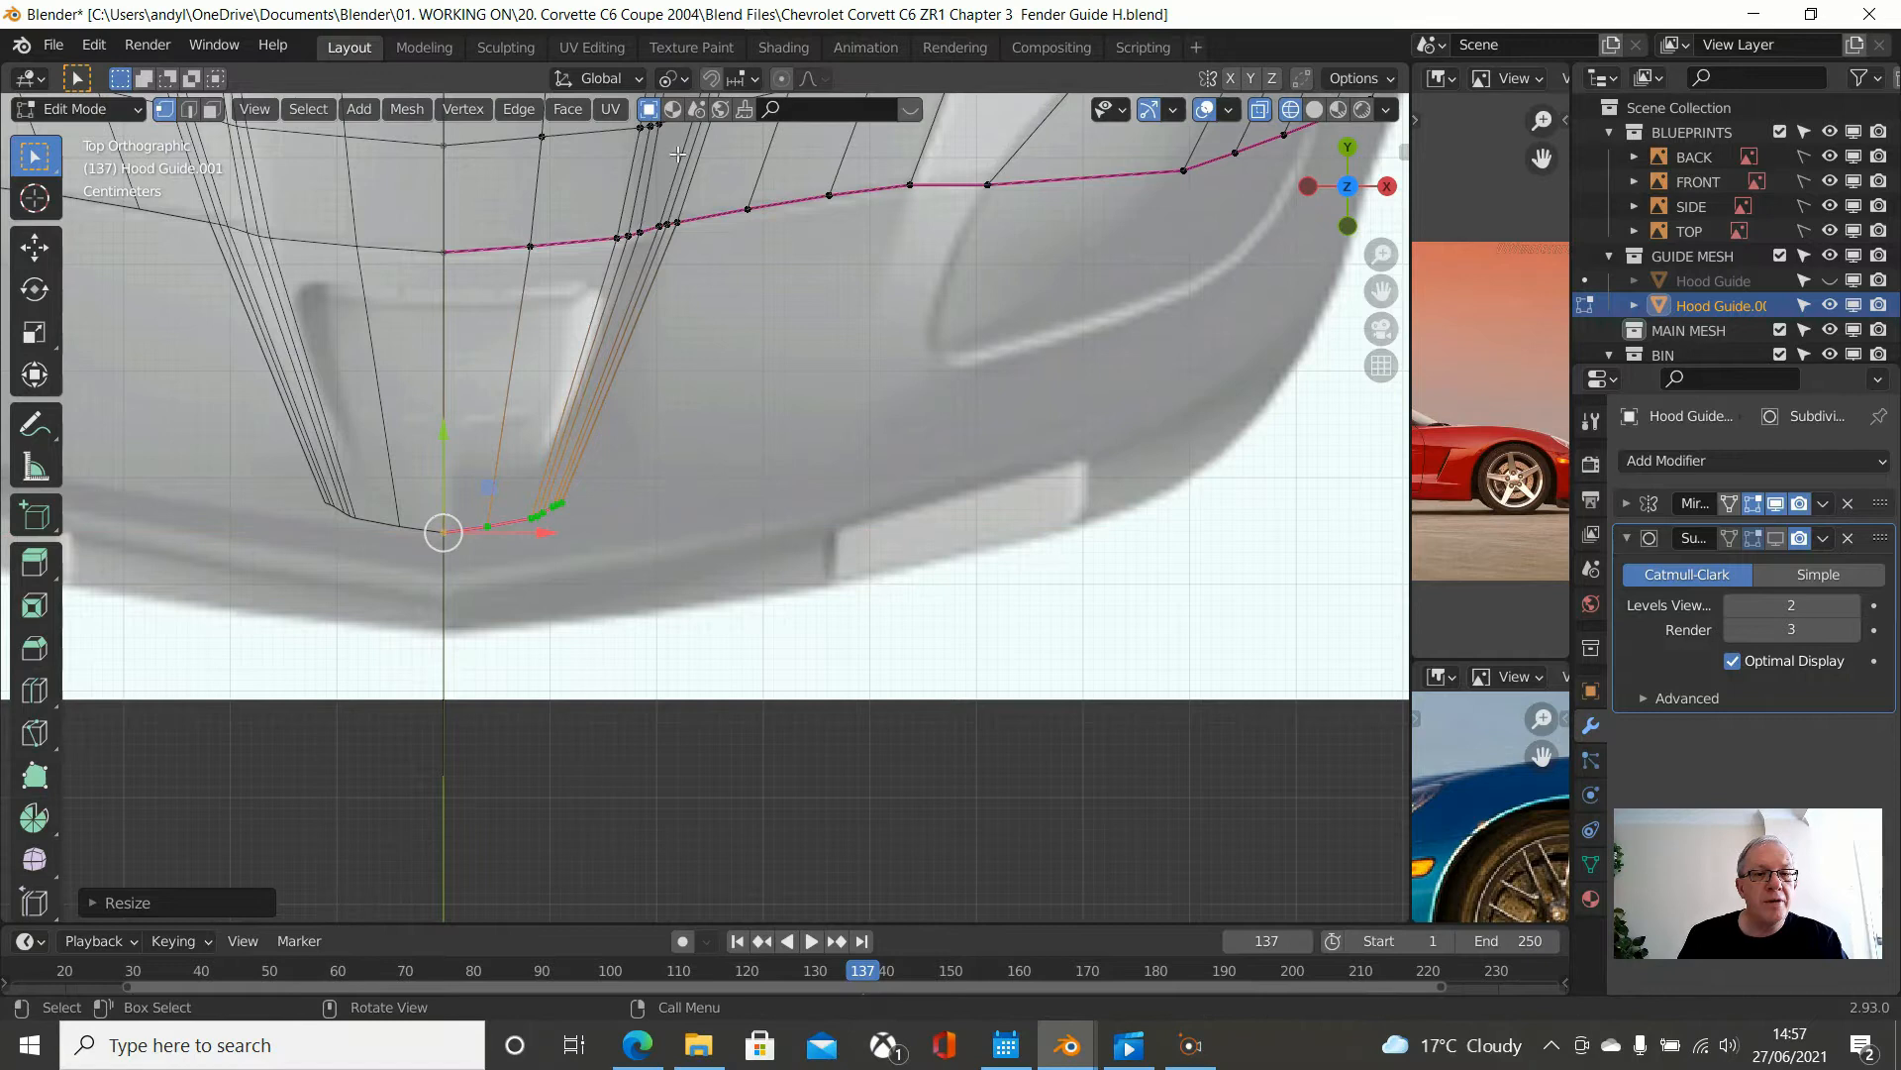
- Widen the extruded front edge slightly by scaling it along X from the centre-line vertex, following the nose on the top blueprint
scroll(693, 134, down, 2)
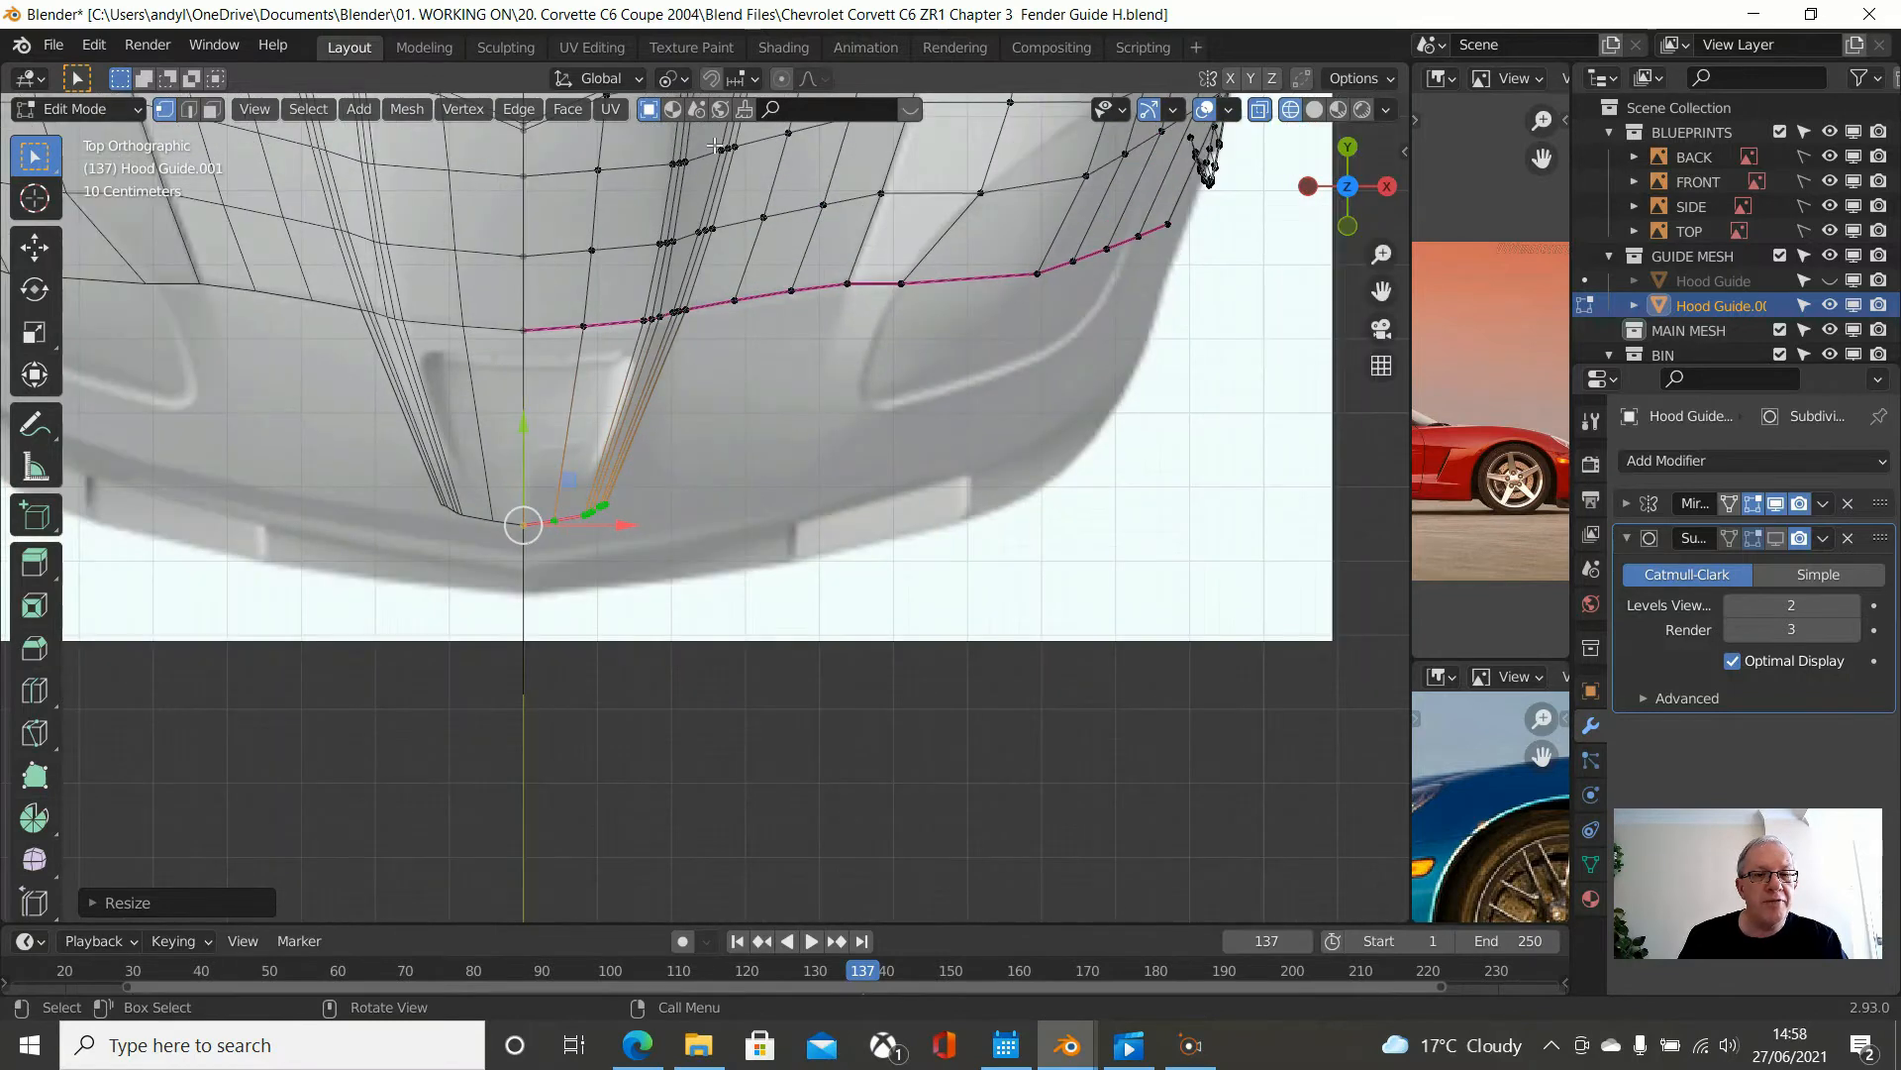
scroll(723, 146, down, 1)
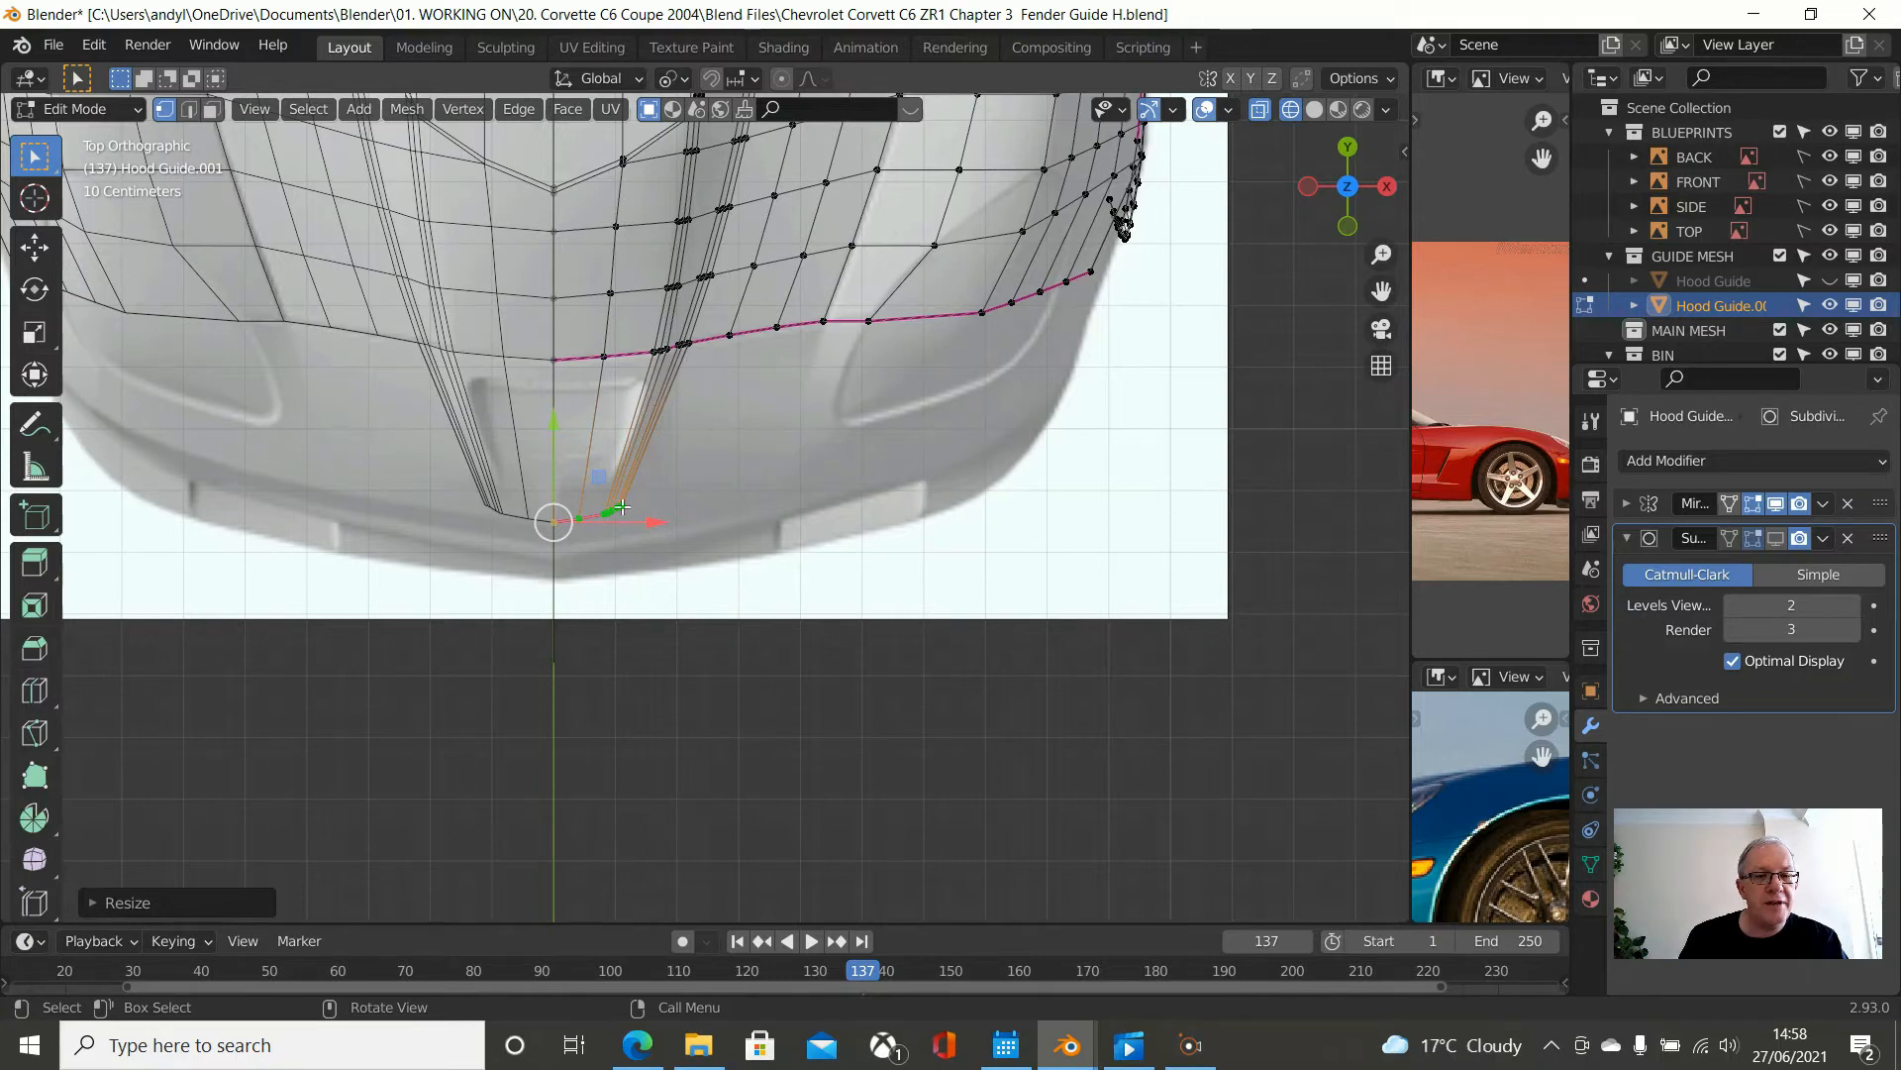
scroll(706, 508, up, 3)
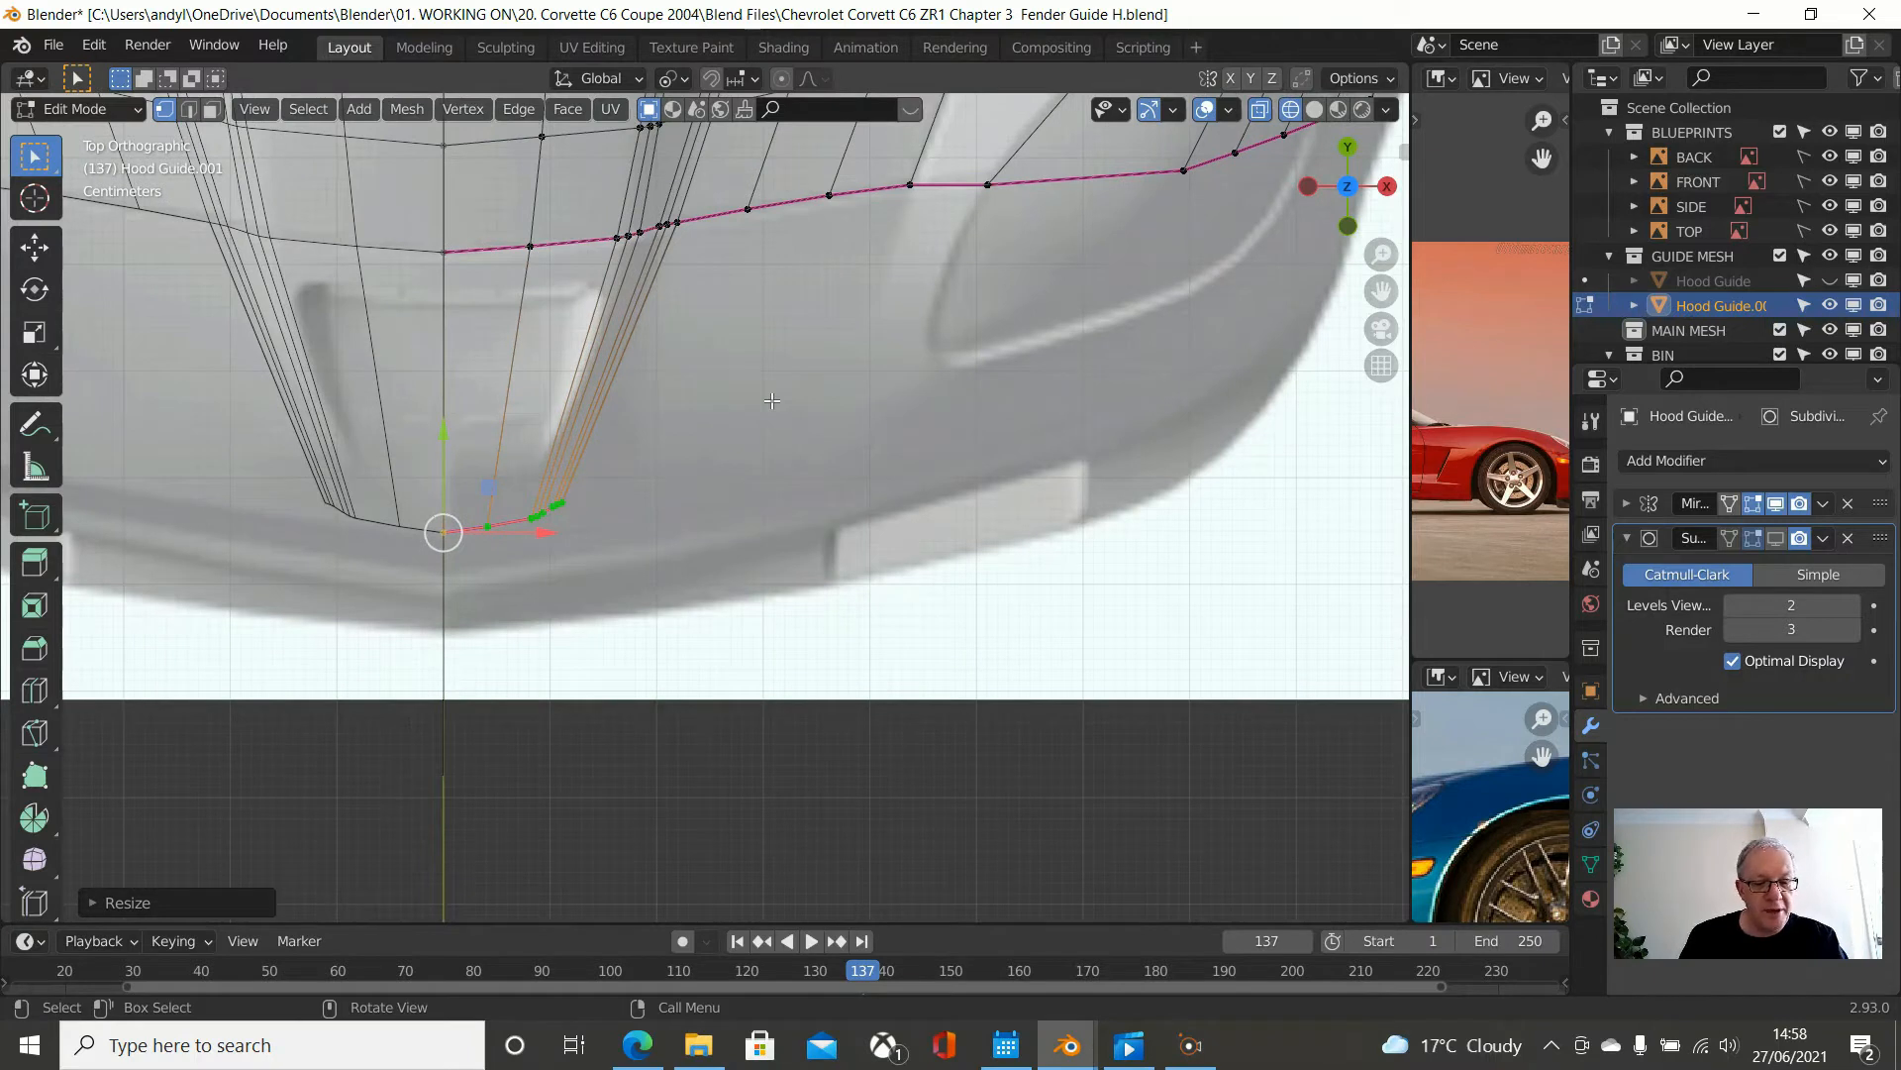
key(s)
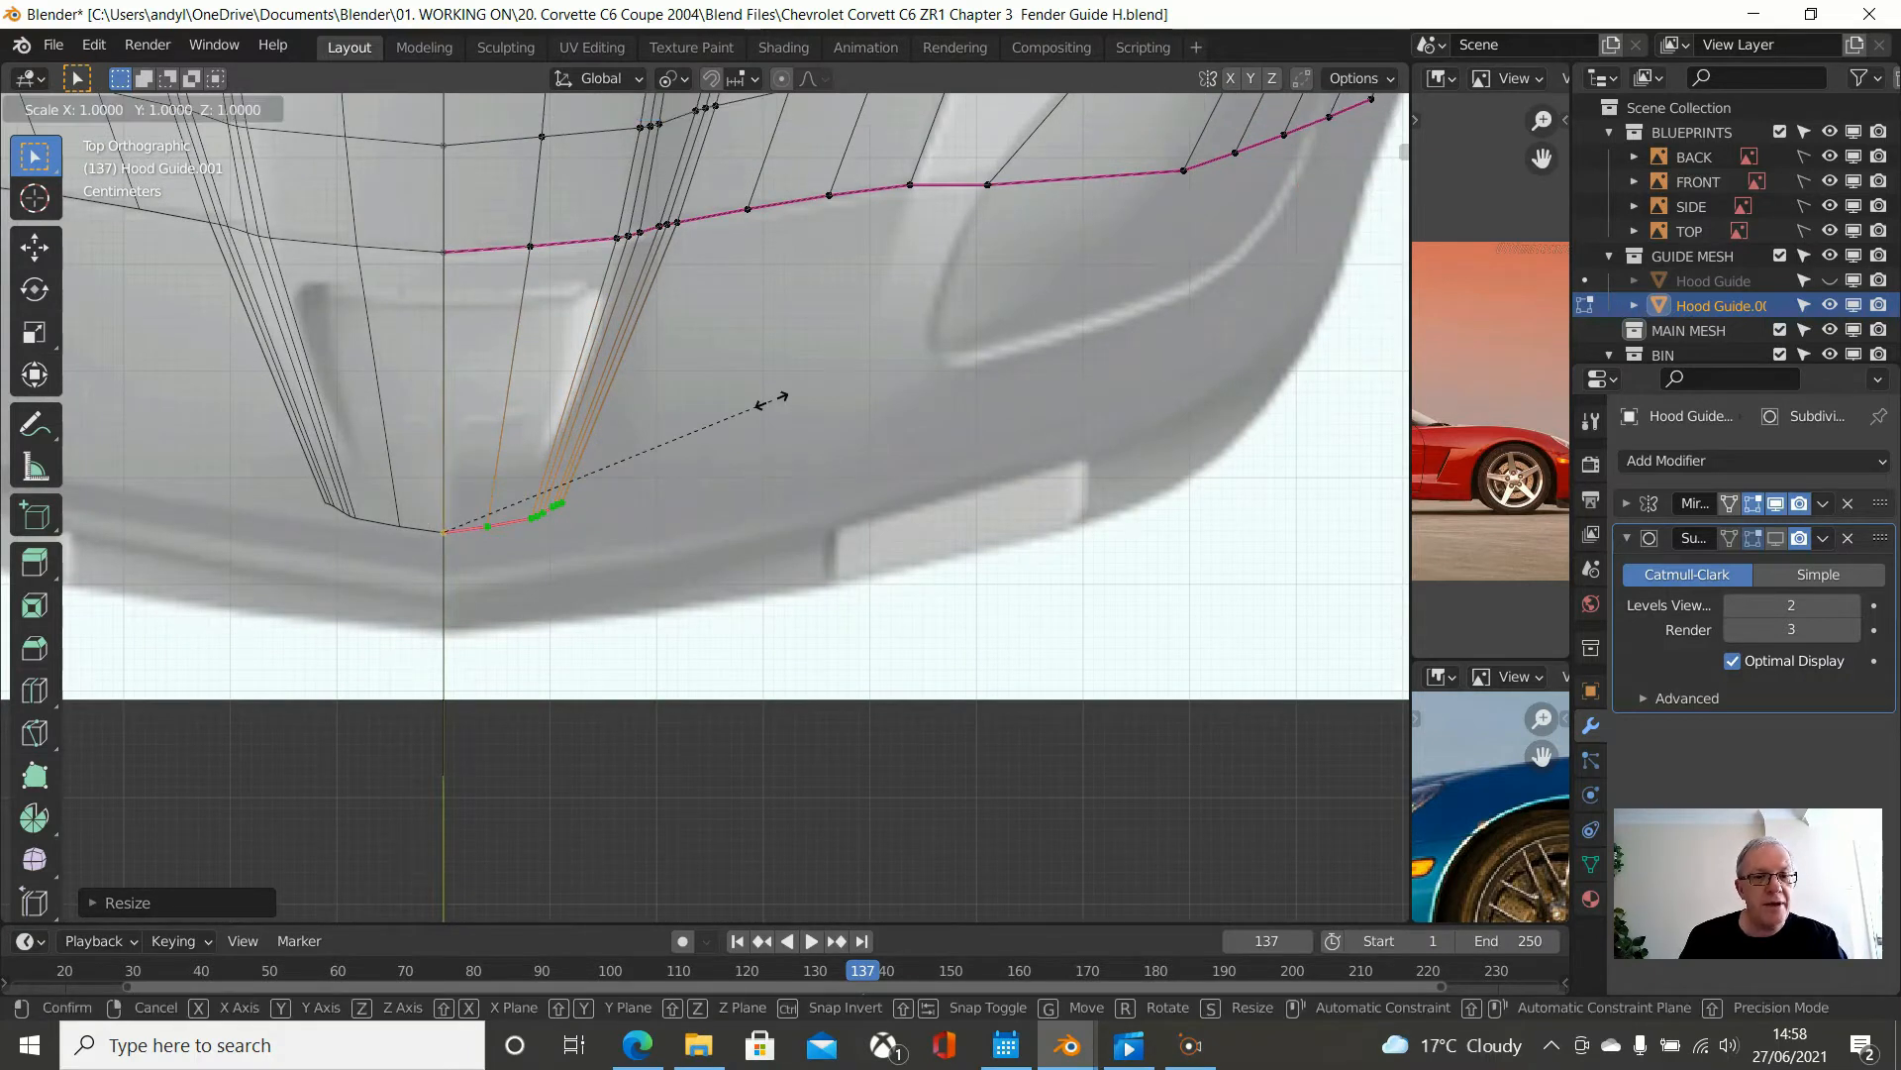
key(x)
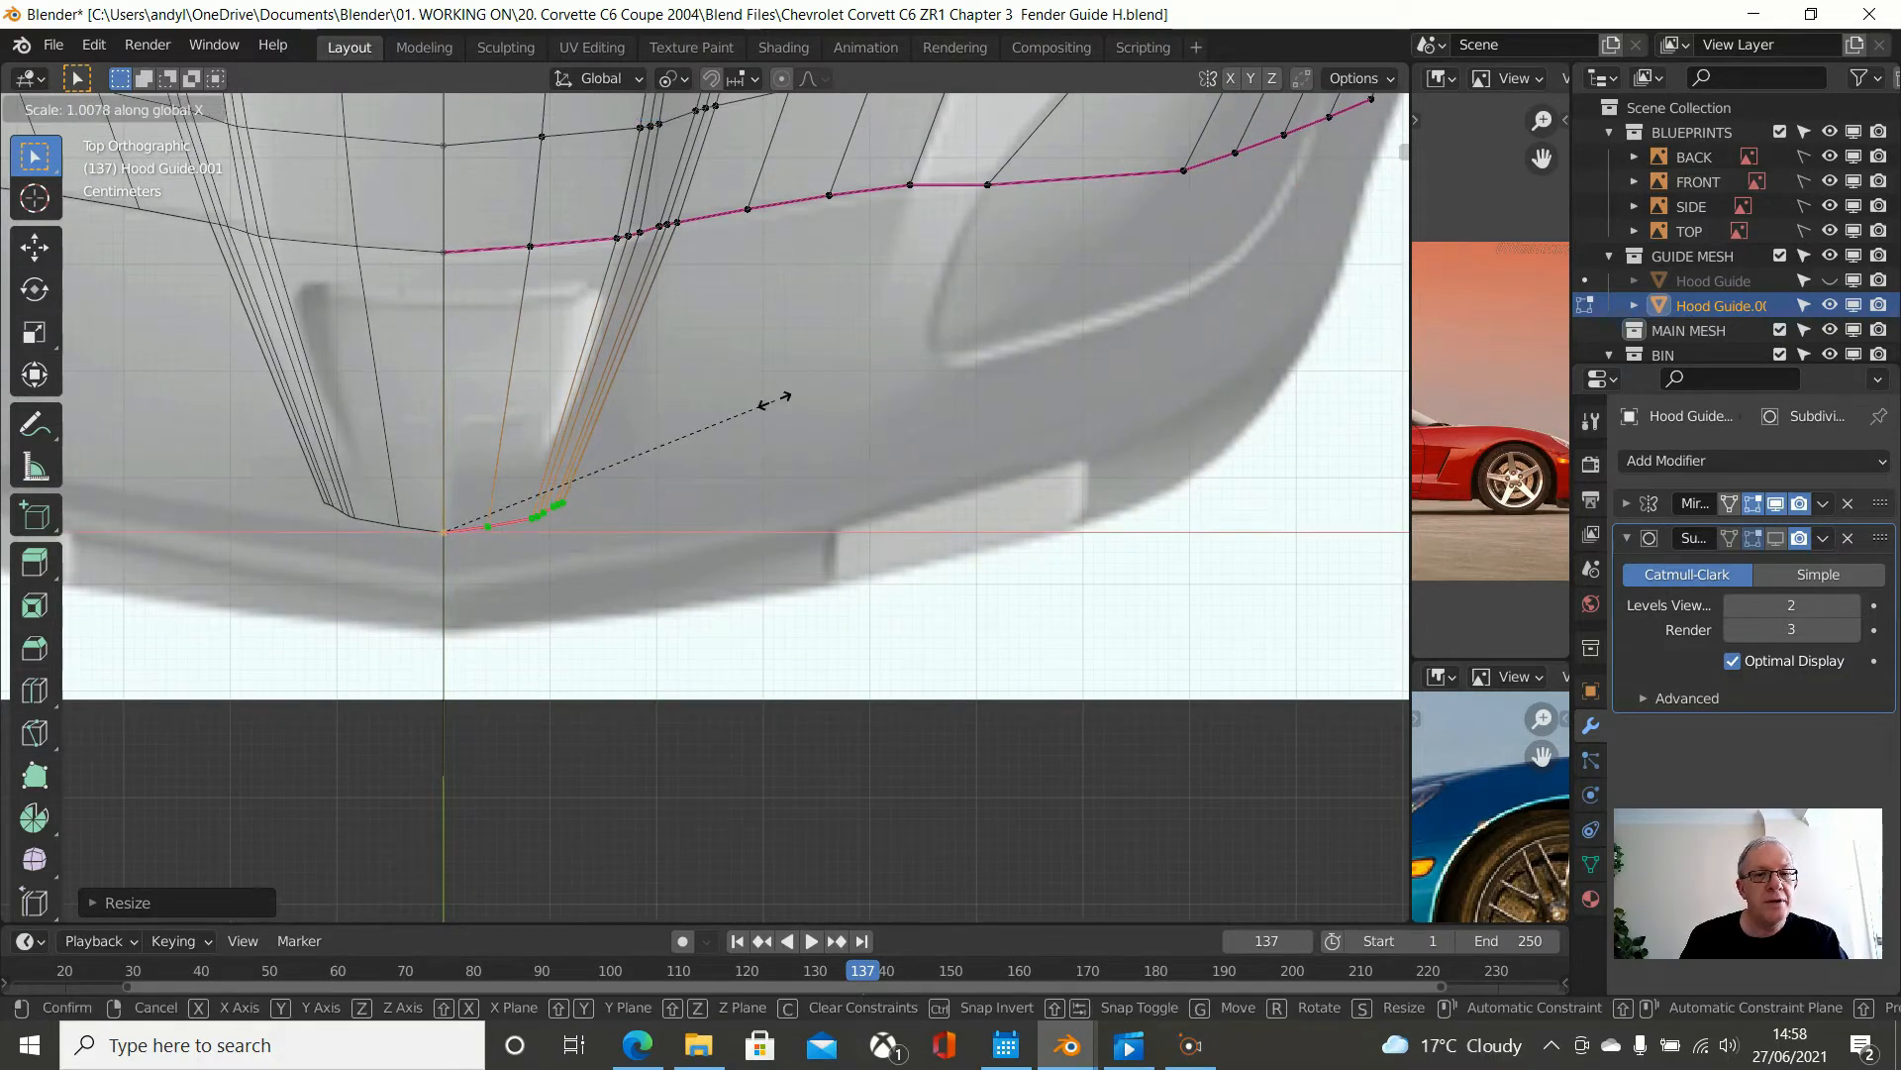
click(793, 404)
scroll(788, 406, down, 4)
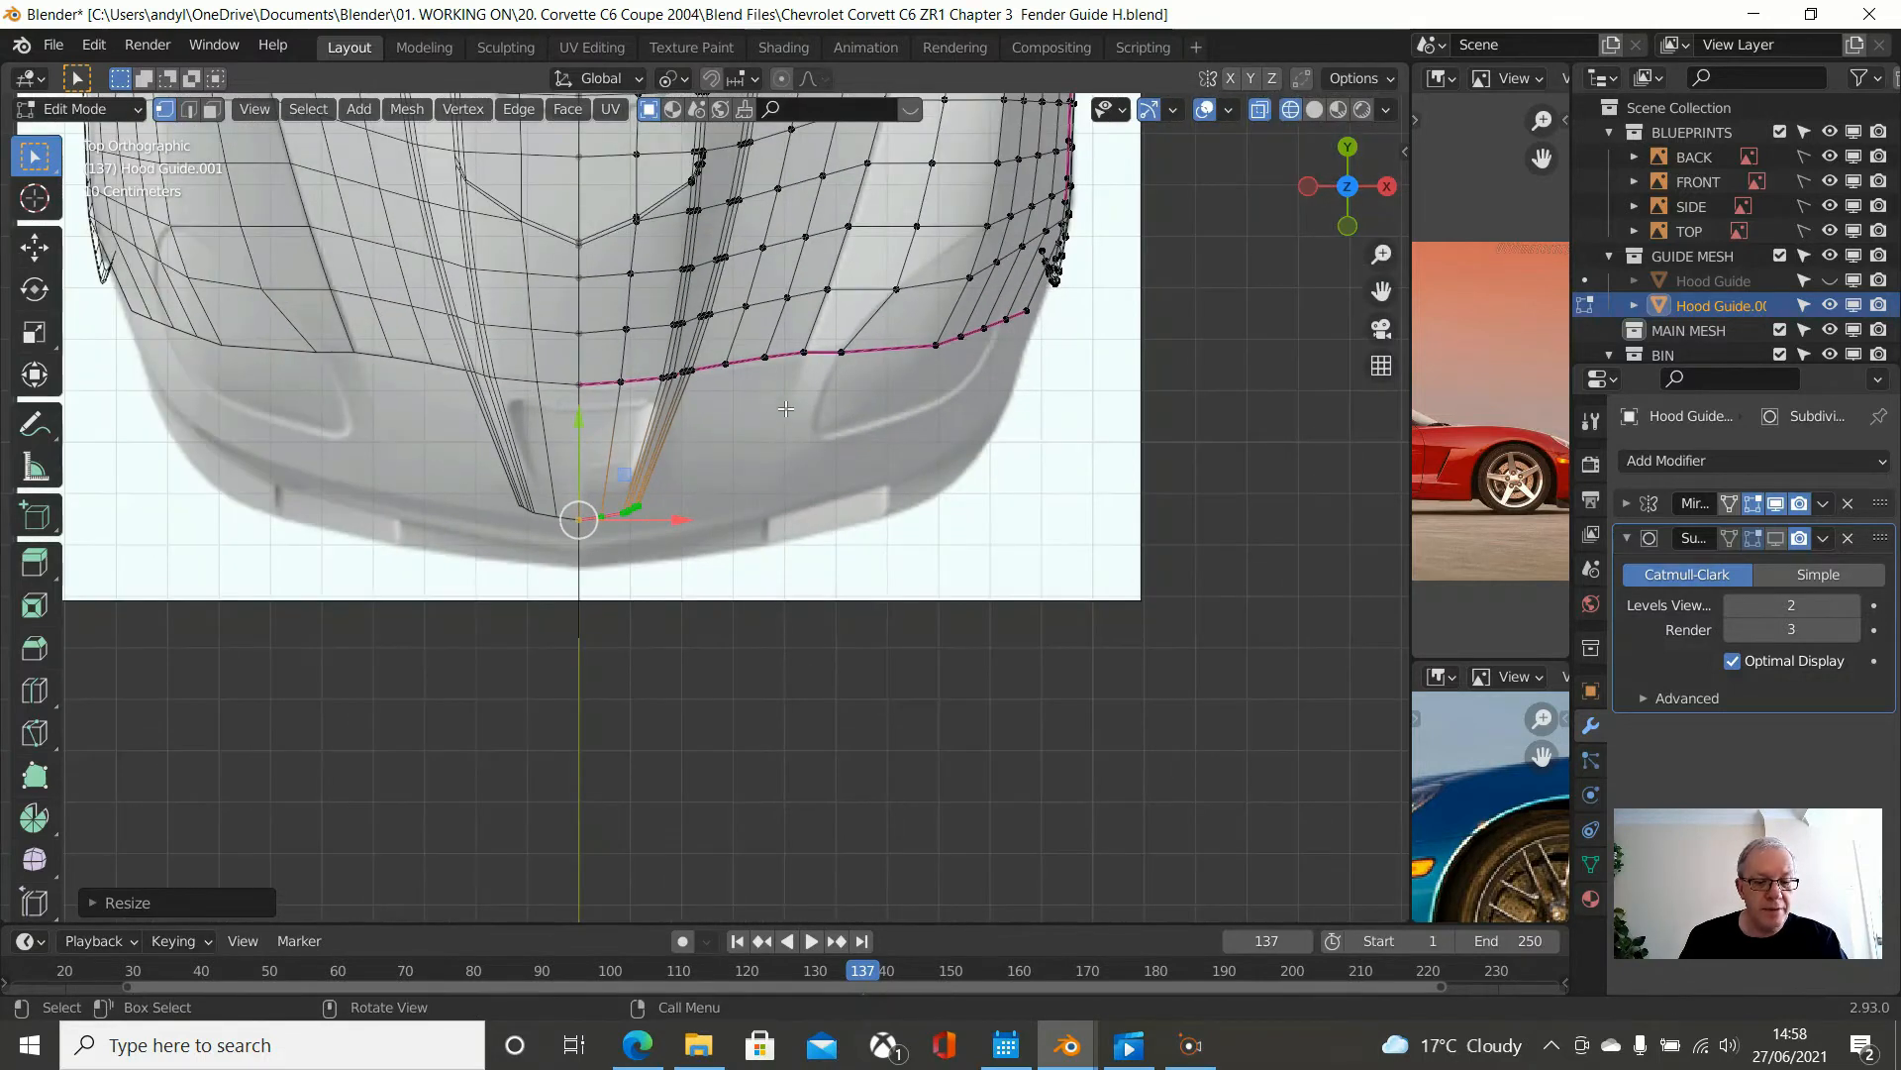
- Switch to solid shading and lower the extruded nose edge along Z by about 0.18 m, following the front blueprint
key(z)
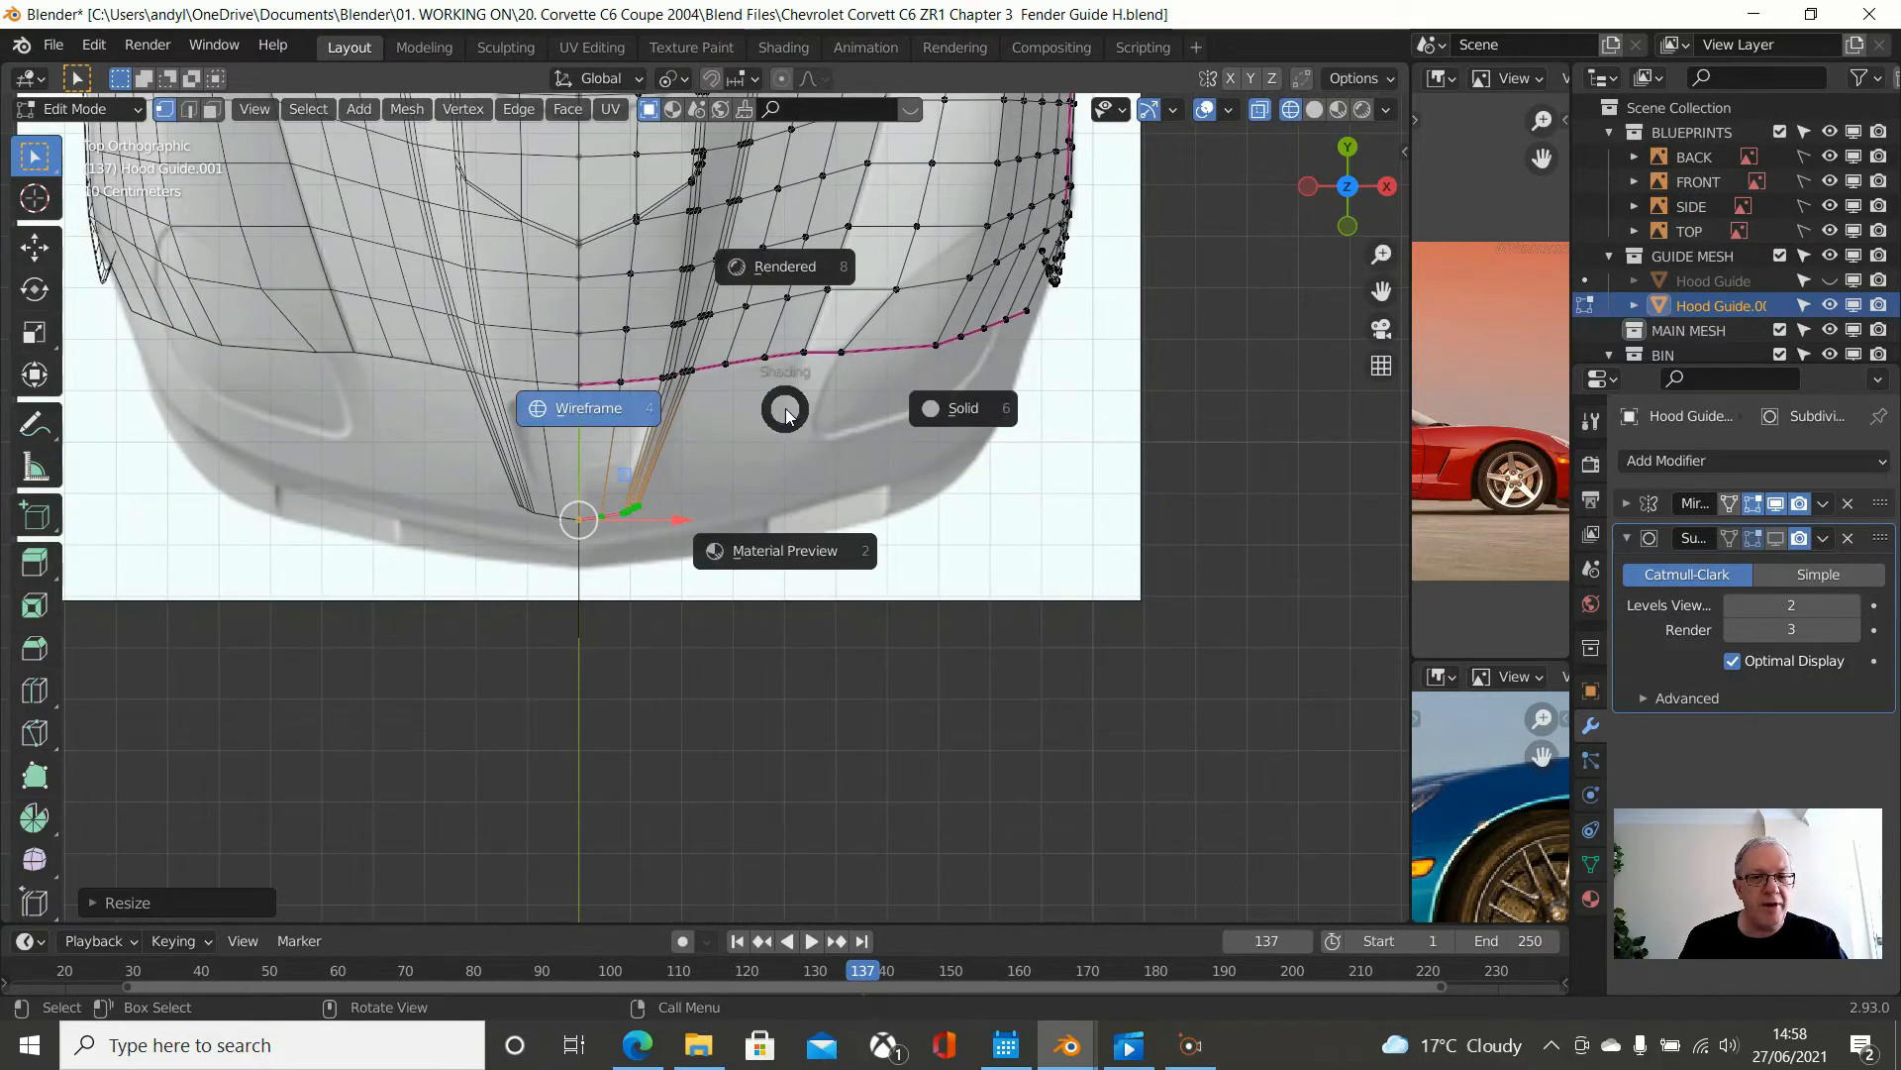
click(930, 409)
scroll(922, 376, down, 1)
middle_drag(845, 311, 779, 185)
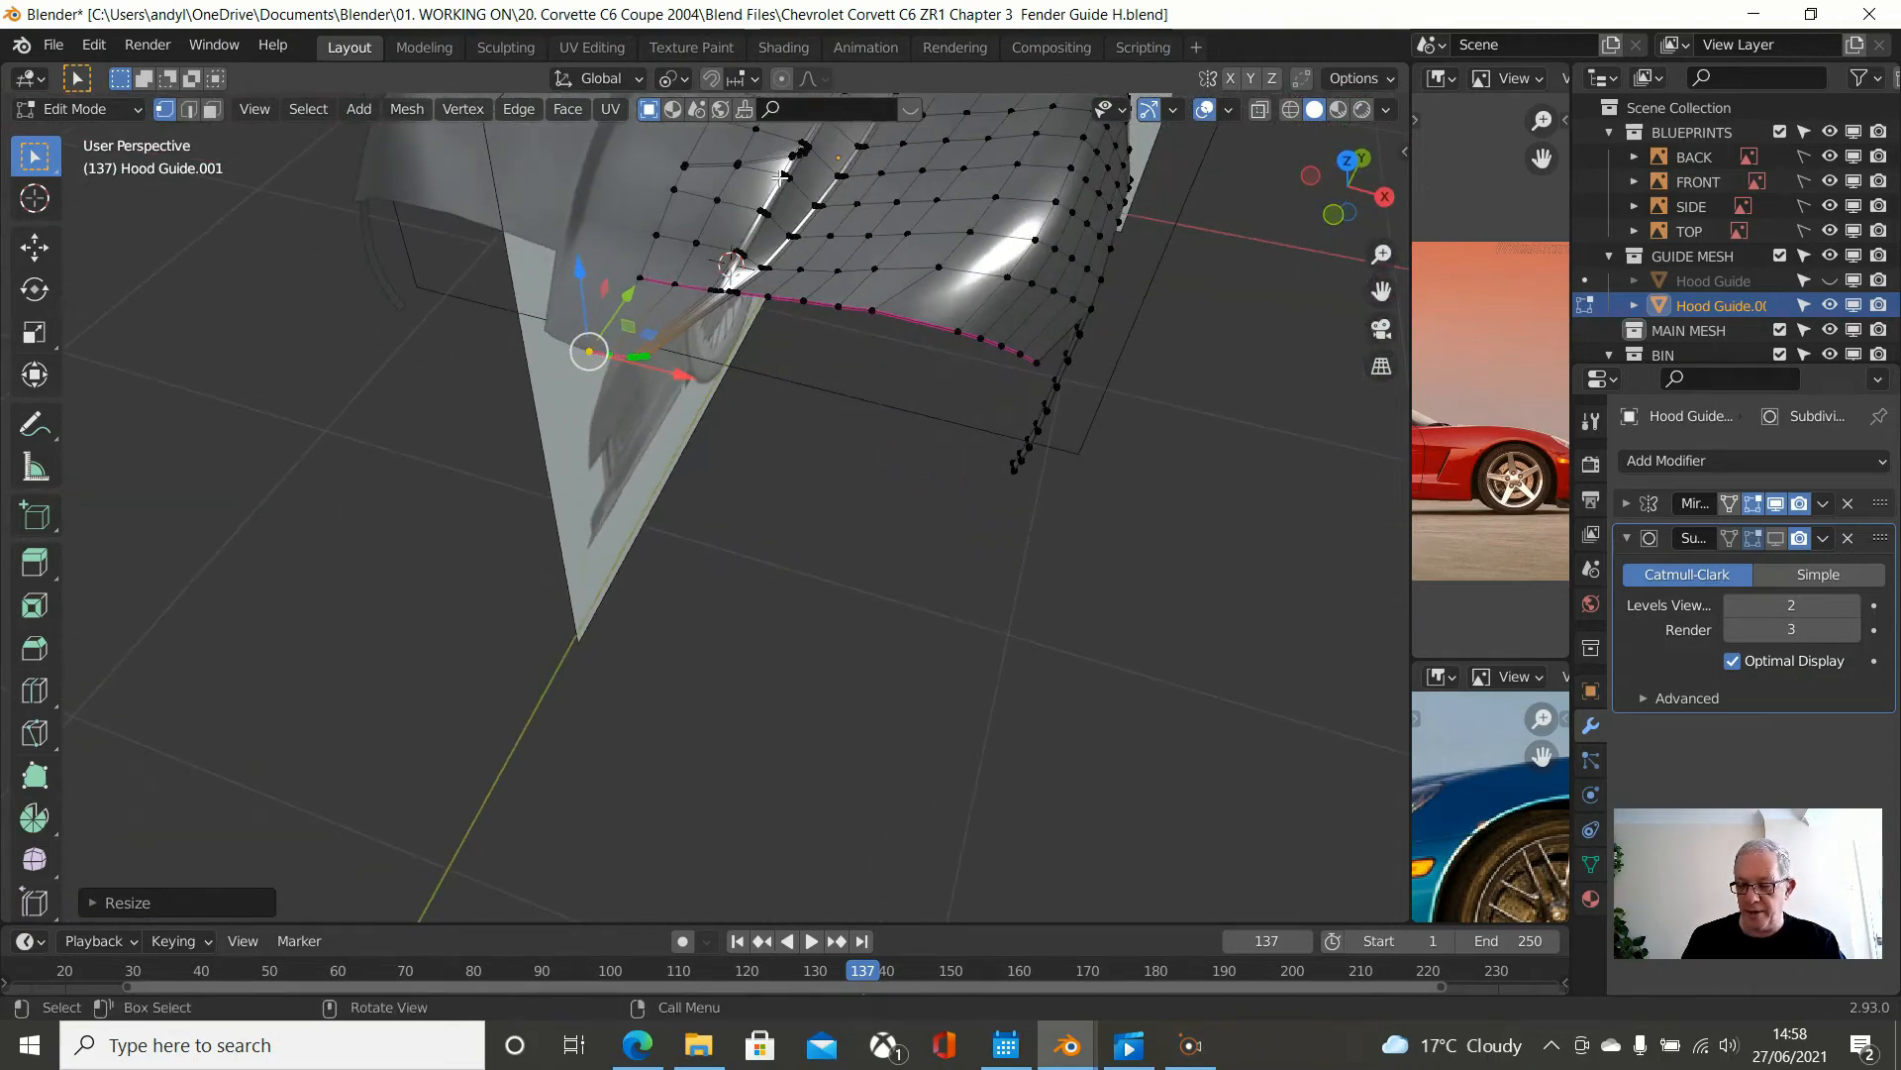
key(KP_1)
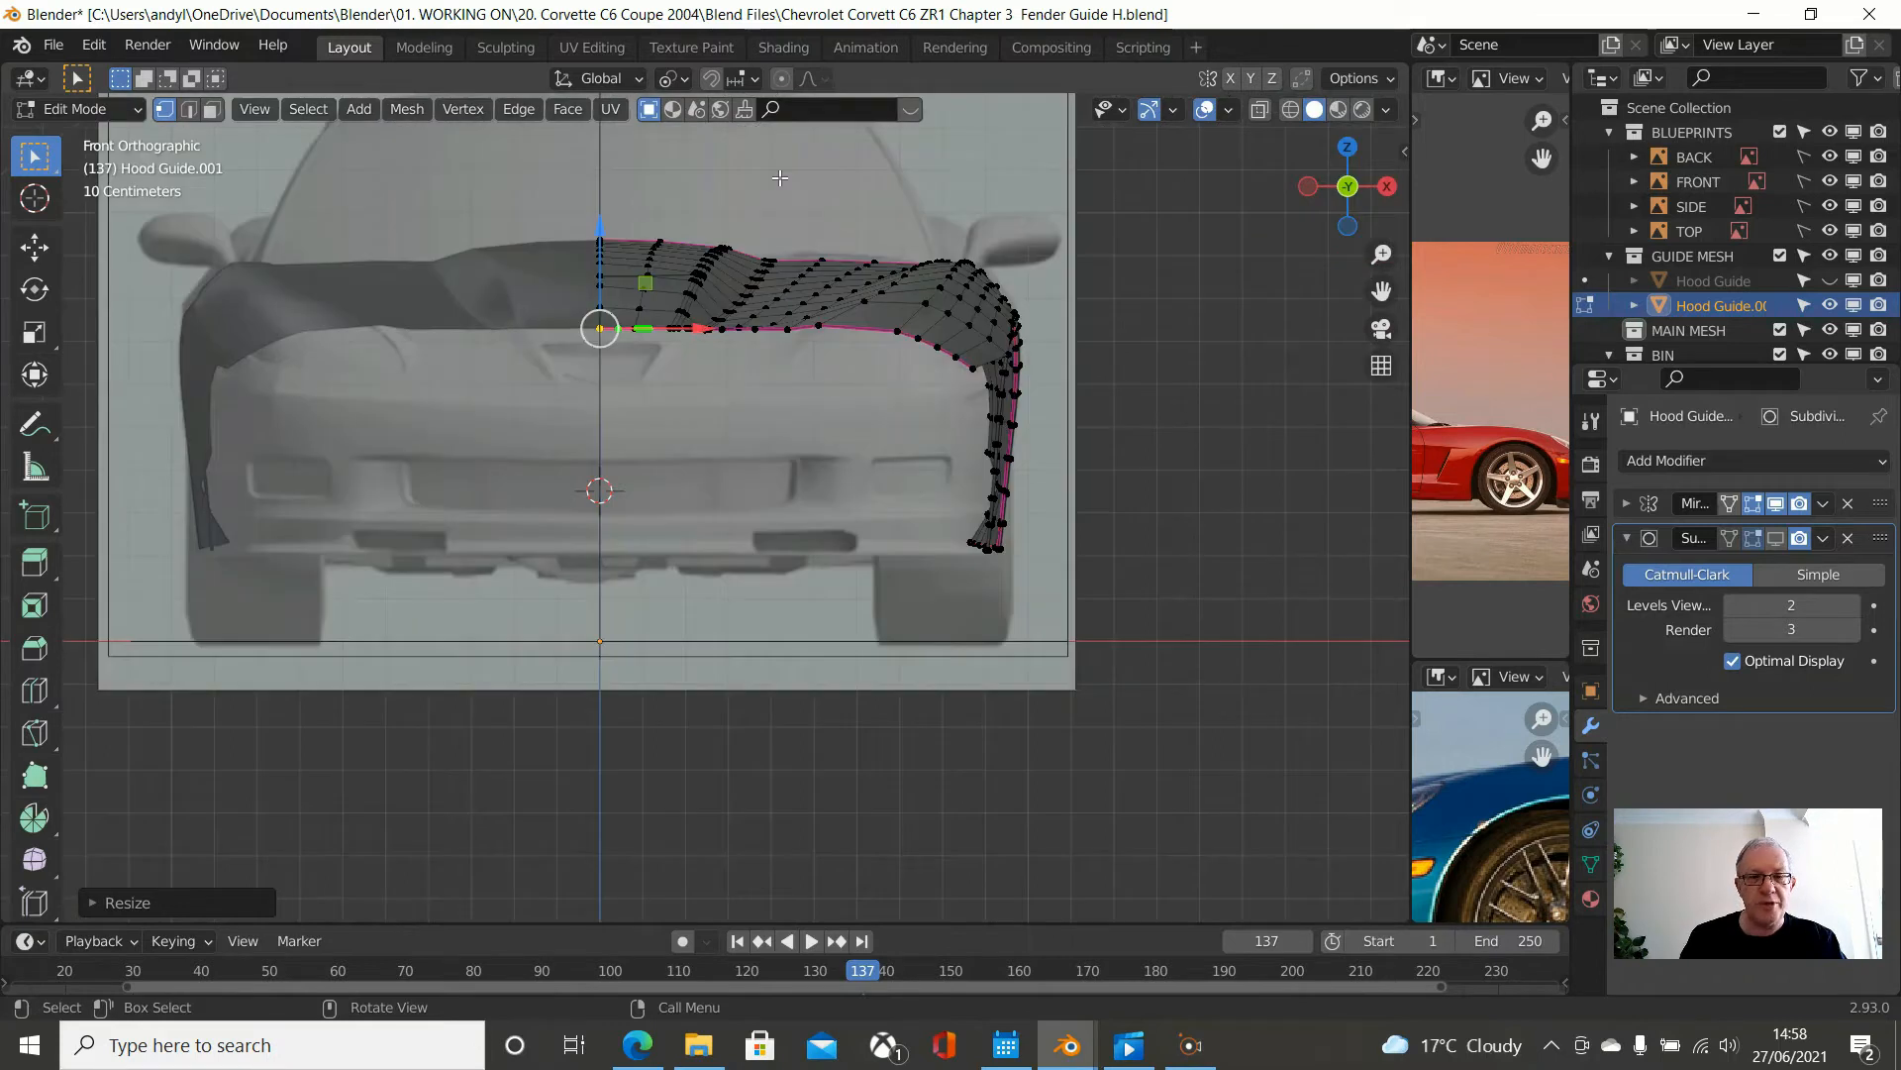
scroll(793, 129, up, 2)
shift+middle_drag(793, 125, 774, 176)
drag(535, 197, 529, 253)
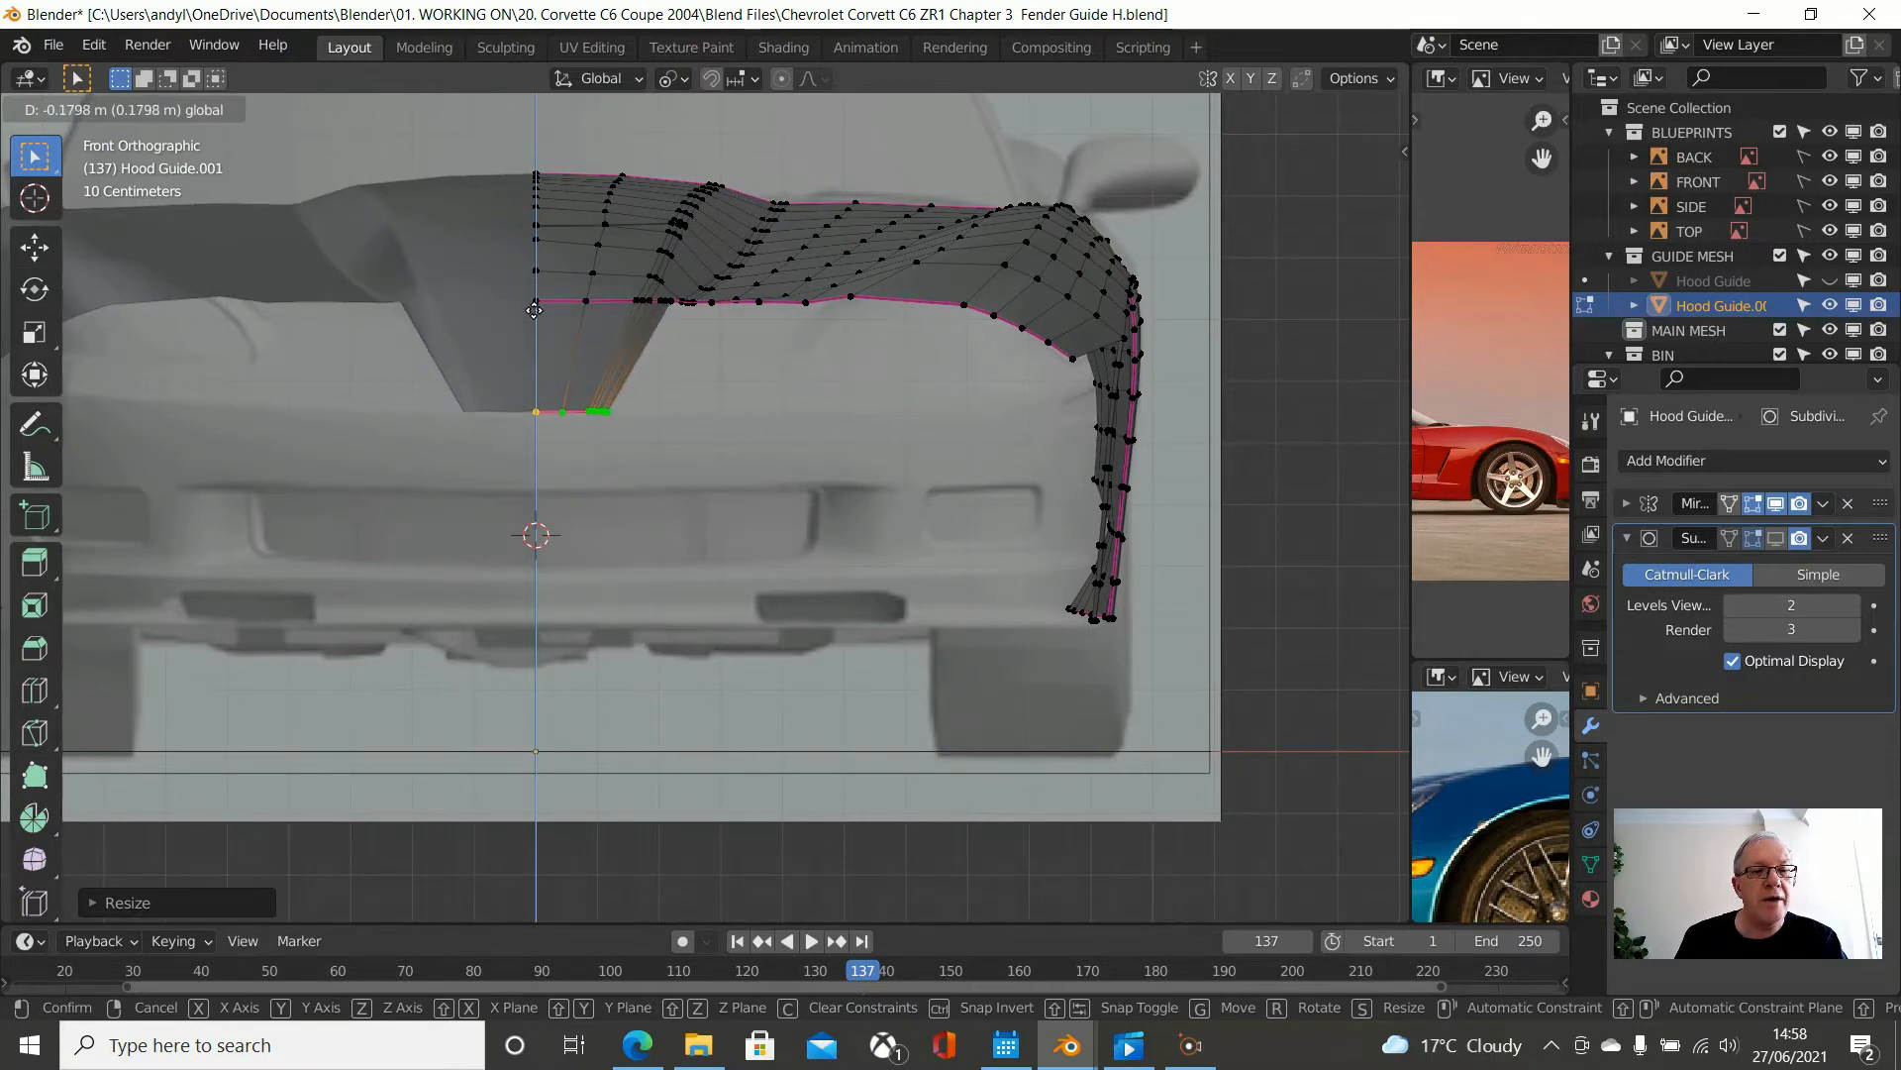
click(534, 310)
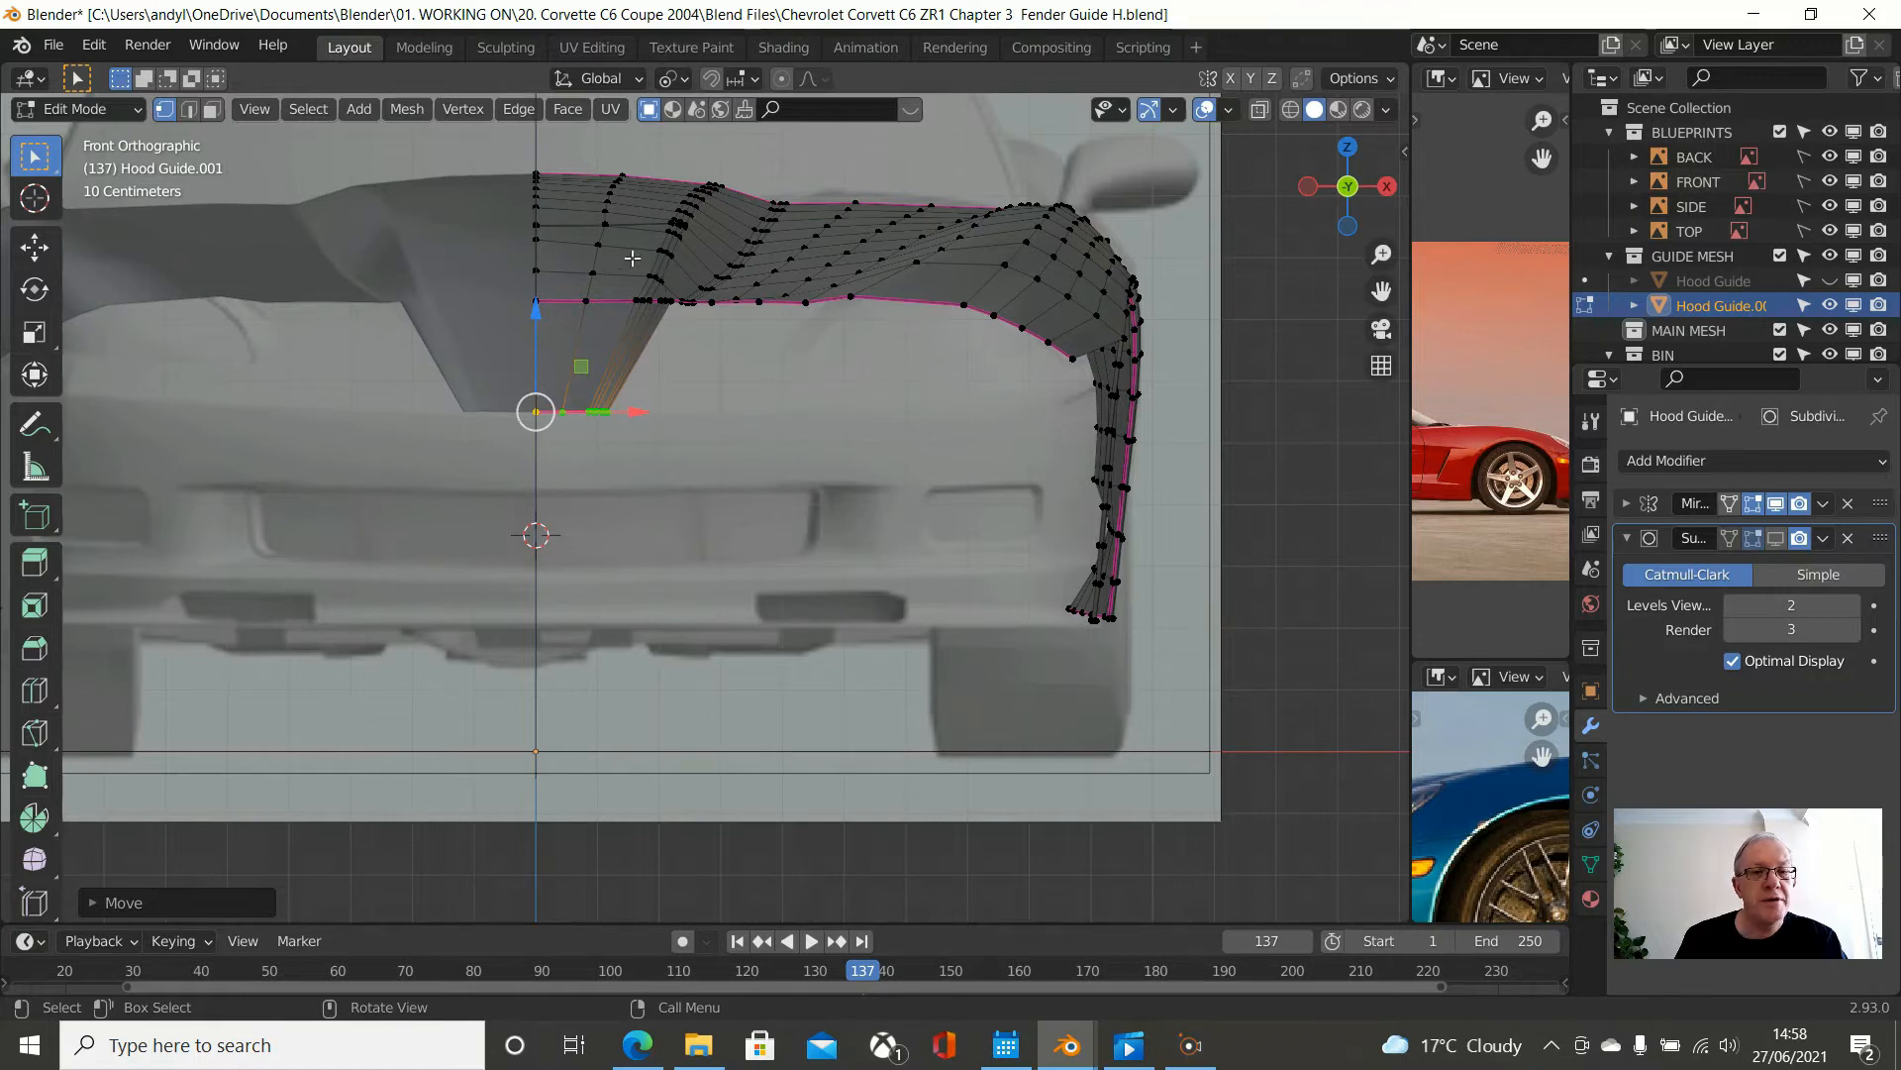
- Raise the extruded nose edge along Z by about 0.025 m to follow the hood line on the side blueprint
scroll(562, 262, up, 2)
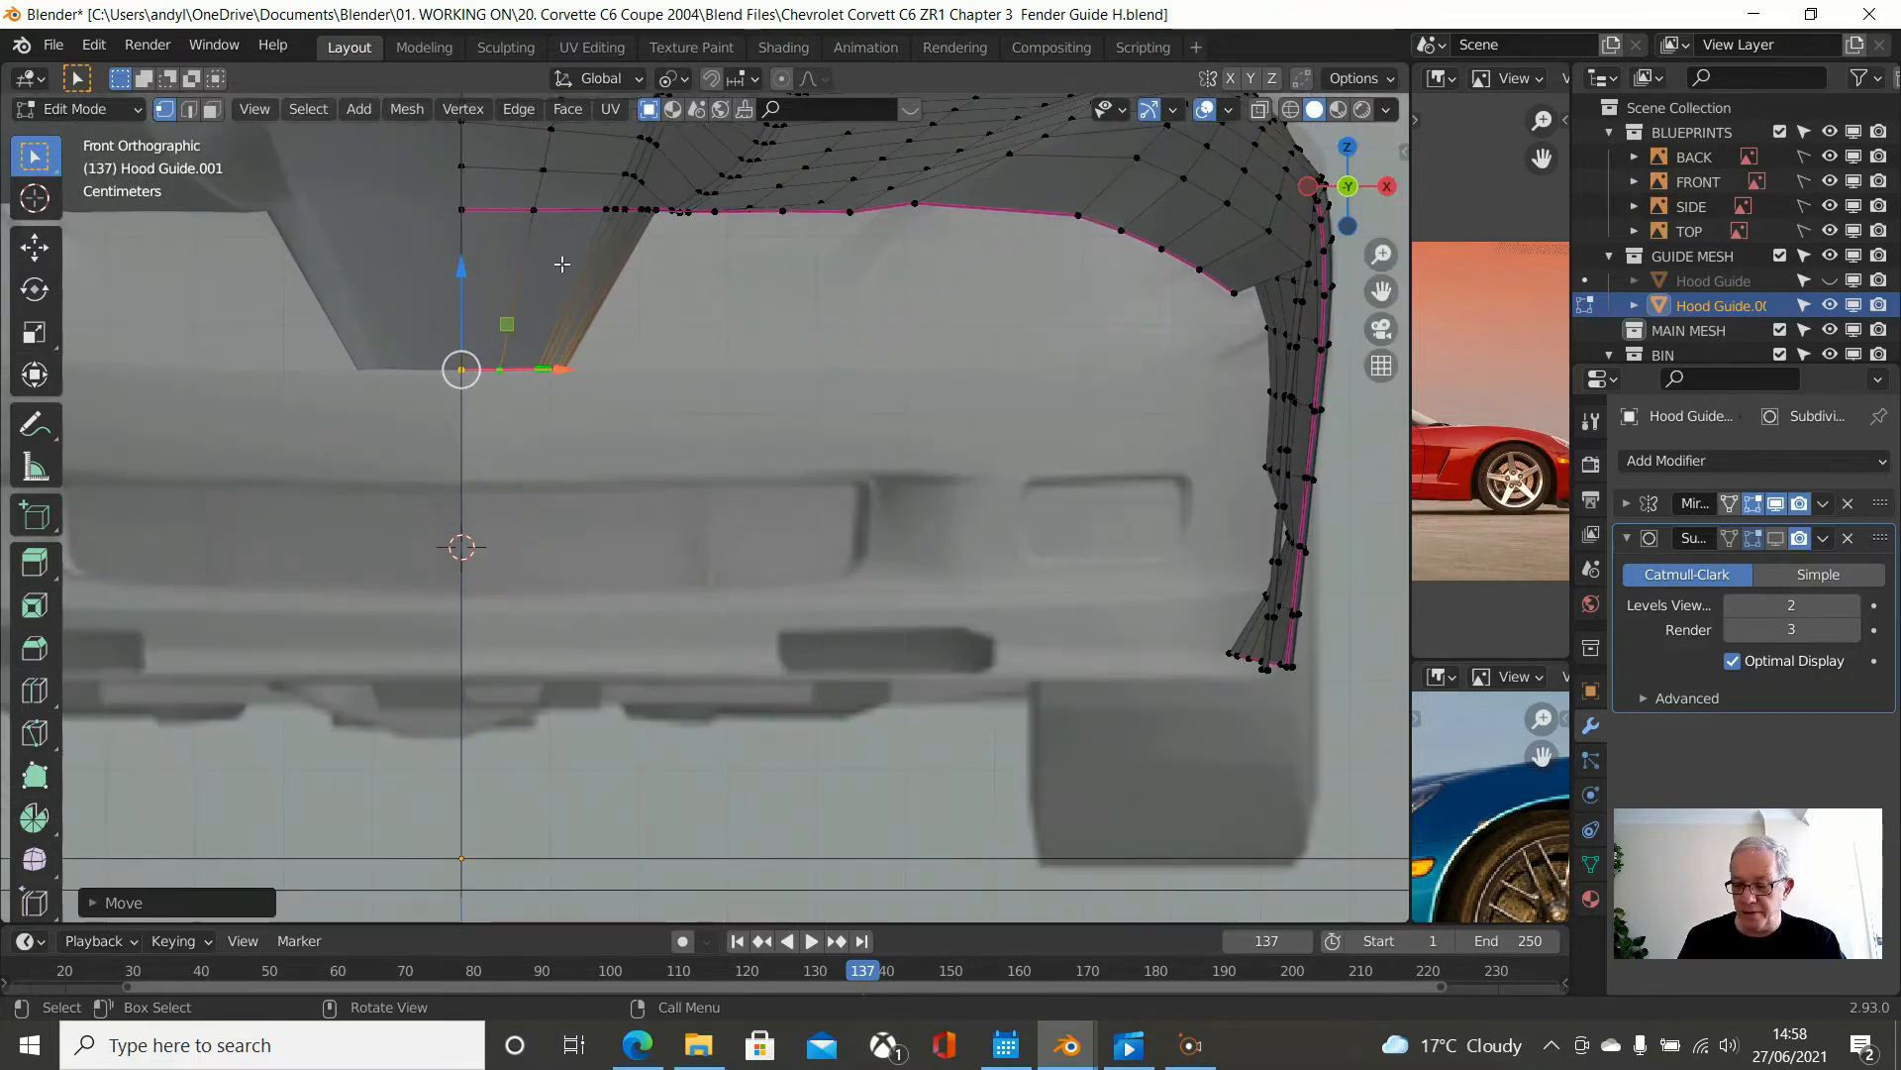
key(KP_3)
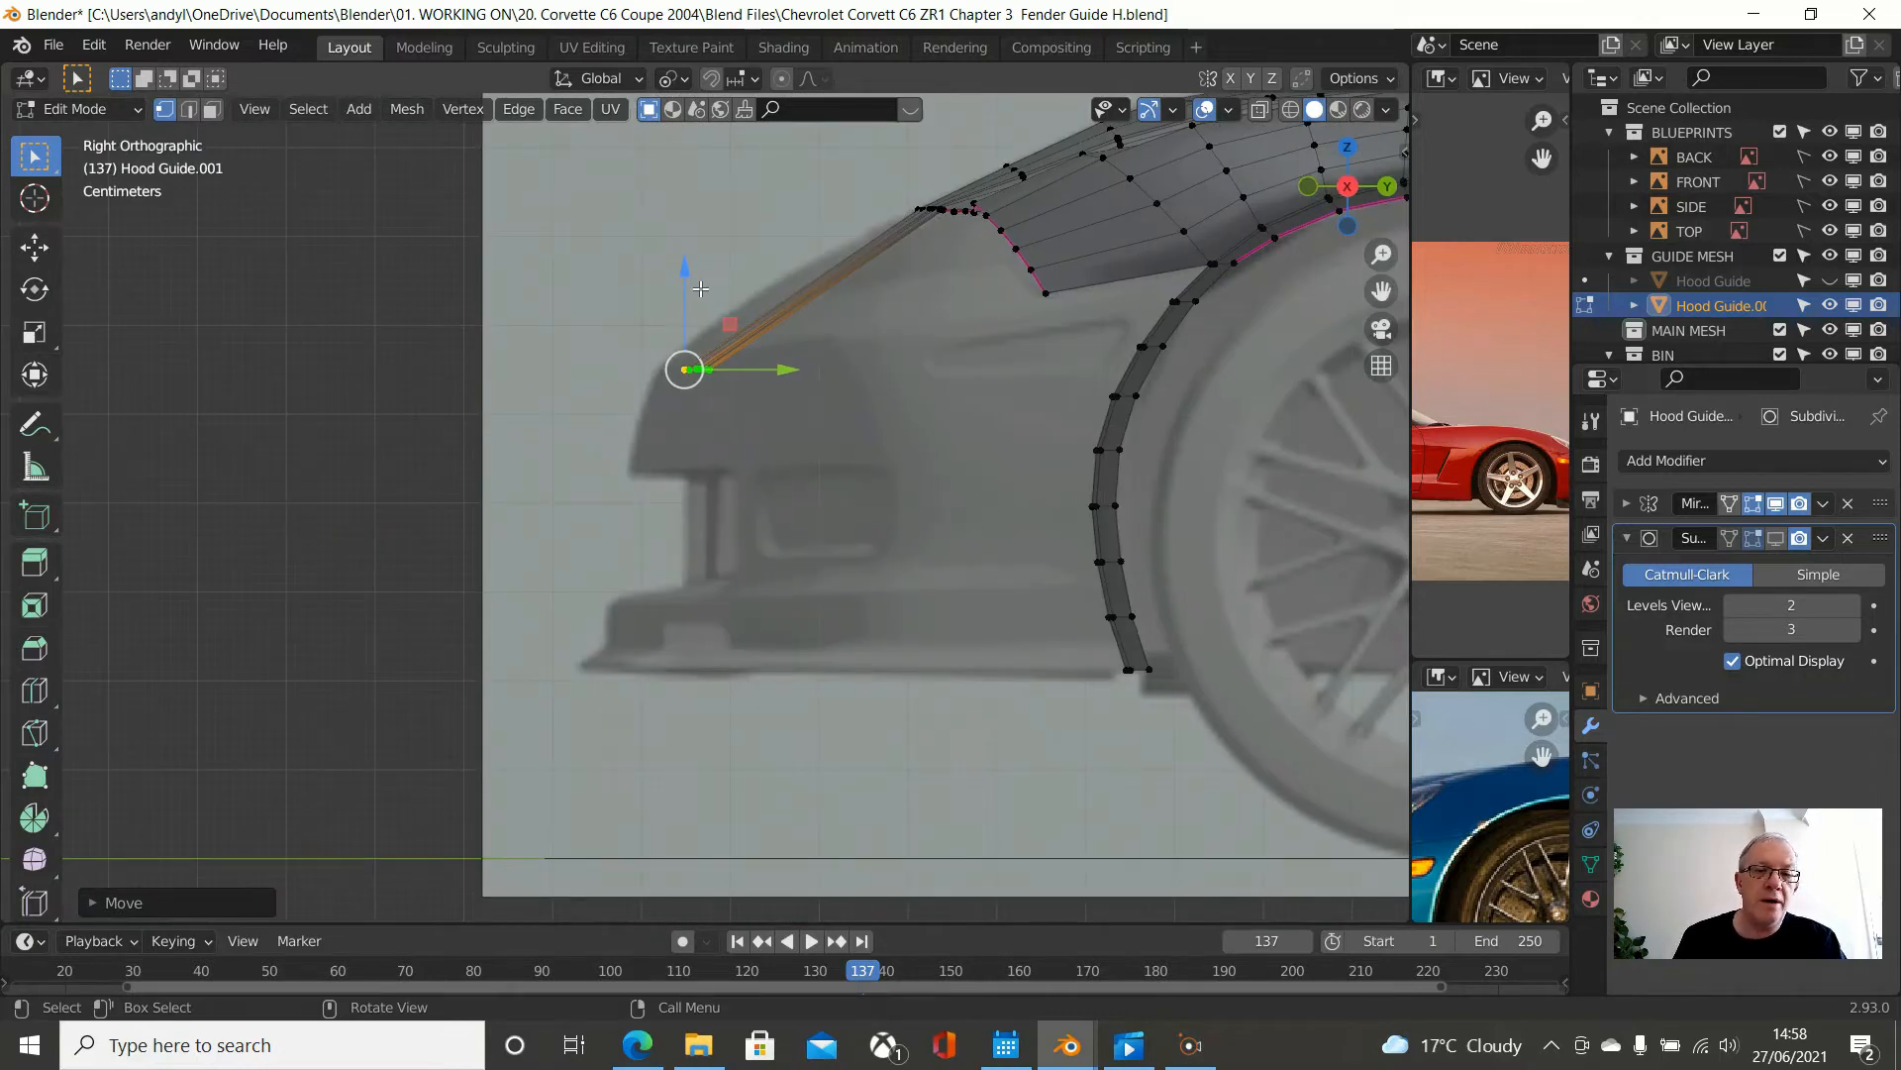
key(g)
key(z)
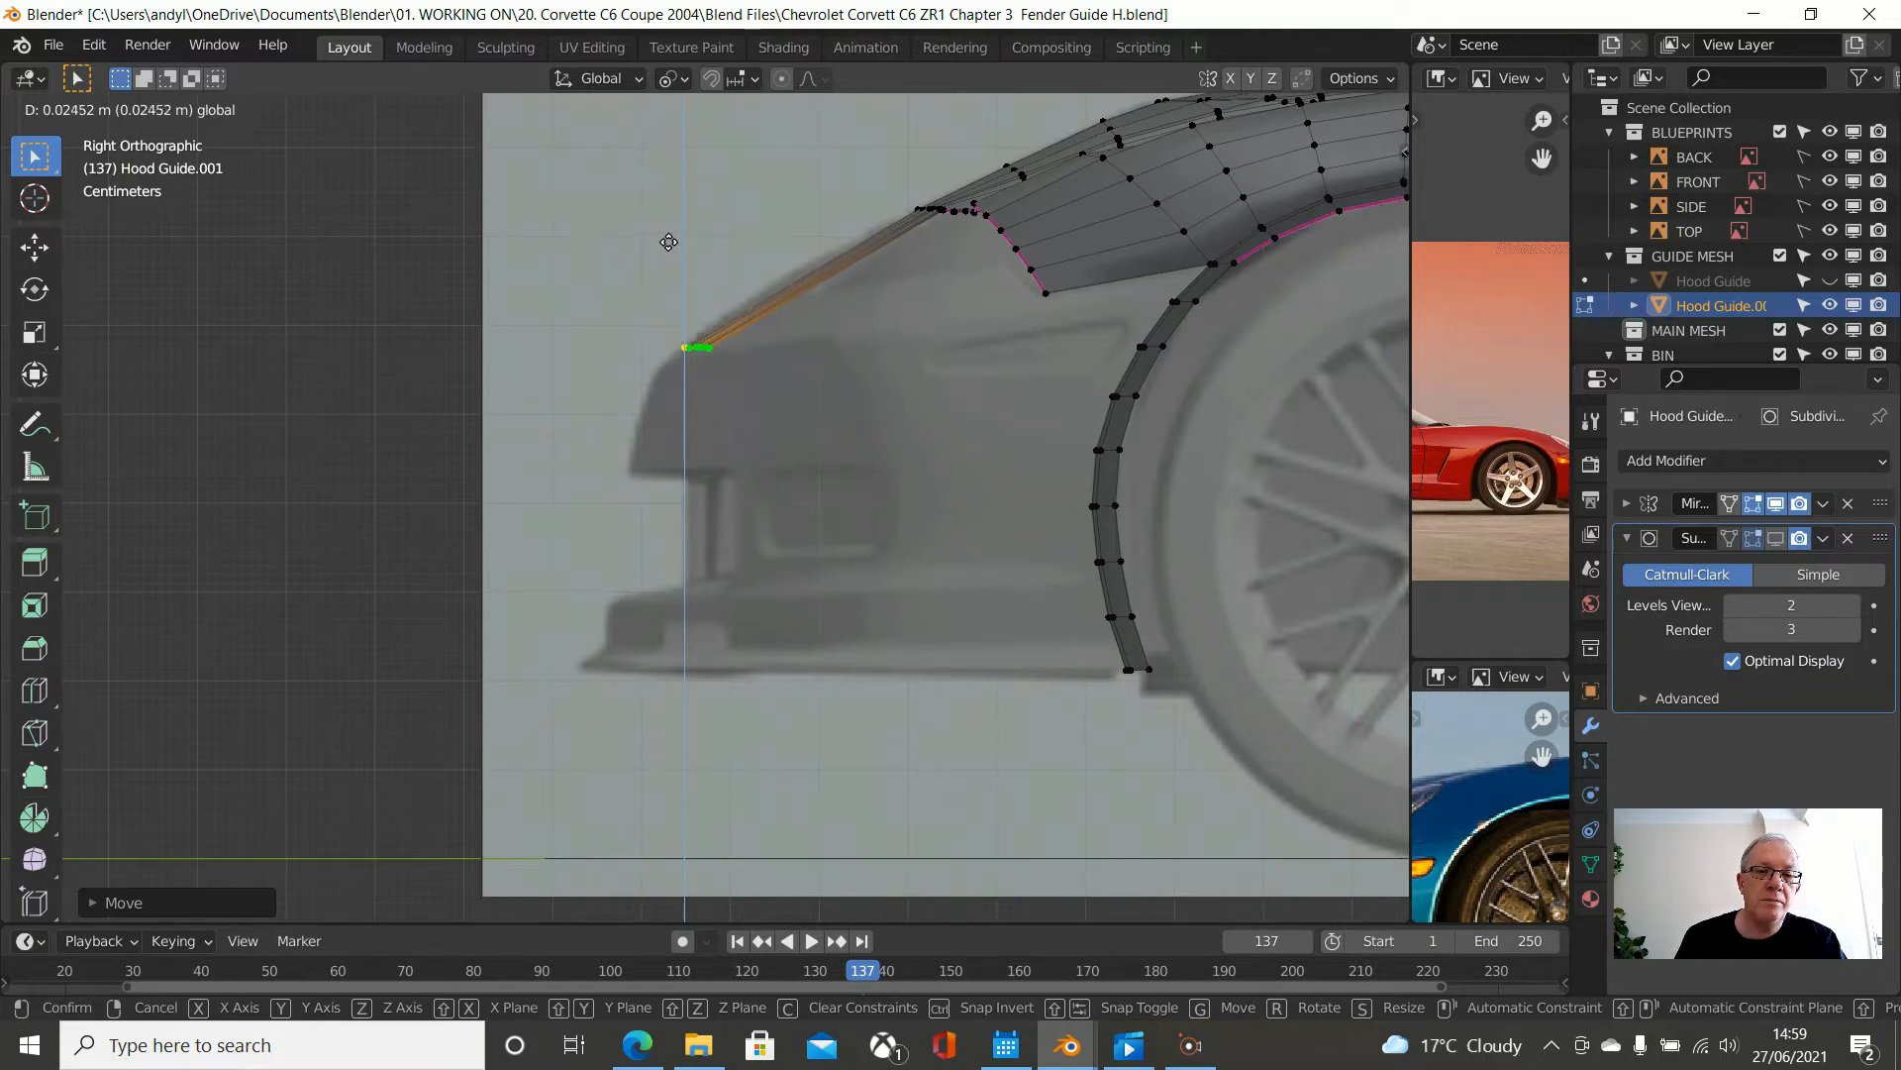
click(669, 242)
scroll(822, 297, down, 1)
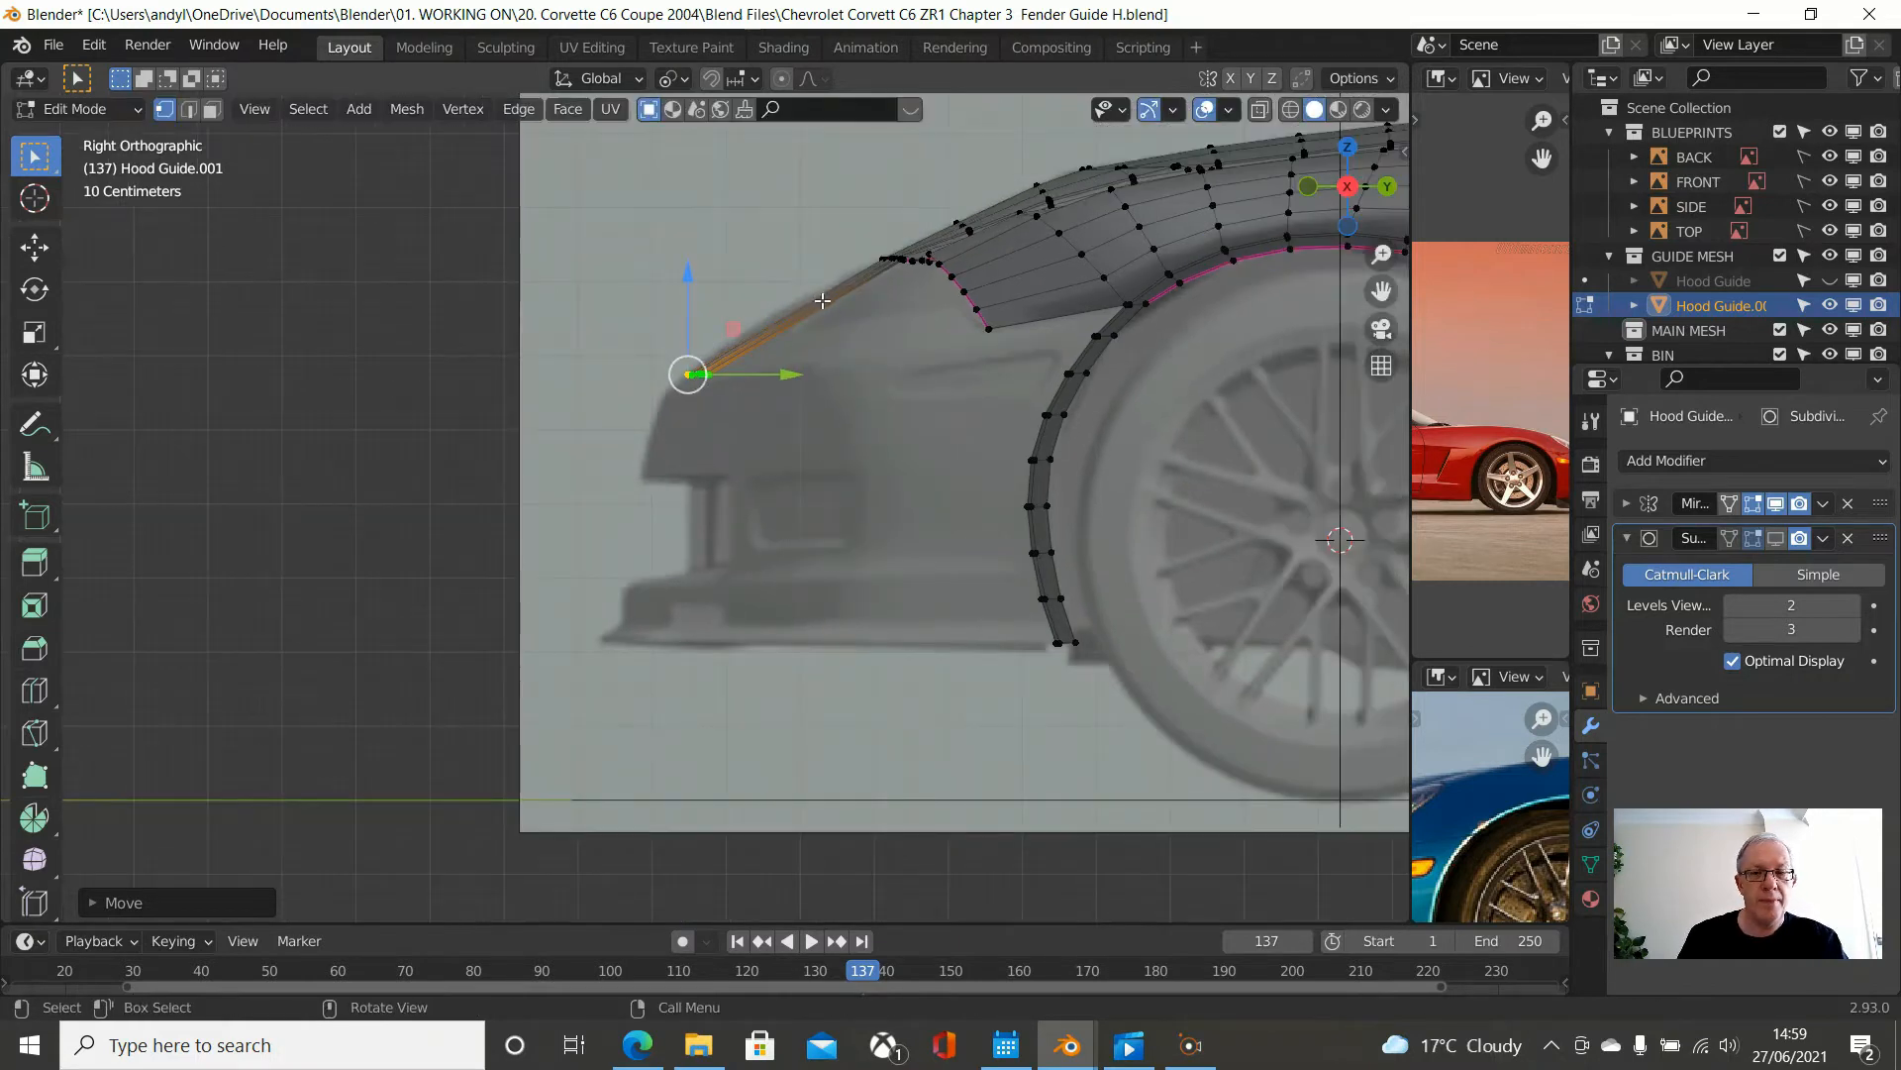
- Nudge the extruded nose edge slightly forward along Y and down along Z to meet the nose outline on the side blueprint
key(KP_1)
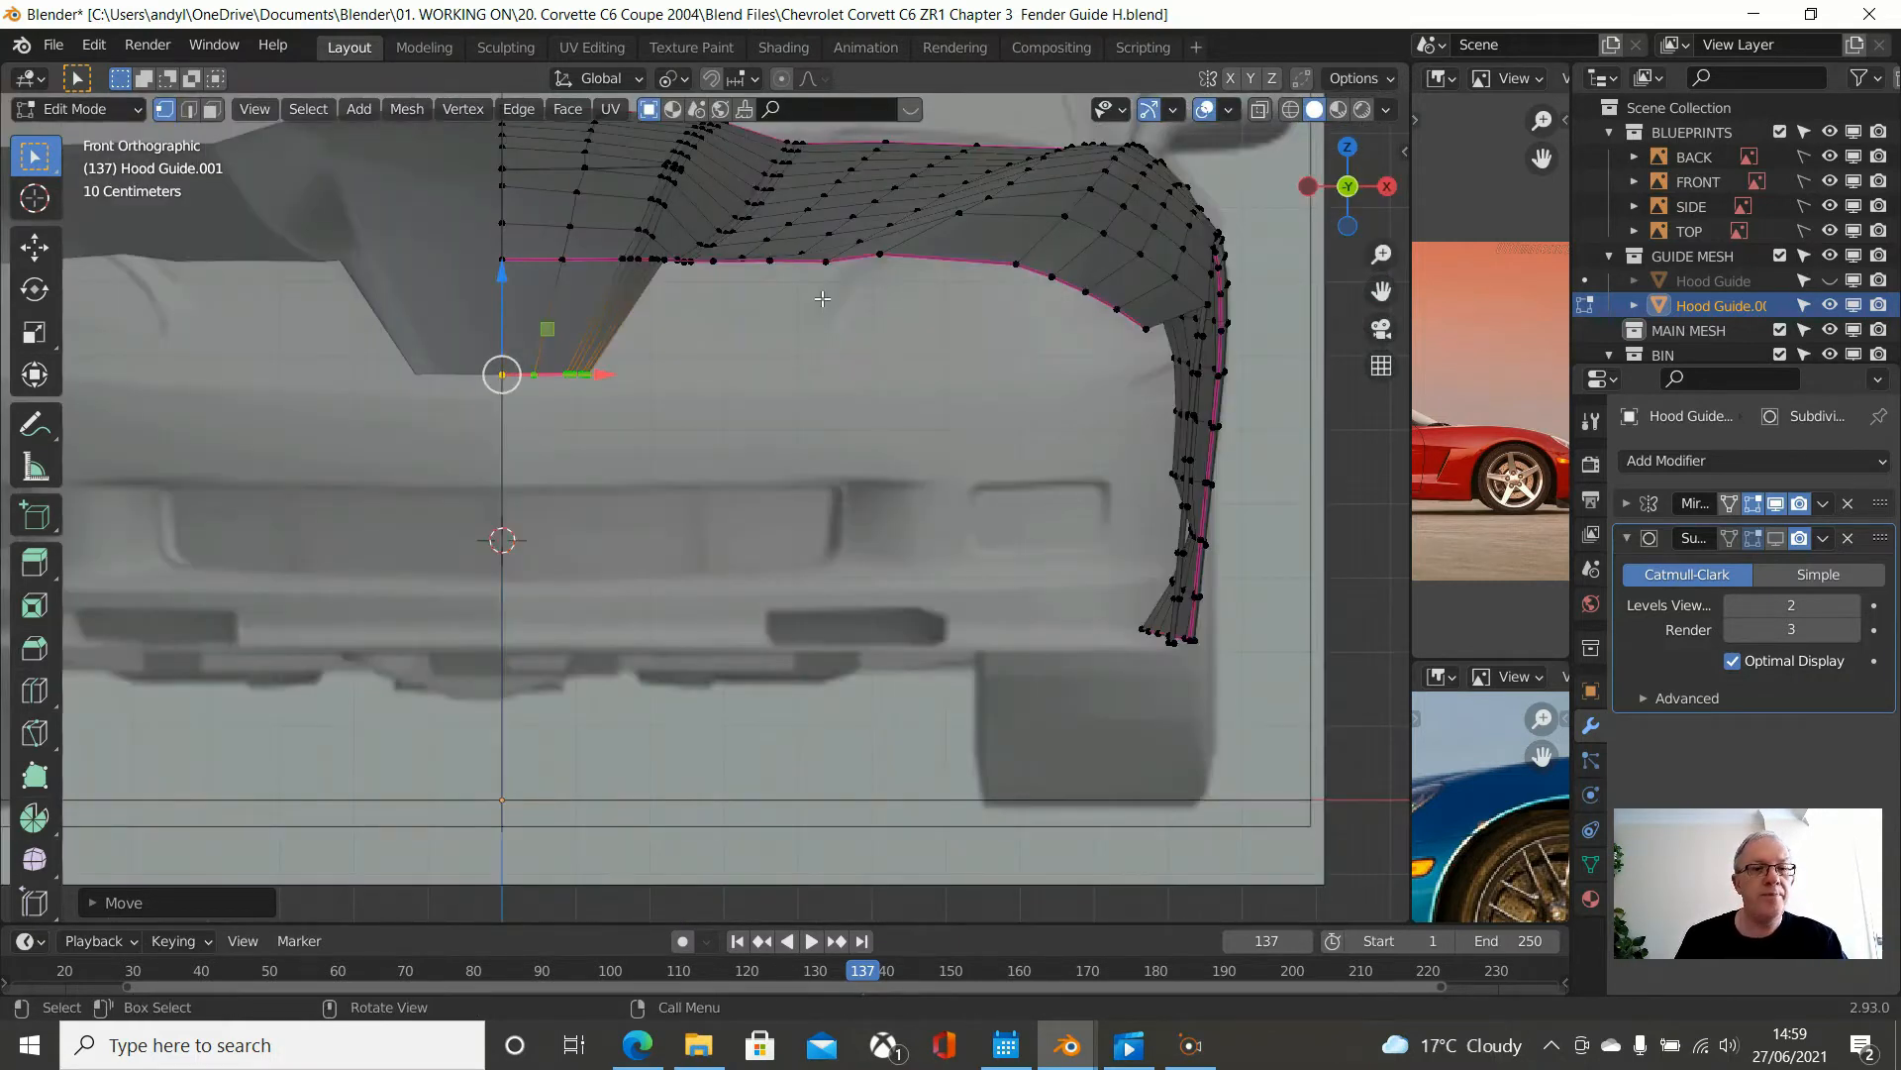
shift+middle_drag(702, 231, 740, 365)
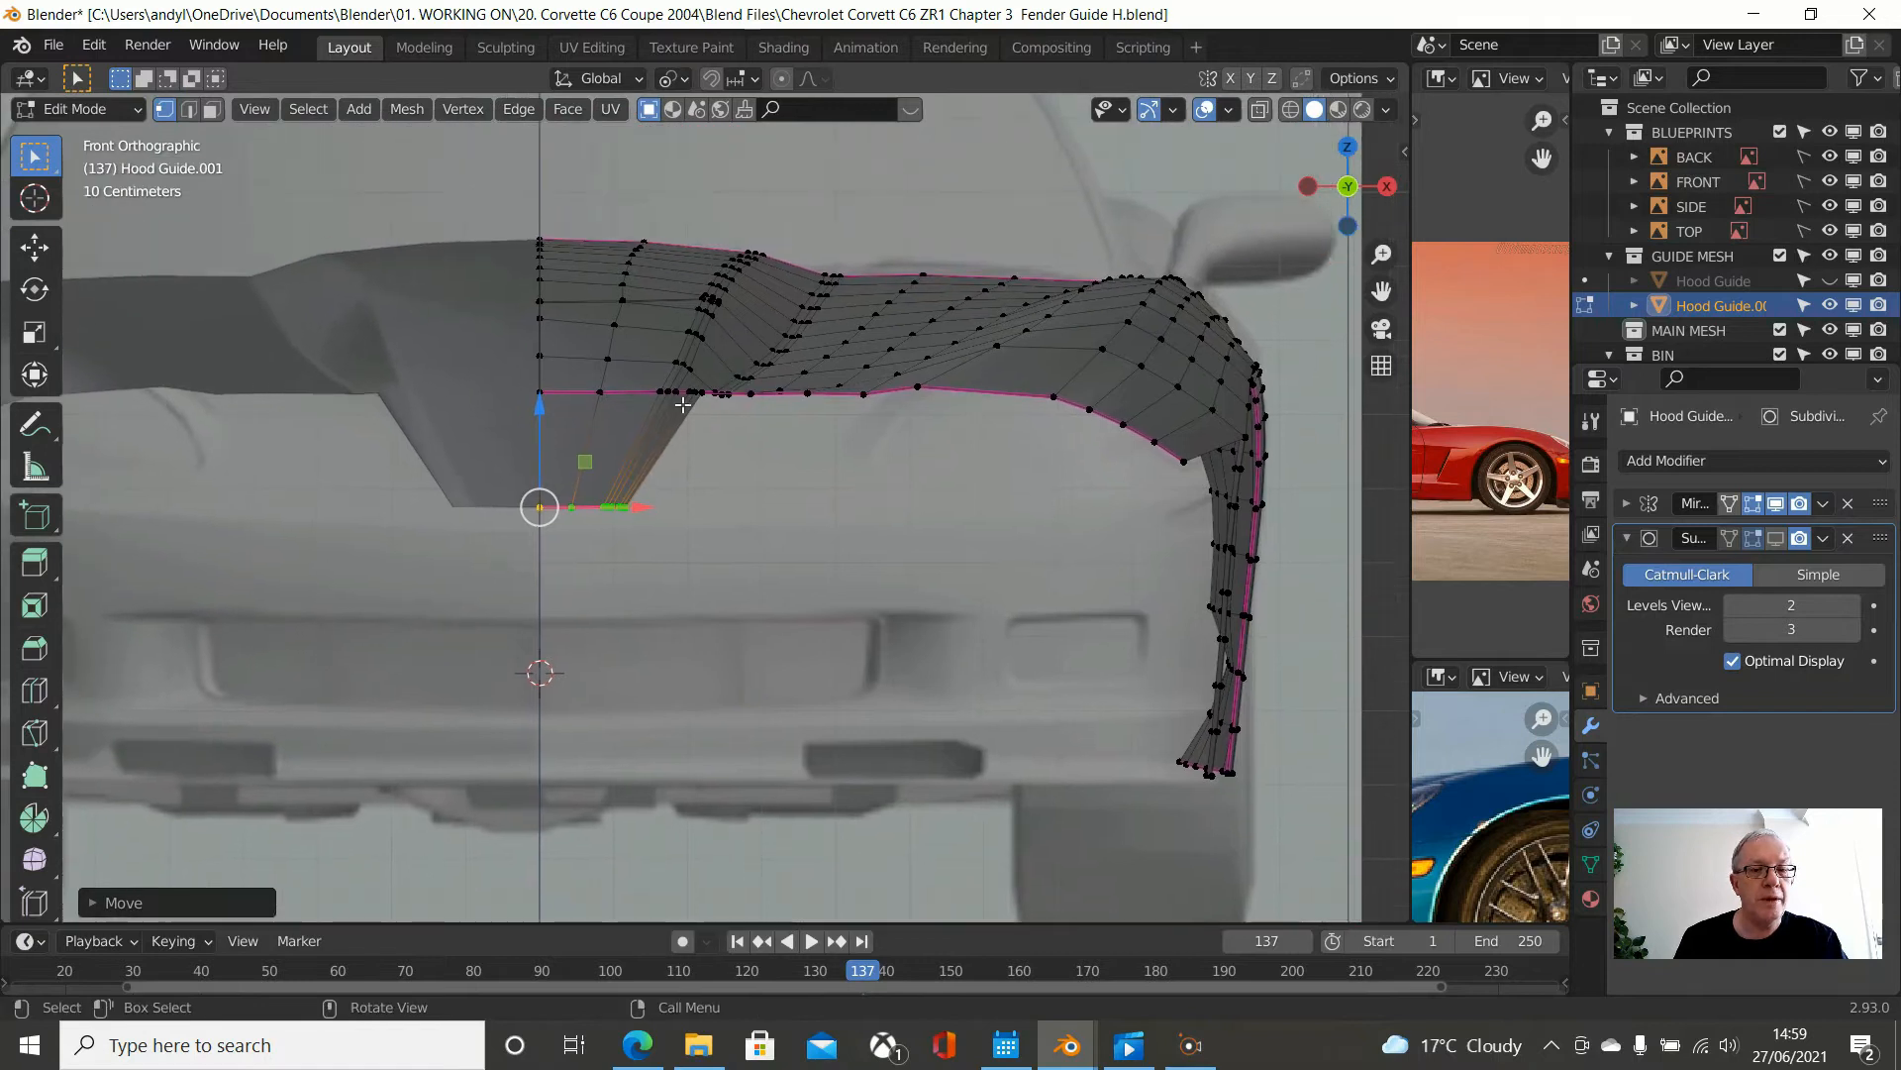
scroll(728, 374, up, 3)
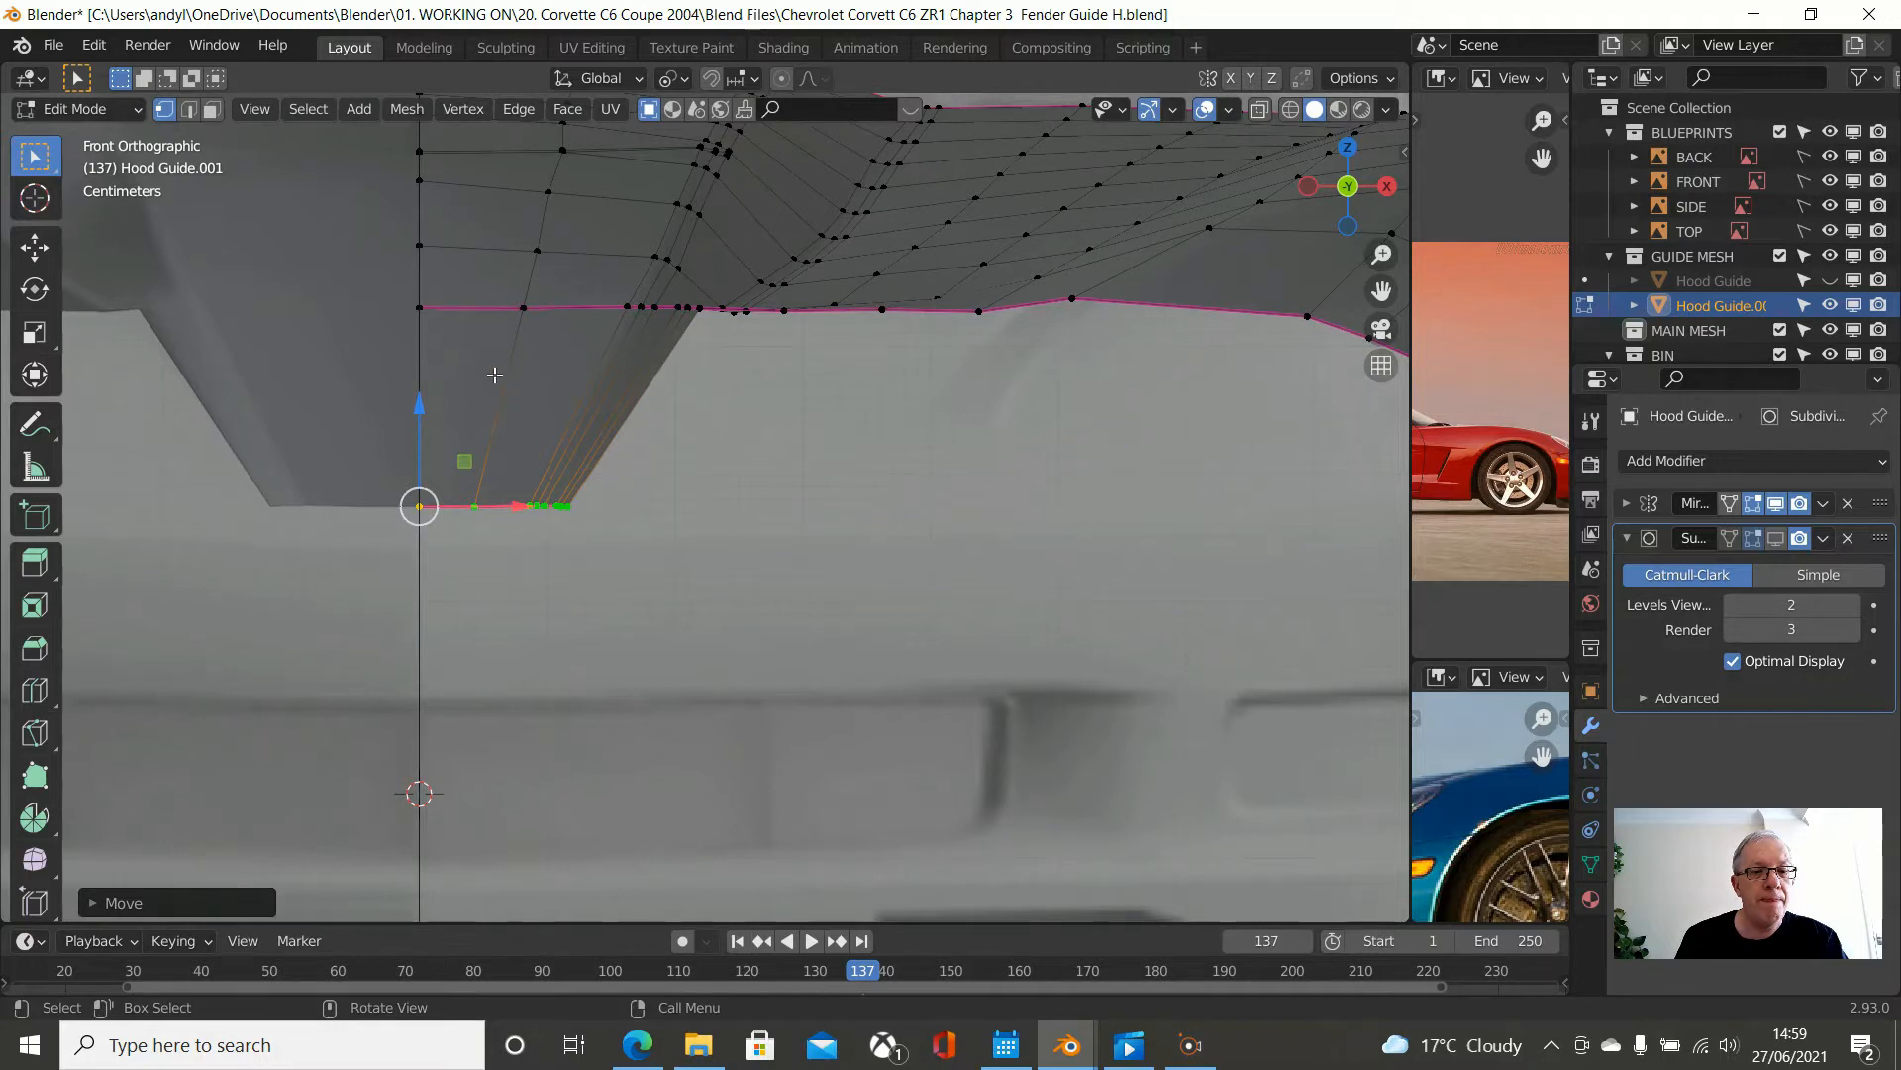
scroll(494, 375, down, 1)
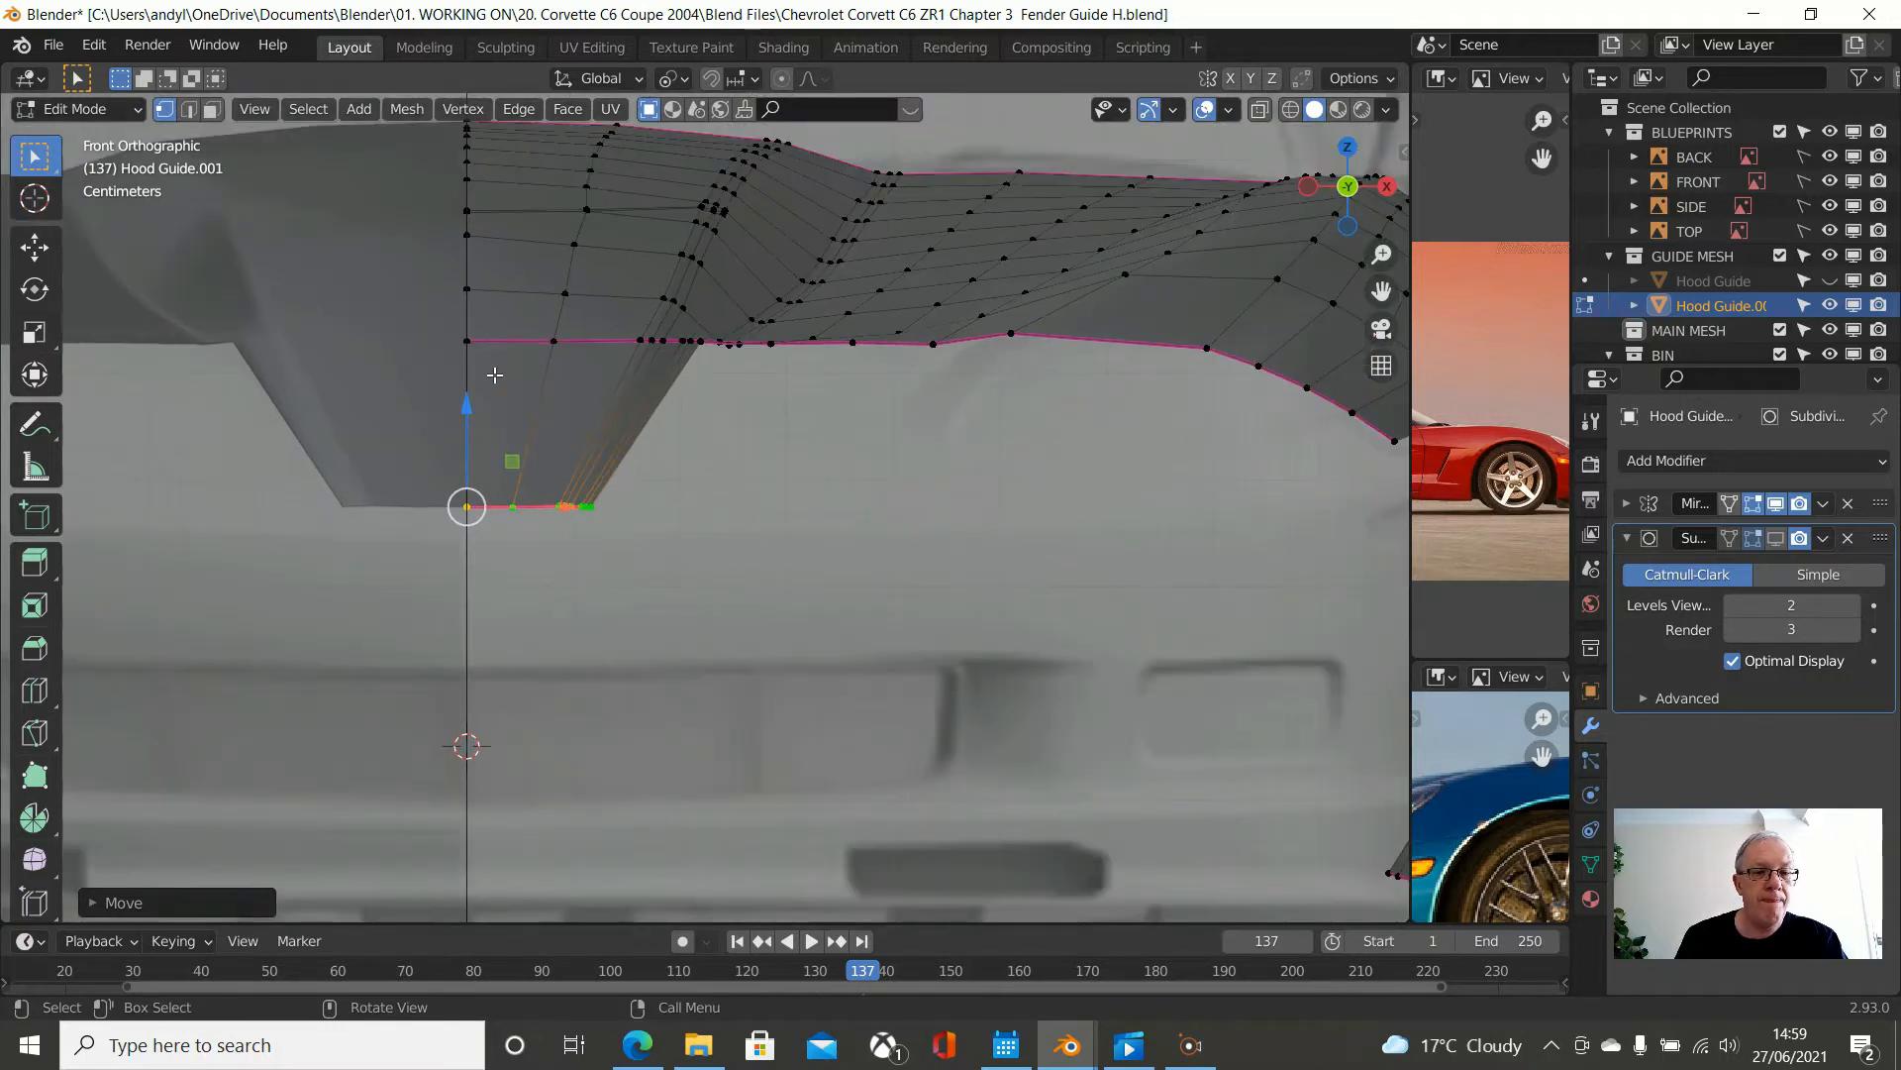
key(KP_3)
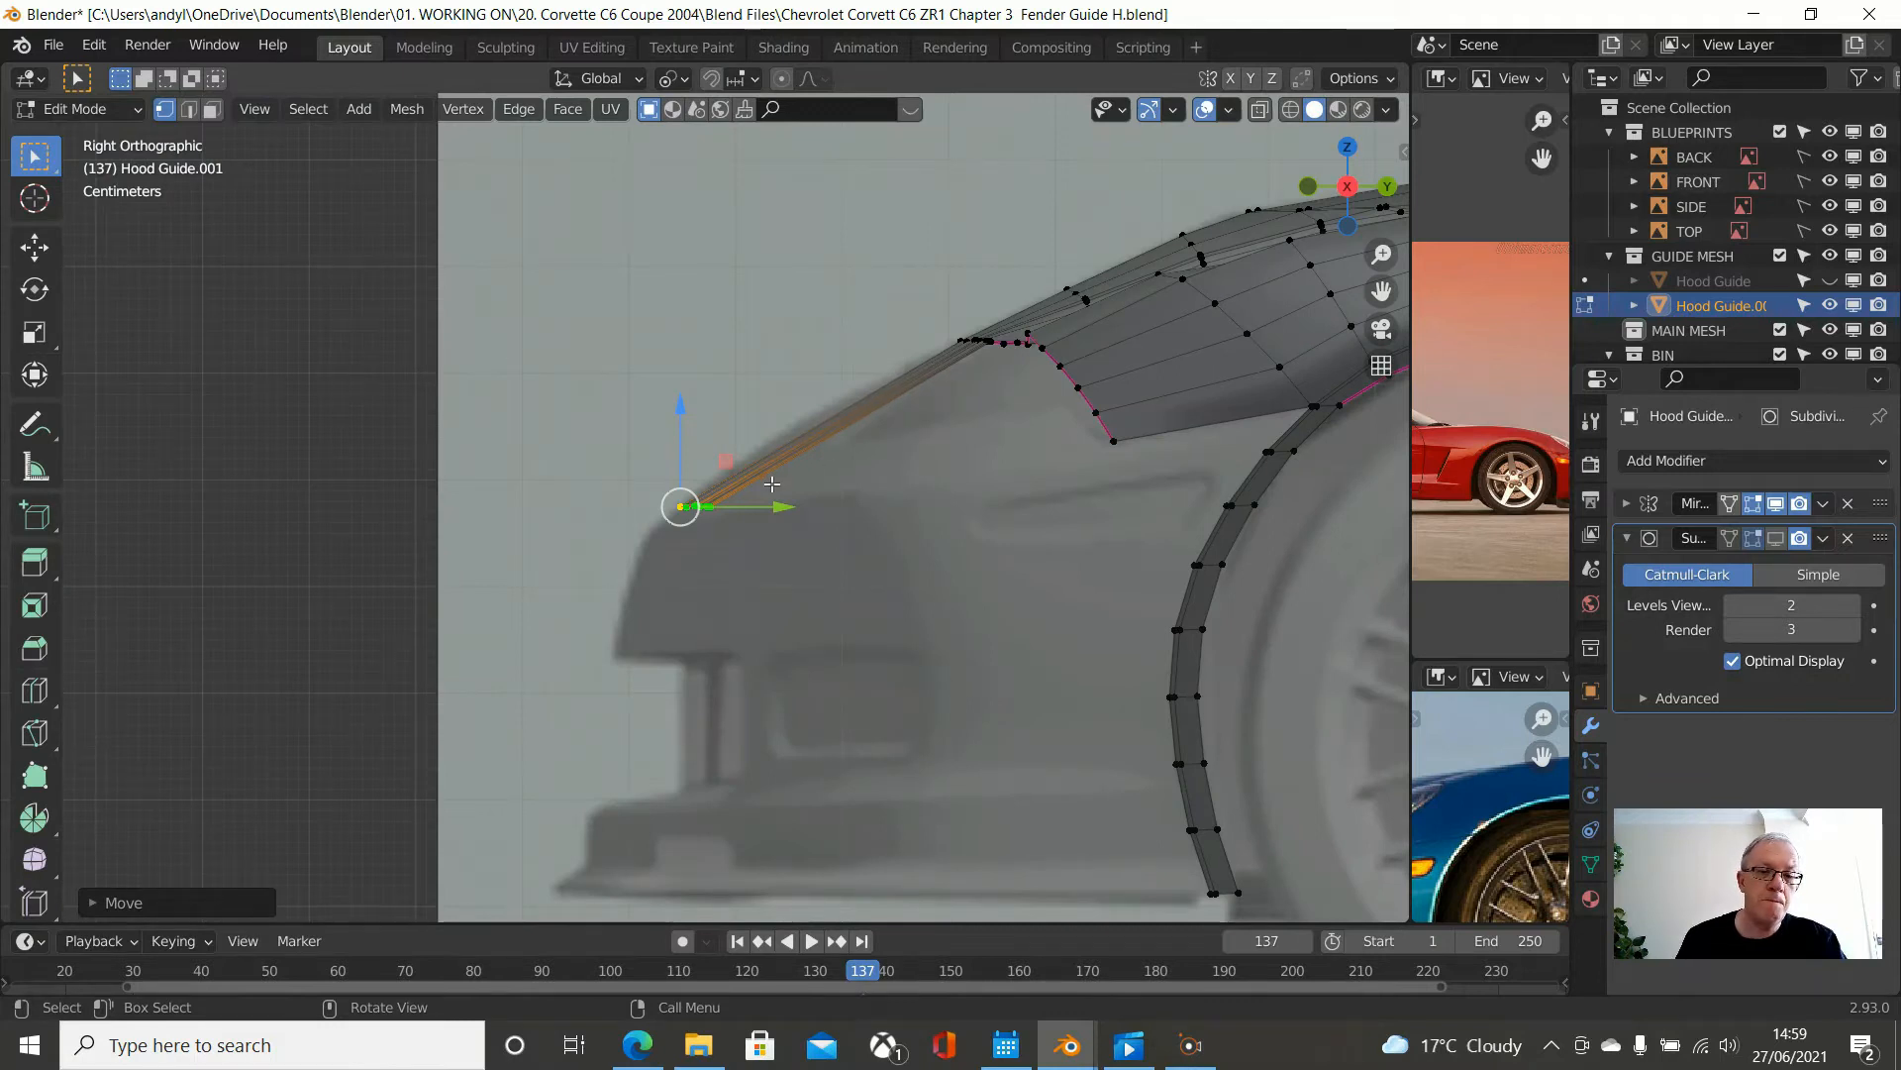
scroll(671, 509, up, 2)
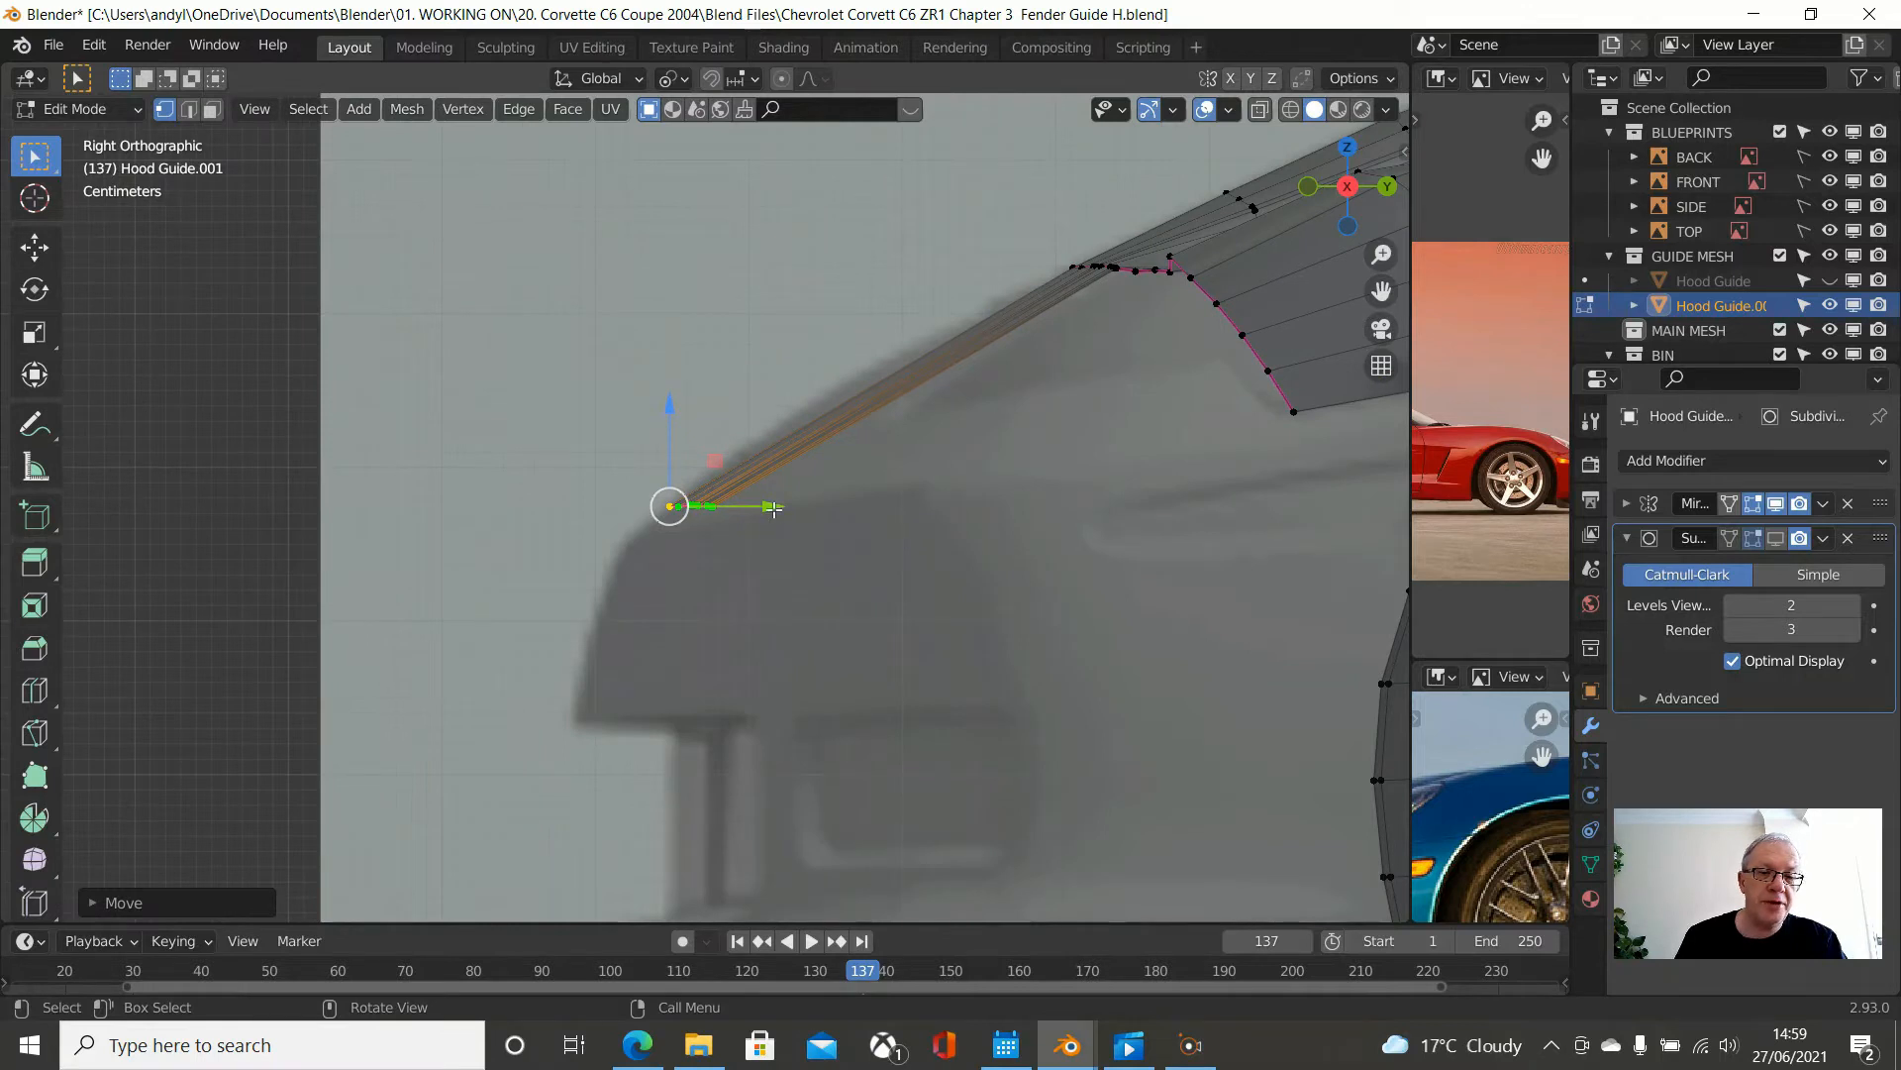
drag(773, 507, 757, 500)
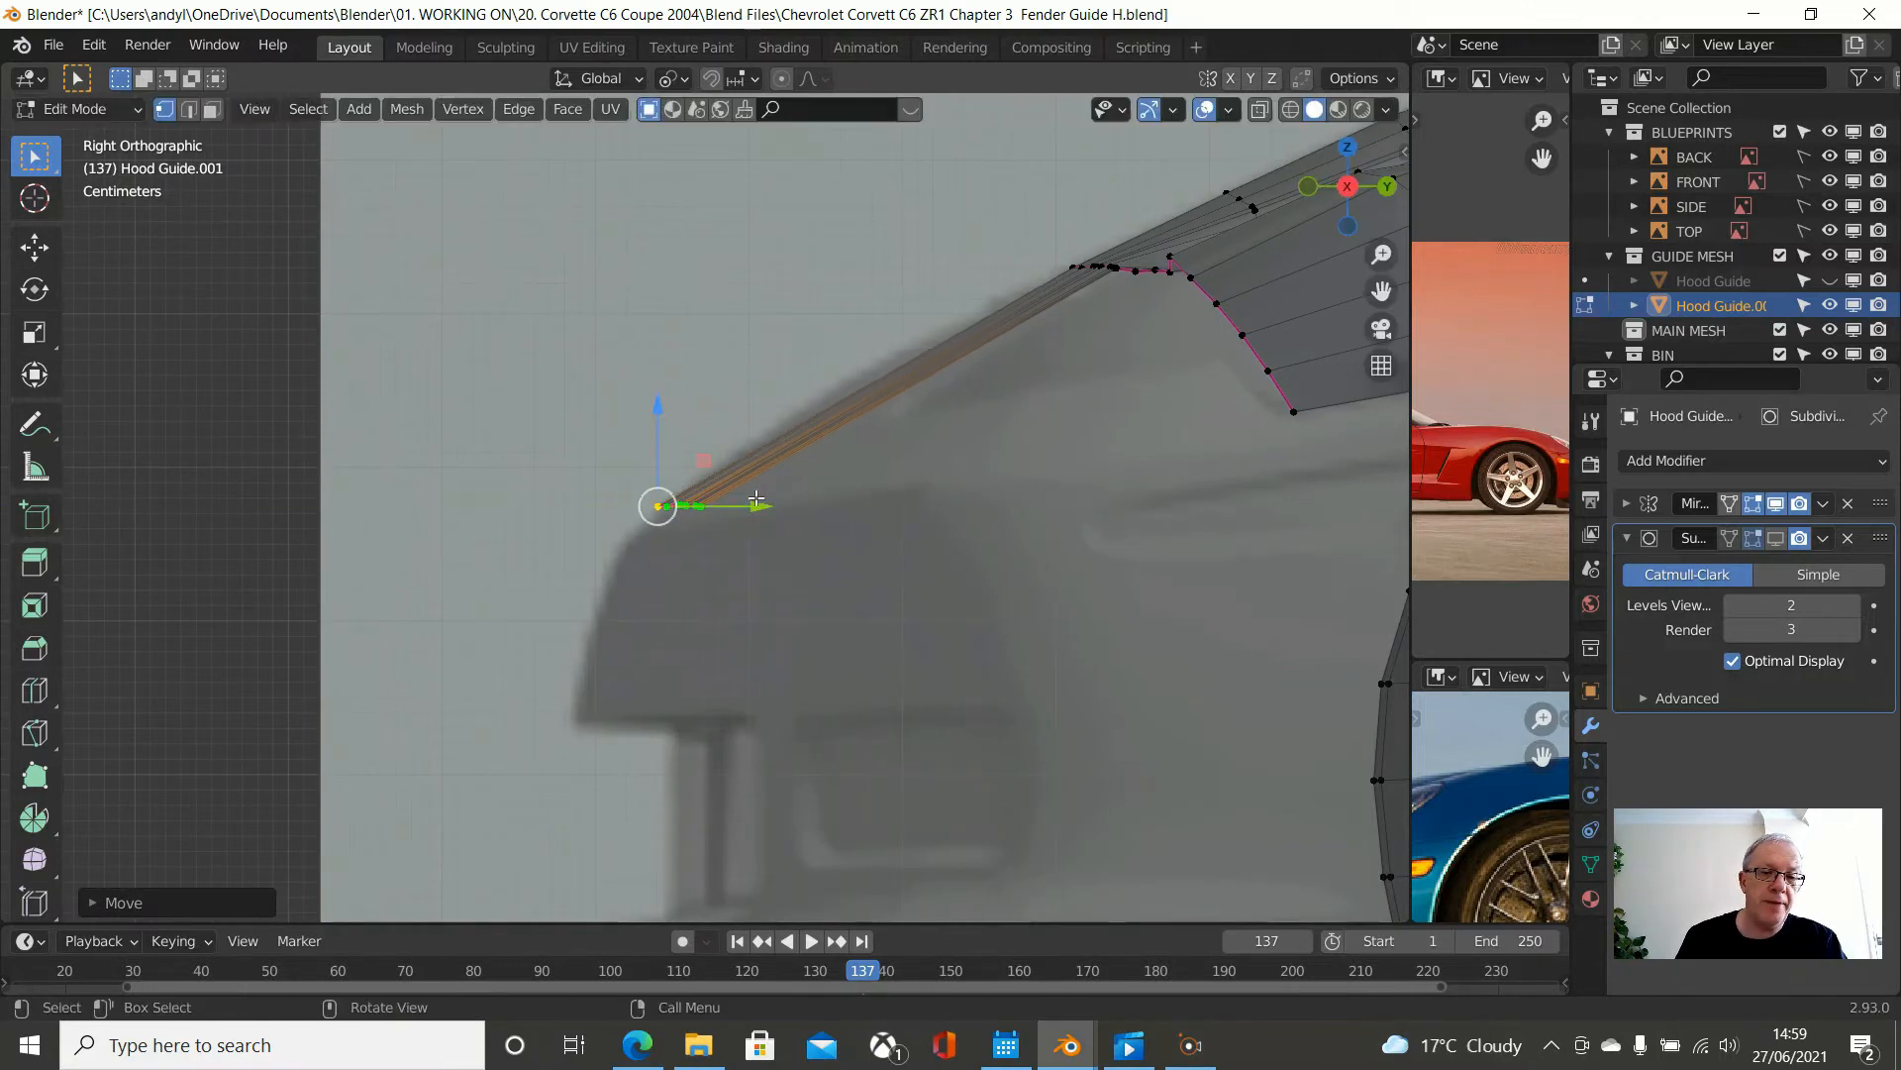
drag(662, 409, 631, 428)
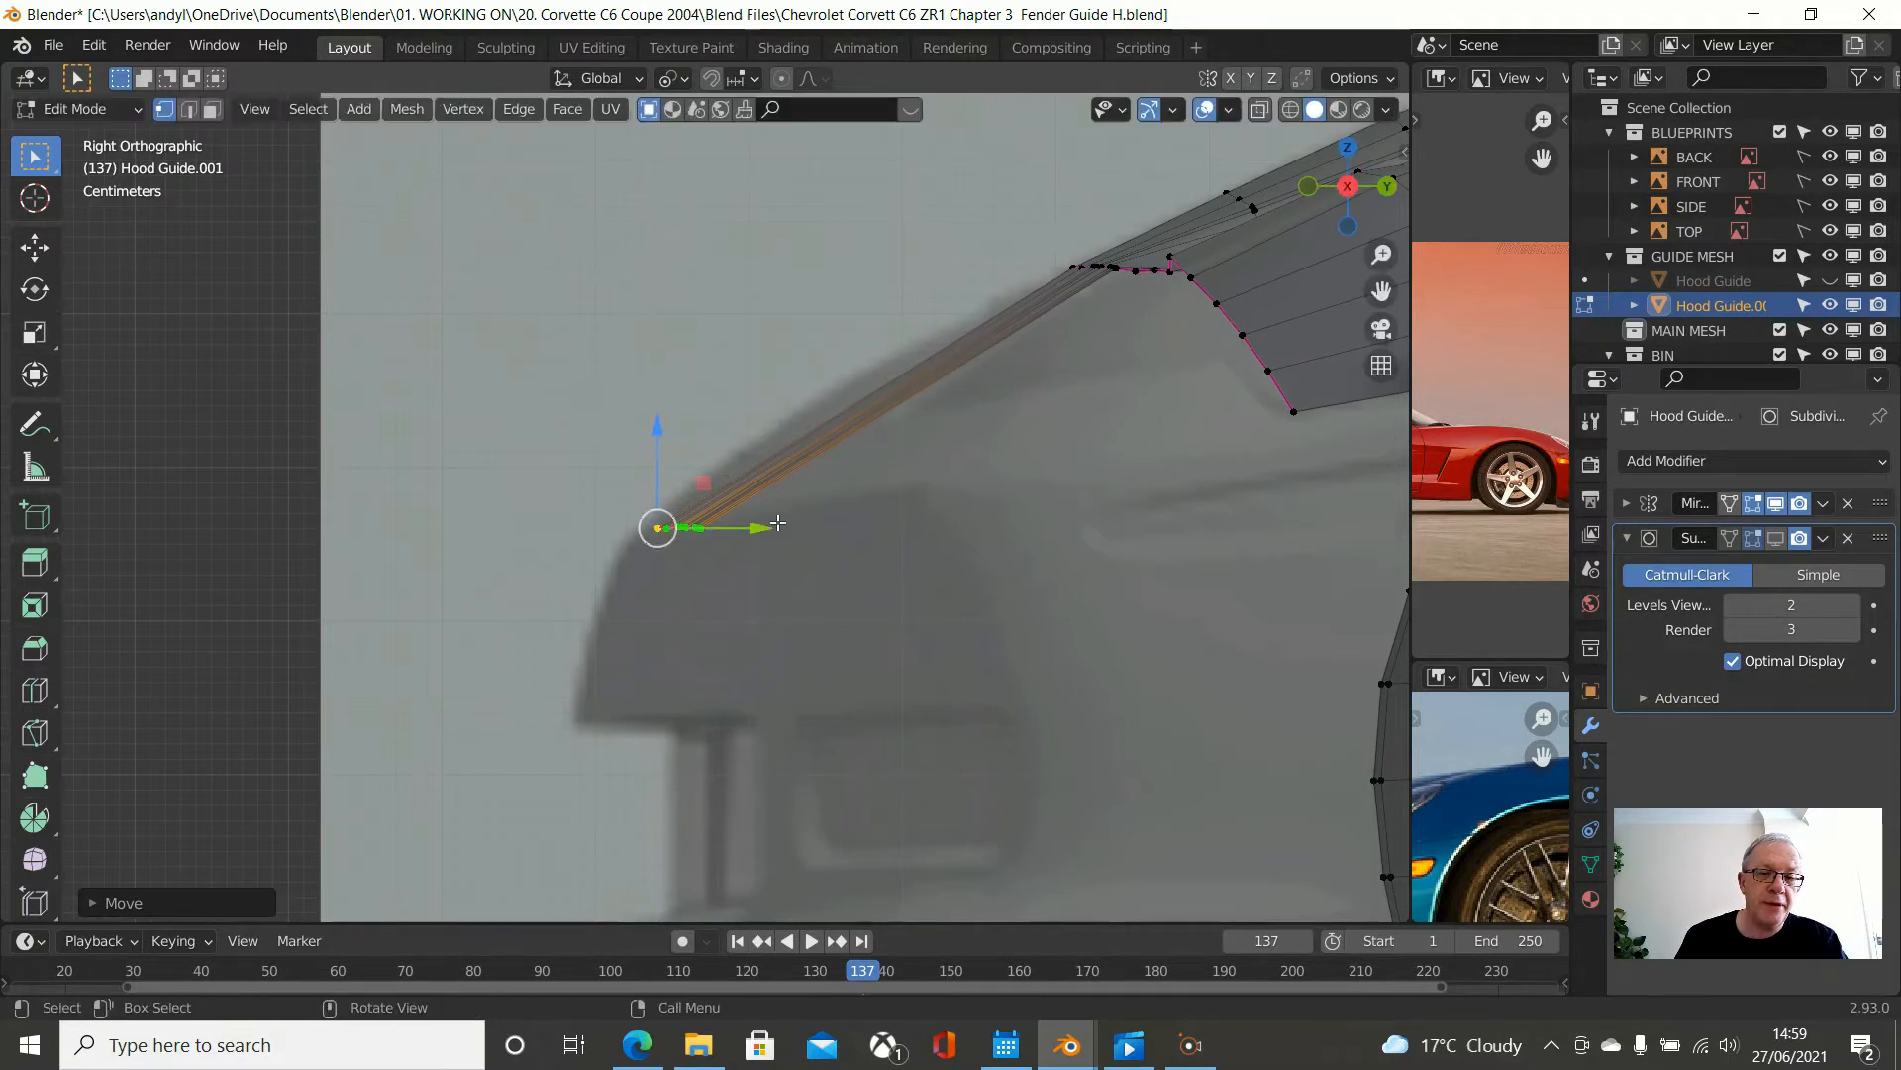
drag(749, 526, 721, 536)
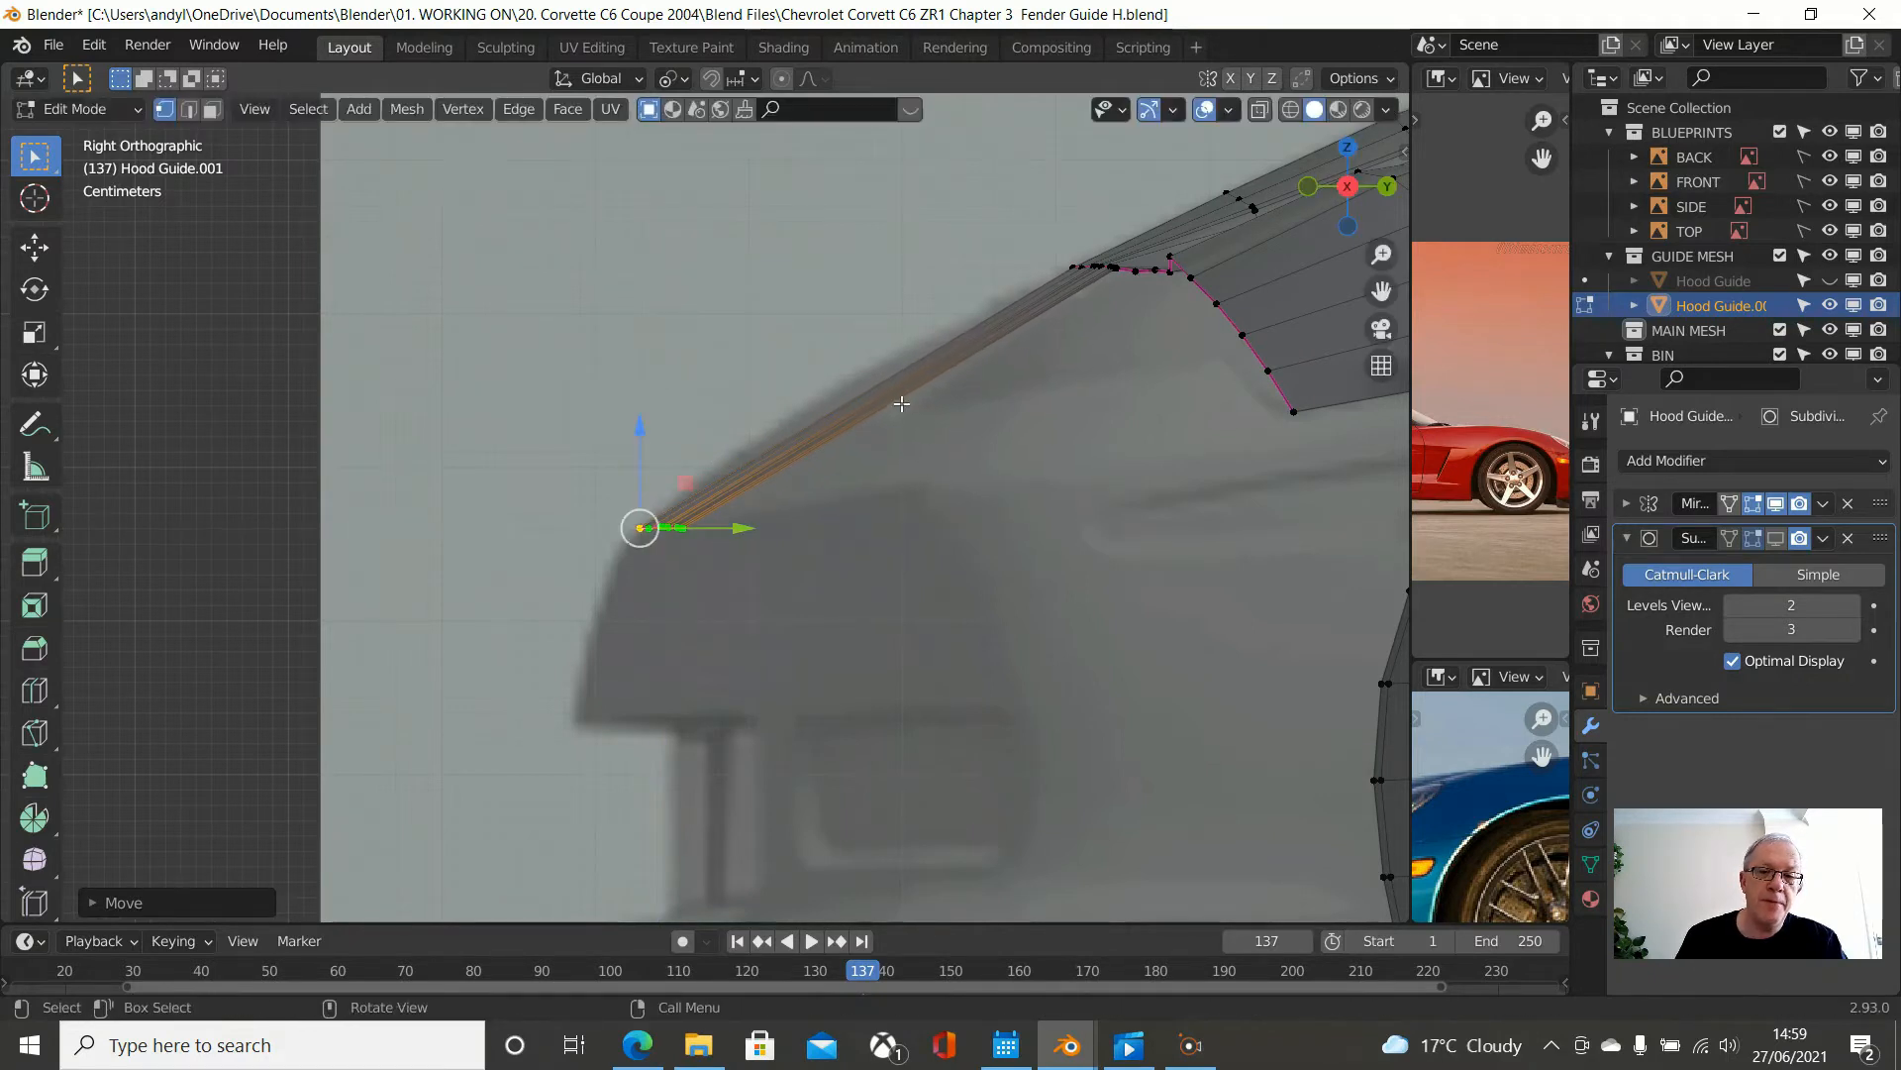
- Examine the extended nose and the hood's front edge against the blueprints from the side, front quarter and front
scroll(901, 403, up, 1)
scroll(882, 404, down, 2)
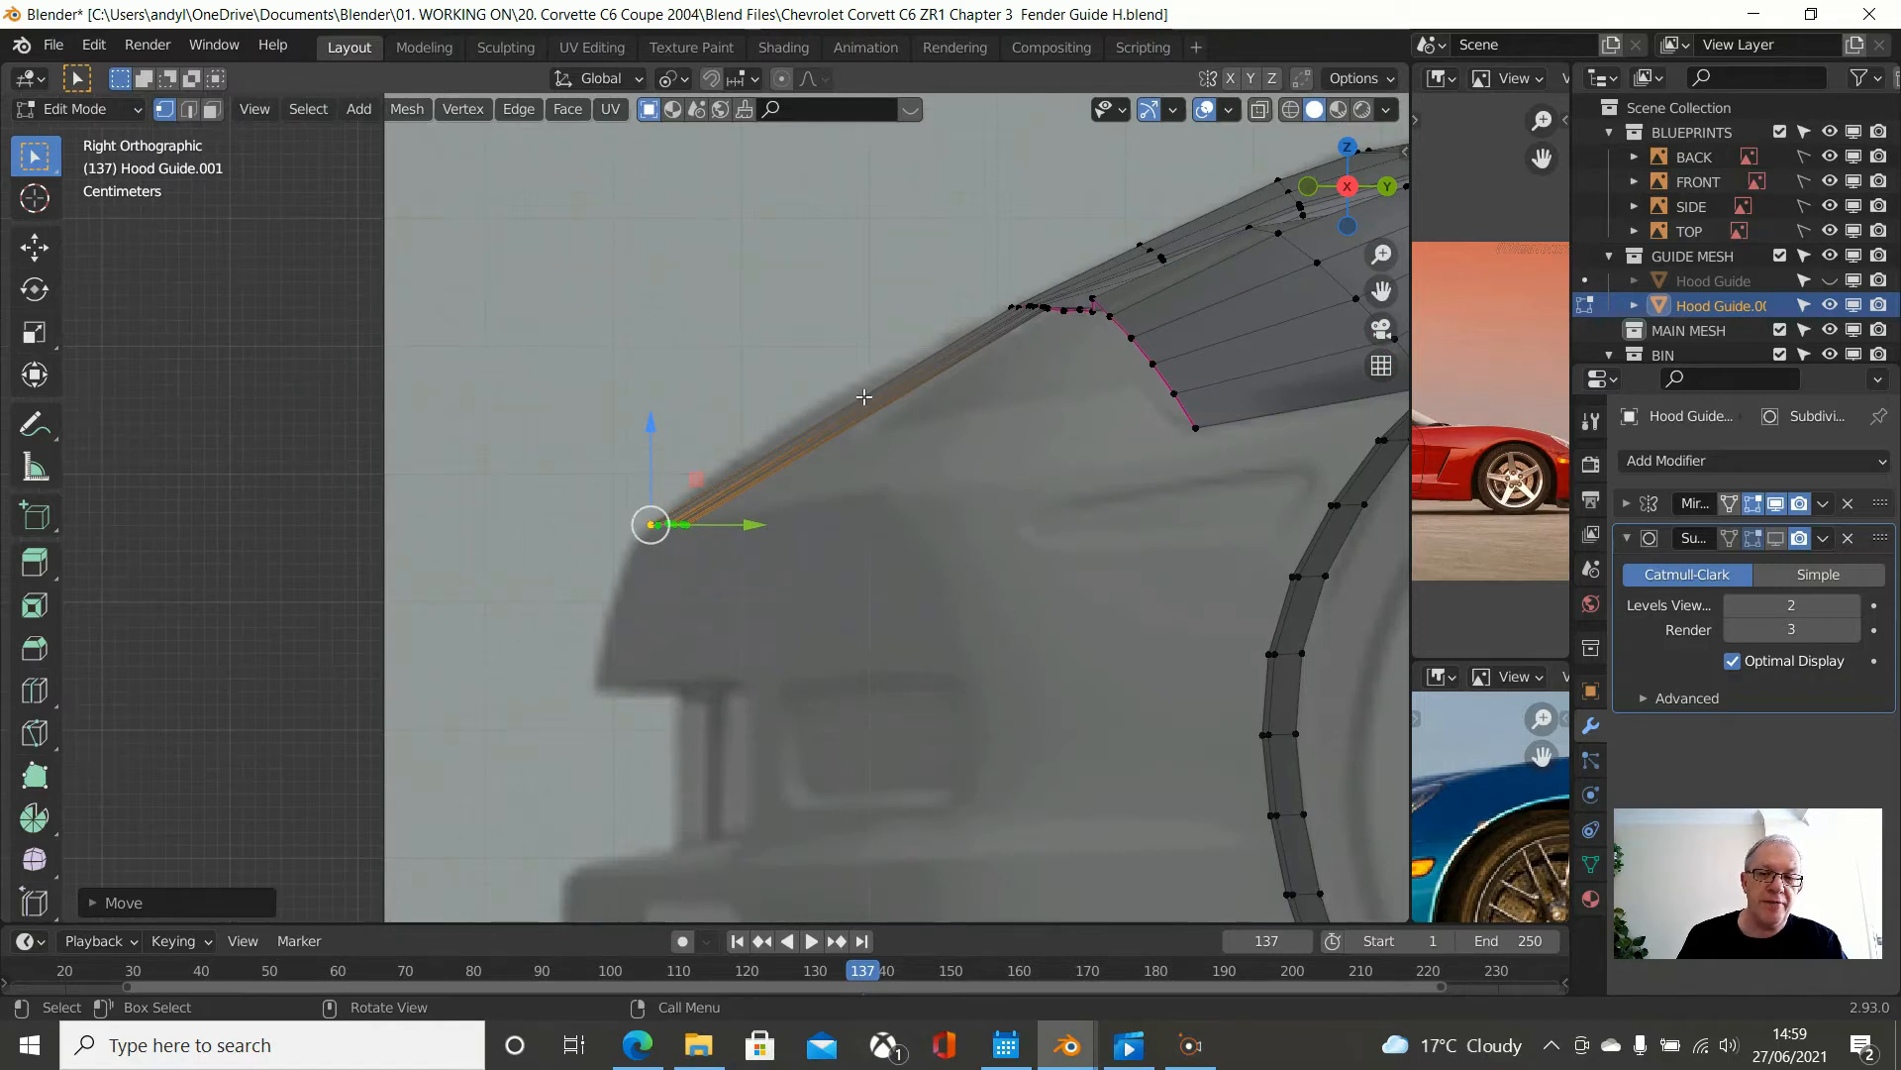
middle_drag(918, 413, 763, 344)
scroll(699, 325, down, 1)
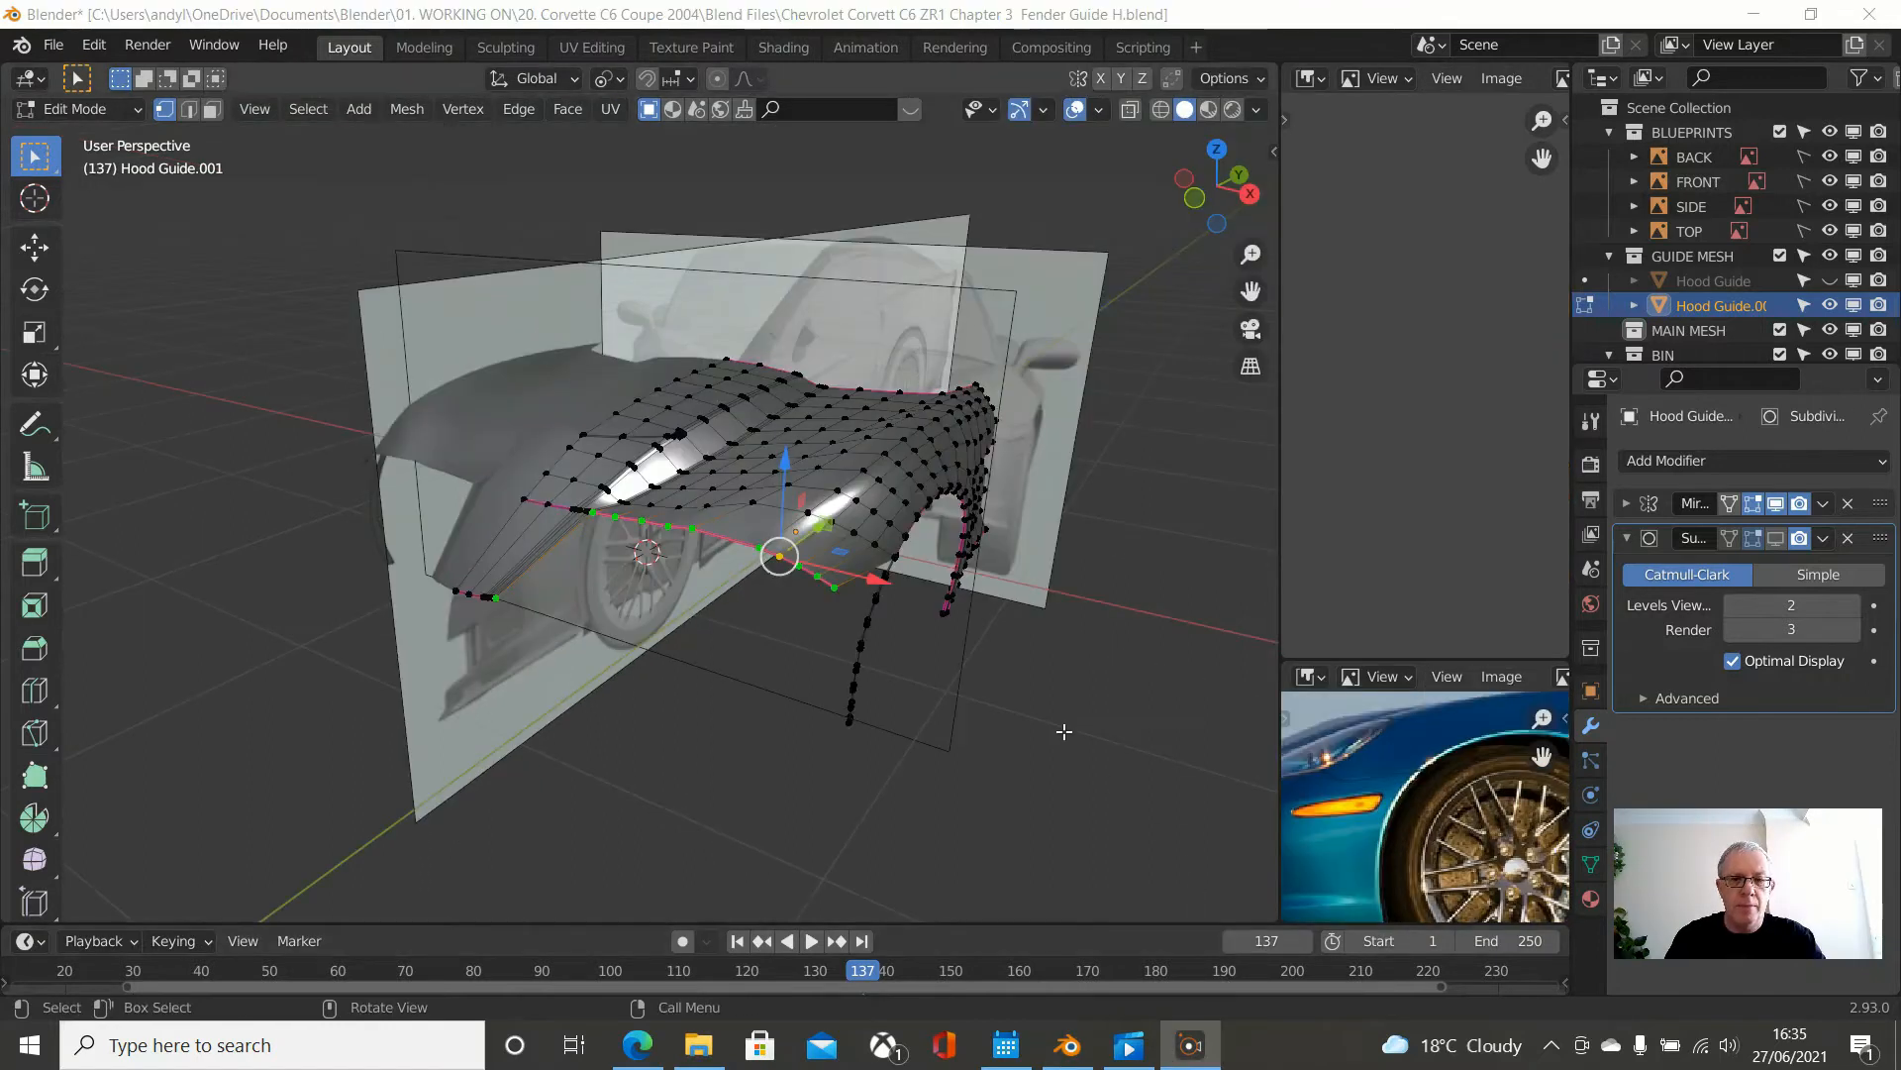
middle_drag(1105, 756, 924, 633)
scroll(947, 640, down, 1)
scroll(925, 642, up, 1)
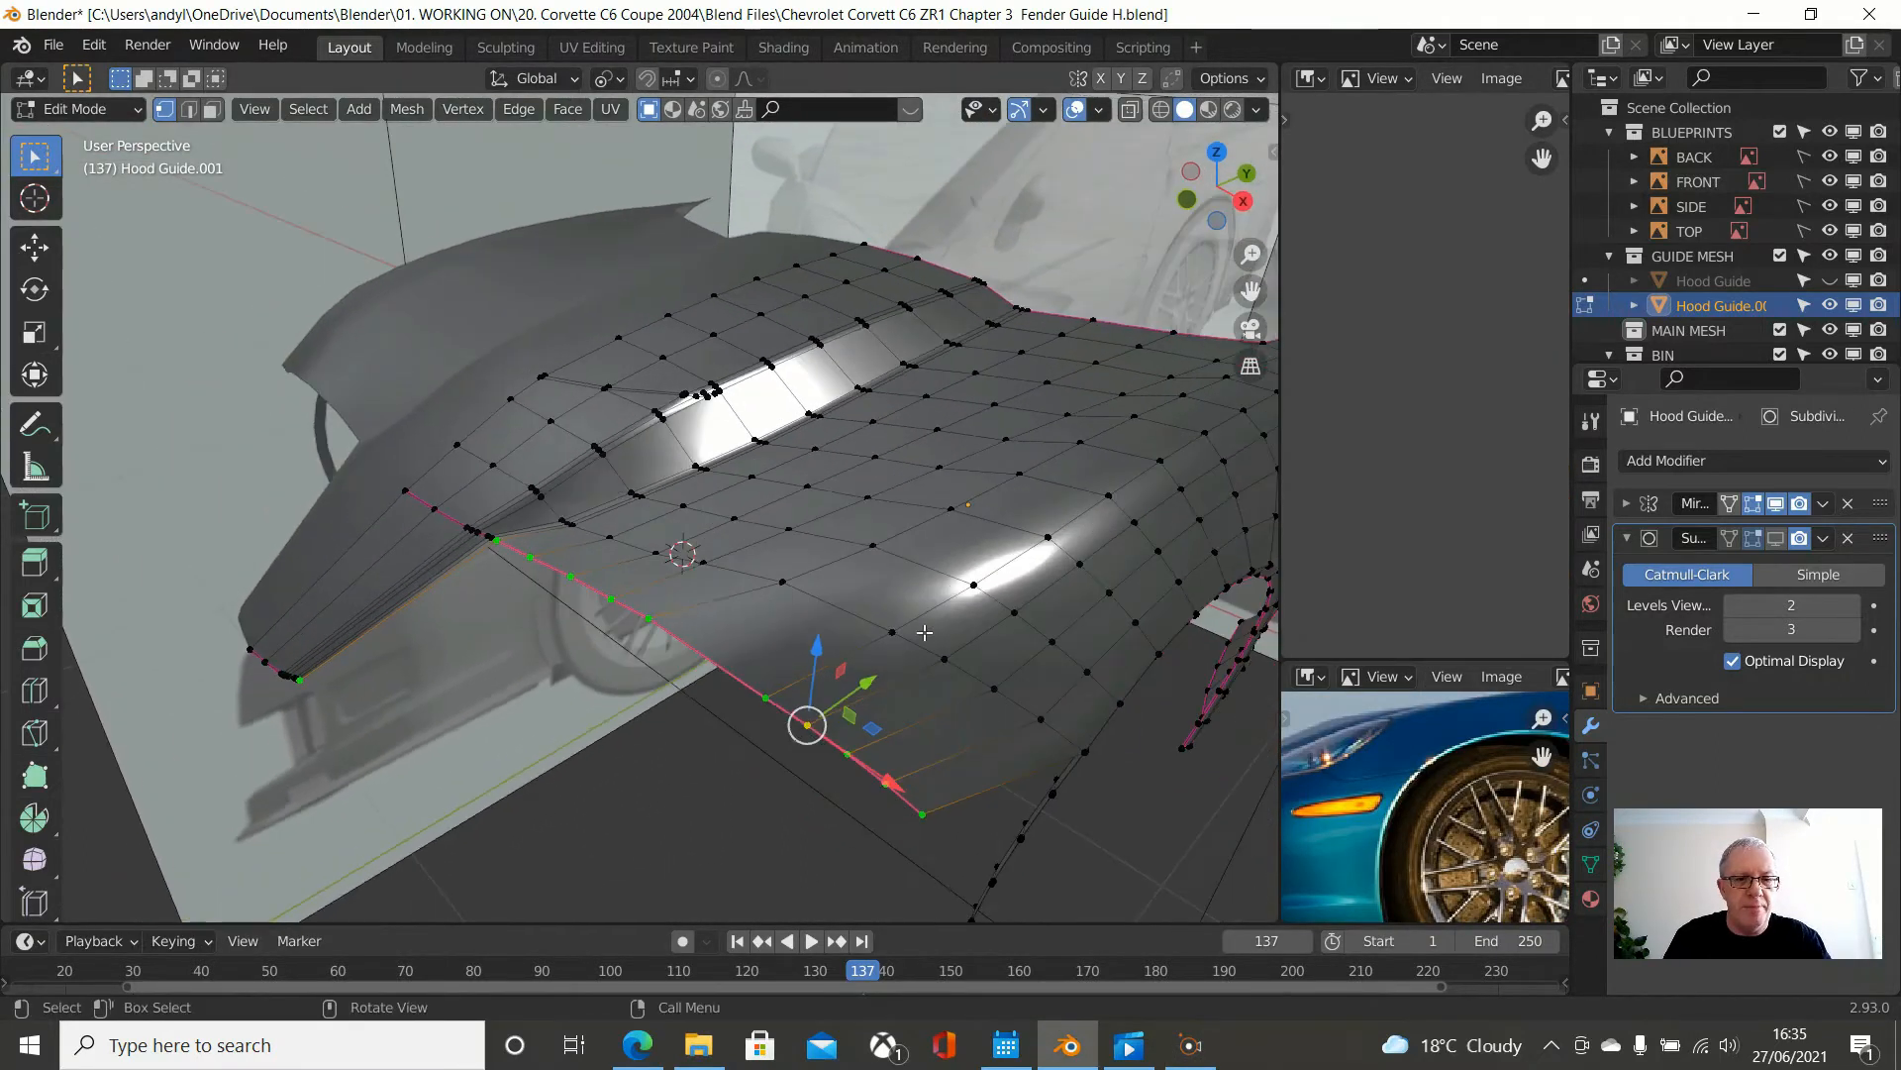
middle_drag(536, 564, 886, 527)
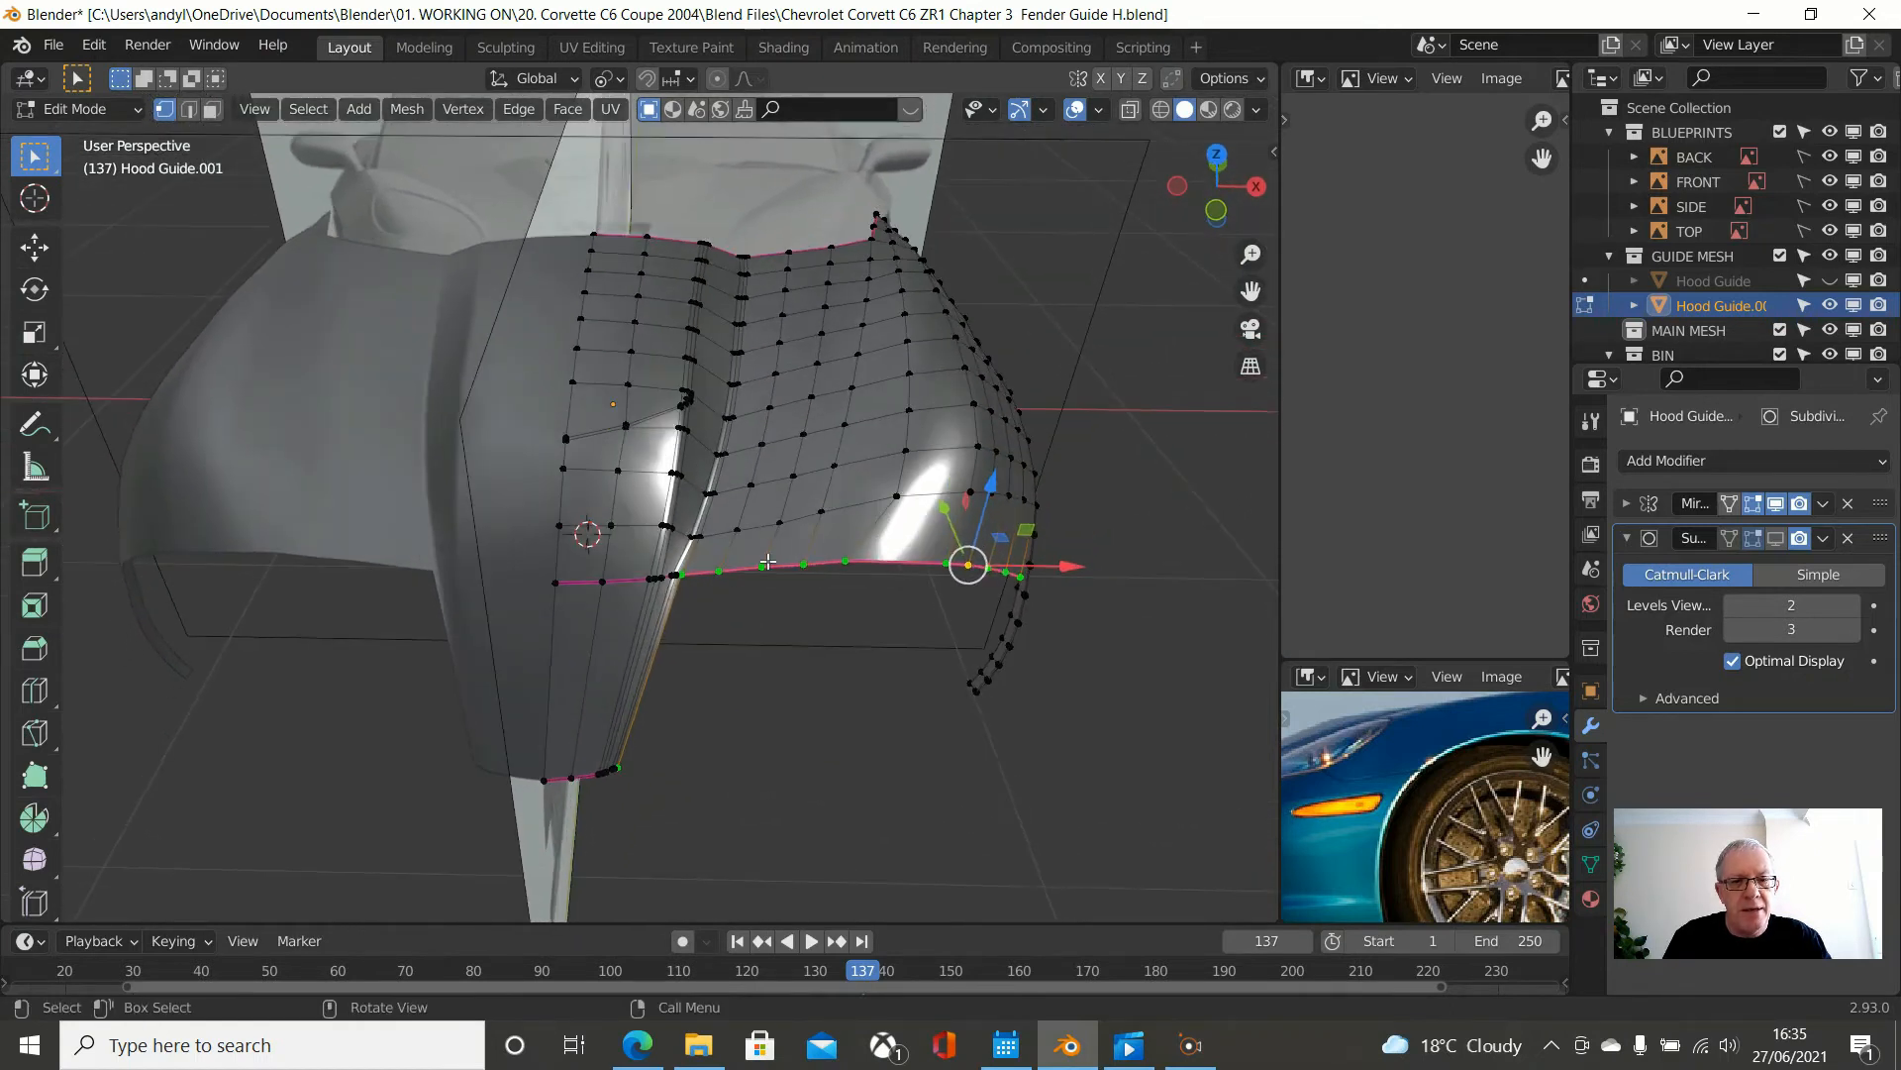
- Lower the front-edge vertices, from the crease cluster to the third vertex outward, slightly along Z
scroll(770, 561, up, 2)
middle_drag(745, 561, 698, 599)
scroll(677, 604, up, 4)
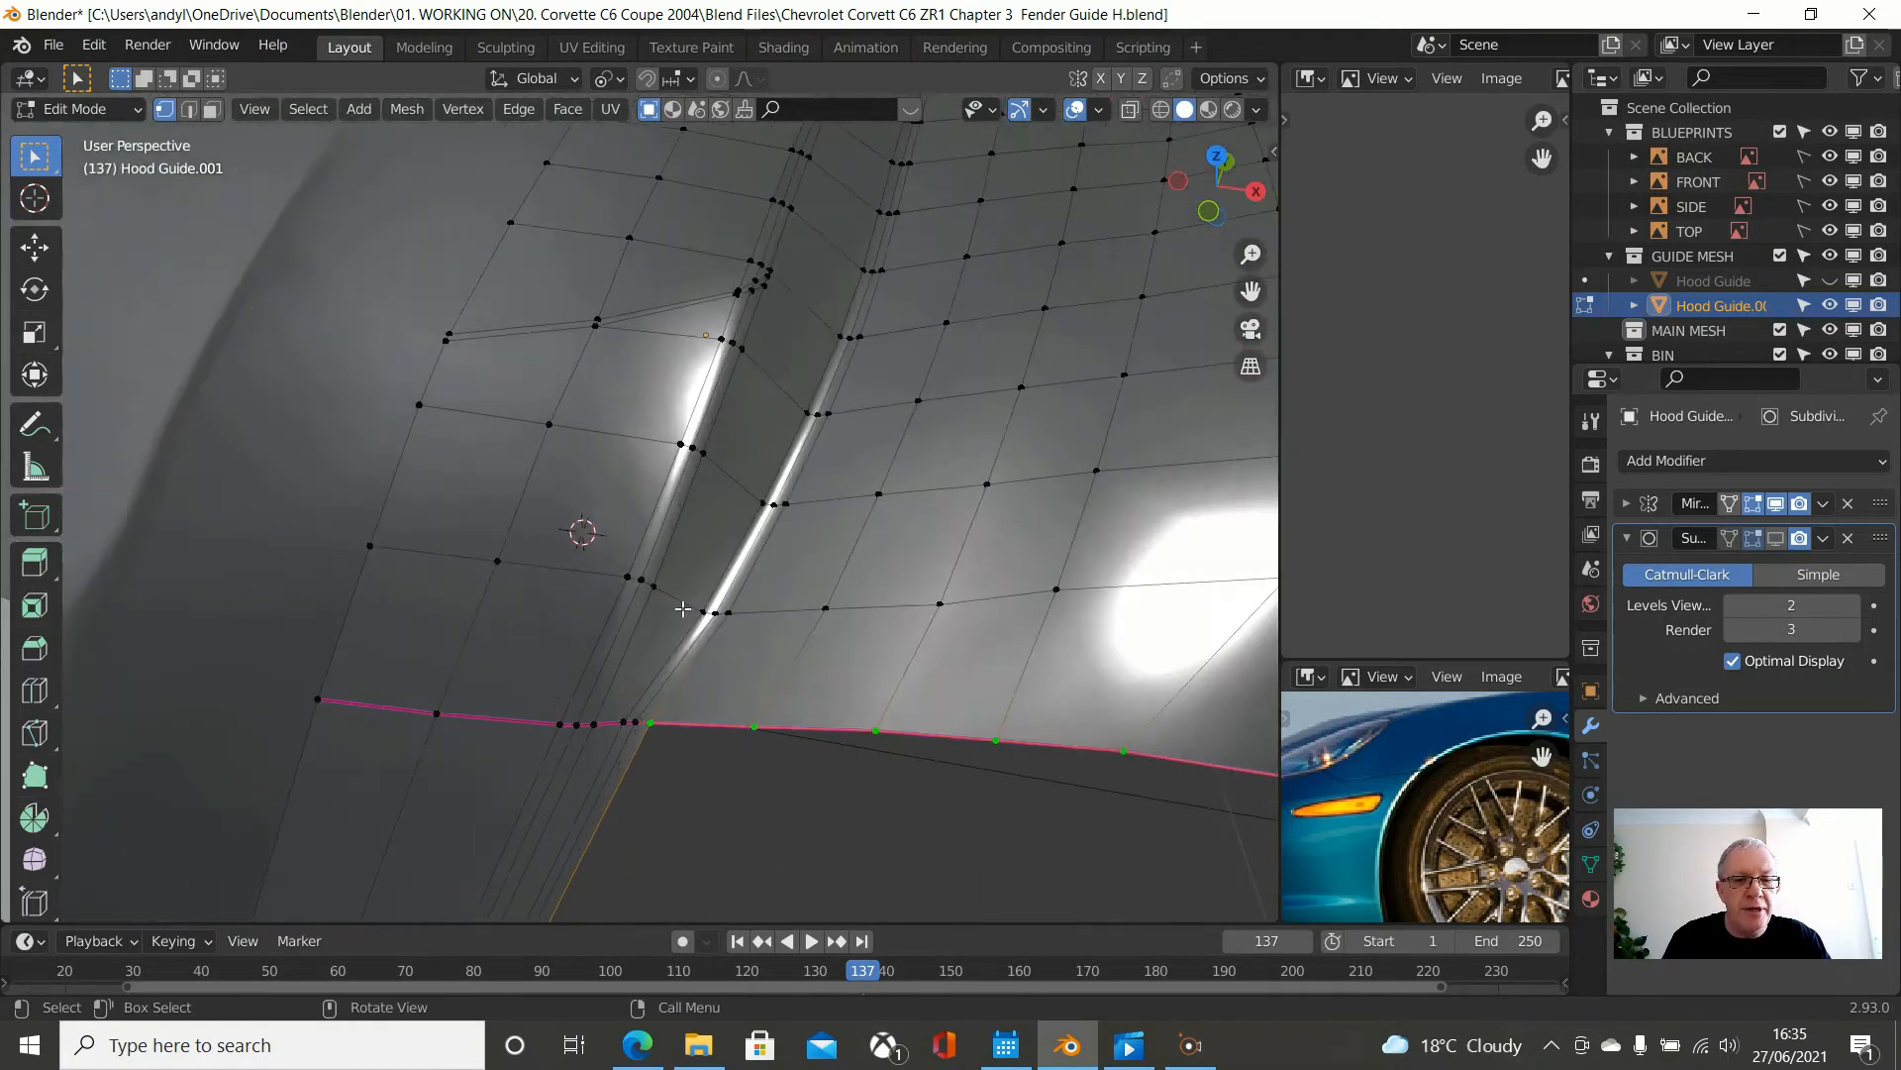
click(602, 762)
scroll(784, 723, down, 3)
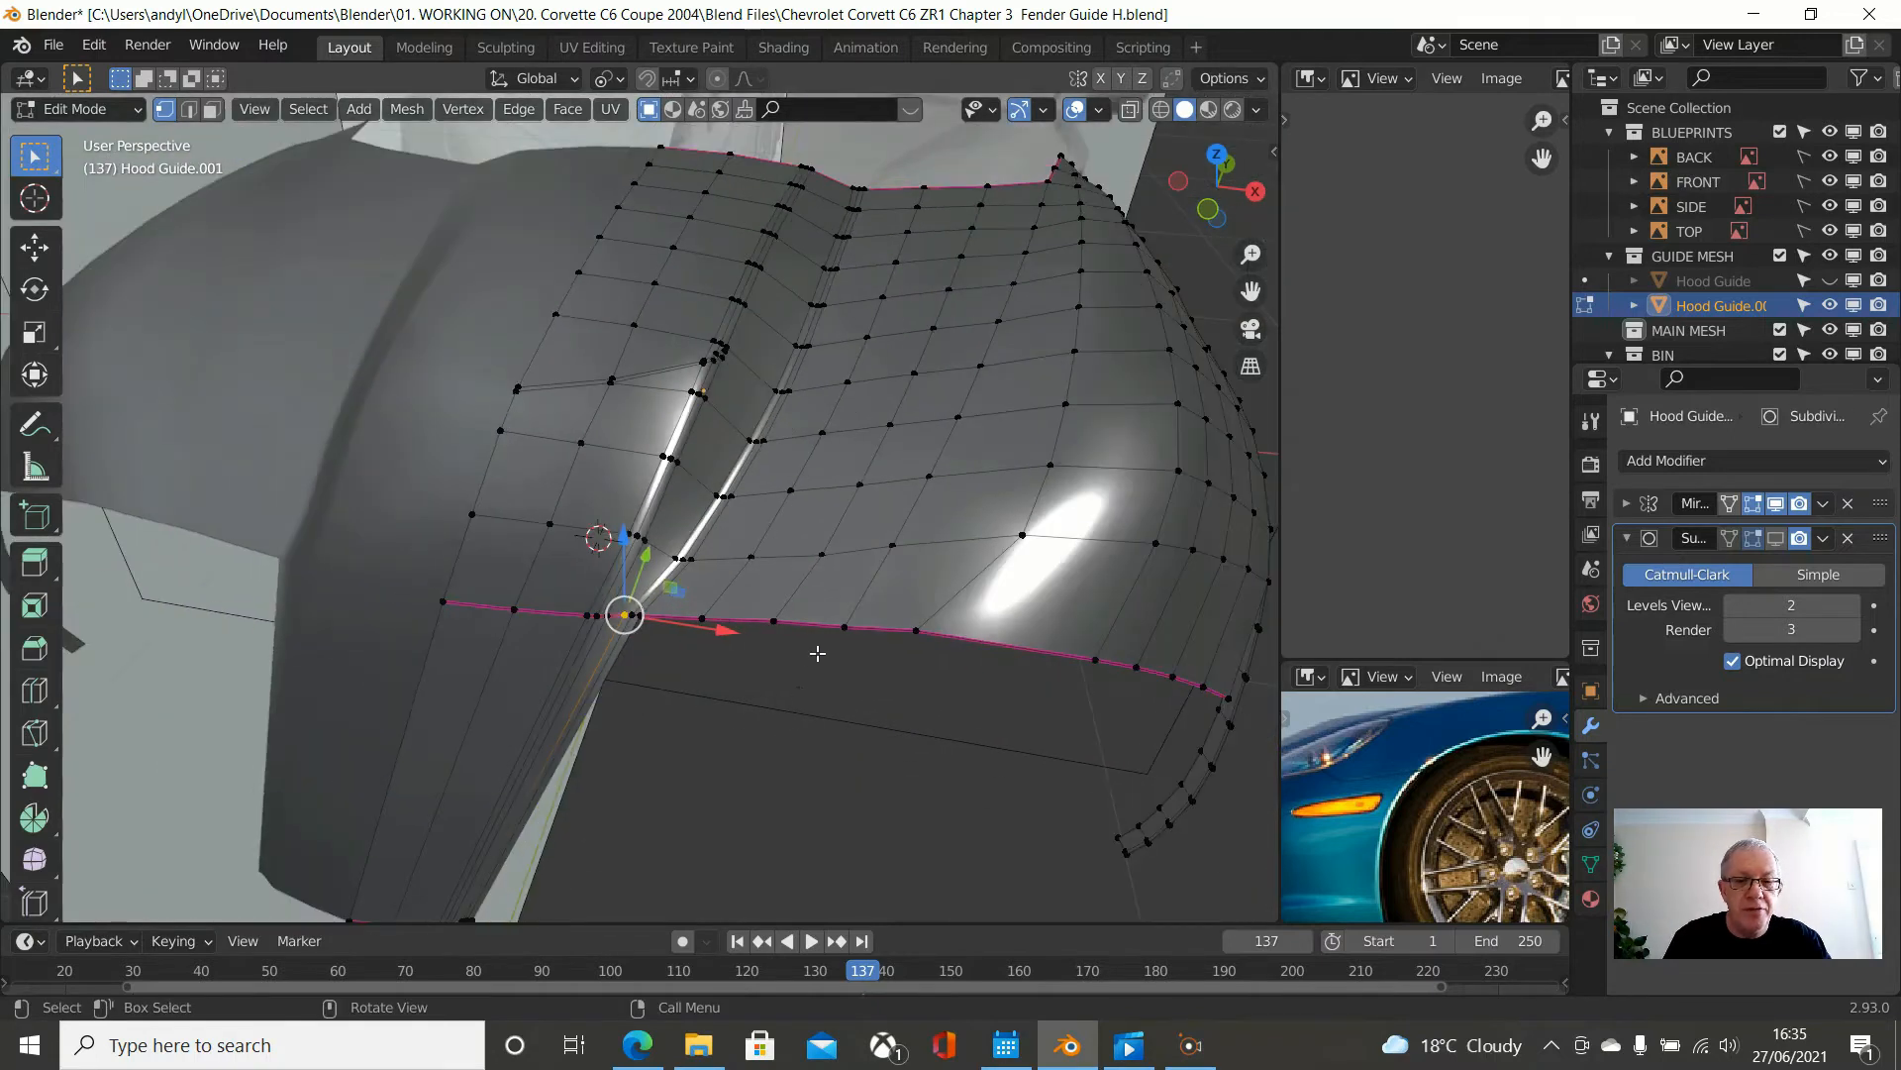
ctrl+click(842, 629)
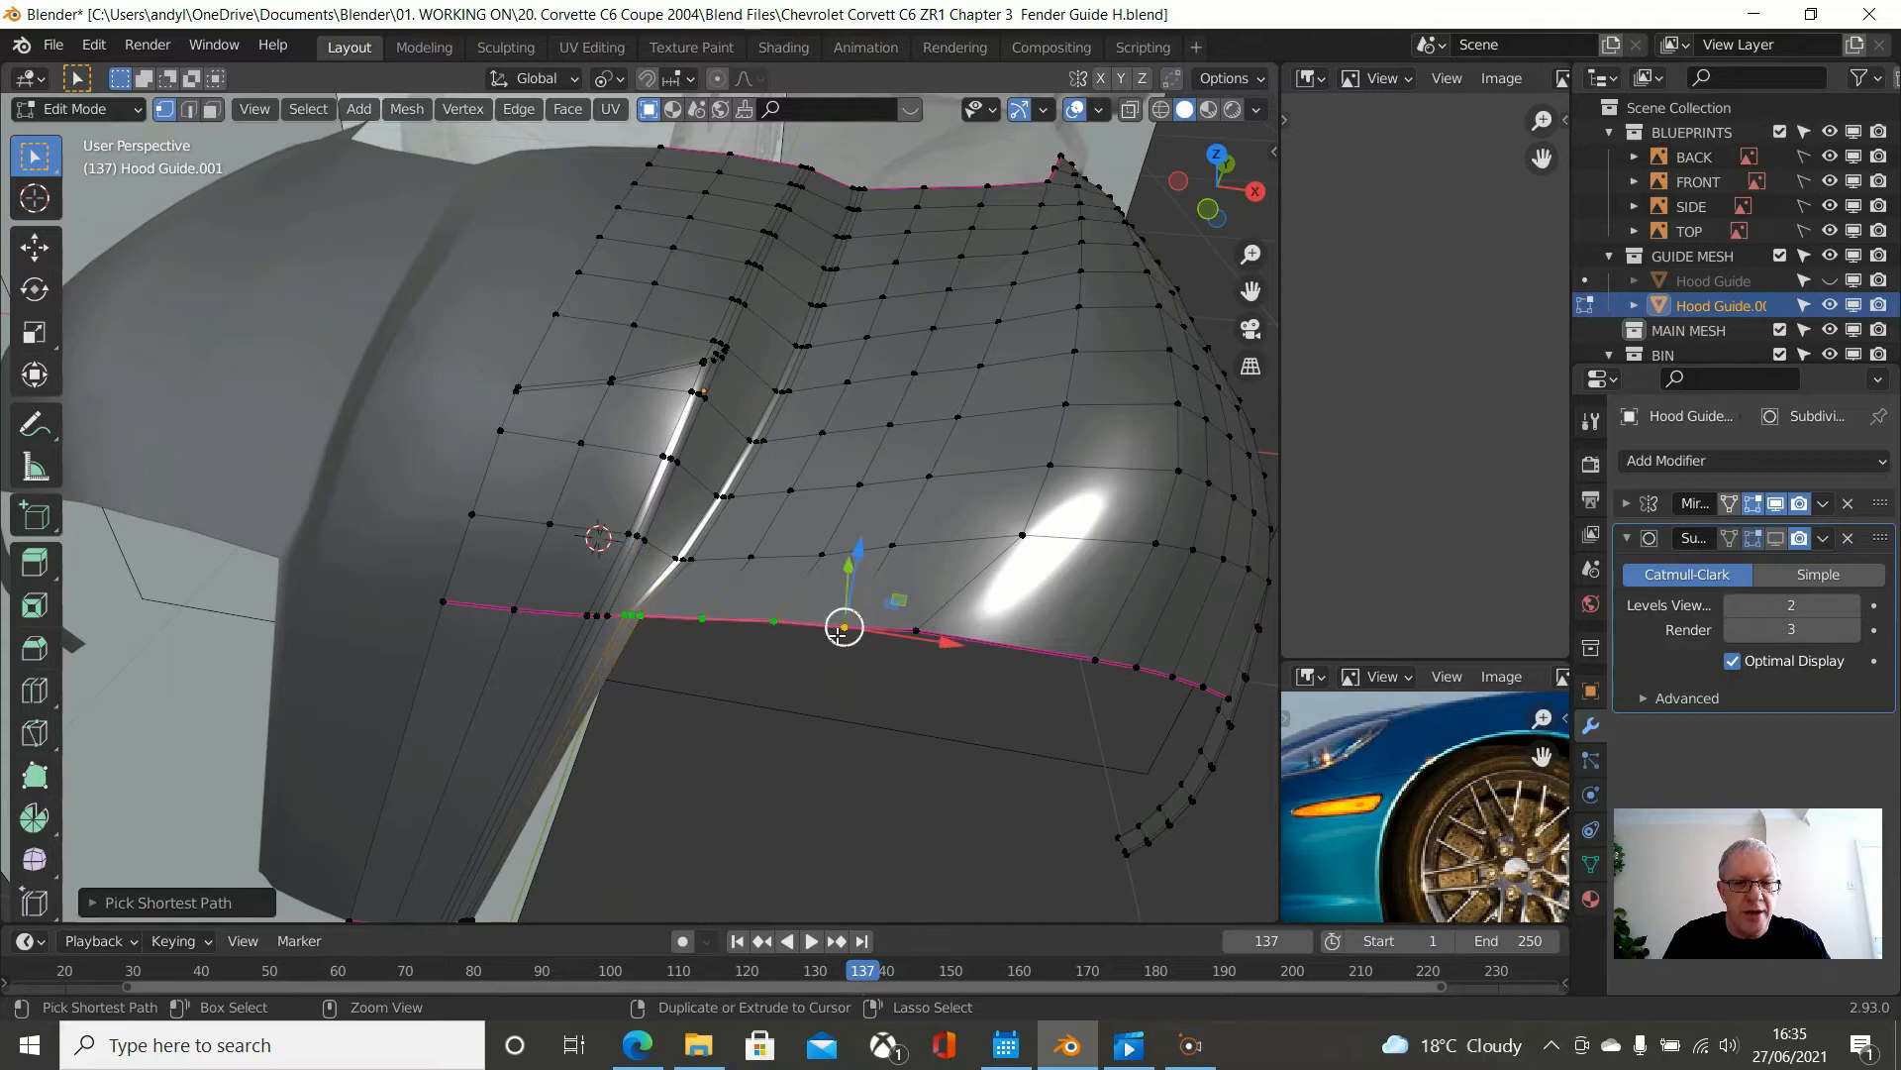
middle_drag(796, 704, 644, 713)
scroll(614, 752, up, 4)
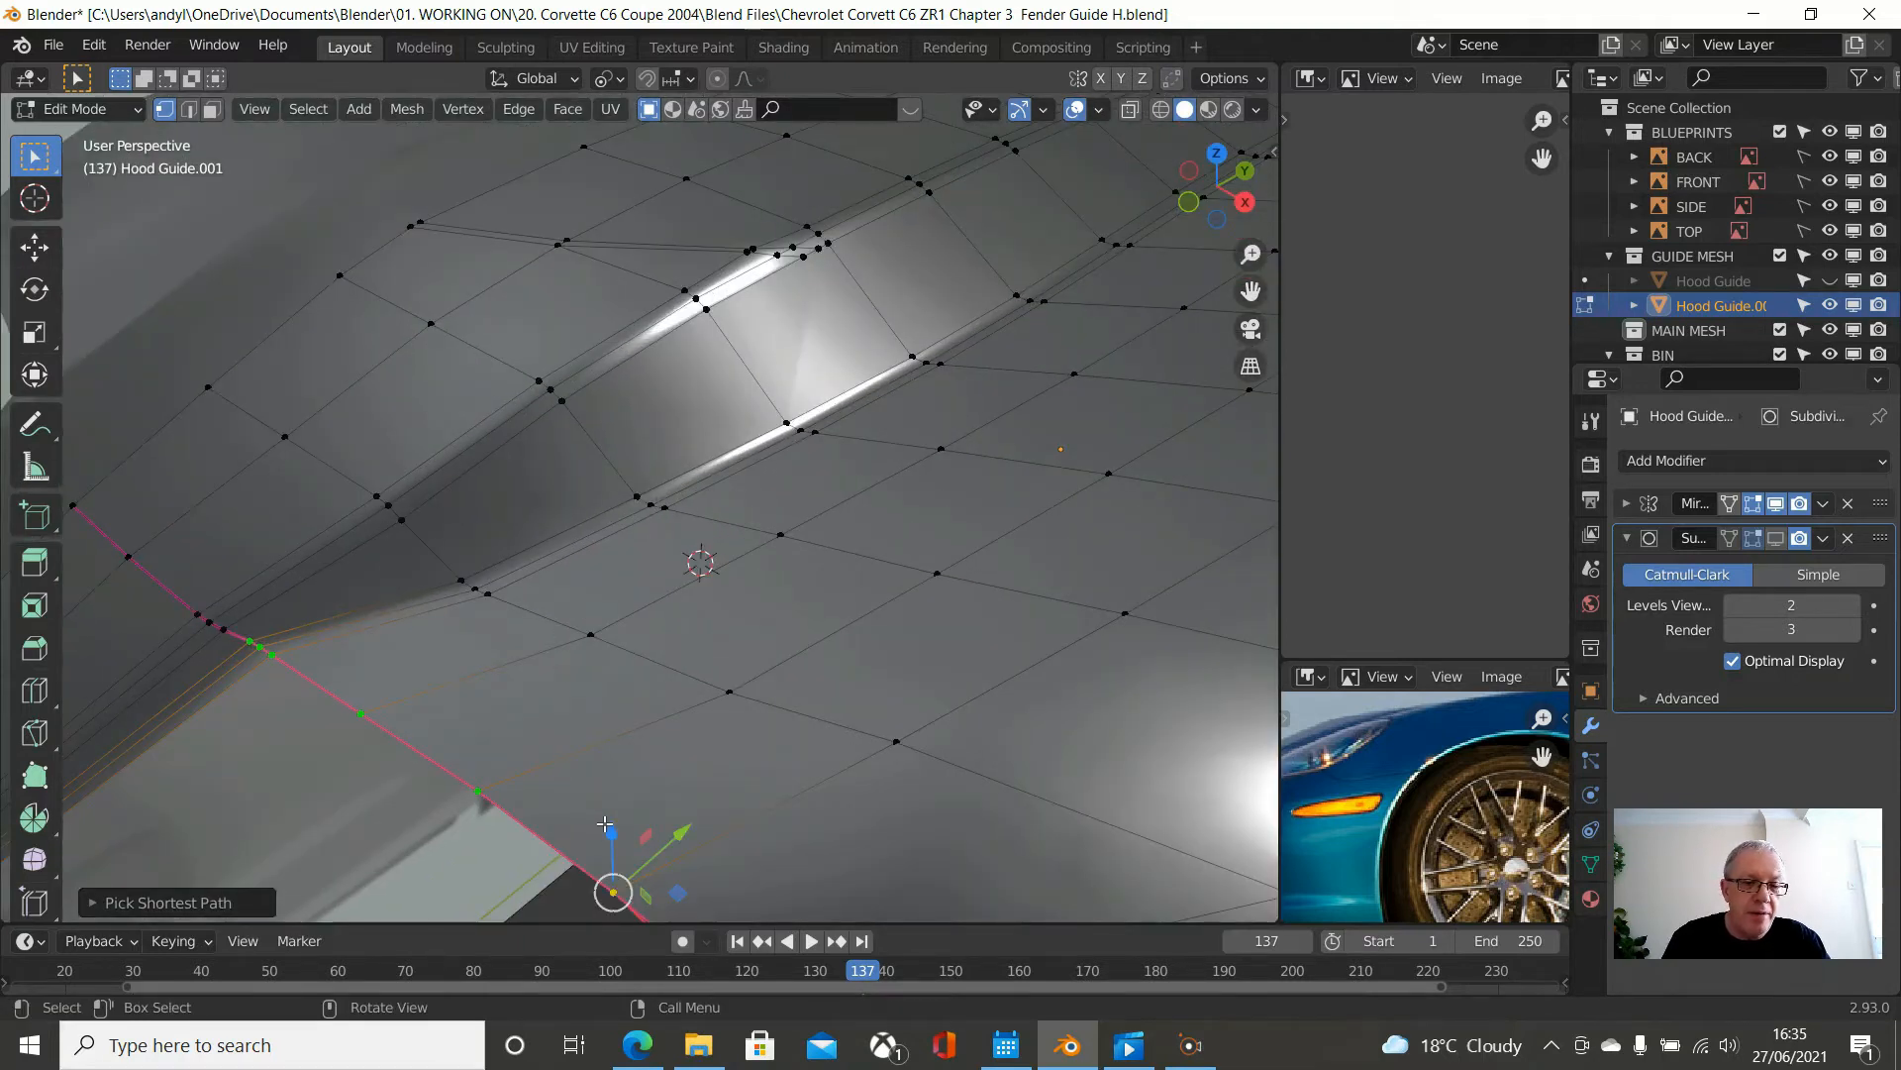
drag(606, 827, 597, 887)
- Vertex-slide the upper crease vertex one row behind the front edge toward its cluster neighbour by about 0.38, and check the shading
middle_drag(633, 722, 567, 556)
scroll(529, 515, up, 4)
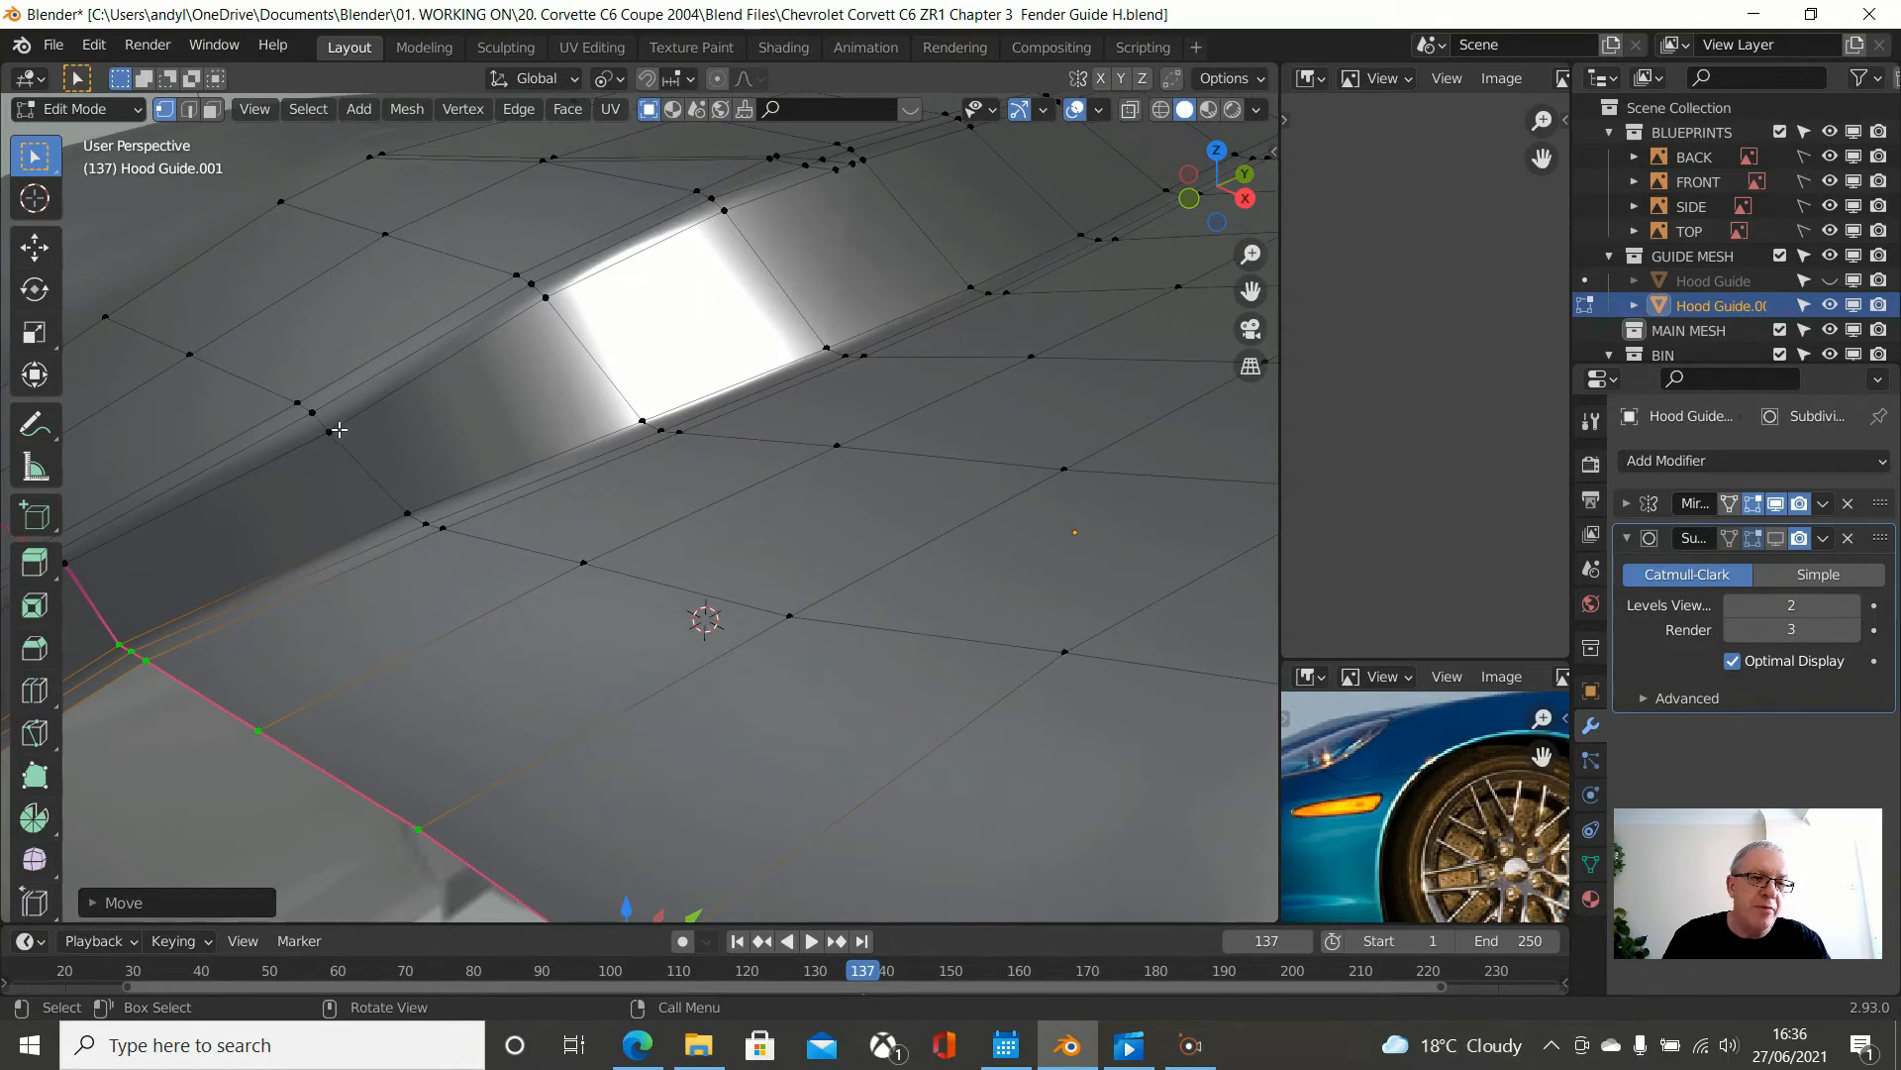
click(328, 431)
key(shift+v)
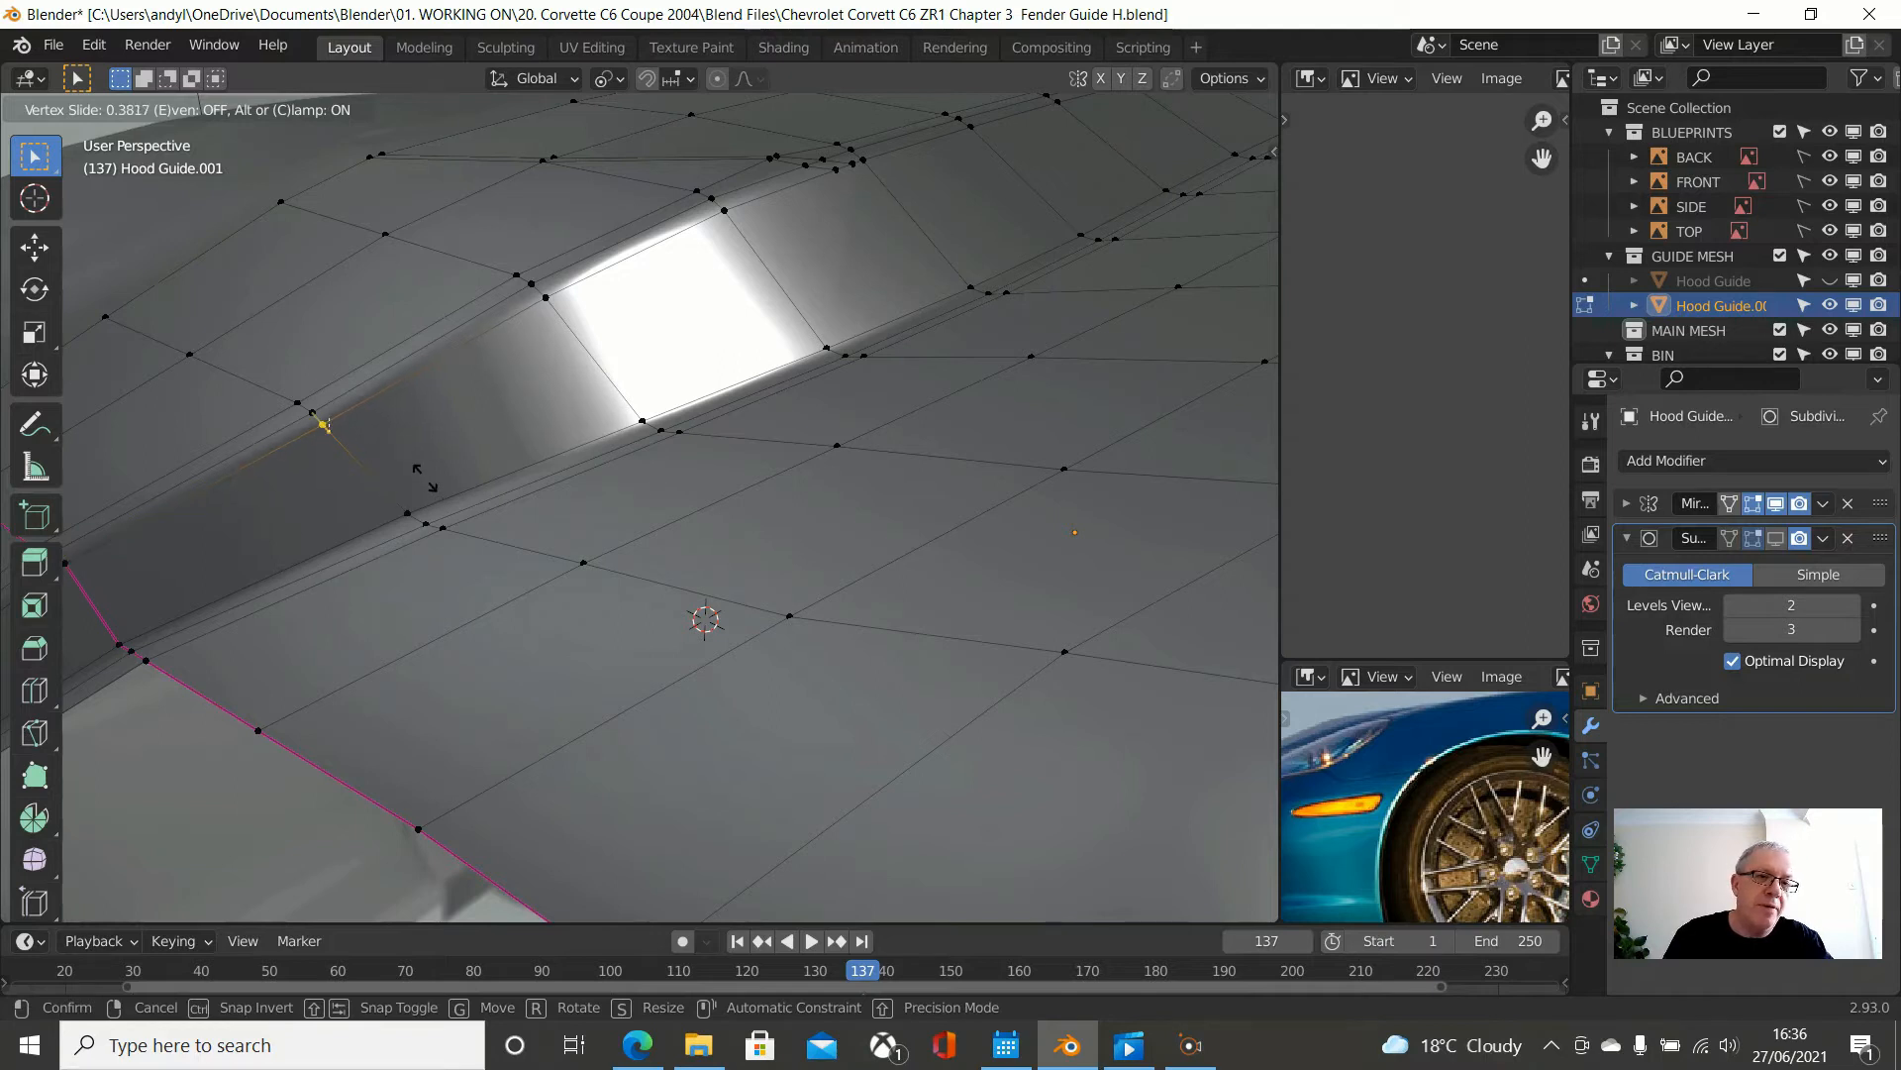
click(424, 477)
middle_drag(484, 425, 595, 402)
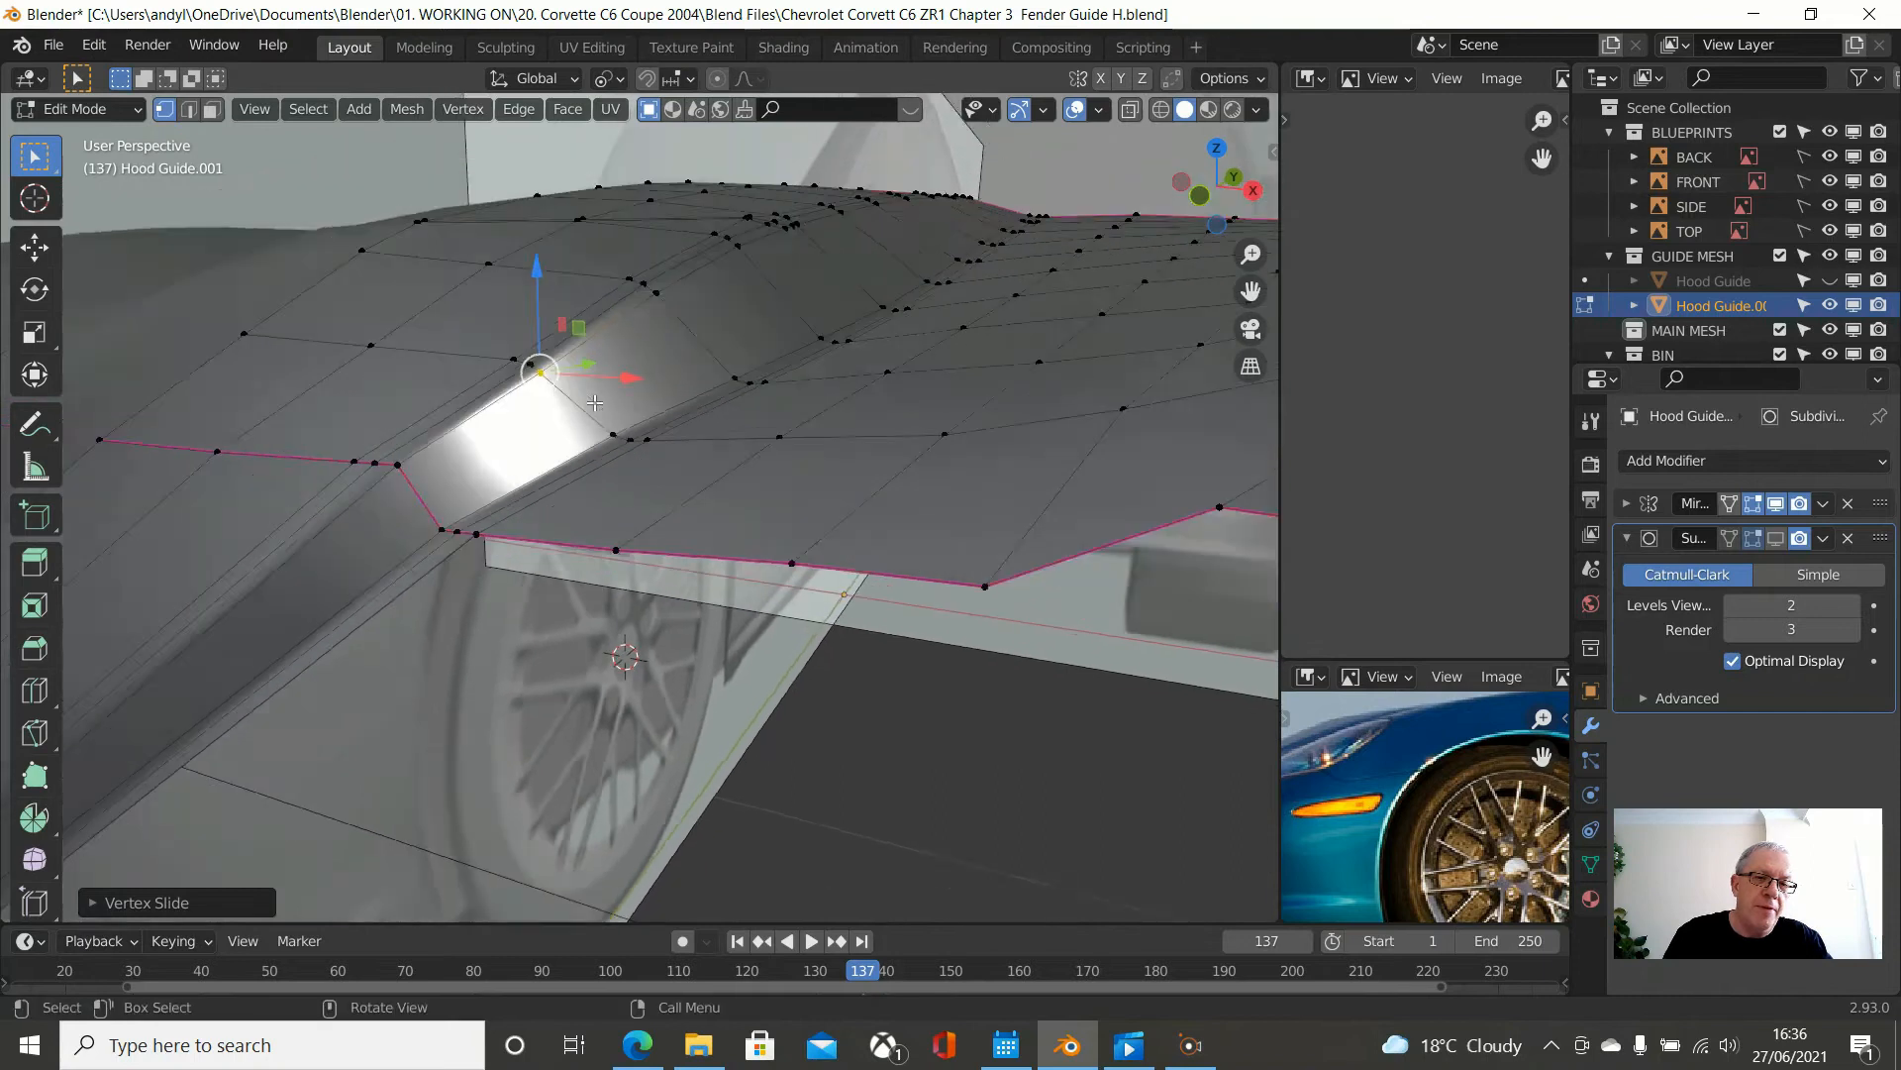
scroll(653, 412, down, 4)
middle_drag(532, 566, 852, 604)
key(Tab)
key(Tab)
- Raise the third front-edge vertex outward from the crease cluster slightly along Z to even out the lowered edge
middle_drag(869, 516, 681, 521)
scroll(837, 530, up, 3)
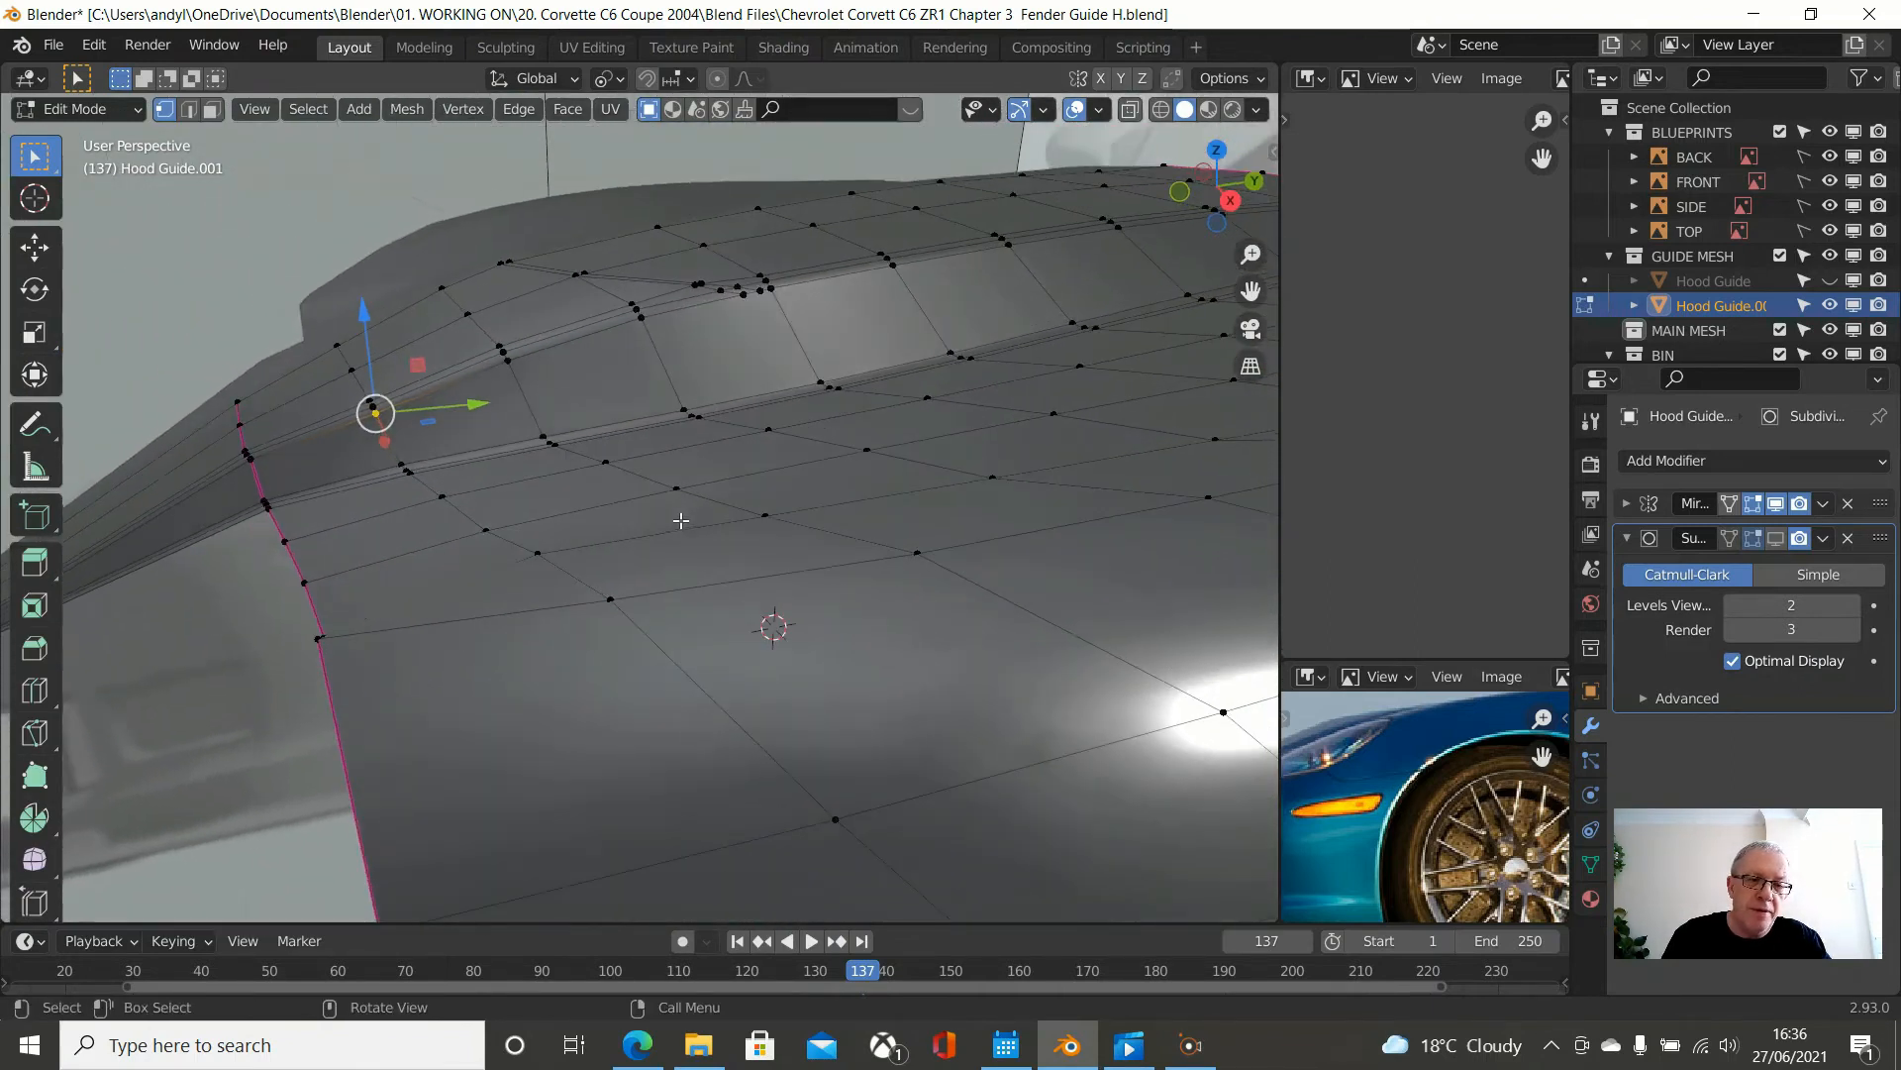
middle_drag(493, 506, 444, 619)
click(404, 670)
drag(392, 618, 392, 598)
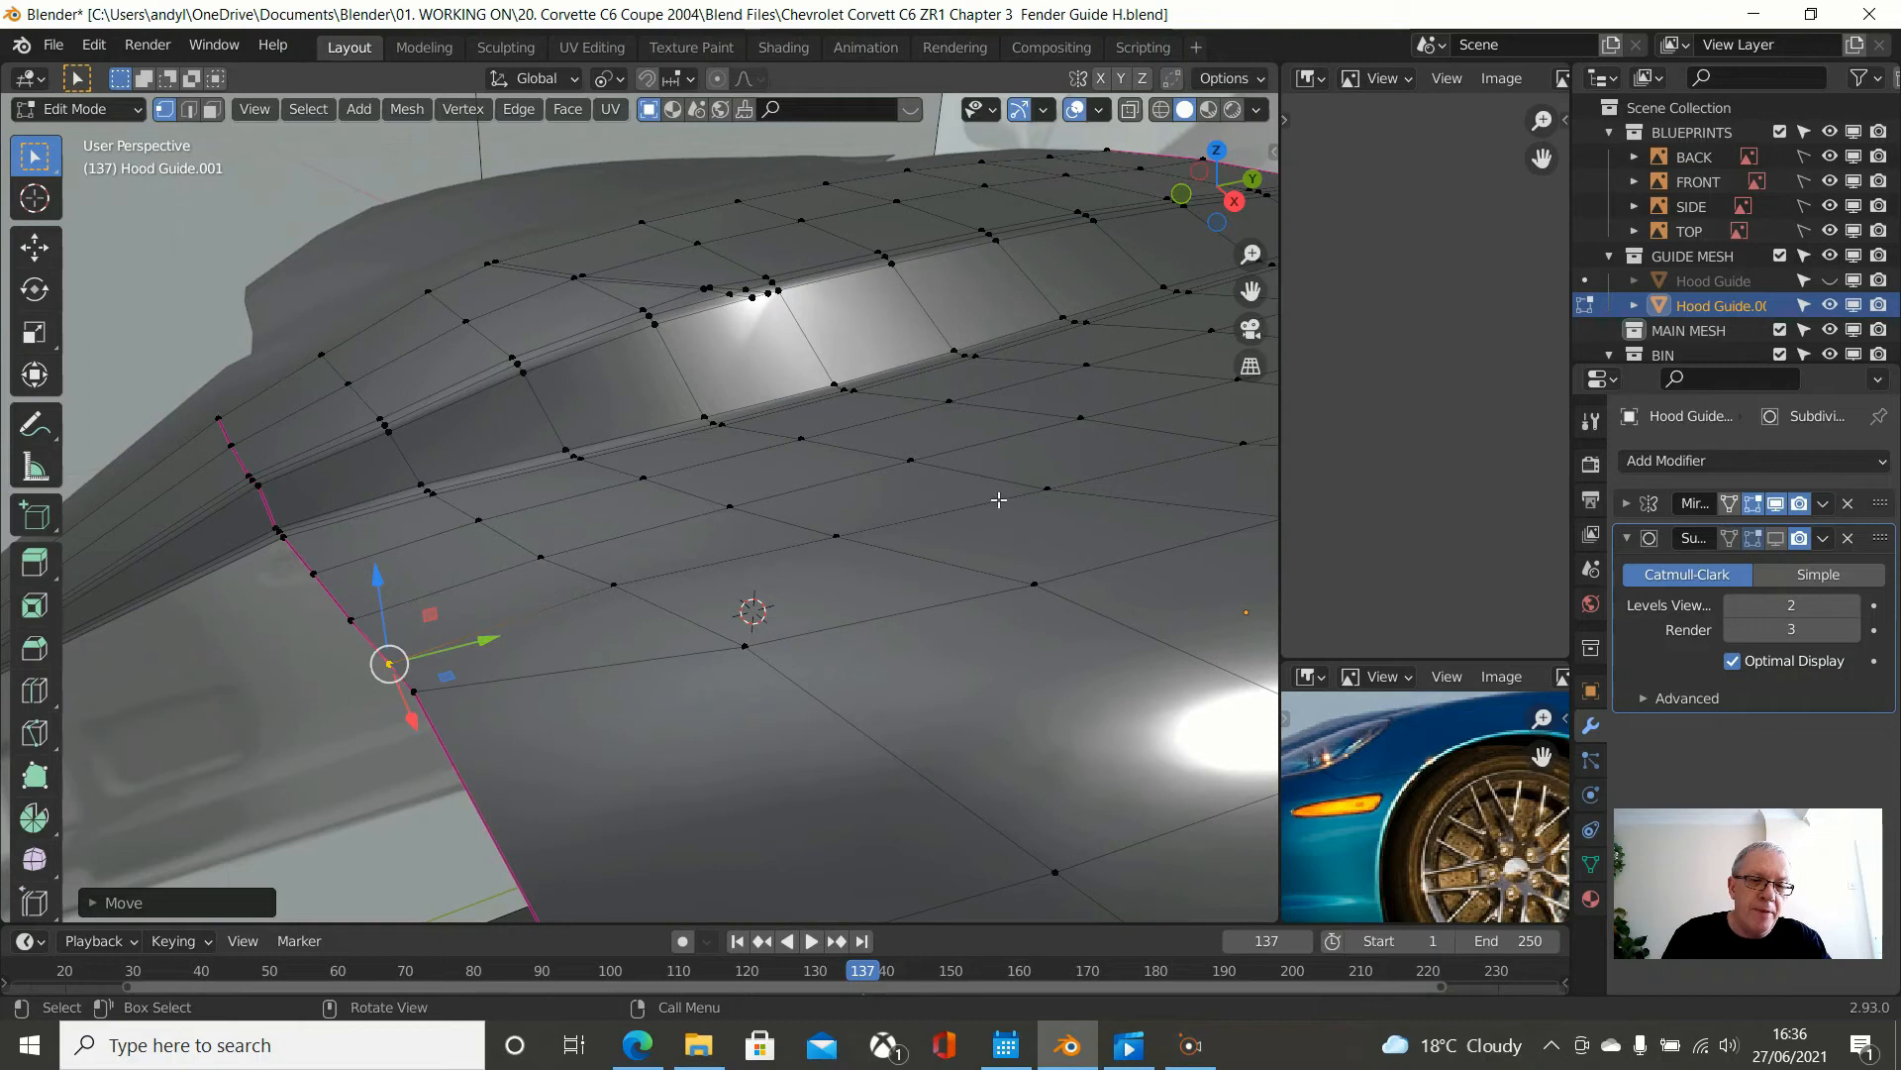
drag(376, 585, 378, 579)
- Select the adjacent front-edge vertex toward the crease and inspect the front edge's shading and its outline on the top blueprint
click(351, 617)
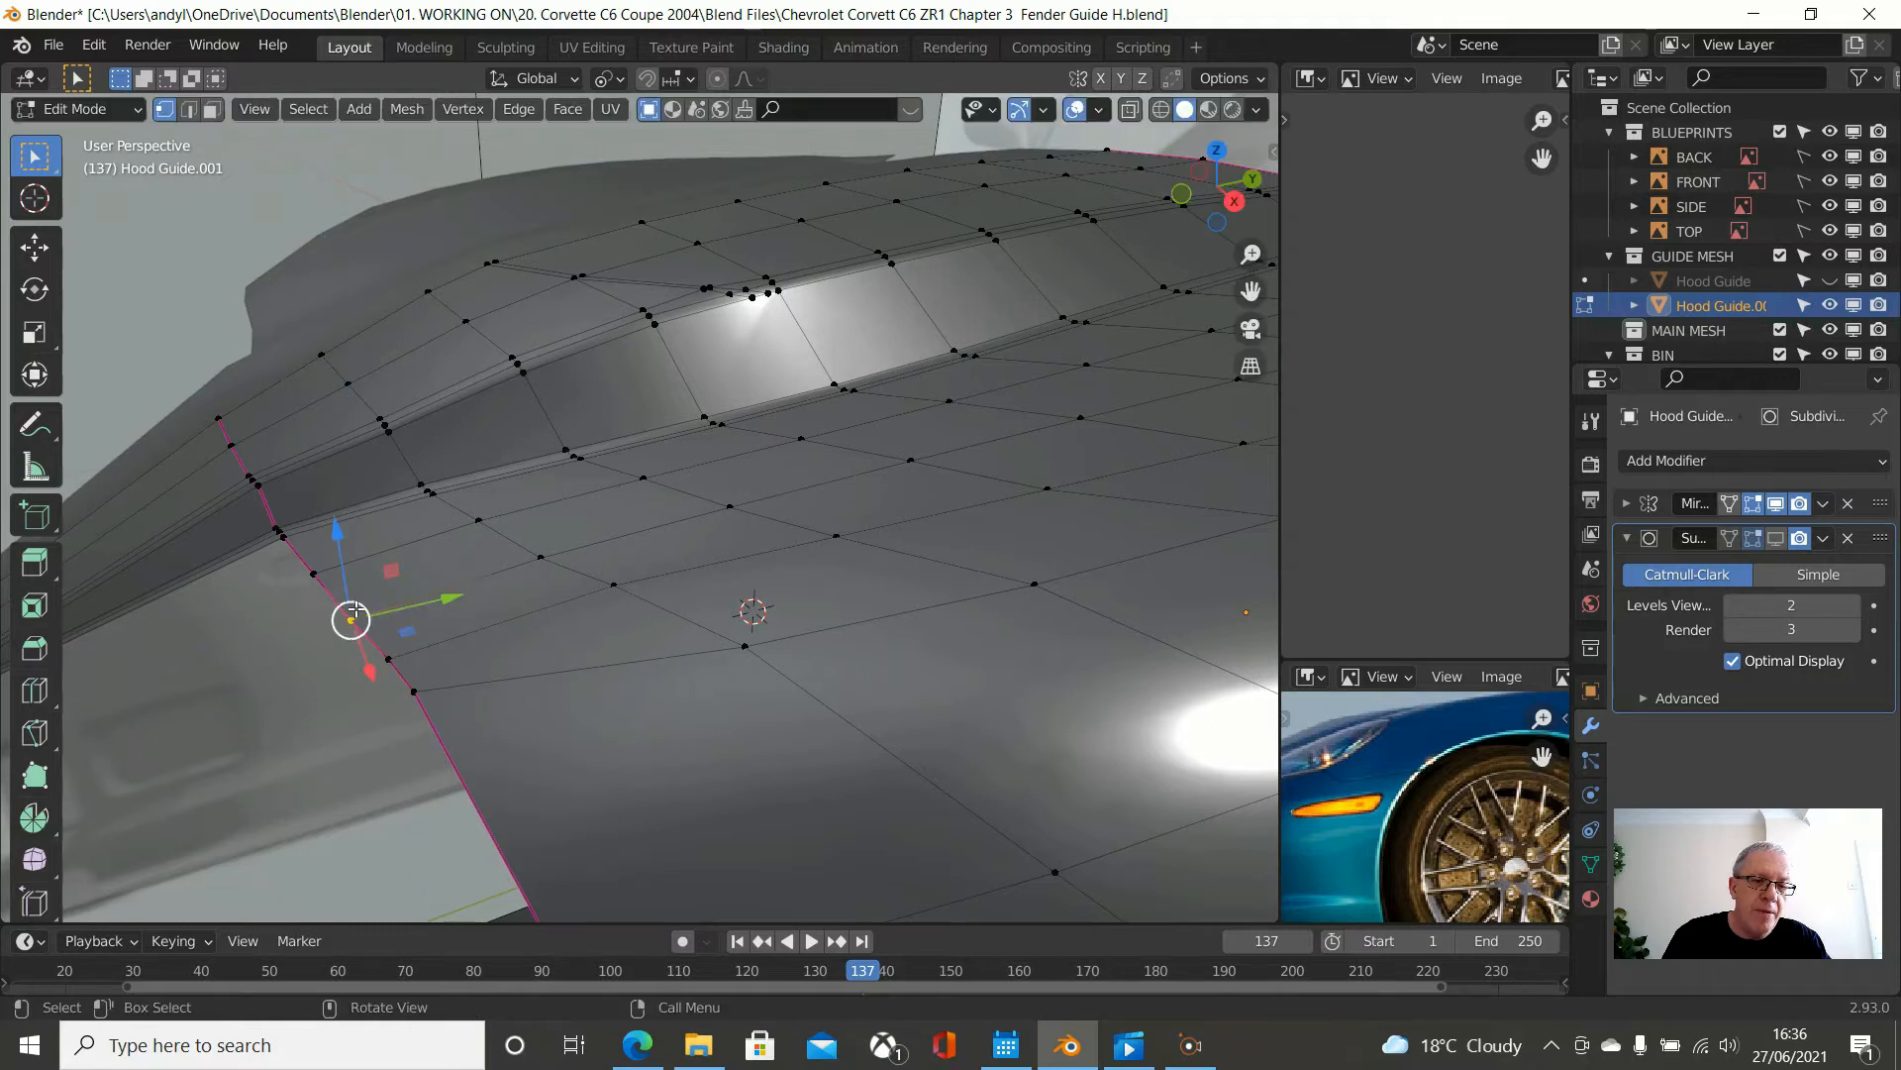
middle_drag(529, 635, 628, 648)
middle_drag(792, 575, 912, 571)
key(Tab)
key(Tab)
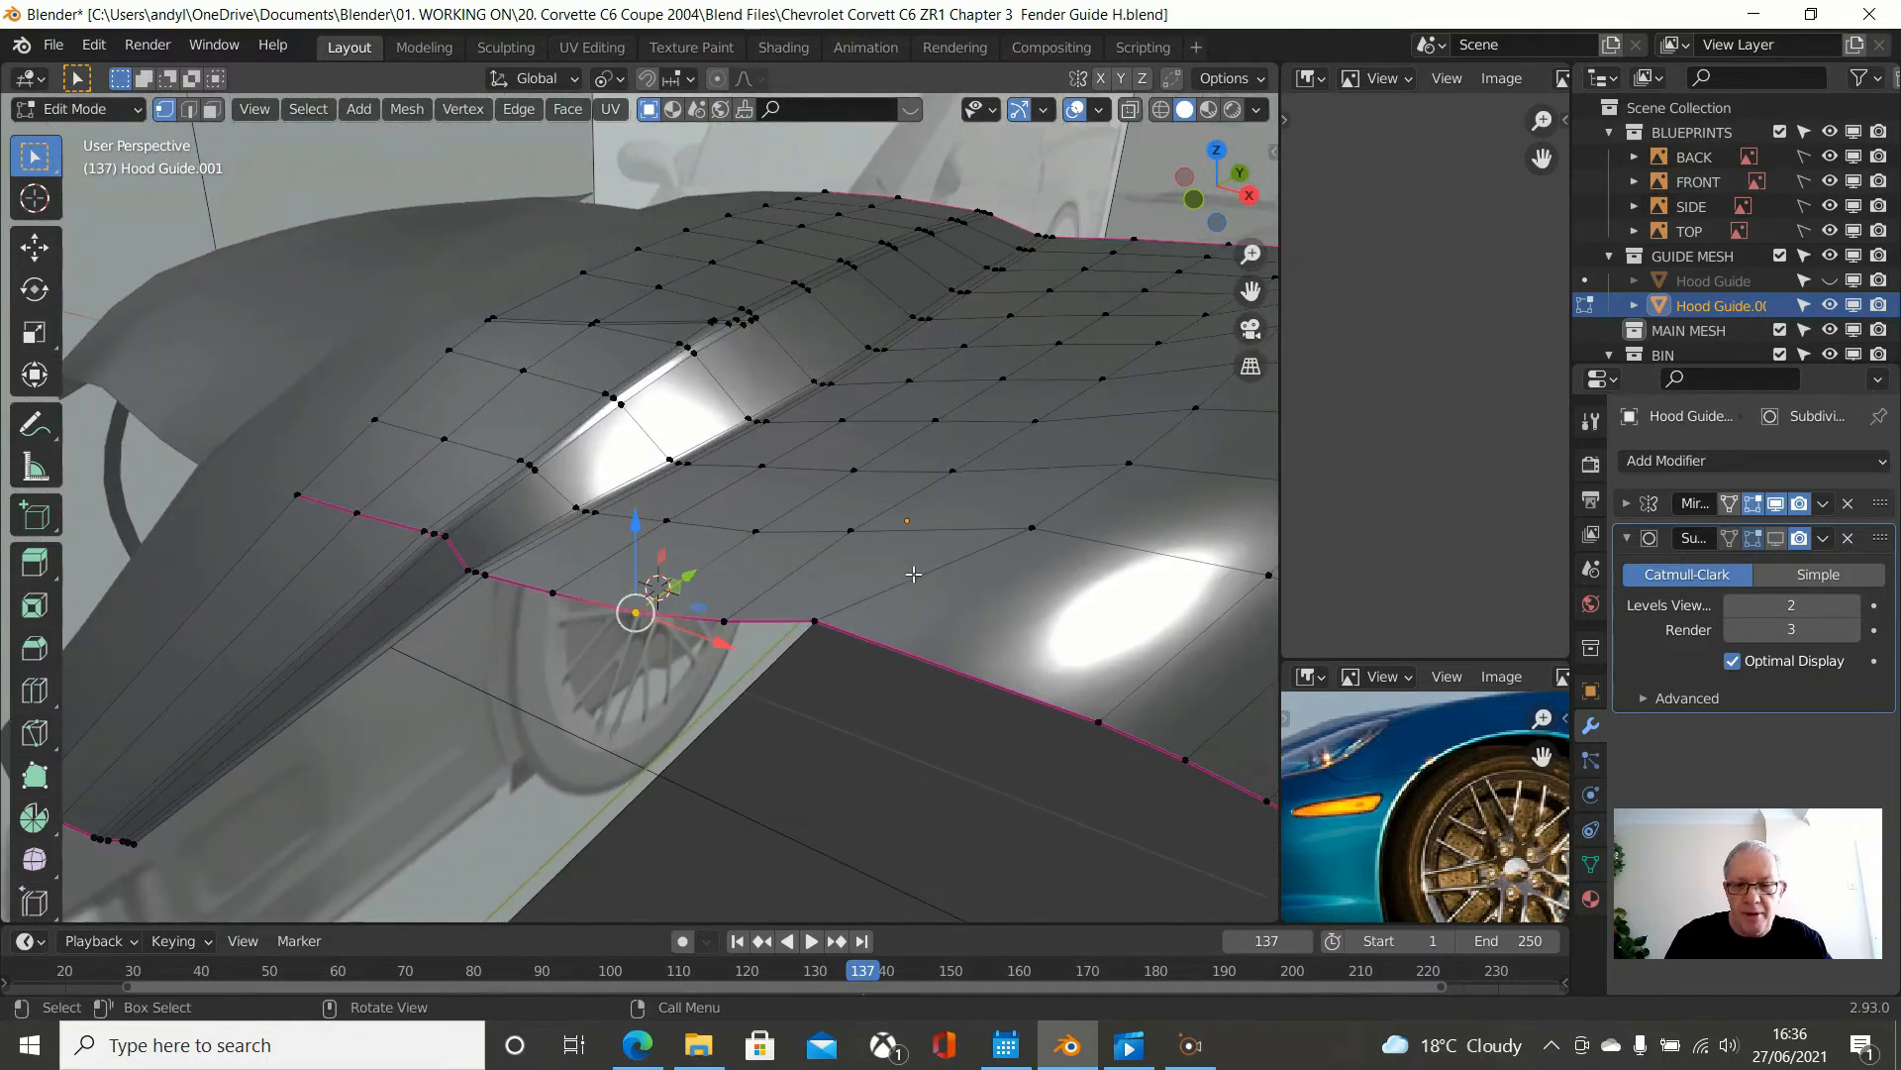
key(KP_7)
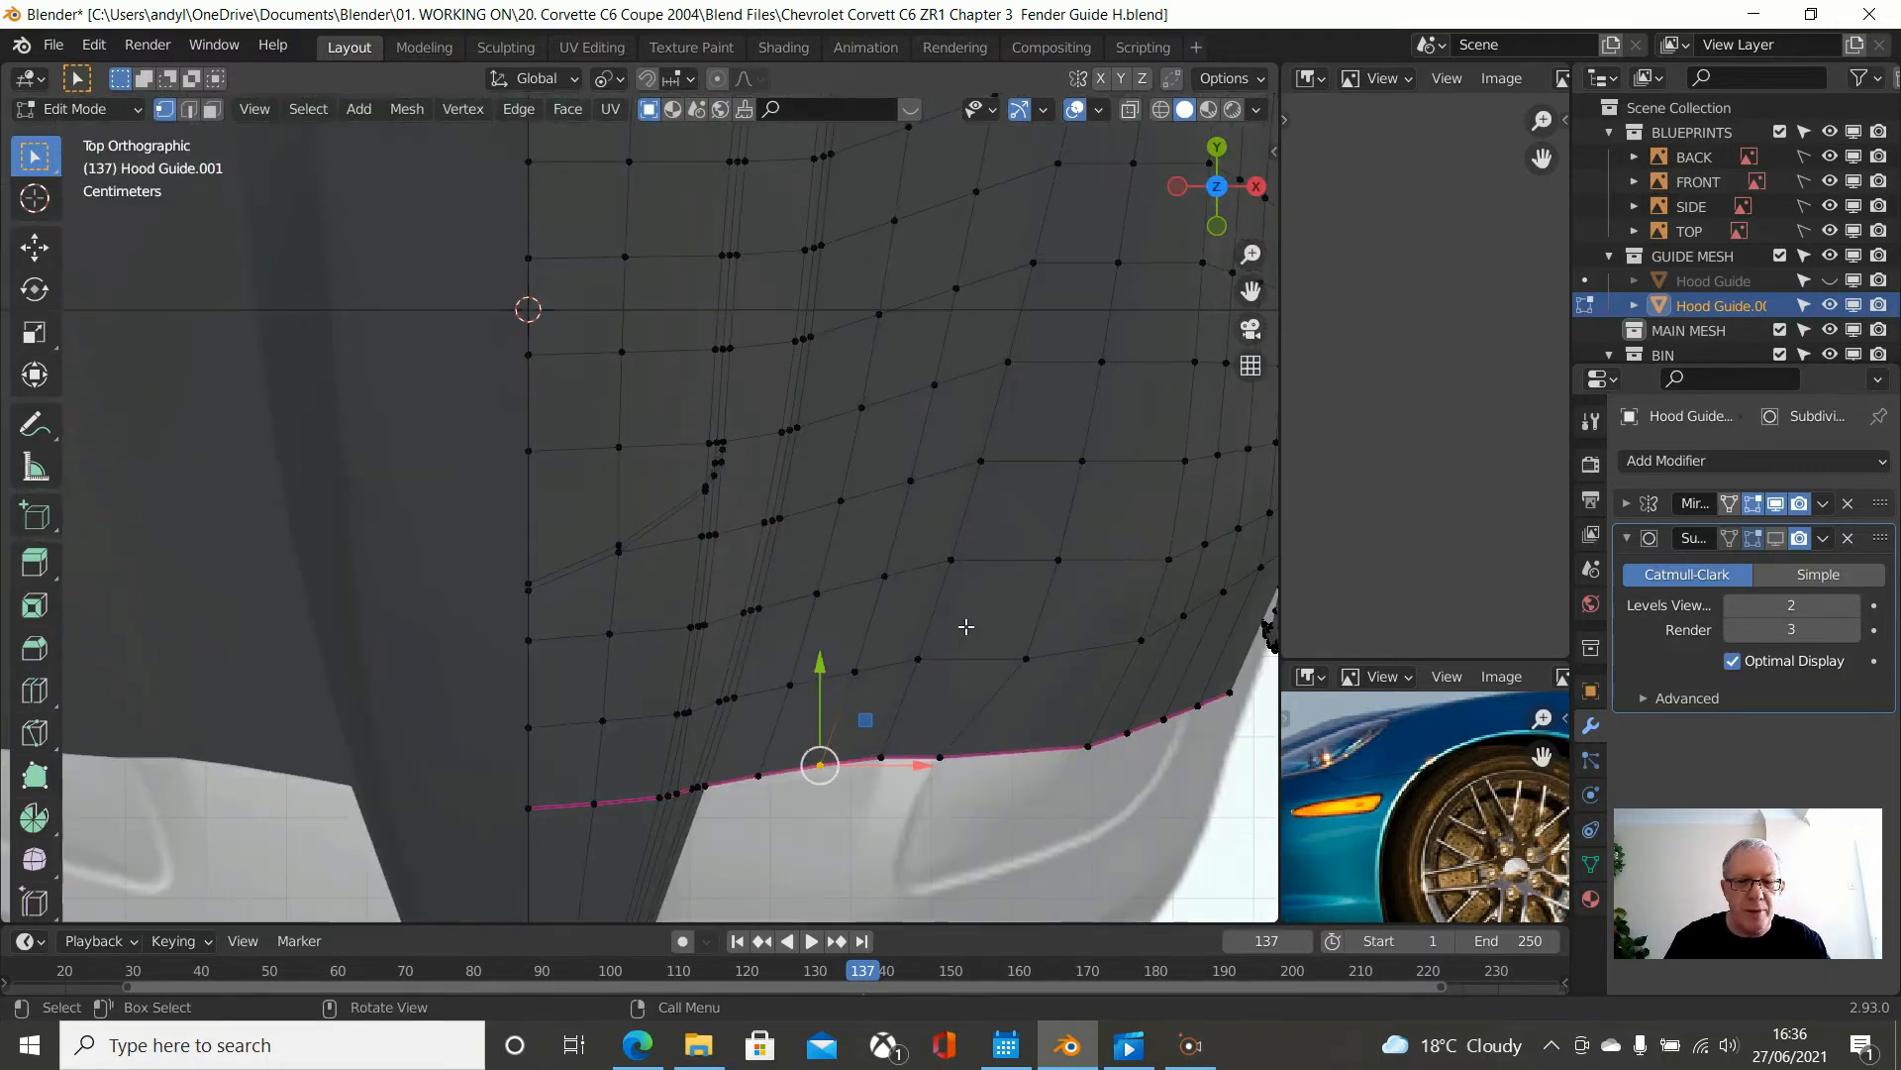
shift+middle_drag(959, 596, 933, 451)
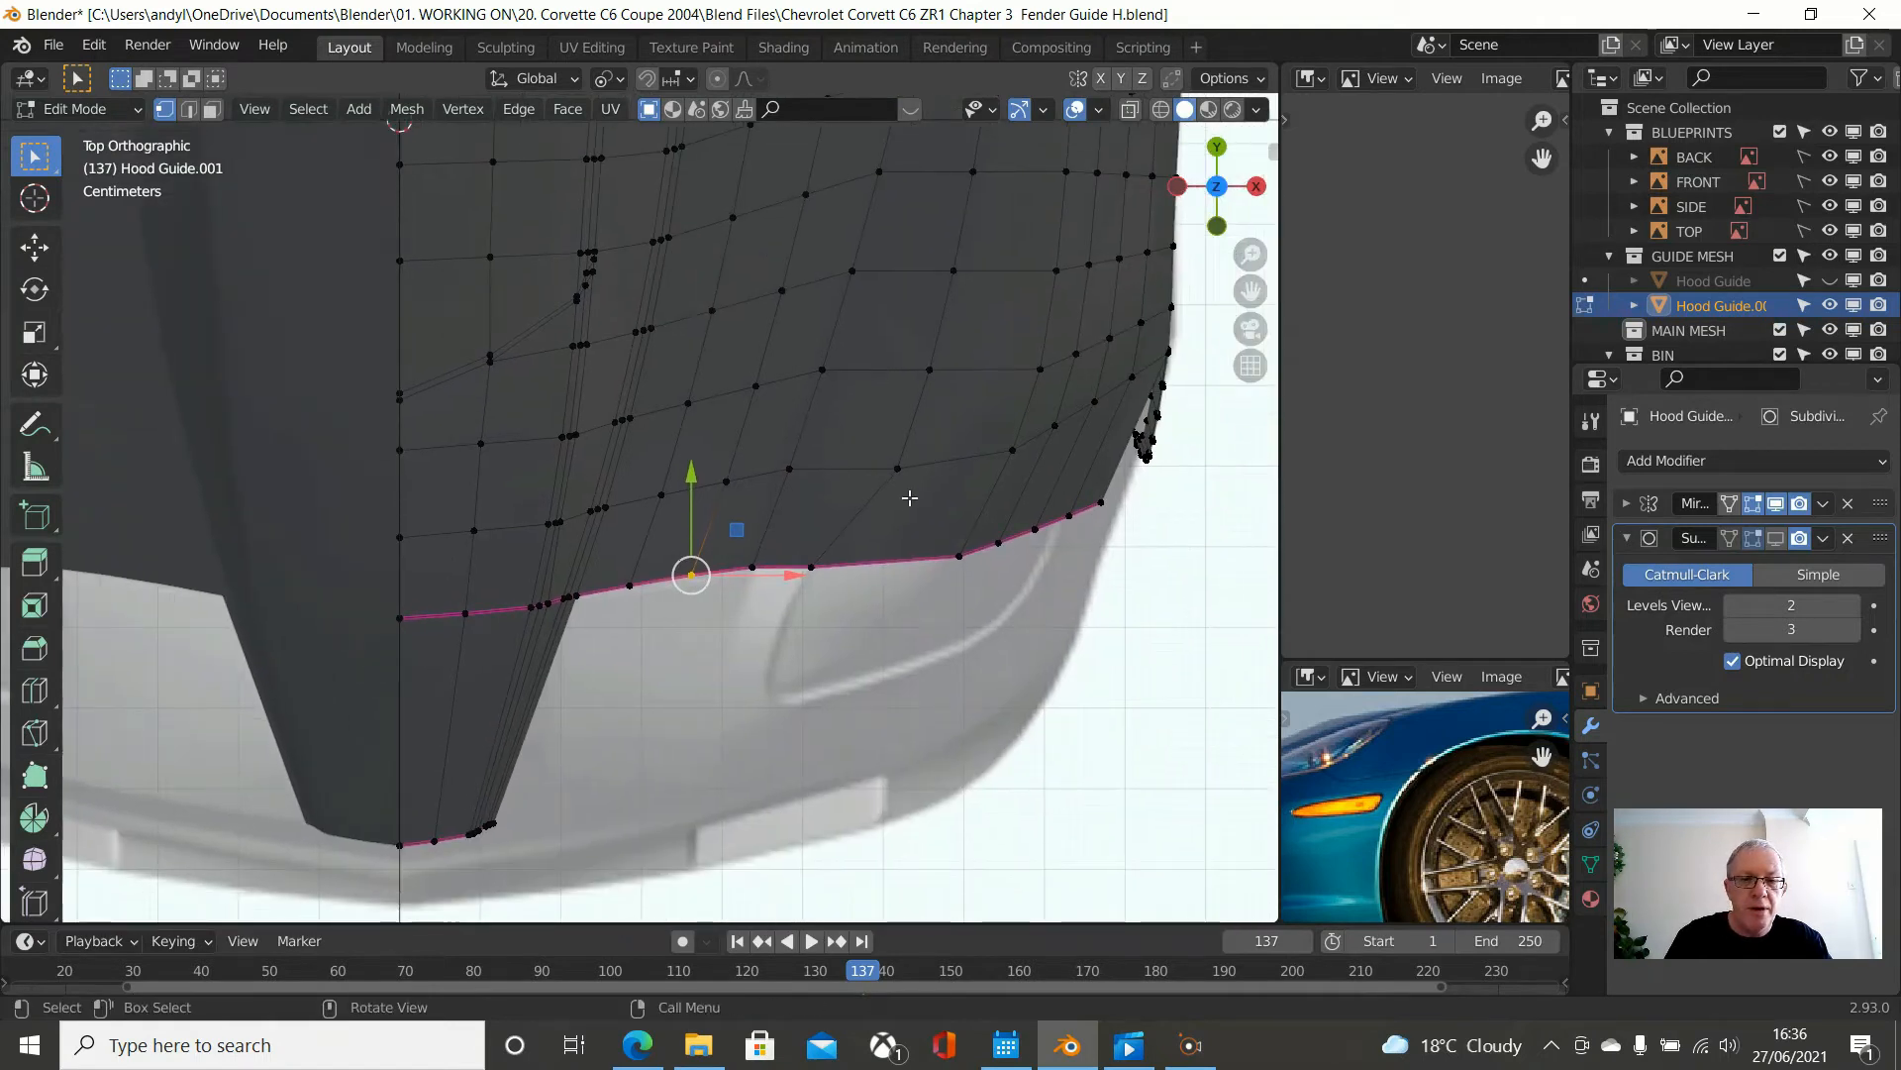
- Vertex-slide the fourth front-edge vertex outward from the crease cluster toward its outer neighbour by about 0.35
scroll(876, 516, up, 1)
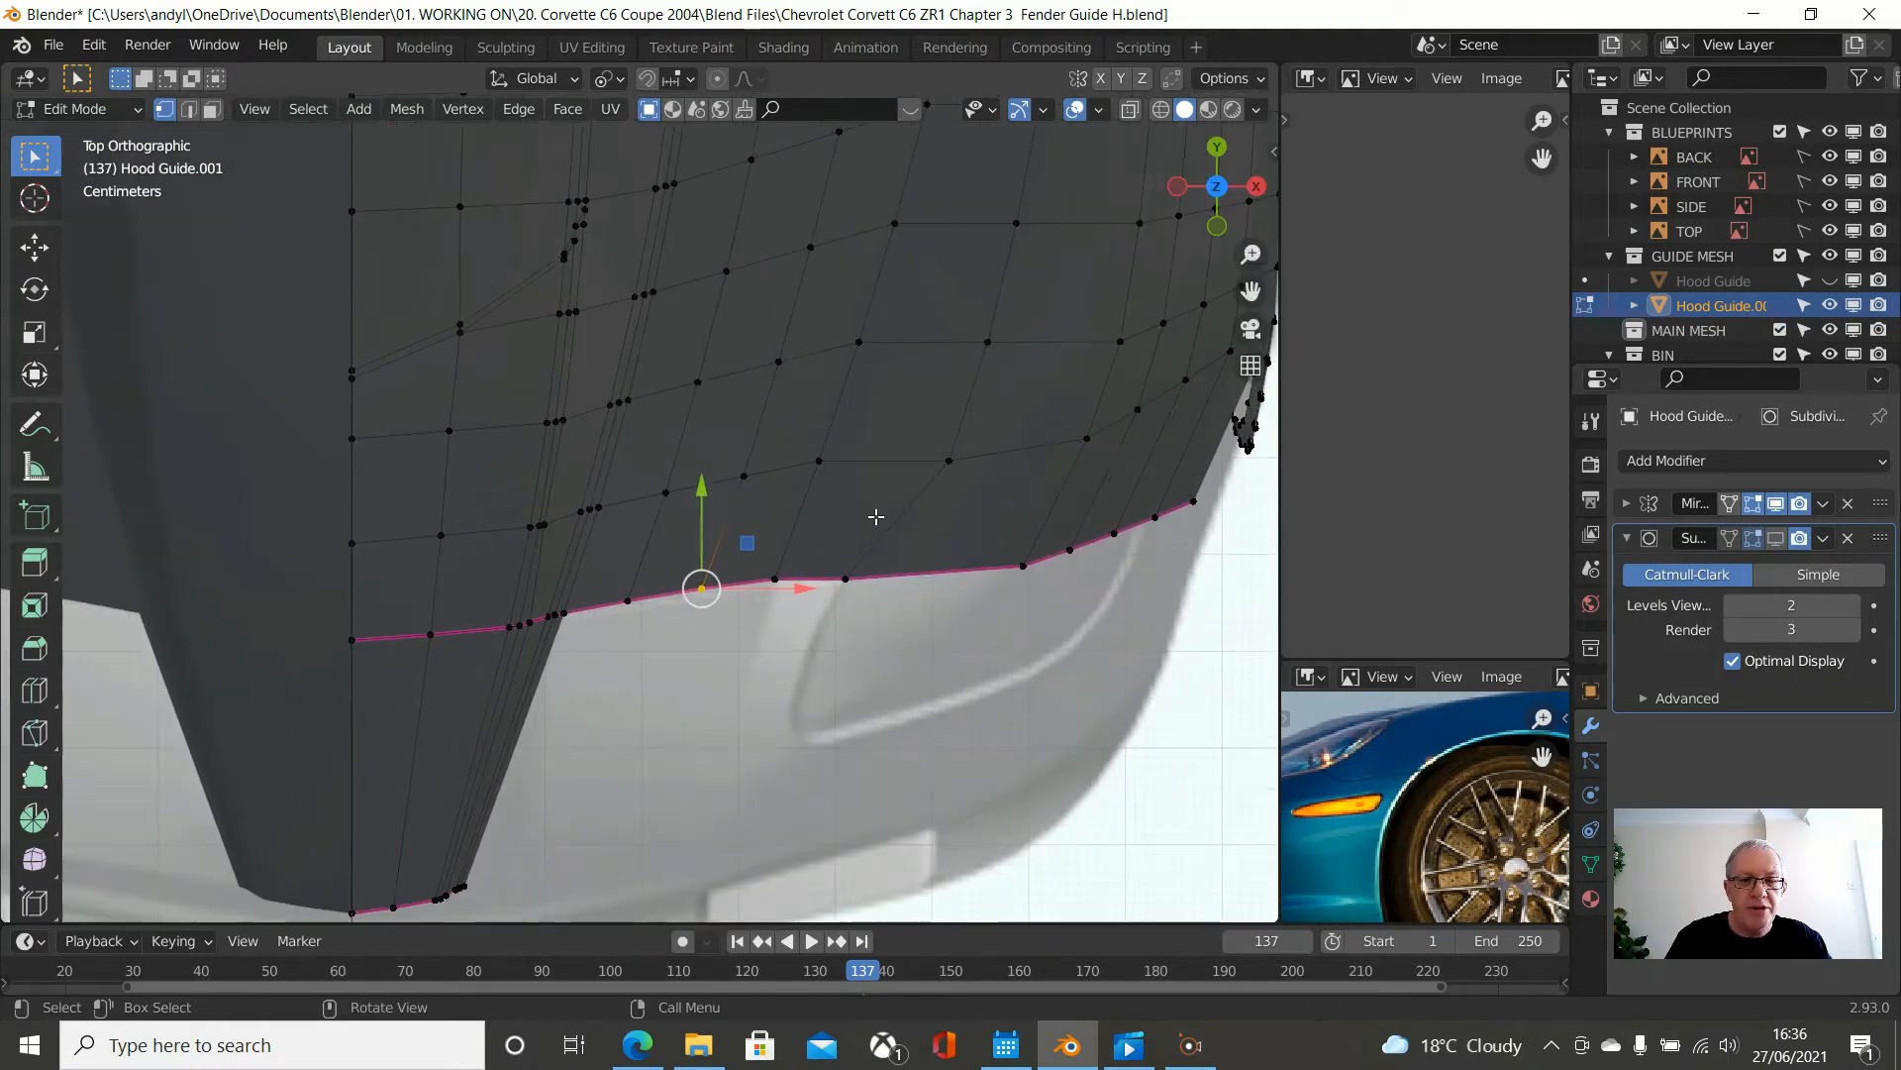
click(863, 568)
scroll(925, 581, down, 1)
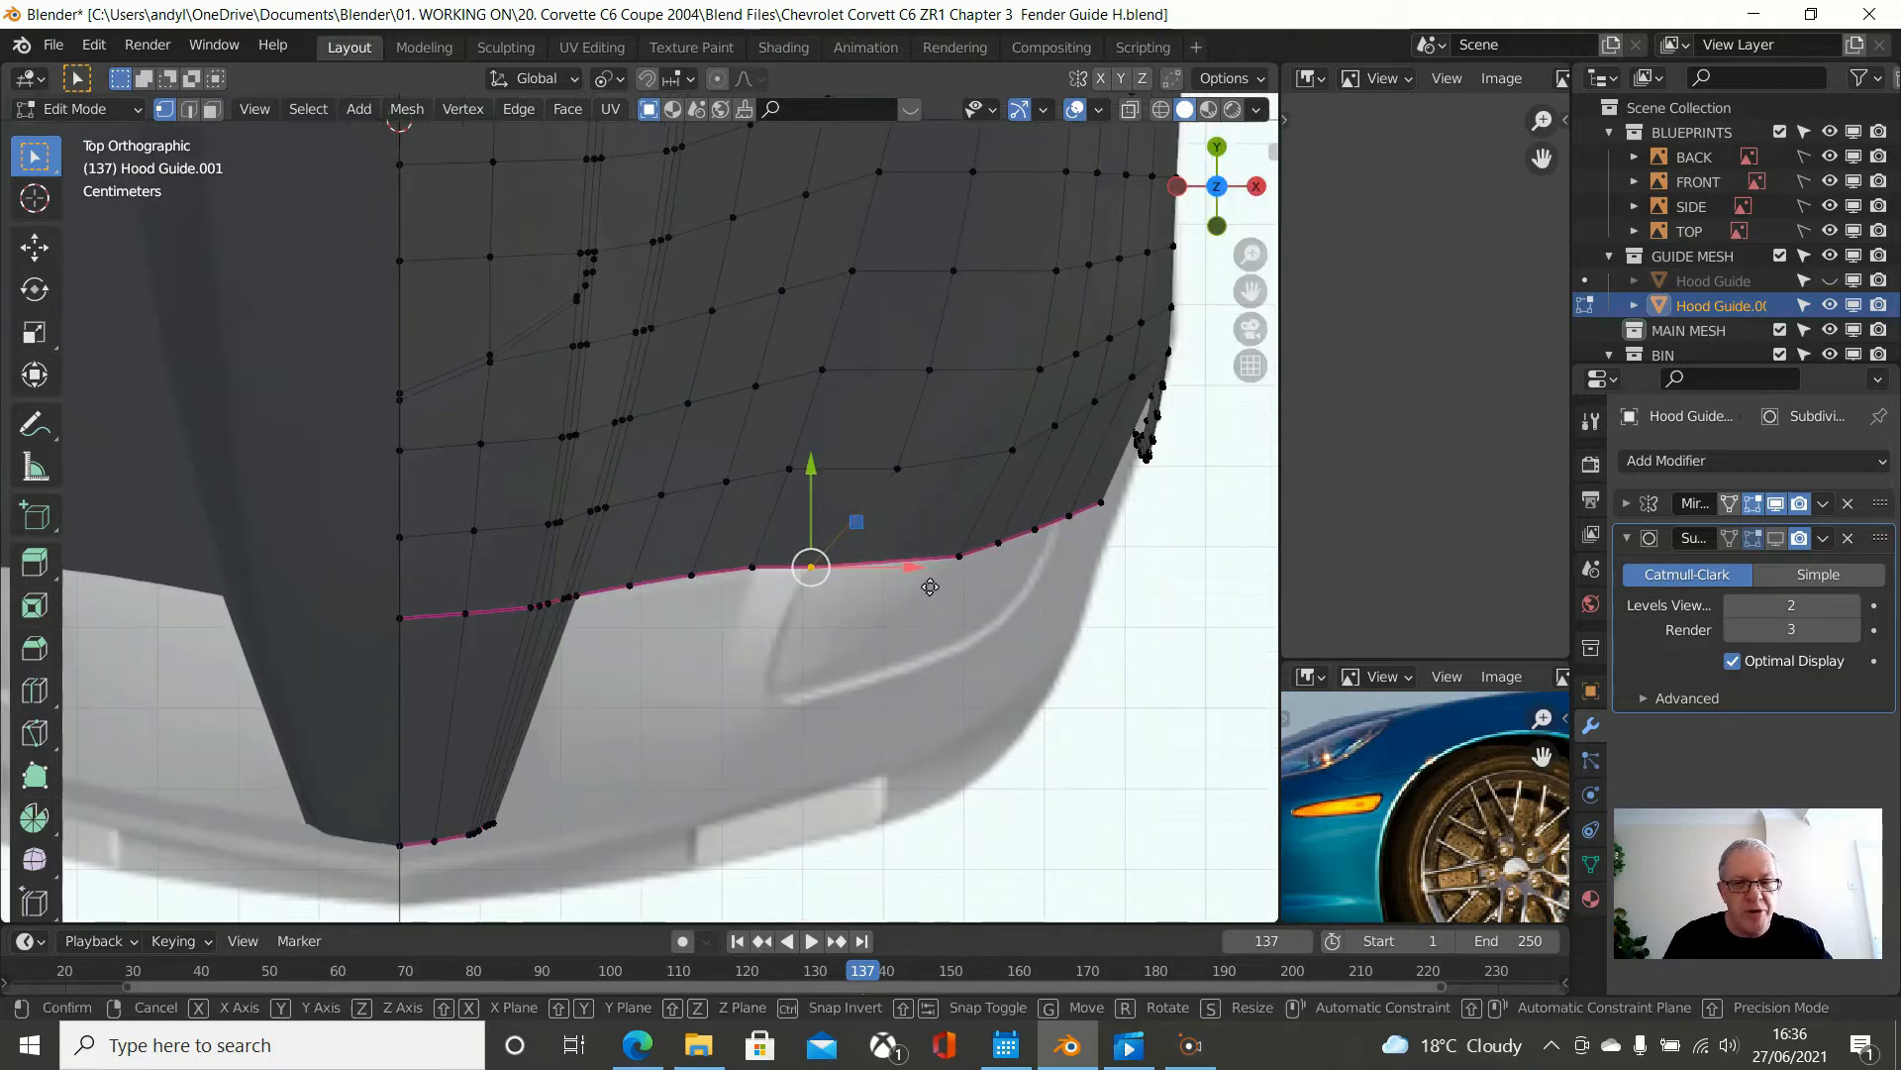
key(shift+v)
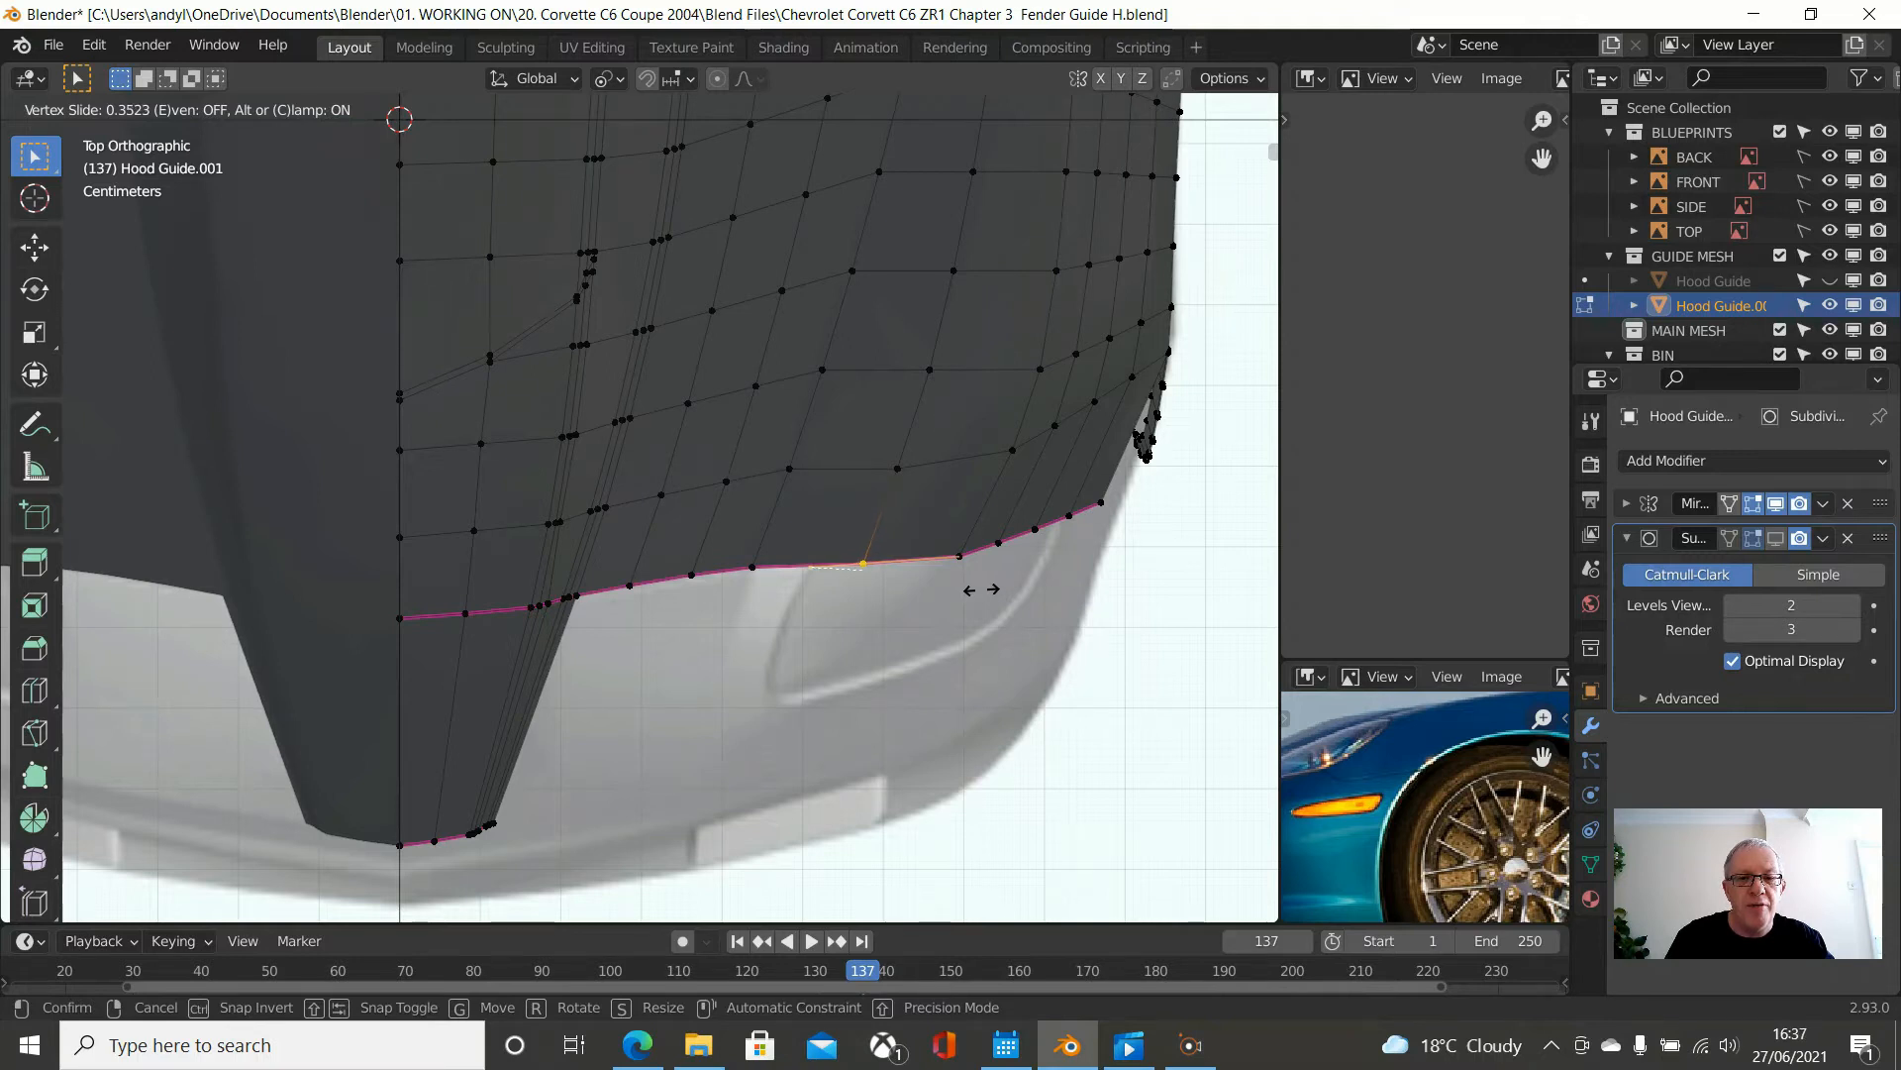
click(981, 590)
- Lower the vertex directly behind the slid front-edge vertex slightly along Z
scroll(471, 238, down, 2)
middle_drag(471, 237, 692, 425)
scroll(871, 427, up, 1)
scroll(694, 426, up, 1)
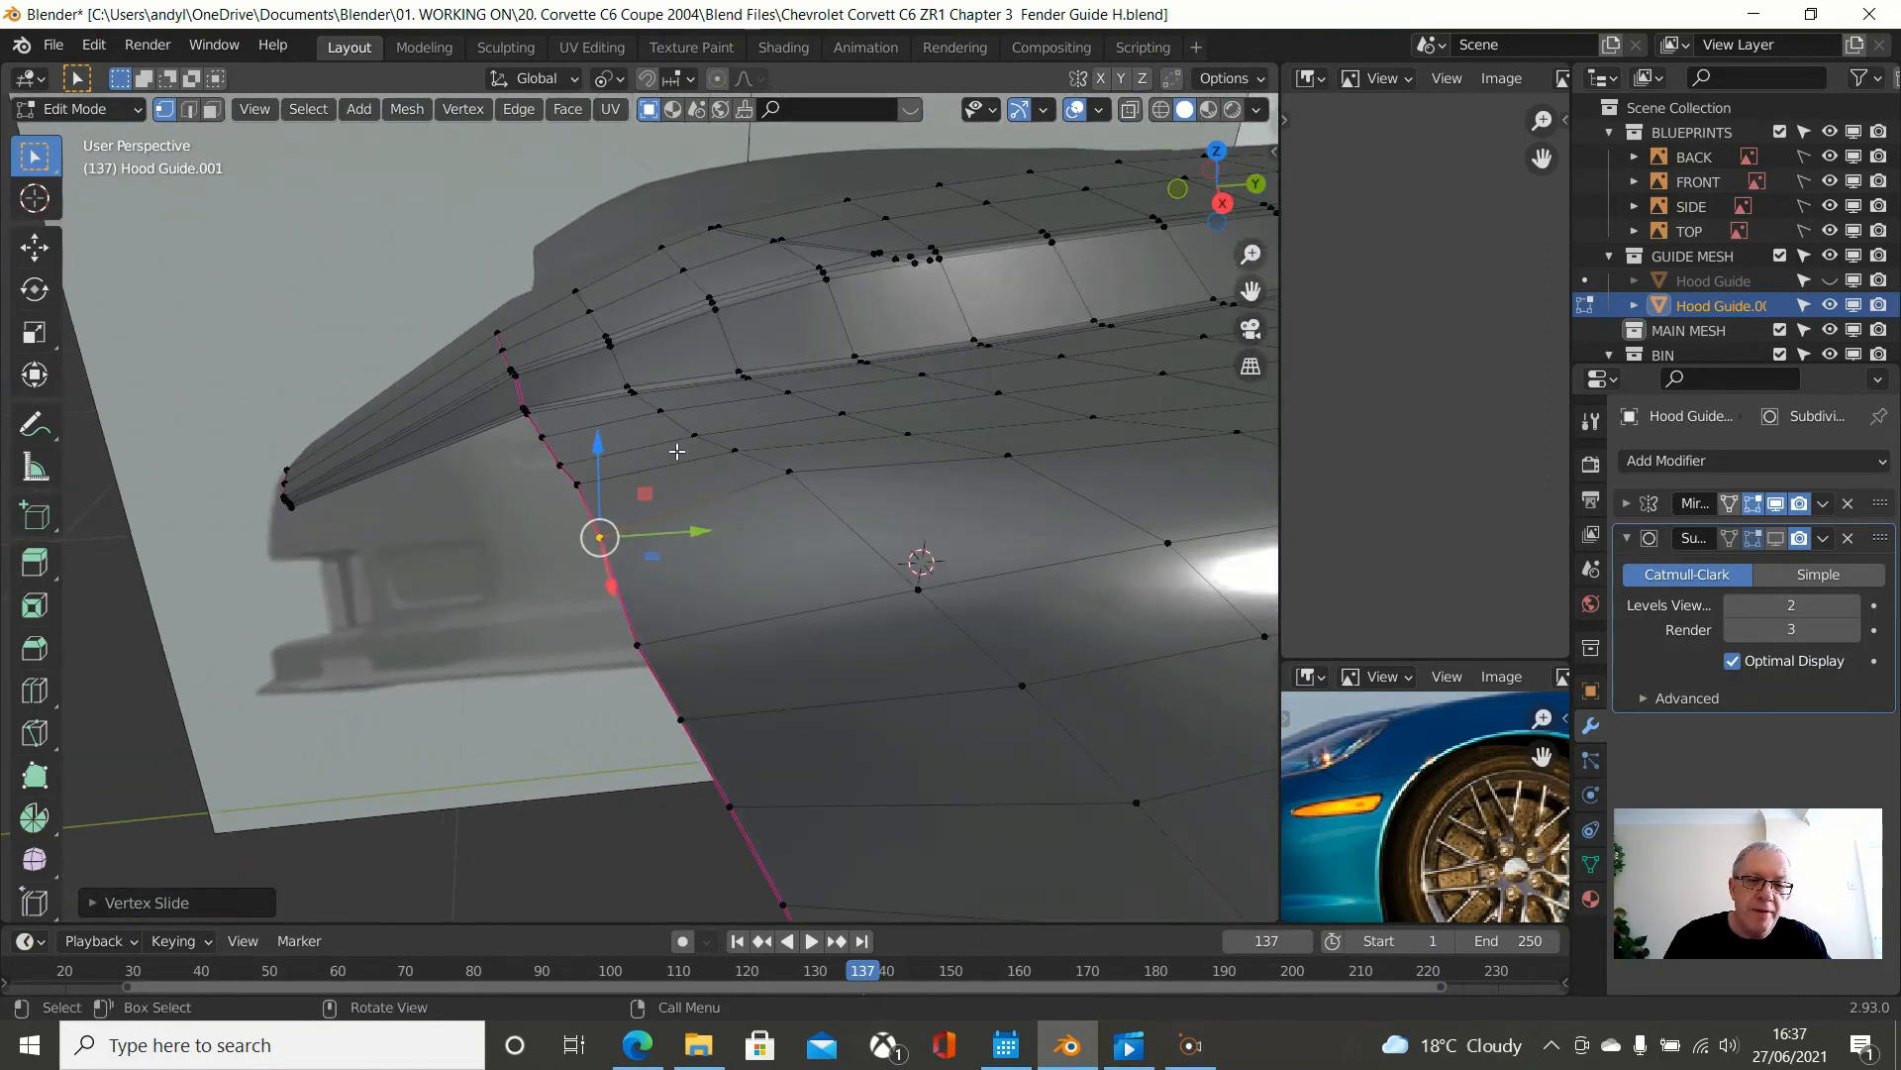
click(787, 474)
drag(792, 393, 788, 410)
middle_drag(795, 430, 992, 400)
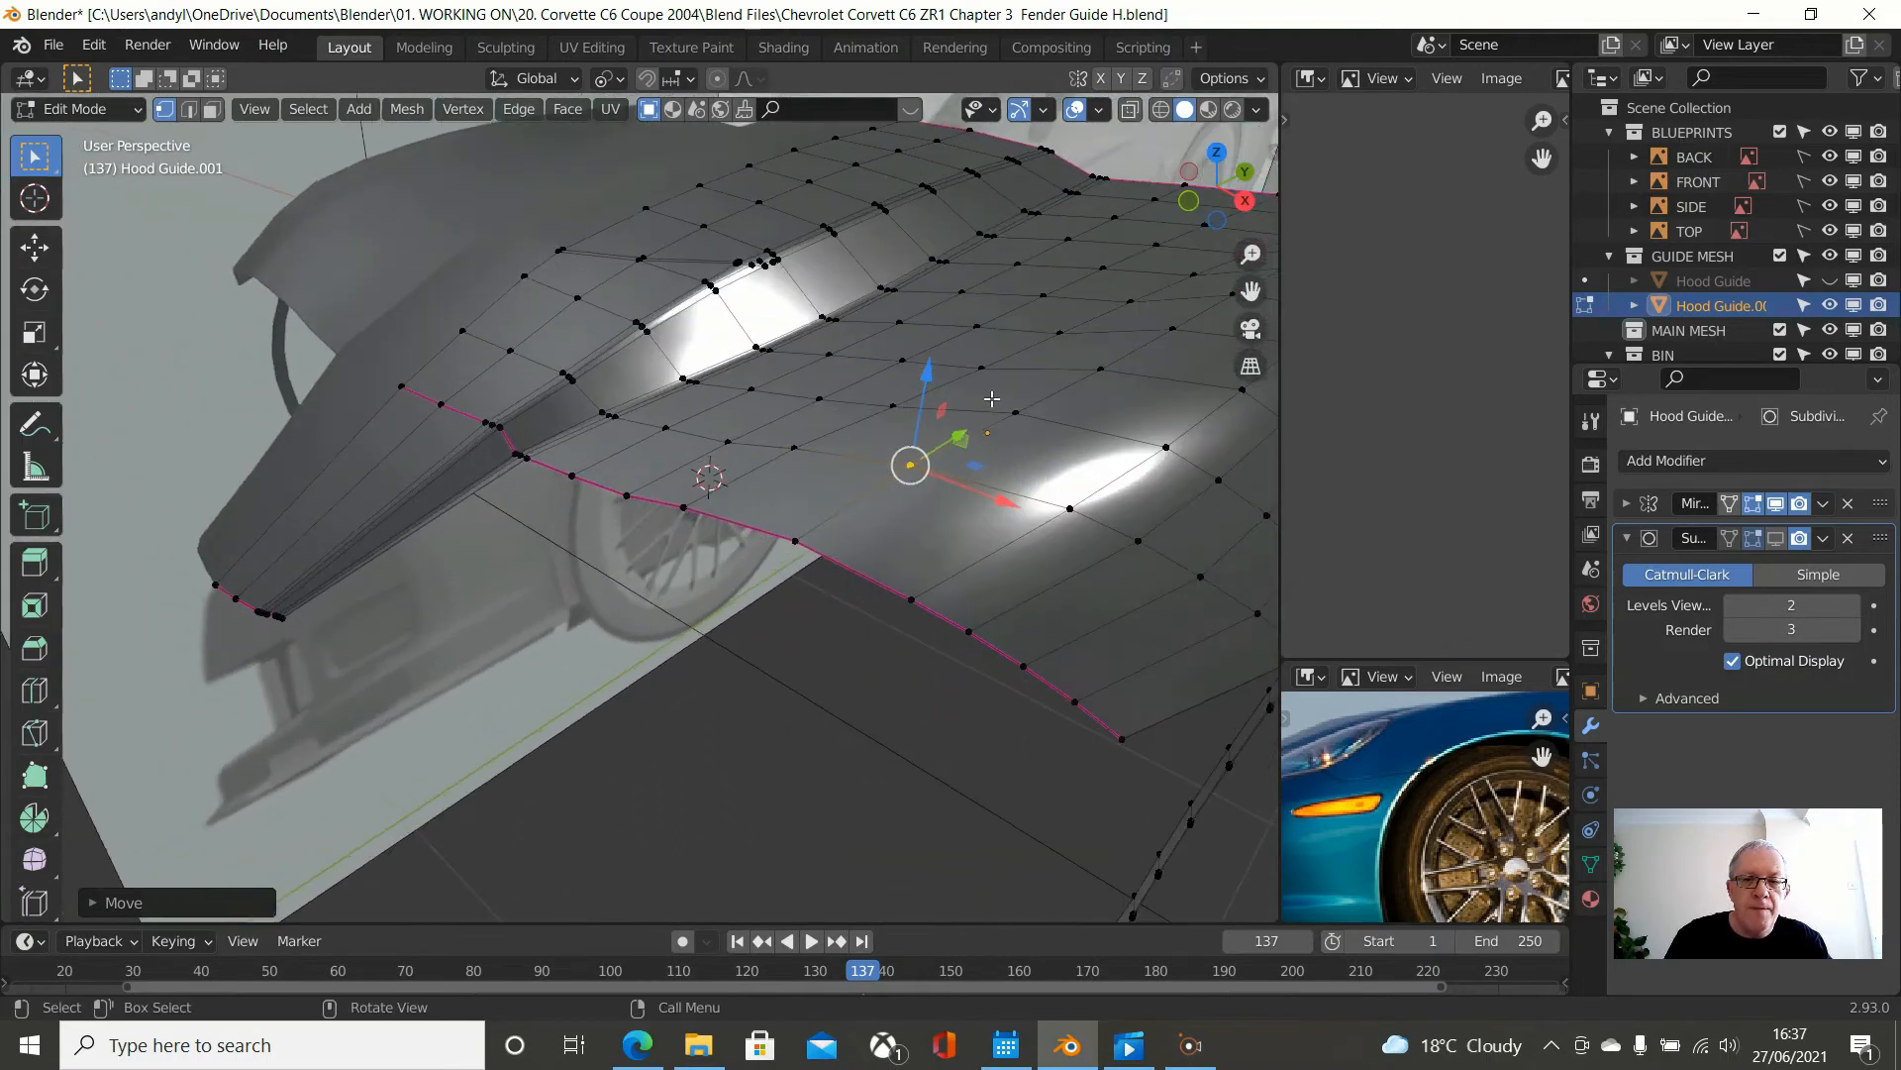
- Relax the four-vertex path running forward to the slid front-edge vertex with LoopTools, and check the surface and side profile in Object Mode
click(1100, 369)
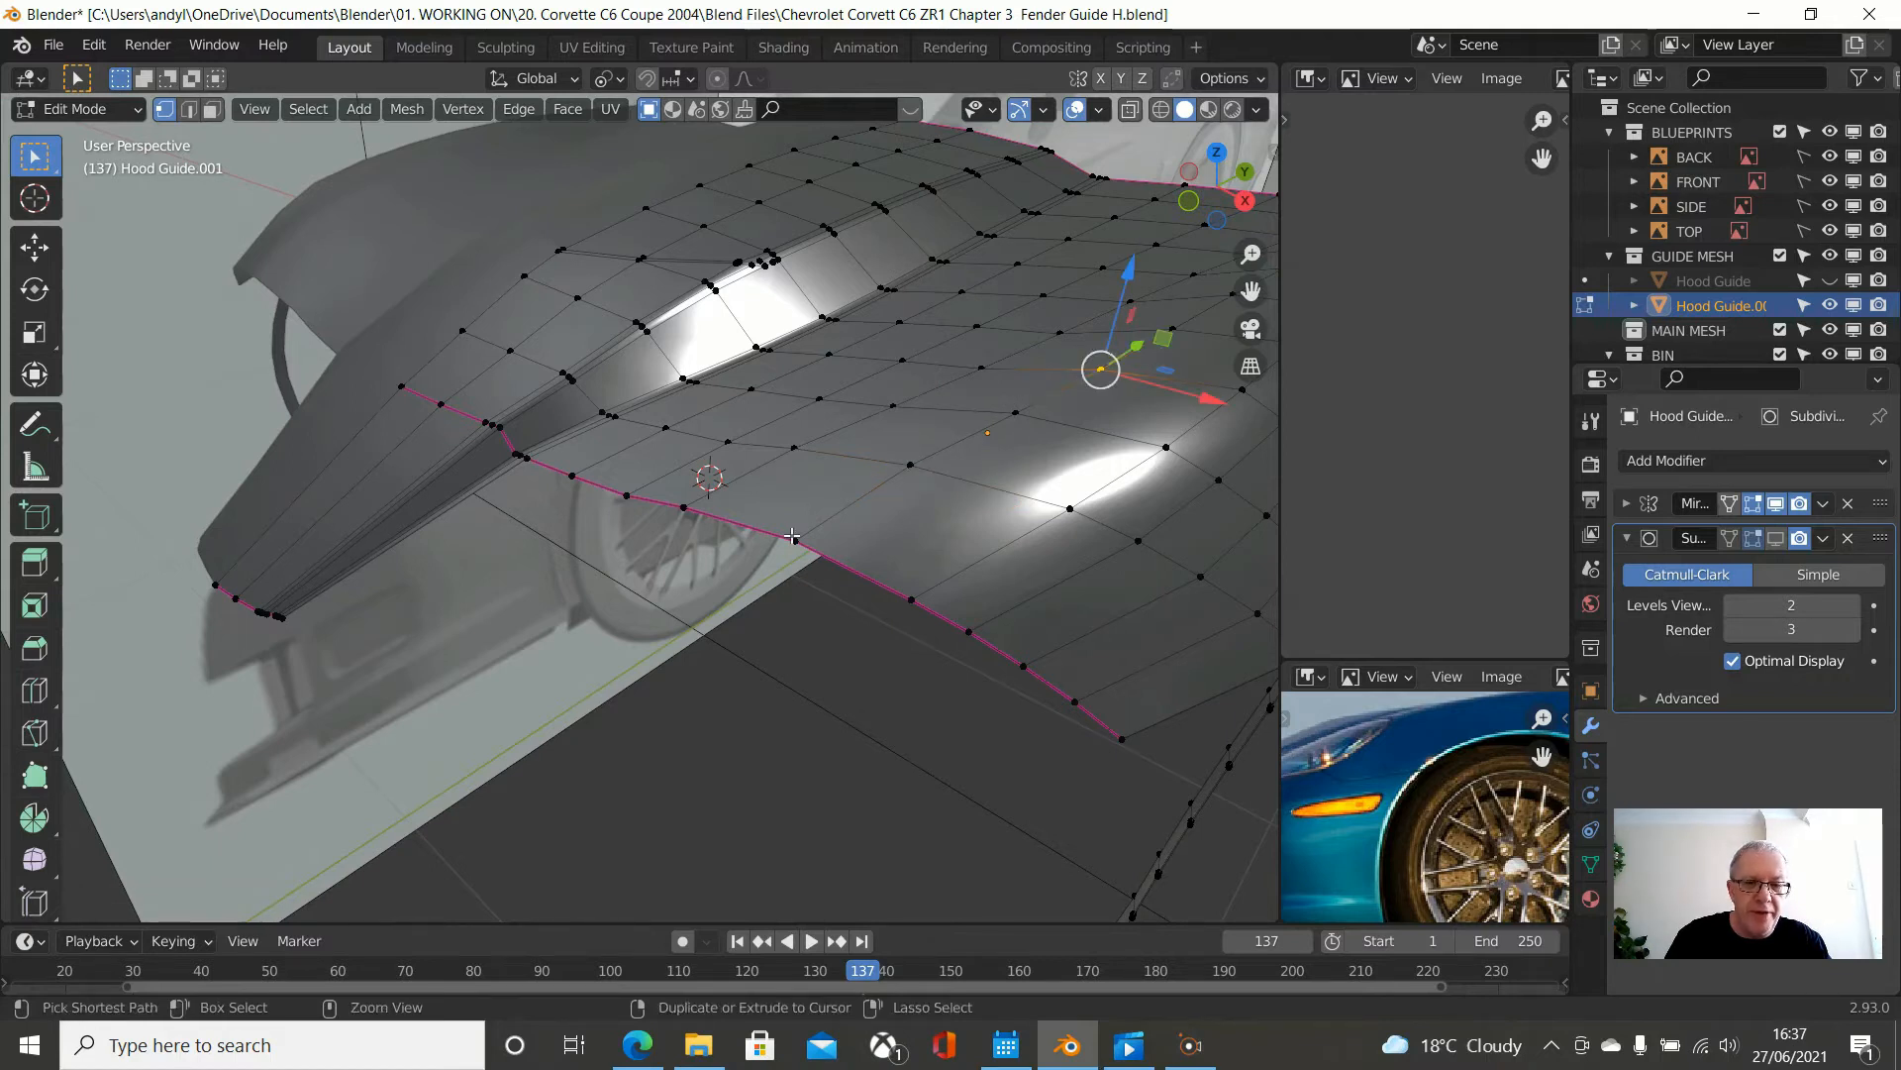
ctrl+click(792, 536)
right_click(111, 430)
mouse_move(99, 376)
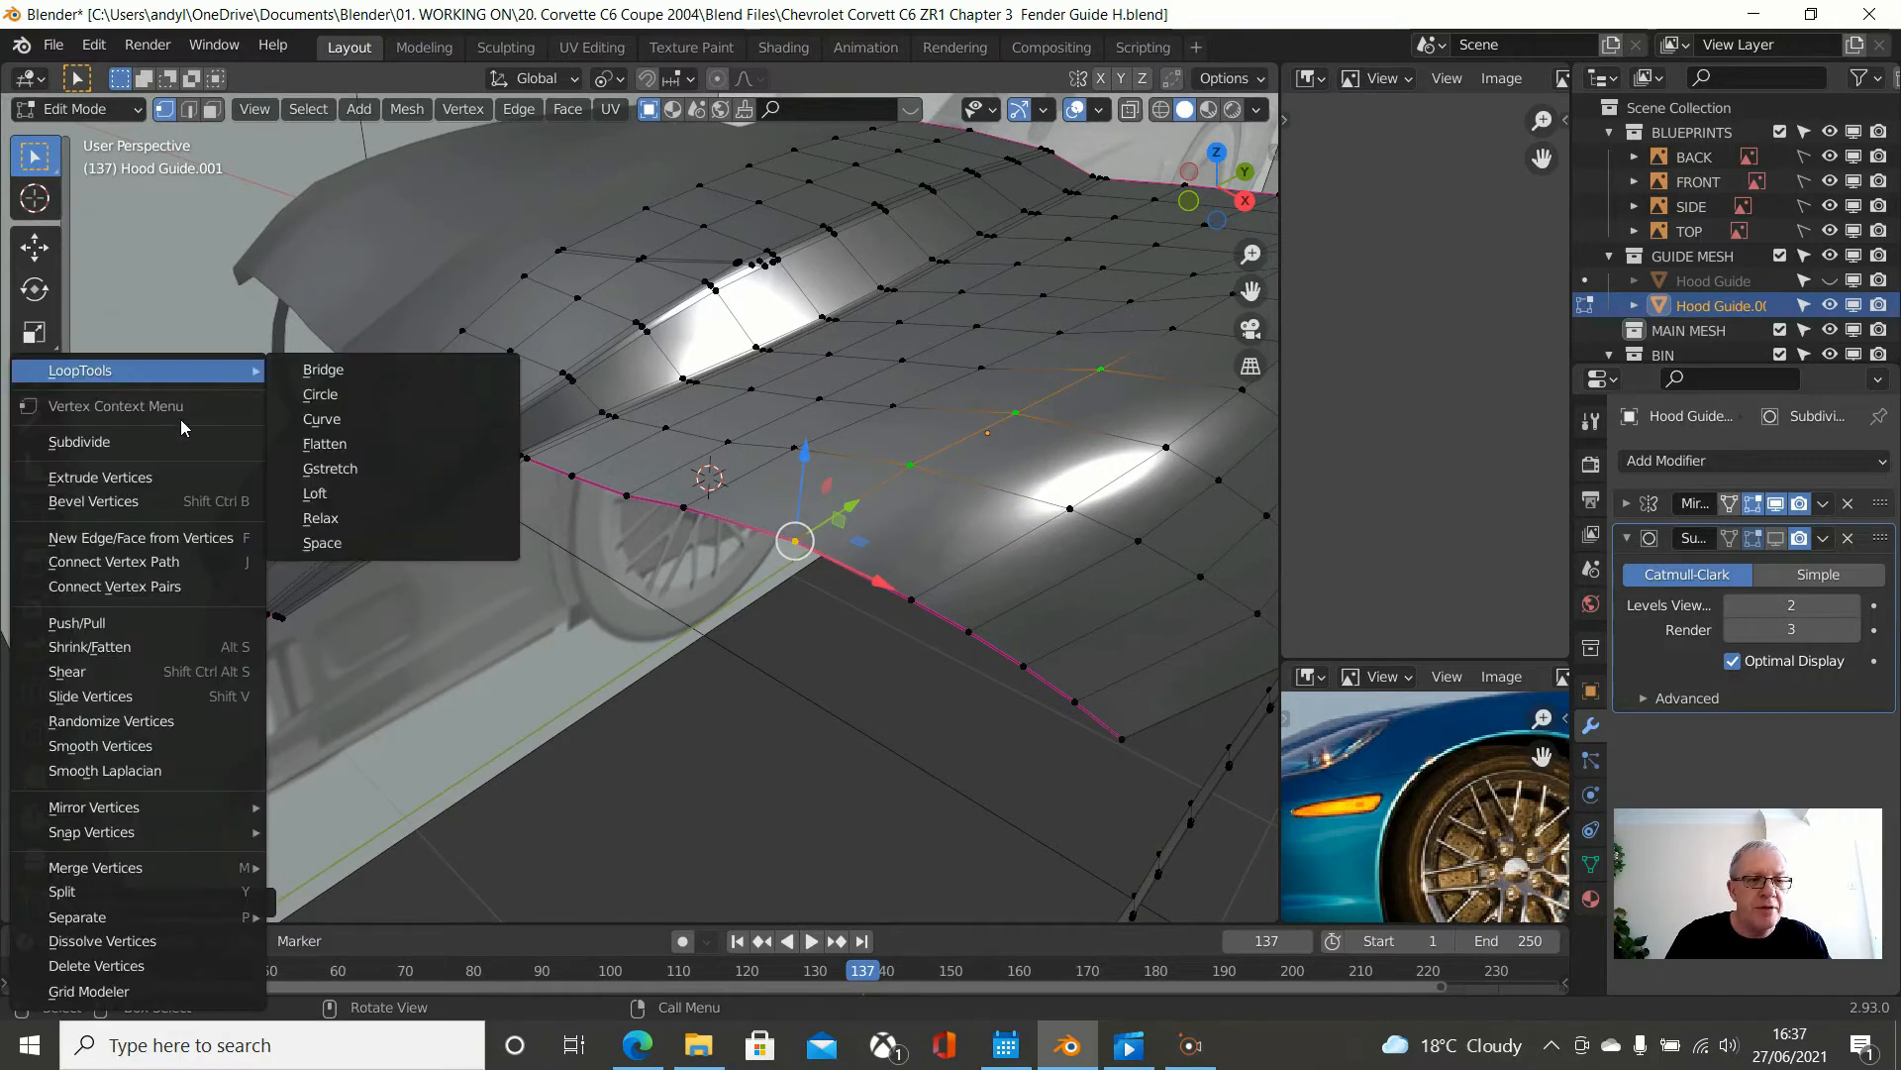
click(302, 527)
middle_drag(407, 505, 664, 527)
key(Tab)
middle_drag(622, 527, 780, 484)
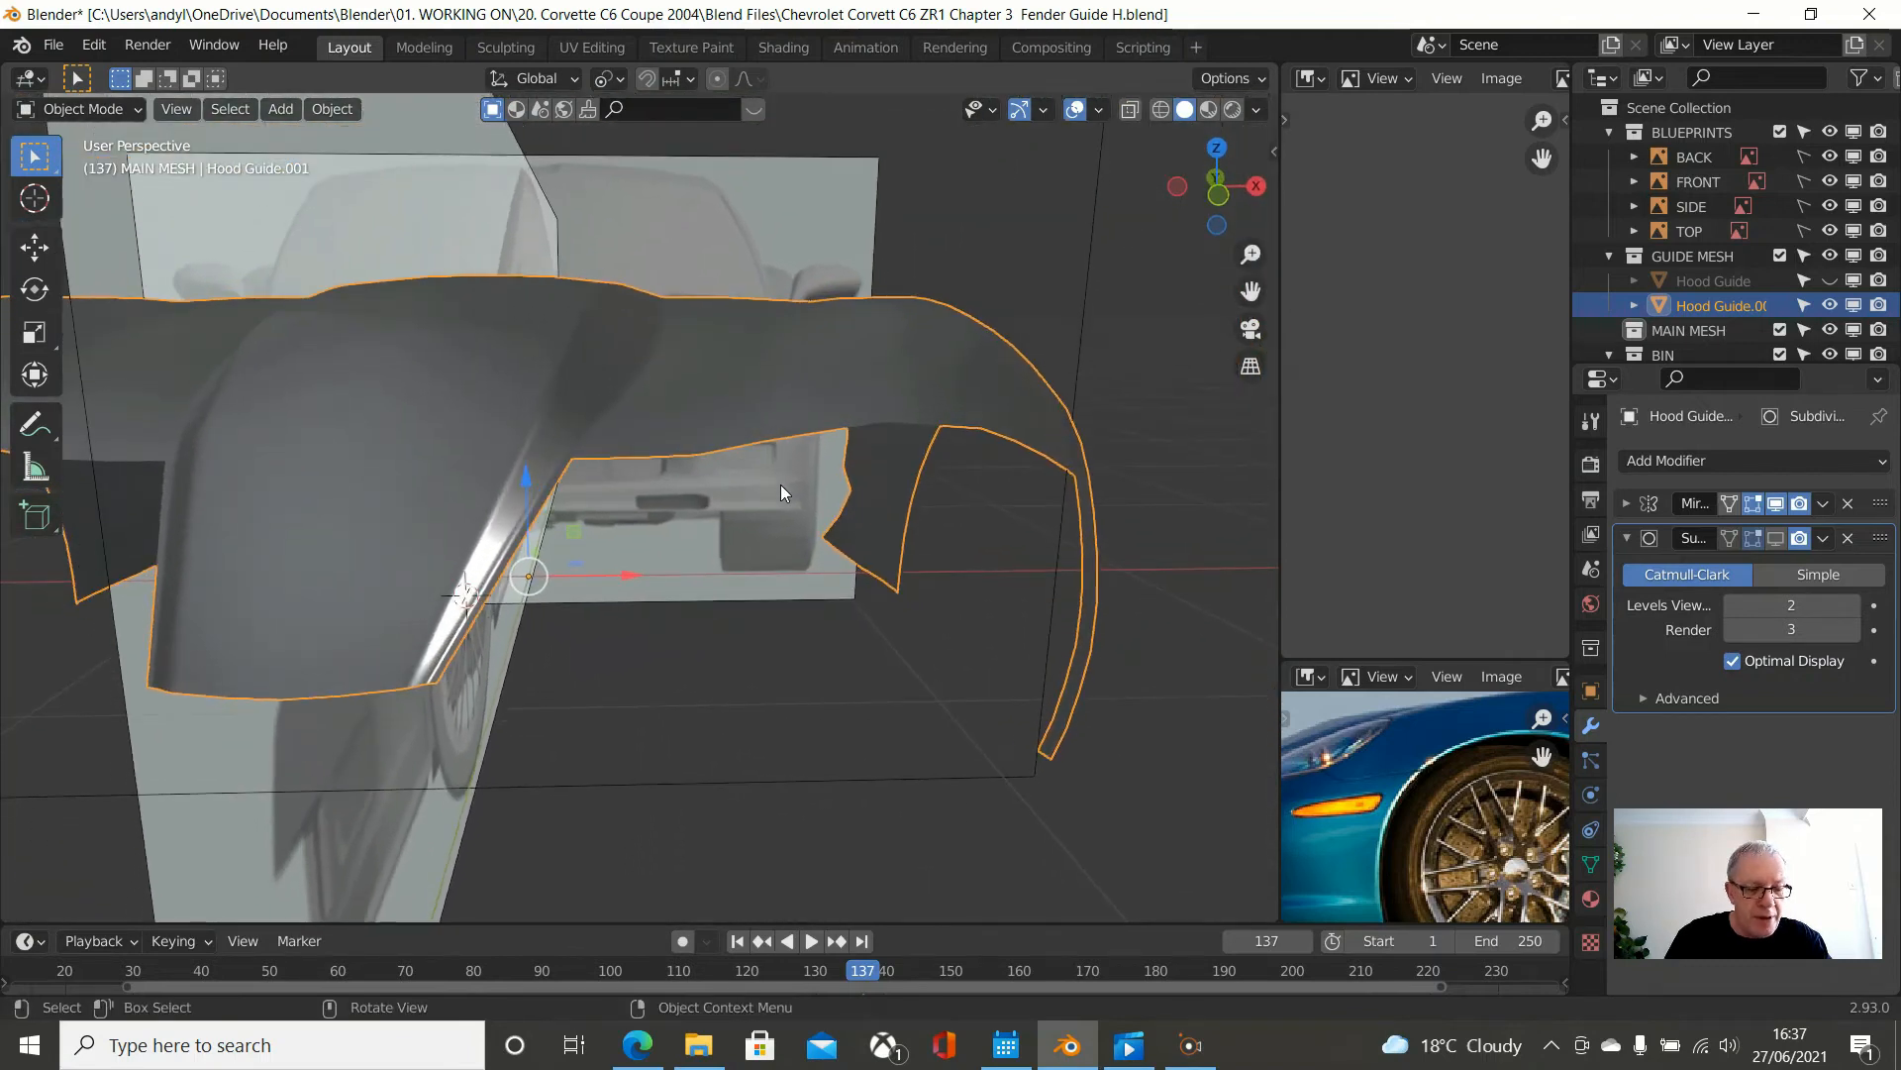
scroll(780, 484, down, 2)
key(KP_3)
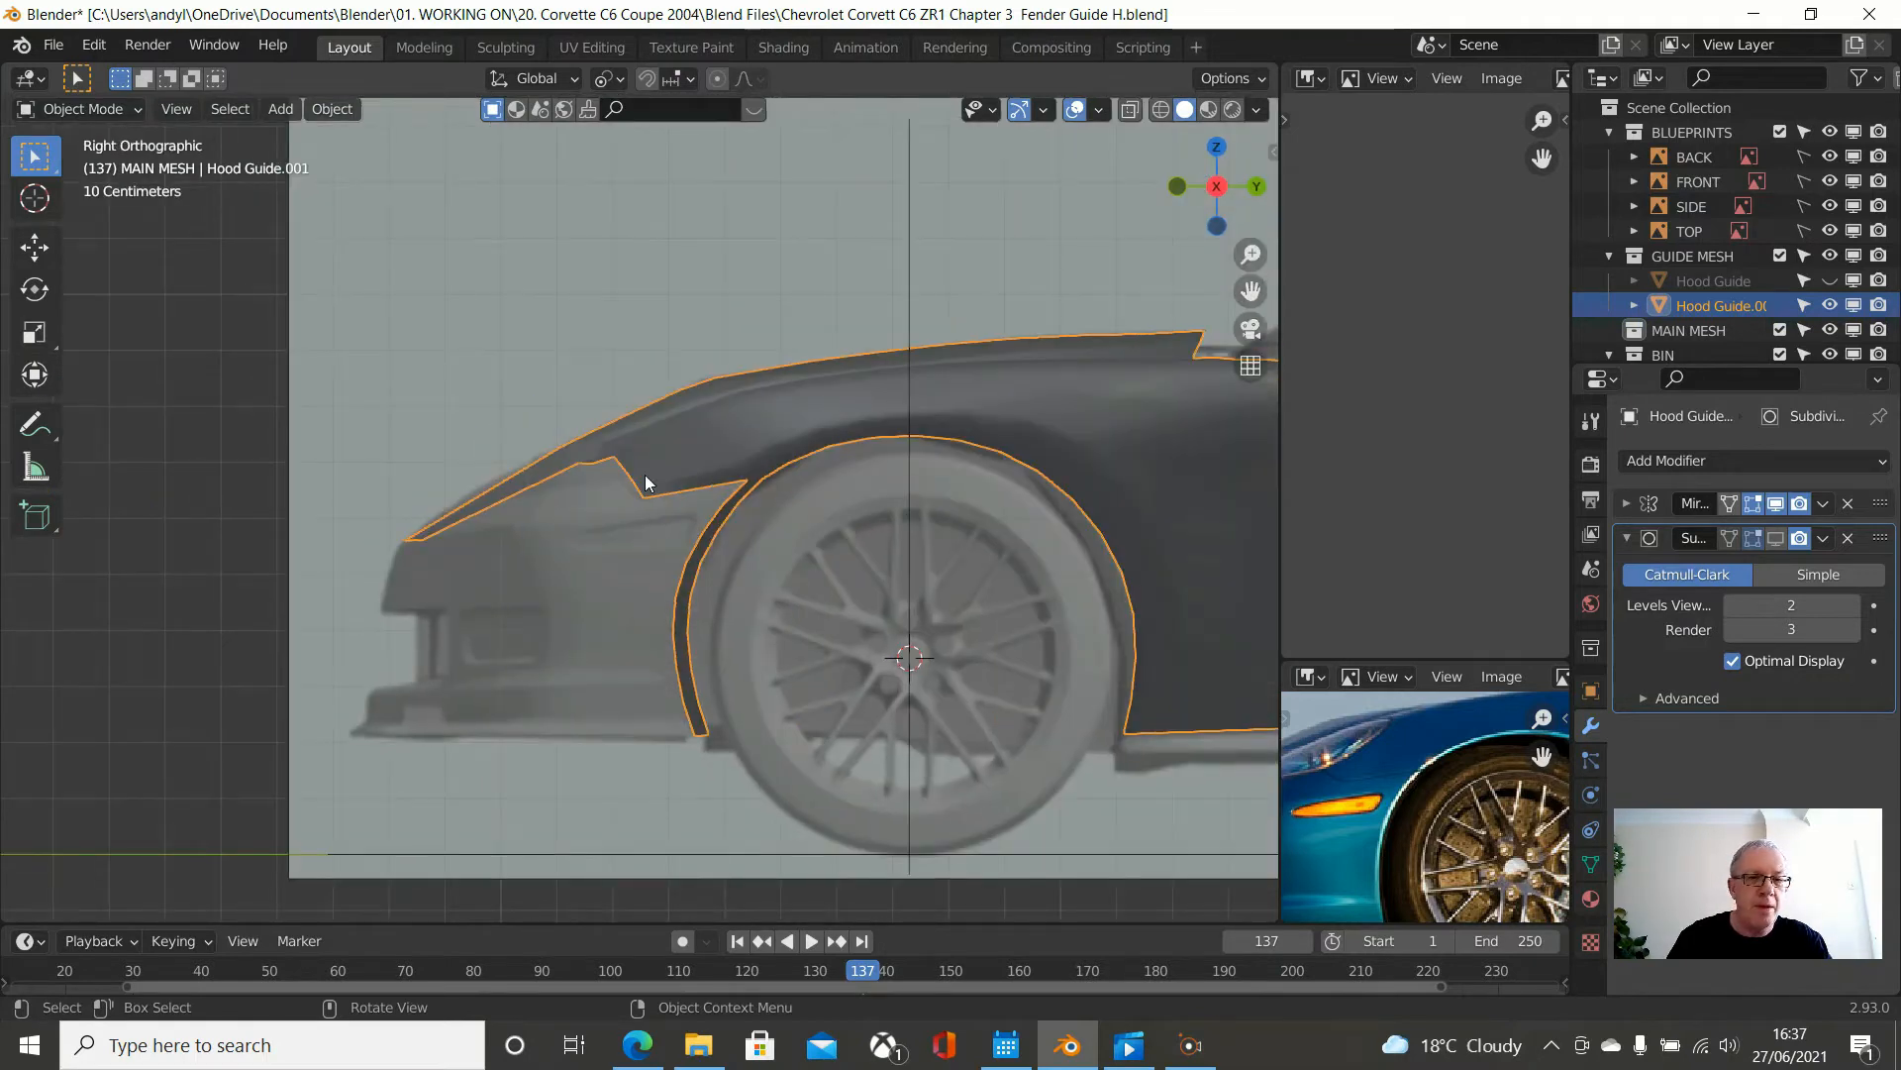
- Add three evenly spaced loop cuts across the nose extension in Edit Mode, without sliding them
key(Tab)
middle_drag(521, 471, 535, 563)
scroll(529, 564, up, 2)
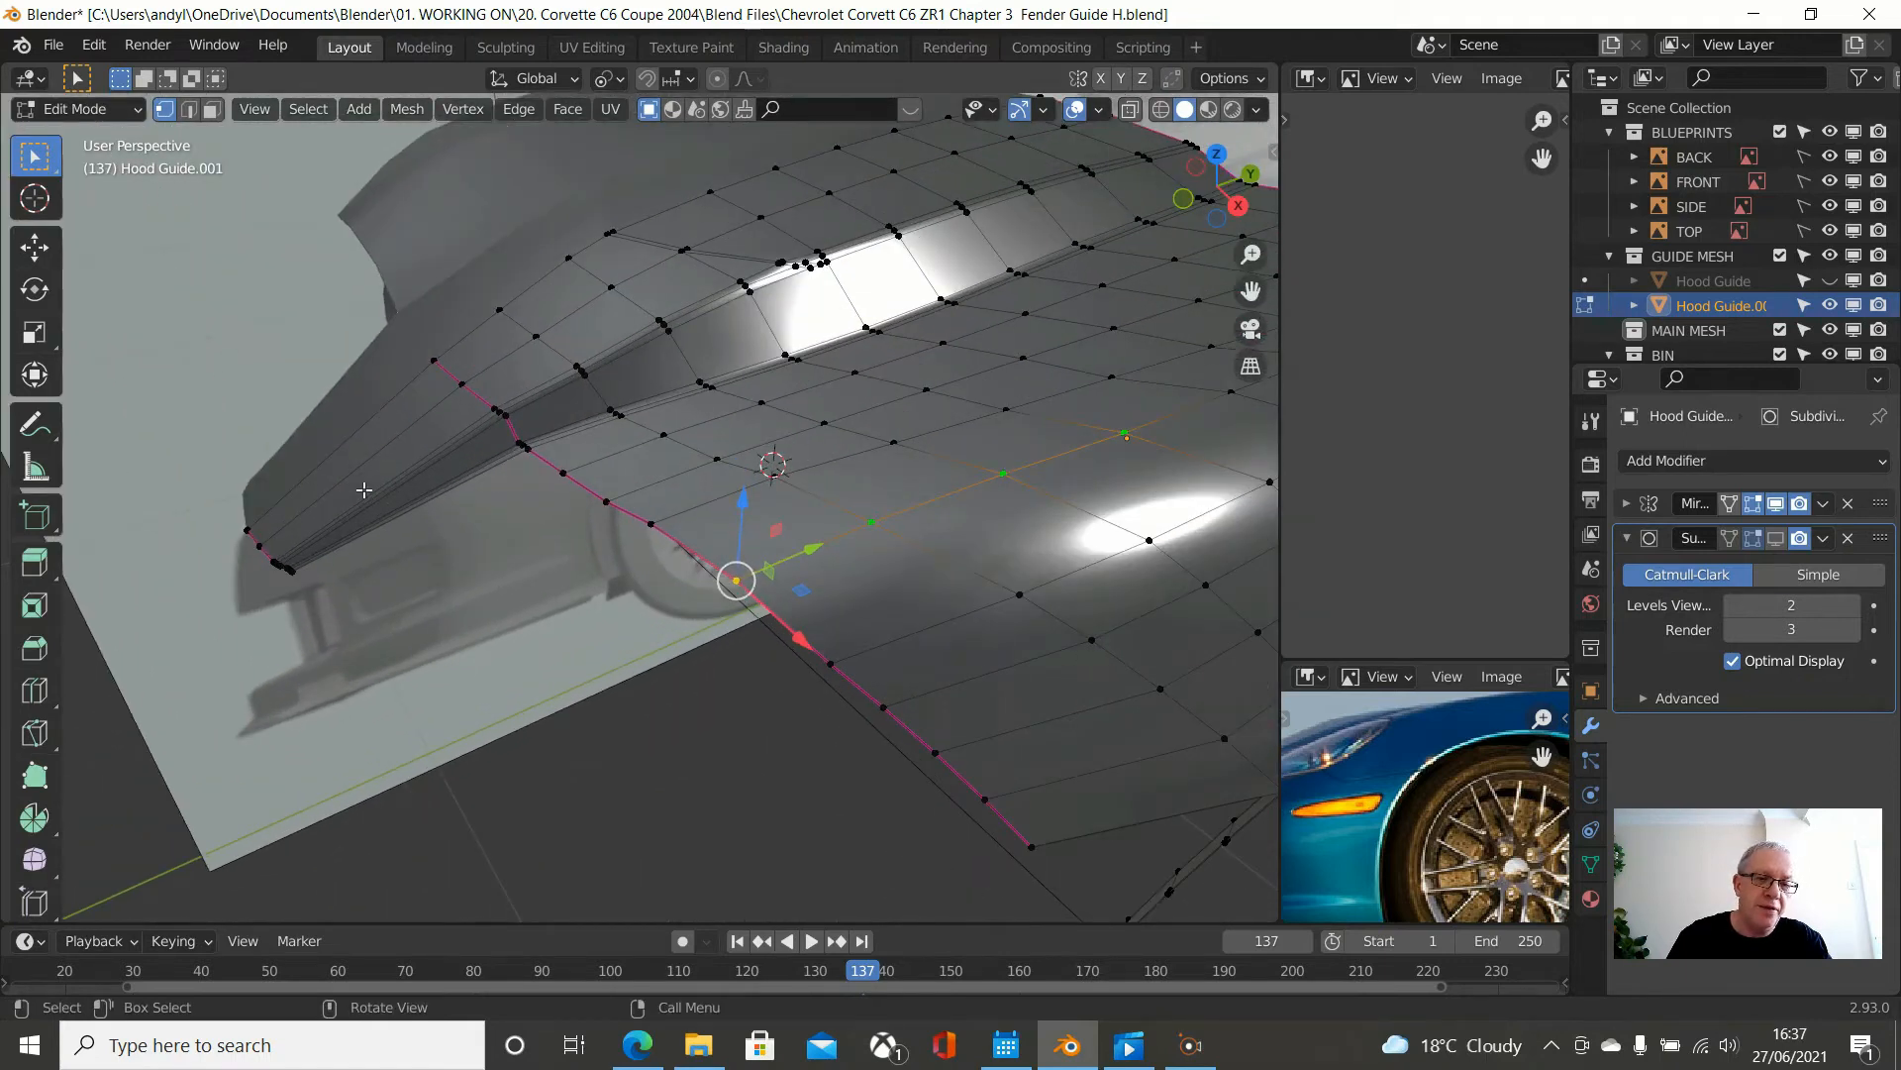
key(ctrl+r)
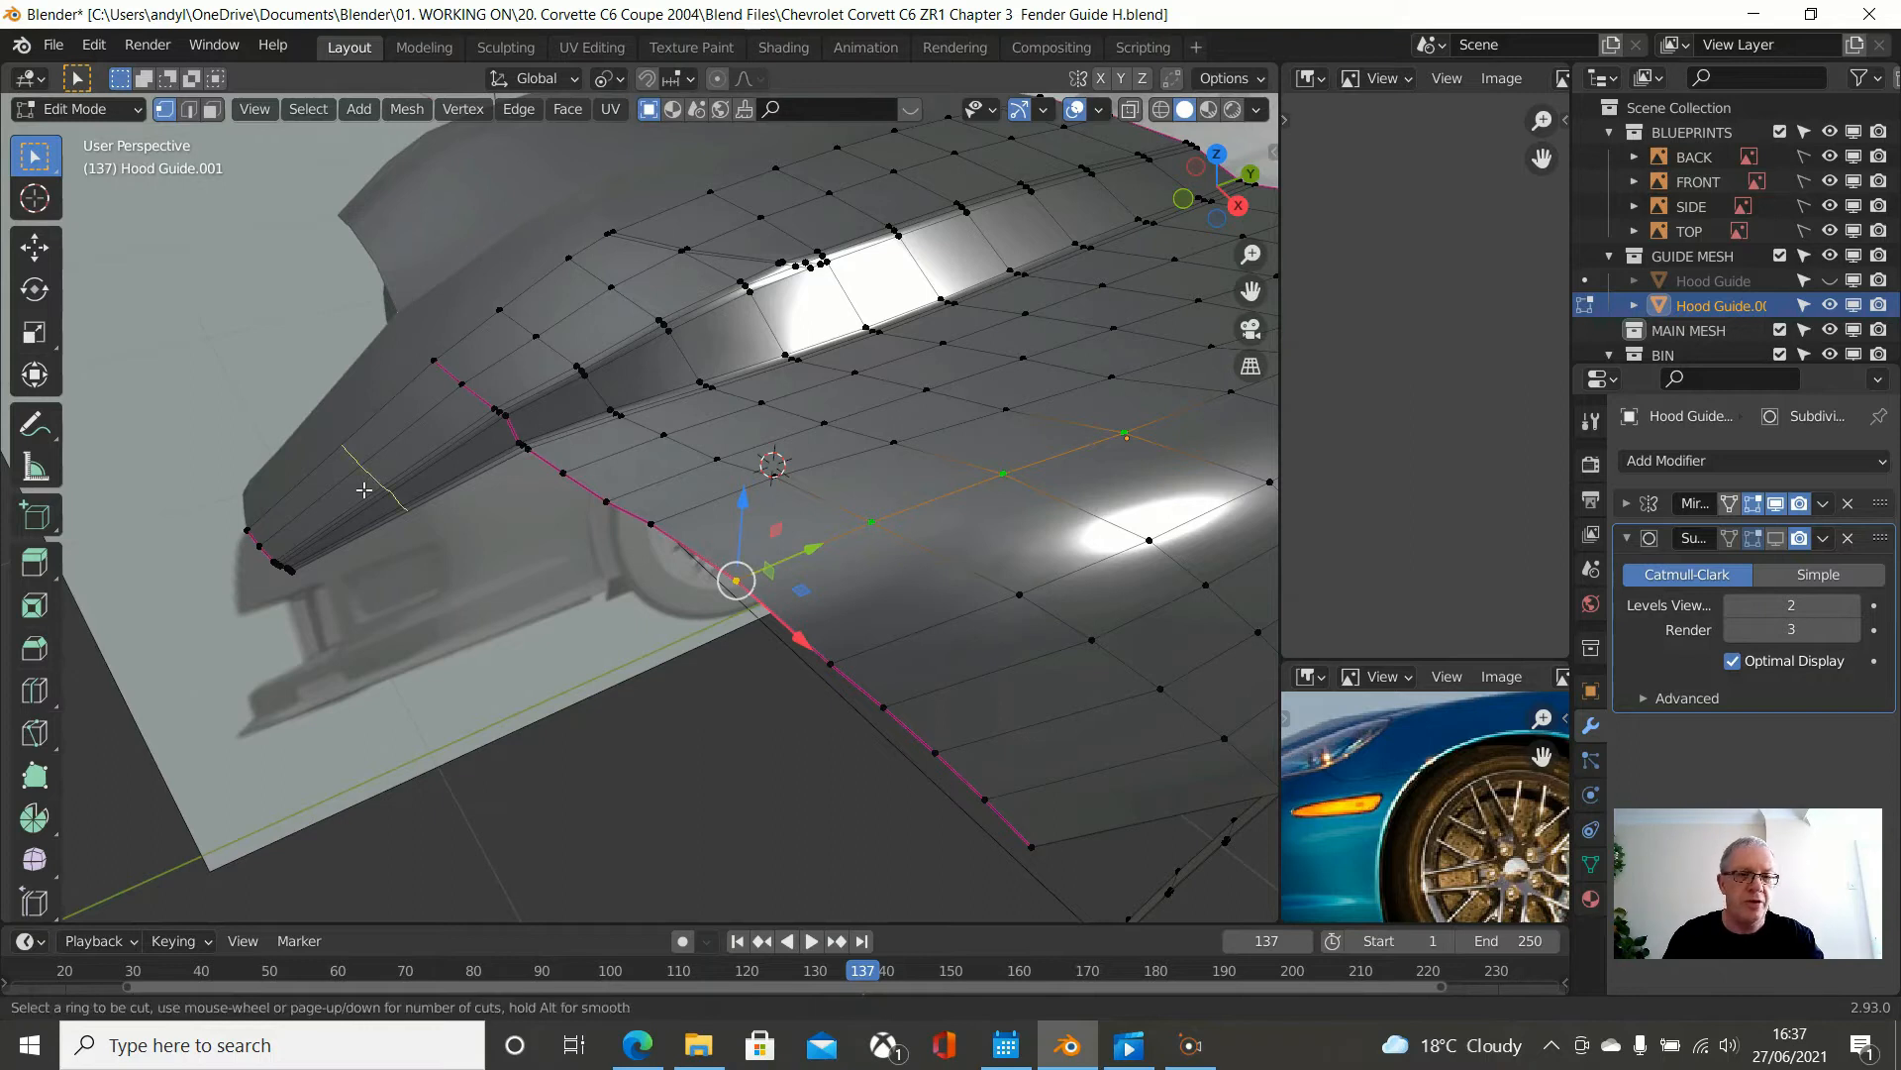
scroll(363, 489, up, 2)
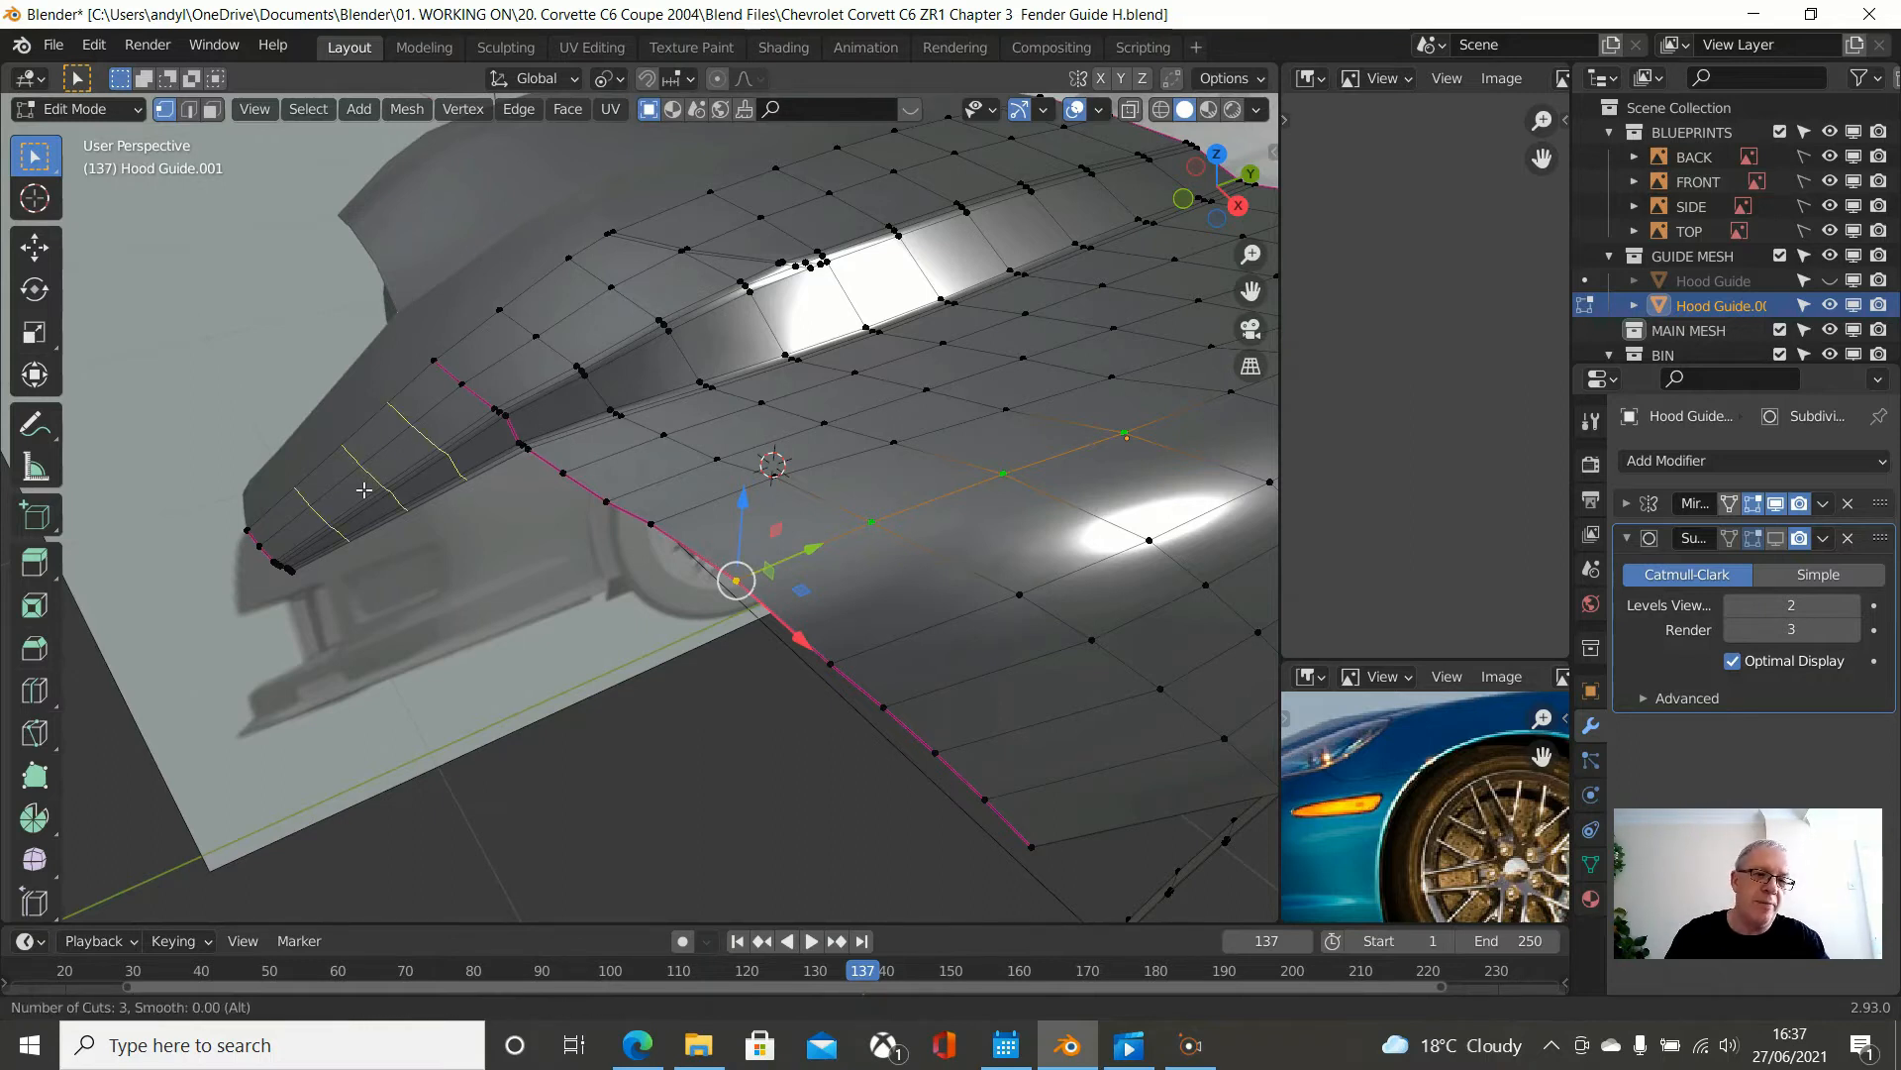
click(363, 489)
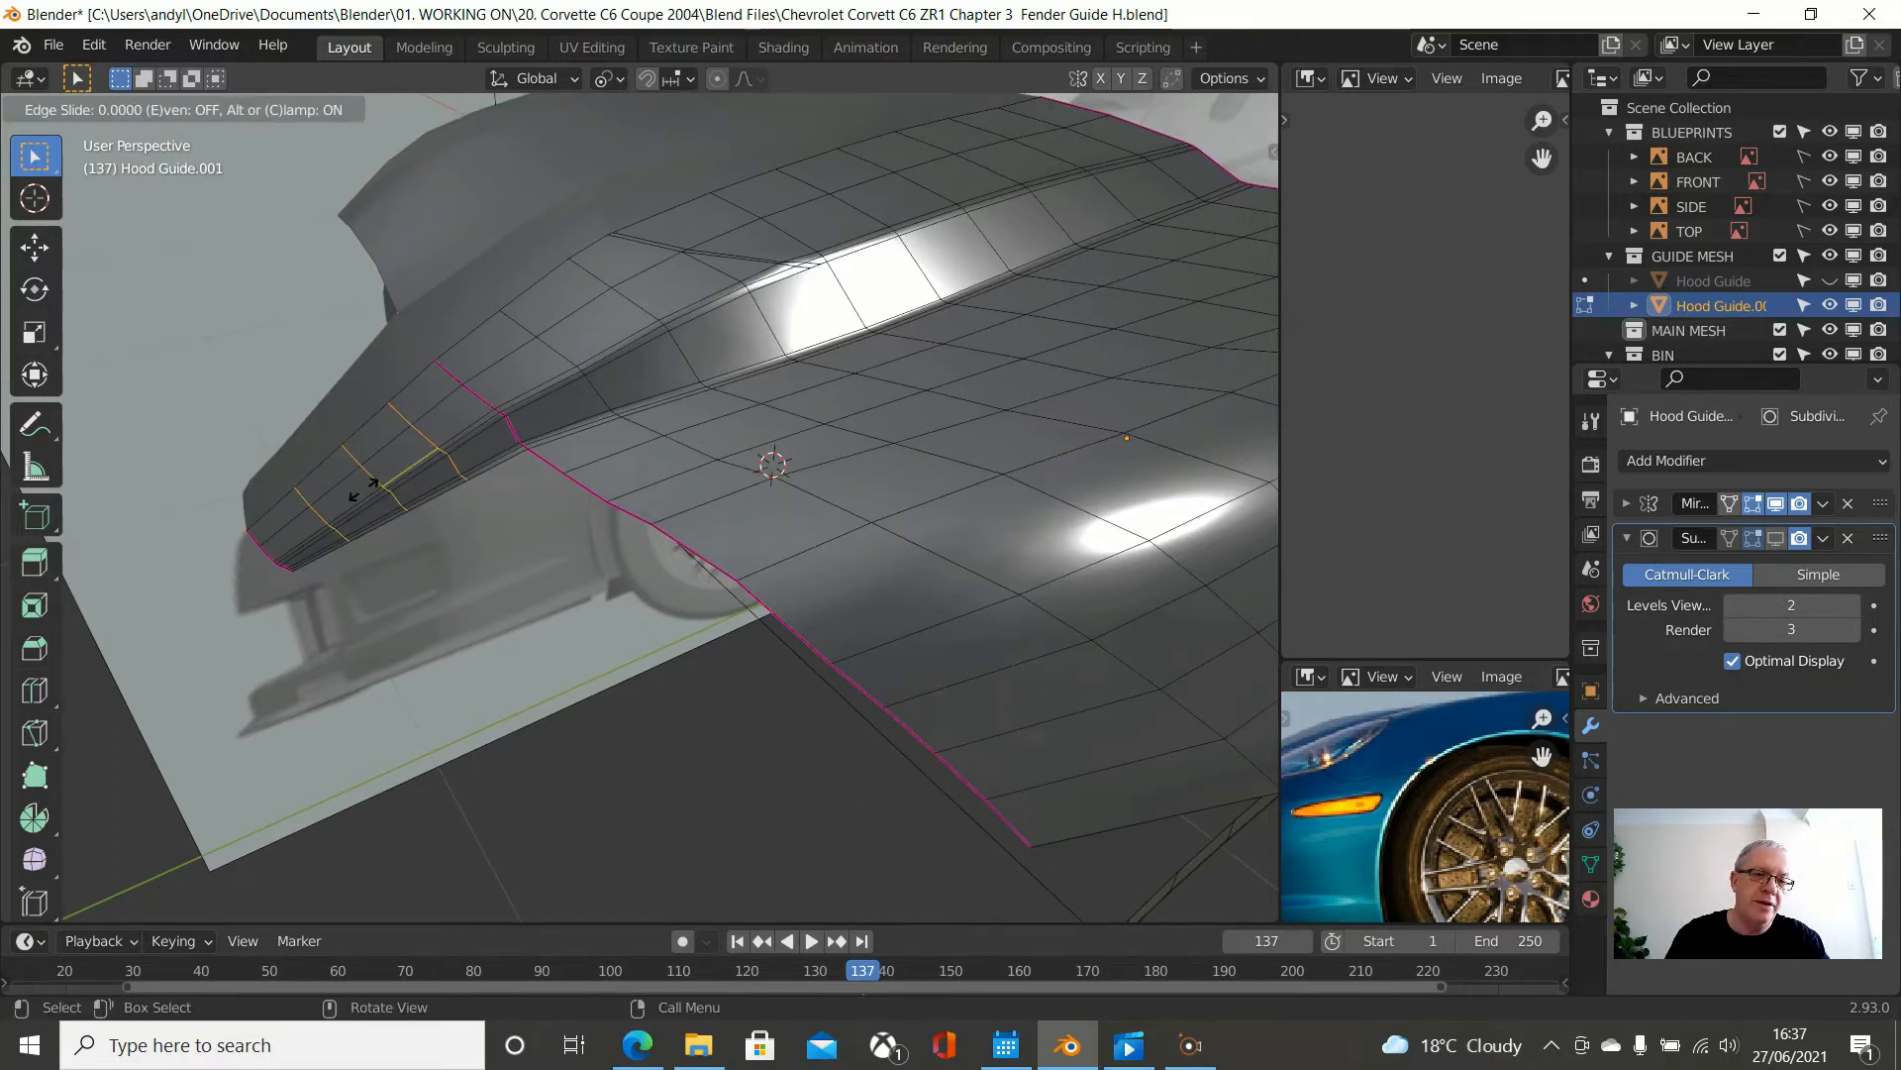
right_click(363, 490)
- Select the rearmost new loop across the nose extension and compare it with the hood outline on the side blueprint
middle_drag(377, 480, 357, 434)
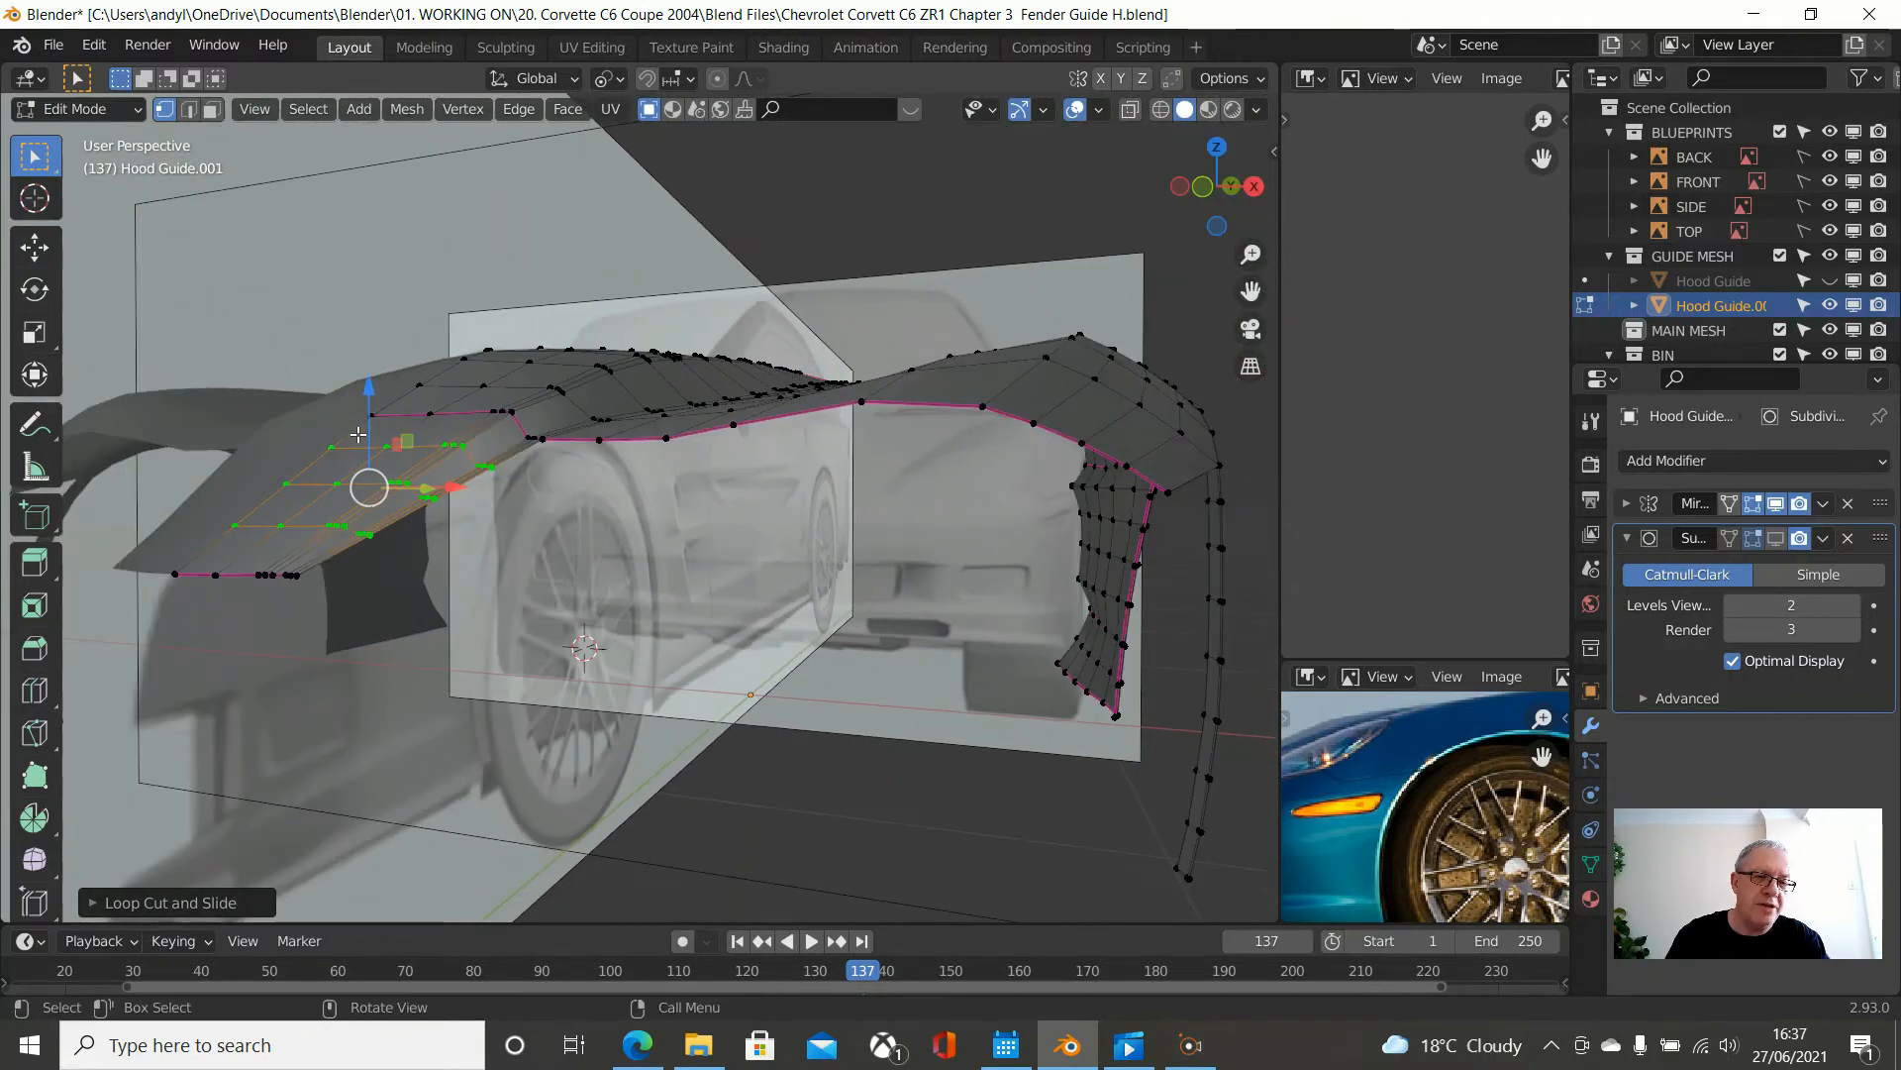
scroll(360, 526, up, 4)
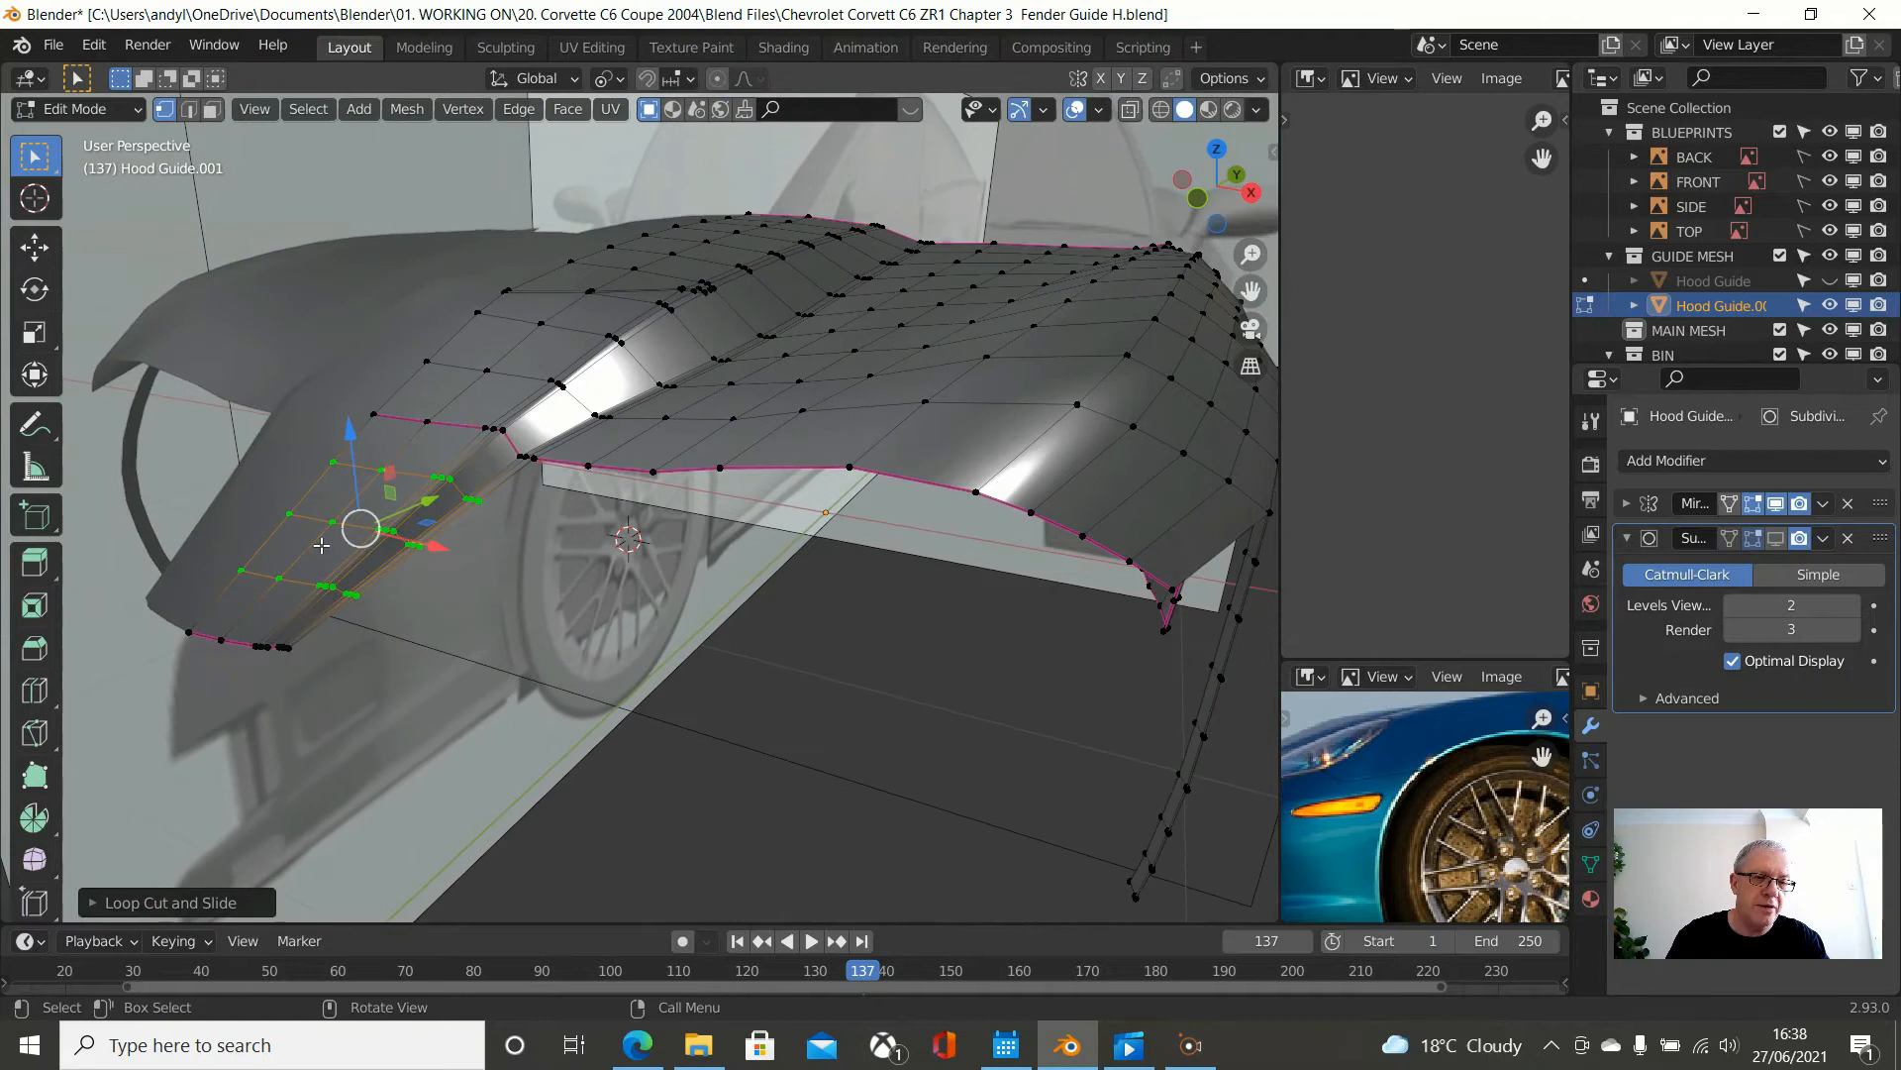
scroll(298, 535, up, 3)
middle_drag(365, 502, 310, 453)
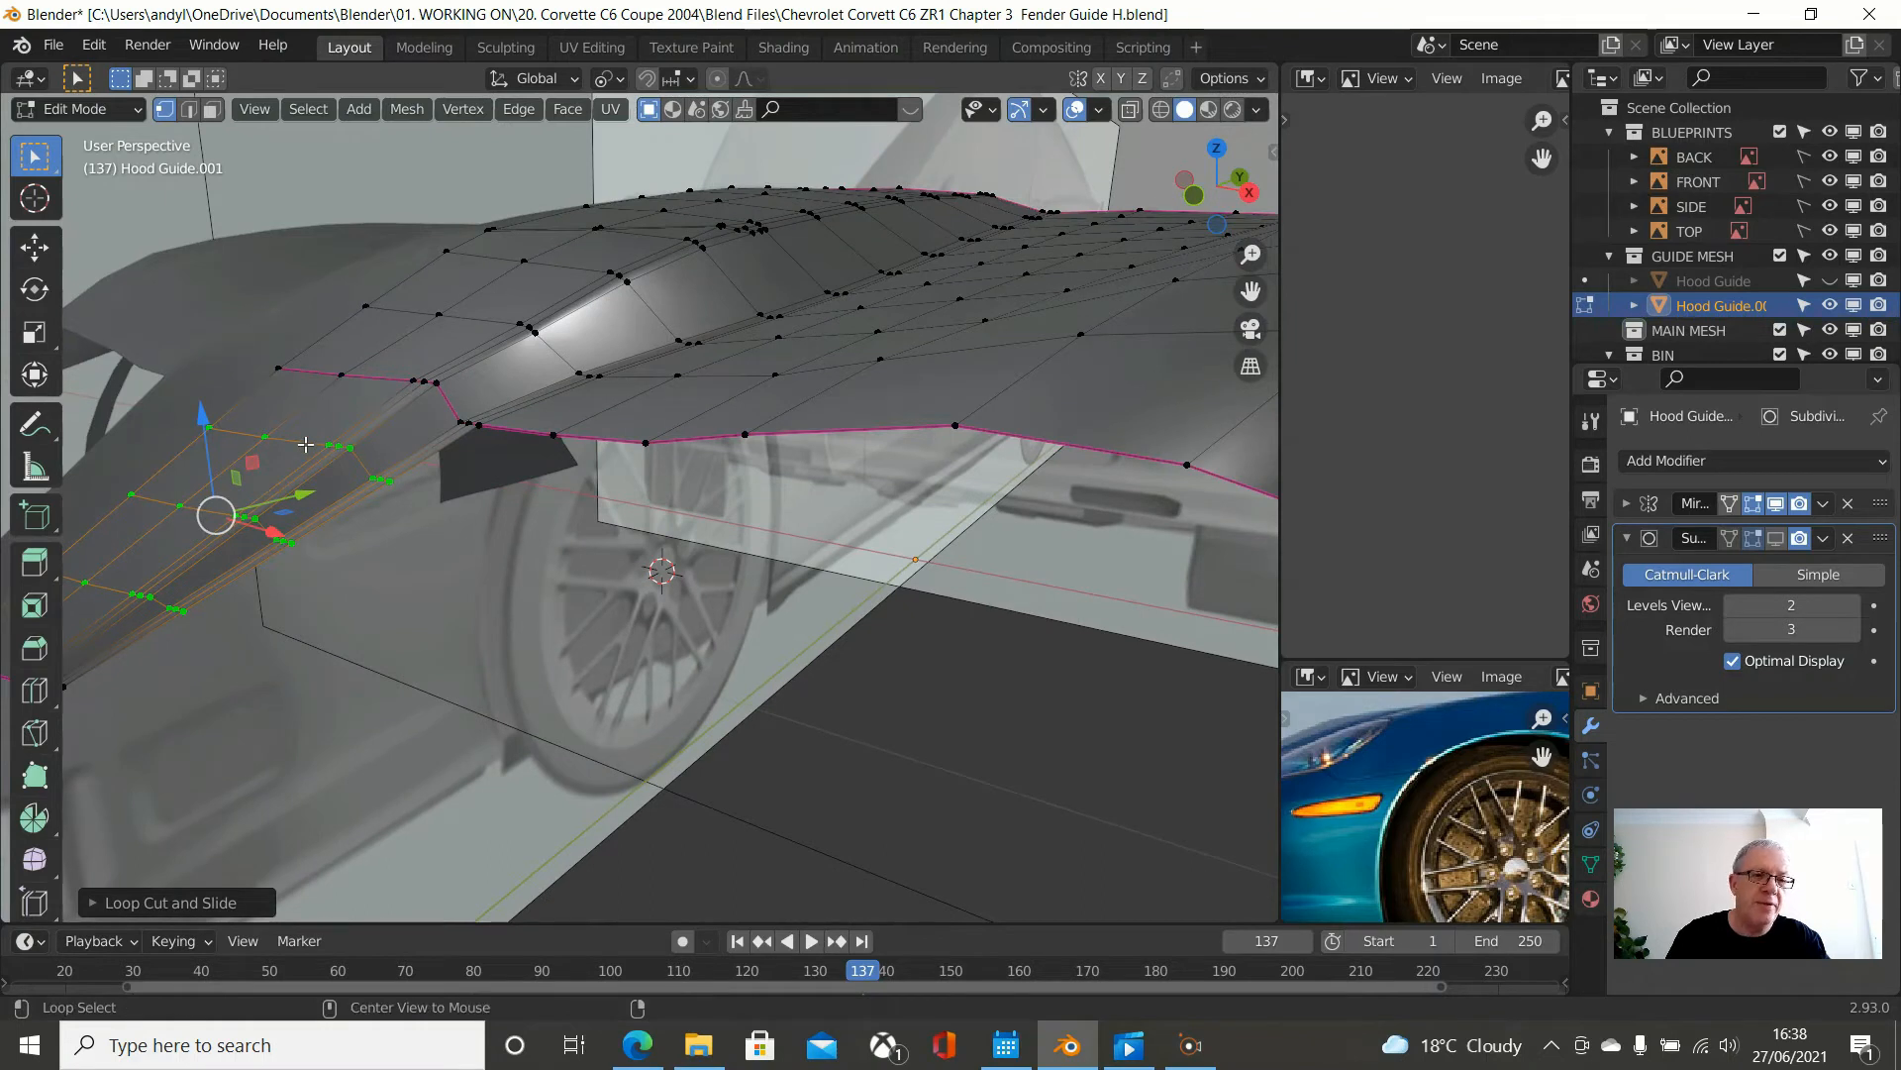
alt+click(305, 445)
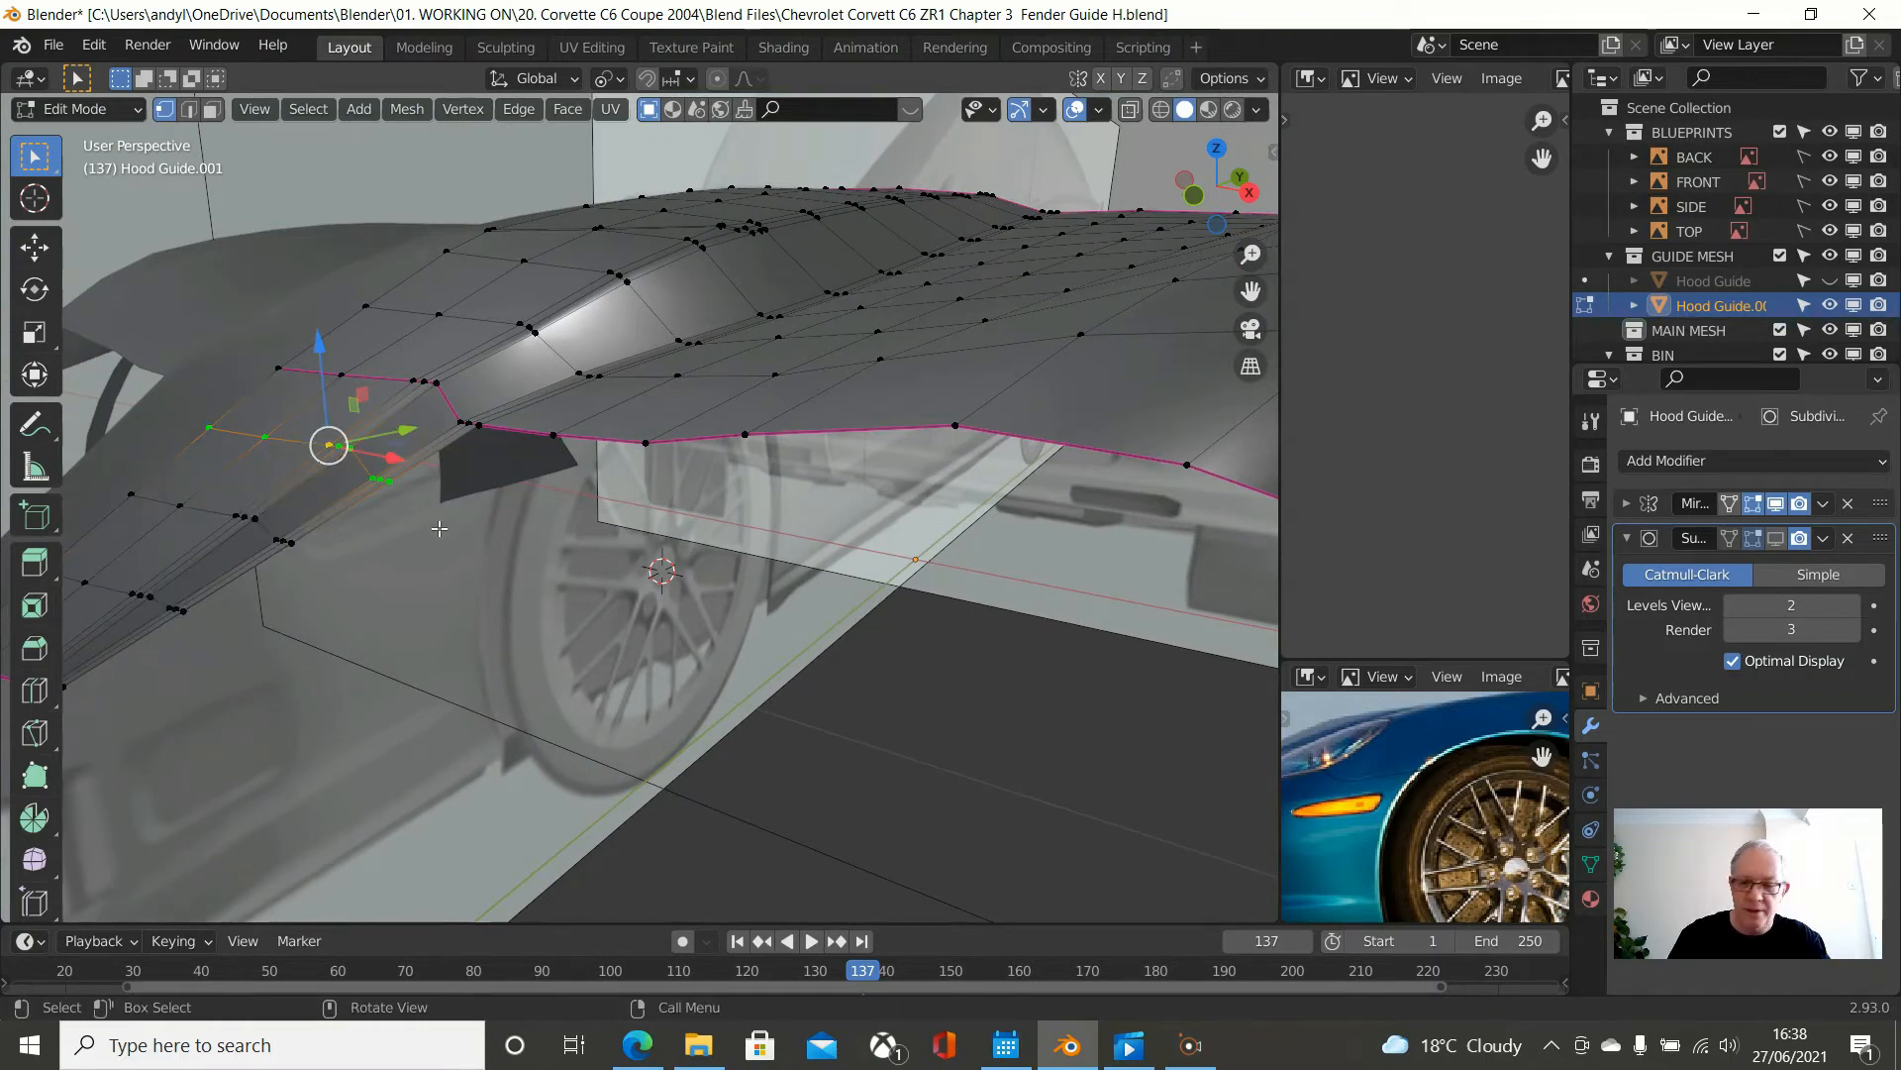
key(KP_3)
scroll(433, 526, up, 2)
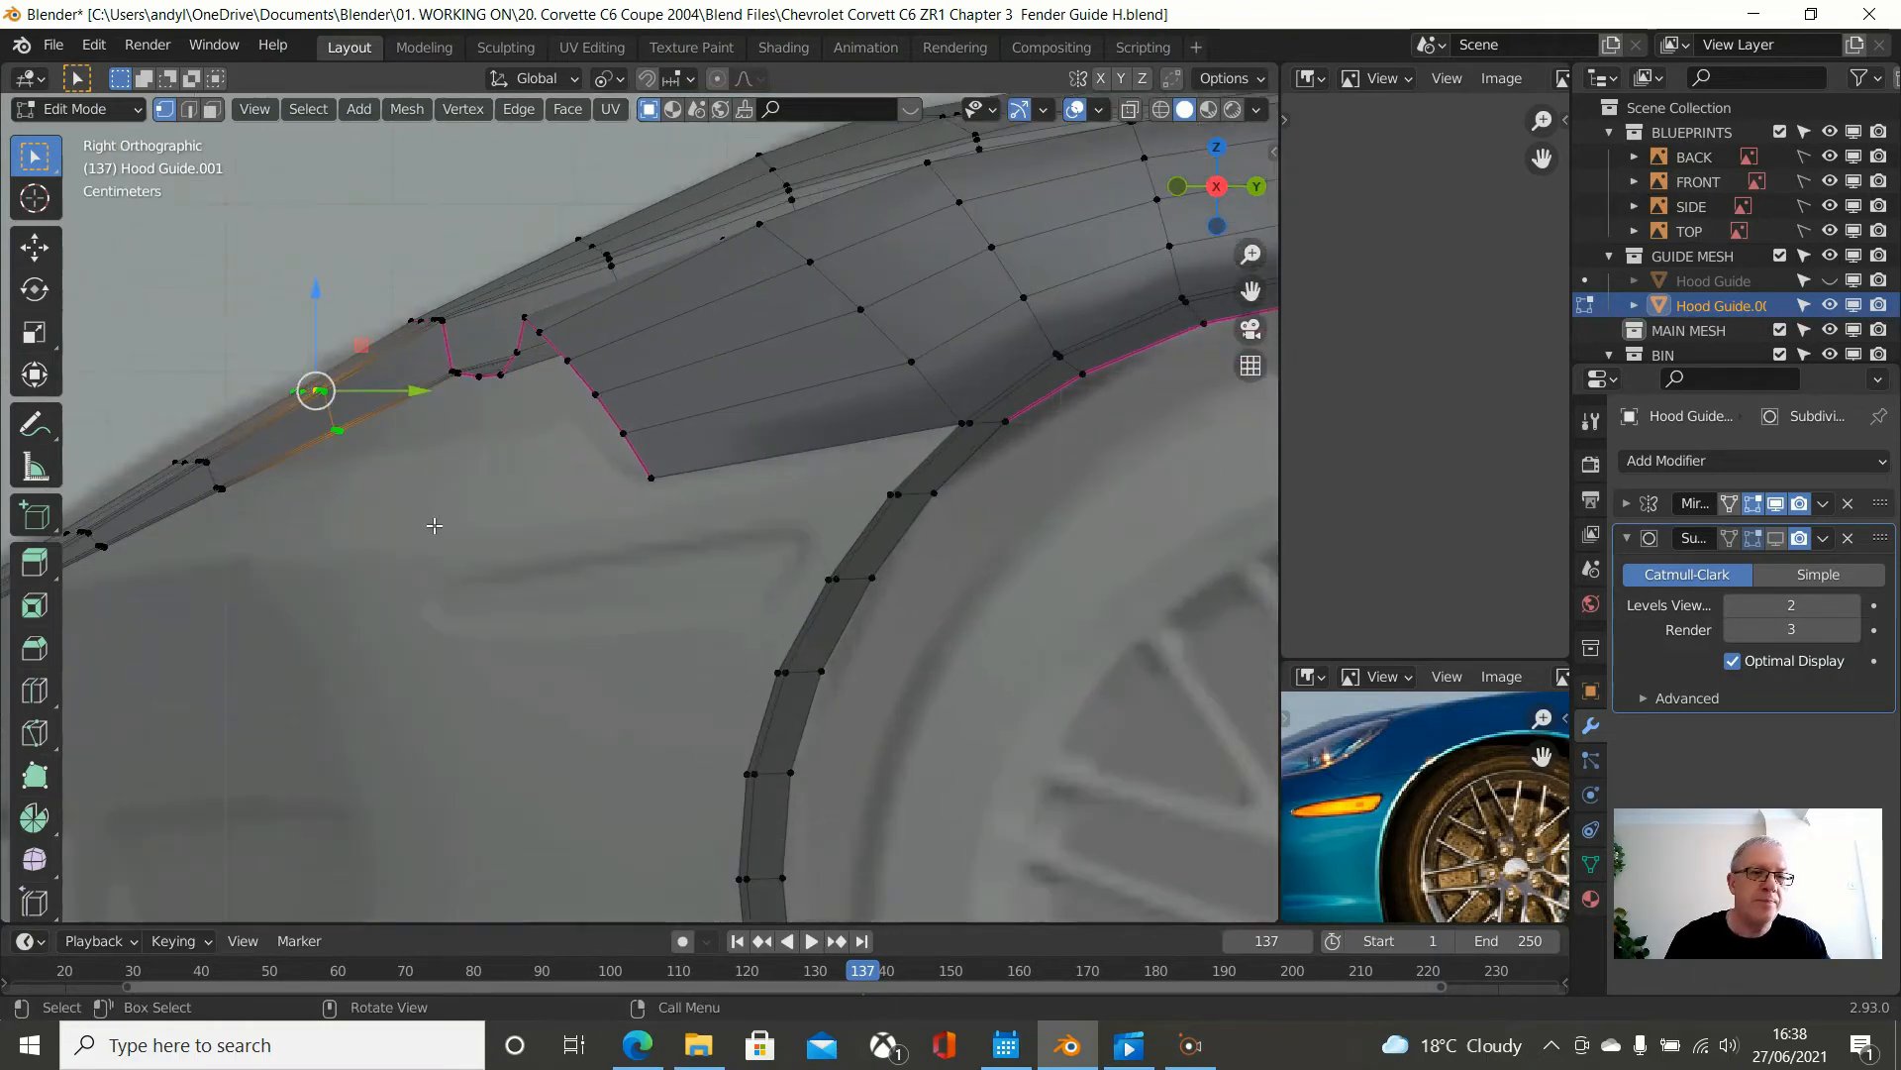
scroll(544, 549, up, 2)
scroll(544, 548, up, 2)
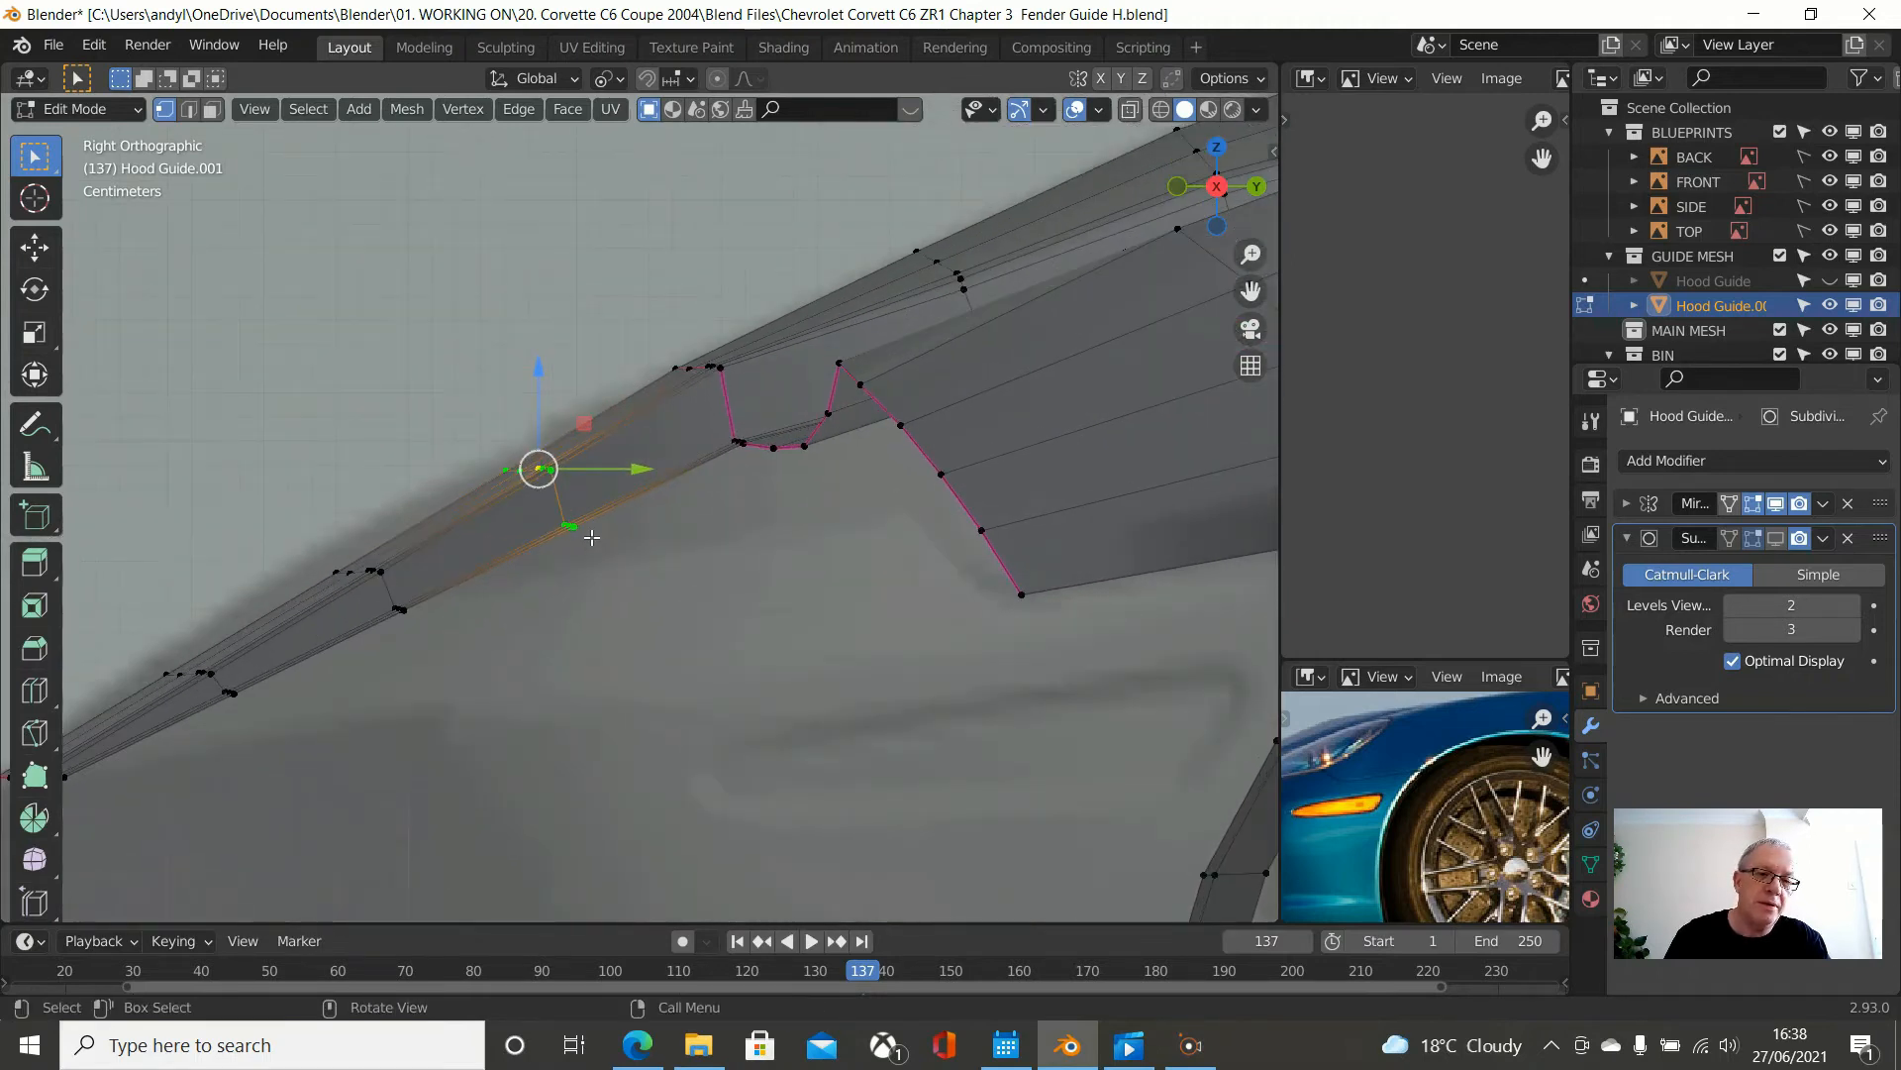
middle_drag(591, 537, 750, 593)
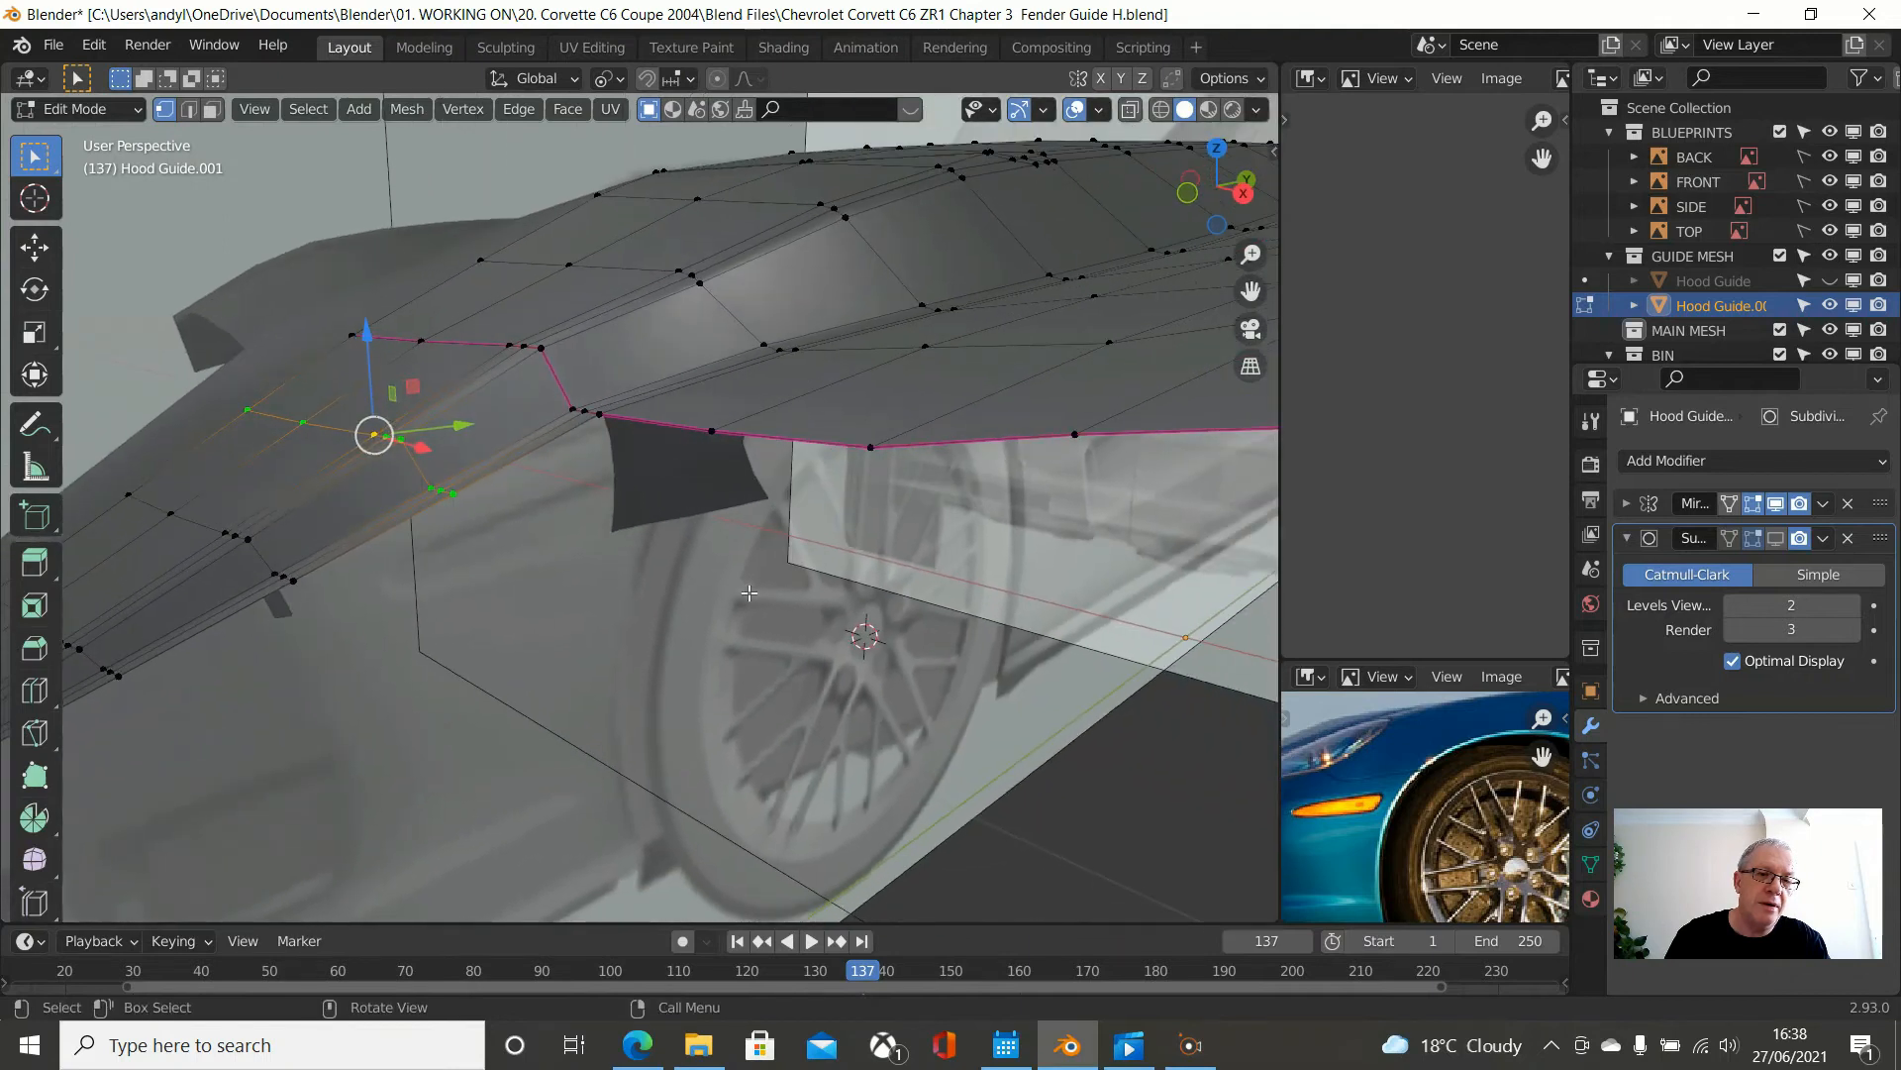
- Make the loop's outer lower vertex active, set the pivot to Active Element, and scale the loop along Z by about 1.25
shift+click(473, 504)
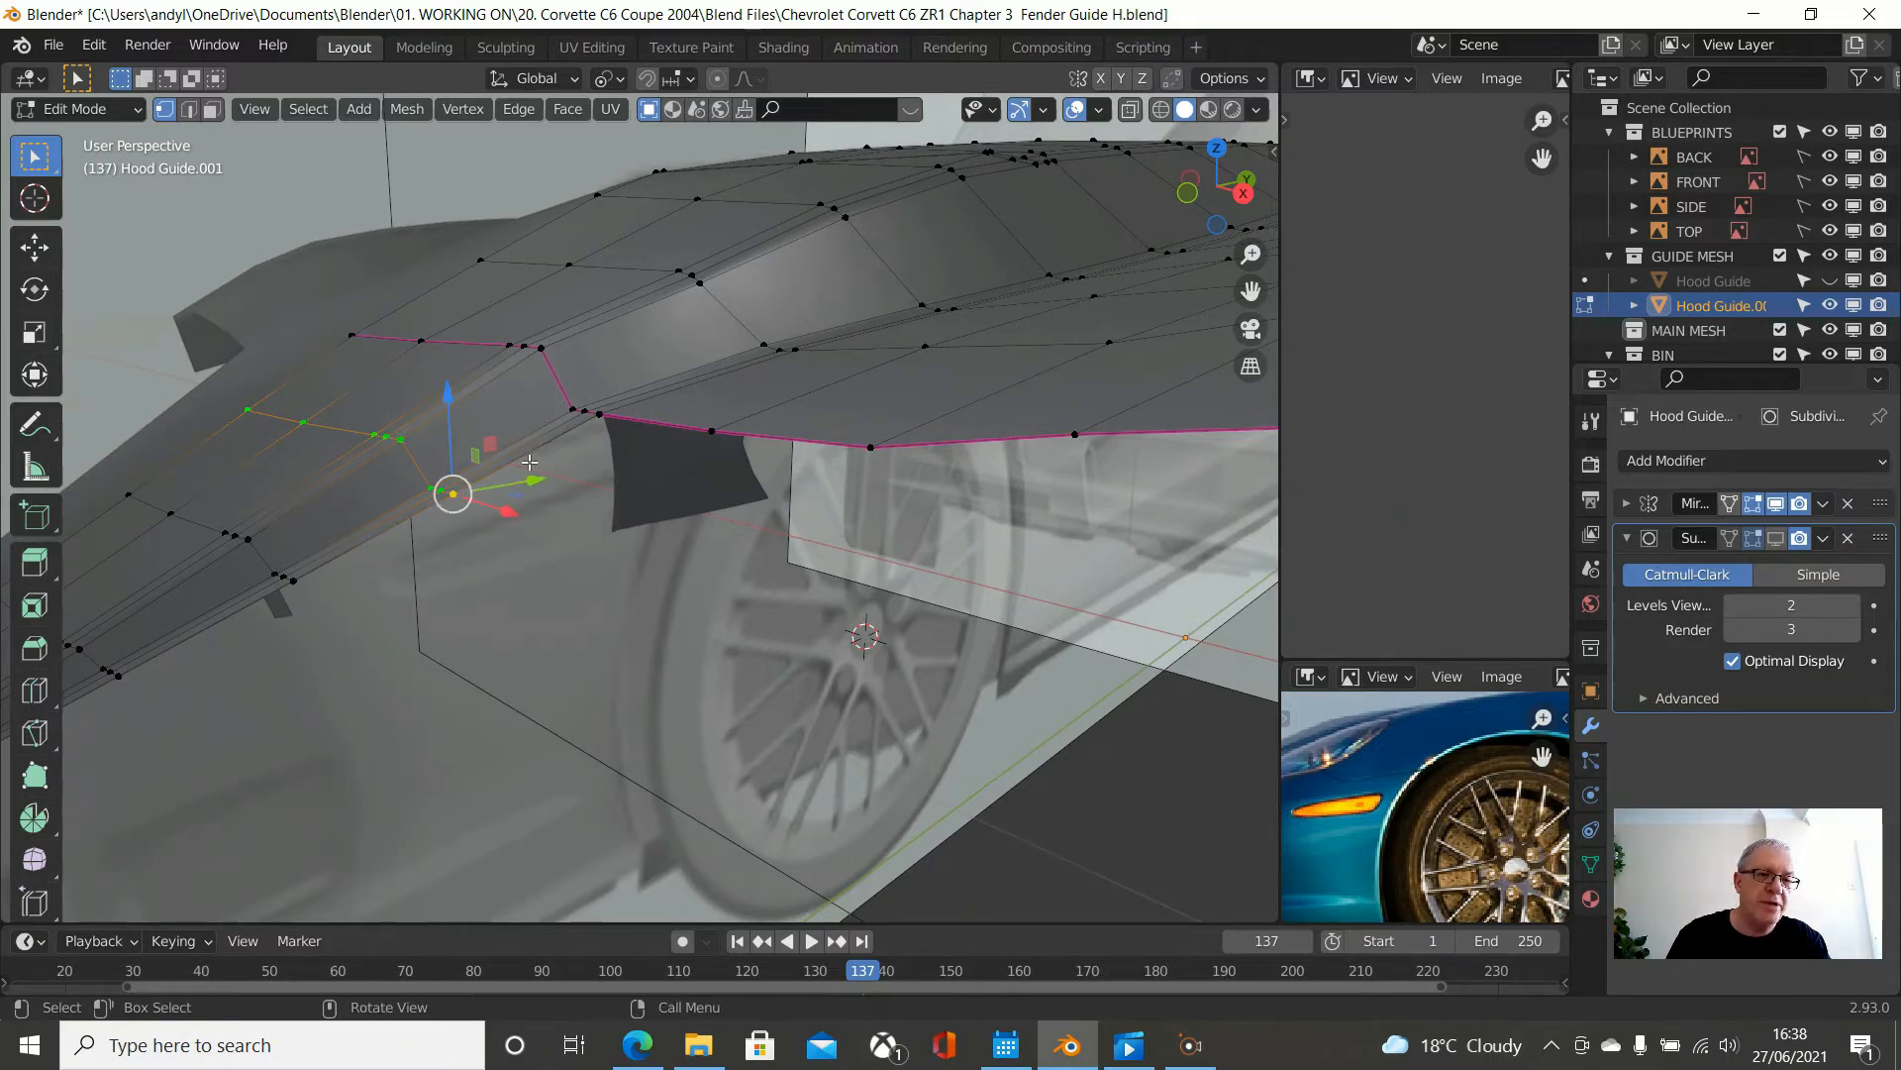
click(610, 78)
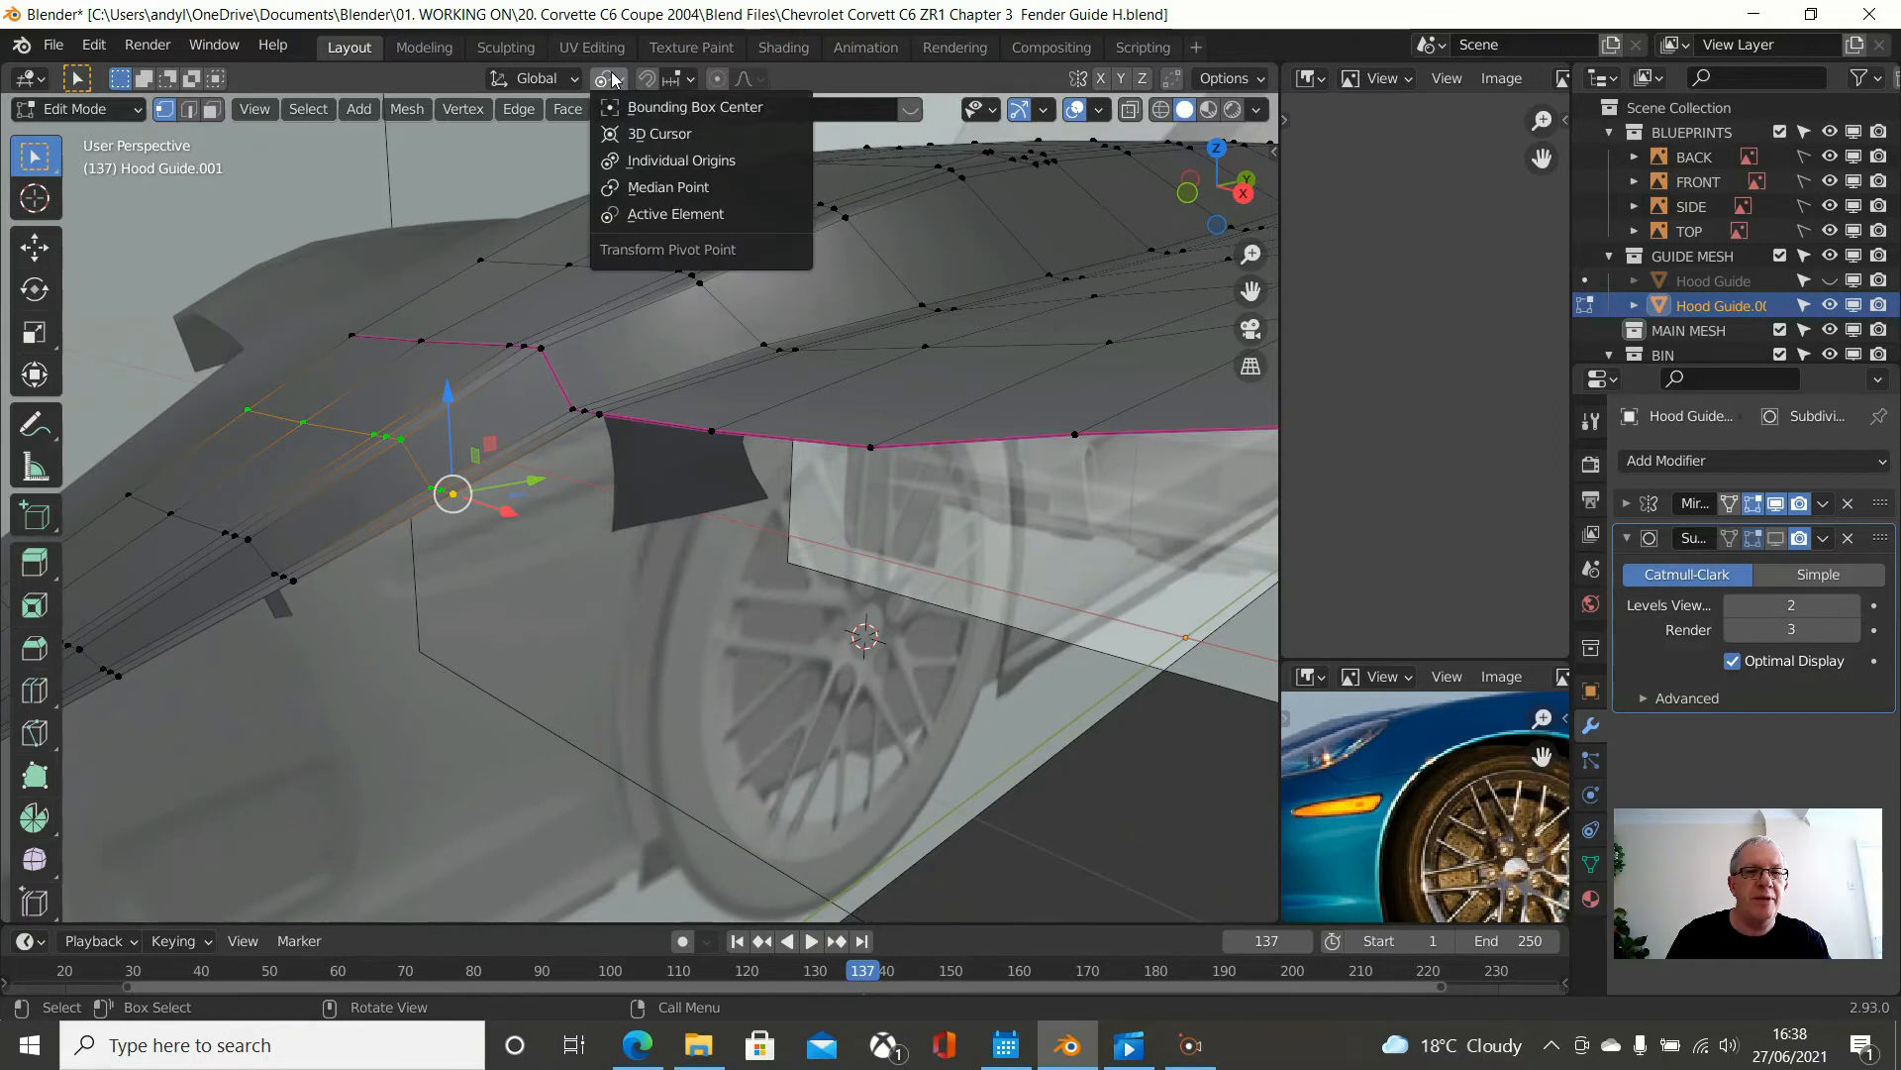
click(639, 214)
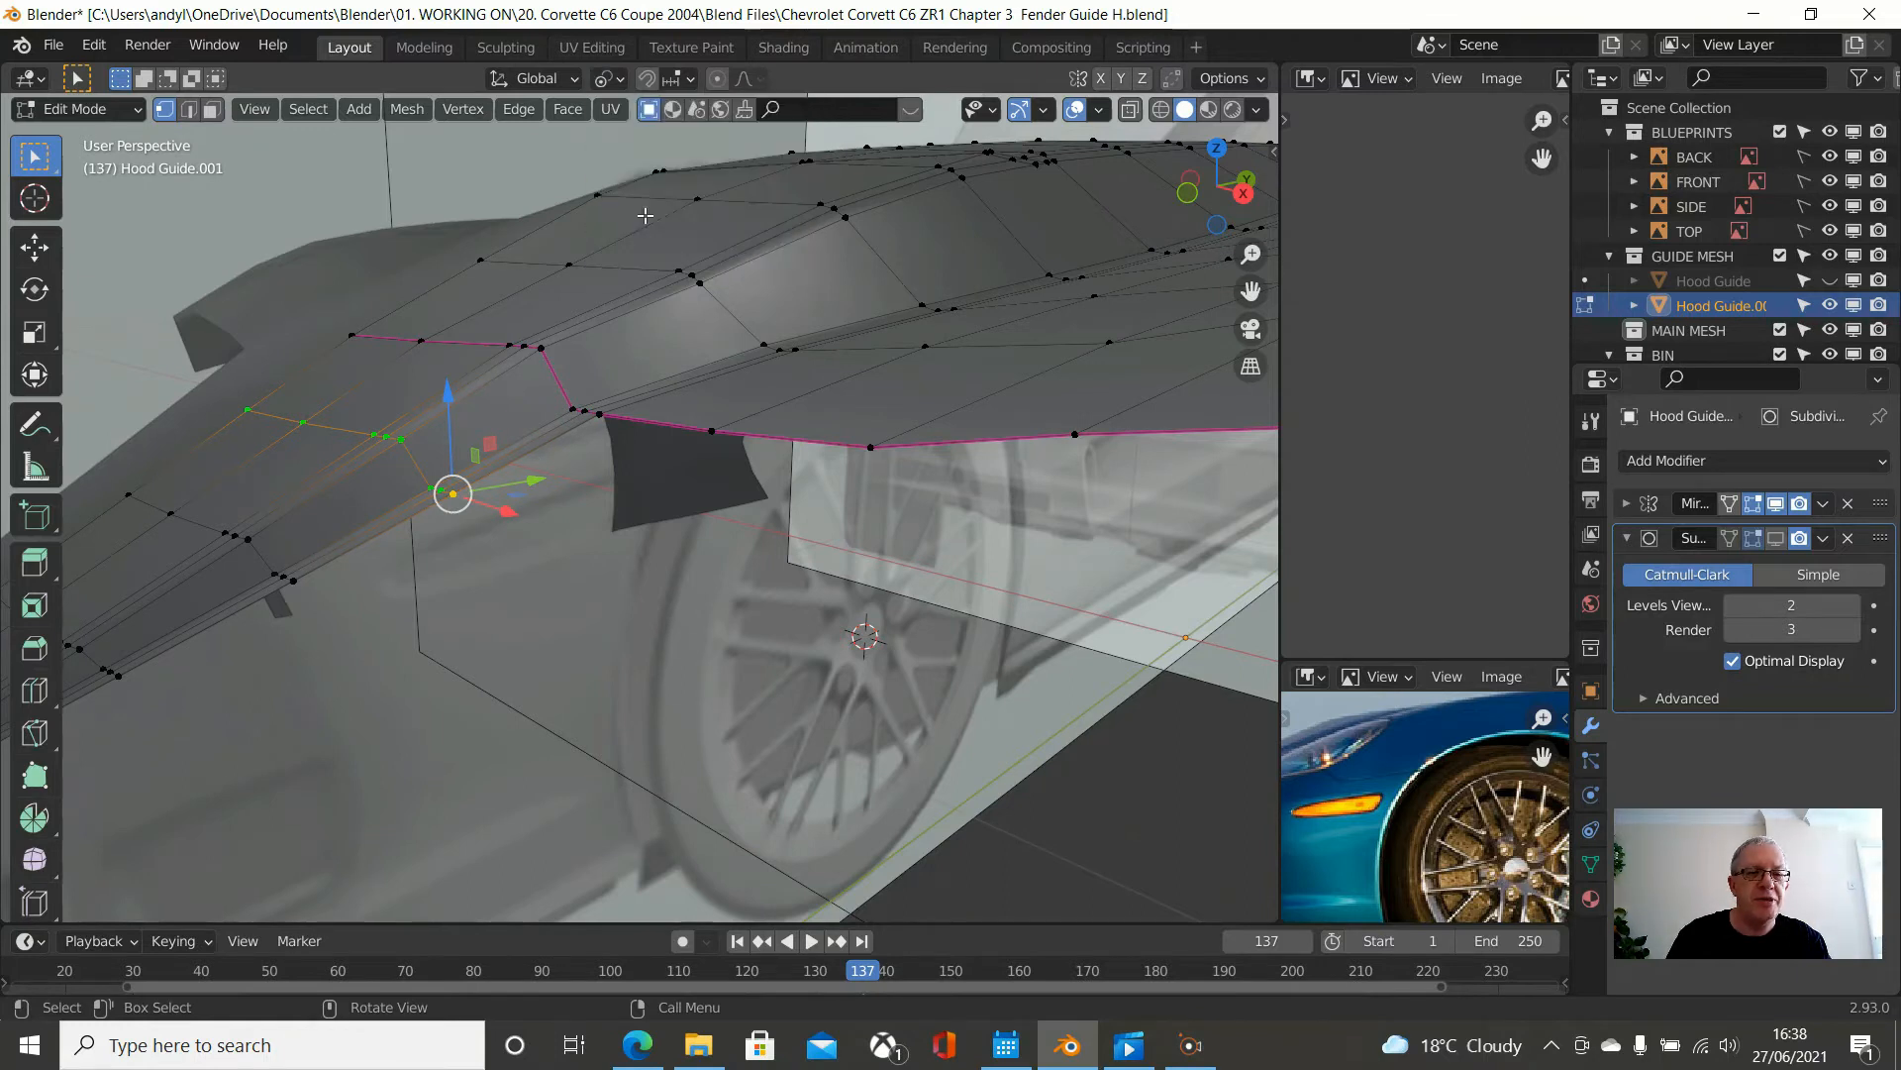
key(KP_3)
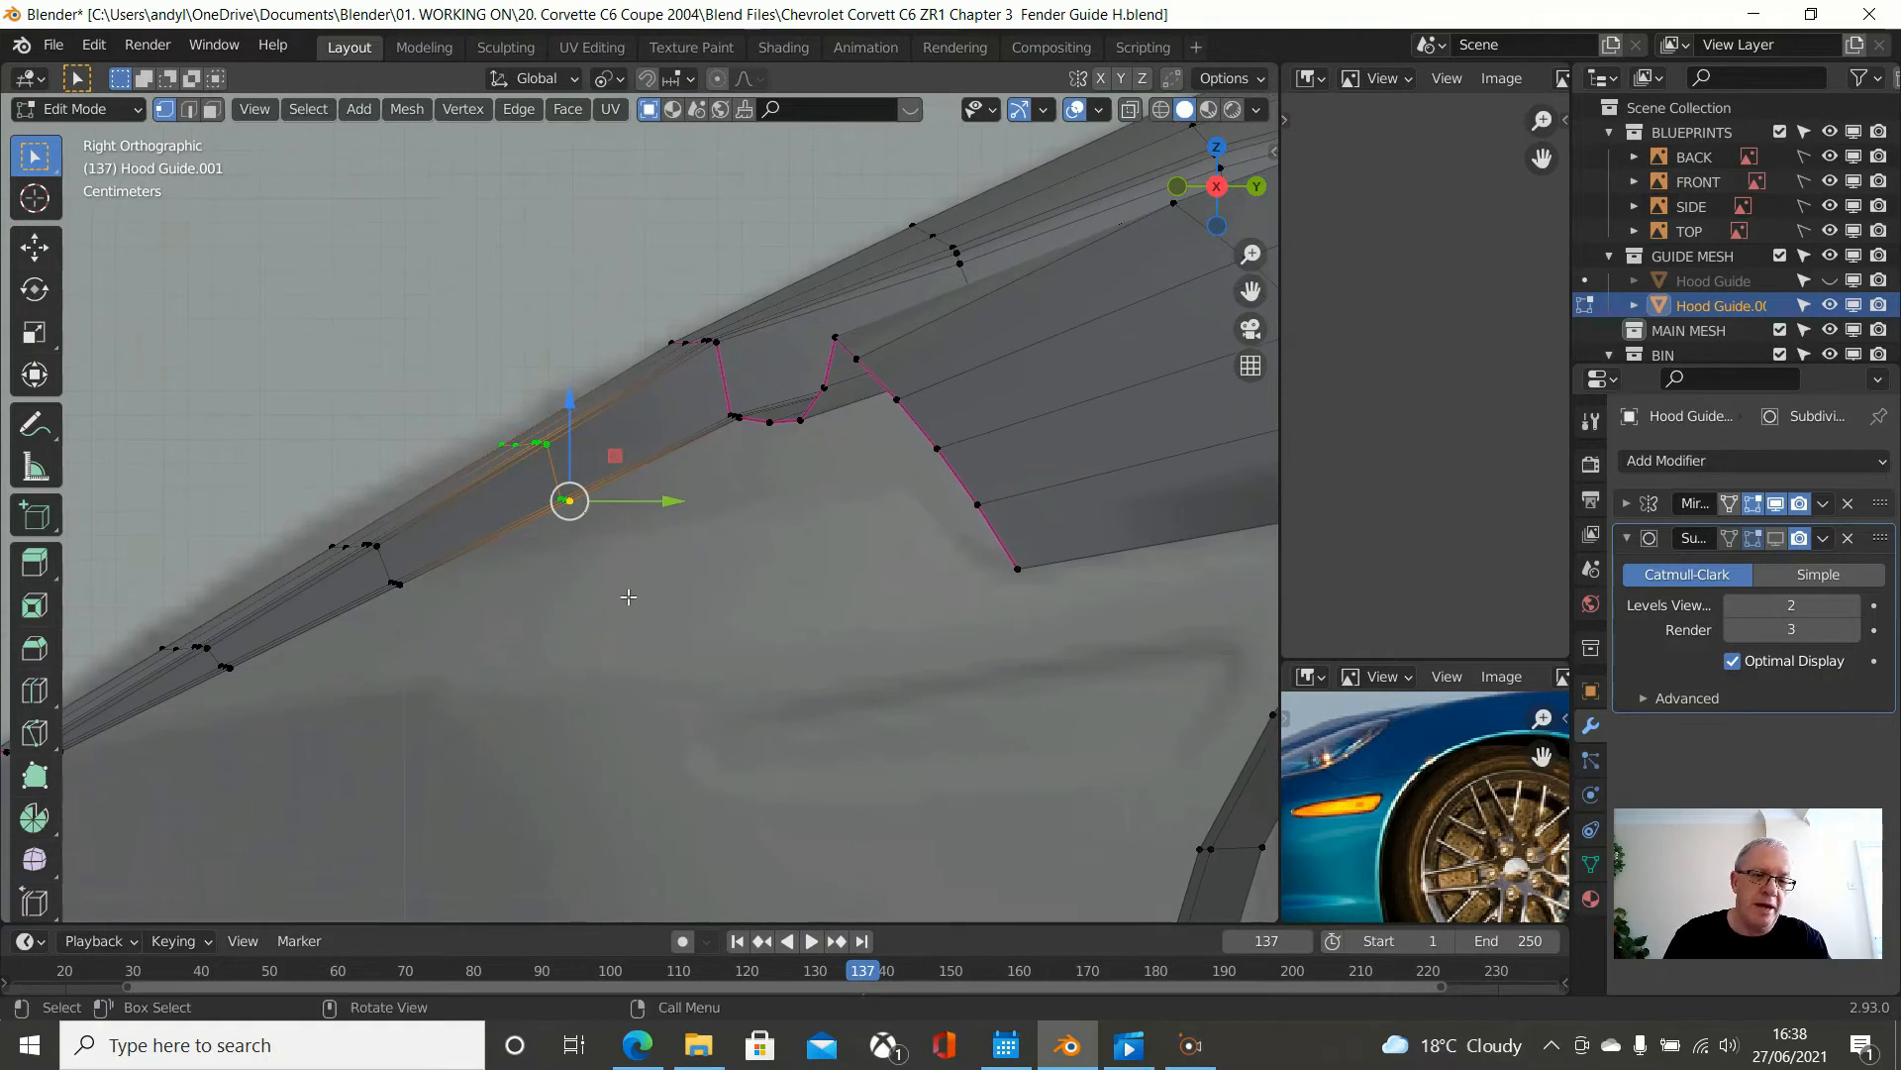
key(s)
key(z)
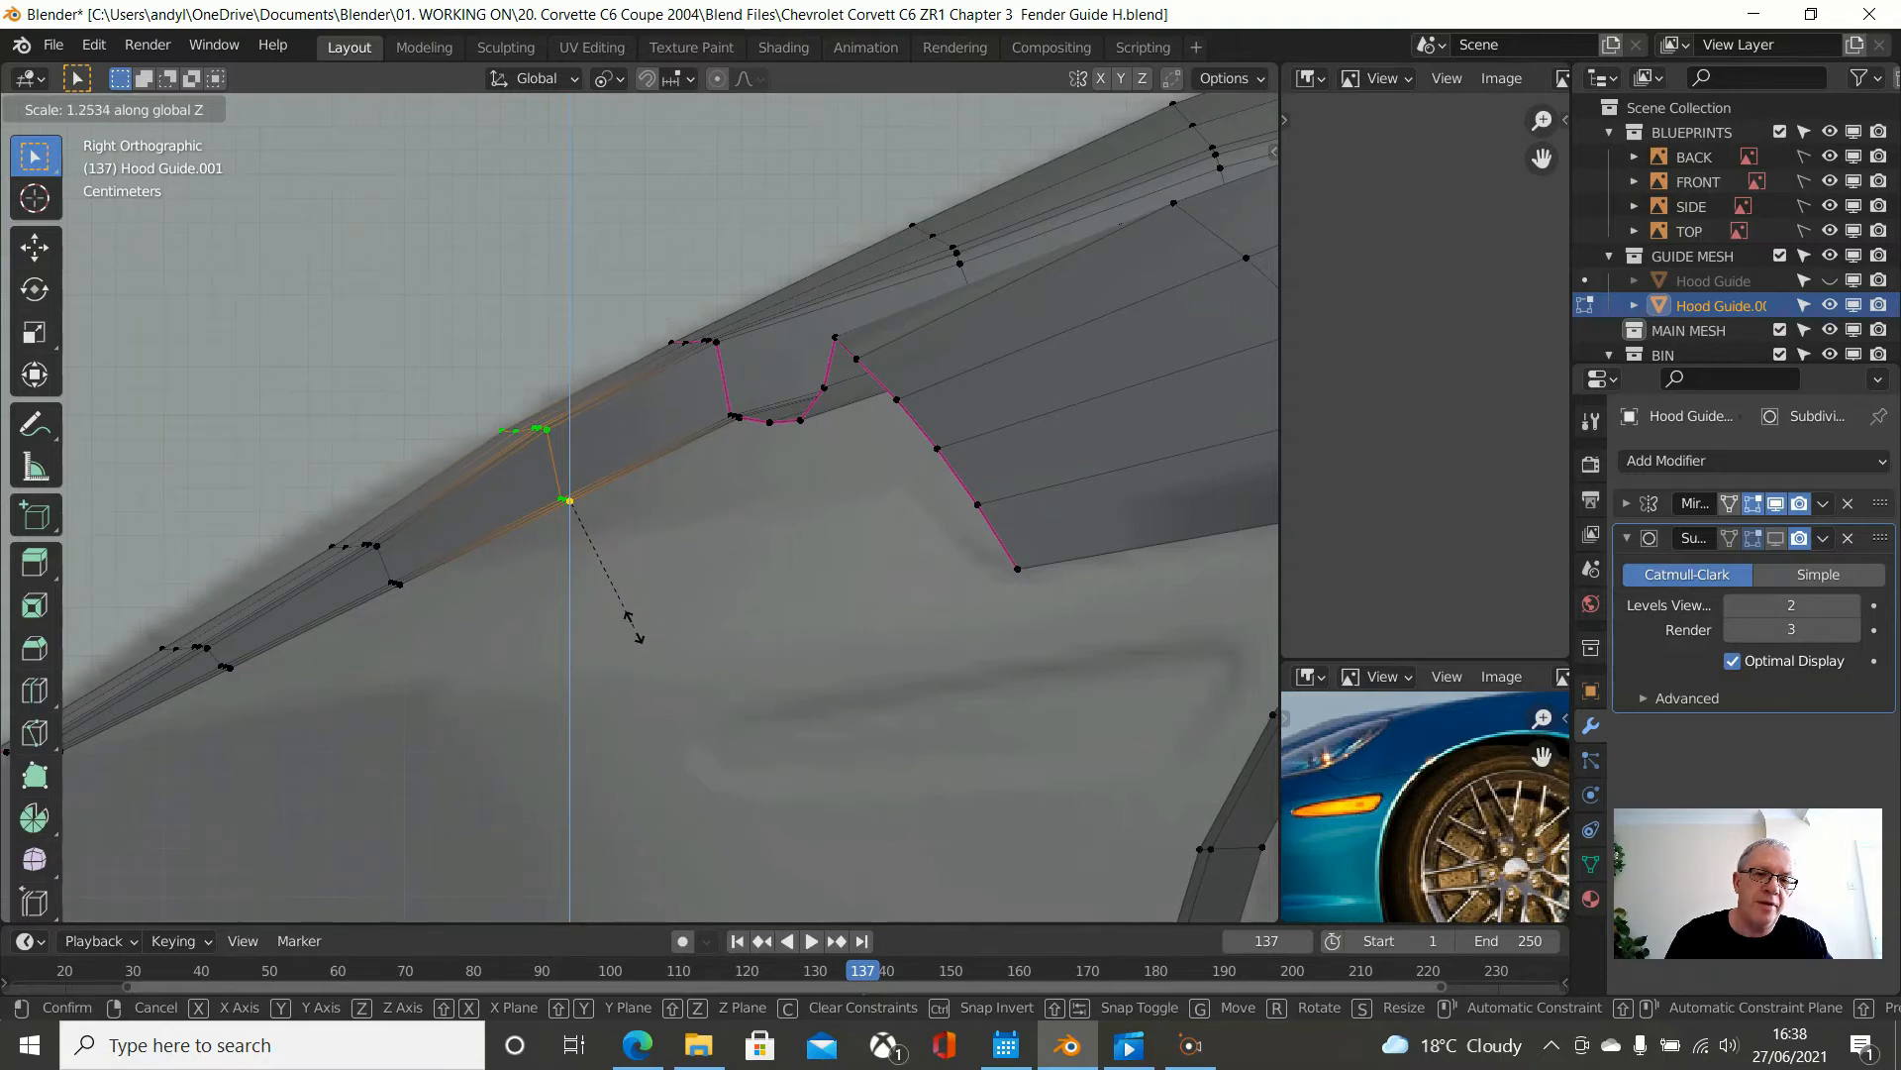
click(634, 635)
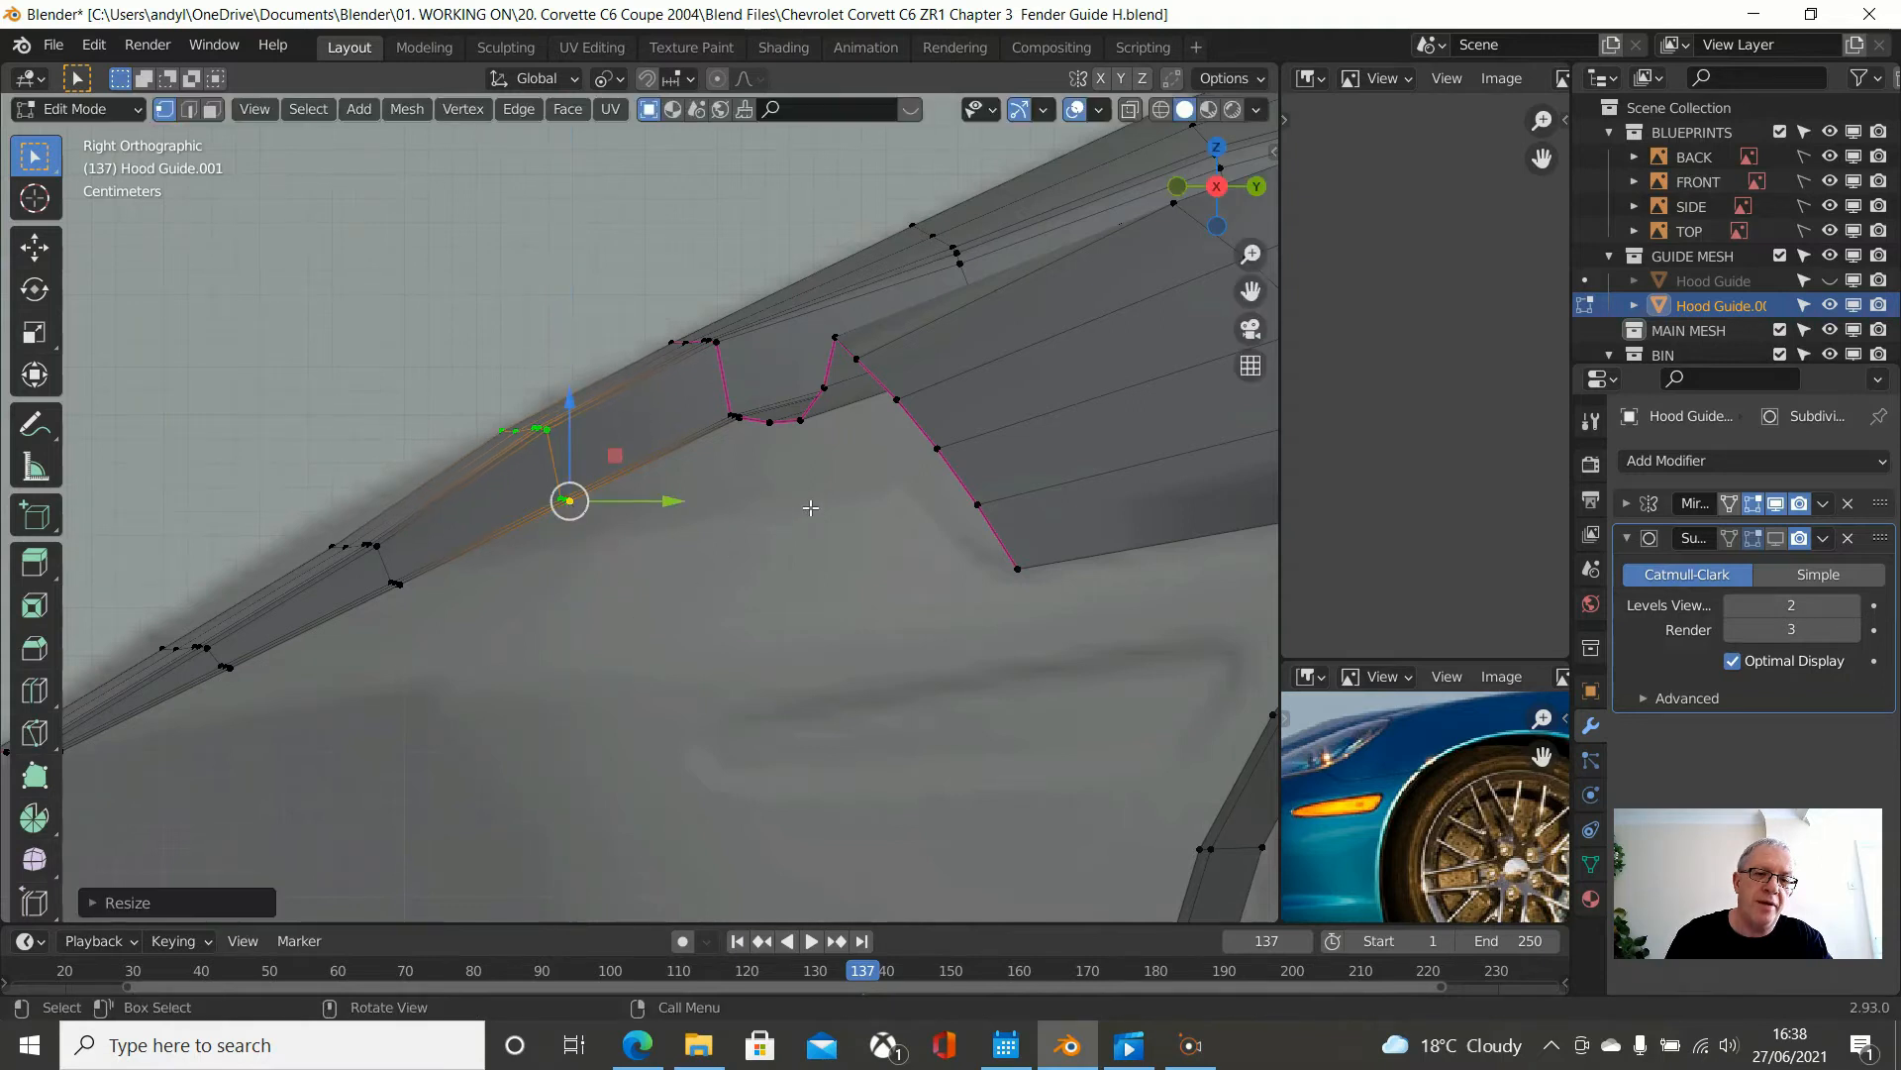
- Select the edge path where the nose extension meets the hood, ending at its lower vertex, and scale it along Z by about 1.04
click(745, 396)
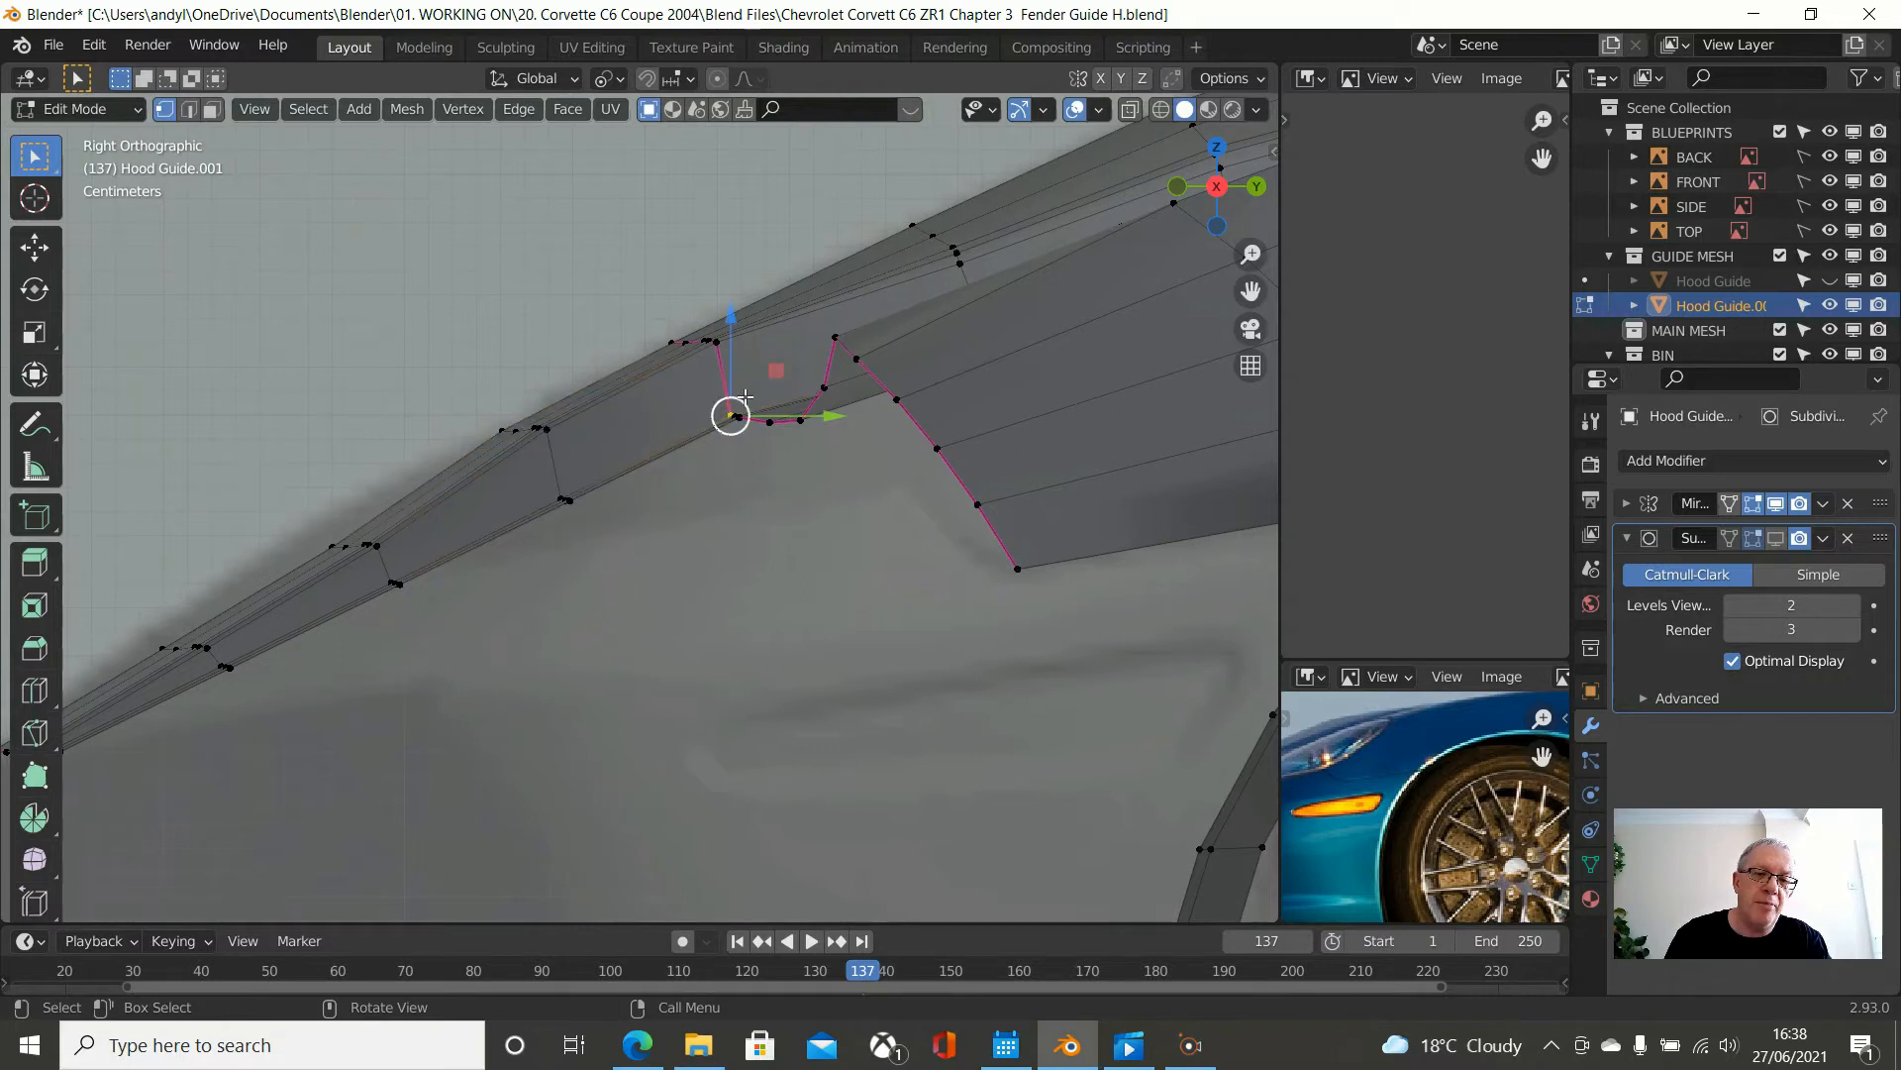
click(669, 339)
ctrl+click(729, 406)
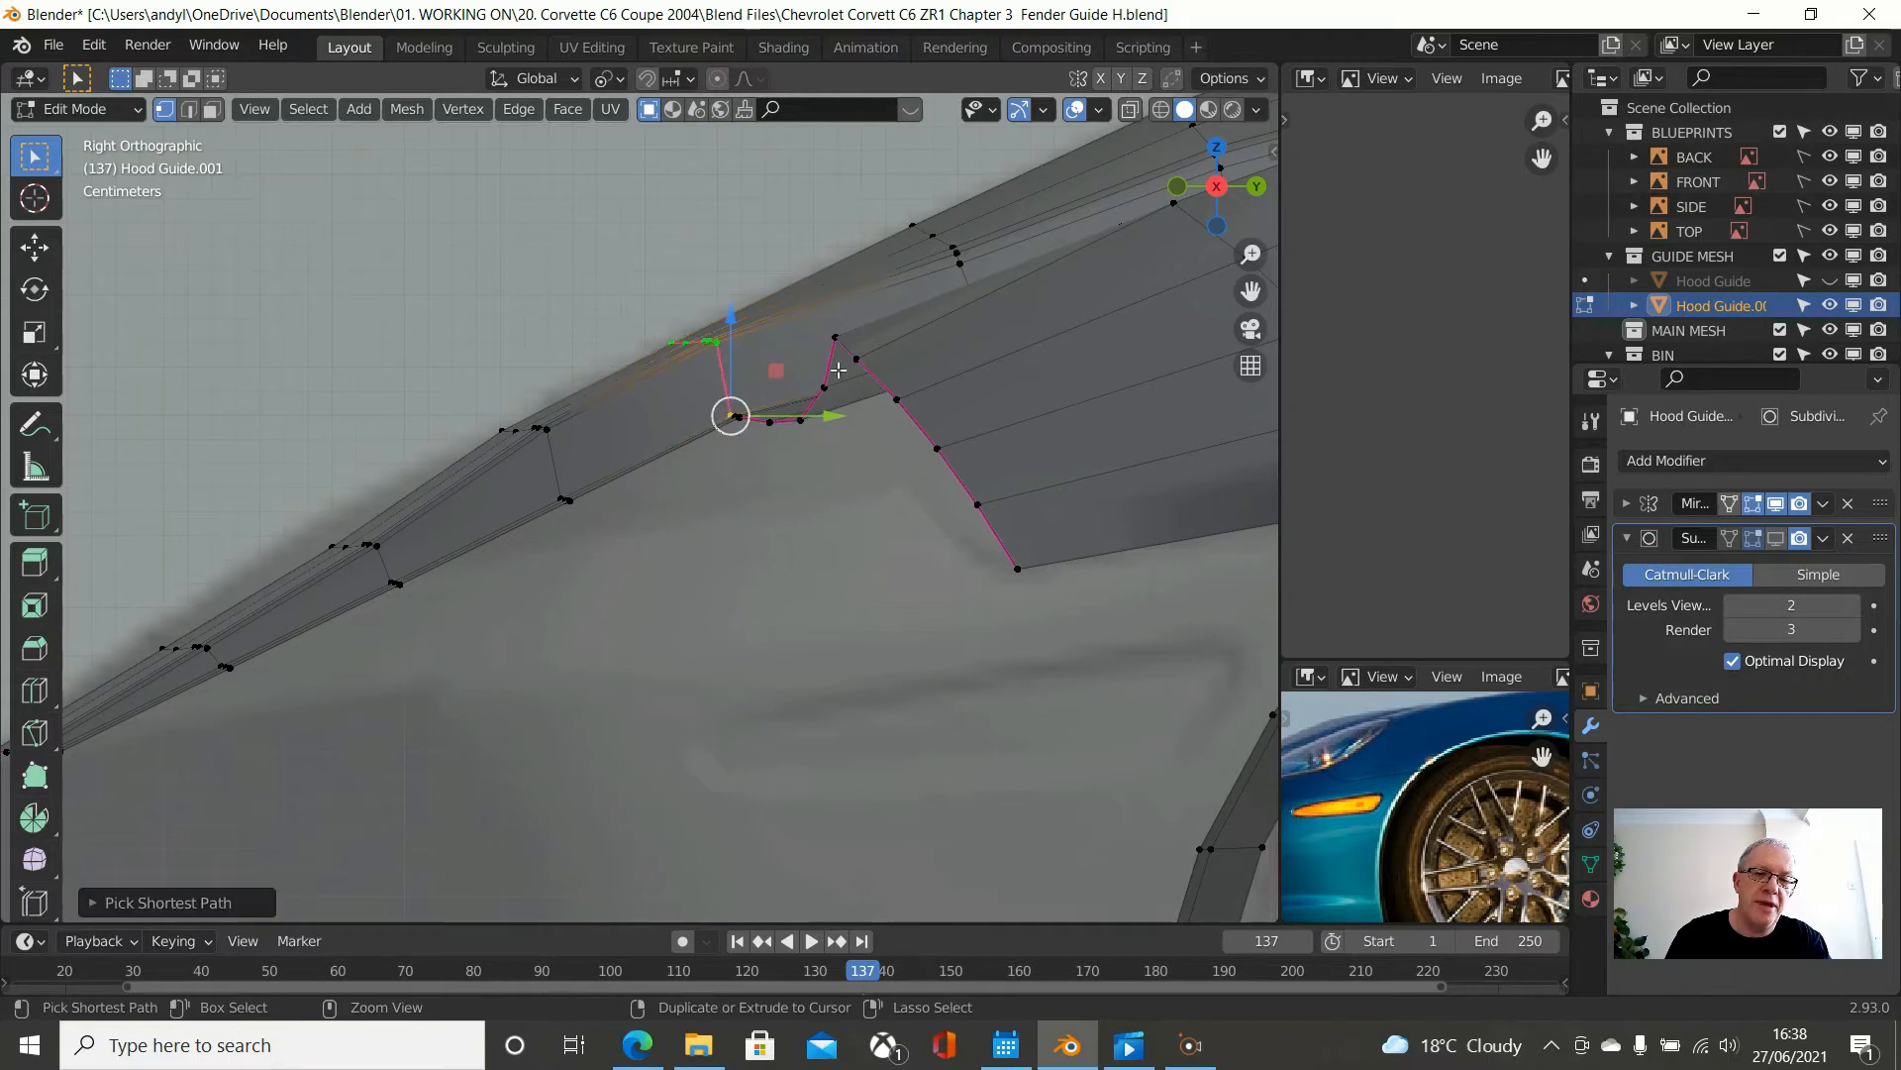
key(s)
key(z)
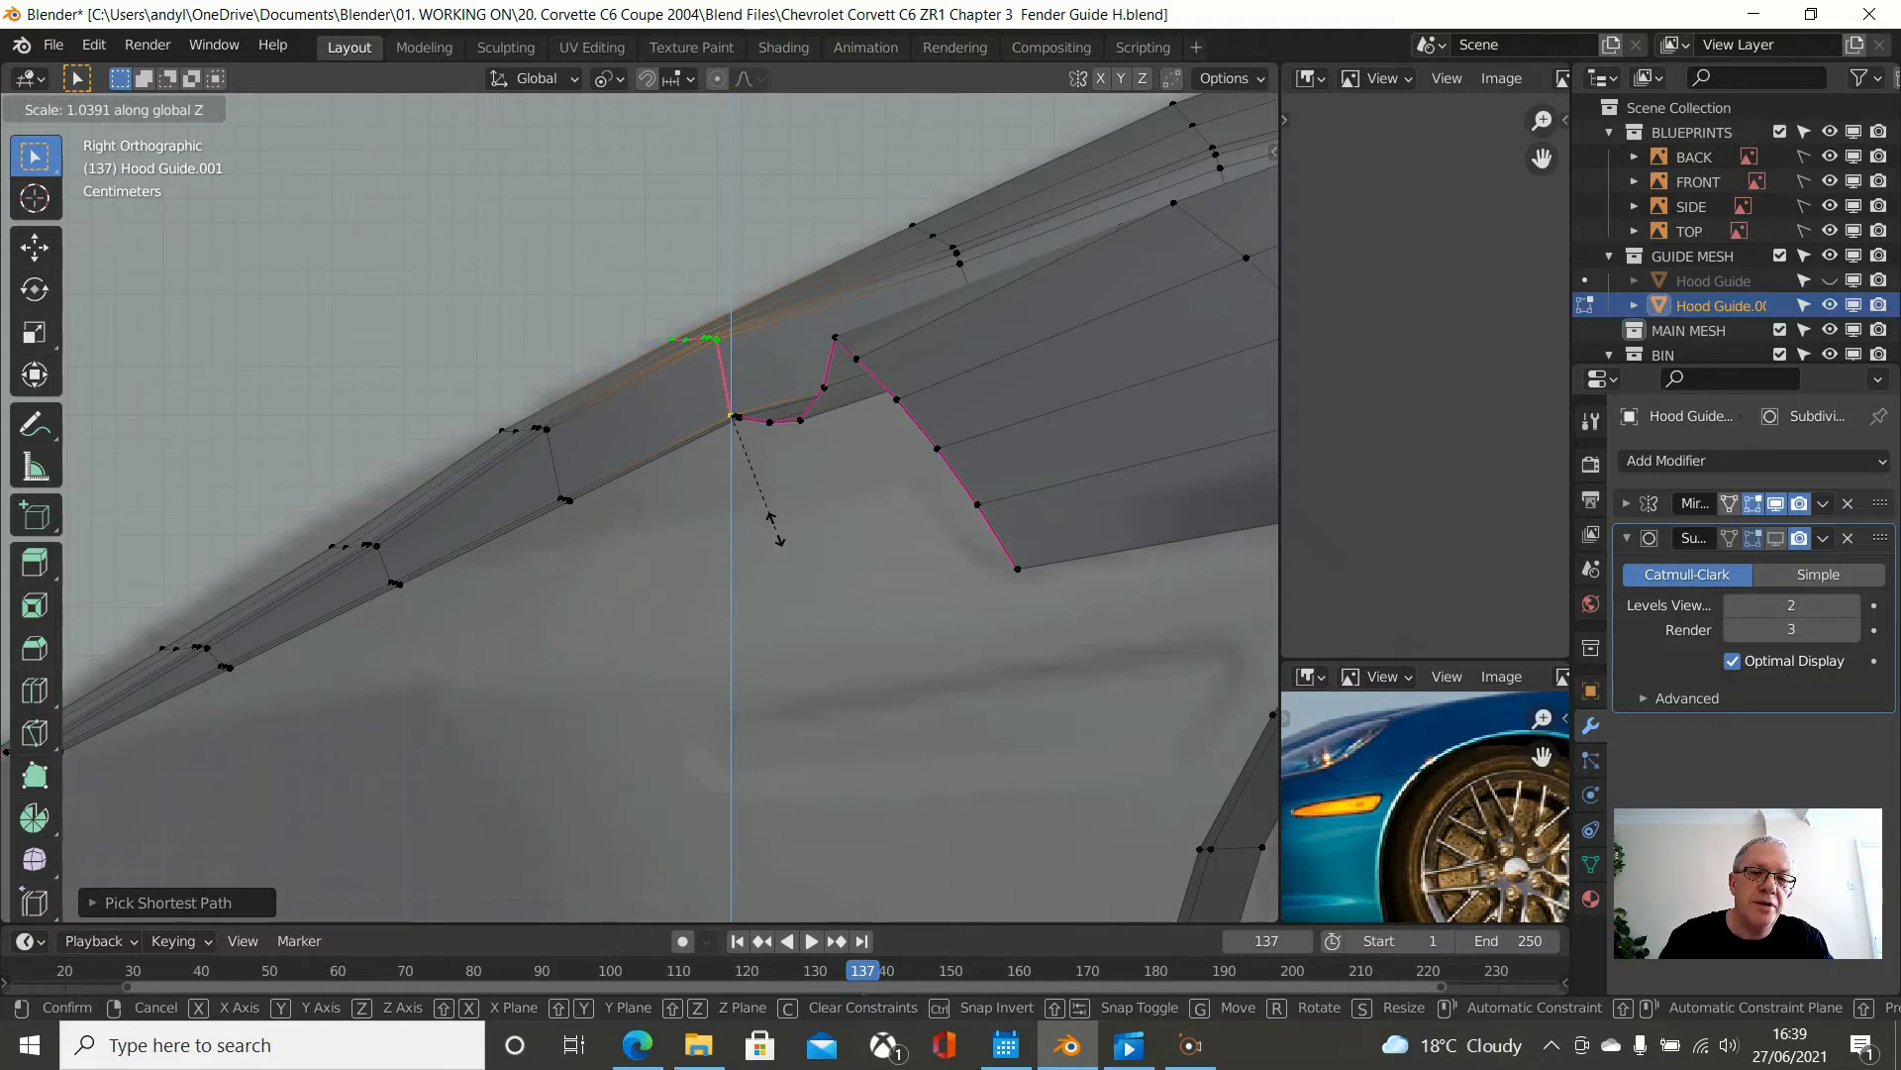
click(775, 535)
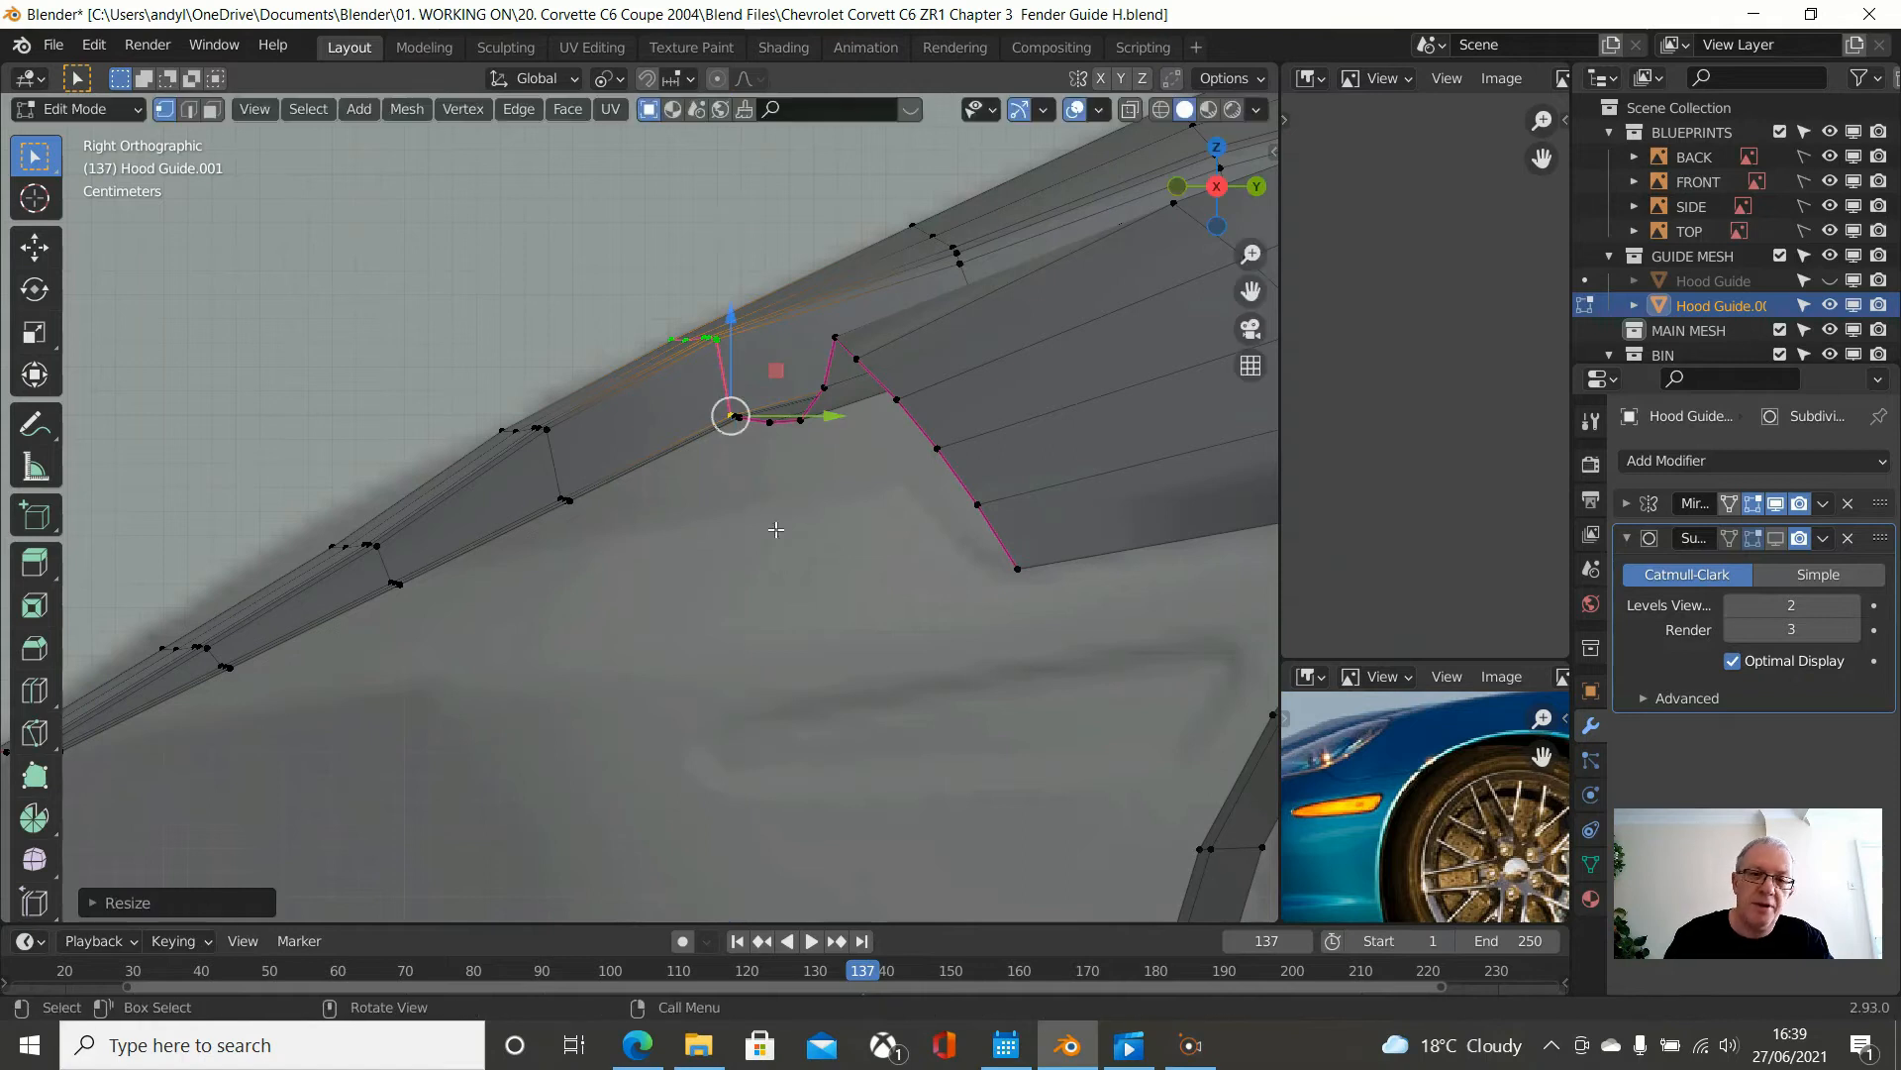
- Select the middle new loop with its outer lower vertex active and scale it along Z by about 1.63 to match the blueprint
alt+click(397, 579)
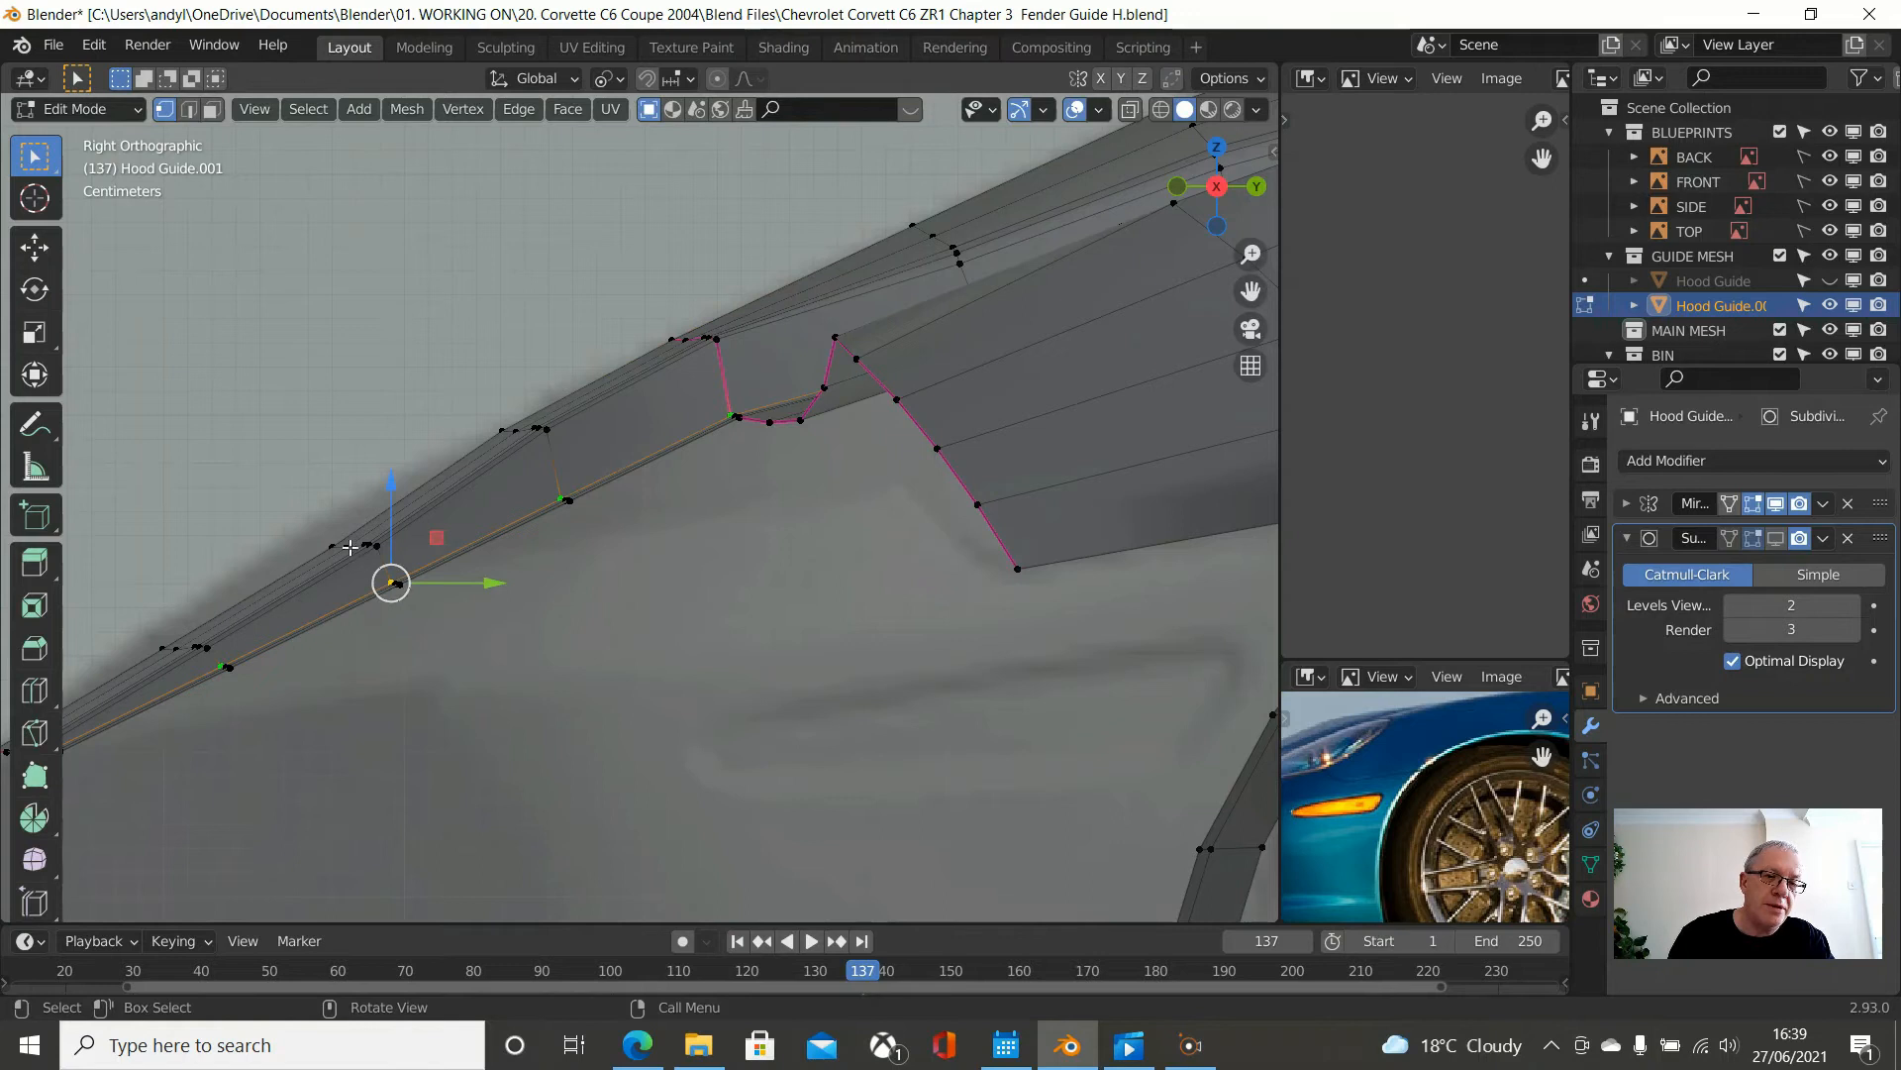
alt+click(387, 569)
alt+click(382, 561)
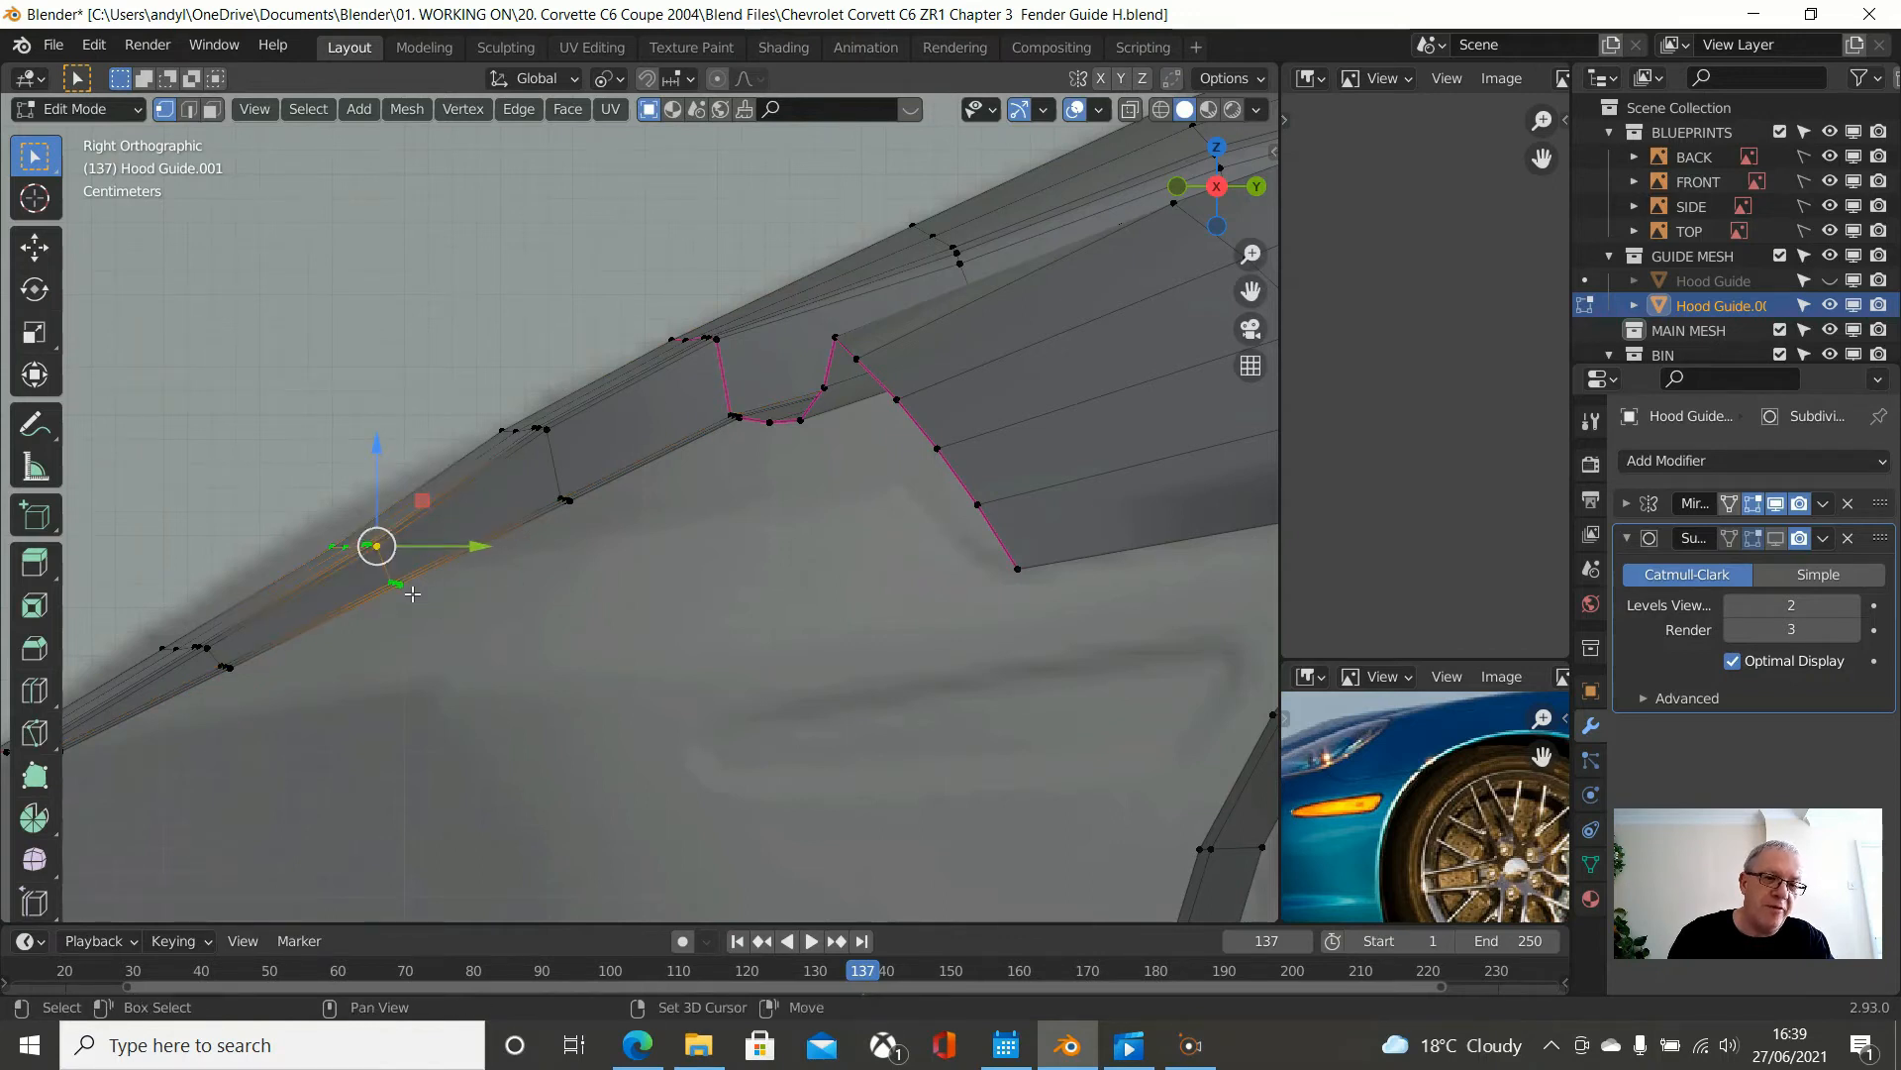
alt+click(408, 590)
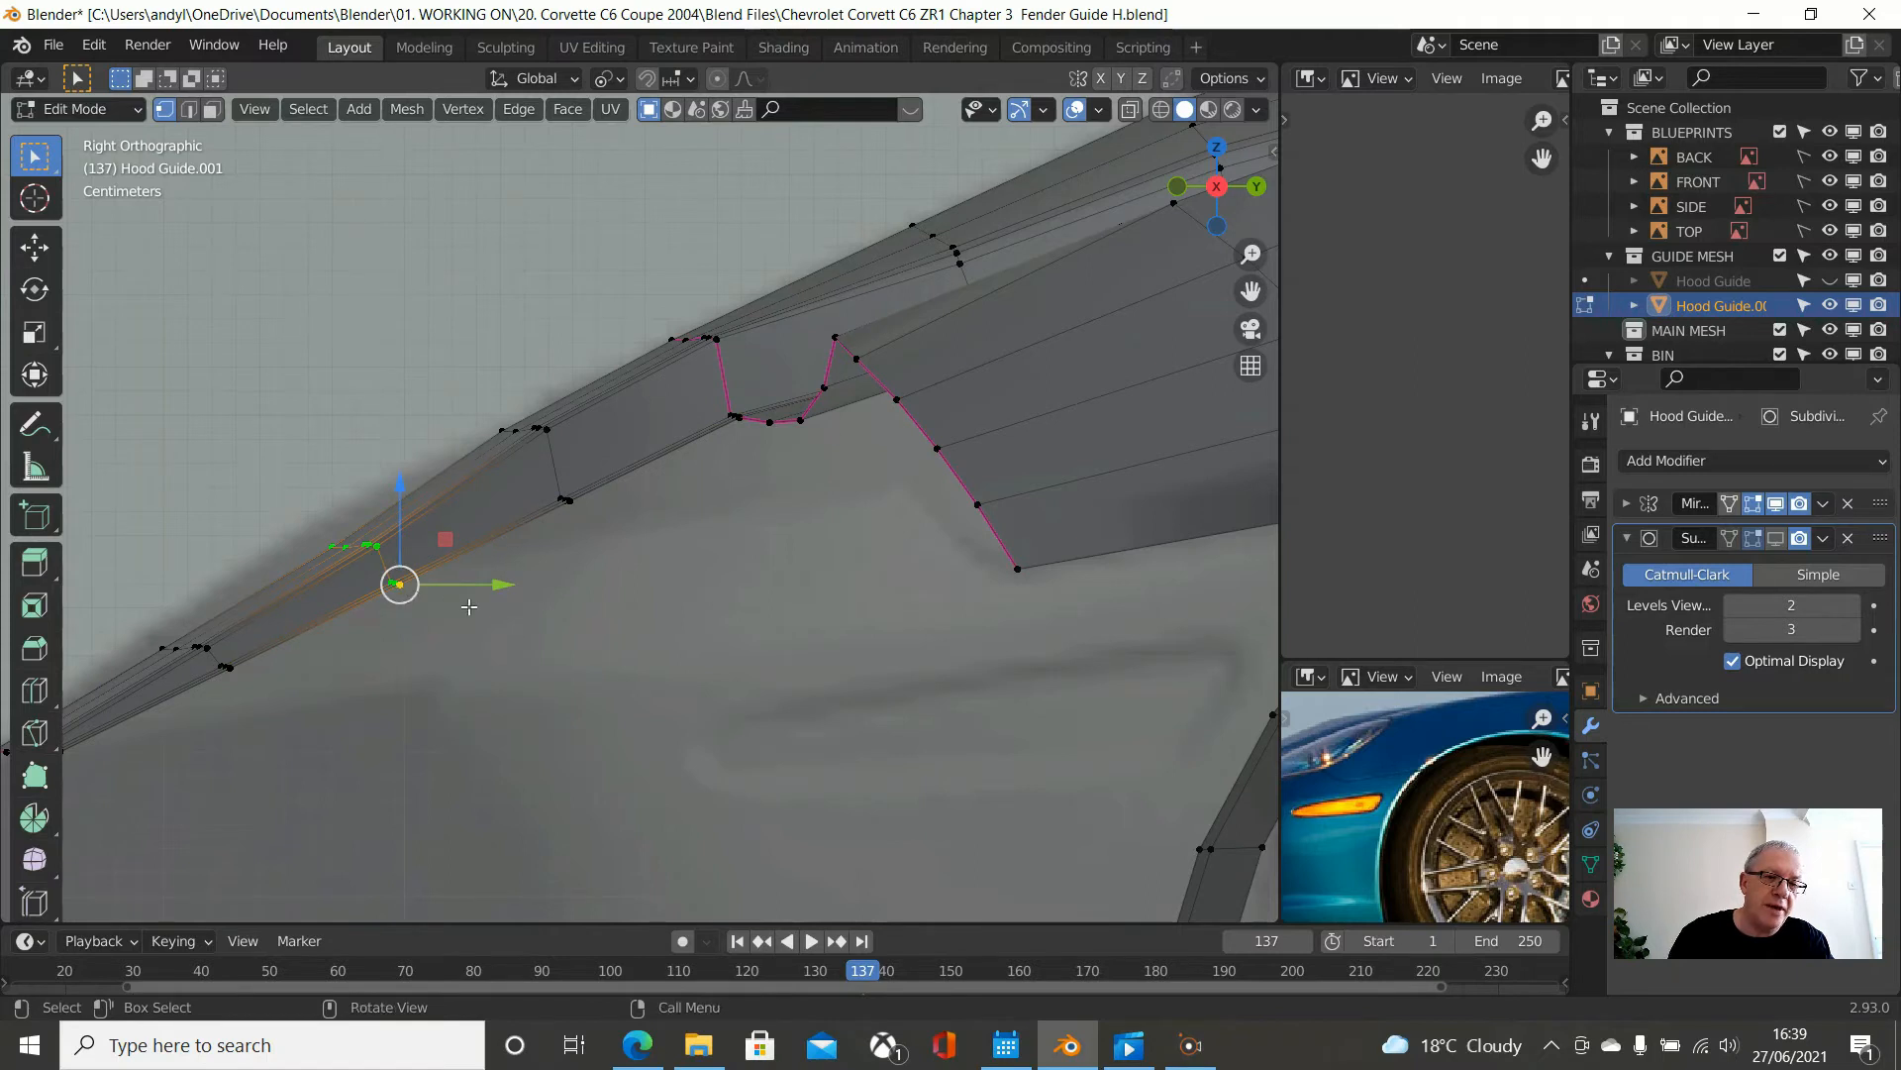
key(s)
key(z)
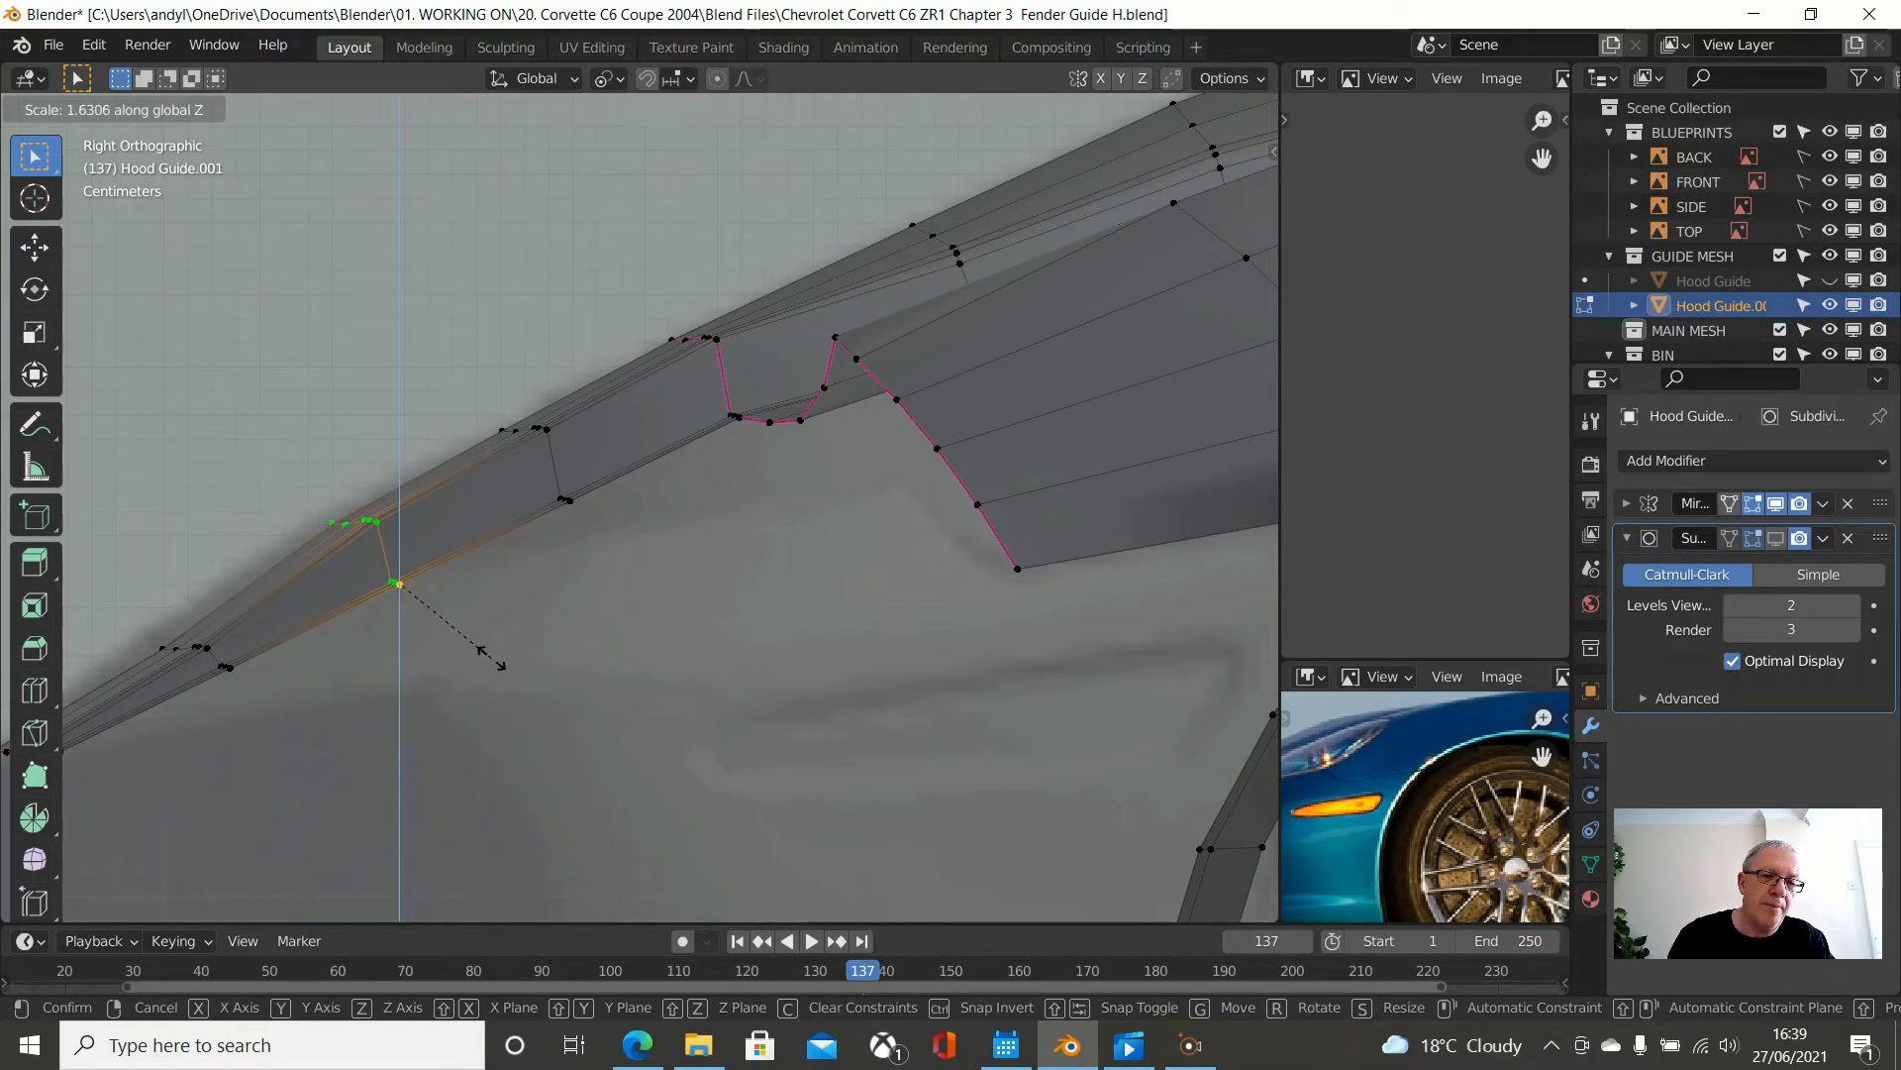
click(492, 656)
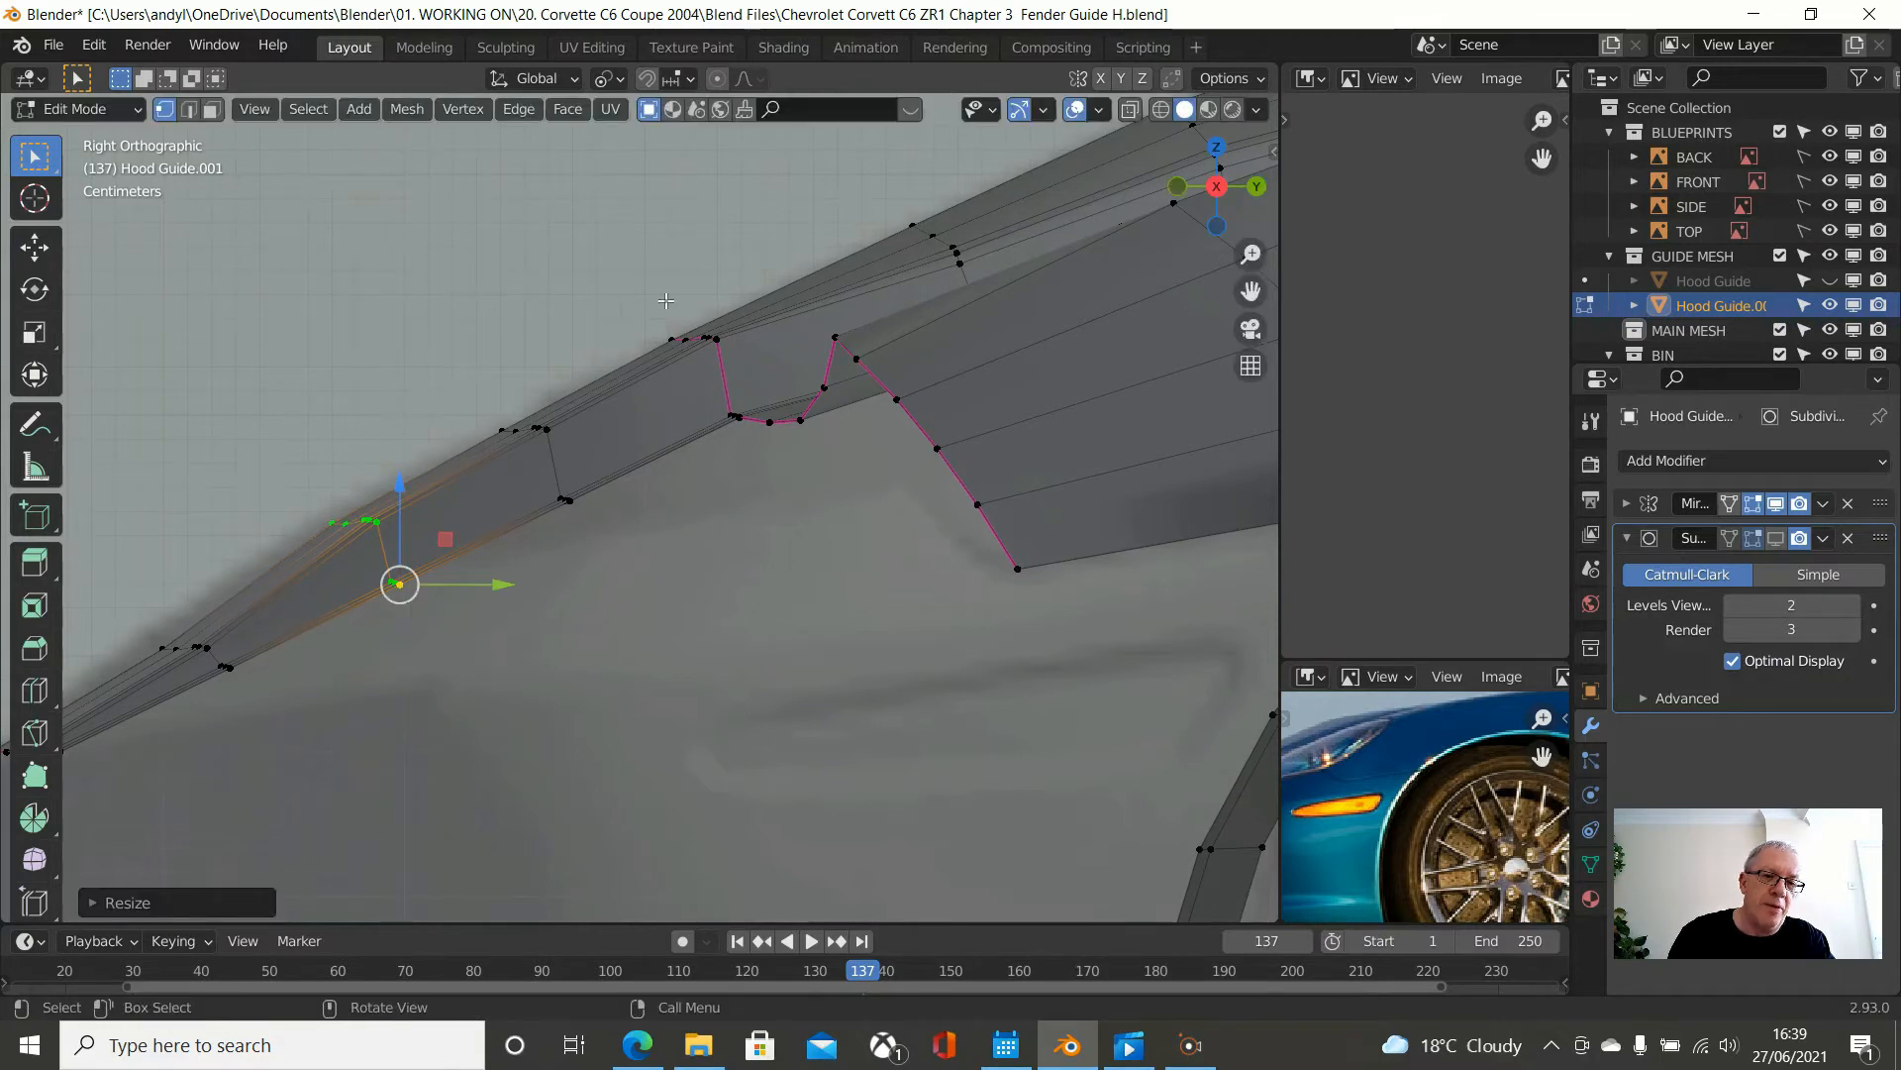
- Select the foremost new loop across the nose extension with its outer lower vertex active and scale it along Z by about 1.75
scroll(267, 596, down, 2)
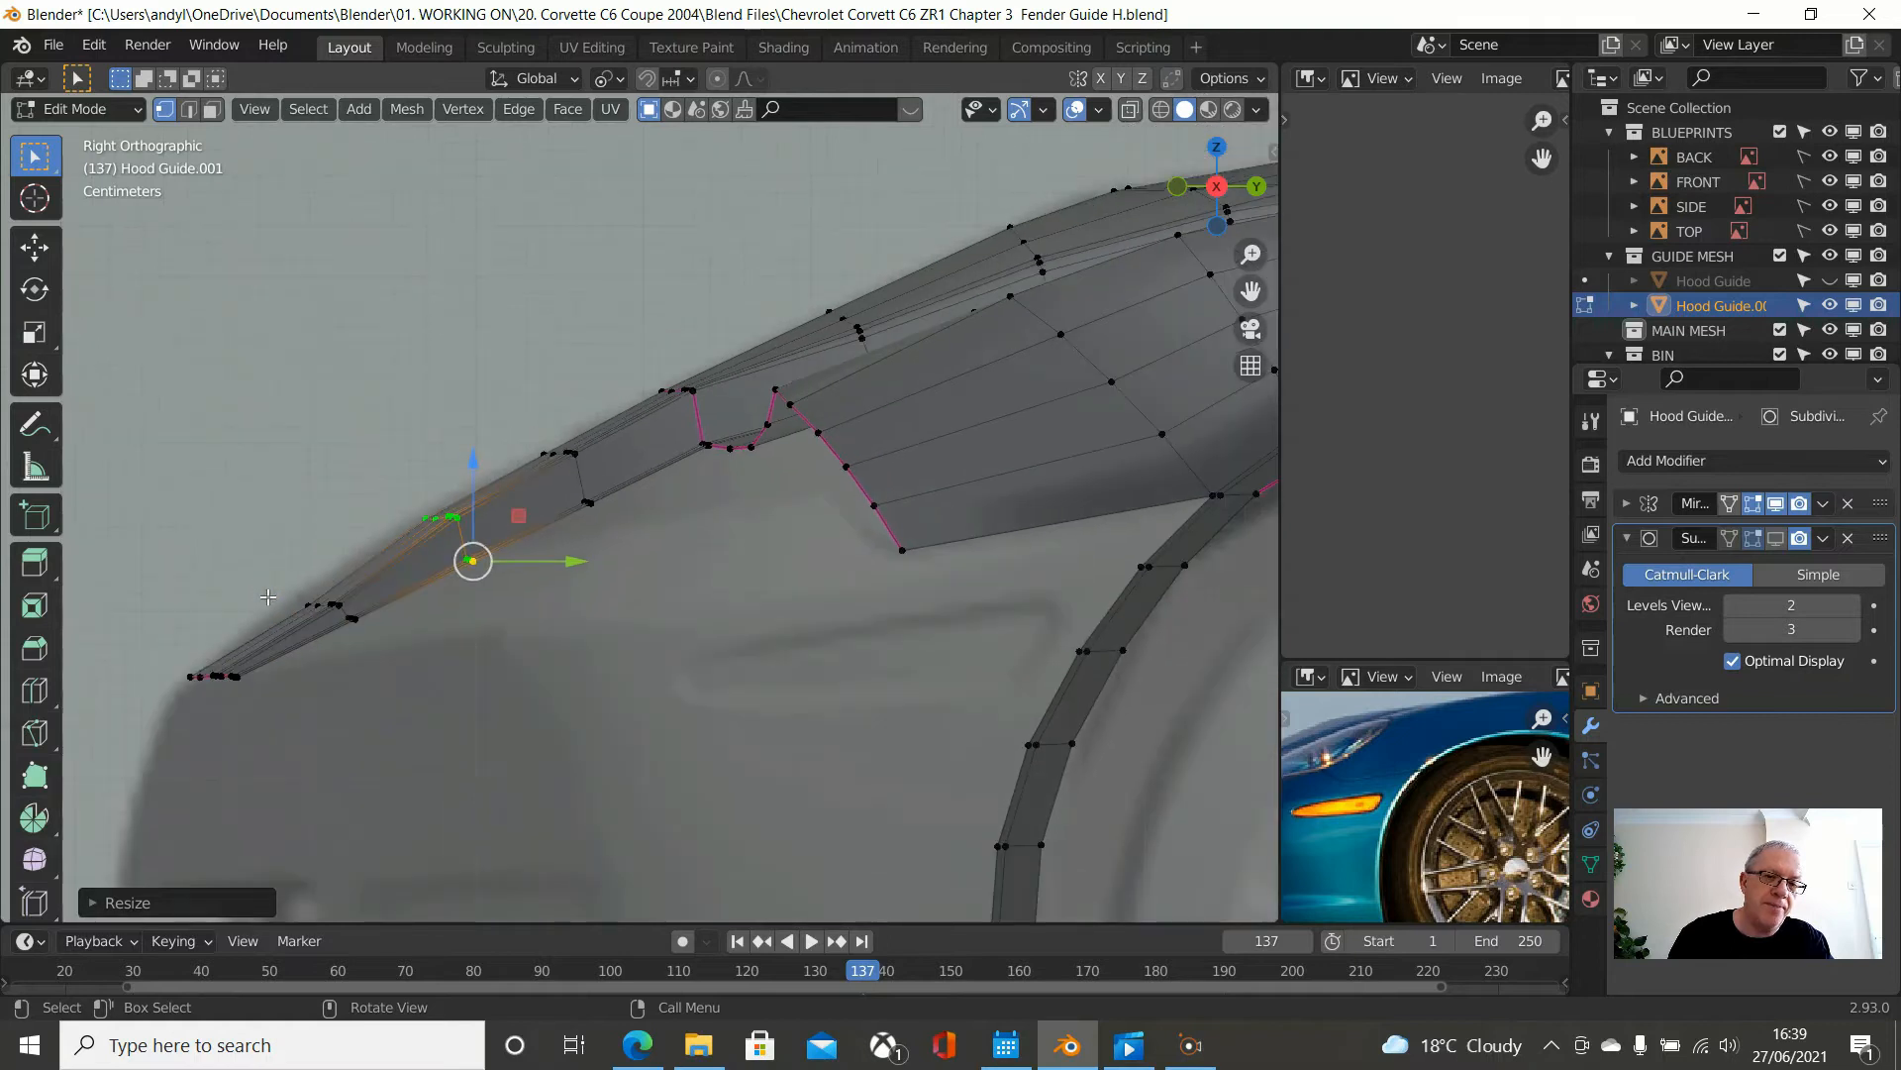
click(340, 606)
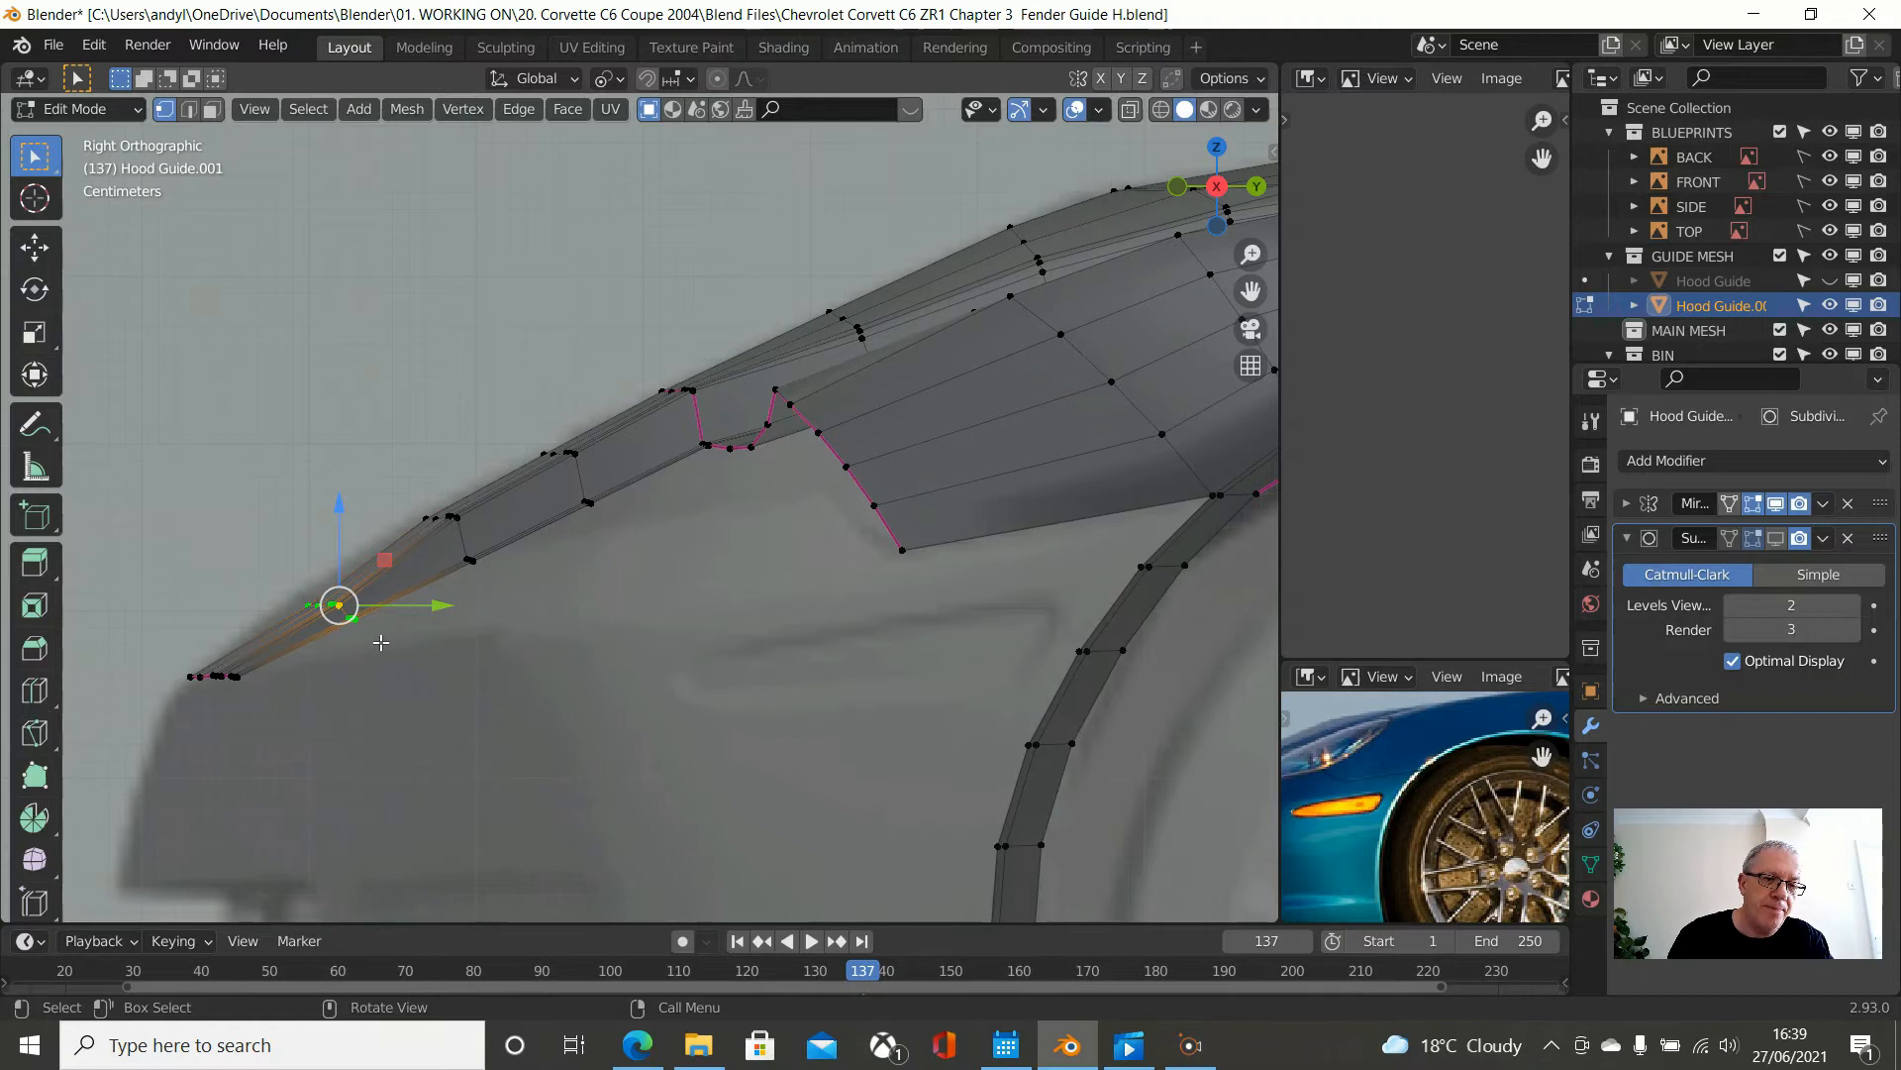
shift+click(362, 626)
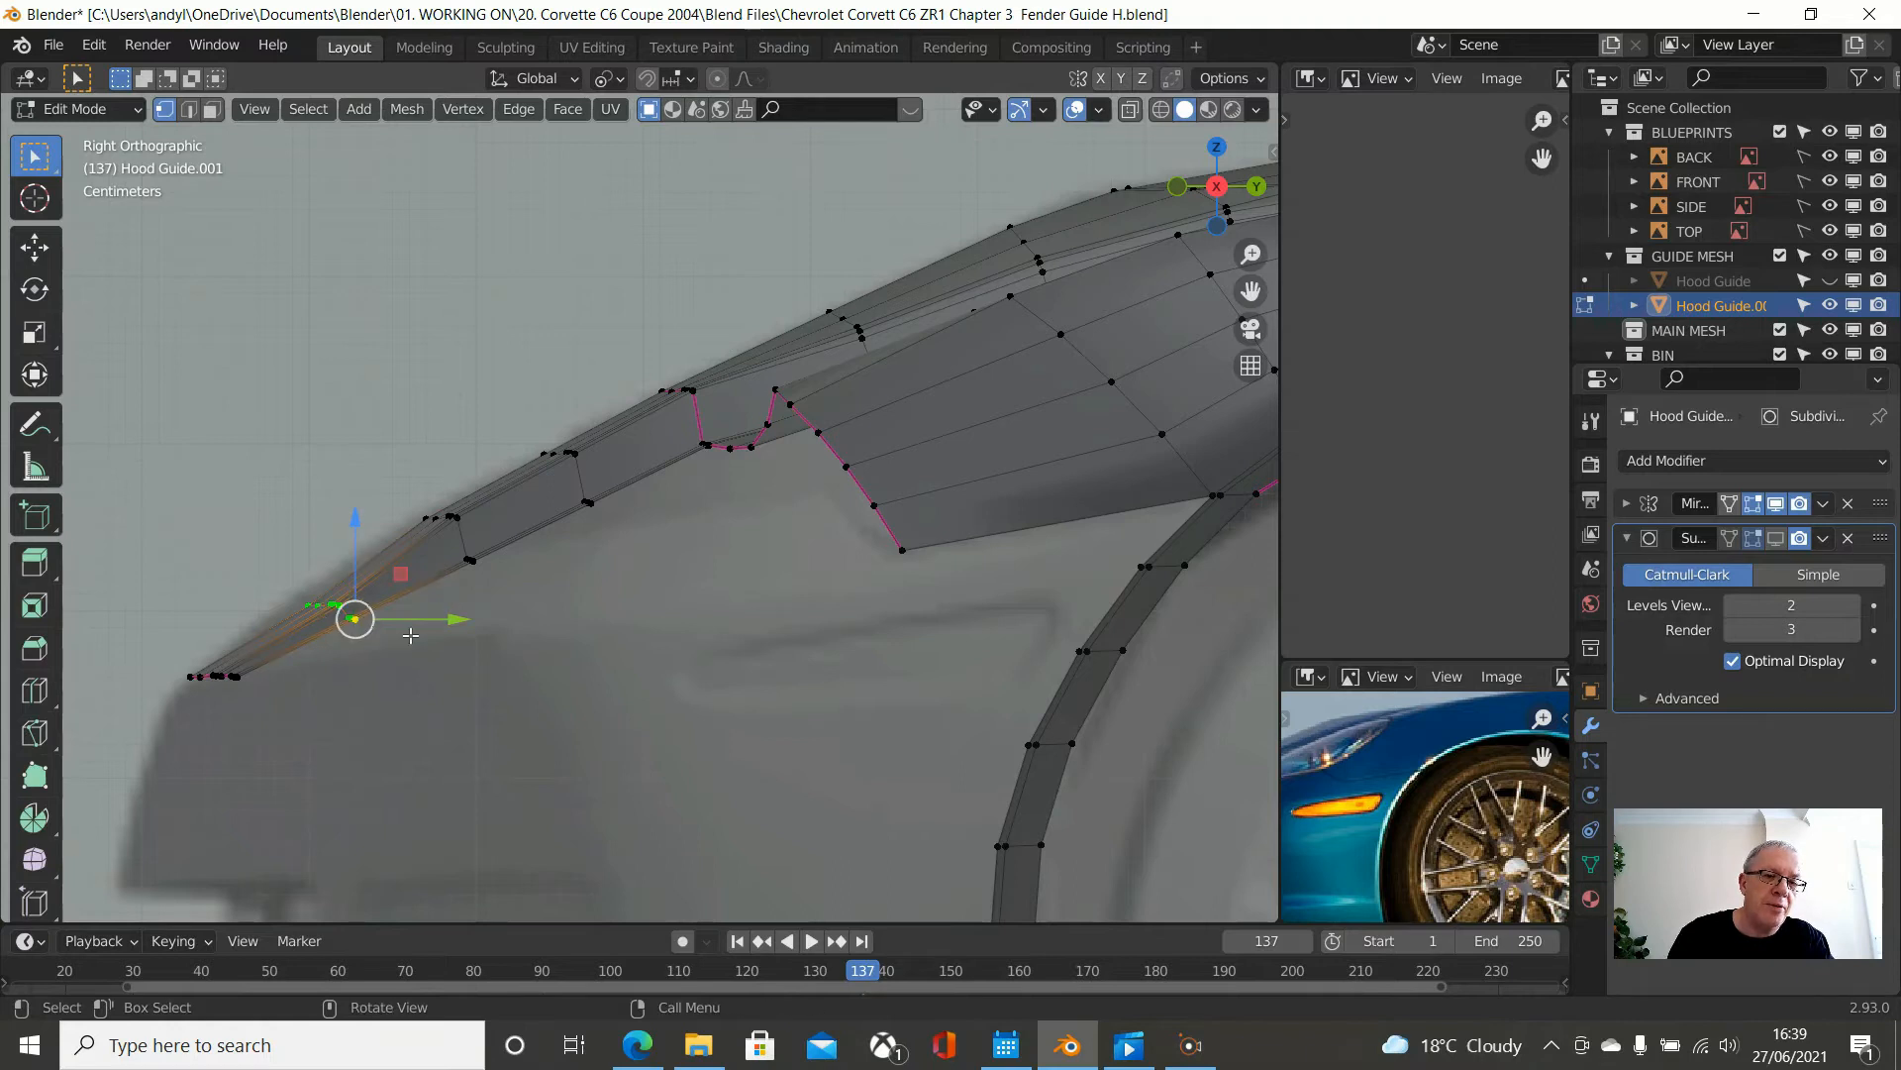
scroll(507, 647, up, 2)
shift+middle_drag(497, 621, 955, 512)
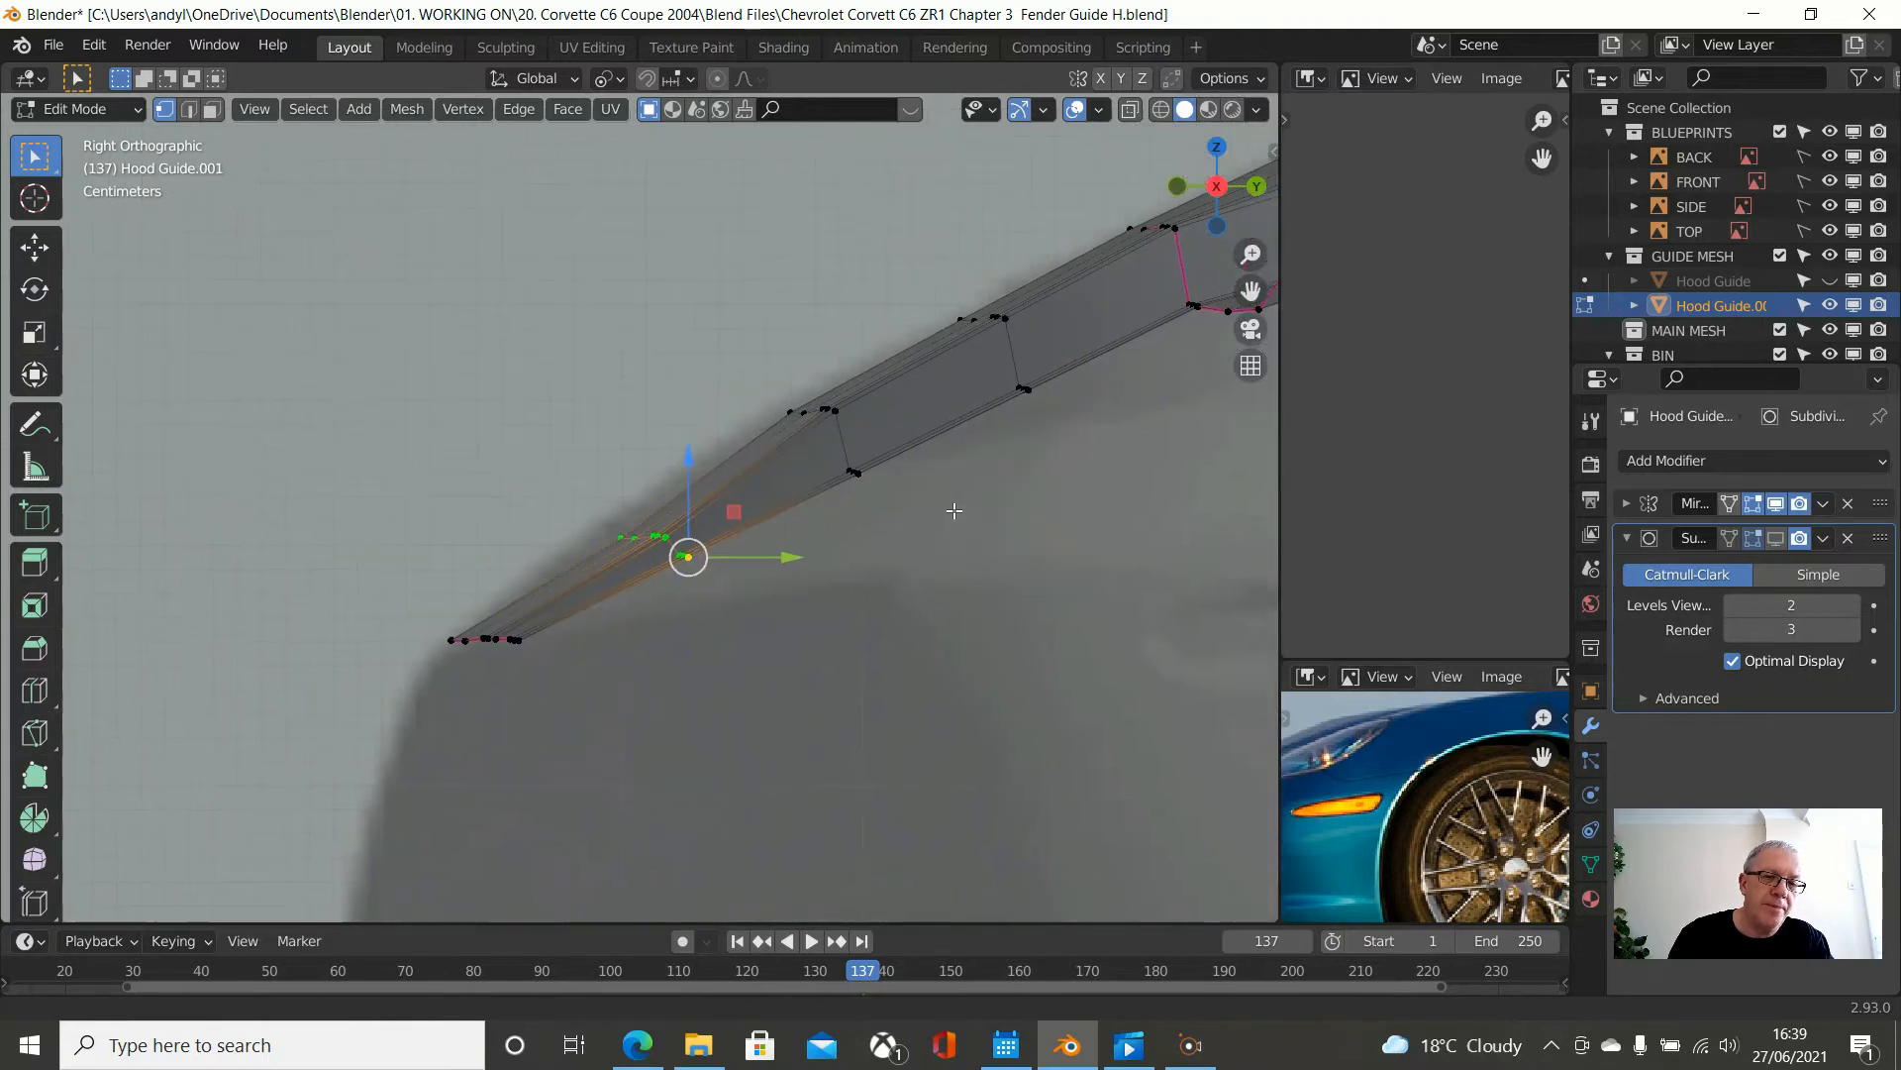
scroll(875, 597, up, 3)
key(s)
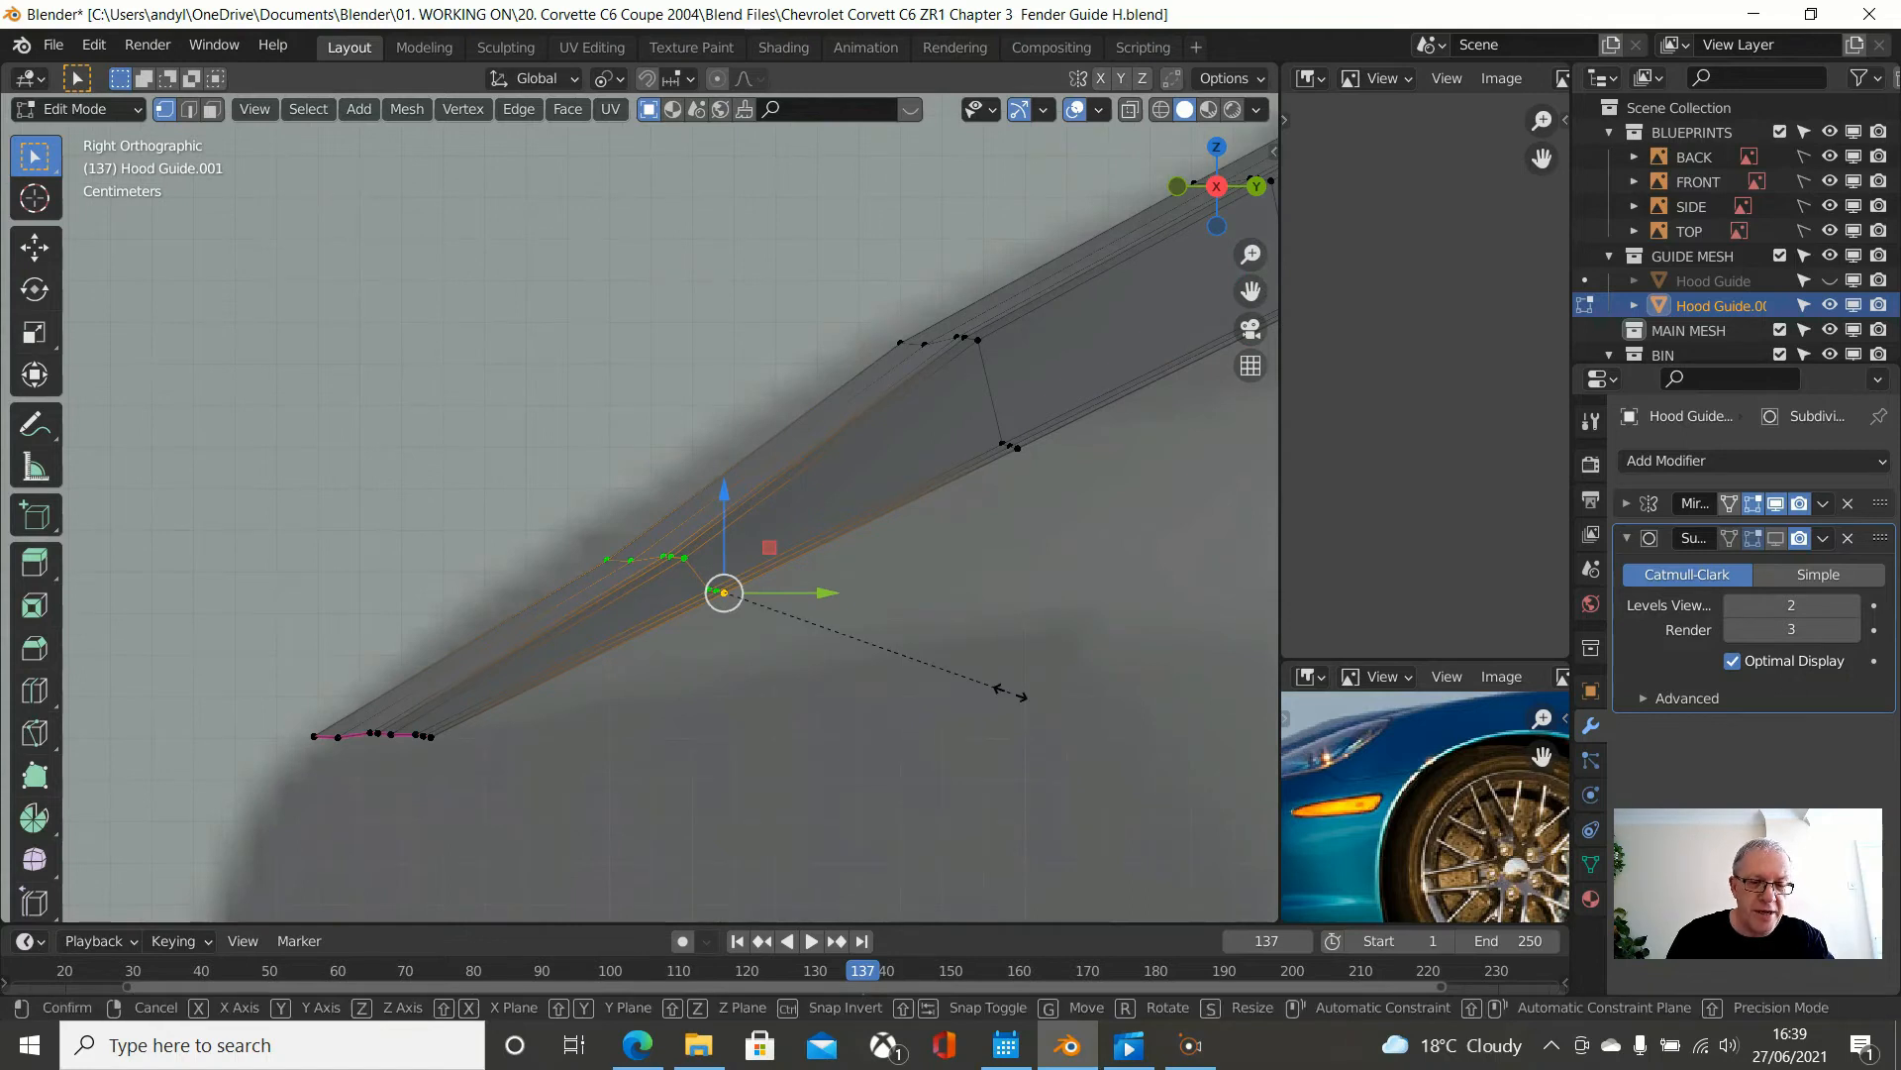
key(z)
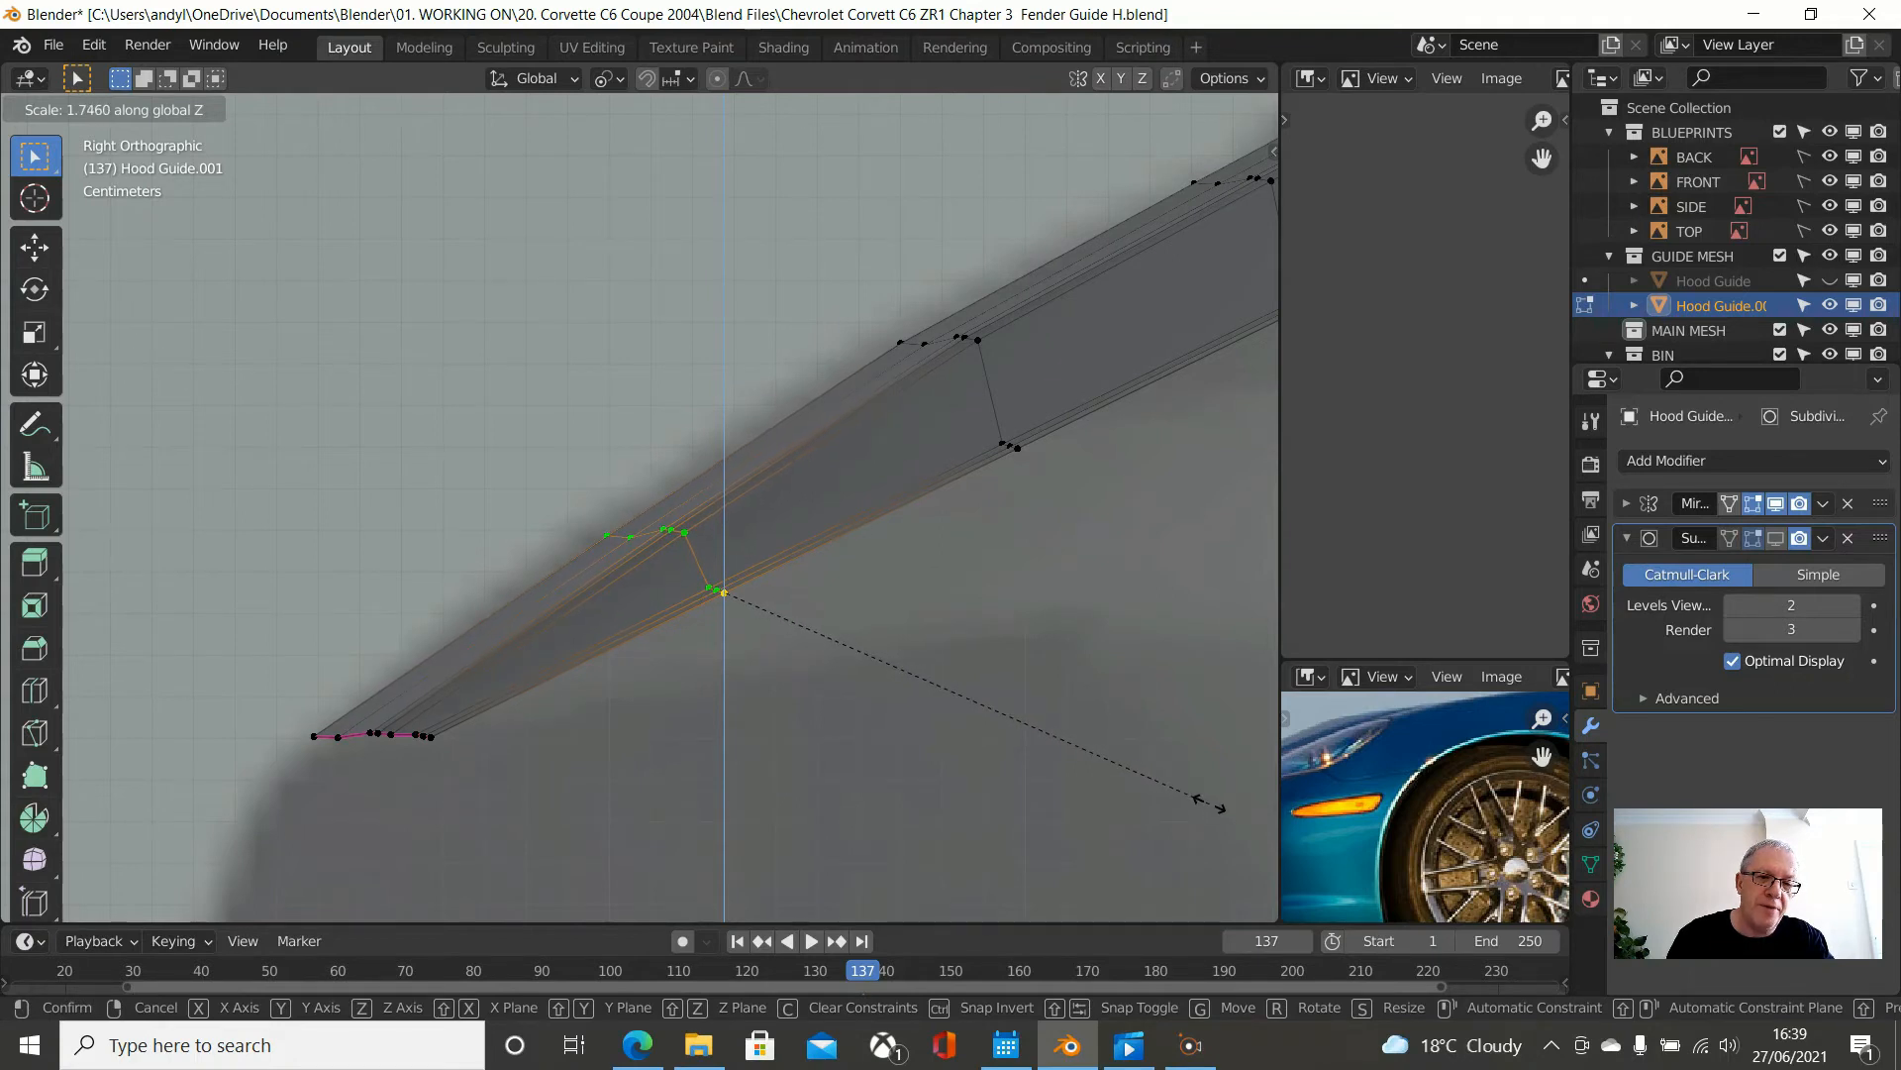
click(1210, 810)
- Select the innermost lengthwise edge path from the hood's front seam to the nose tip and smooth it with LoopTools Relax
middle_drag(1028, 742, 1053, 695)
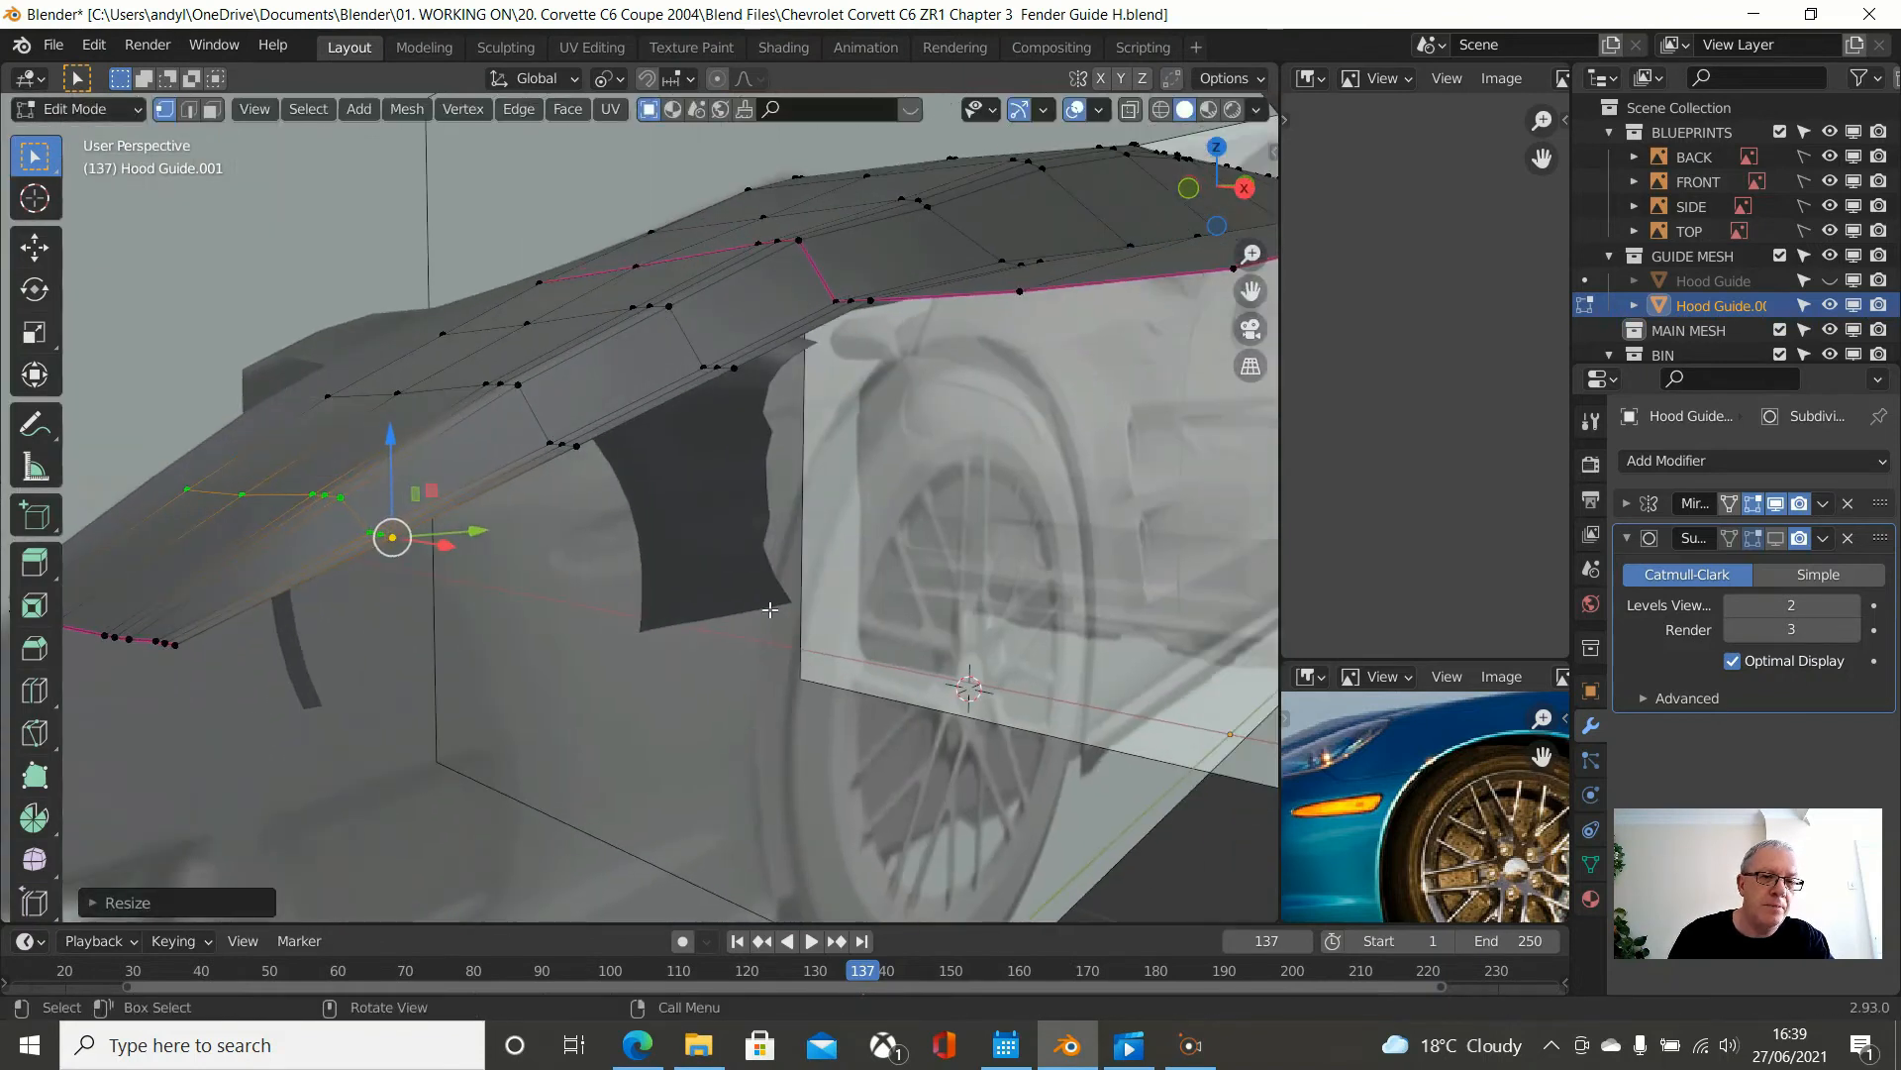
middle_drag(498, 514, 533, 499)
scroll(247, 462, down, 2)
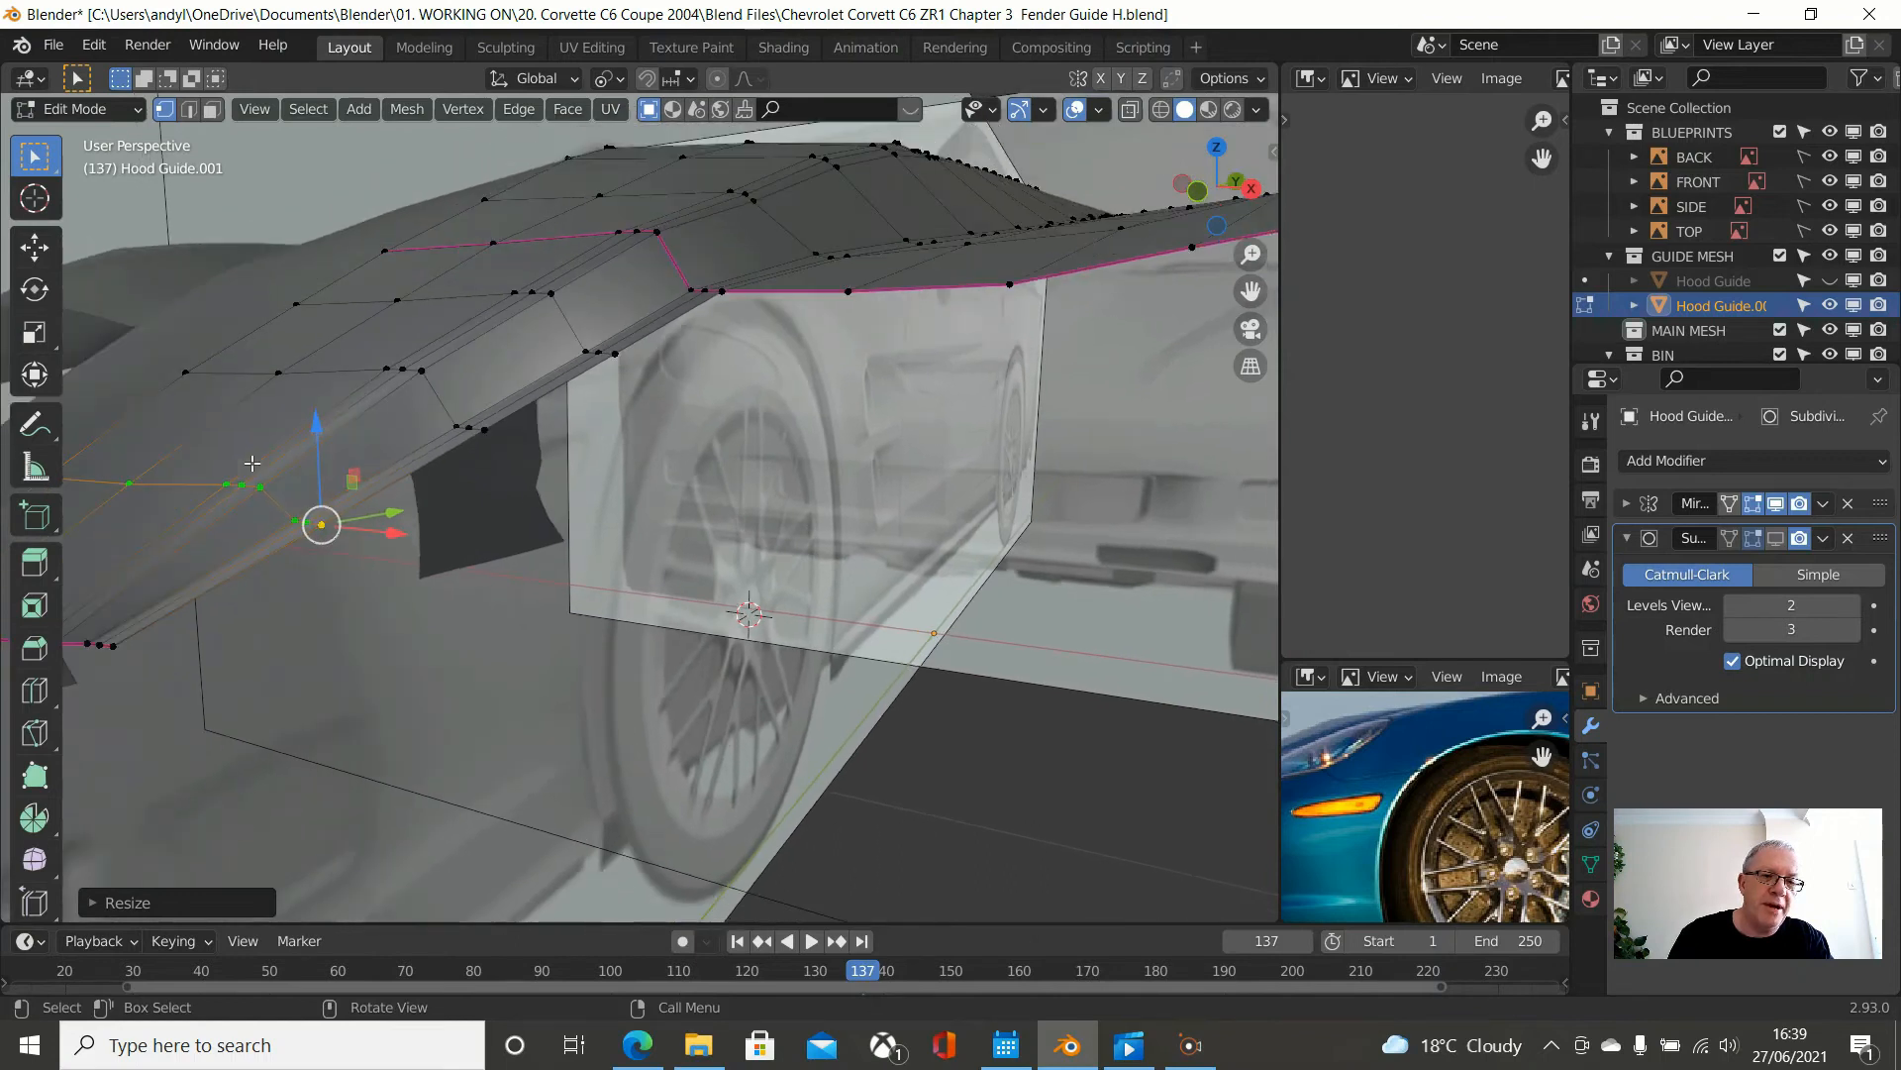
middle_drag(258, 584, 372, 553)
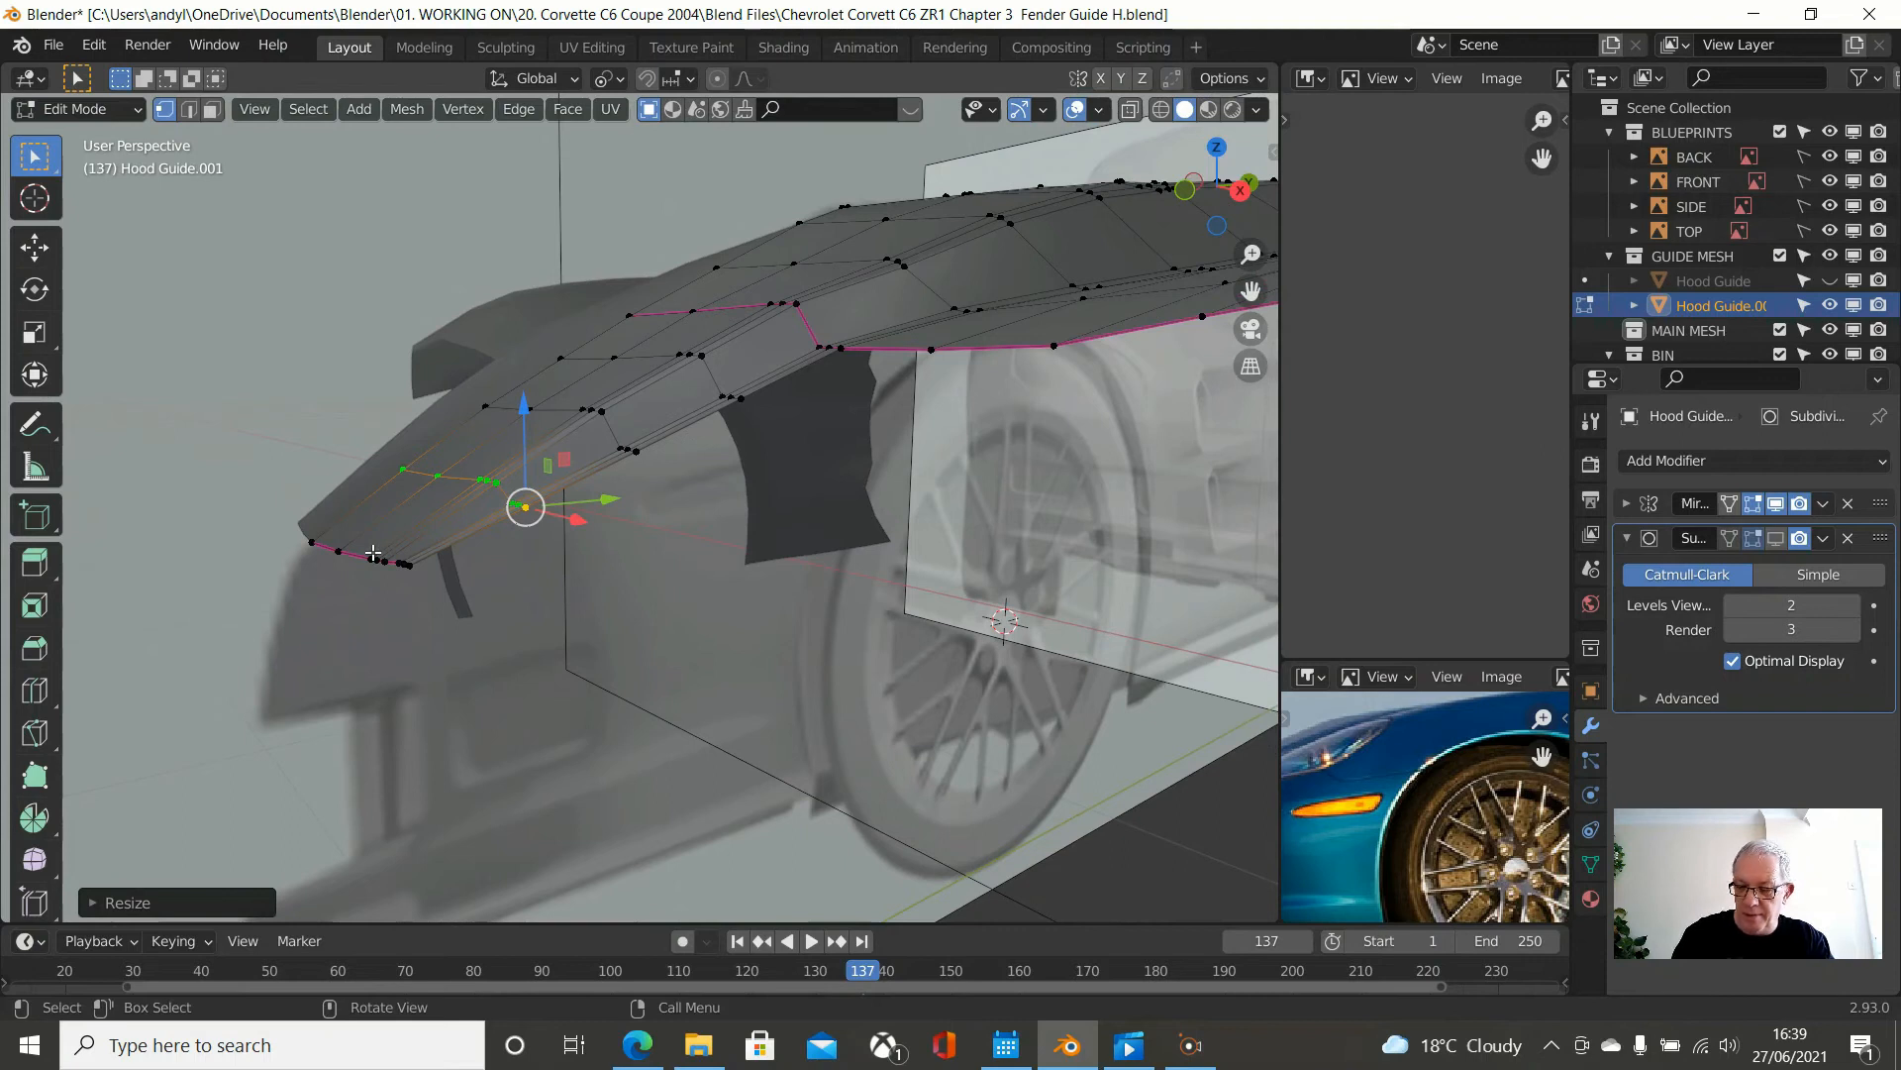
key(KP_3)
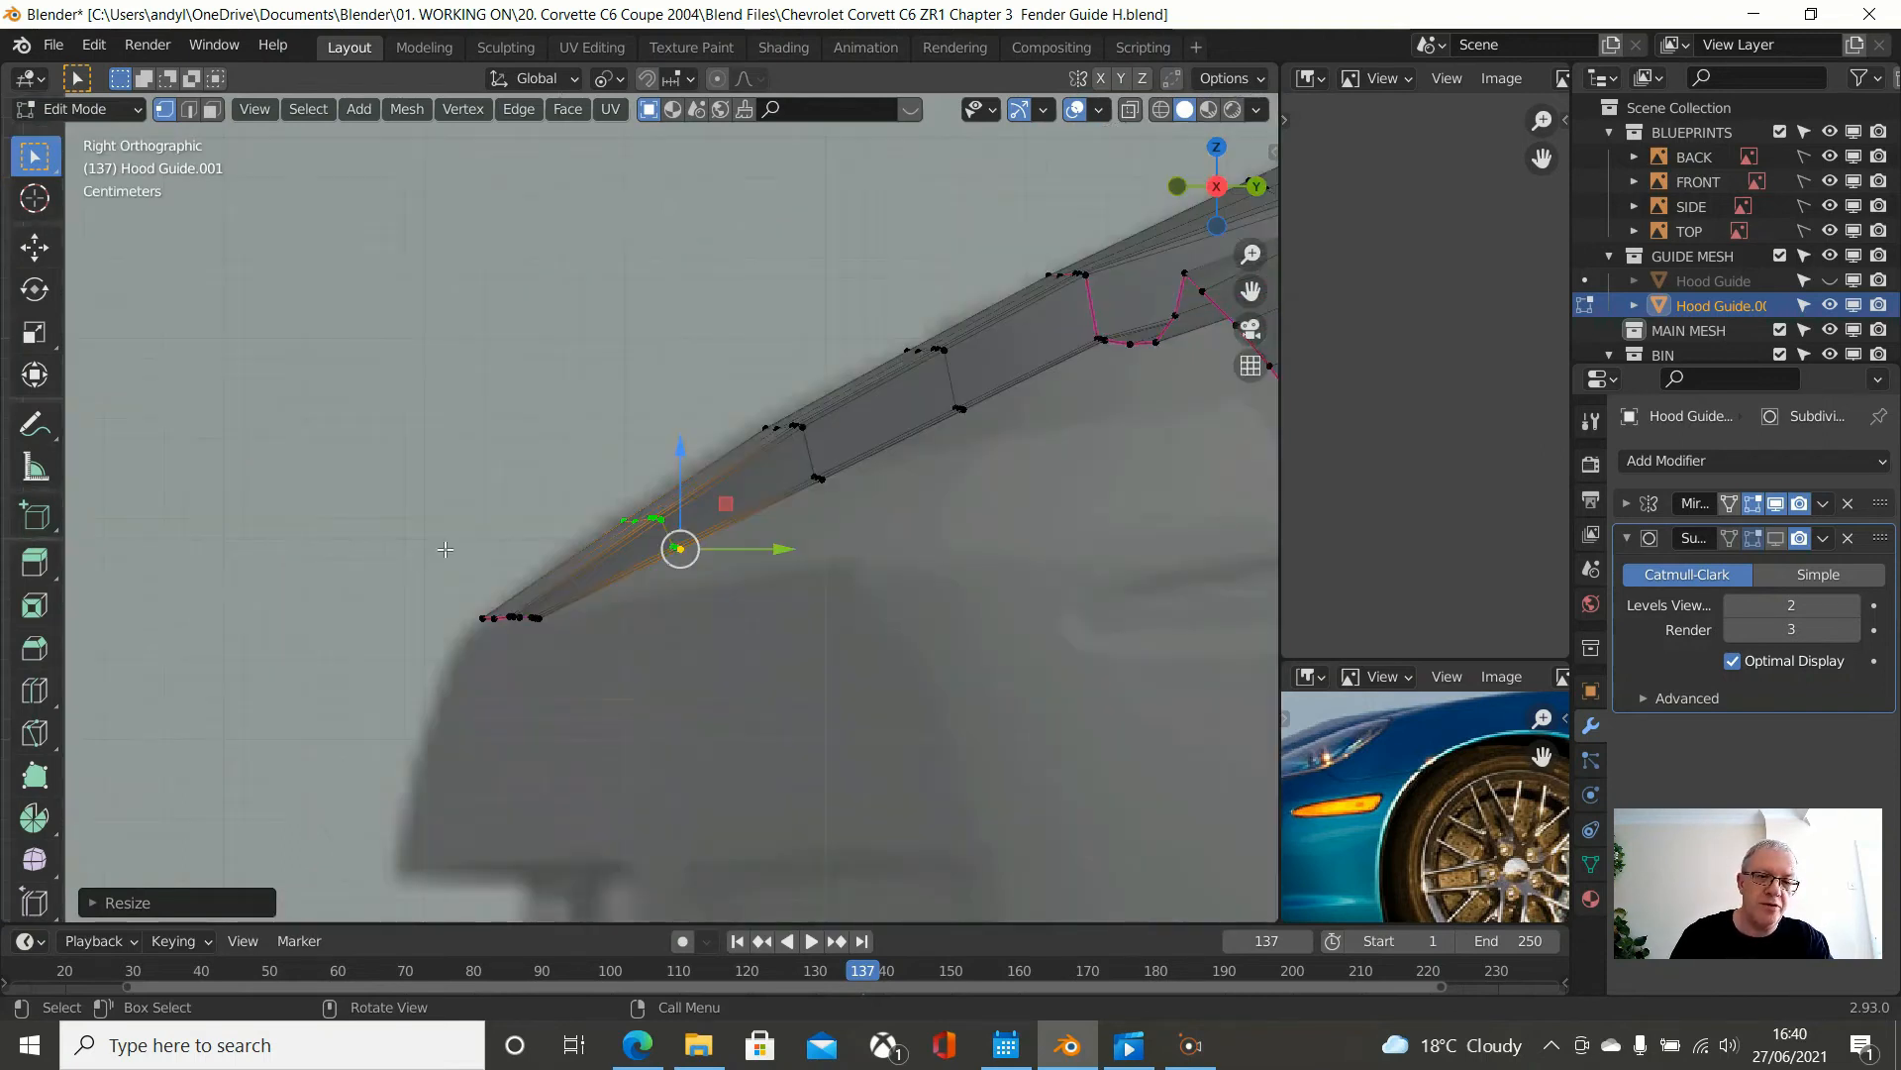
middle_drag(467, 548, 583, 502)
shift+middle_drag(406, 272, 572, 353)
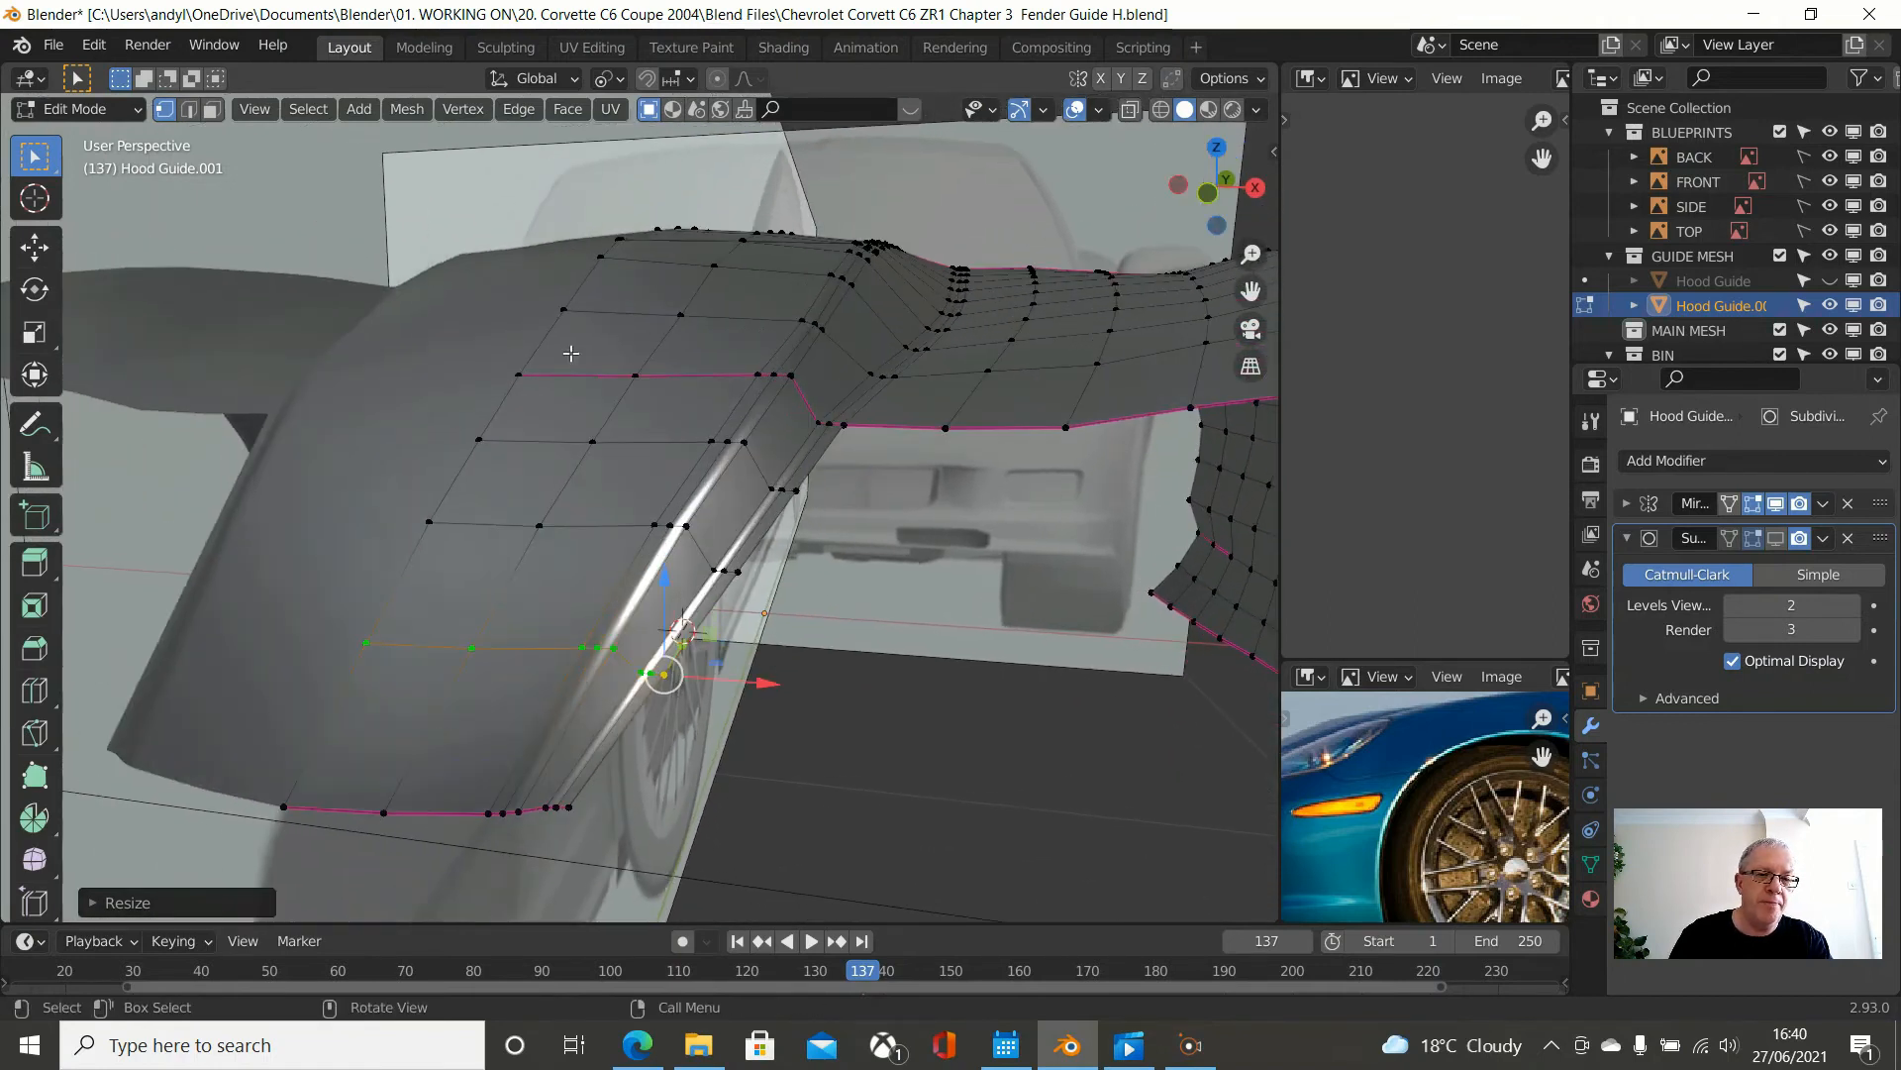
click(518, 375)
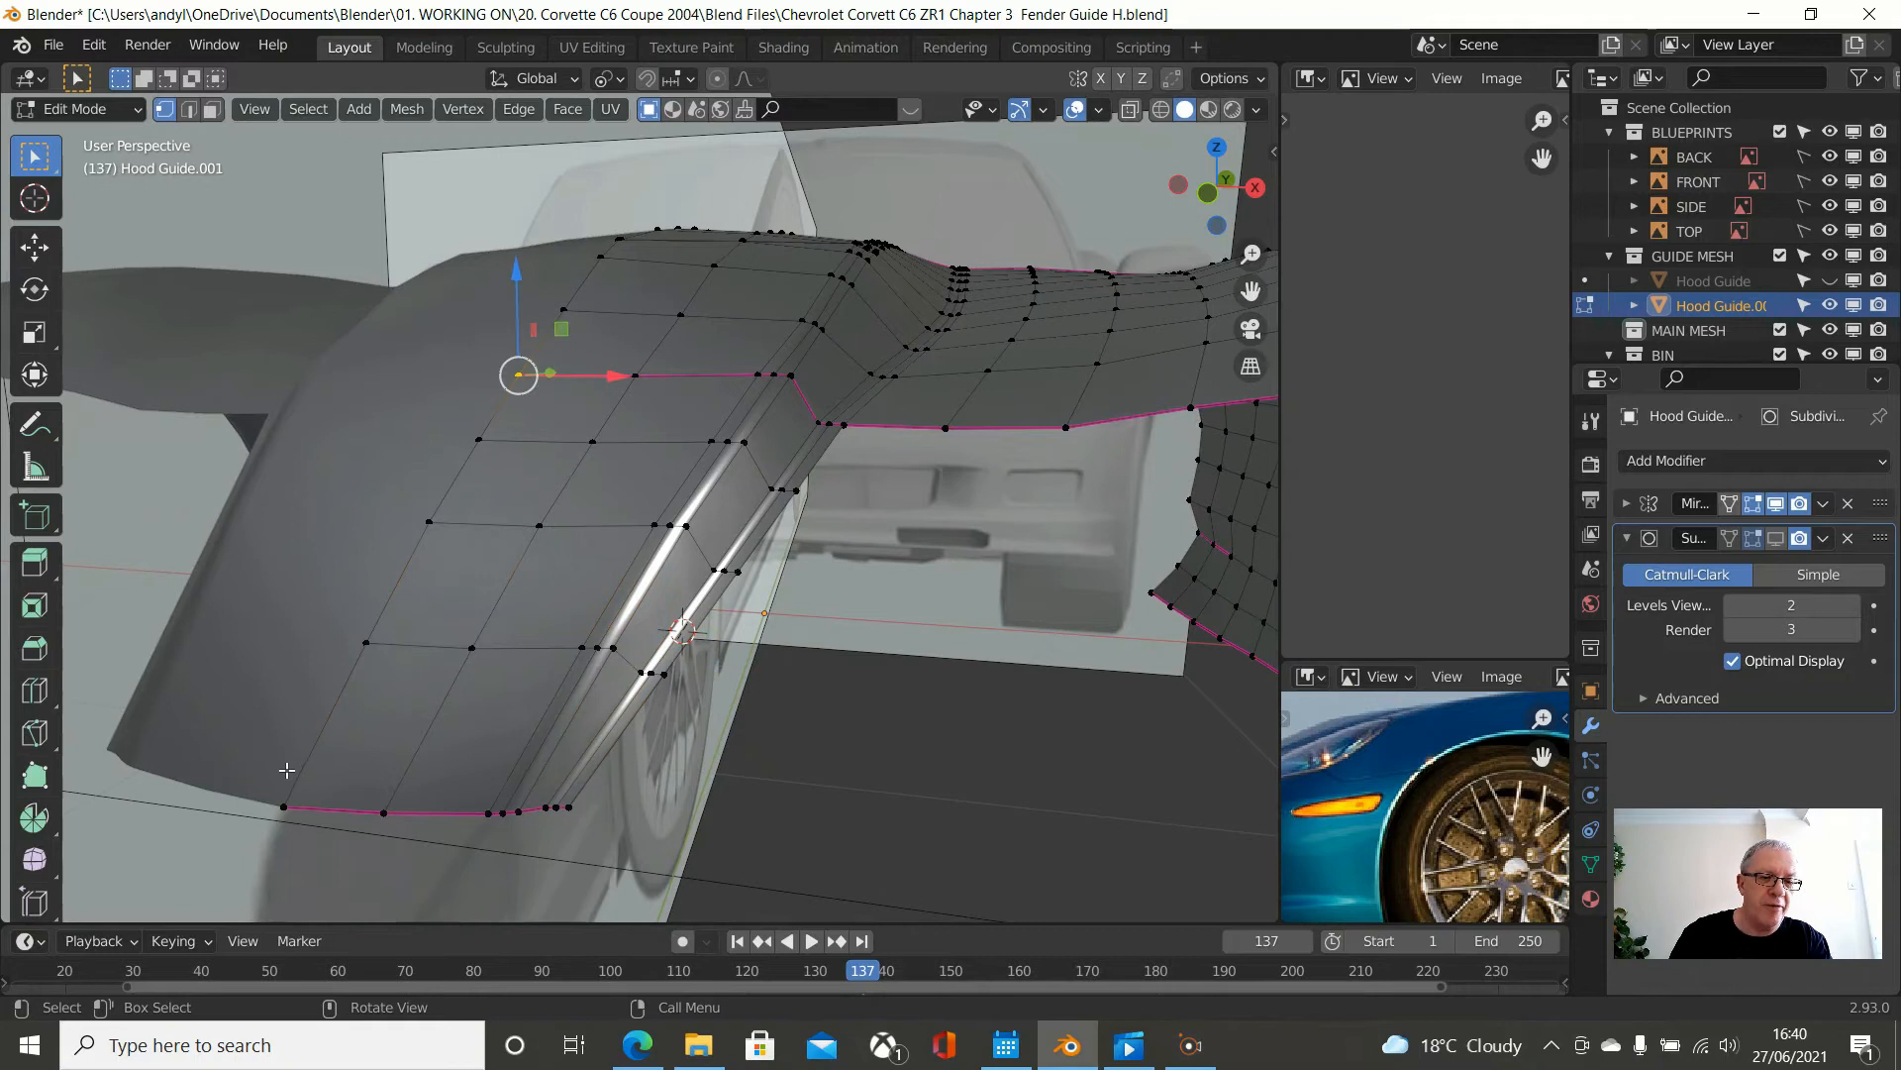
ctrl+click(284, 807)
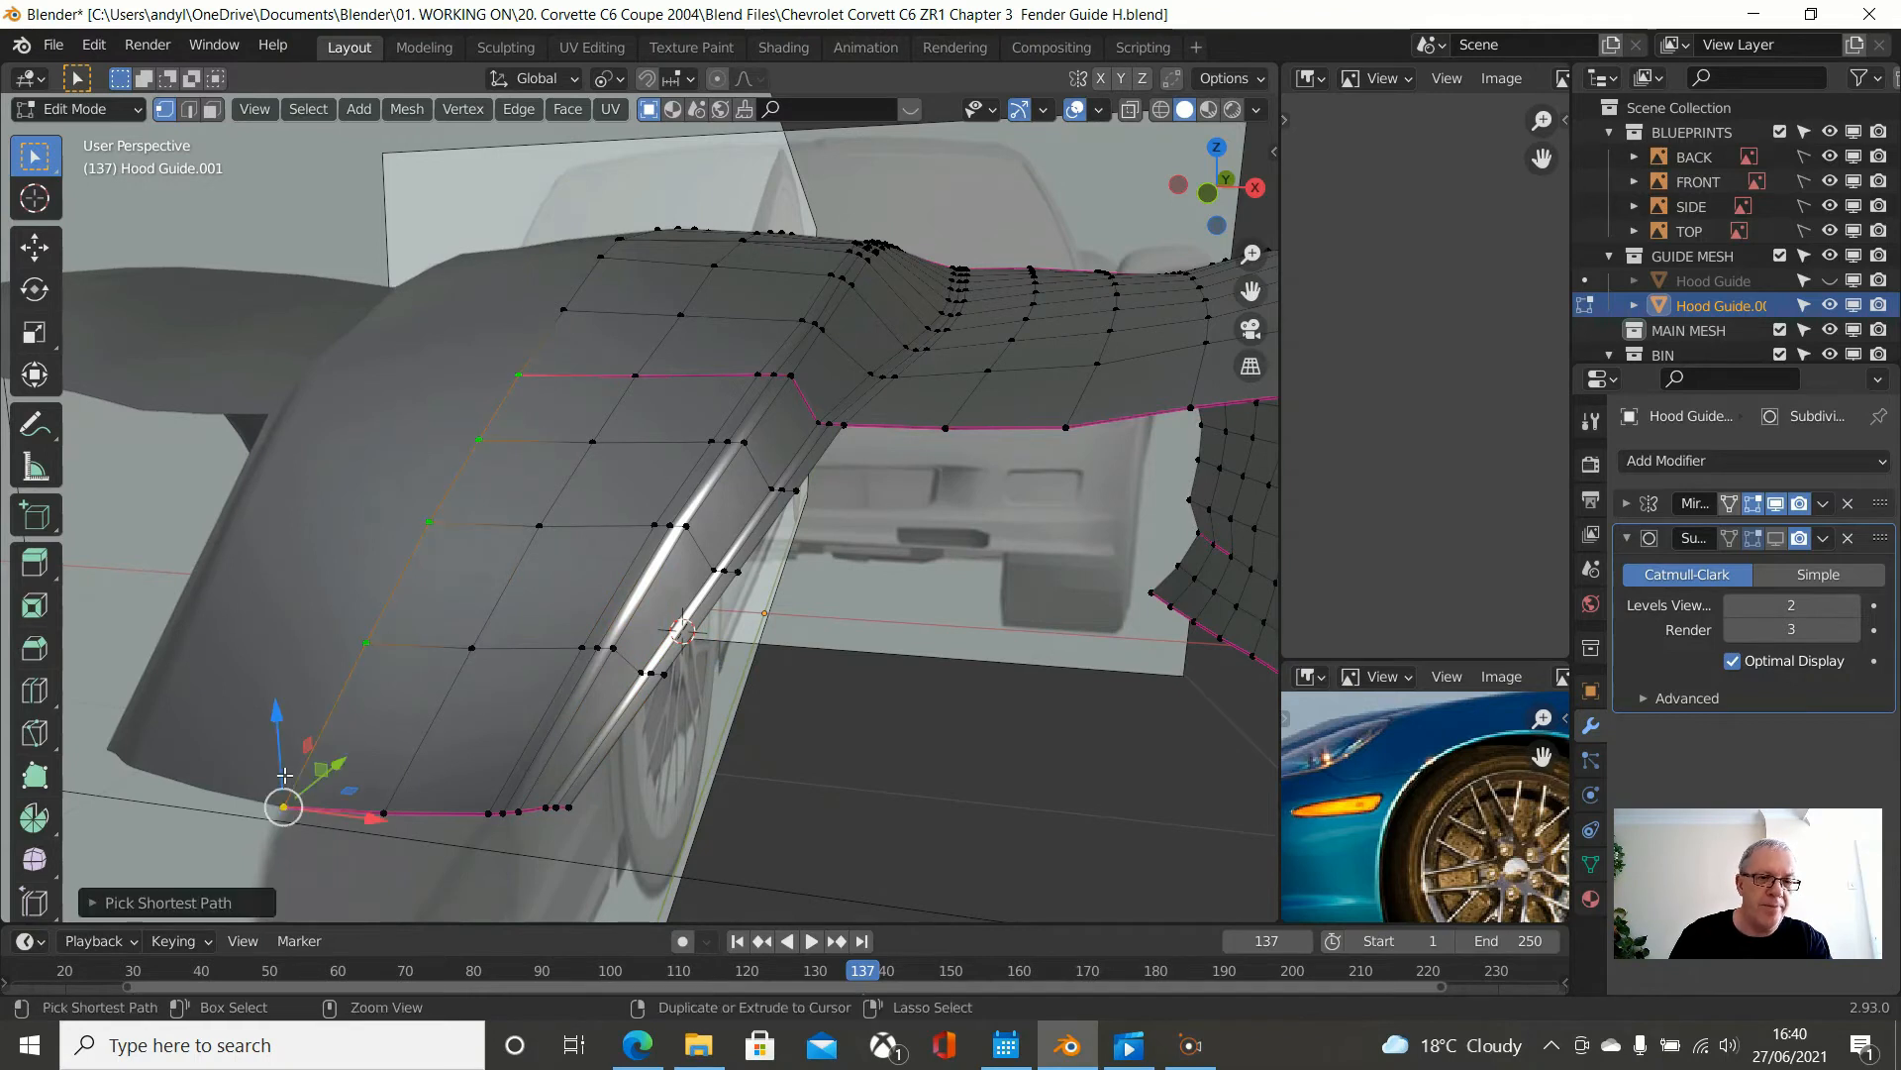
right_click(967, 705)
mouse_move(931, 372)
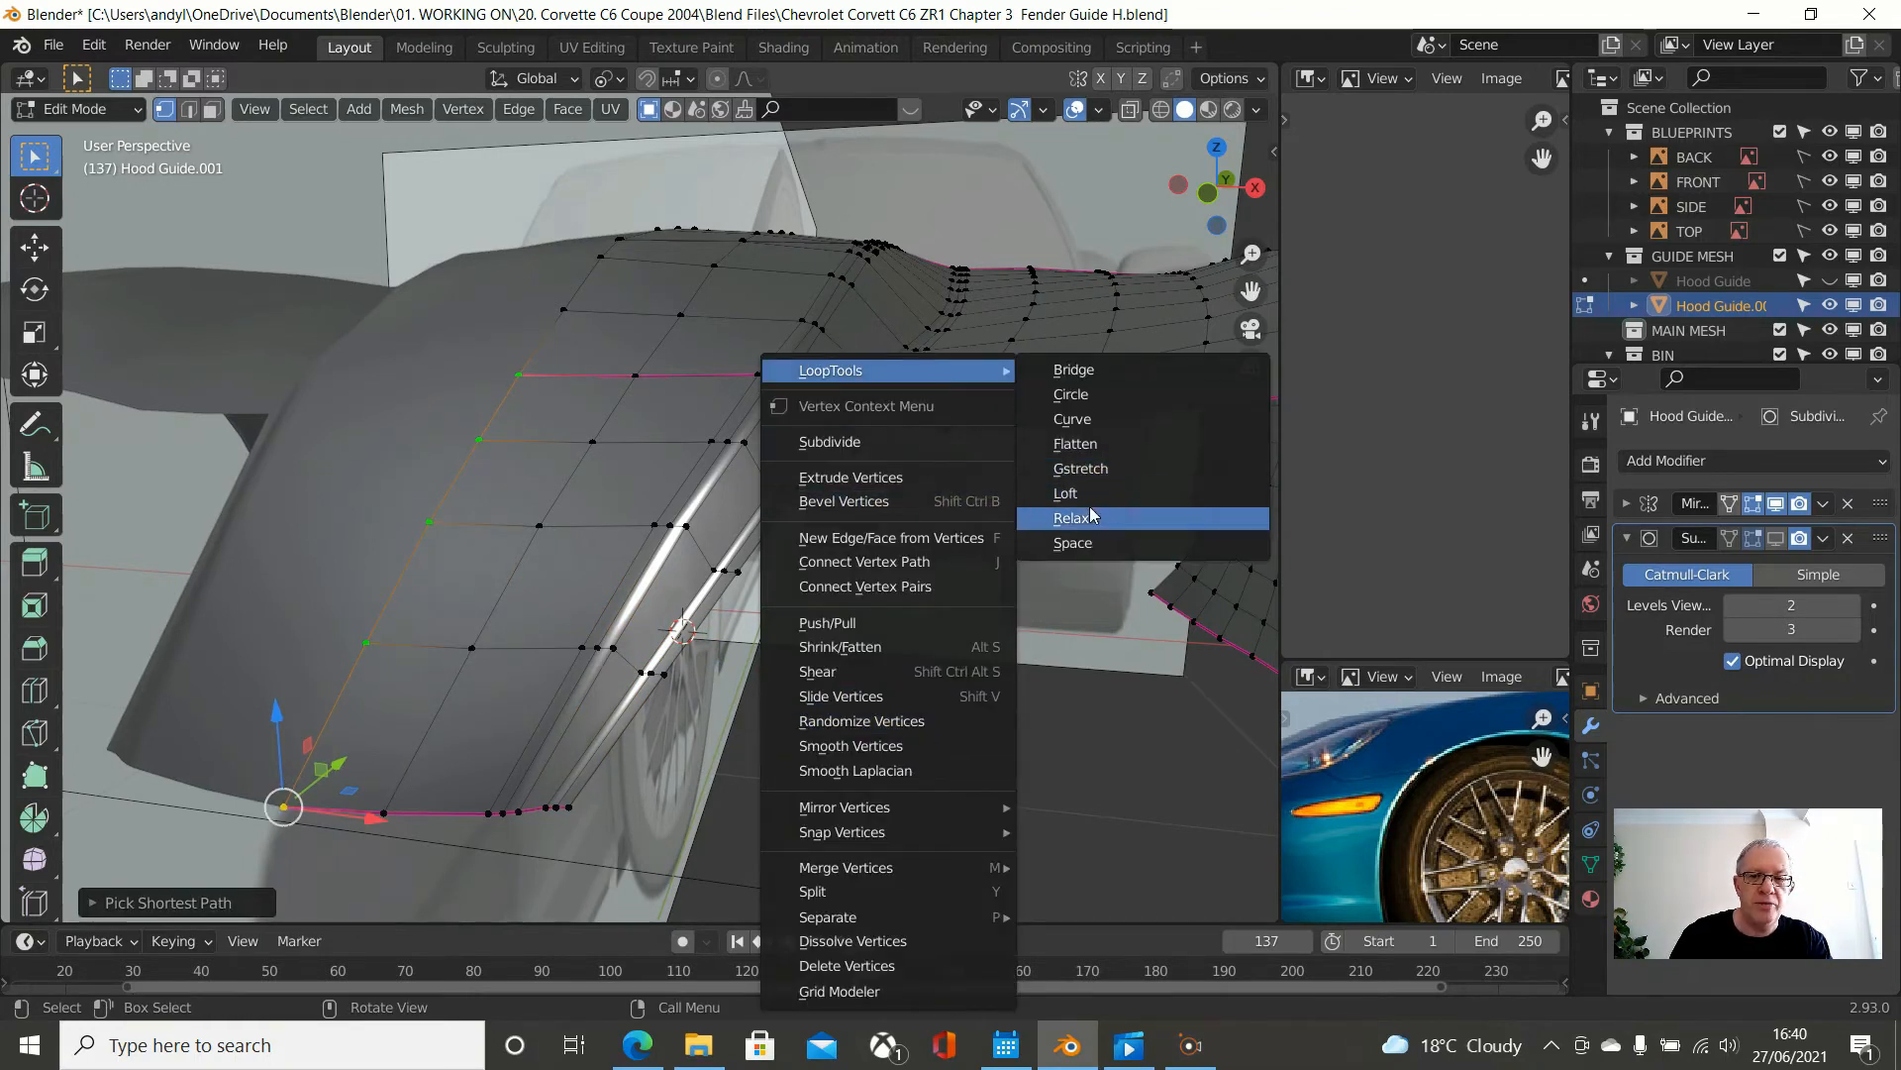
click(1092, 517)
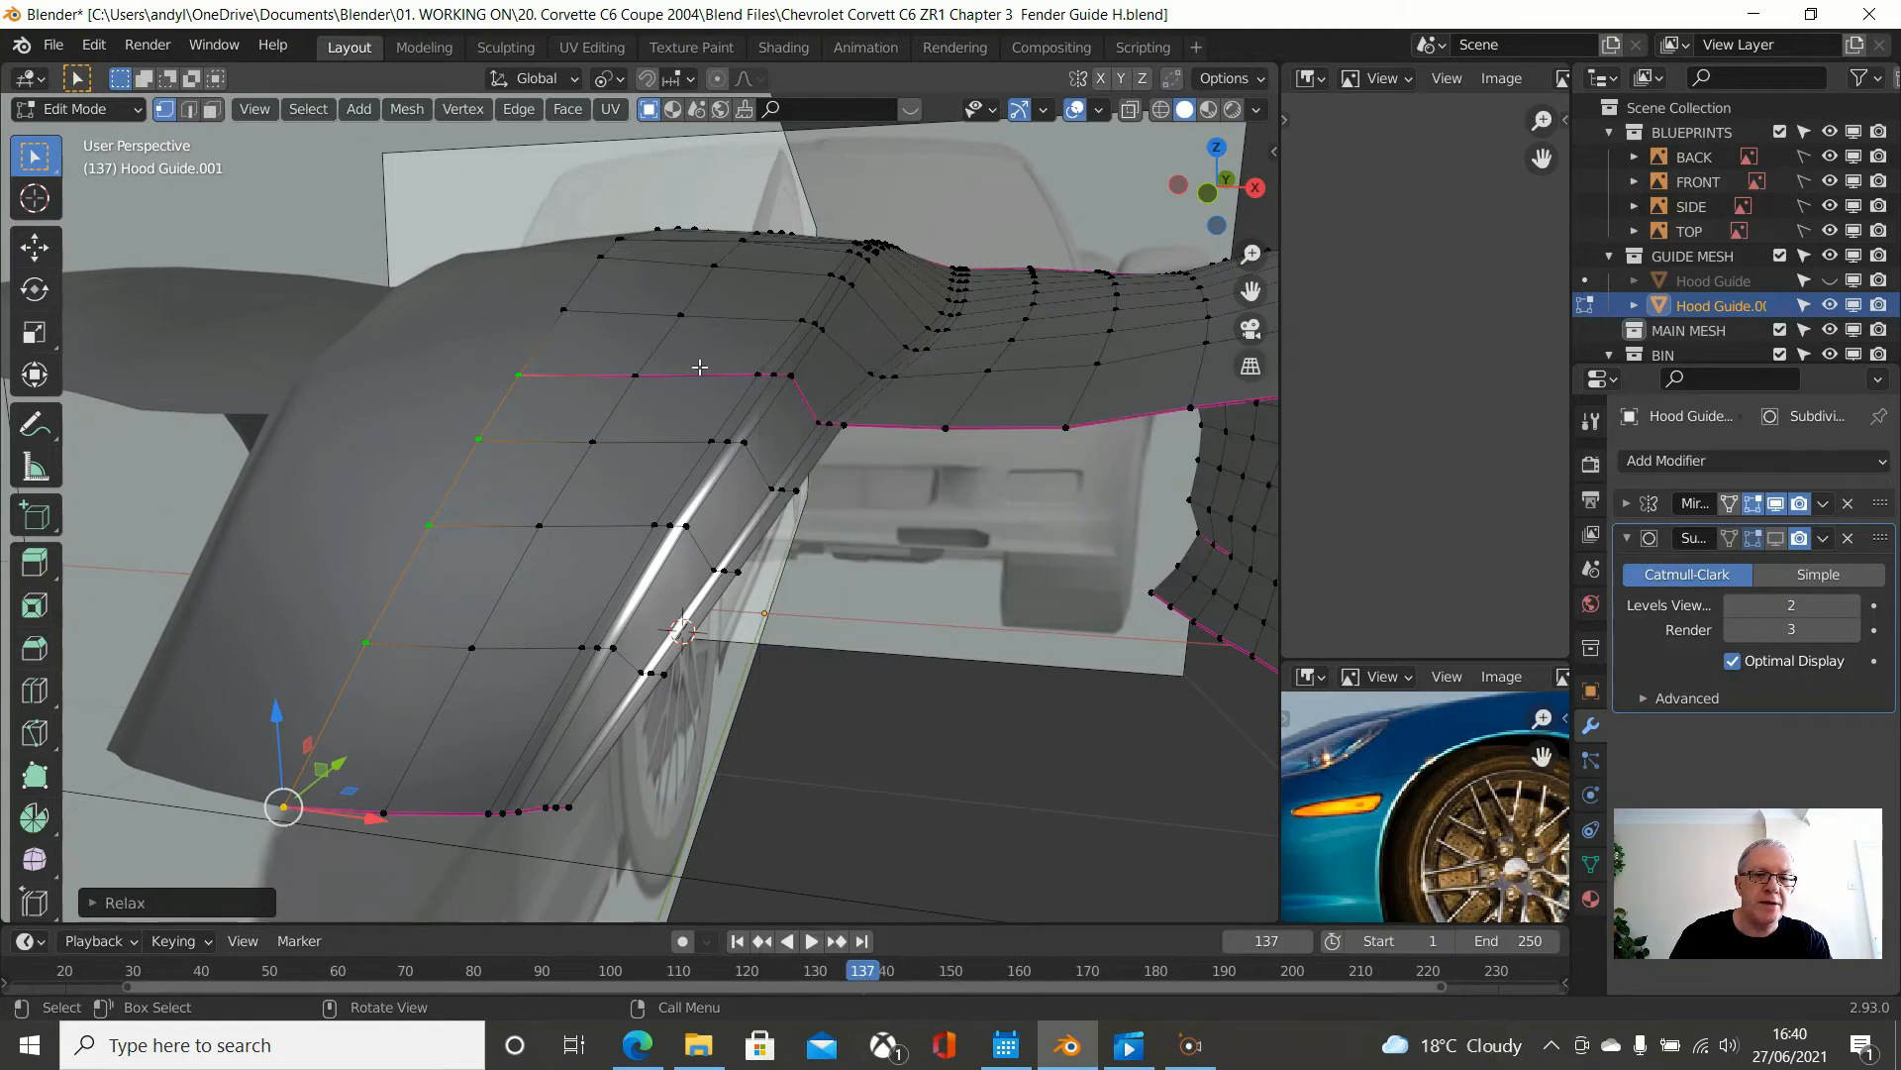
- Relax the second lengthwise edge path from the centre, running from the hood seam to the nose tip, with LoopTools
click(635, 375)
ctrl+click(383, 810)
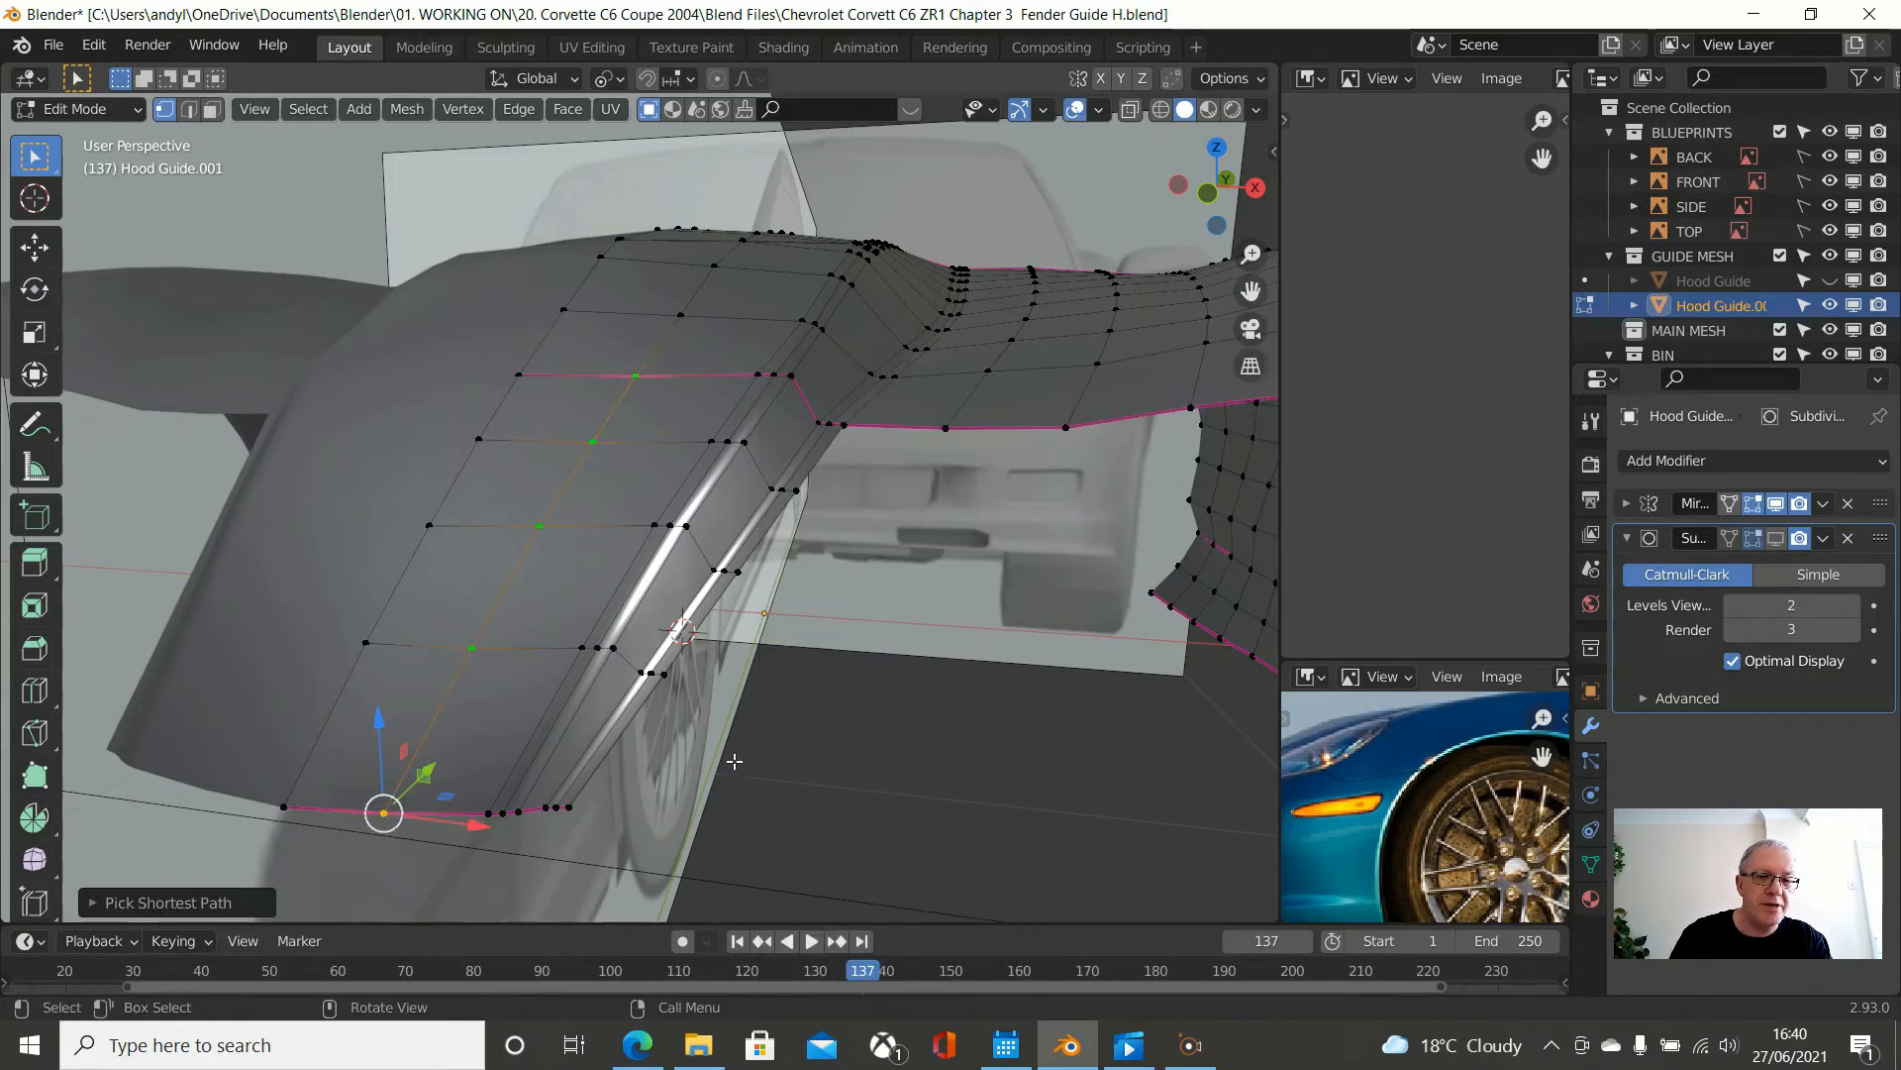
right_click(919, 721)
mouse_move(899, 375)
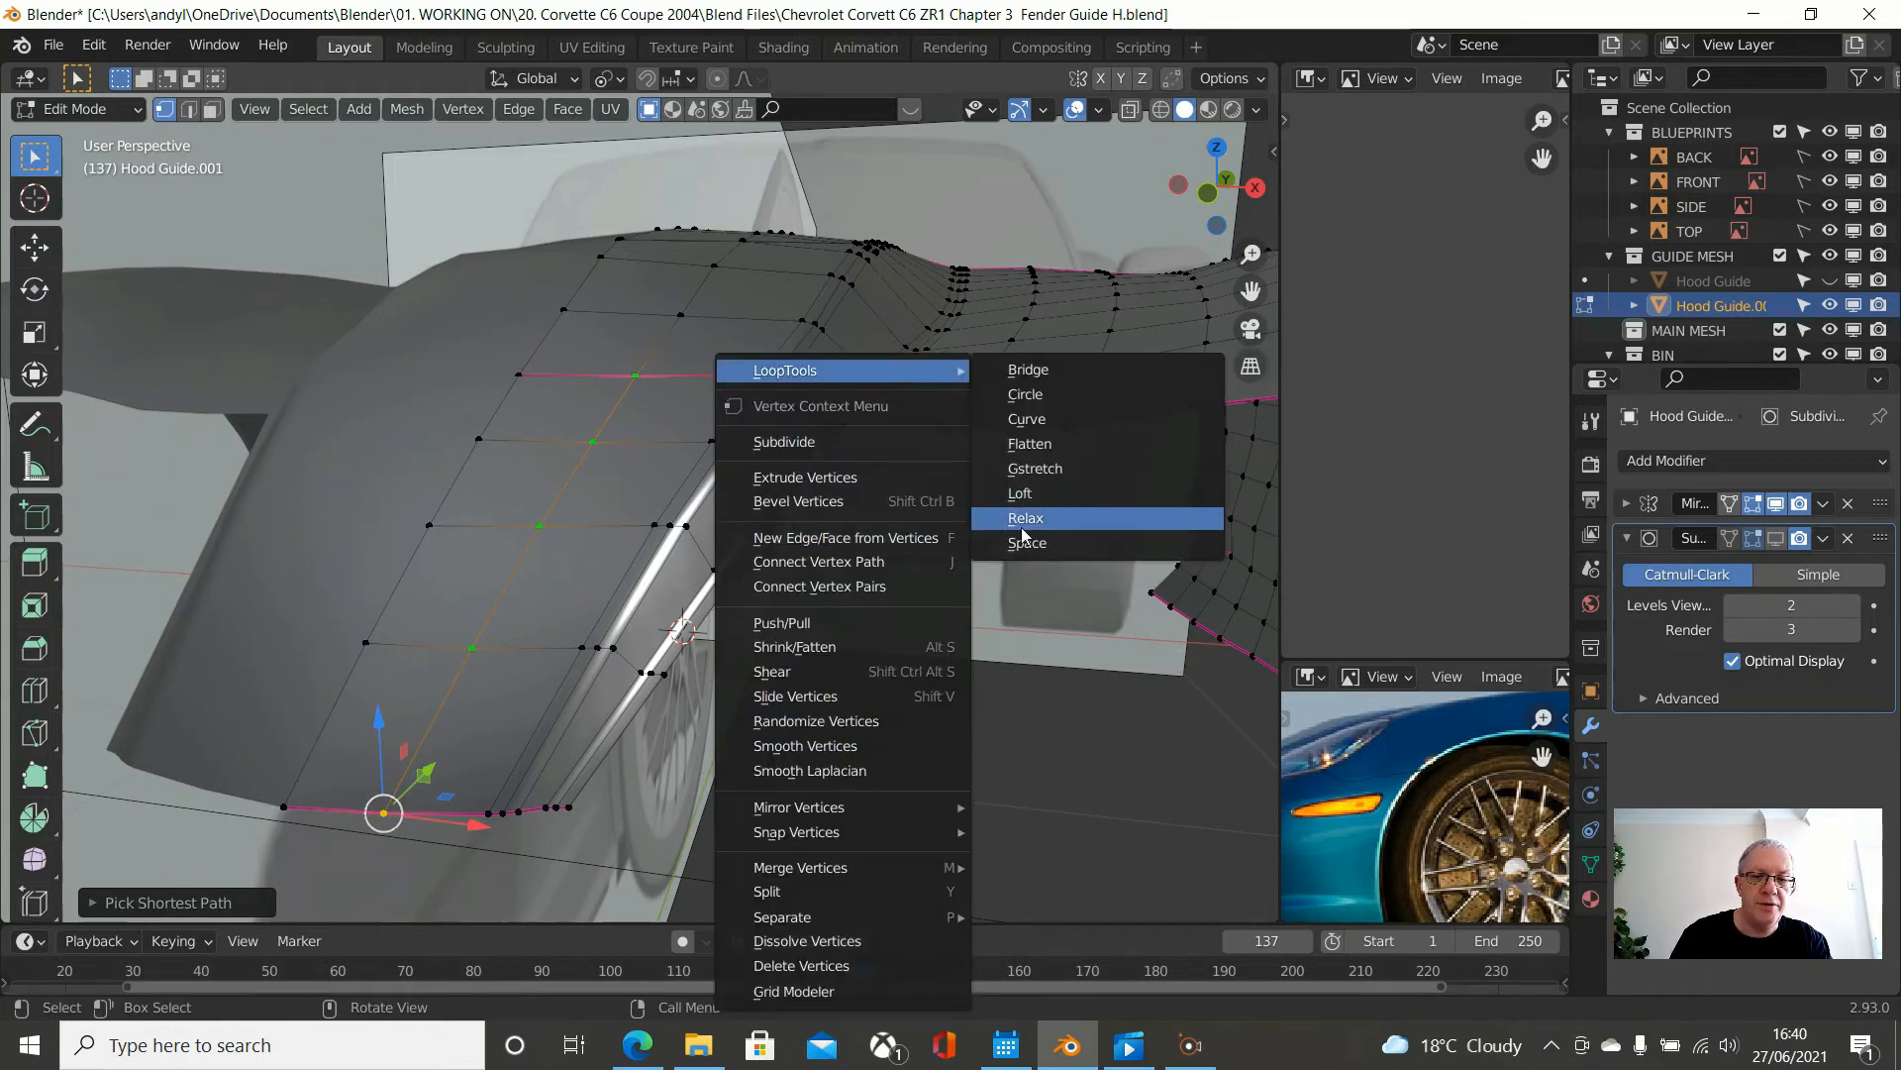
click(1026, 519)
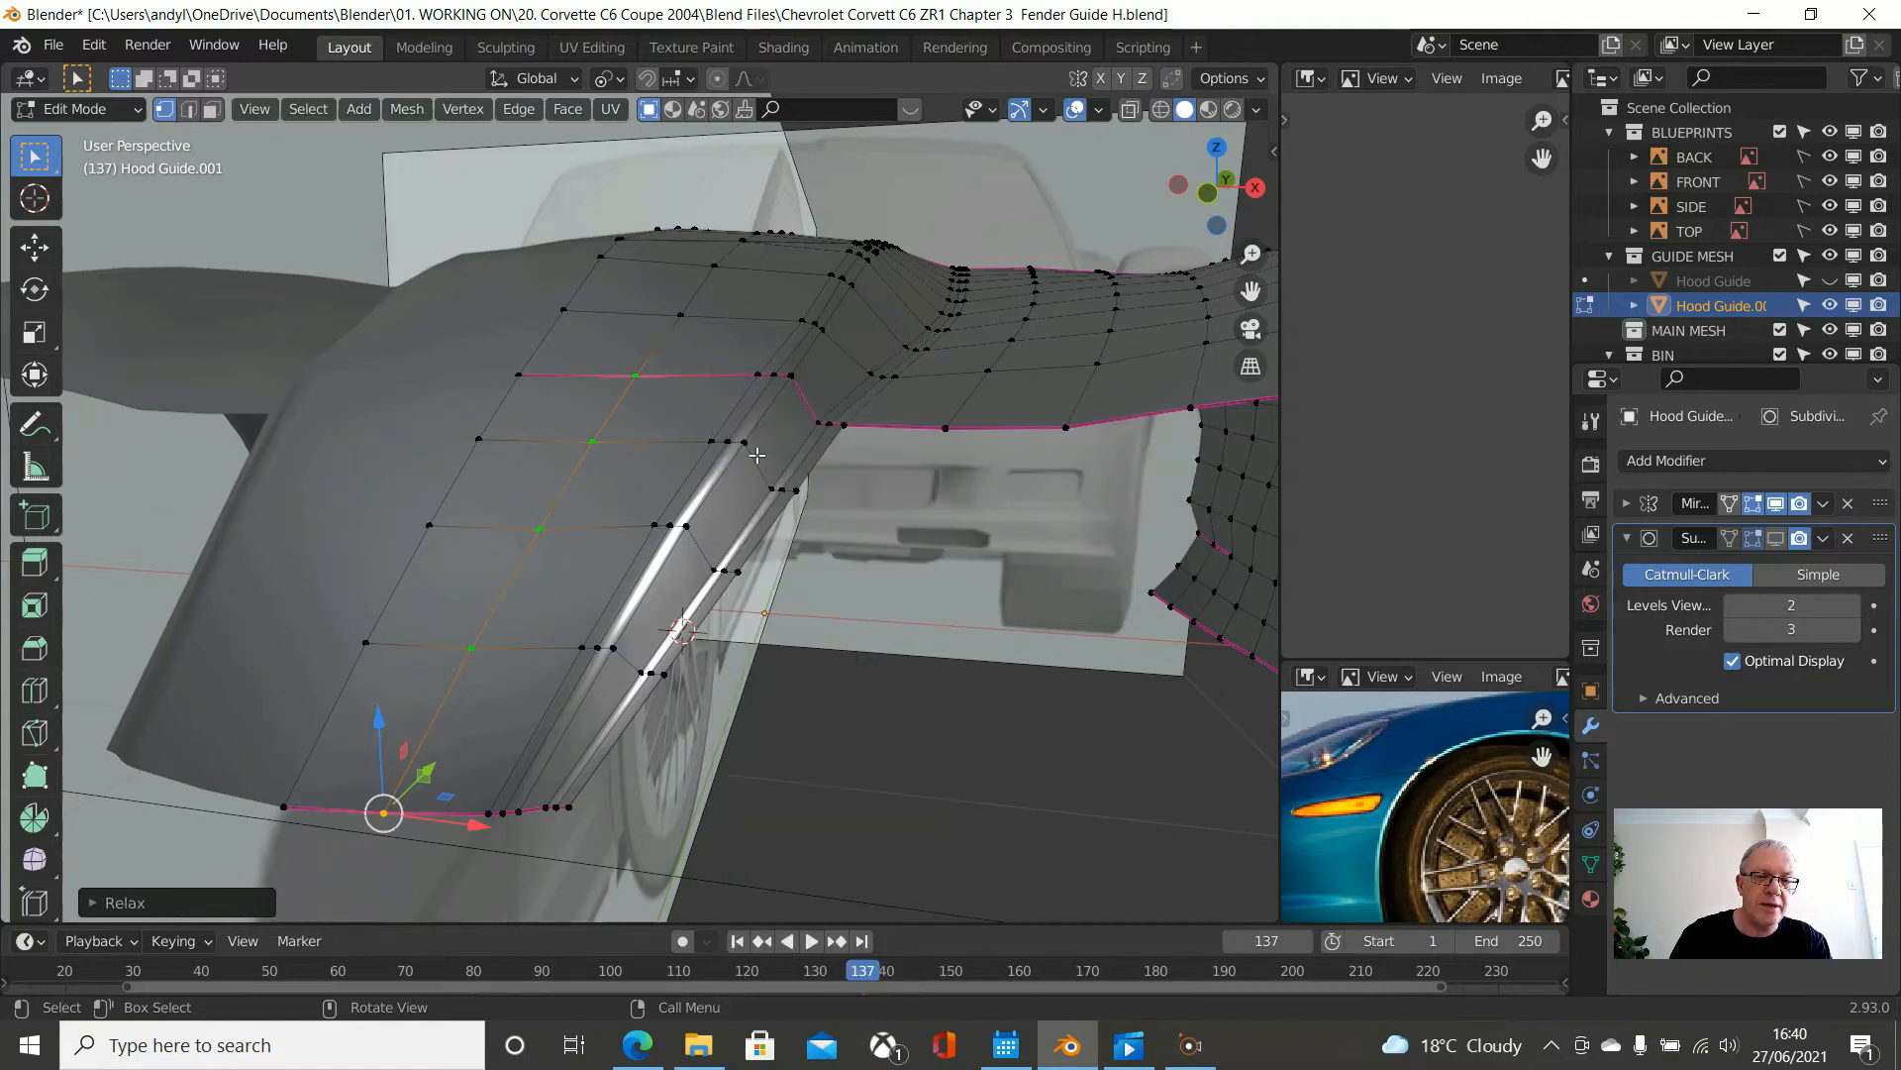
- Apply LoopTools Relax to the inner of the three closely spaced edge paths along the nose extension's upper crease
click(759, 374)
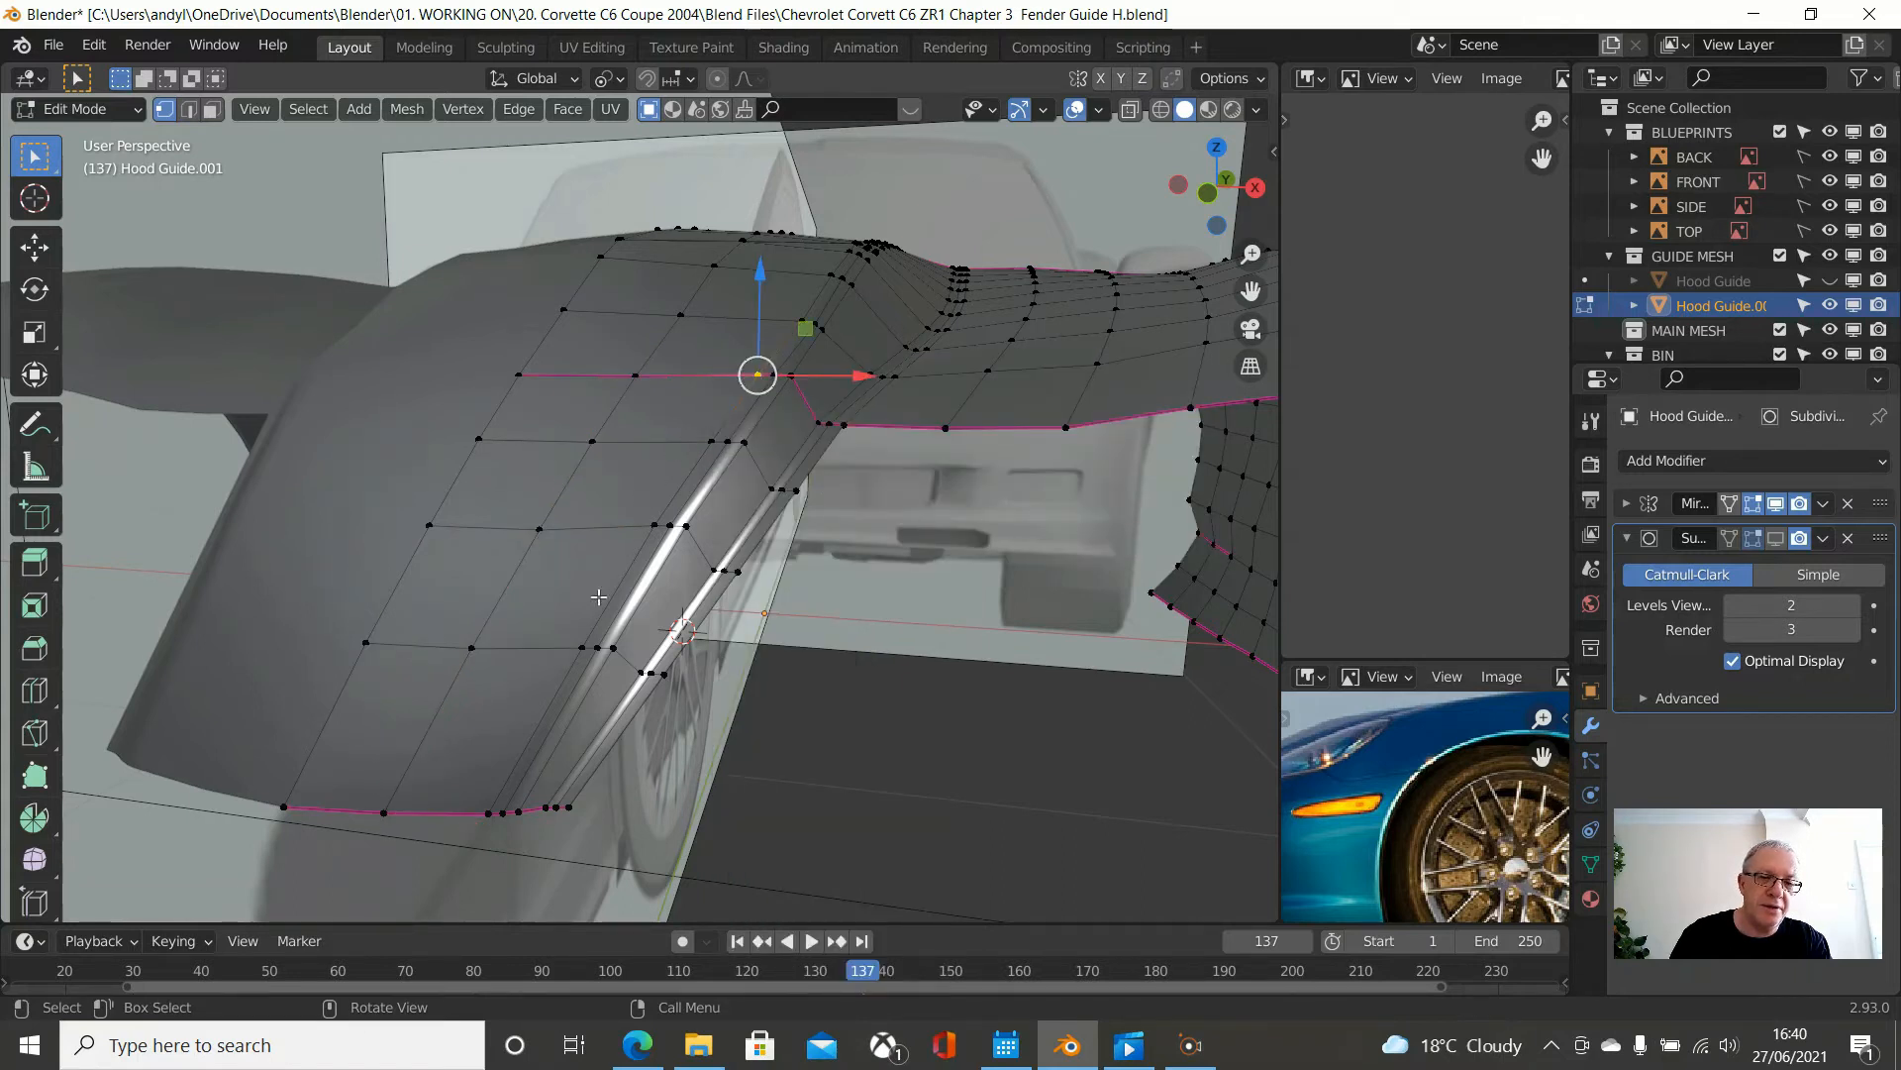
ctrl+click(488, 813)
right_click(945, 690)
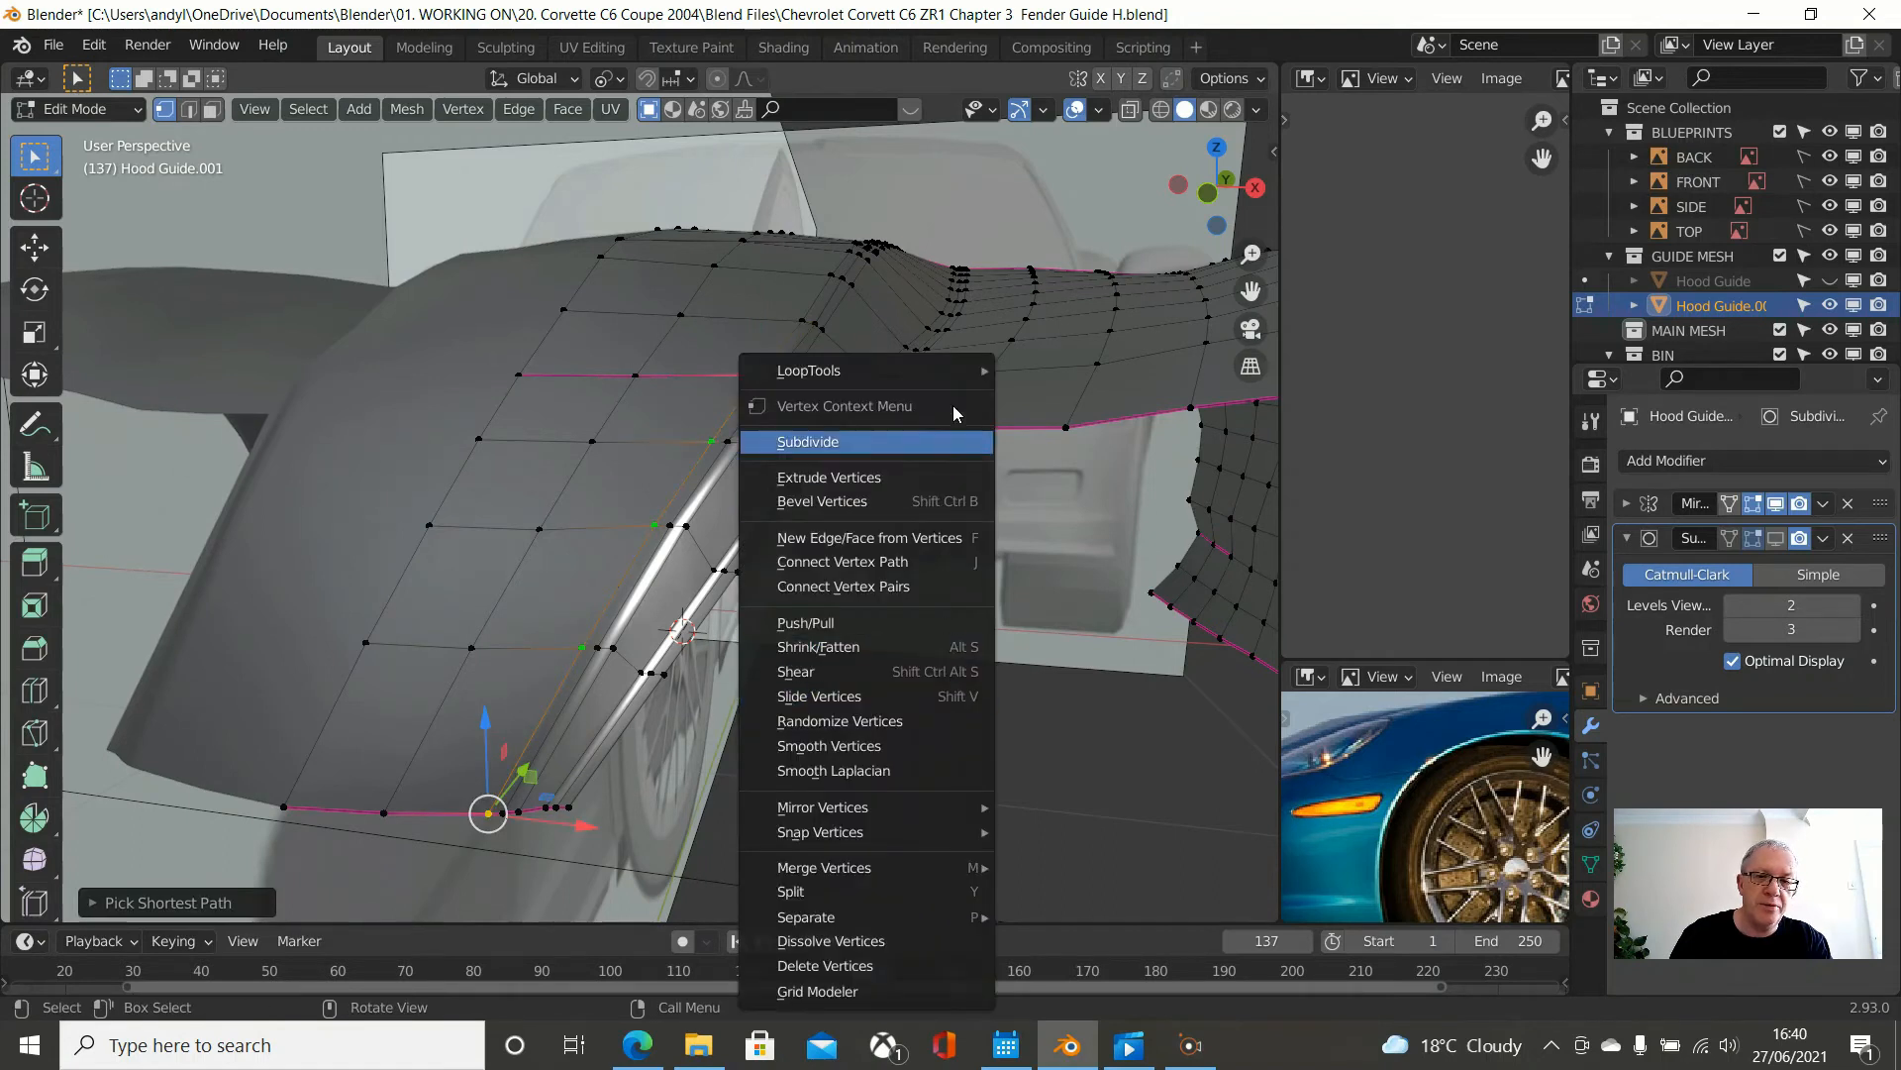
mouse_move(963, 374)
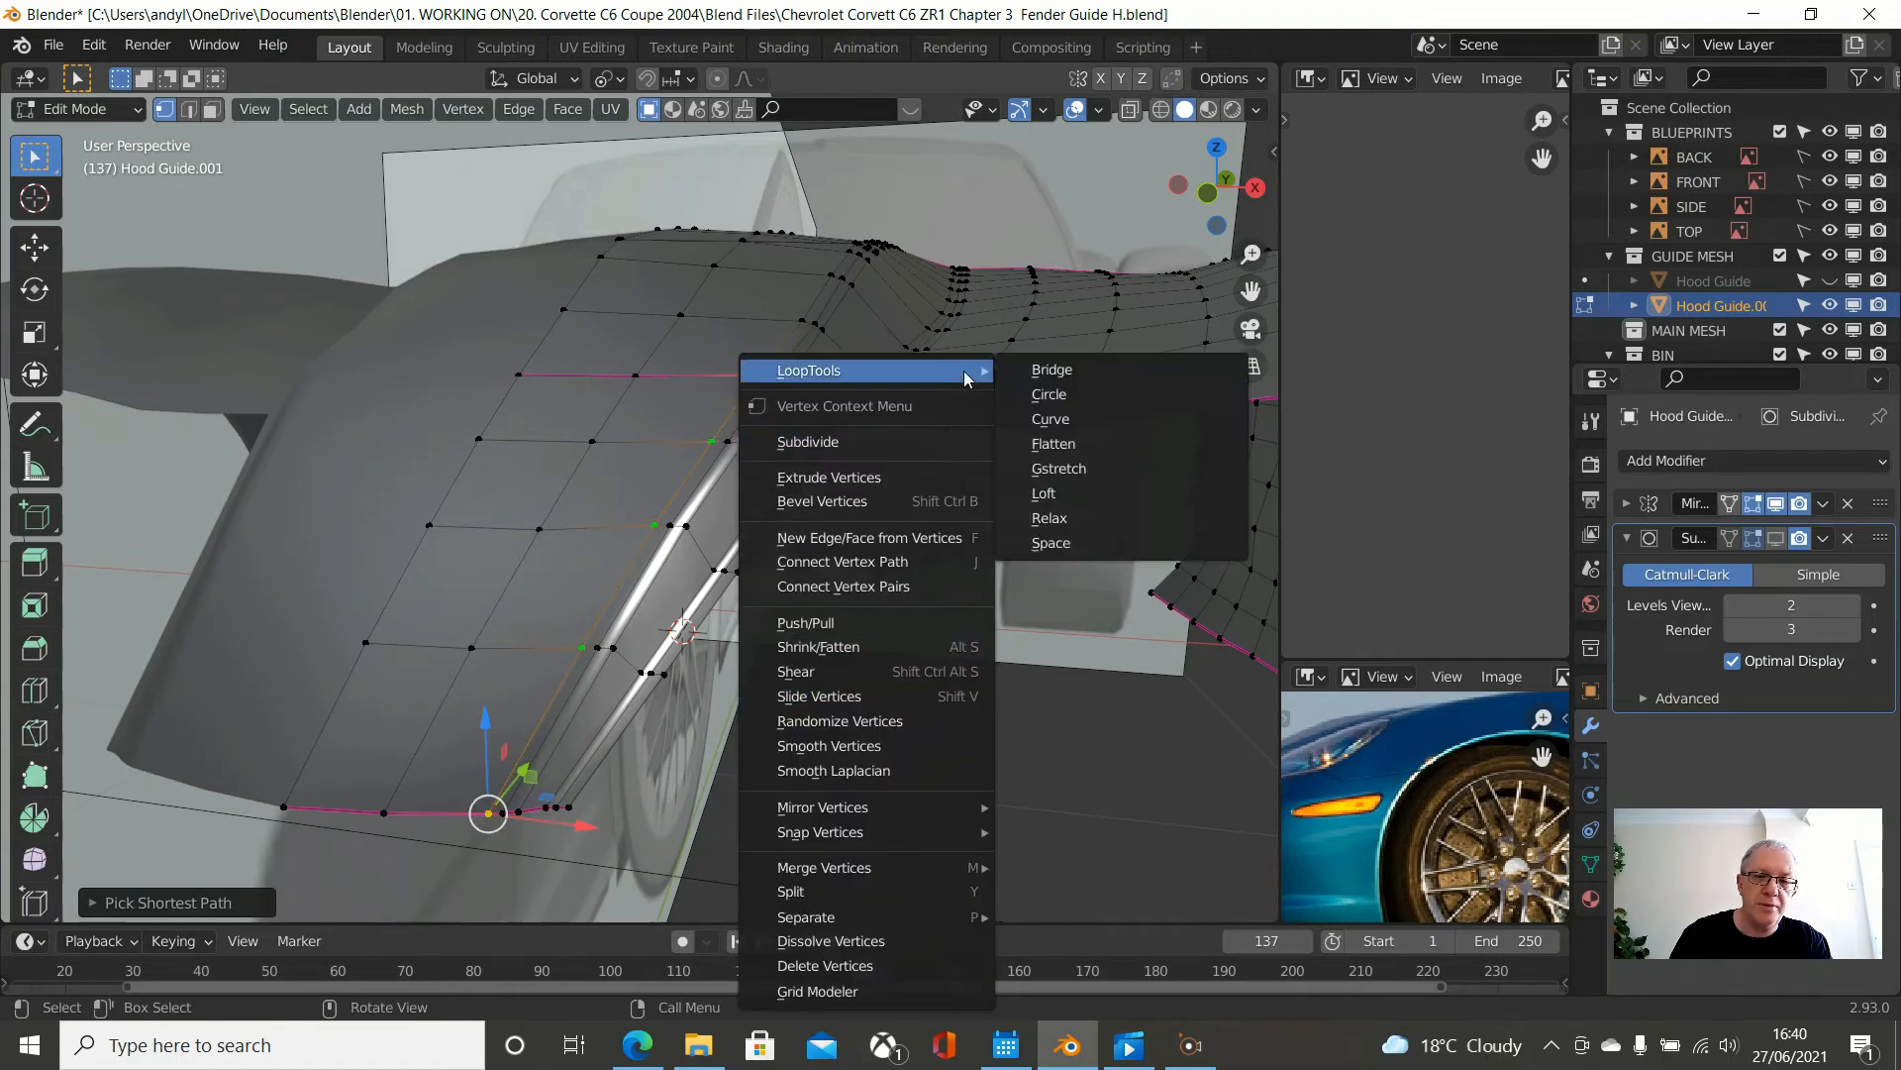
click(1056, 518)
- Apply LoopTools Relax to the middle of the three closely spaced edge paths along the upper crease, from seam to nose tip
click(774, 376)
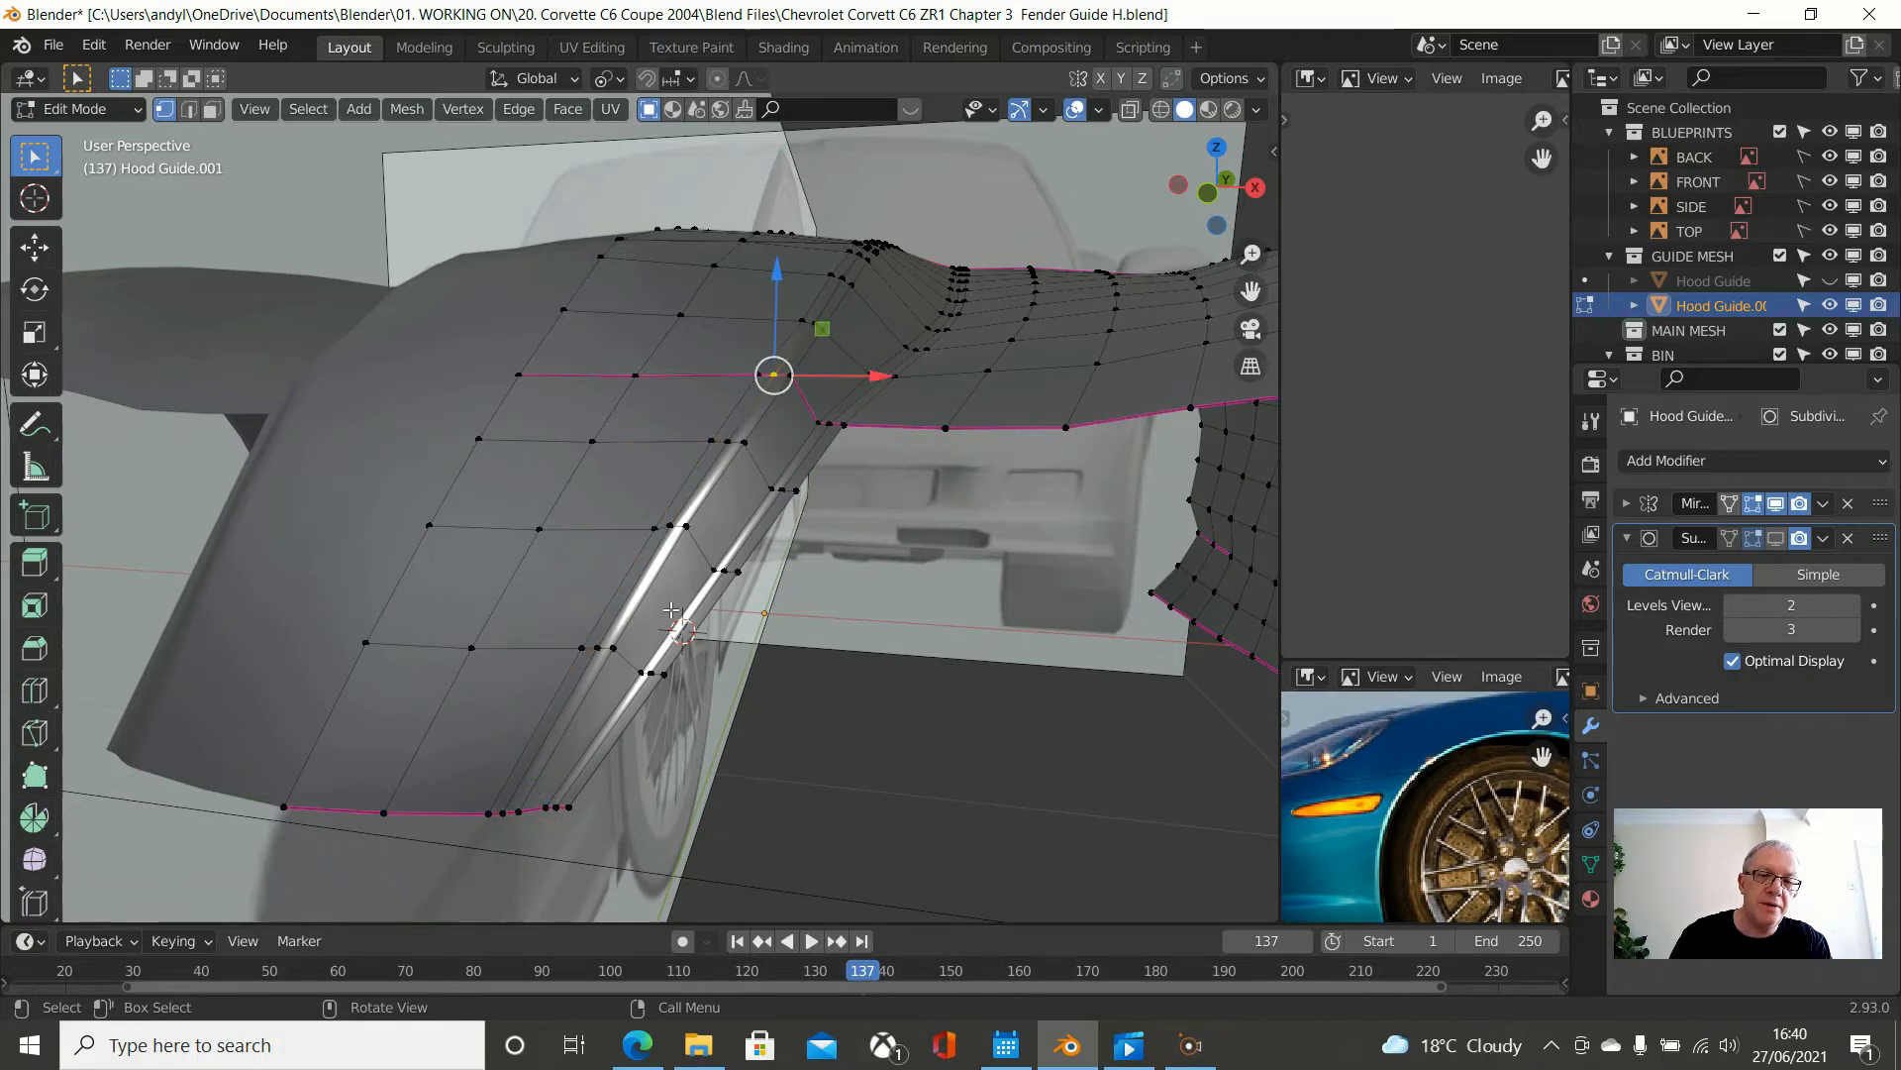
ctrl+click(503, 812)
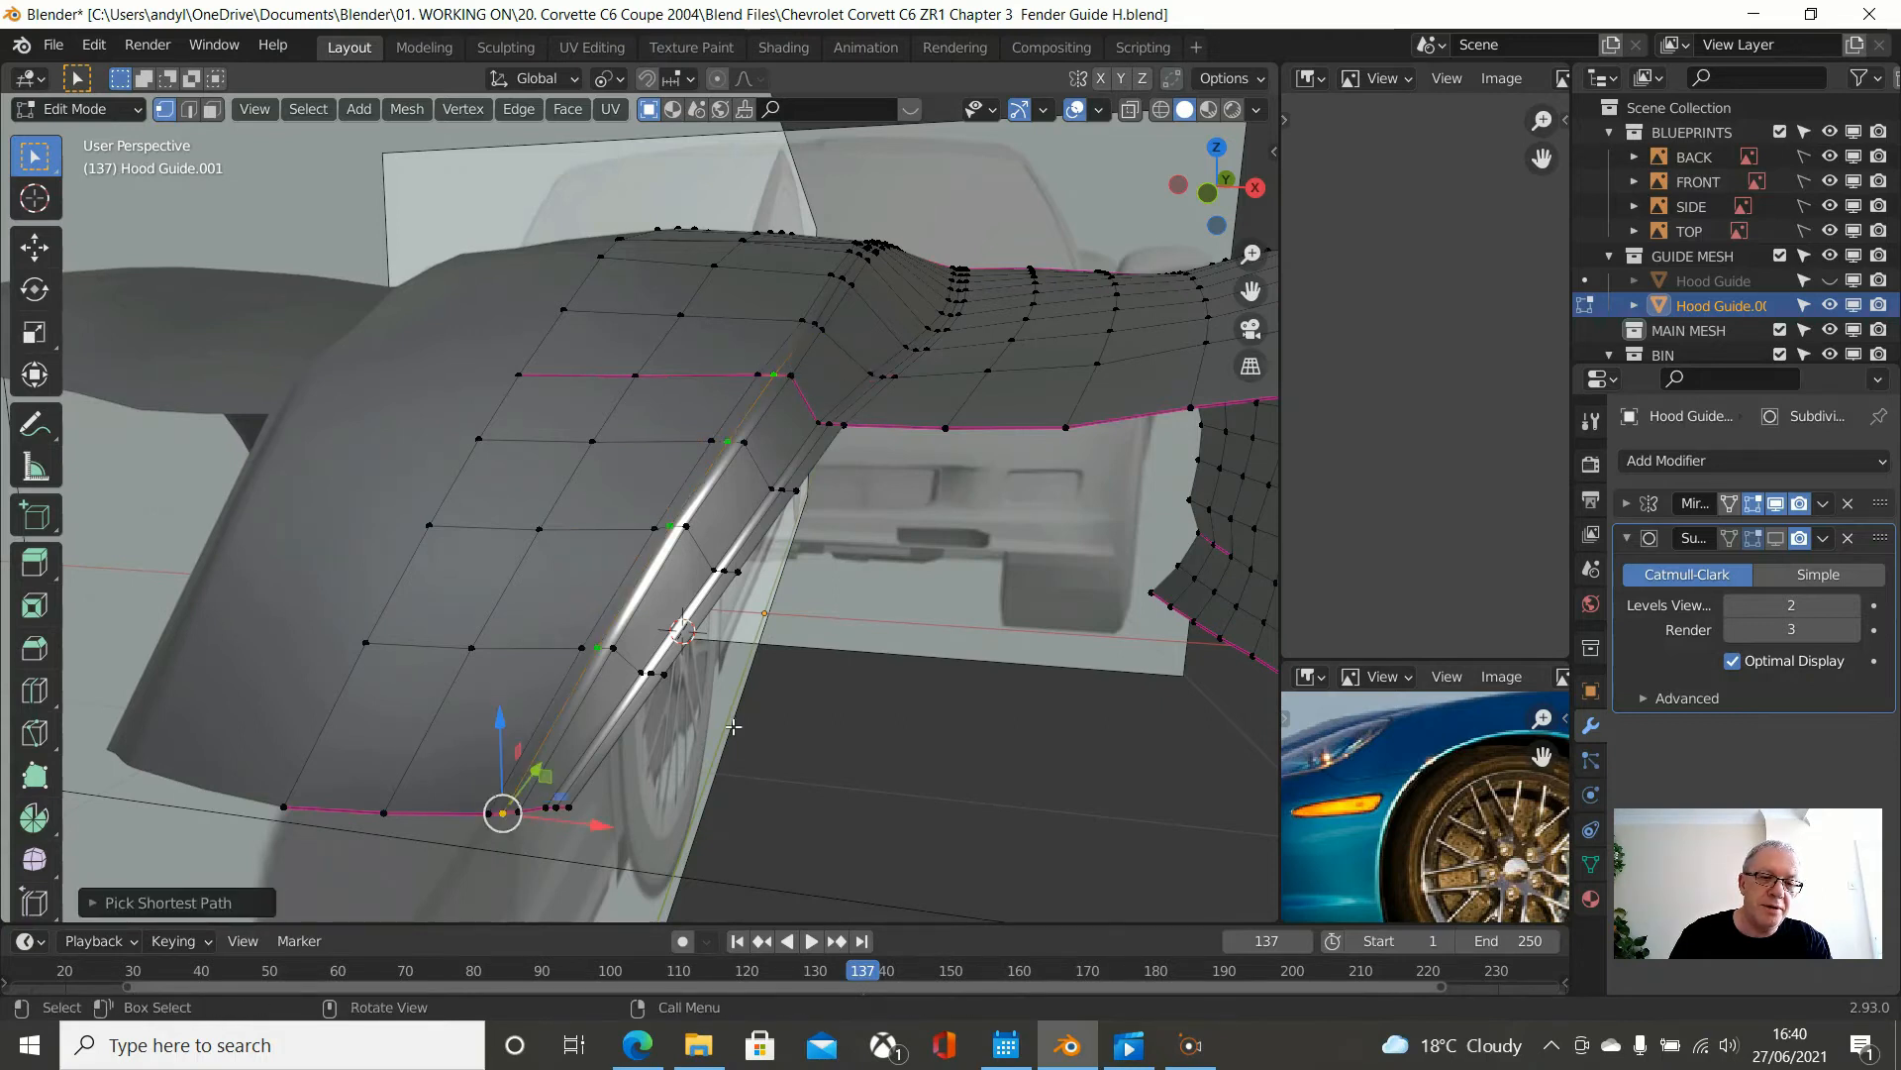
right_click(891, 651)
mouse_move(871, 370)
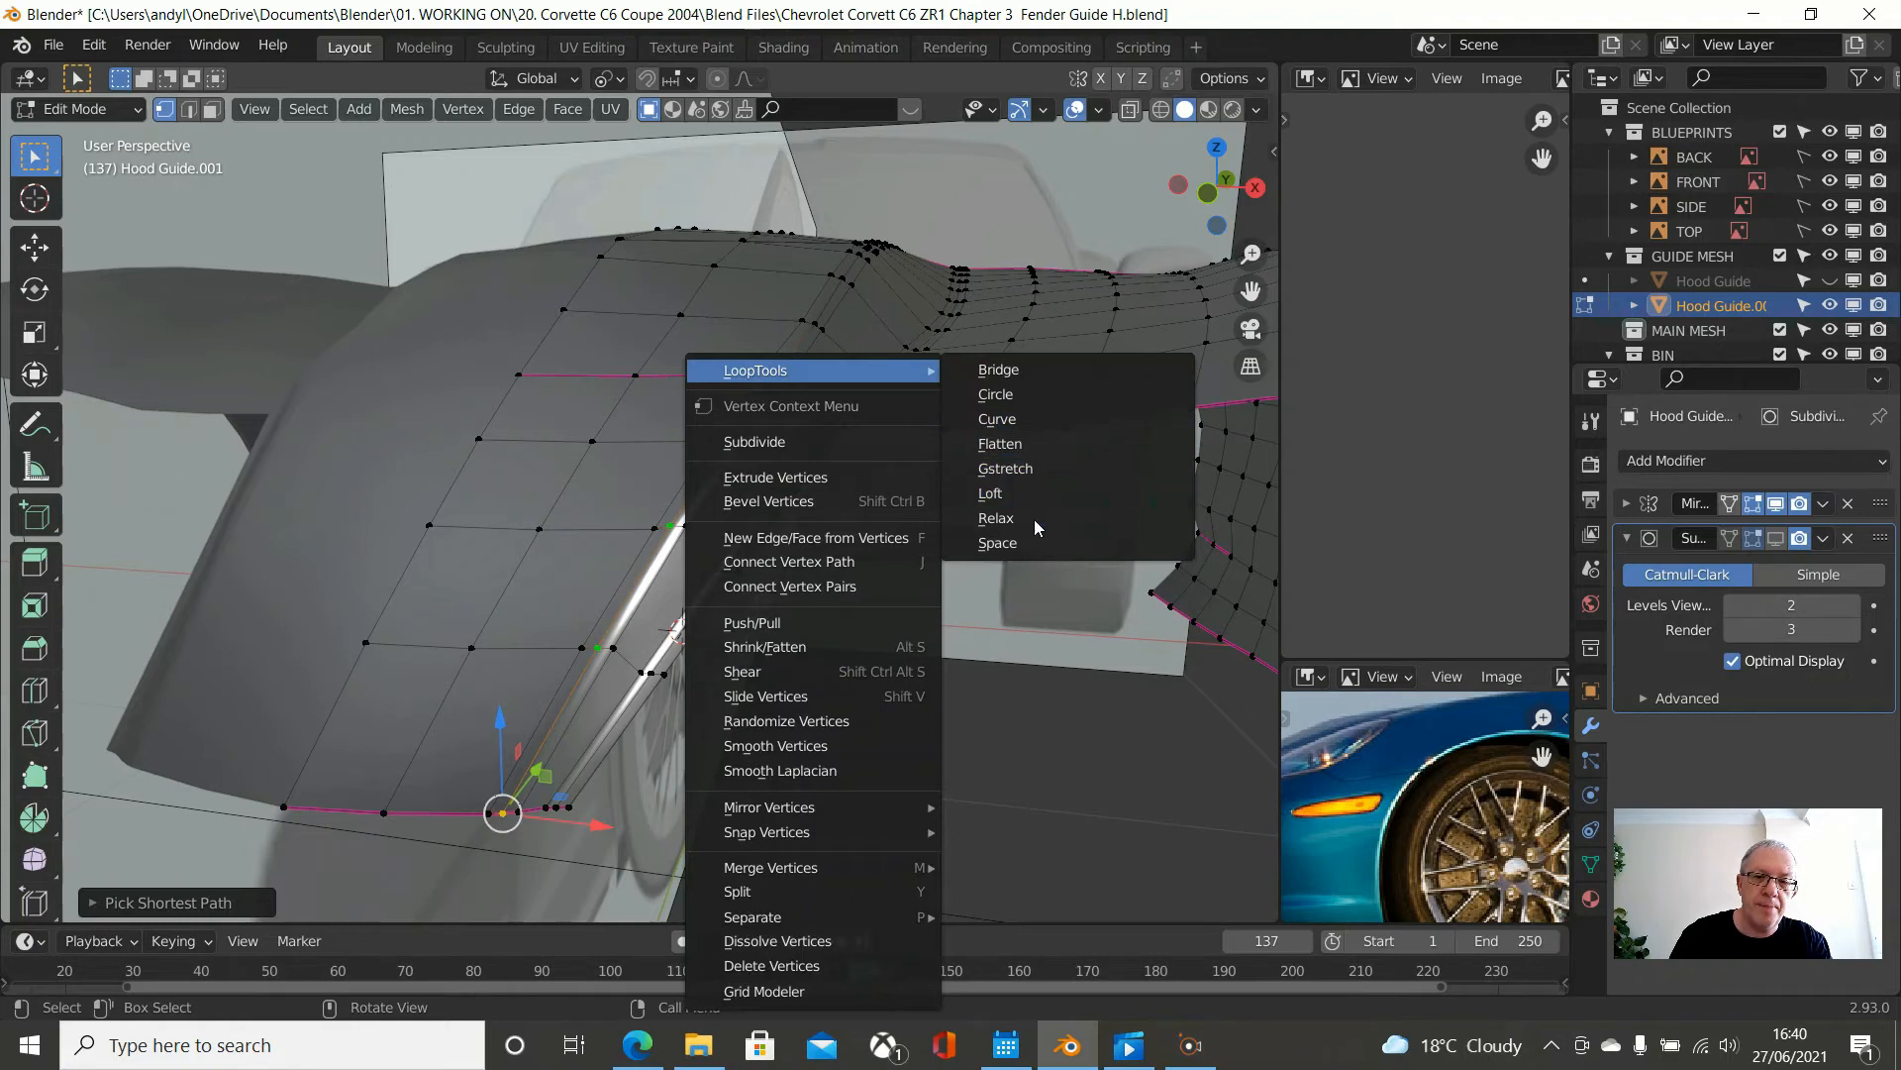
click(1029, 521)
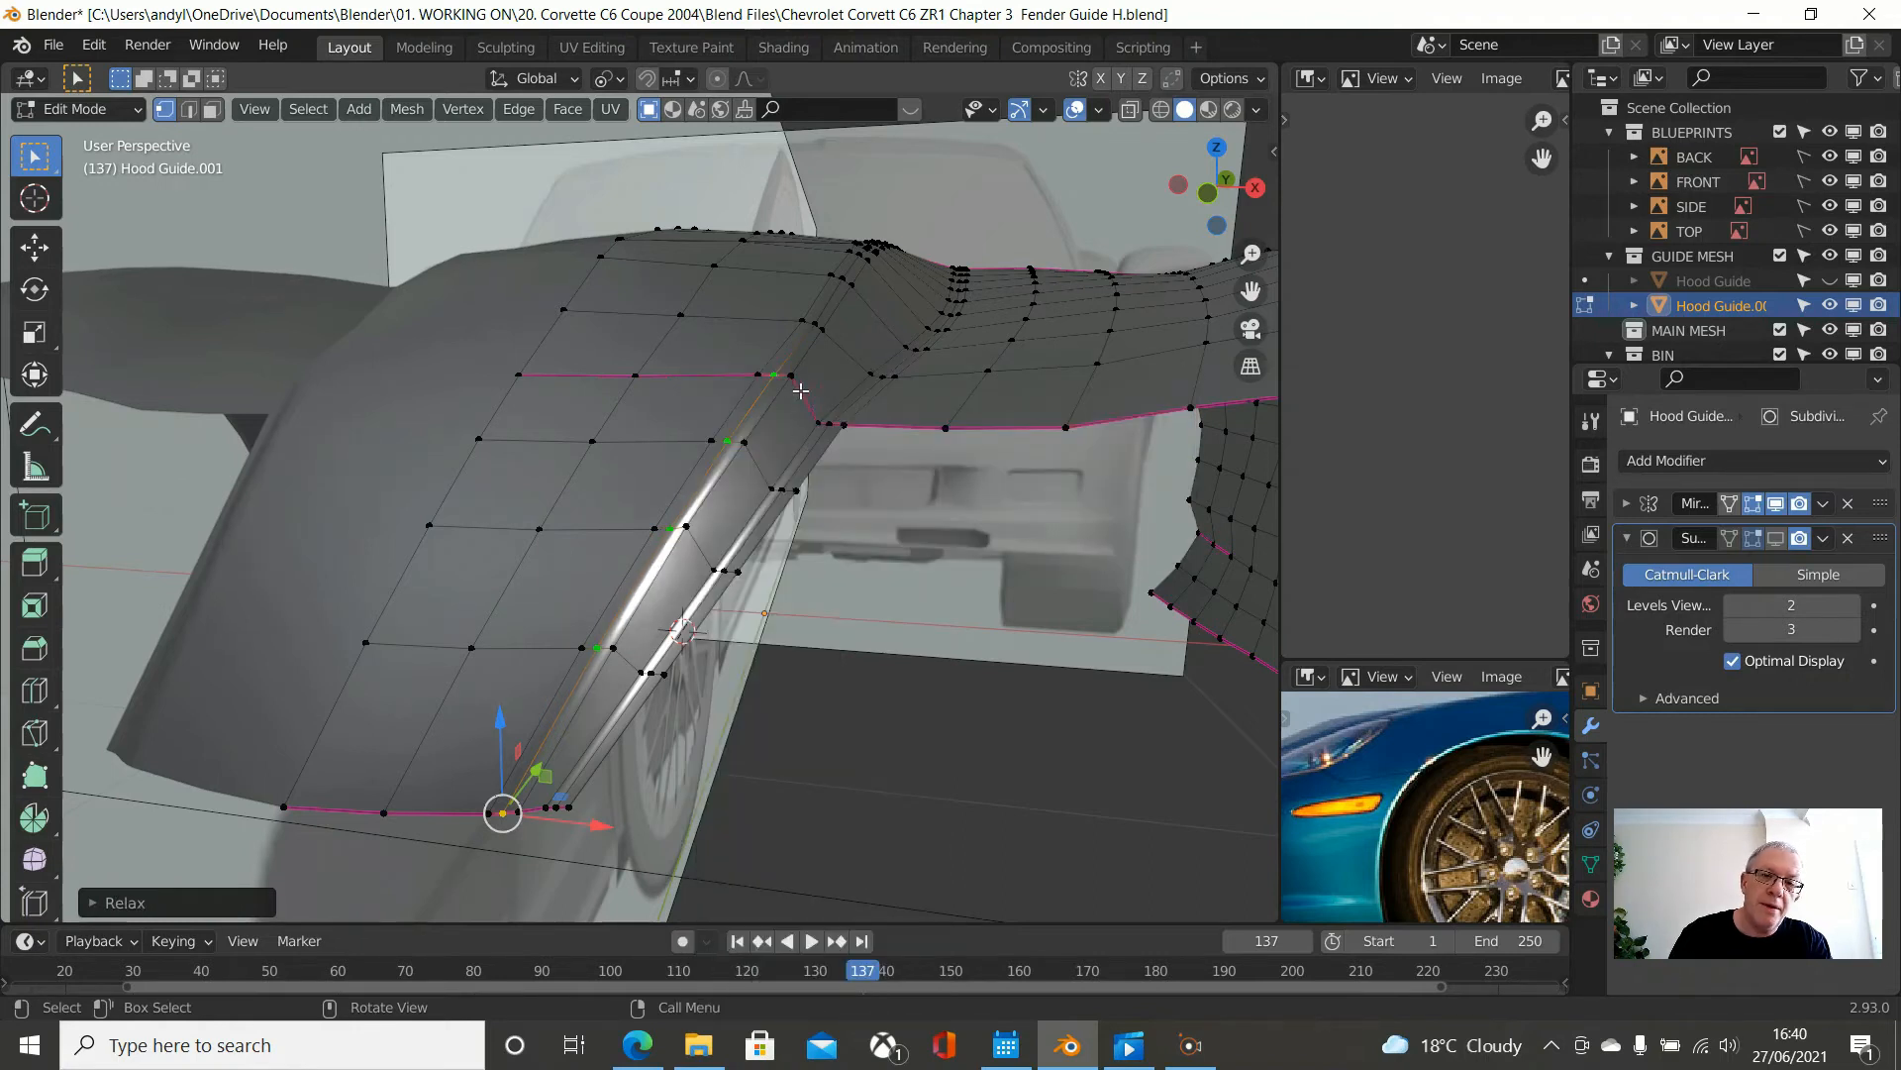
- Select the outer of the three upper crease edge paths, from seam to nose tip, and smooth it with LoopTools Relax
key(ctrl+z)
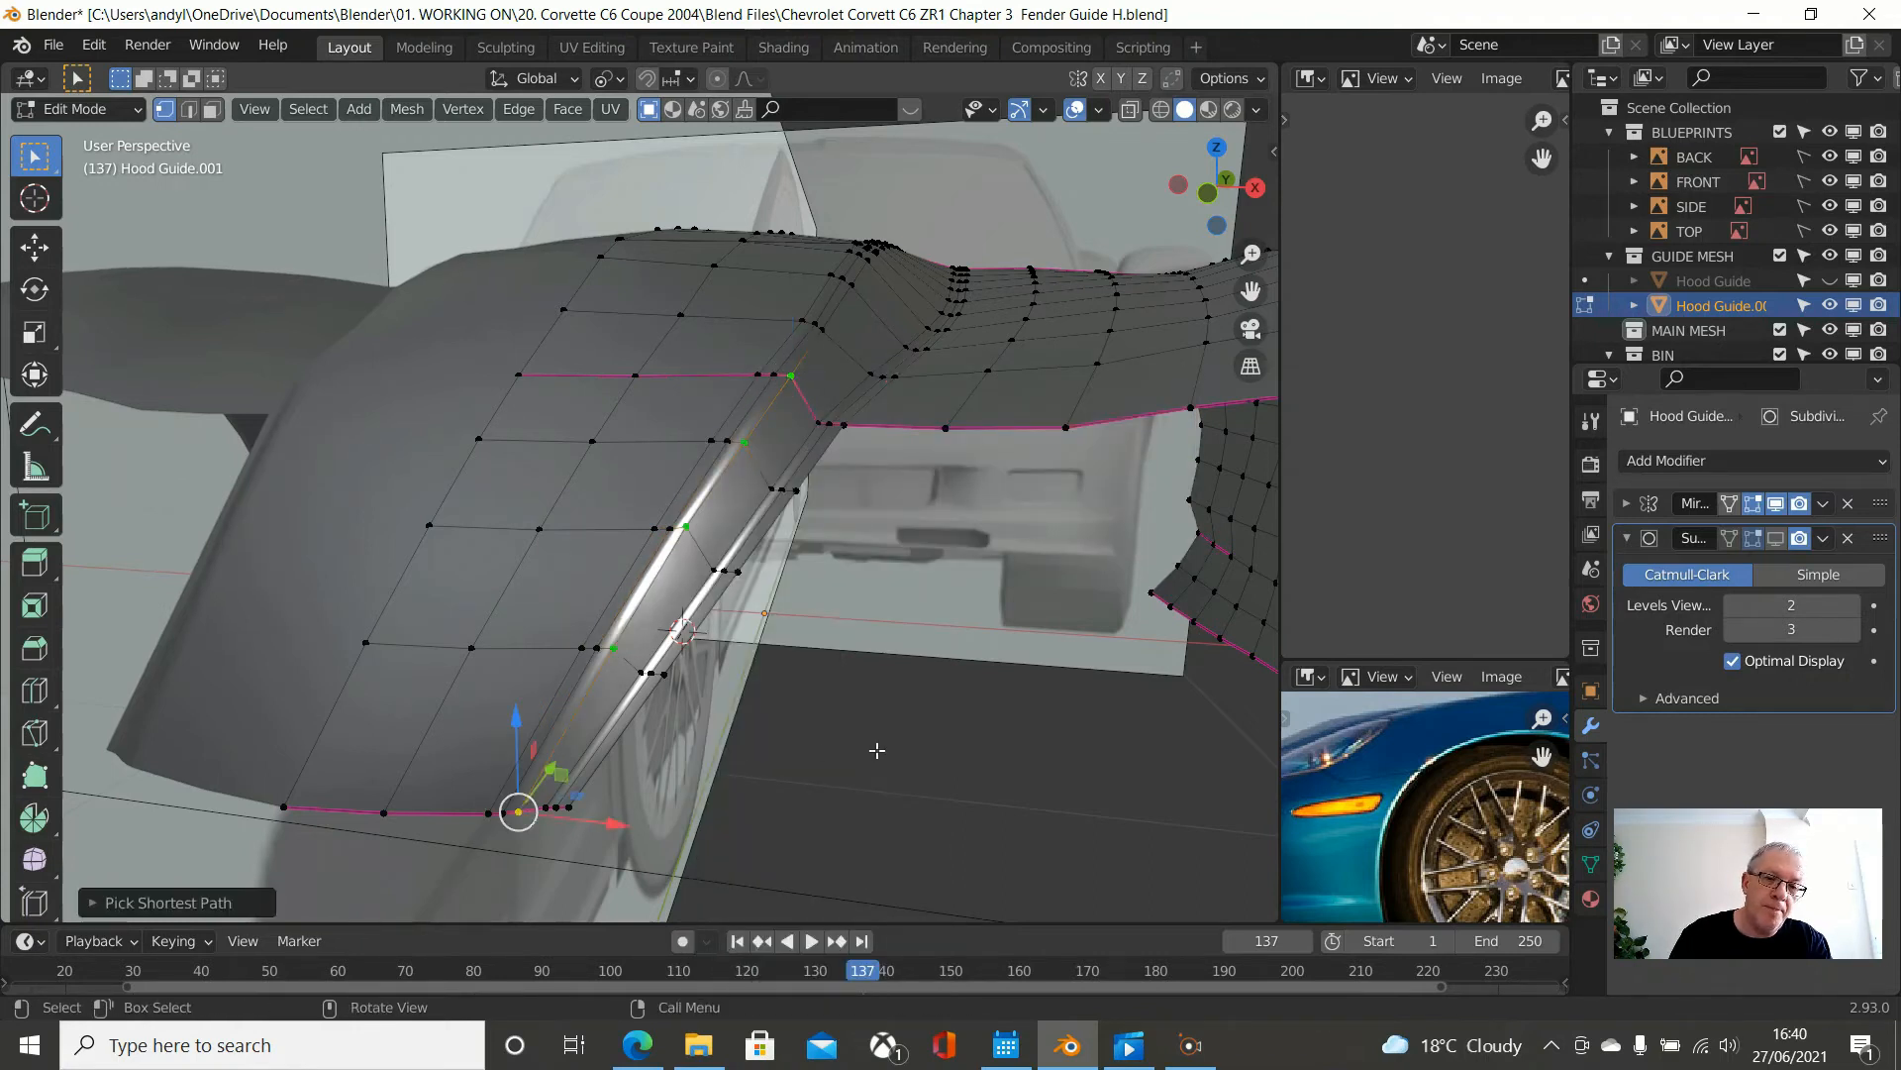
right_click(965, 703)
mouse_move(891, 371)
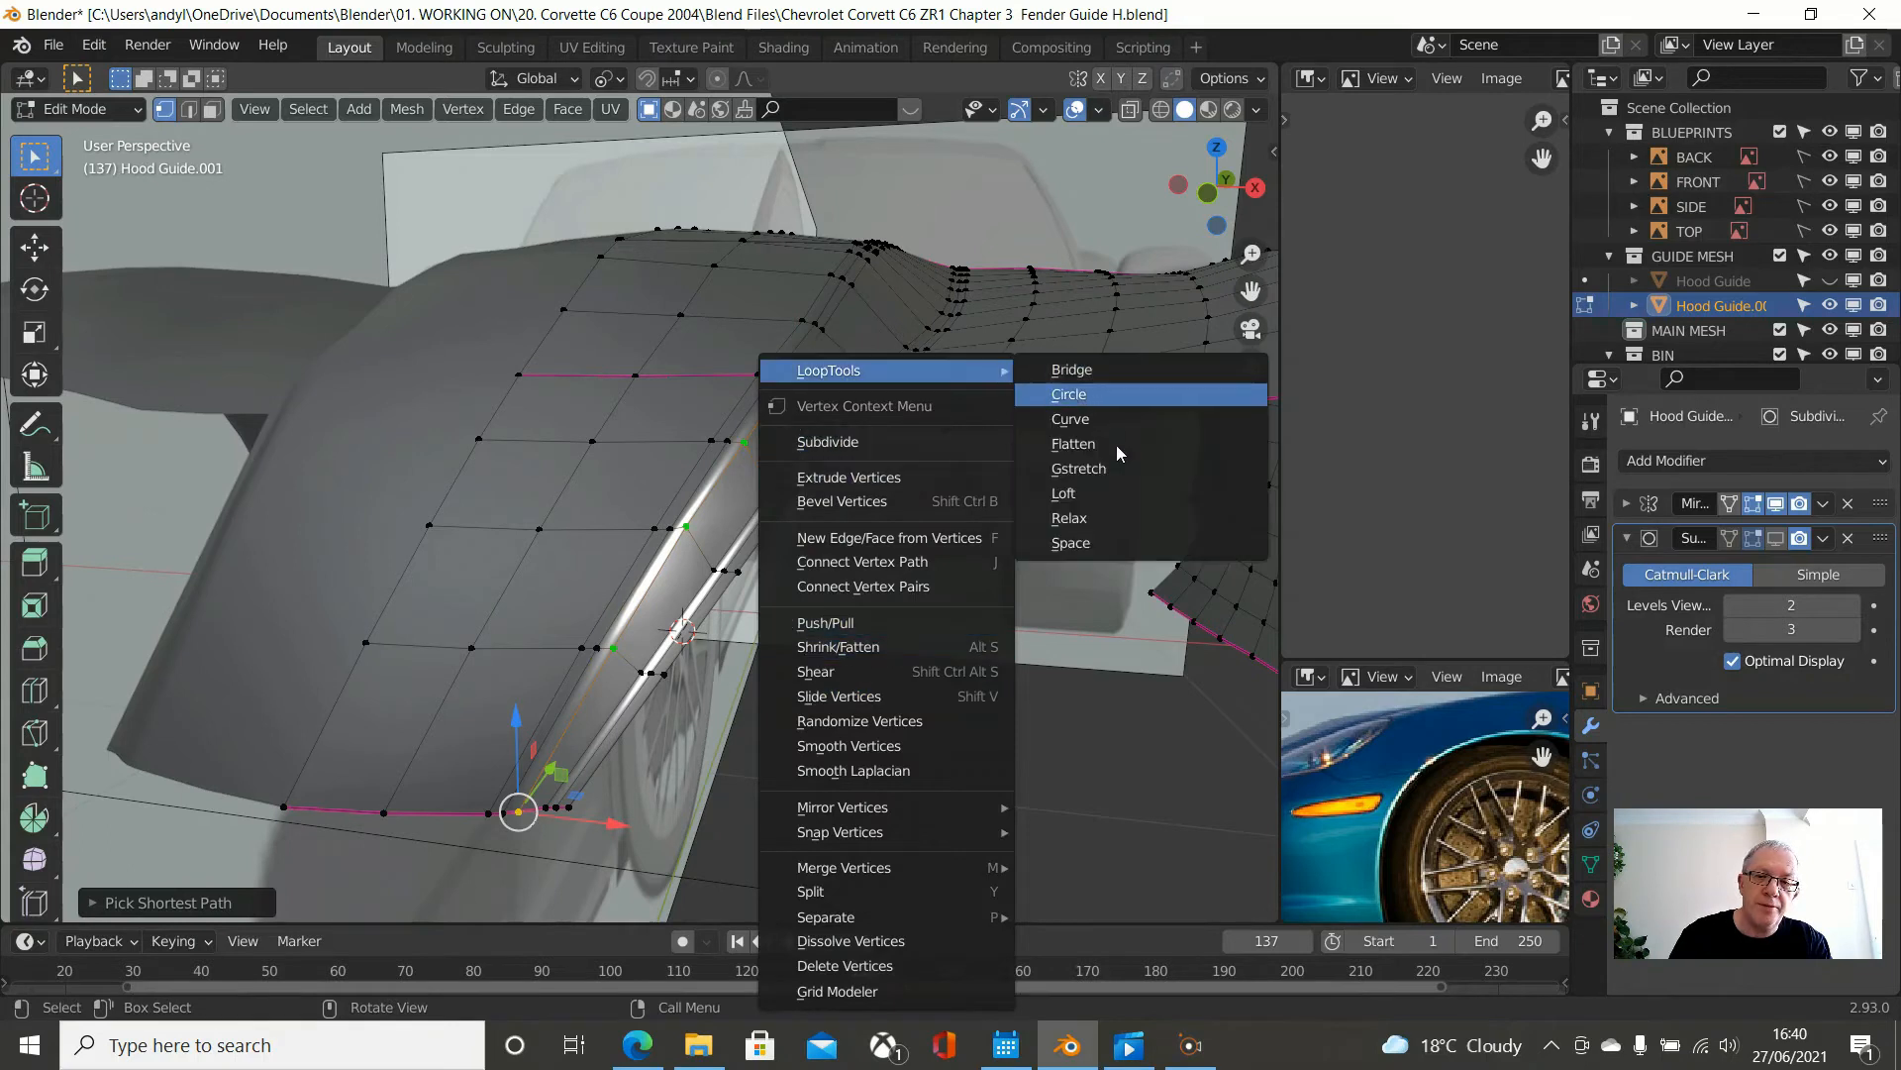
click(1117, 516)
- Examine the smoothed nose extension in Object Mode and compare its profile with the side blueprint in Edit Mode
scroll(868, 549, down, 3)
middle_drag(867, 549, 869, 458)
key(Tab)
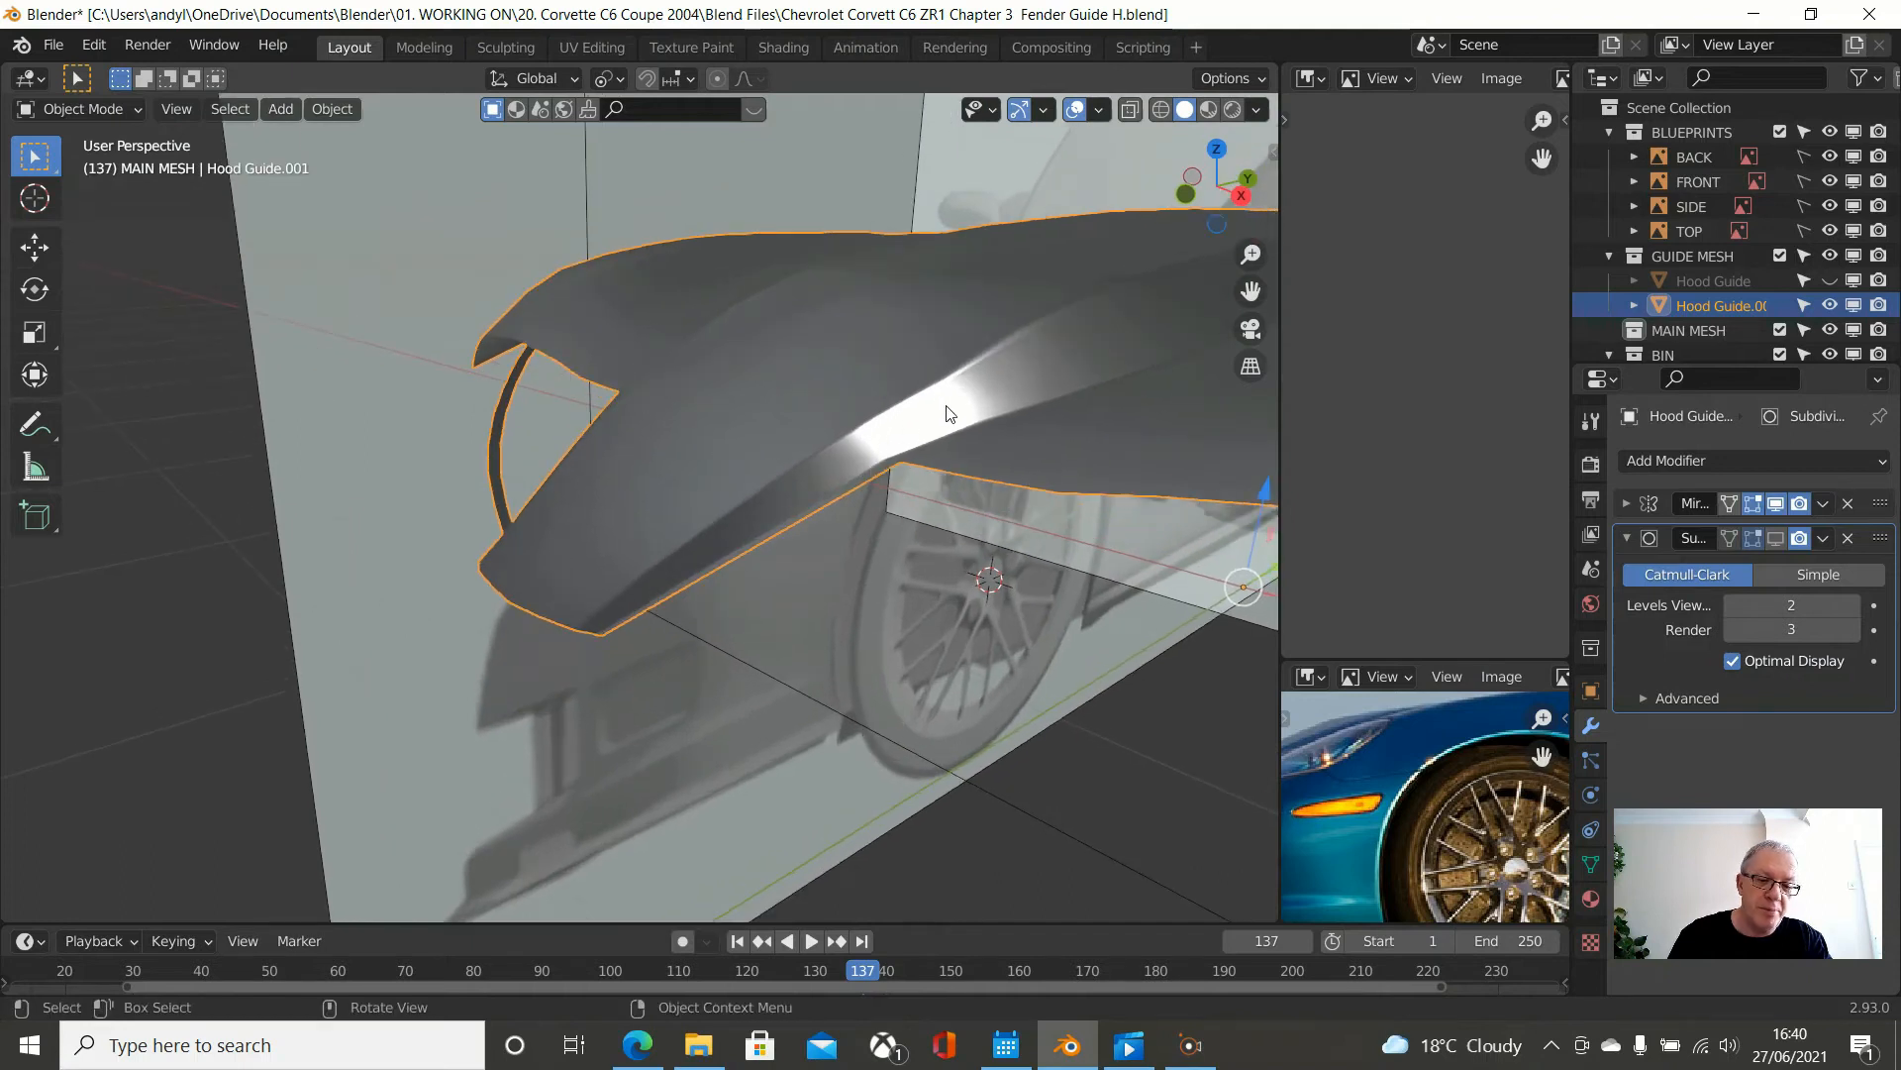
key(Tab)
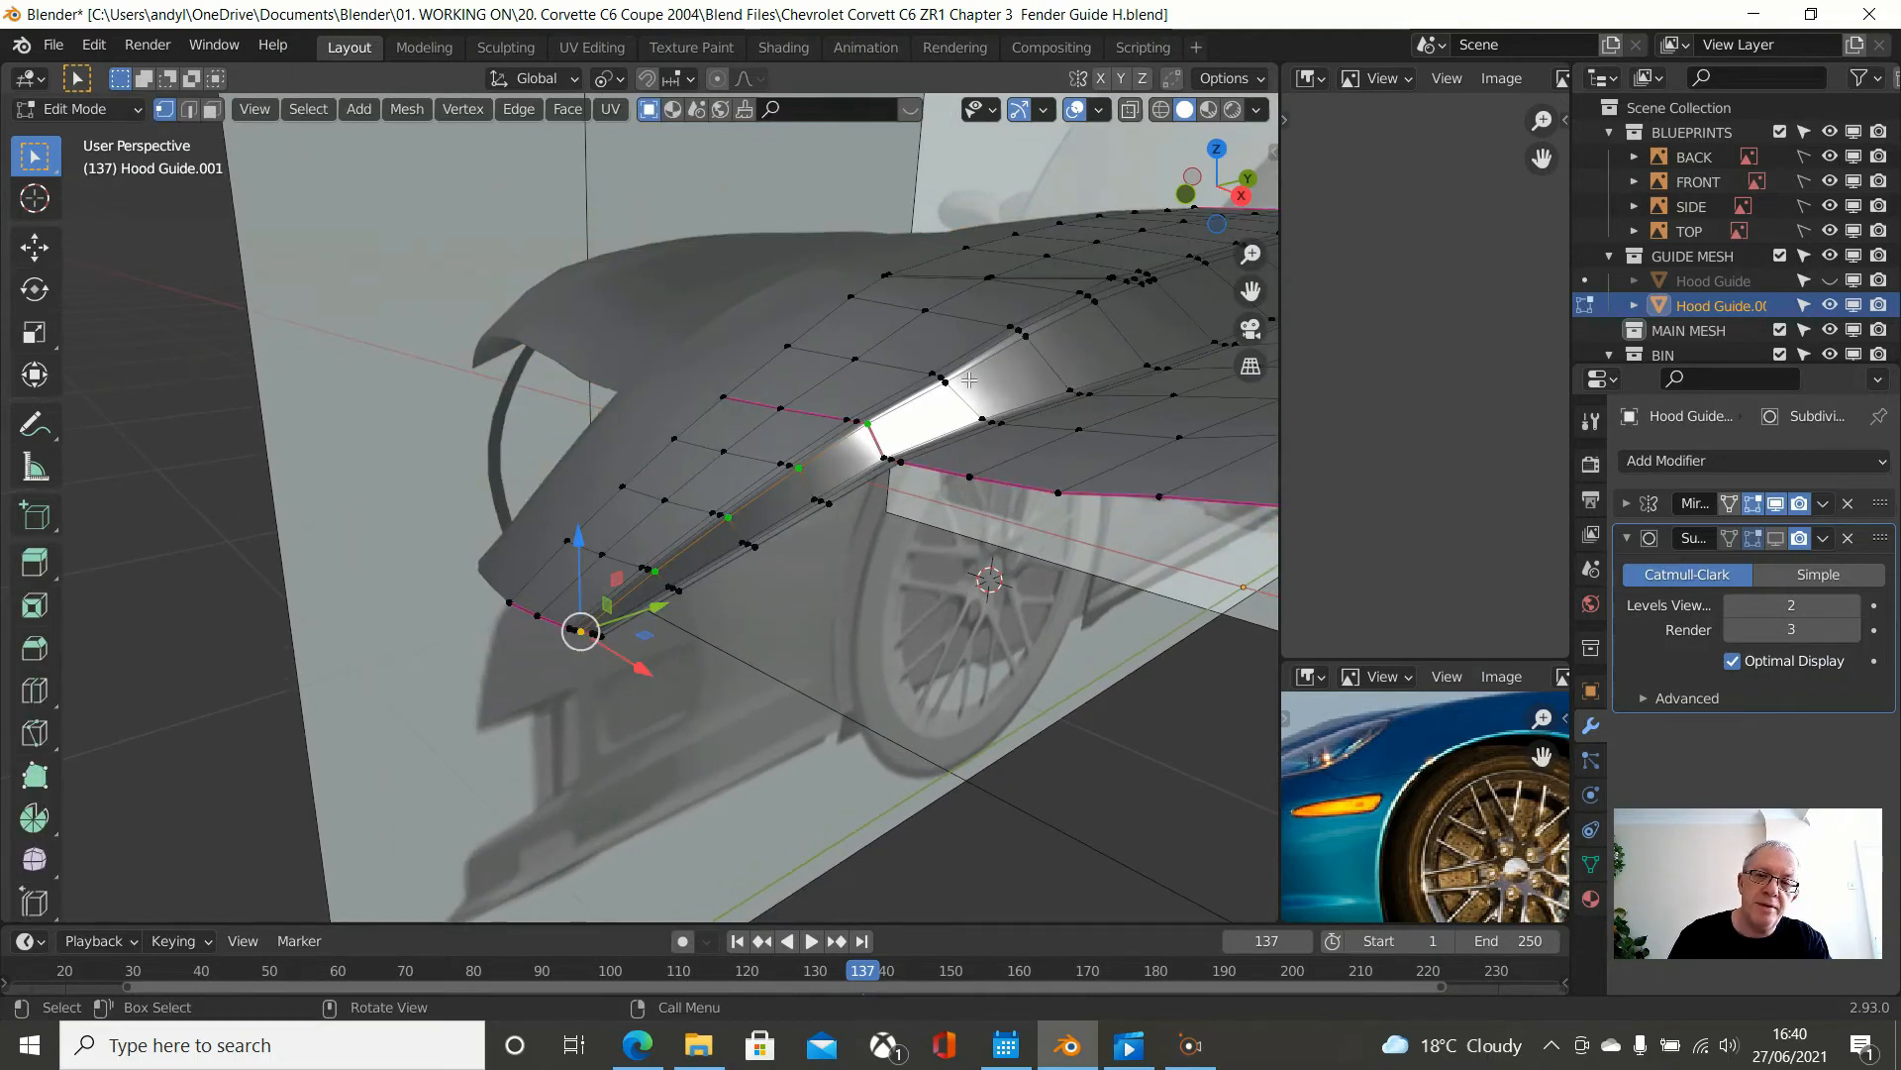
middle_drag(966, 377, 780, 366)
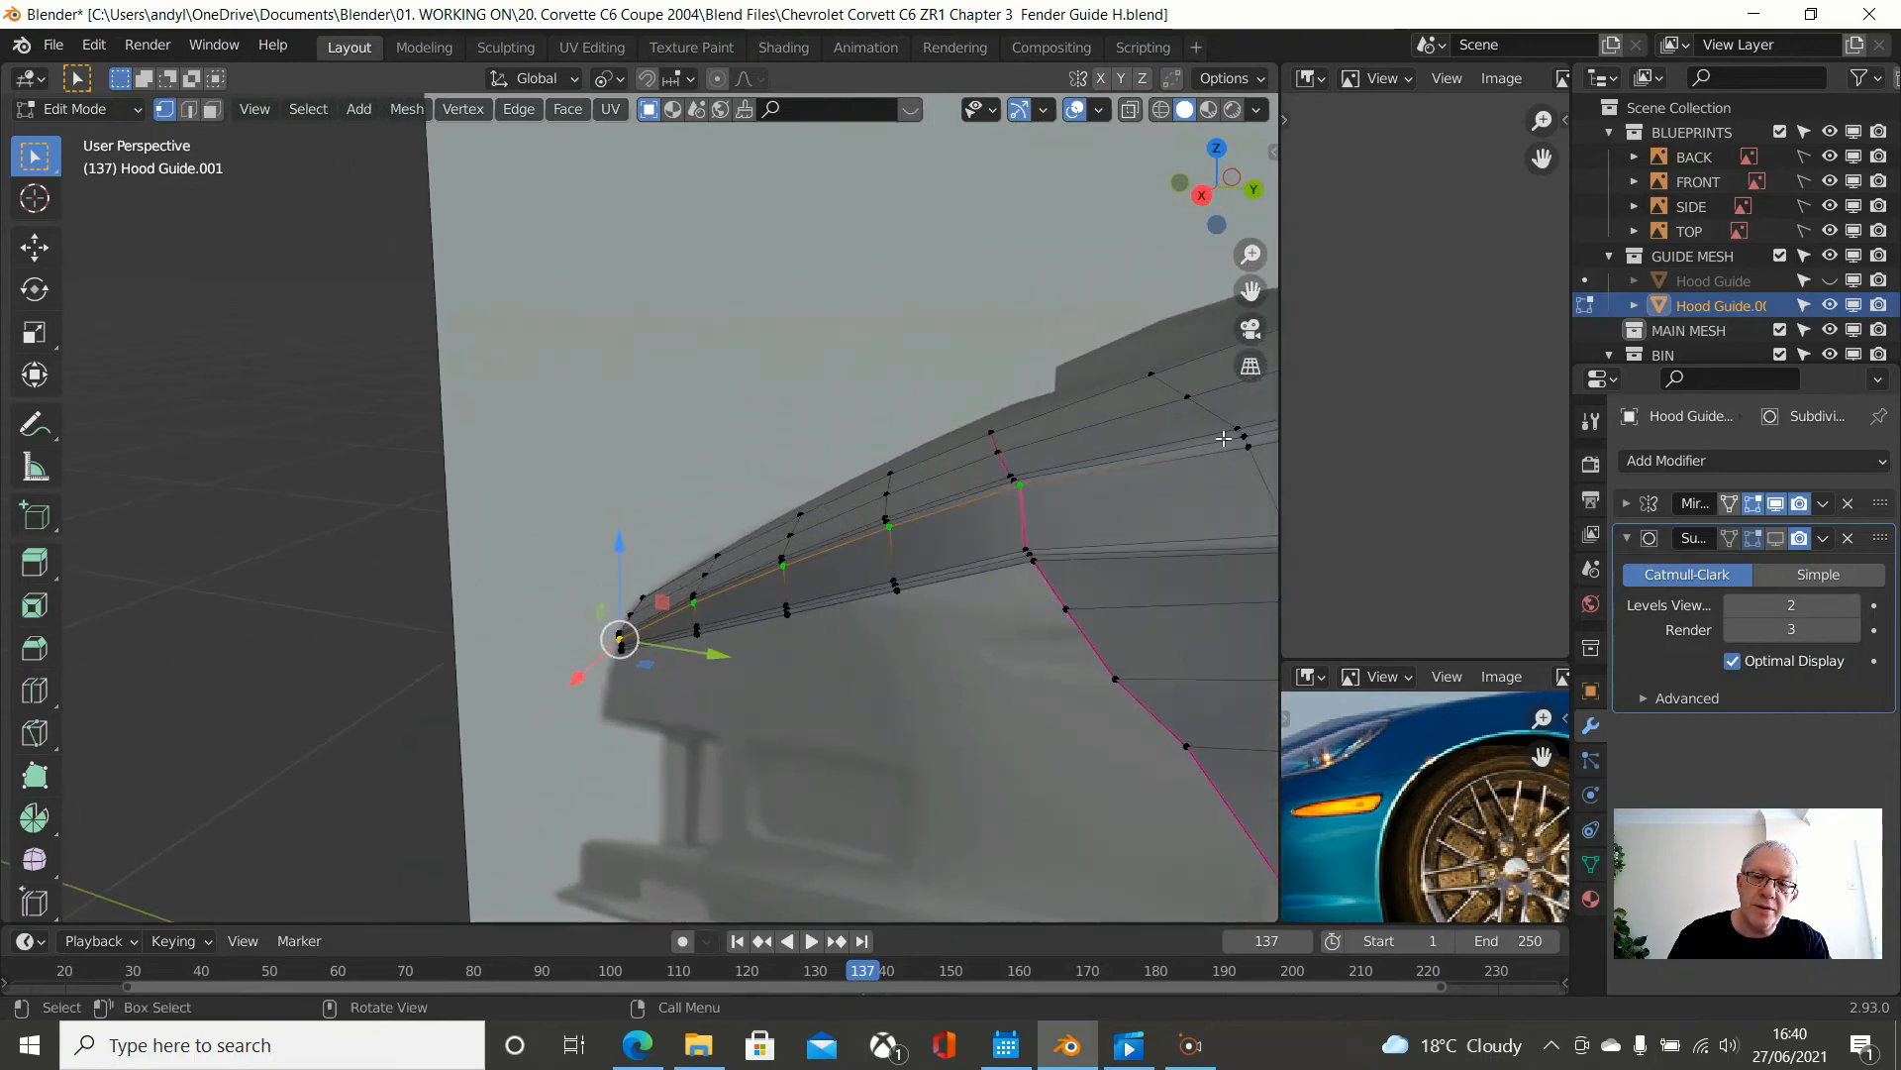
key(KP_3)
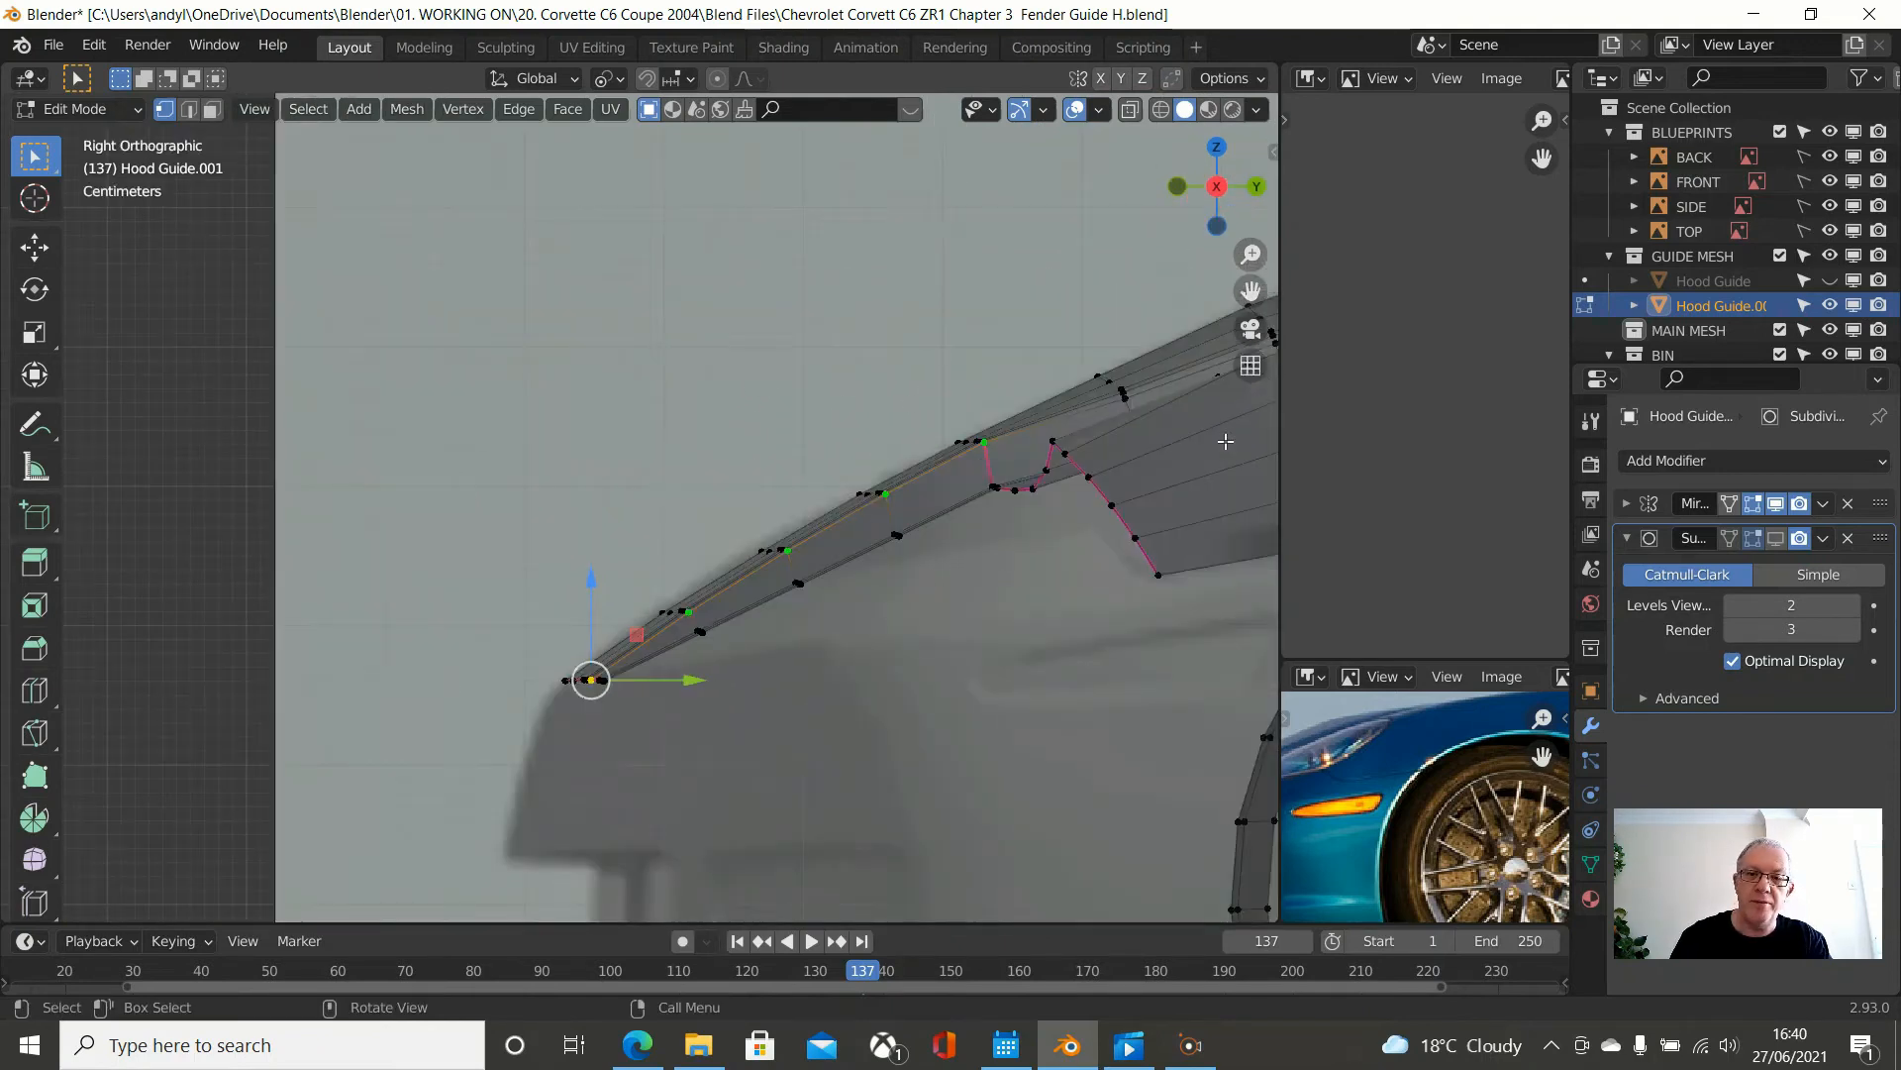
shift+middle_drag(1205, 349, 974, 539)
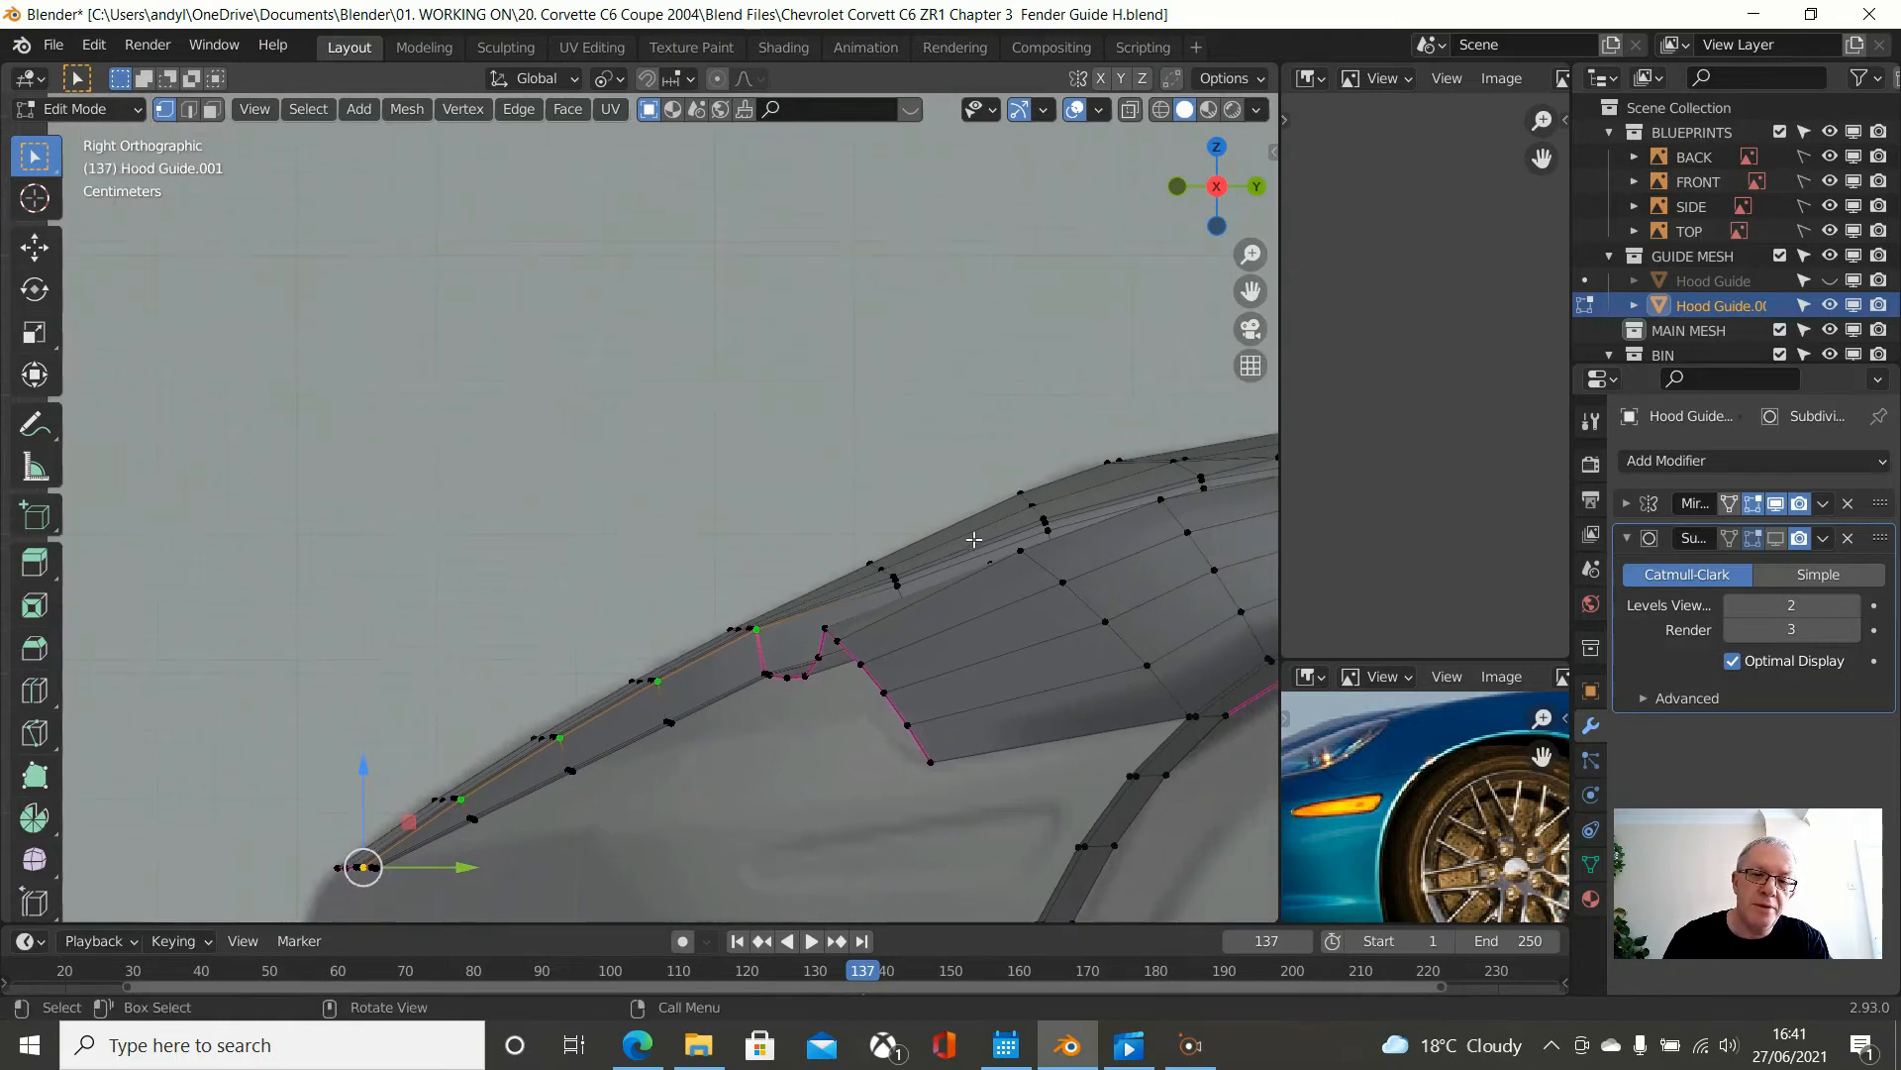
scroll(975, 540, up, 1)
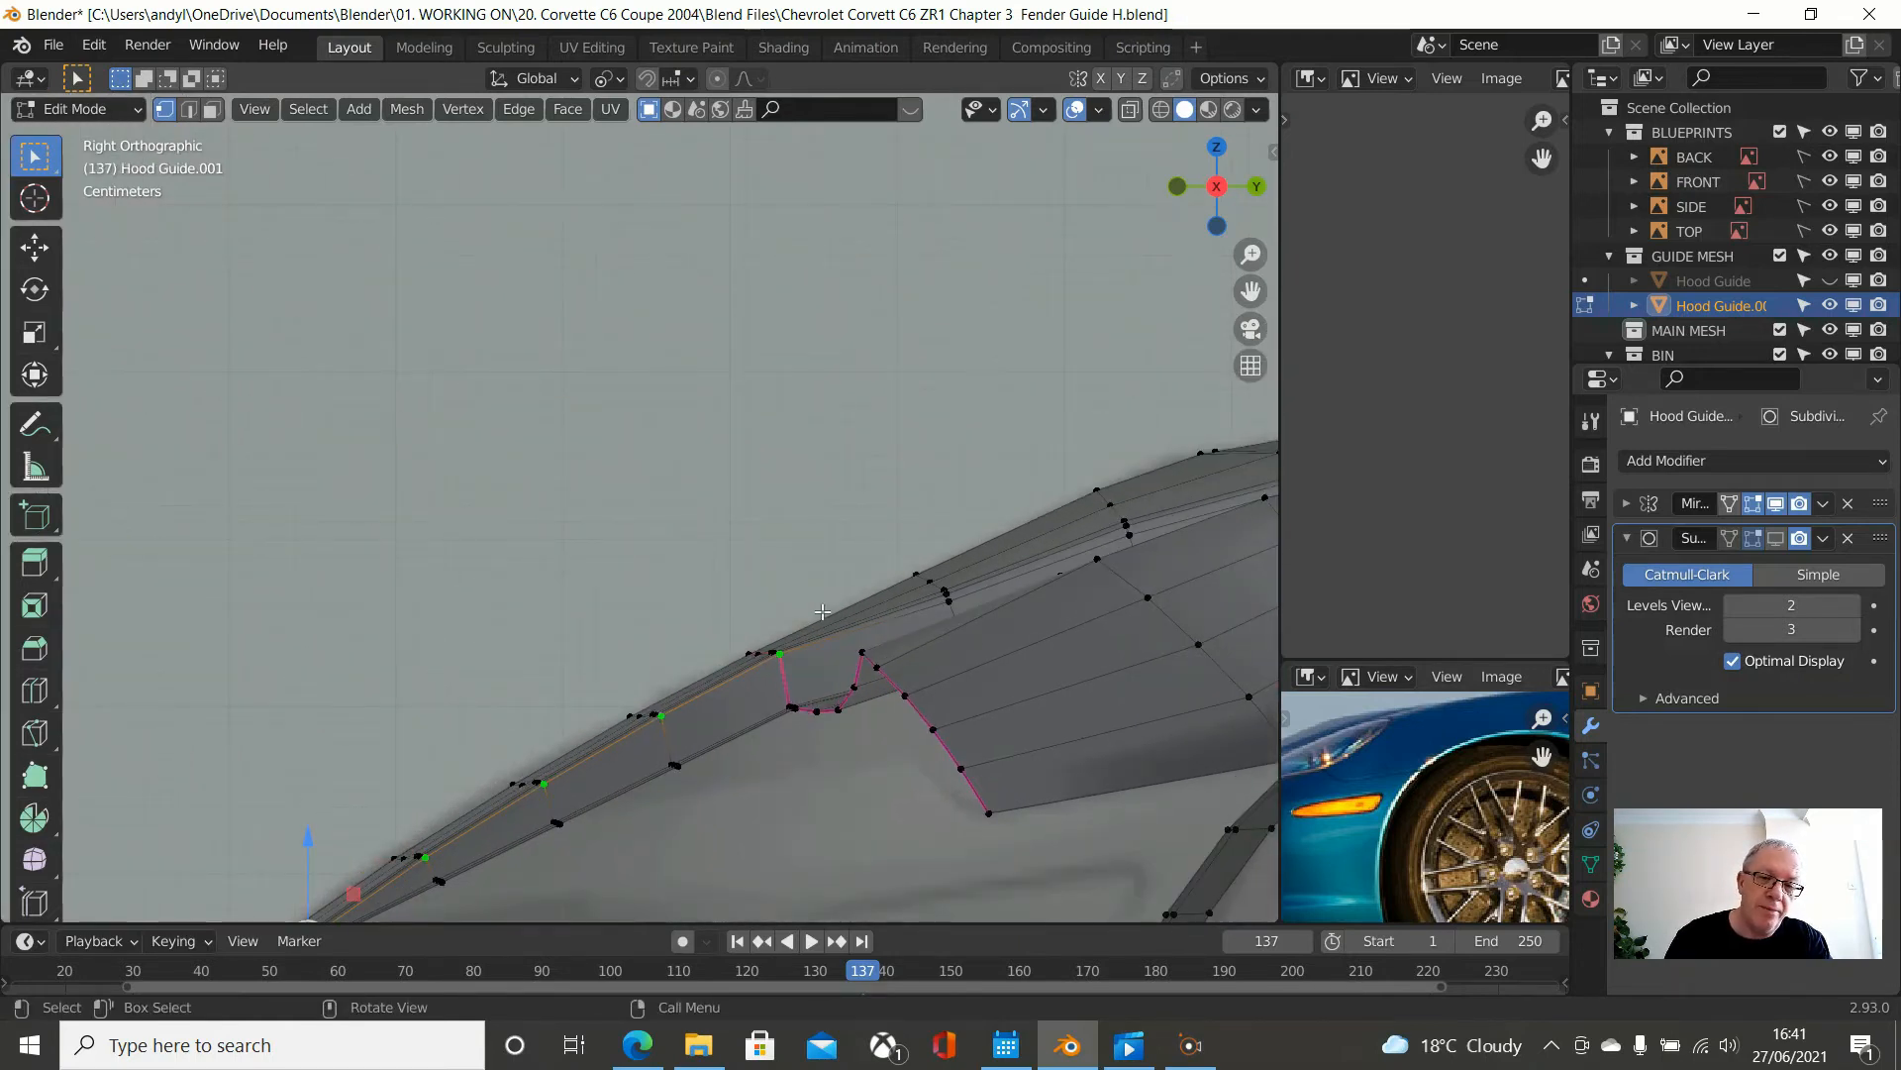
scroll(822, 611, down, 1)
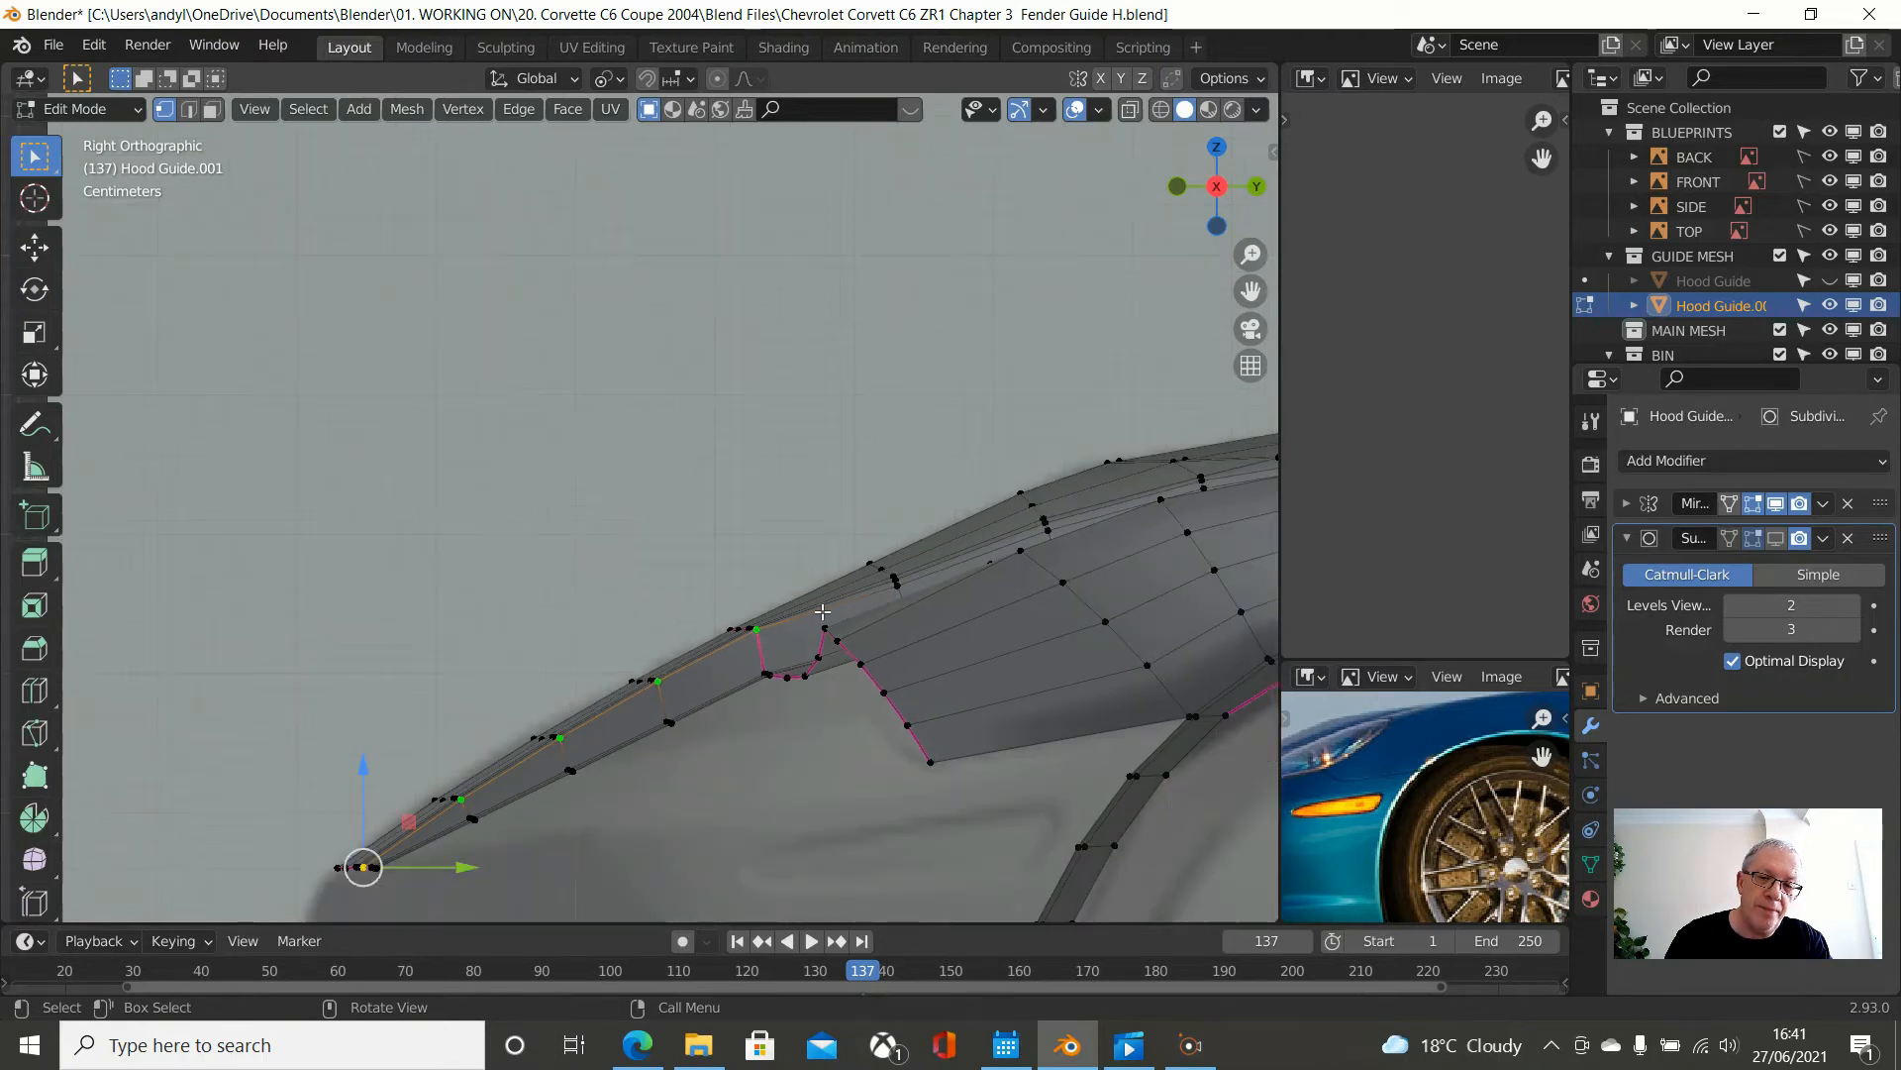
middle_drag(776, 642, 793, 648)
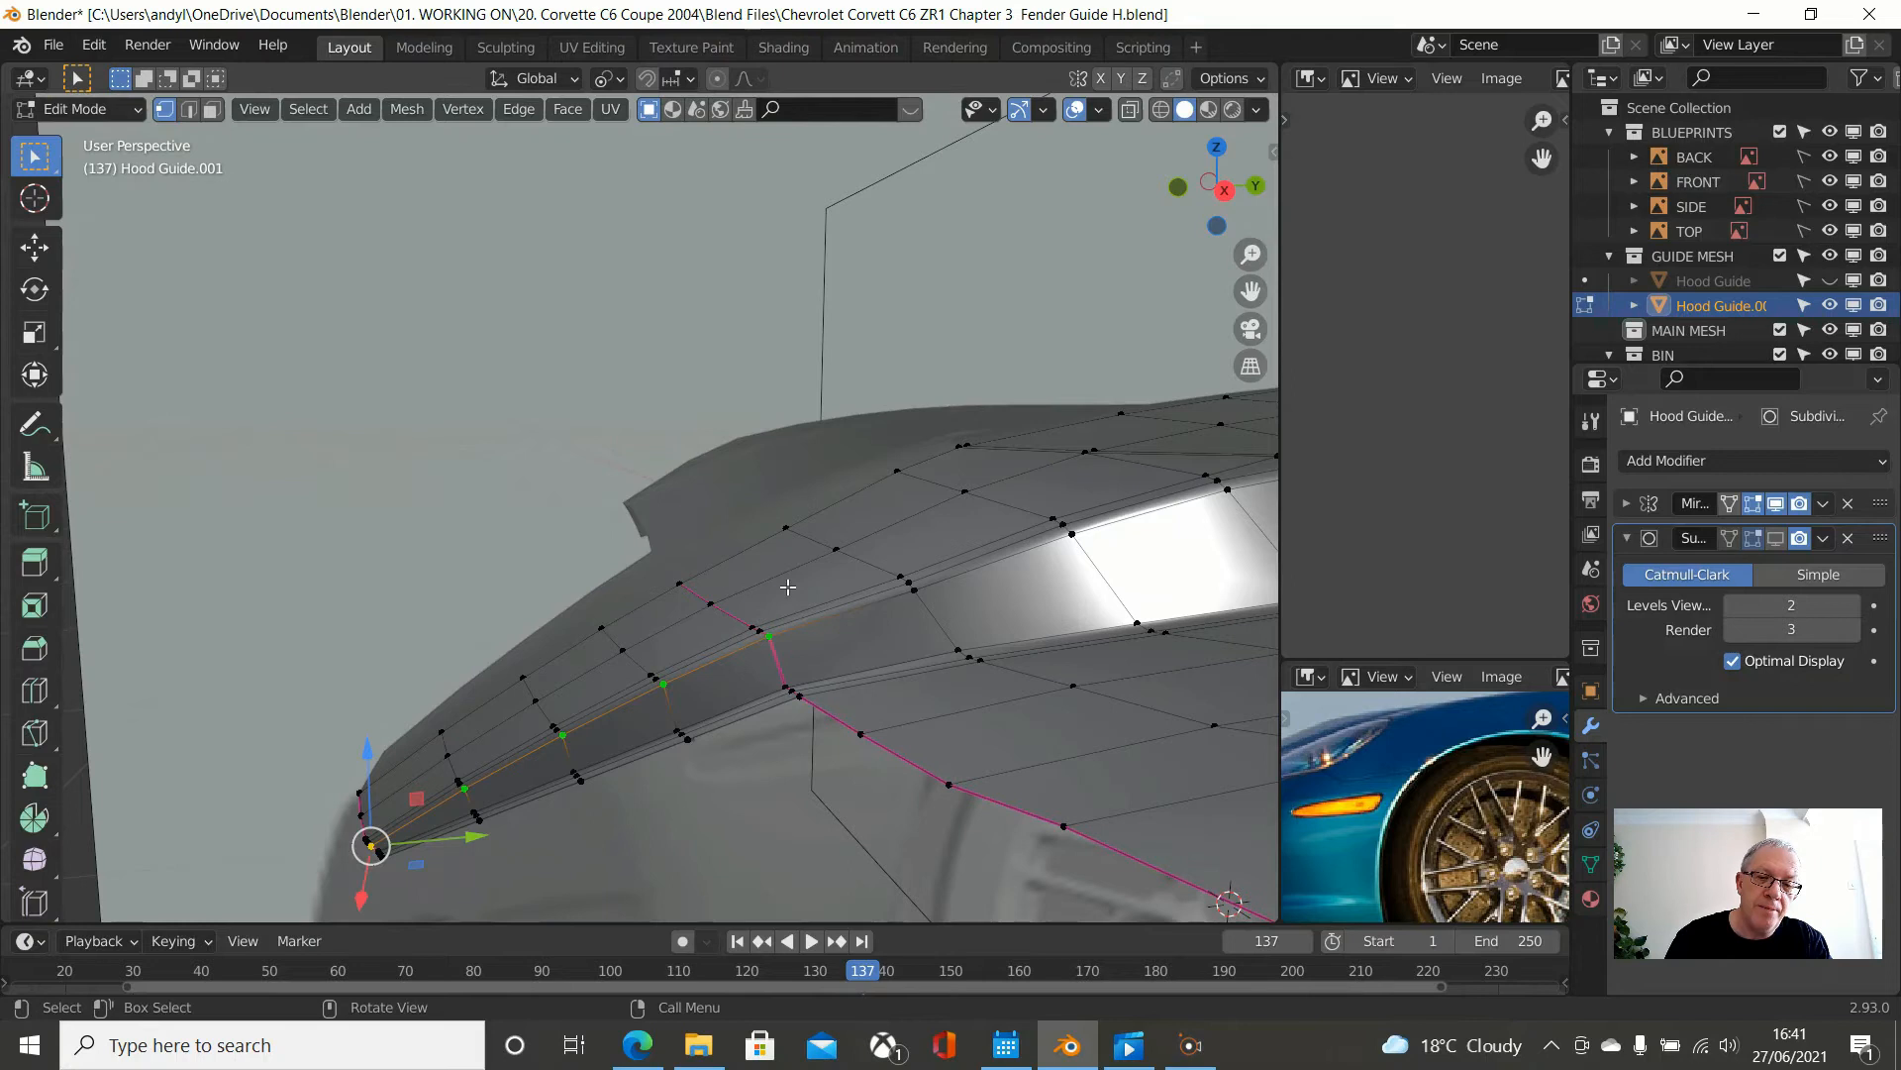
- Lower the upper crease's outer vertex at the nose extension's seam by about 0.004 m, and slide it slightly along its seam edge
scroll(788, 587, up, 3)
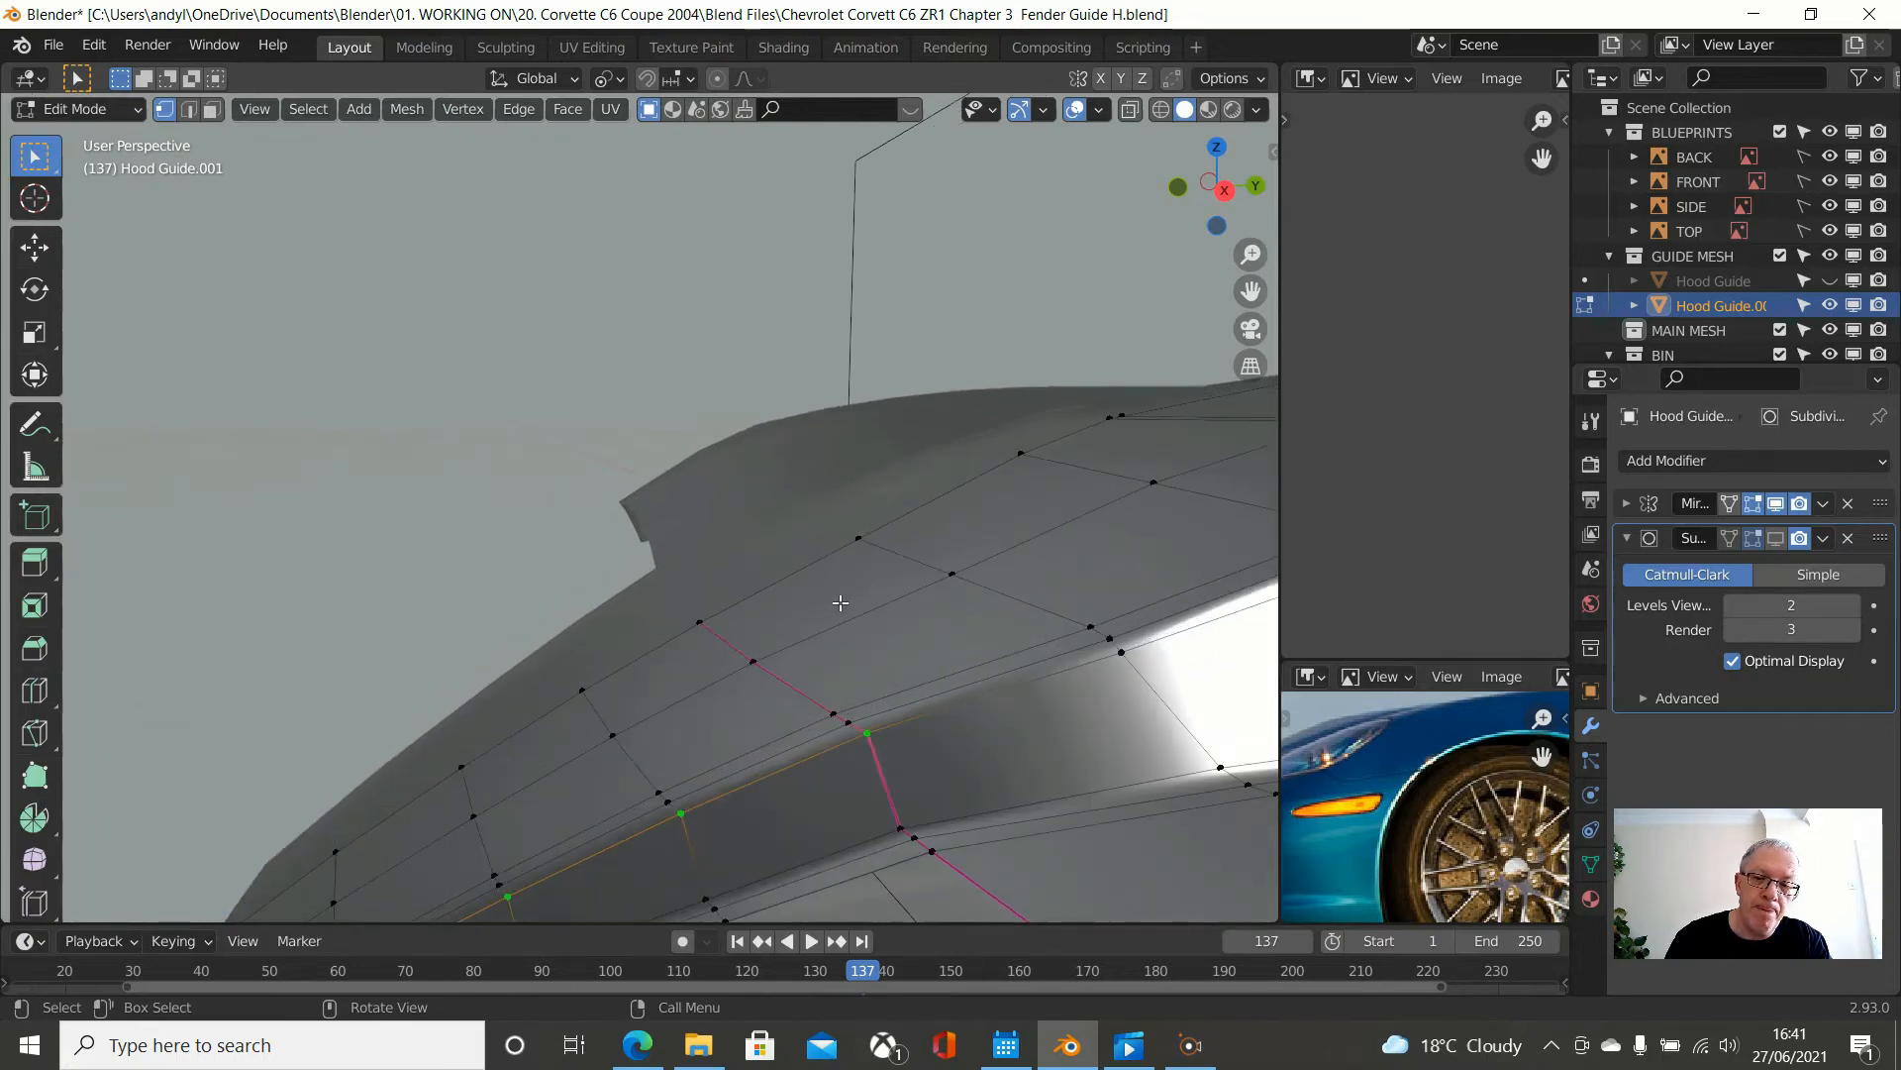
middle_drag(843, 612, 1001, 614)
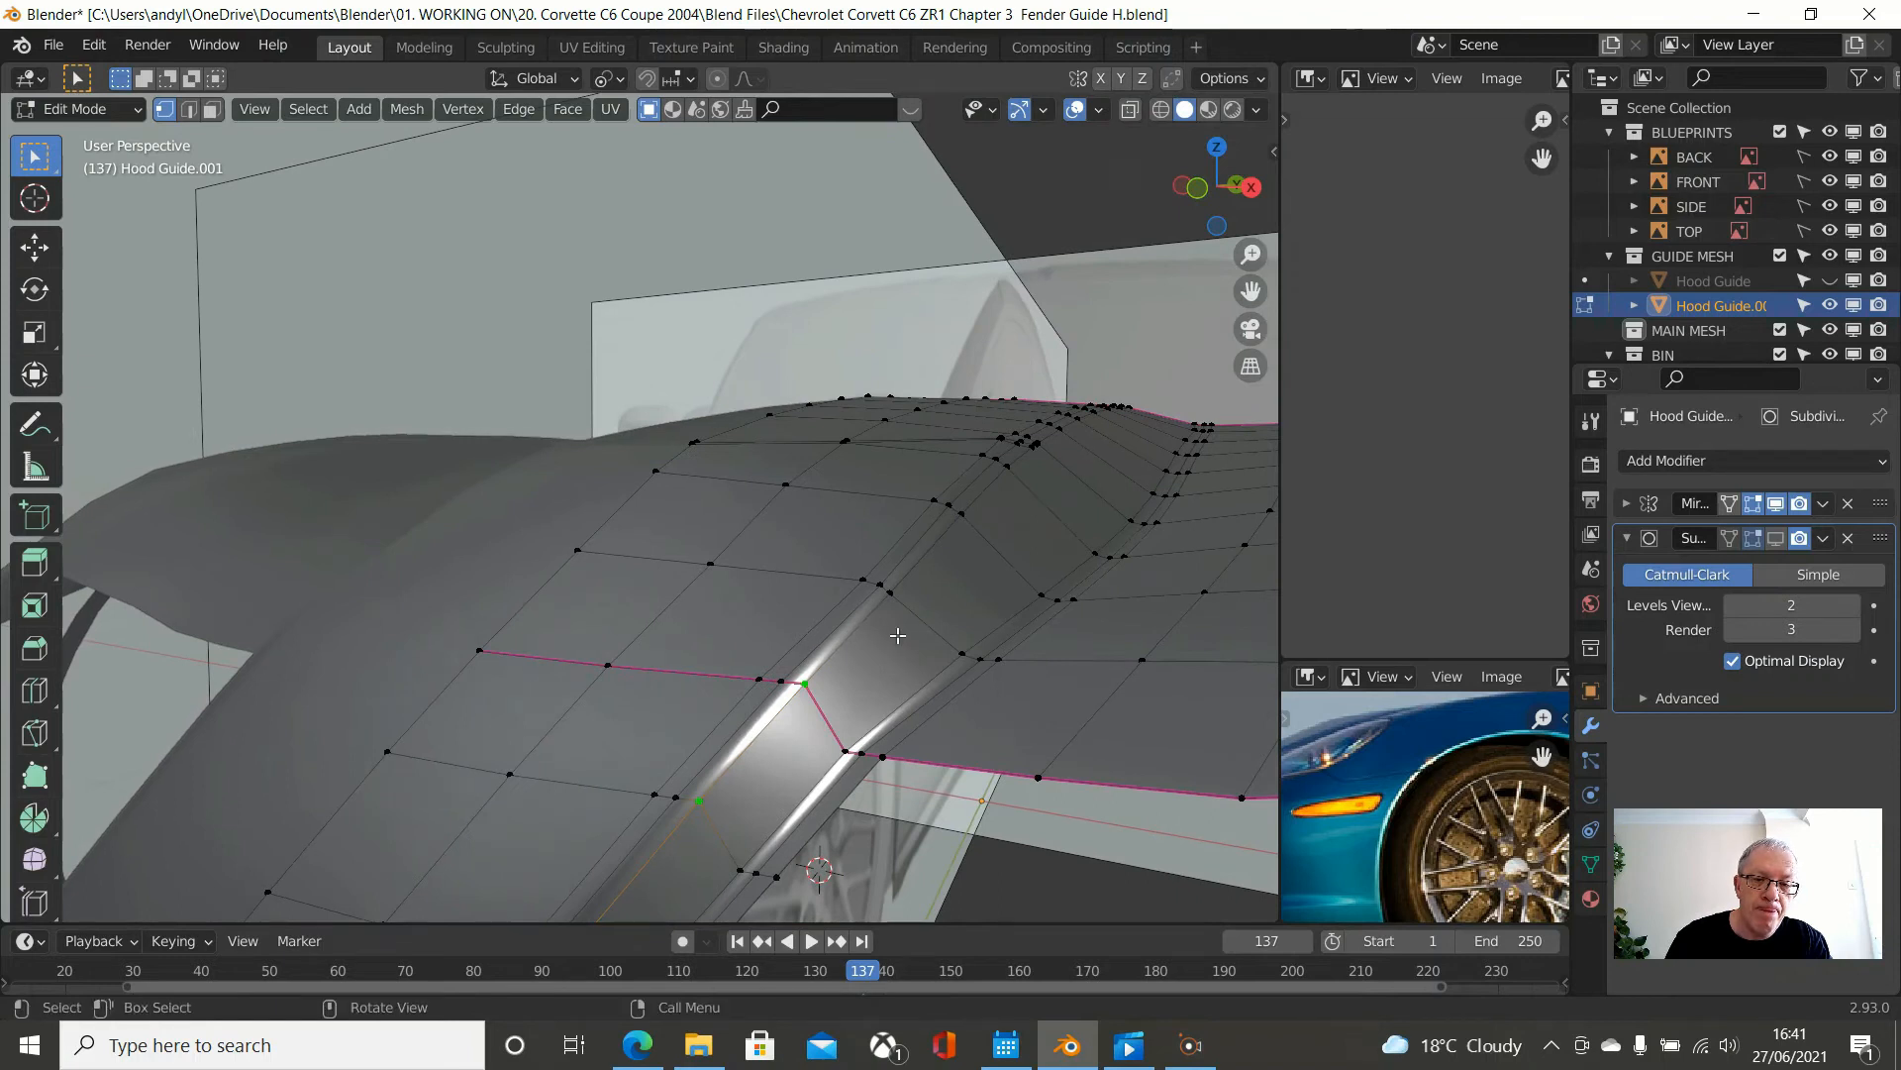
click(798, 683)
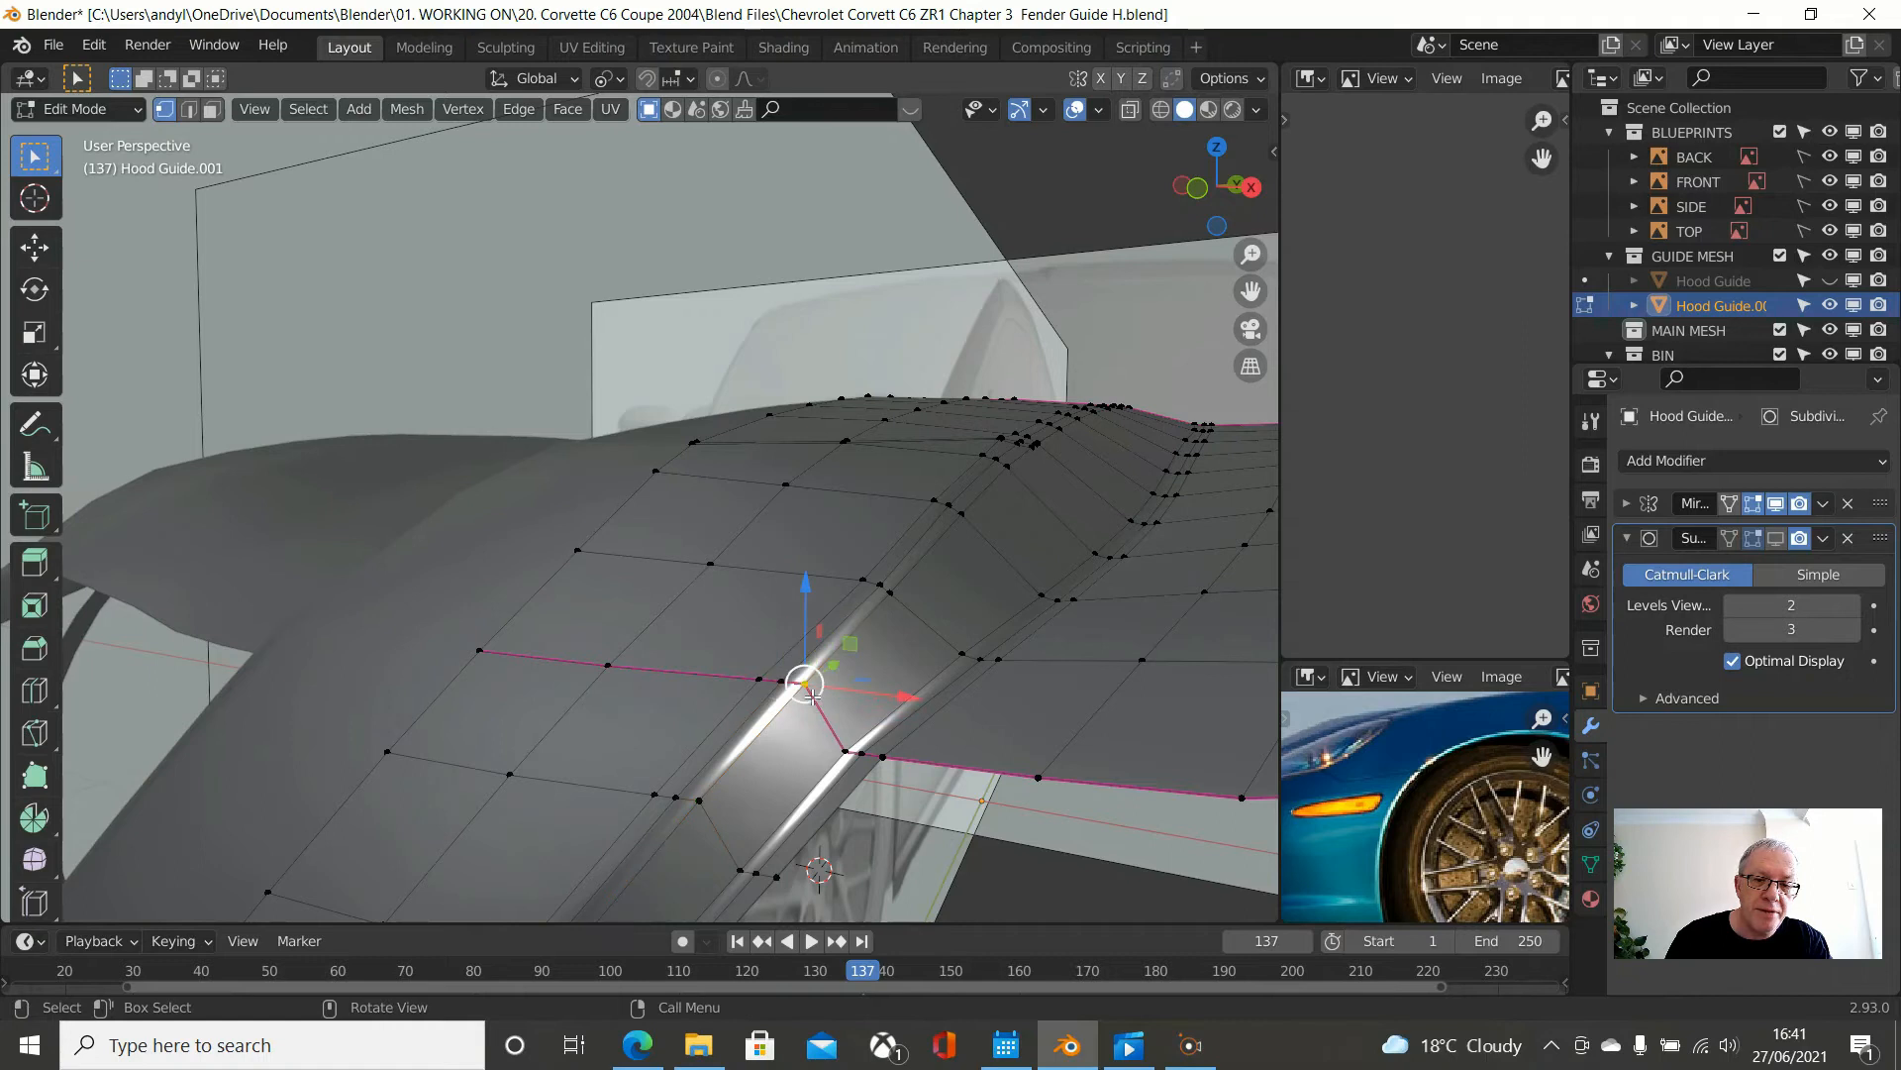
shift+click(797, 675)
shift+click(784, 681)
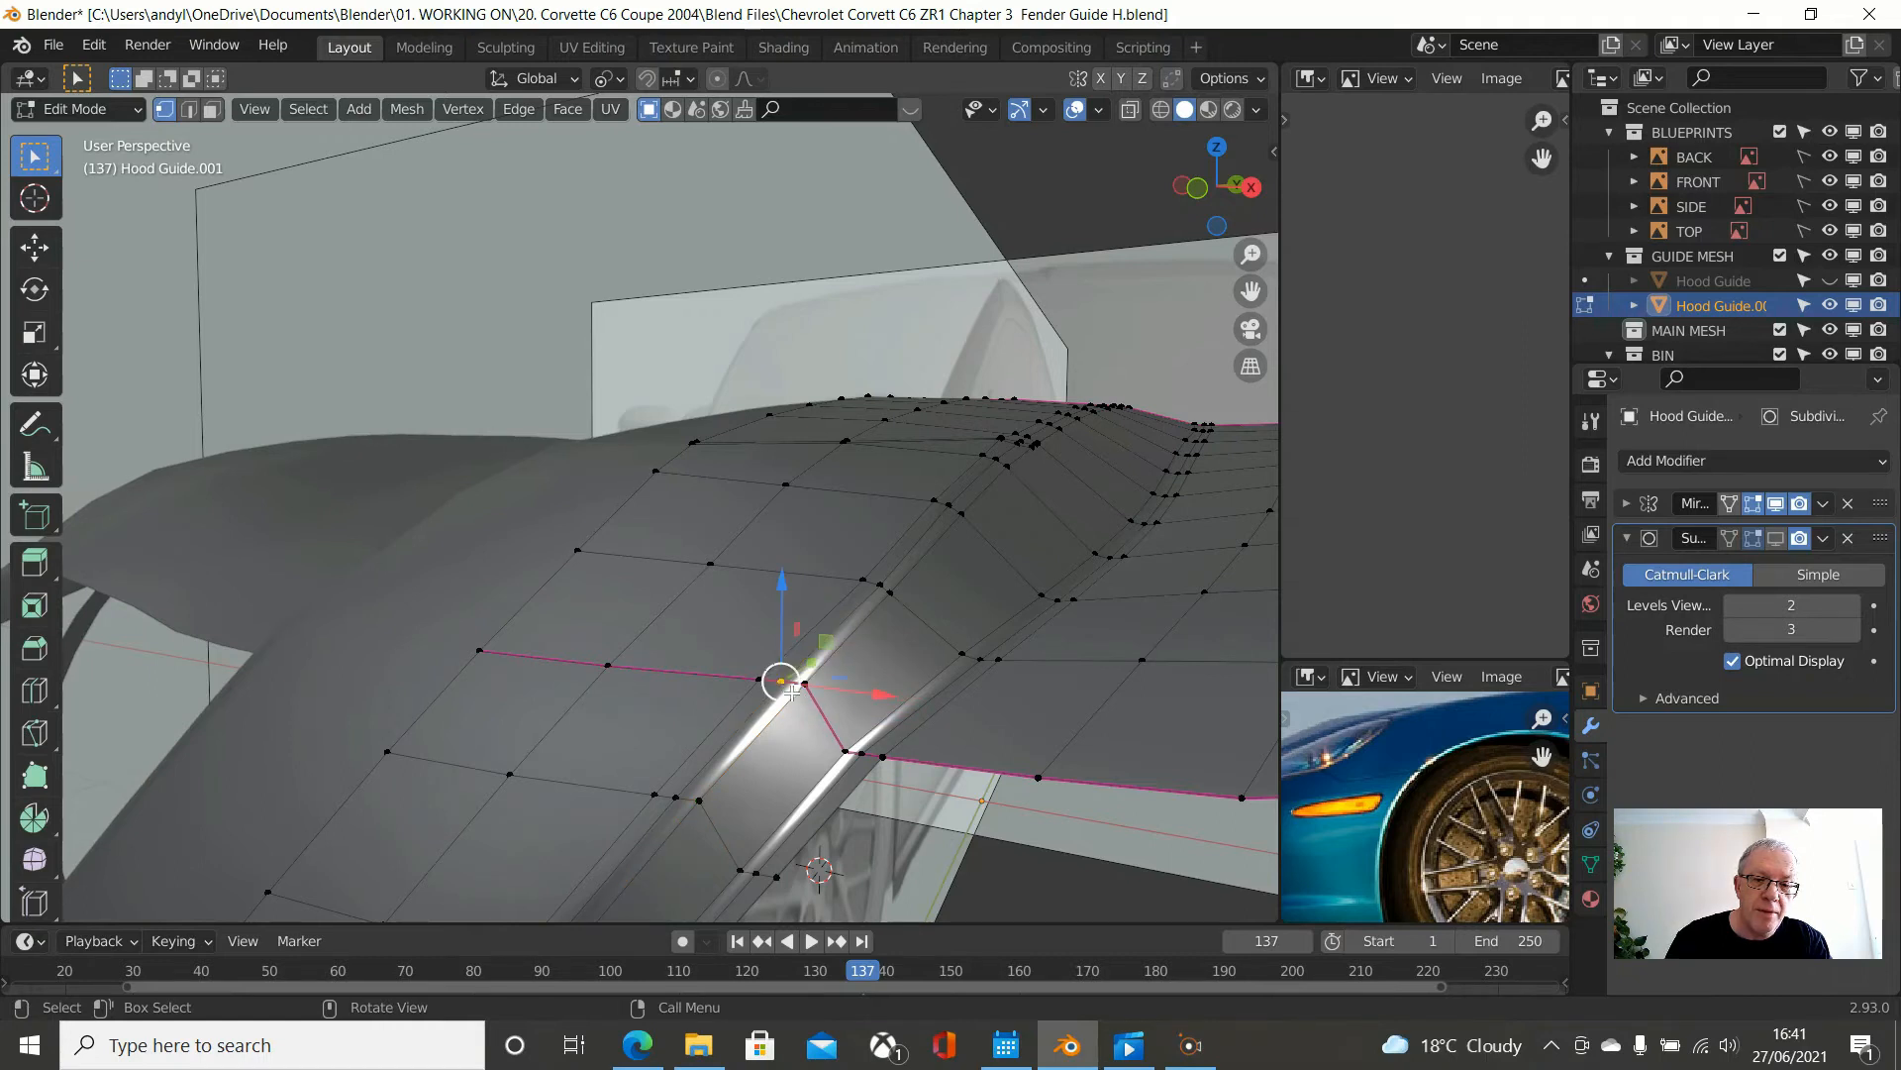
click(804, 687)
drag(809, 628, 810, 635)
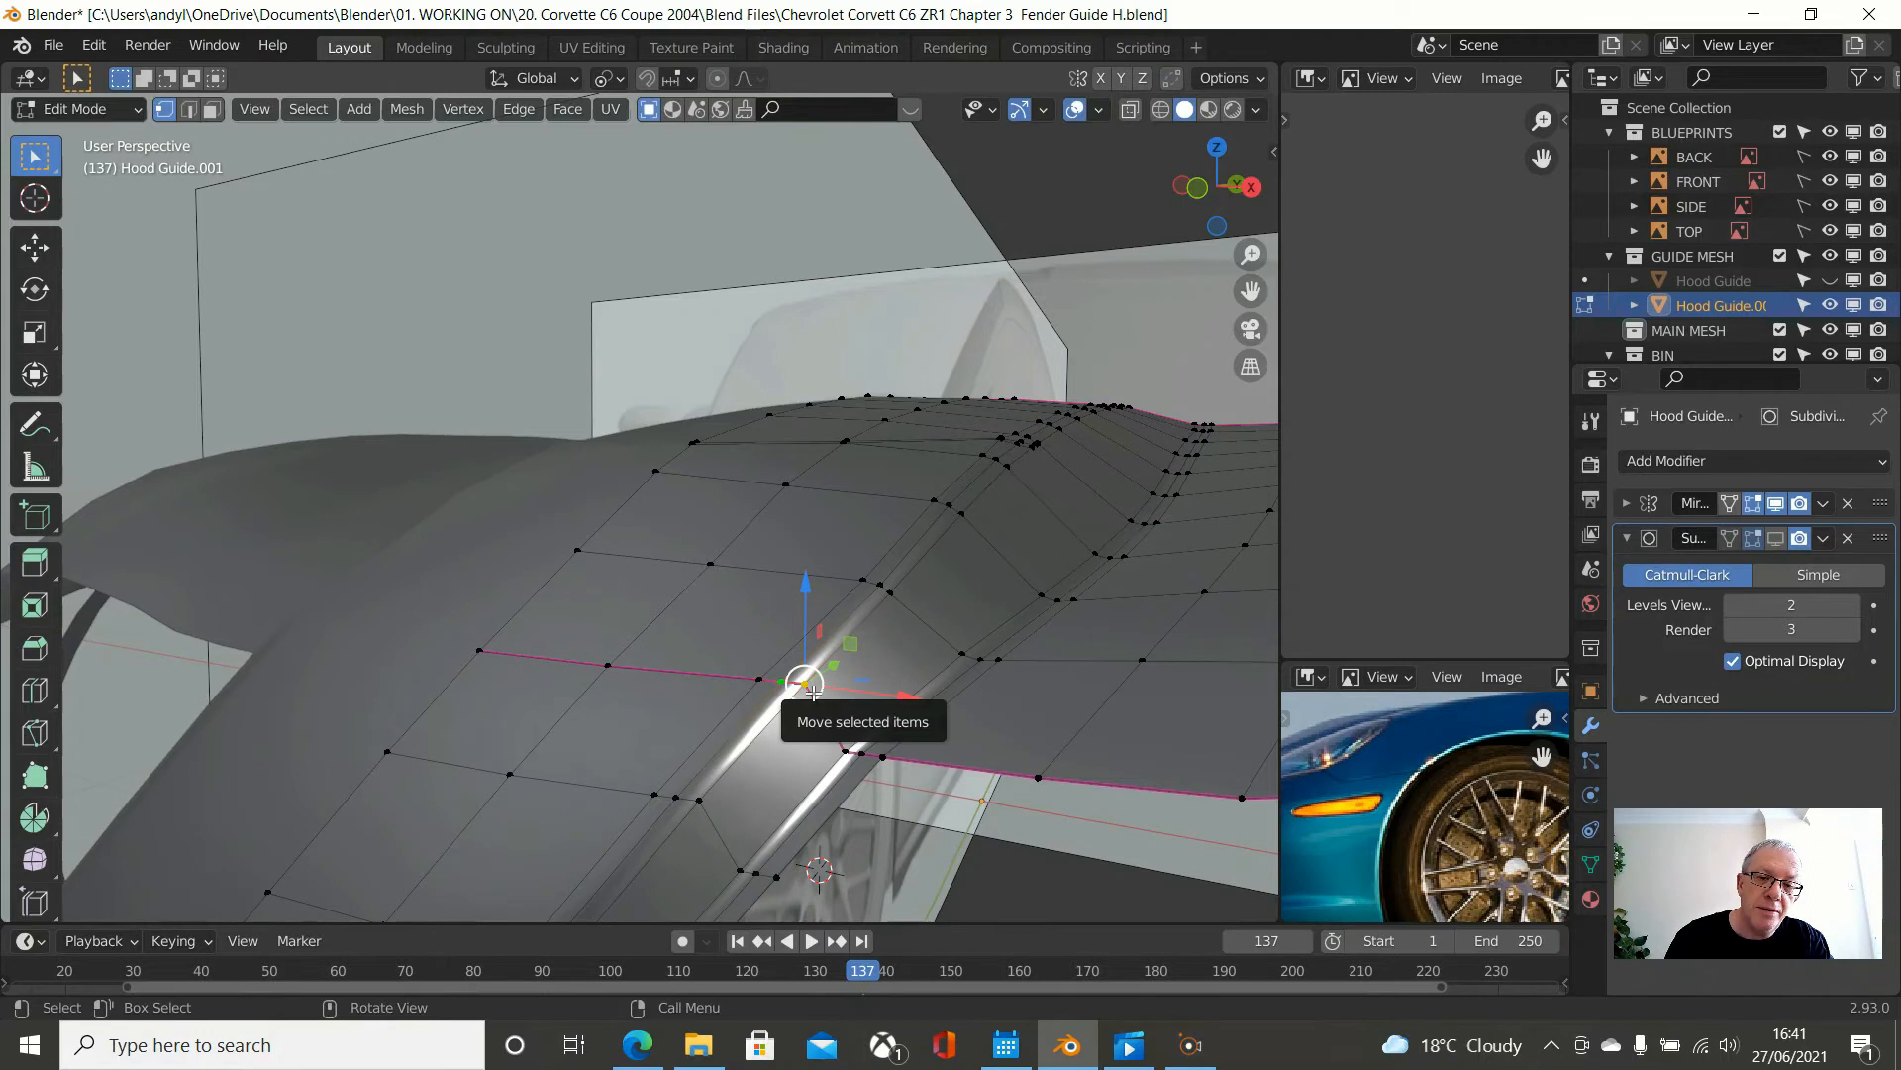
drag(804, 612, 799, 621)
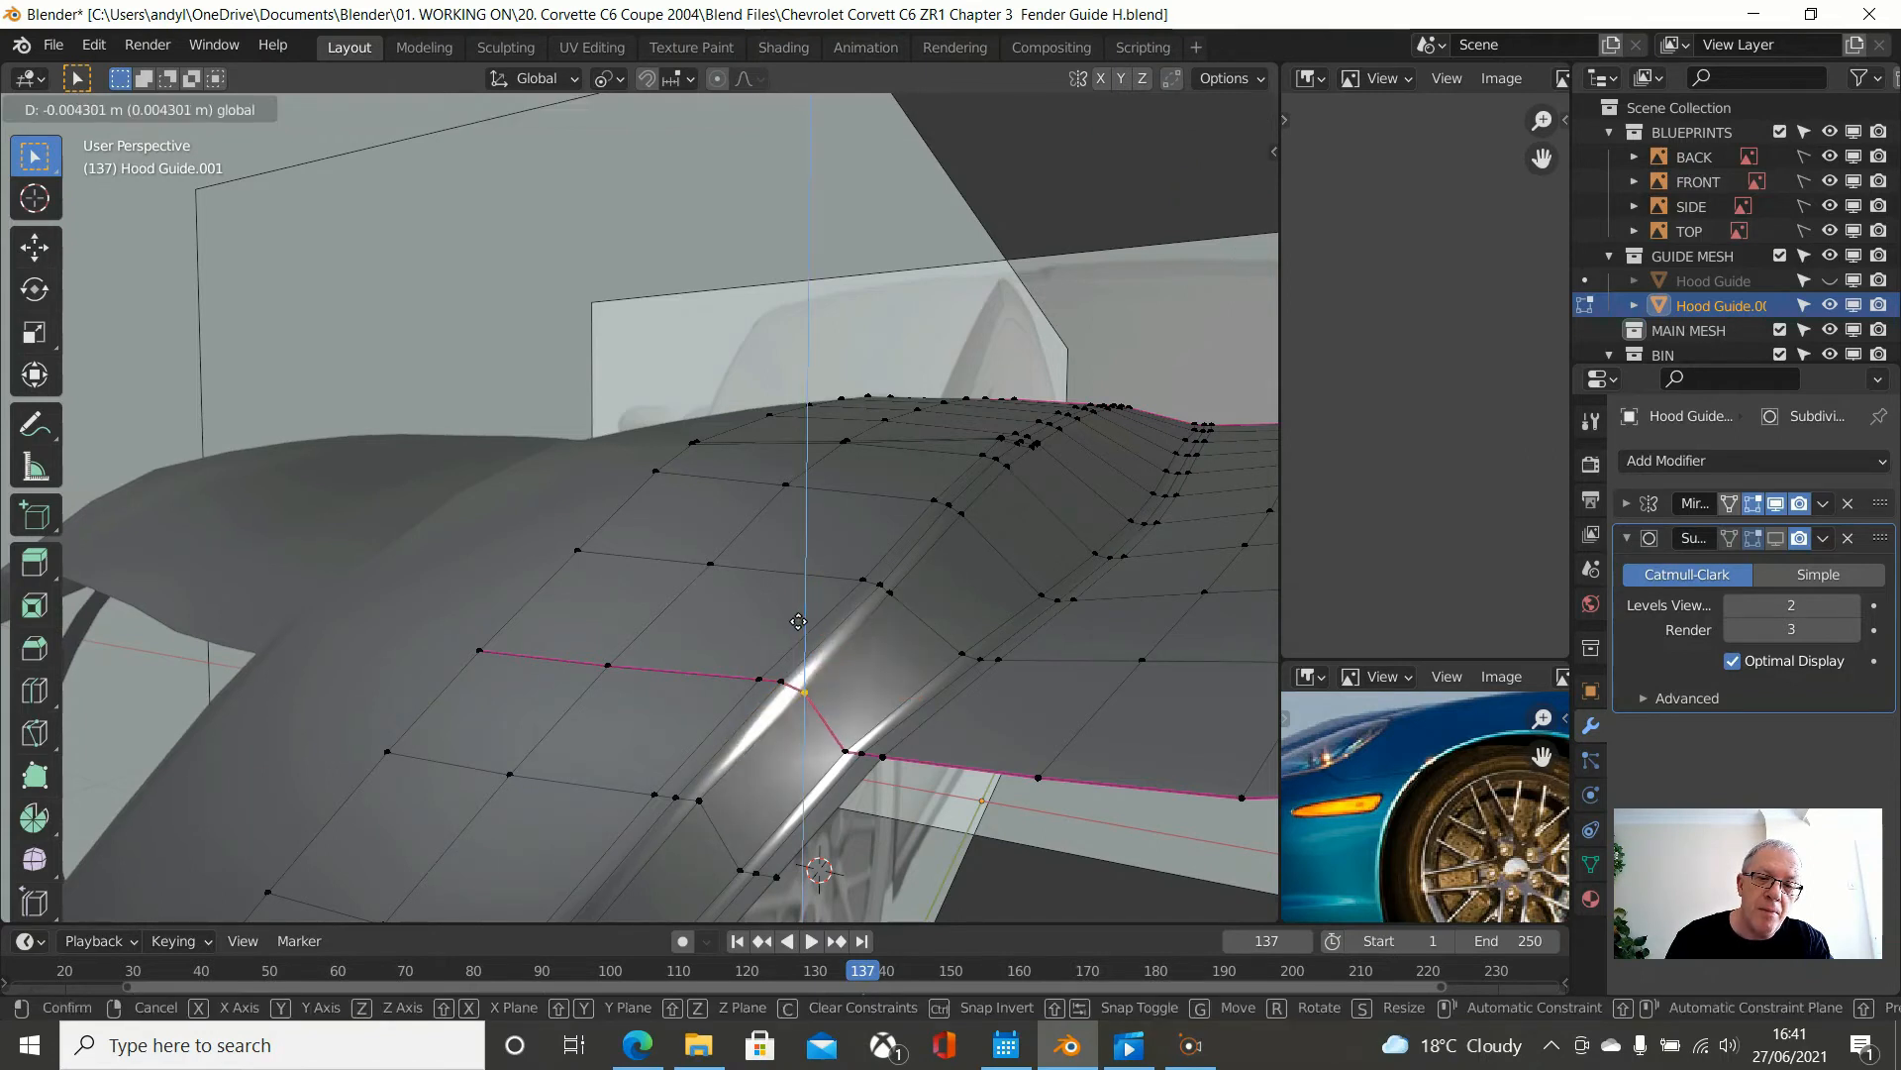
drag(798, 621, 799, 620)
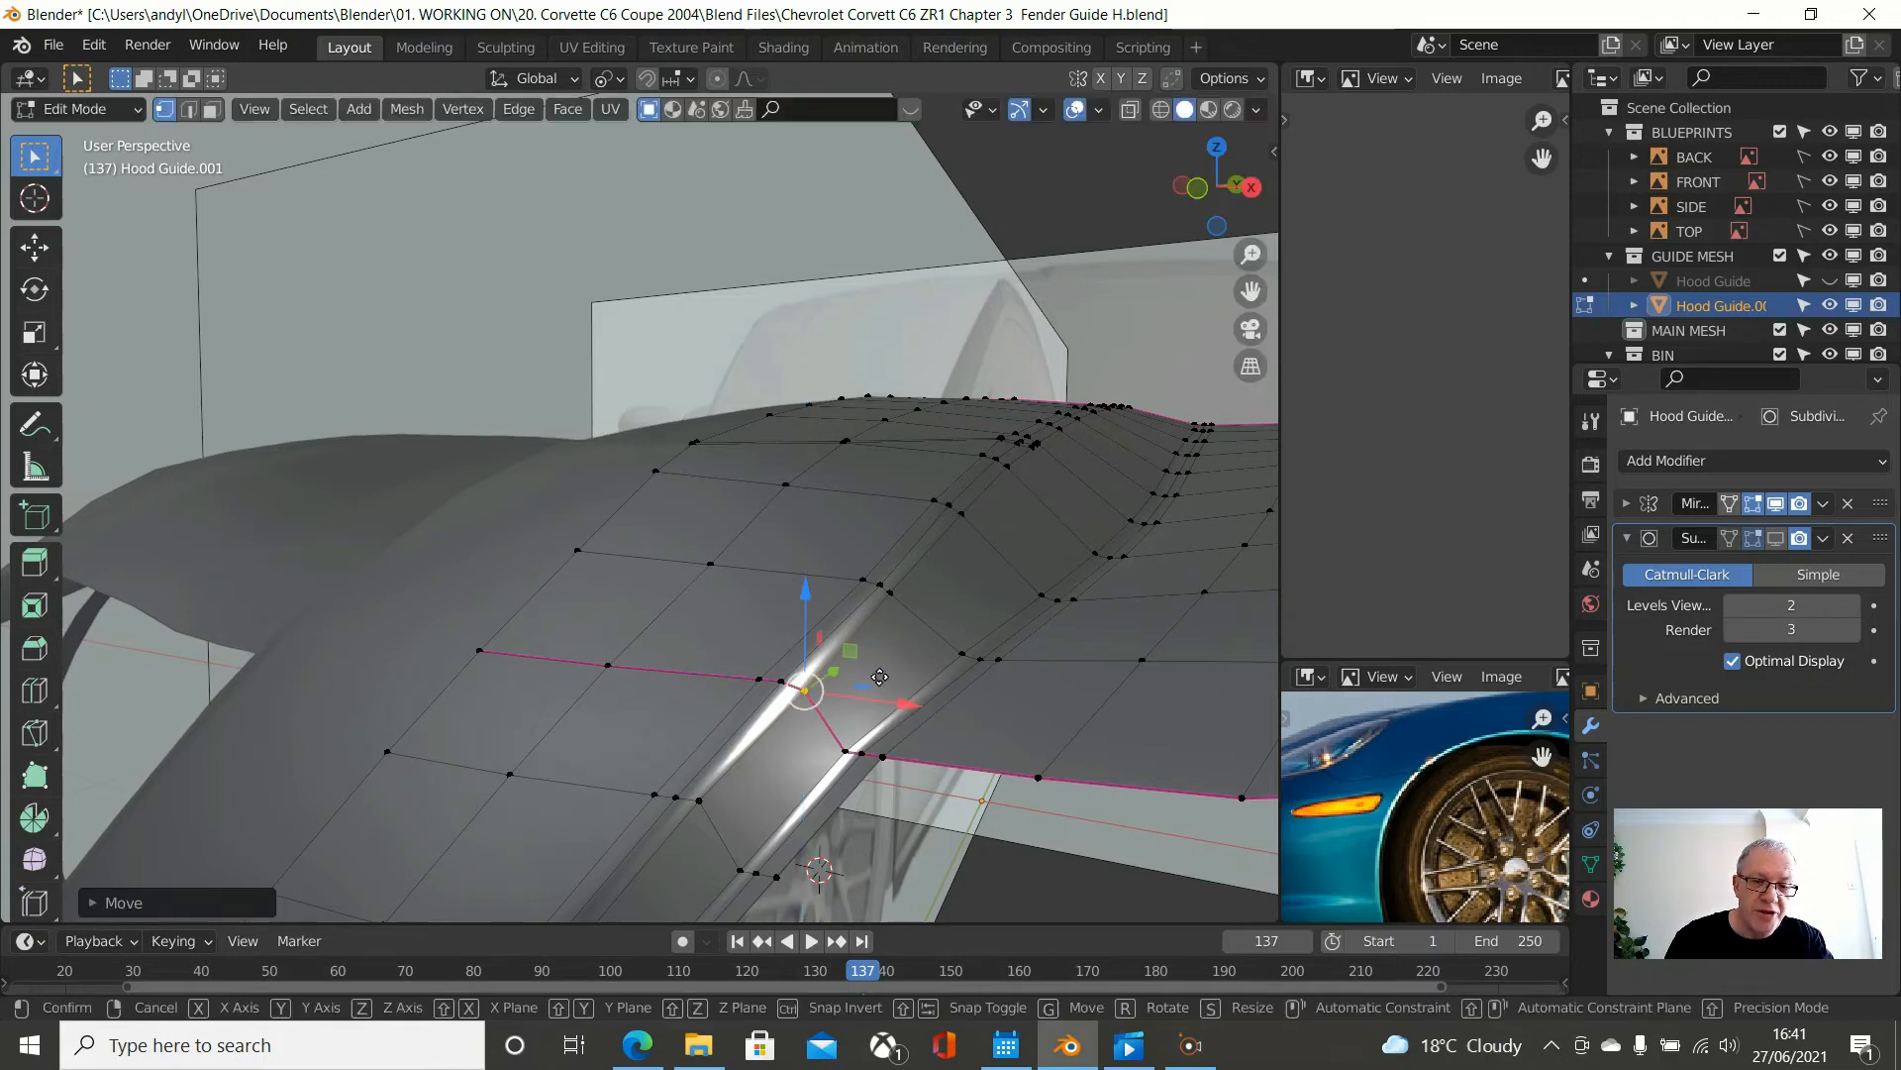
key(shift+v)
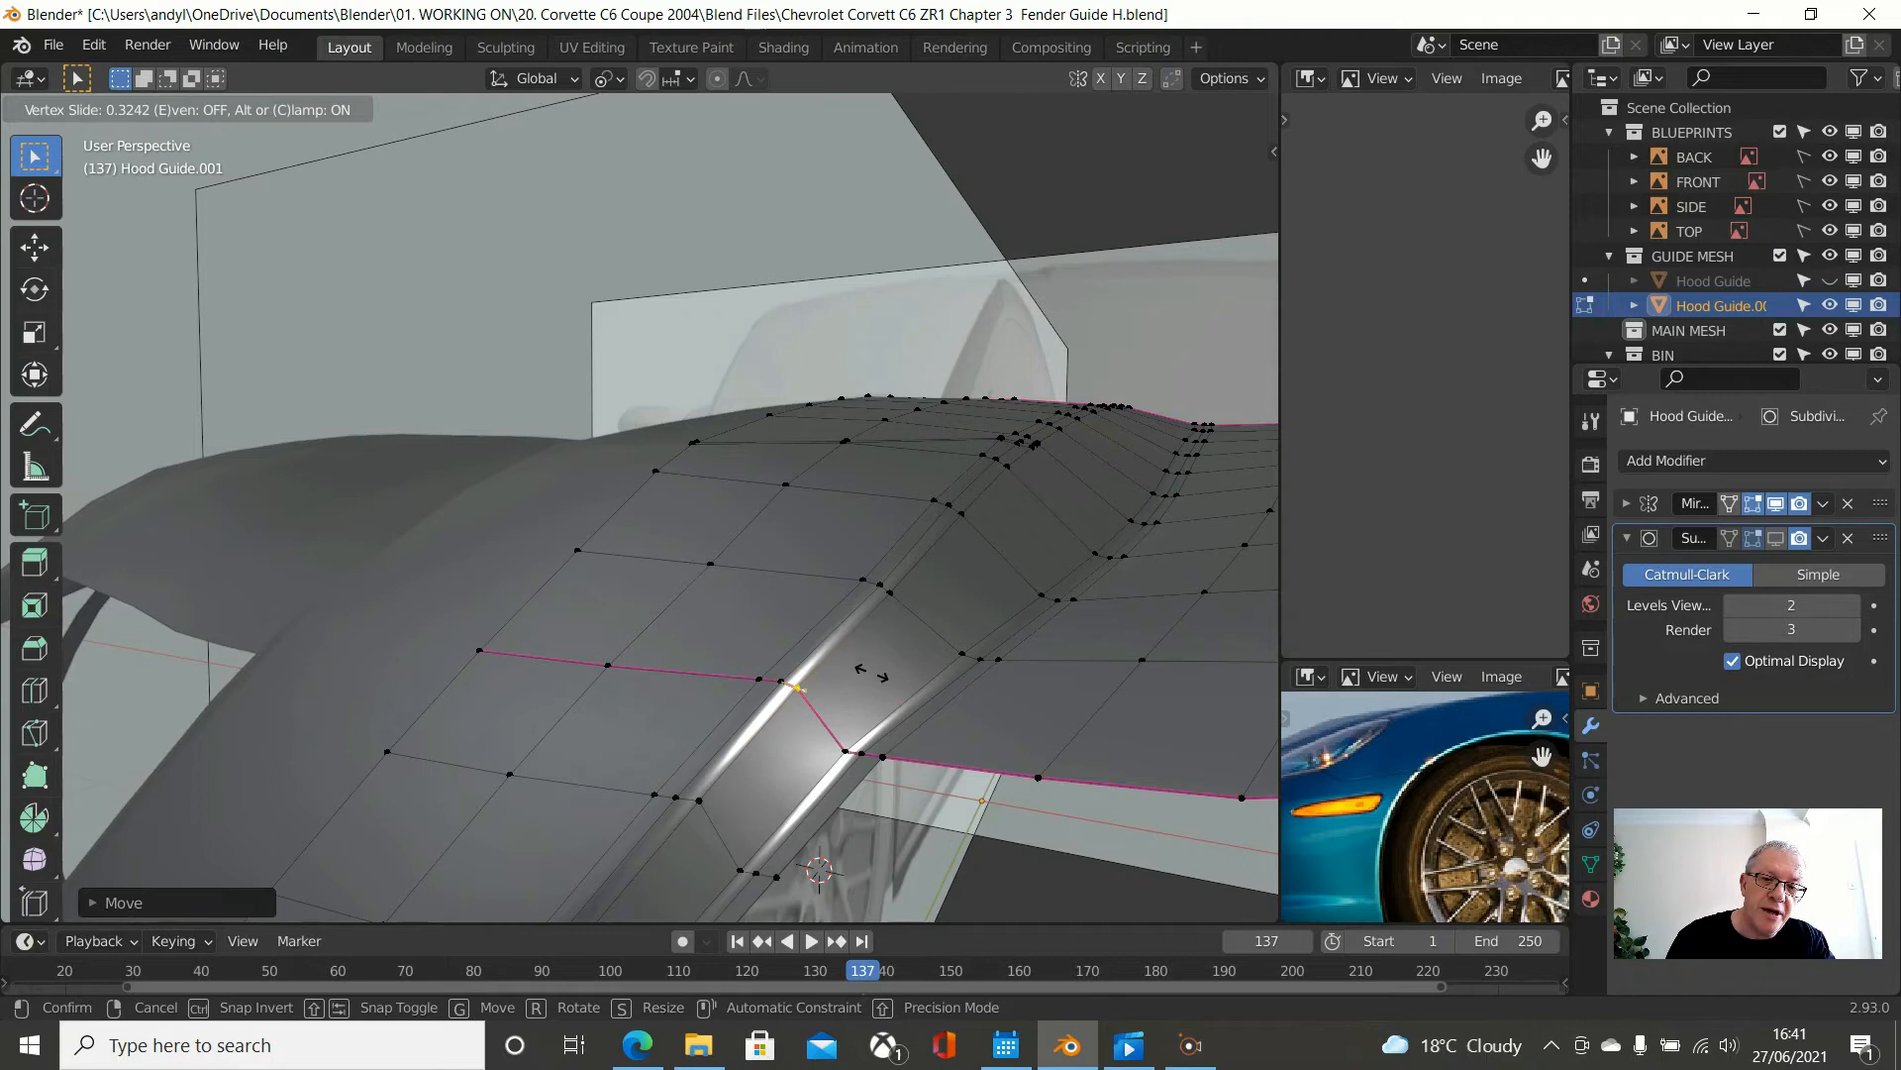
click(871, 674)
- Lower the outer upper crease vertex in the row just ahead of the seam slightly along Z
middle_drag(871, 675, 797, 714)
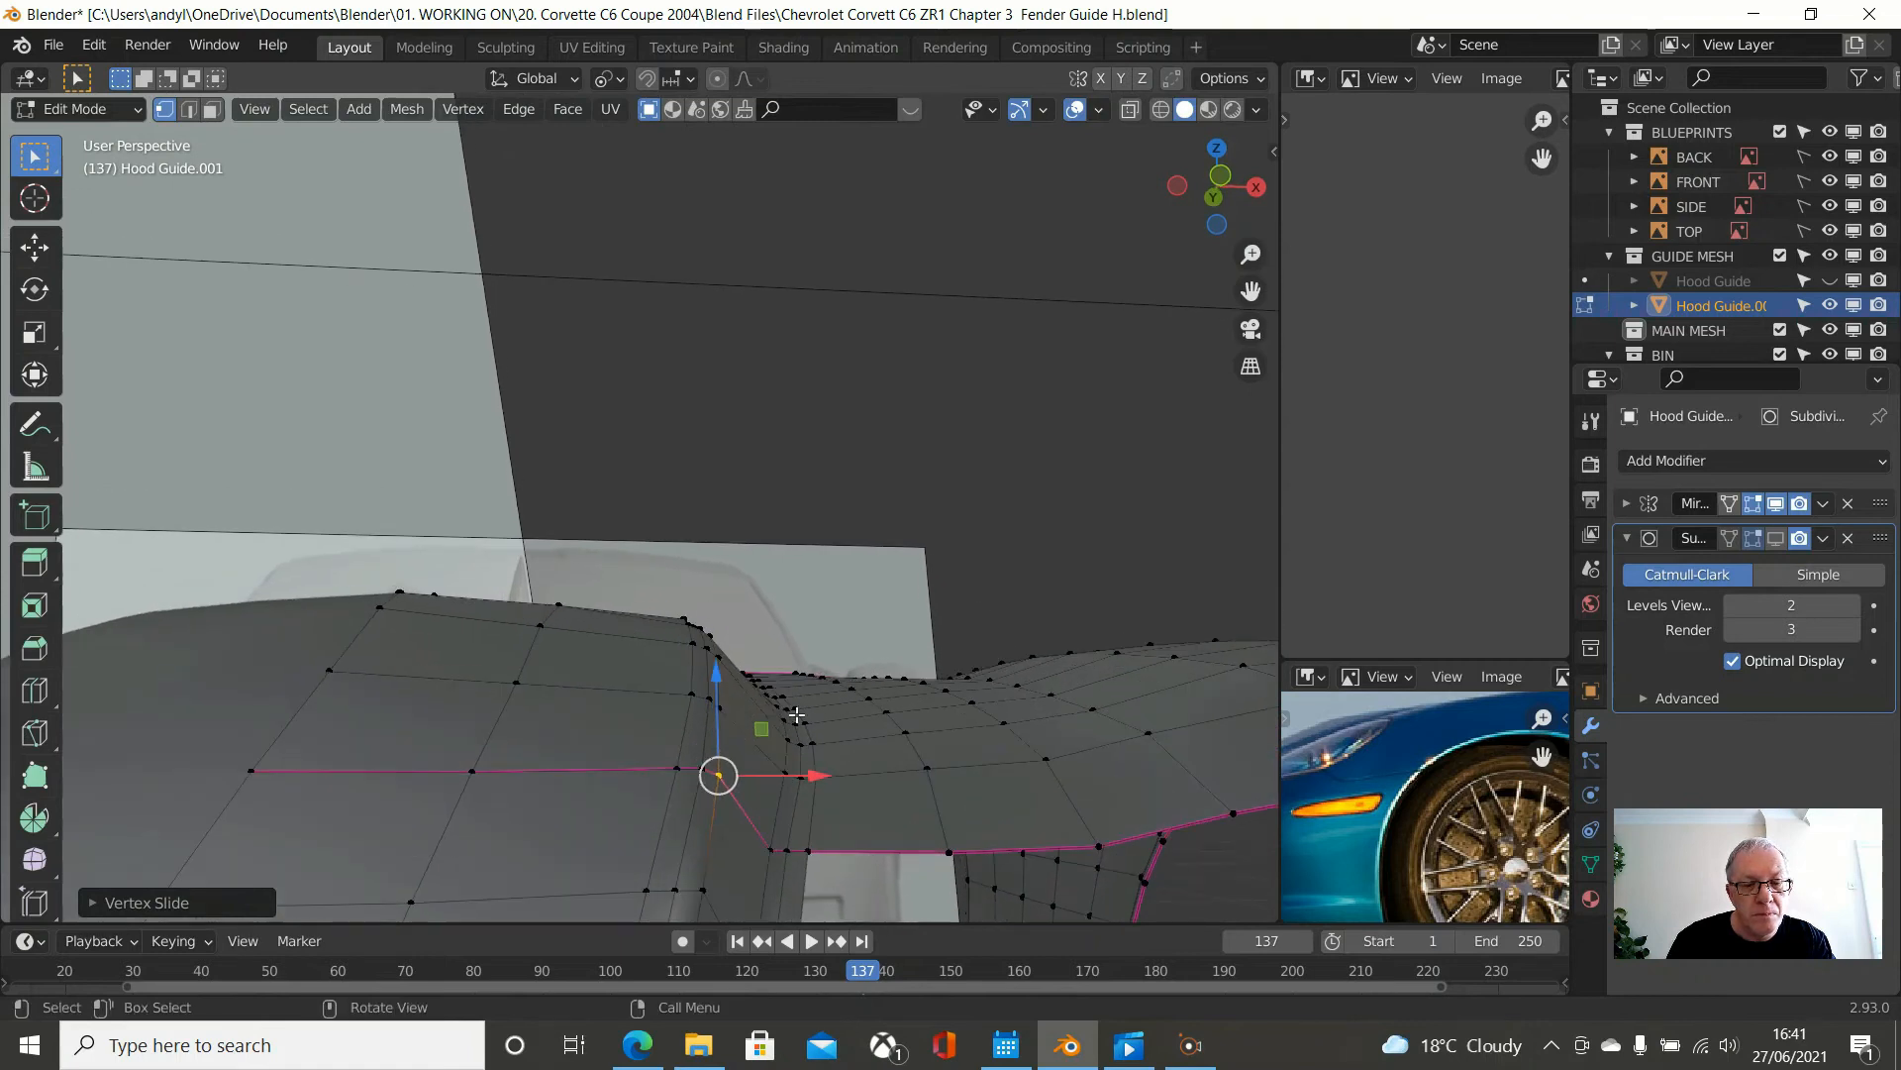
click(704, 880)
key(g)
key(z)
click(761, 899)
drag(765, 900, 760, 900)
drag(700, 819, 700, 817)
middle_drag(700, 817, 871, 779)
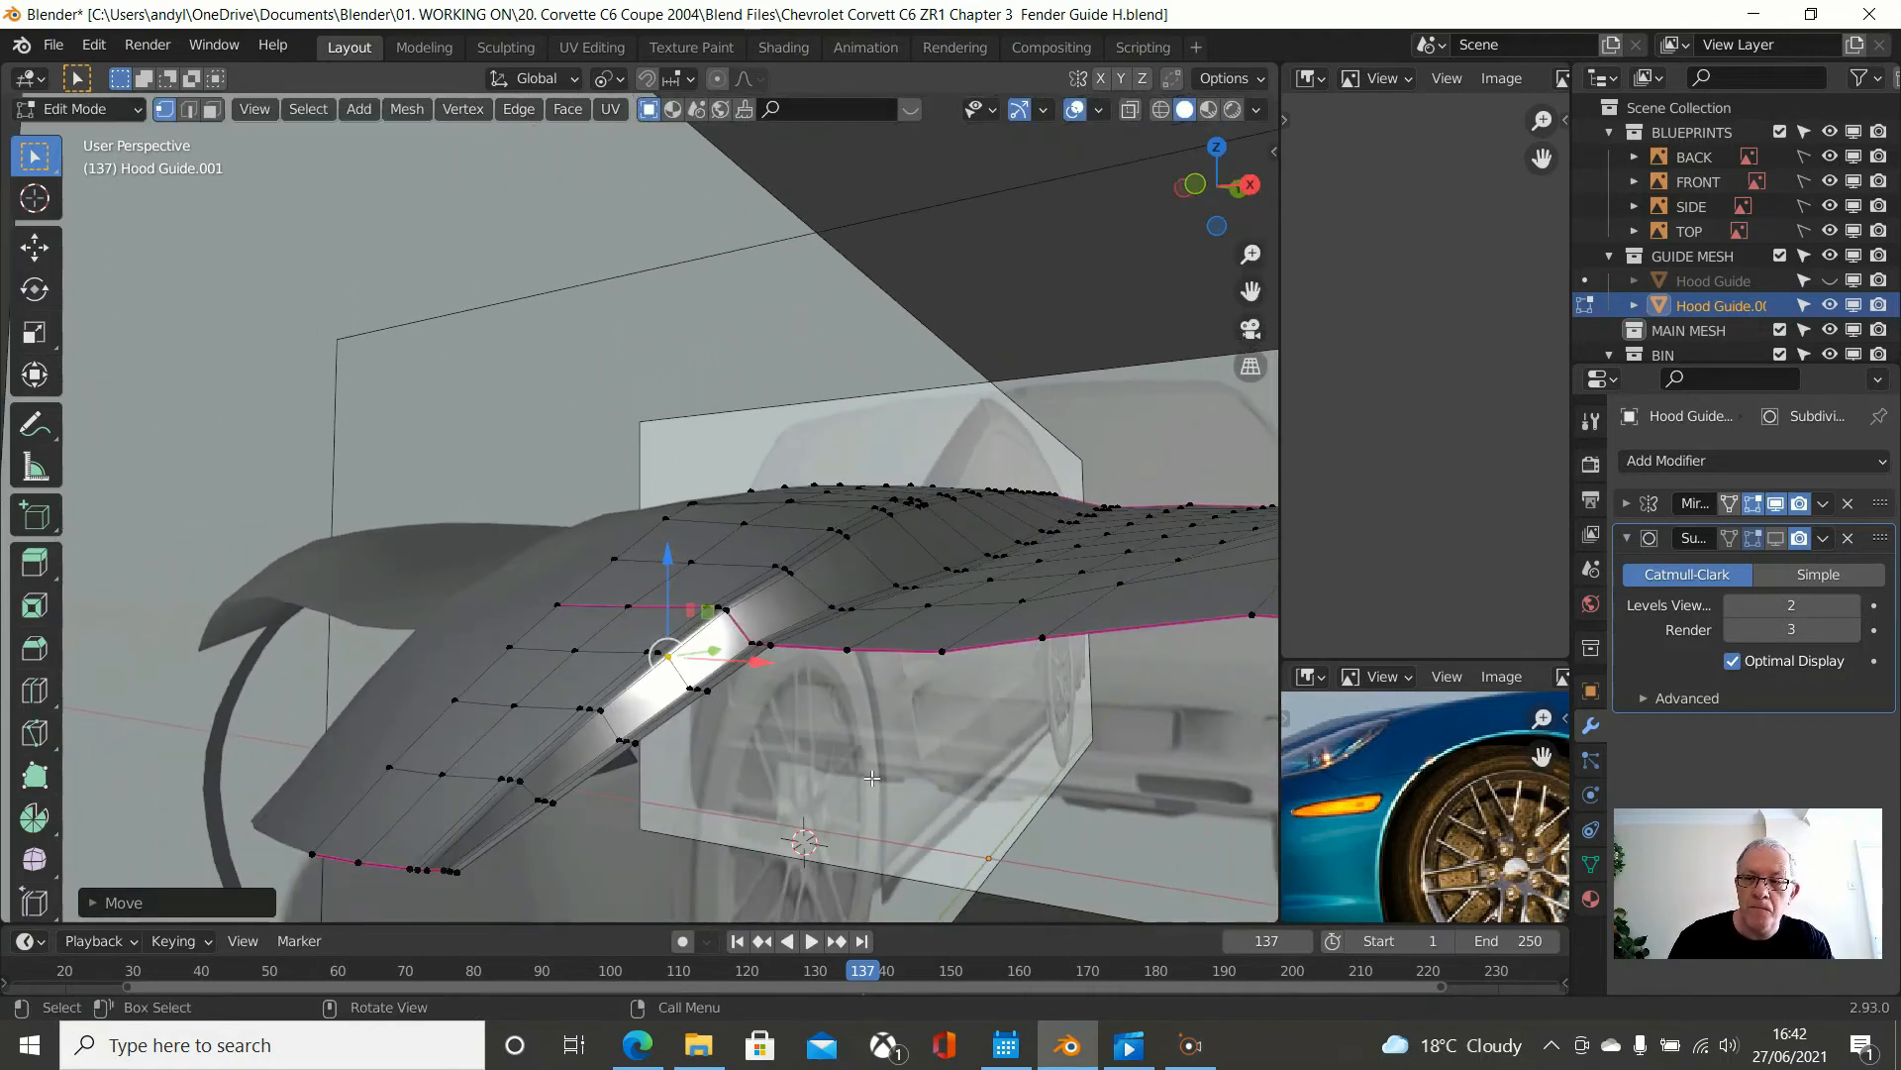
- Enable the Subdivision modifier's viewport display and inspect the smoothed nose extension from the side
click(1776, 538)
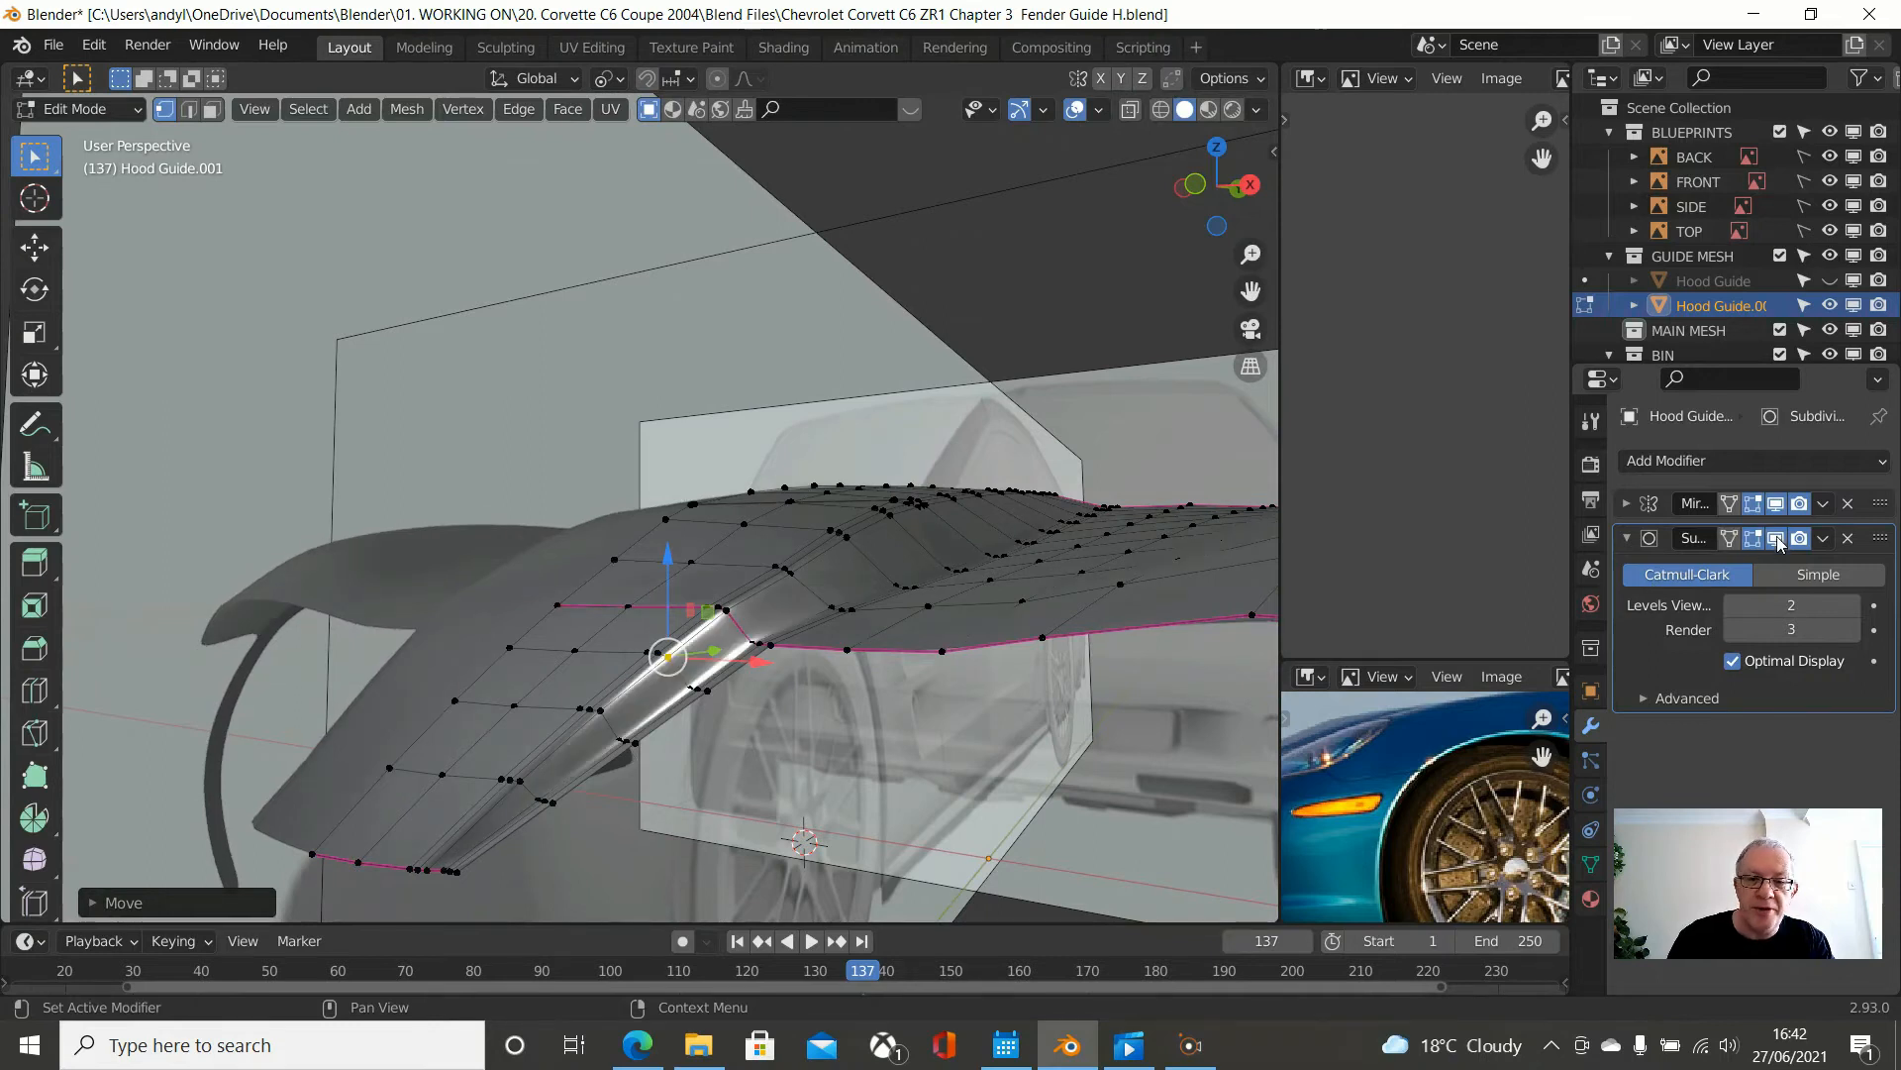
middle_drag(654, 644, 546, 676)
middle_drag(905, 550, 841, 557)
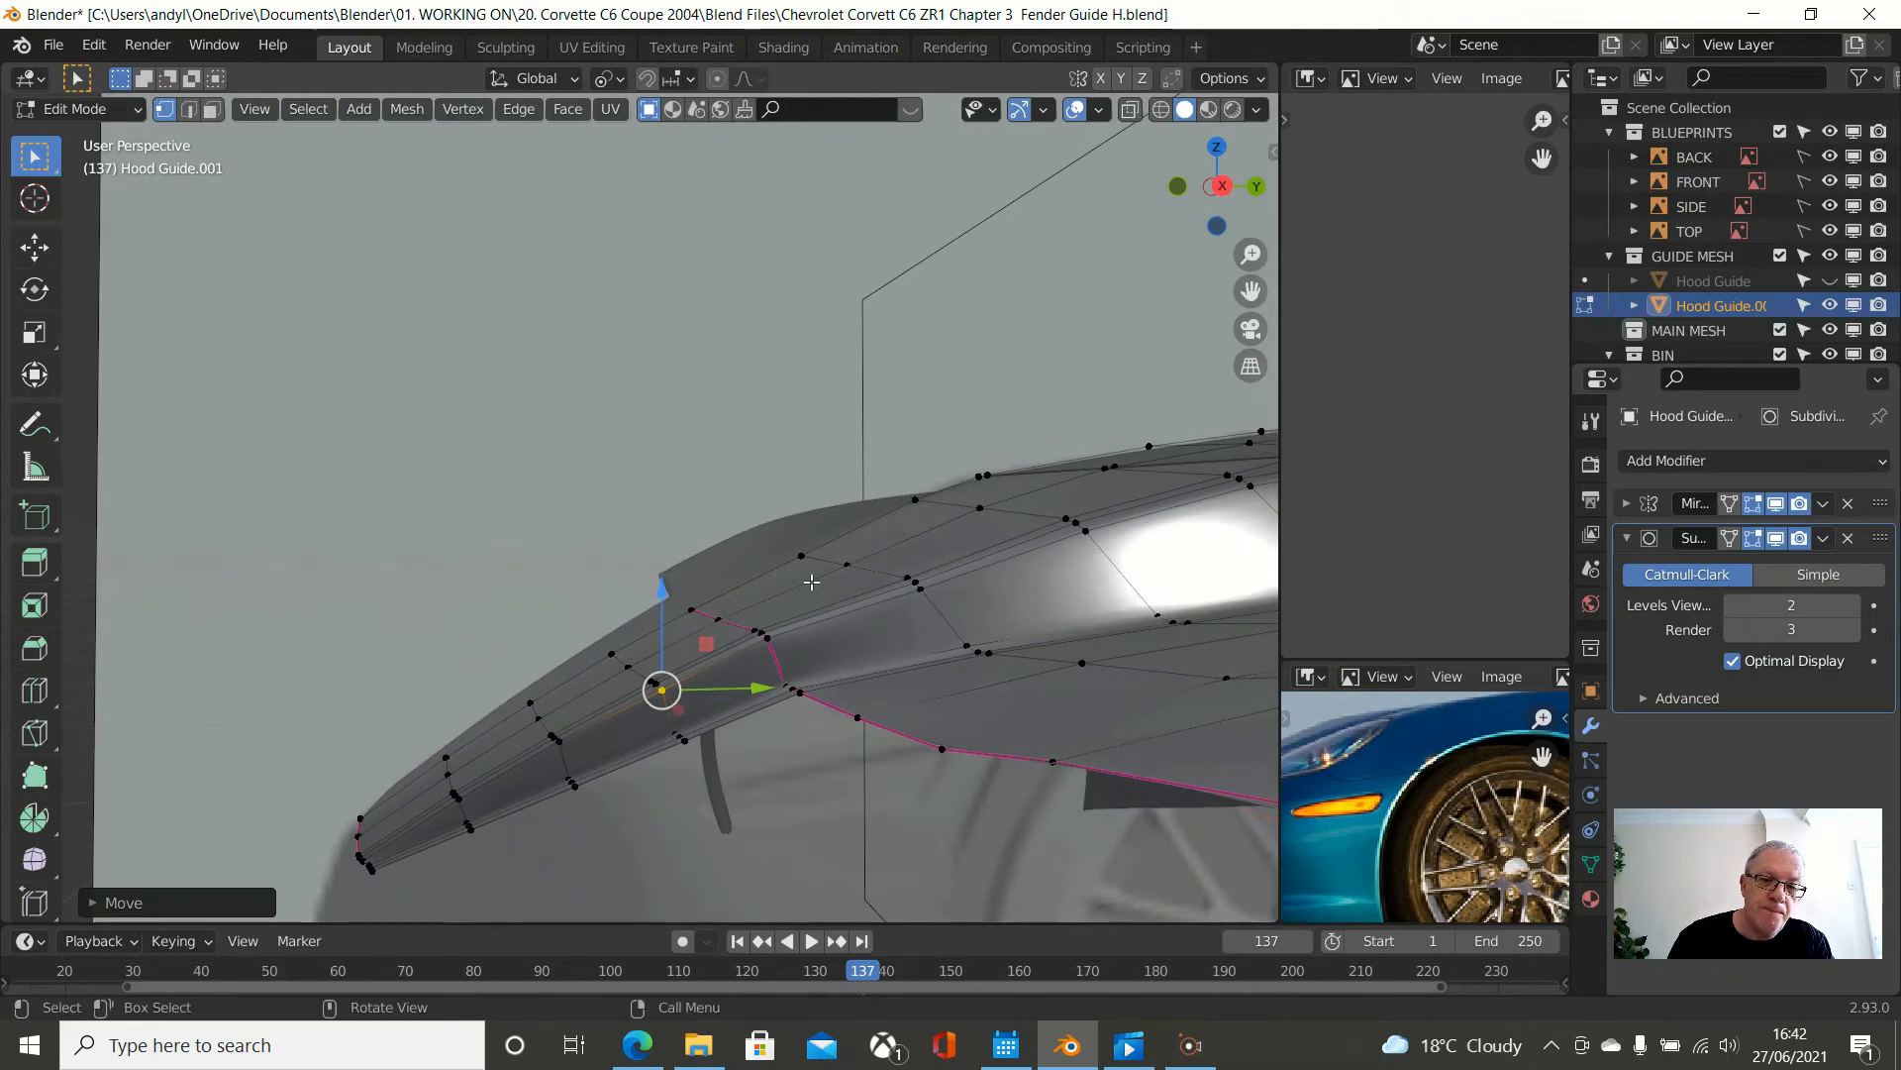
- Select the three closely spaced upper crease paths from the seam to the row before the nose tip and lower them about 0.006 m along Z
middle_drag(791, 626, 772, 639)
click(774, 642)
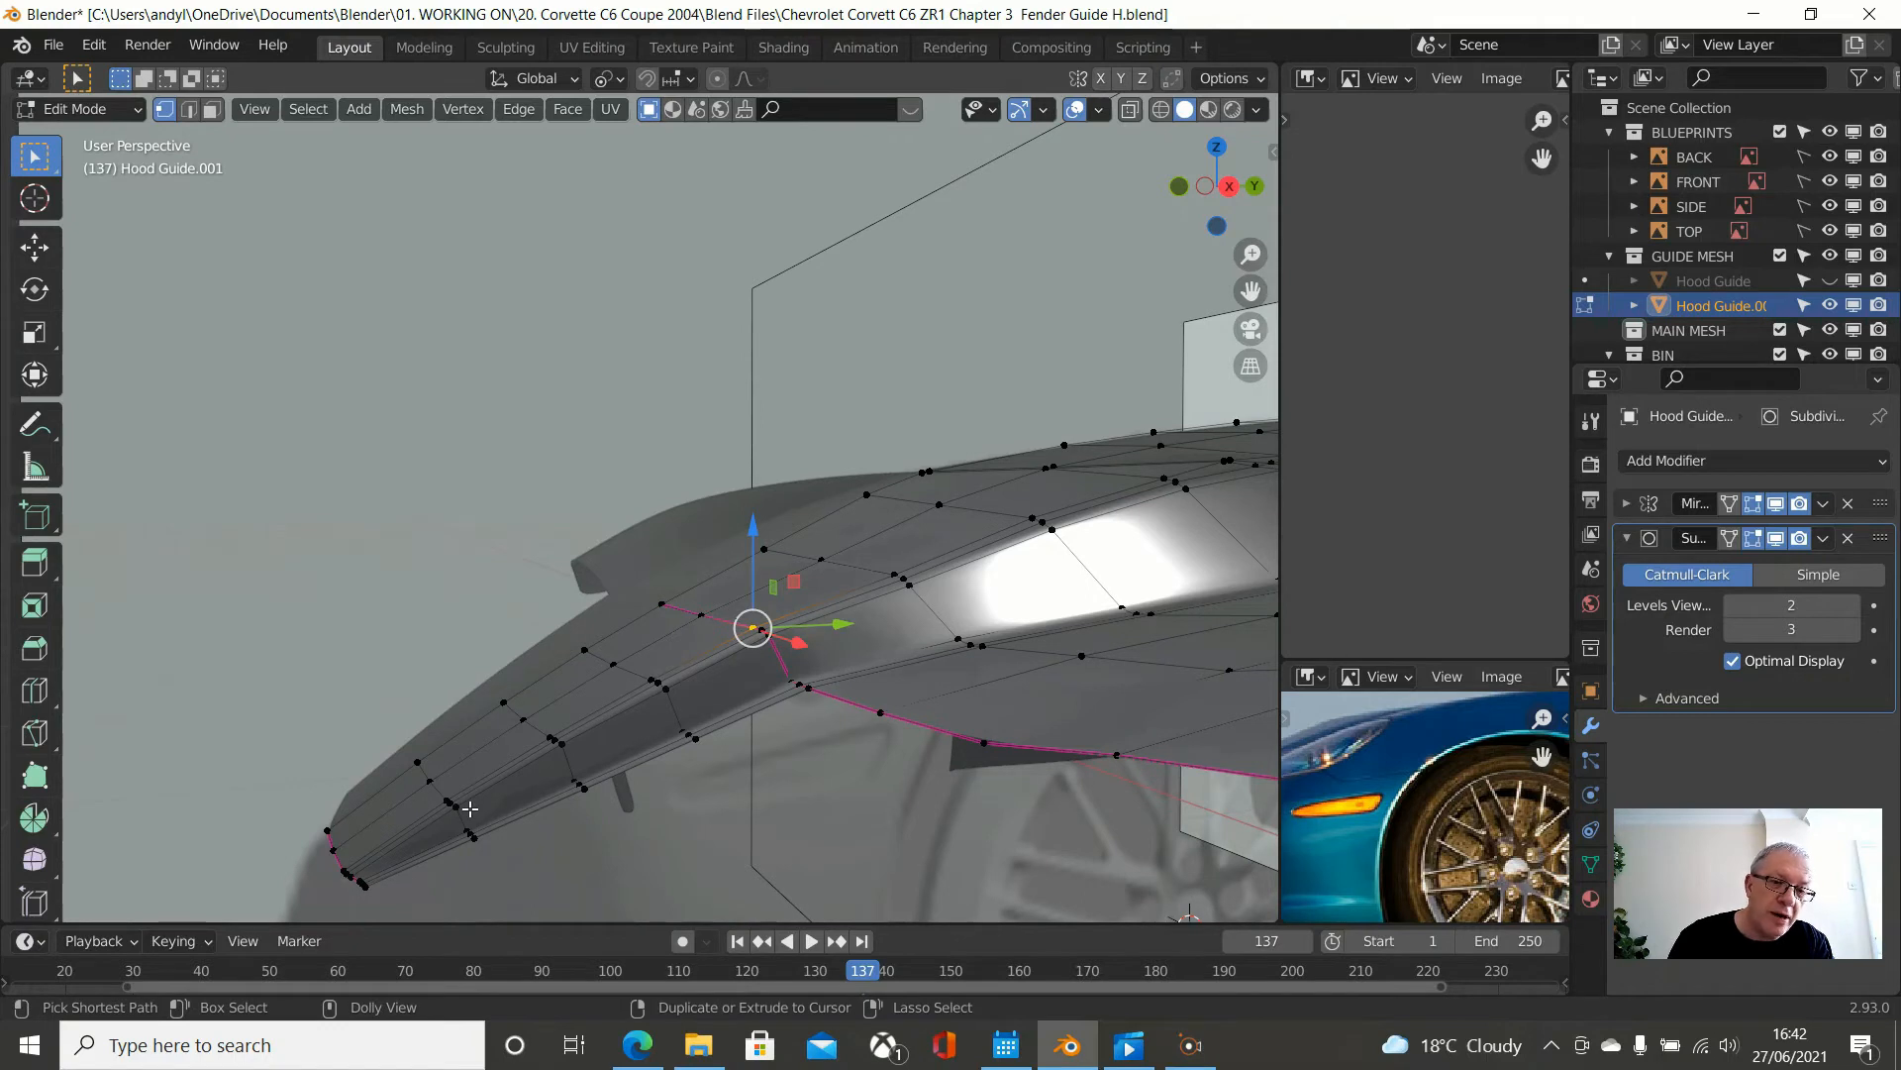
ctrl+click(469, 808)
middle_drag(469, 808, 532, 659)
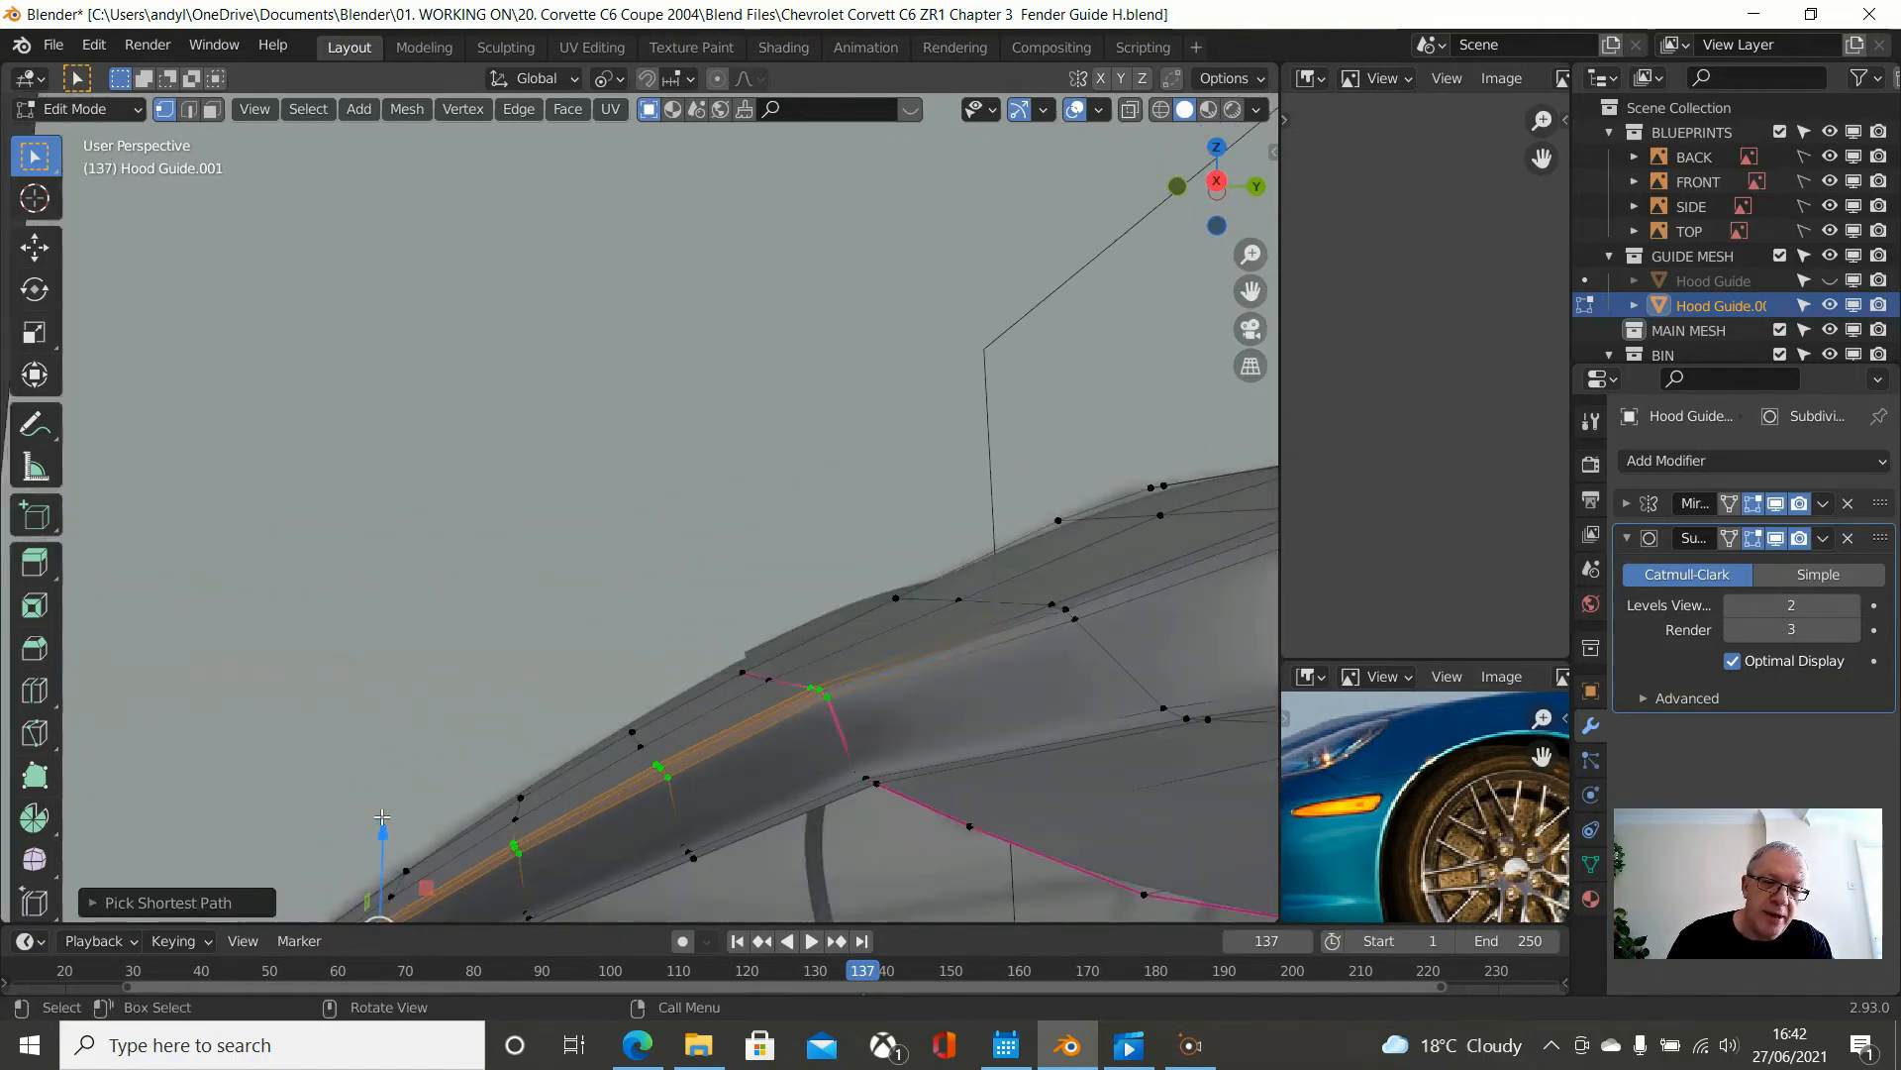
key(g)
key(z)
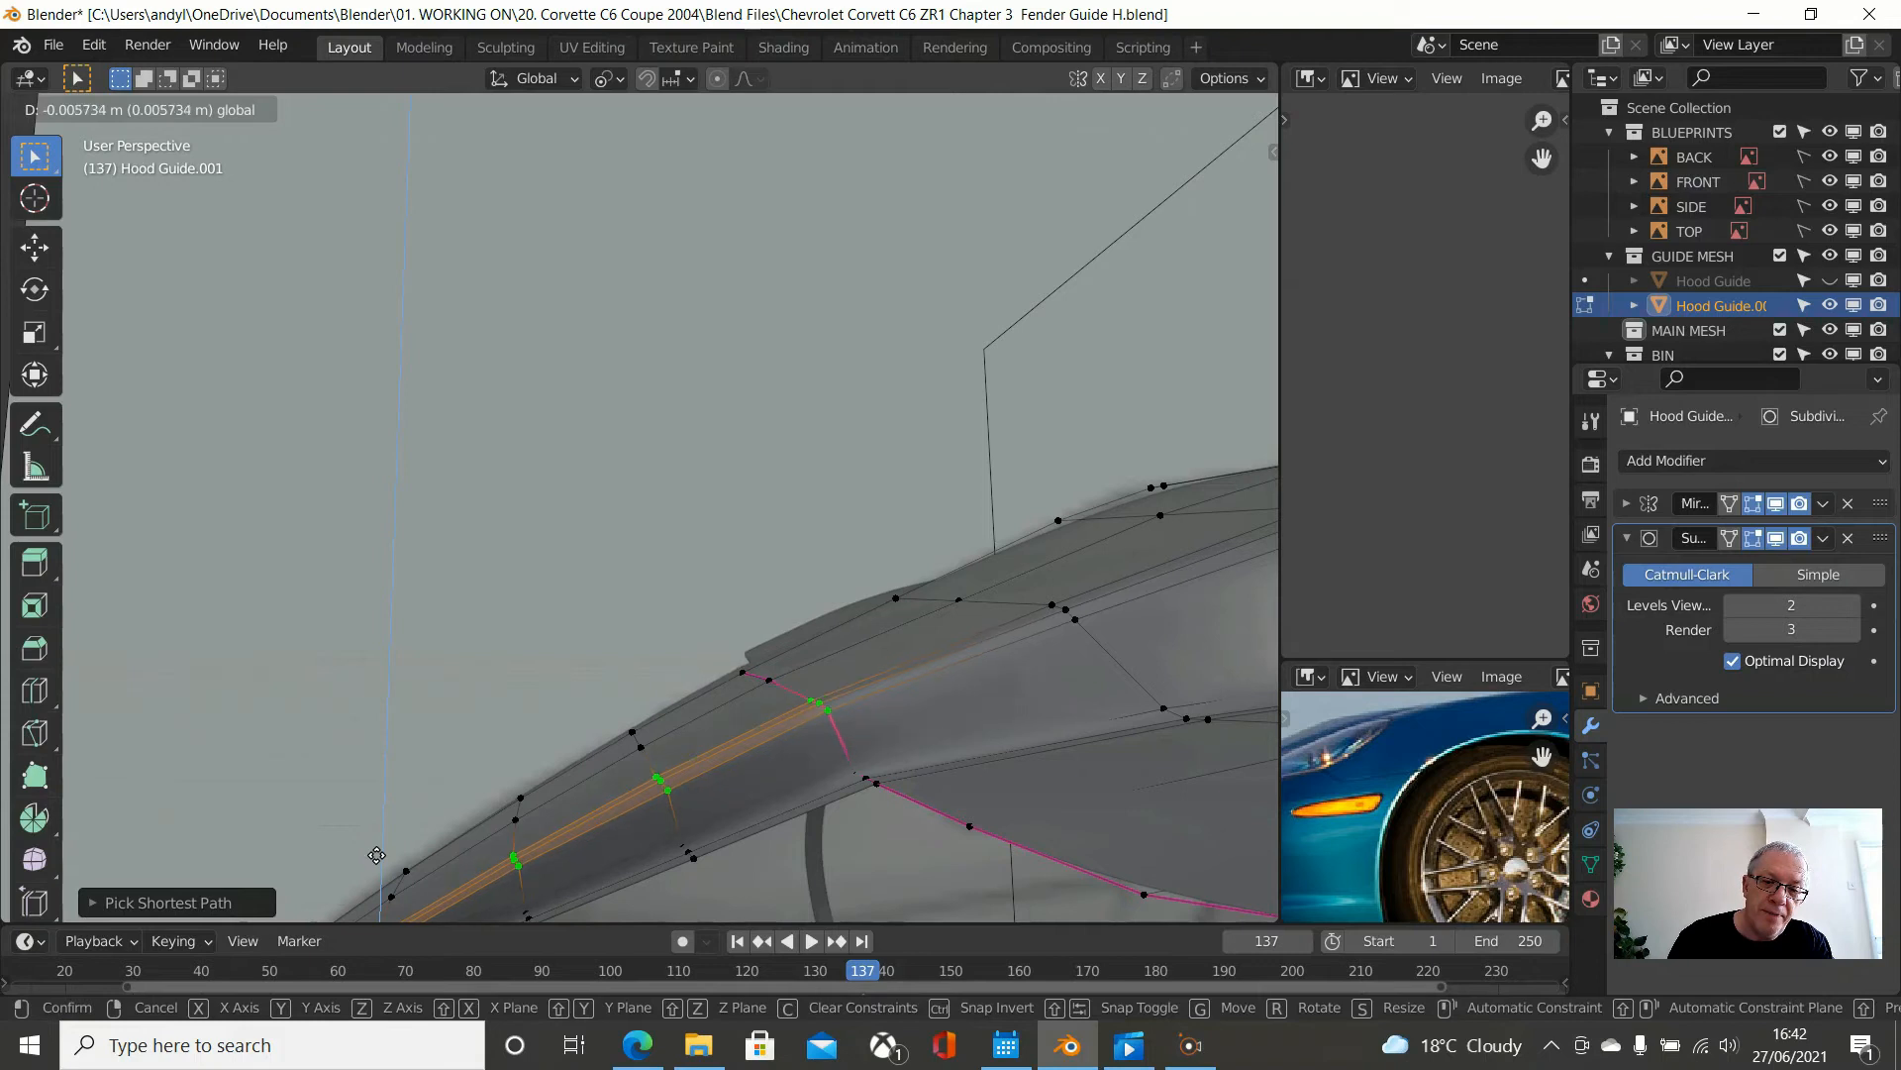
click(377, 856)
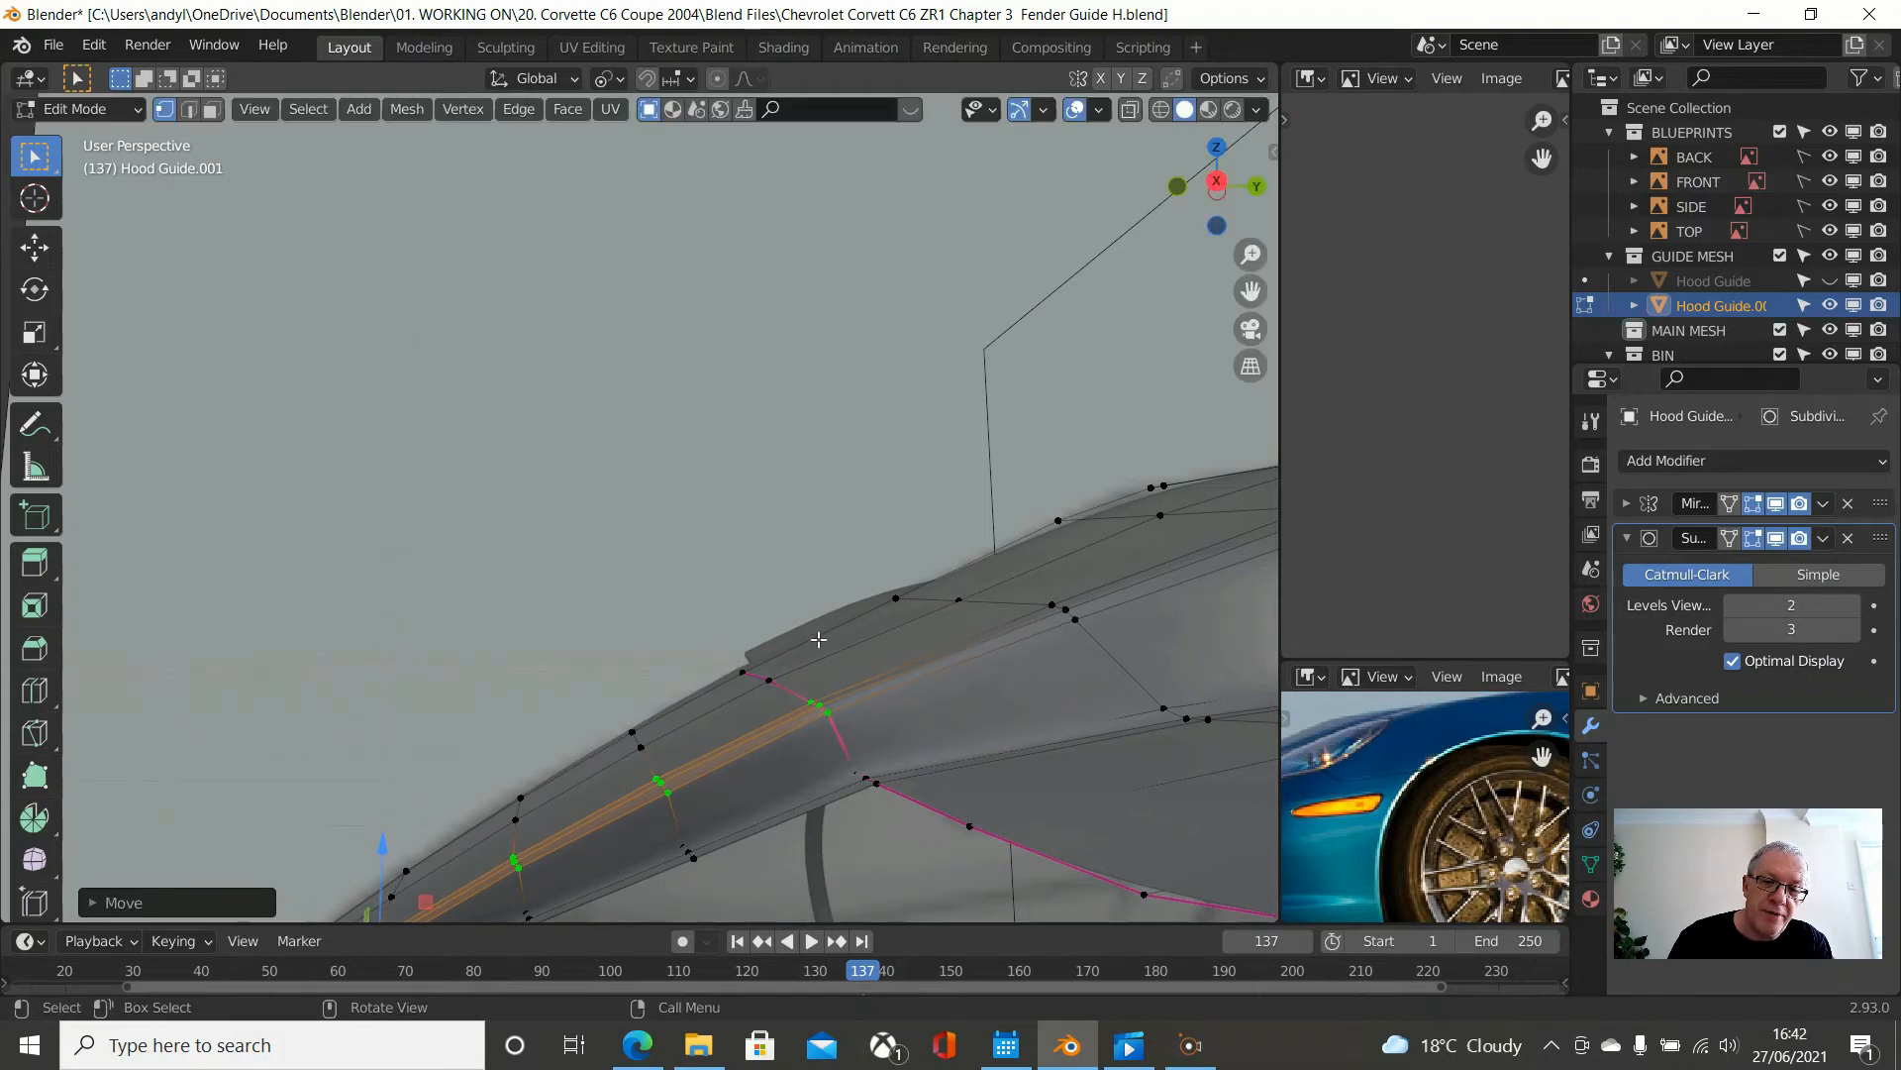
- Examine the lowered crease across the hood and nose in Object Mode, and return to Edit Mode
scroll(818, 640, down, 2)
middle_drag(573, 735, 919, 622)
key(Tab)
key(Tab)
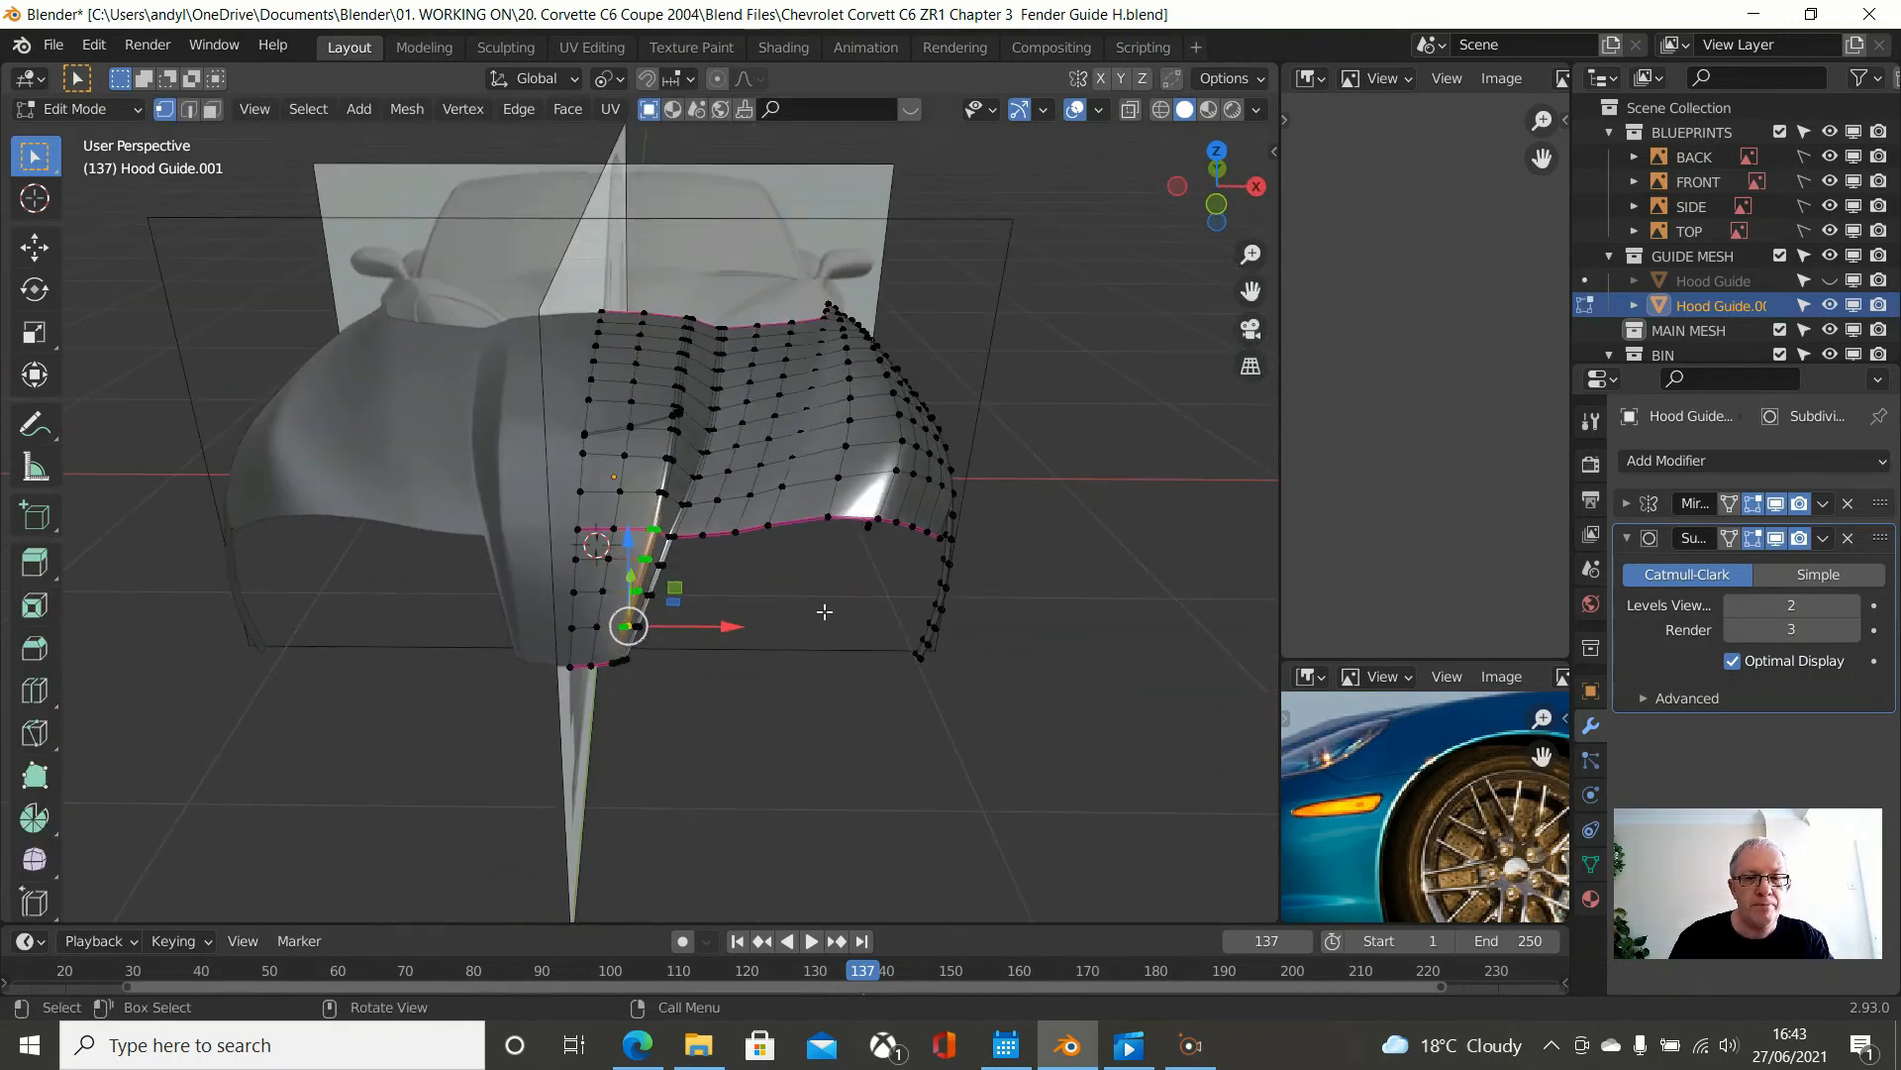
- In top view, extrude the two seam edges just outboard of the nose extension about 0.27 m forward along Y
key(KP_7)
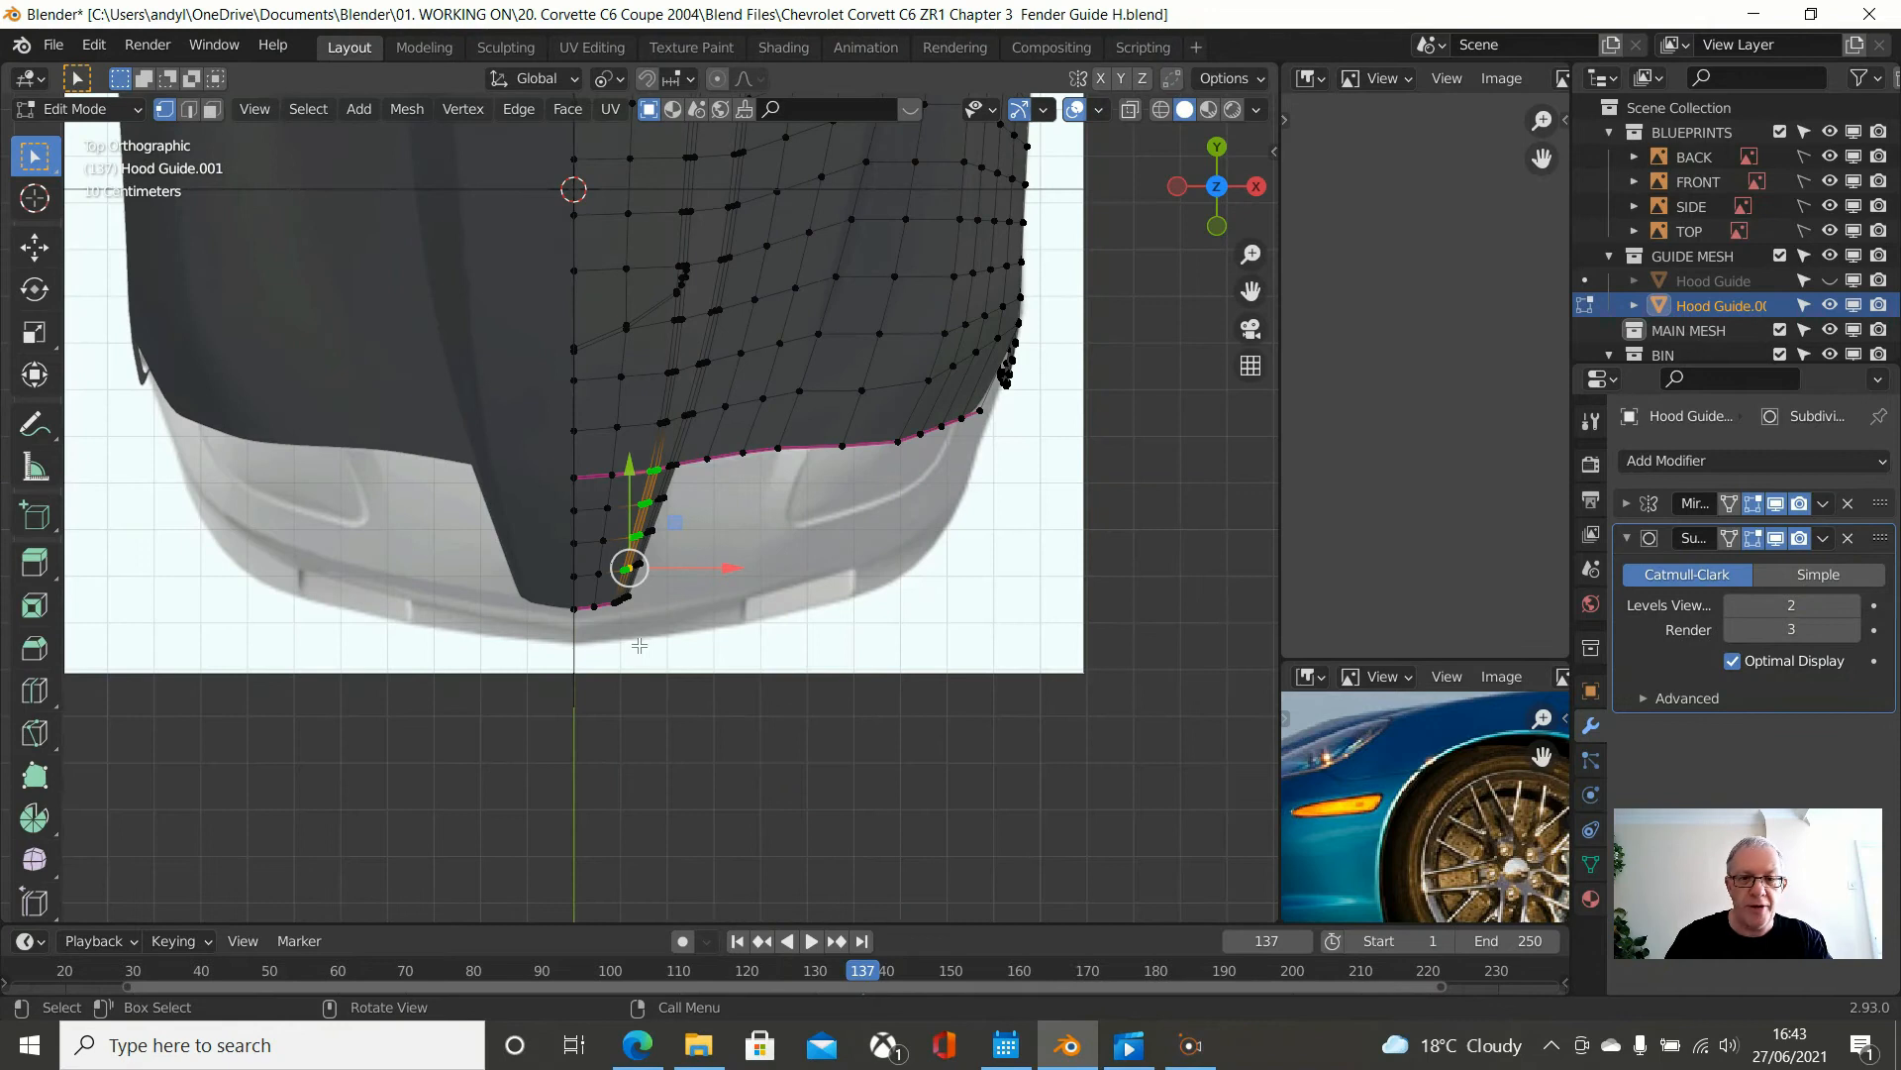
scroll(639, 647, up, 6)
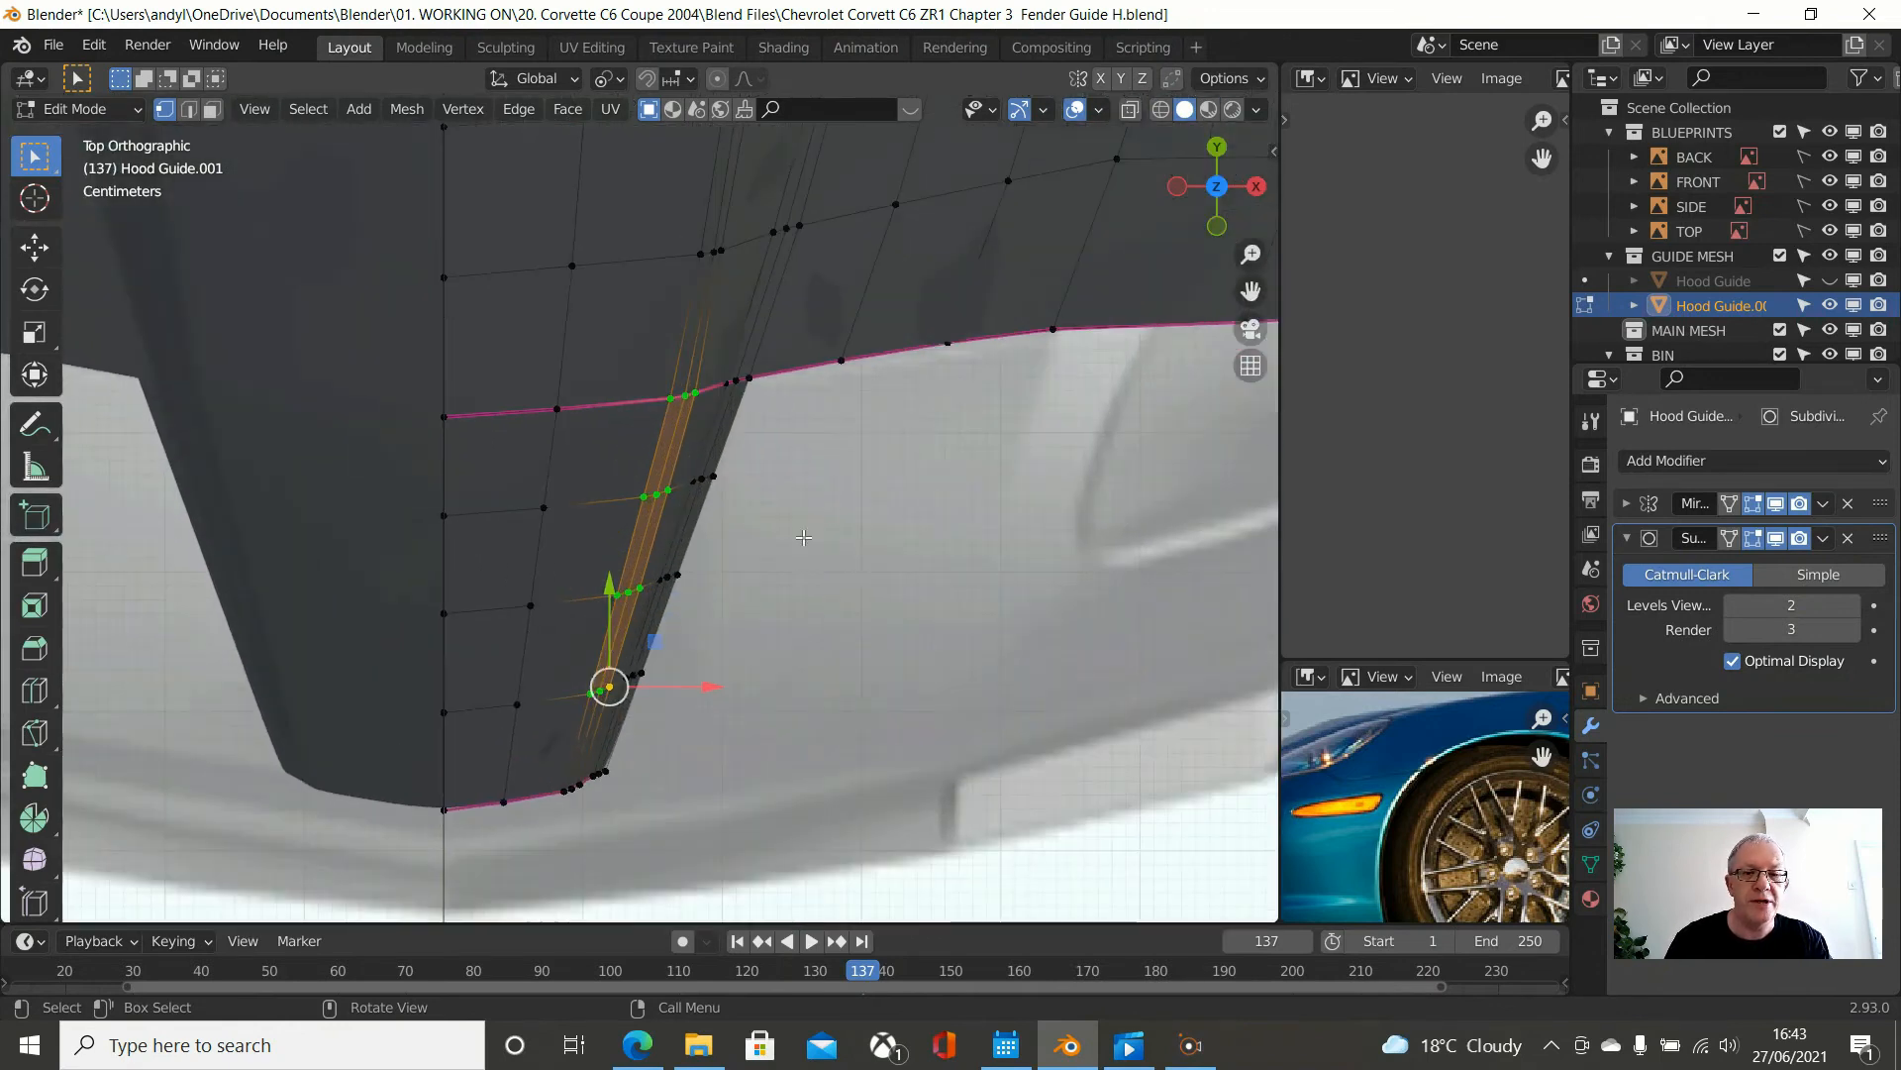
scroll(878, 442, down, 1)
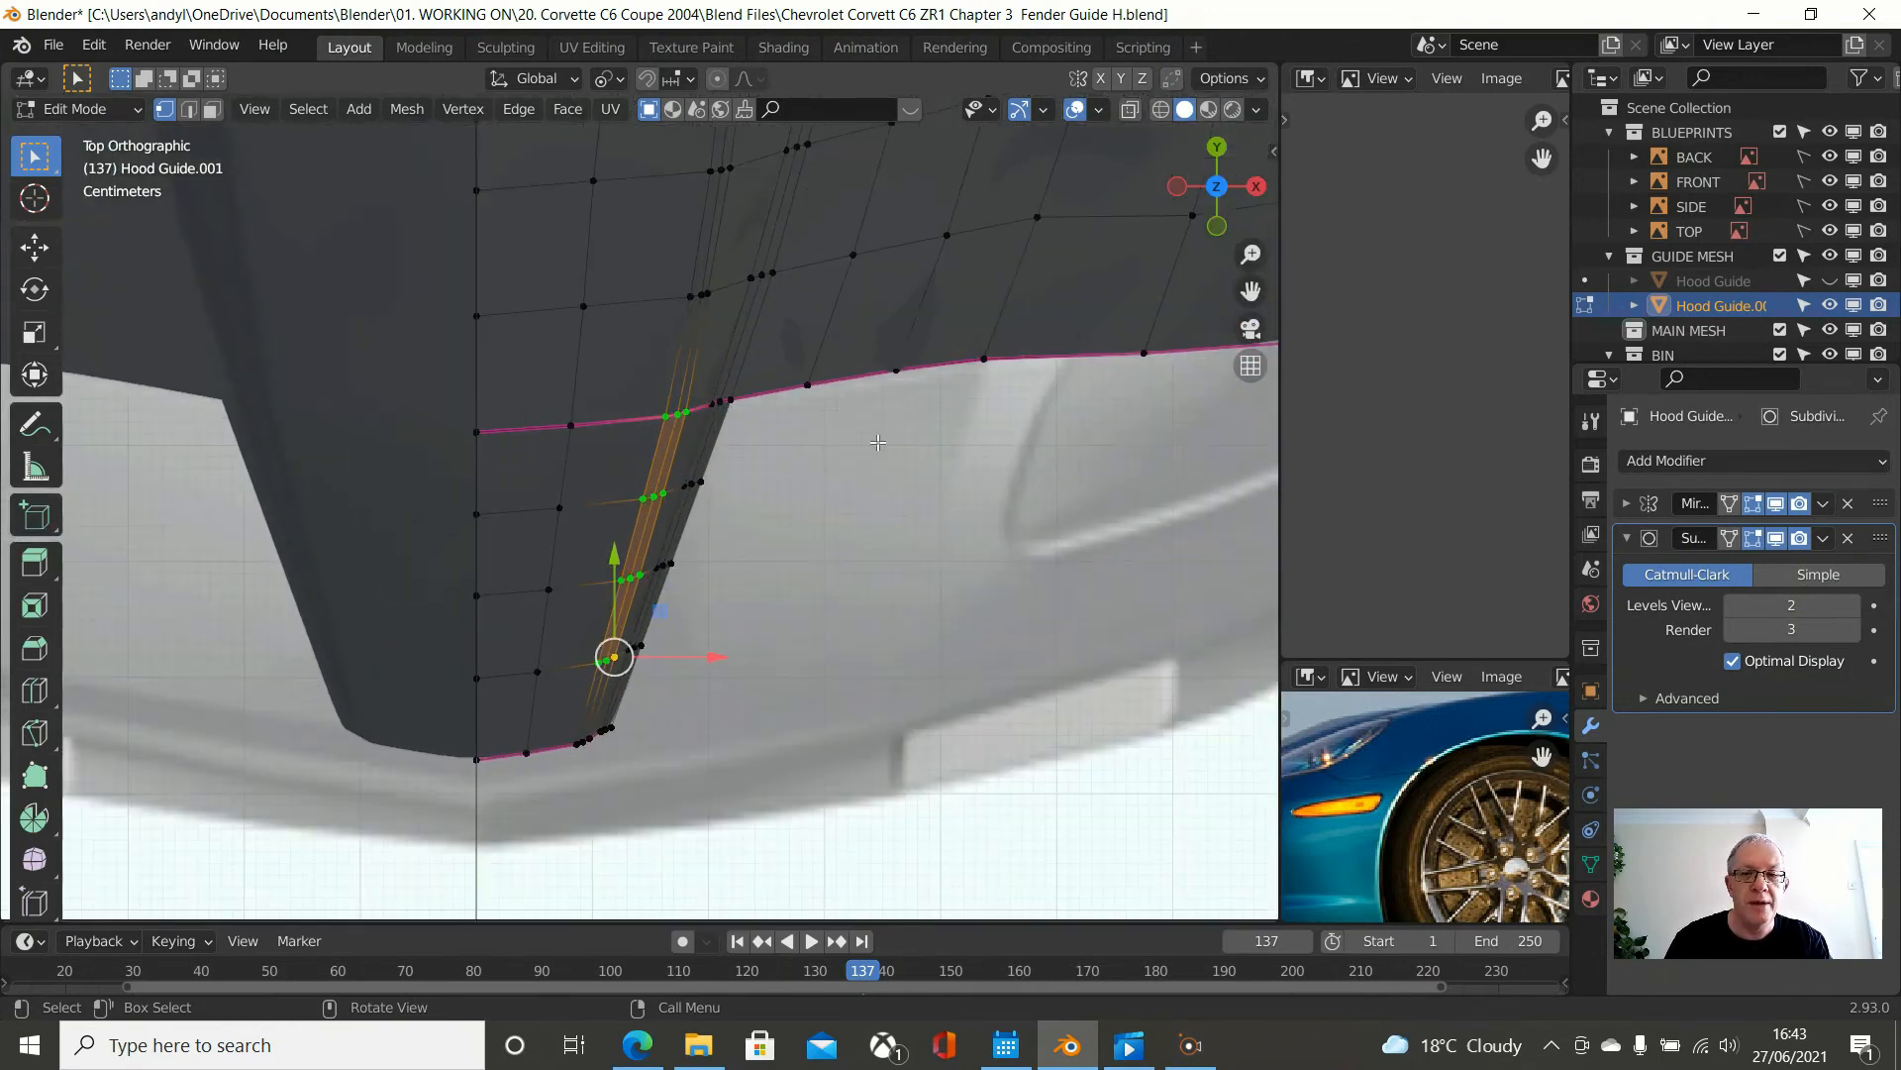
click(809, 387)
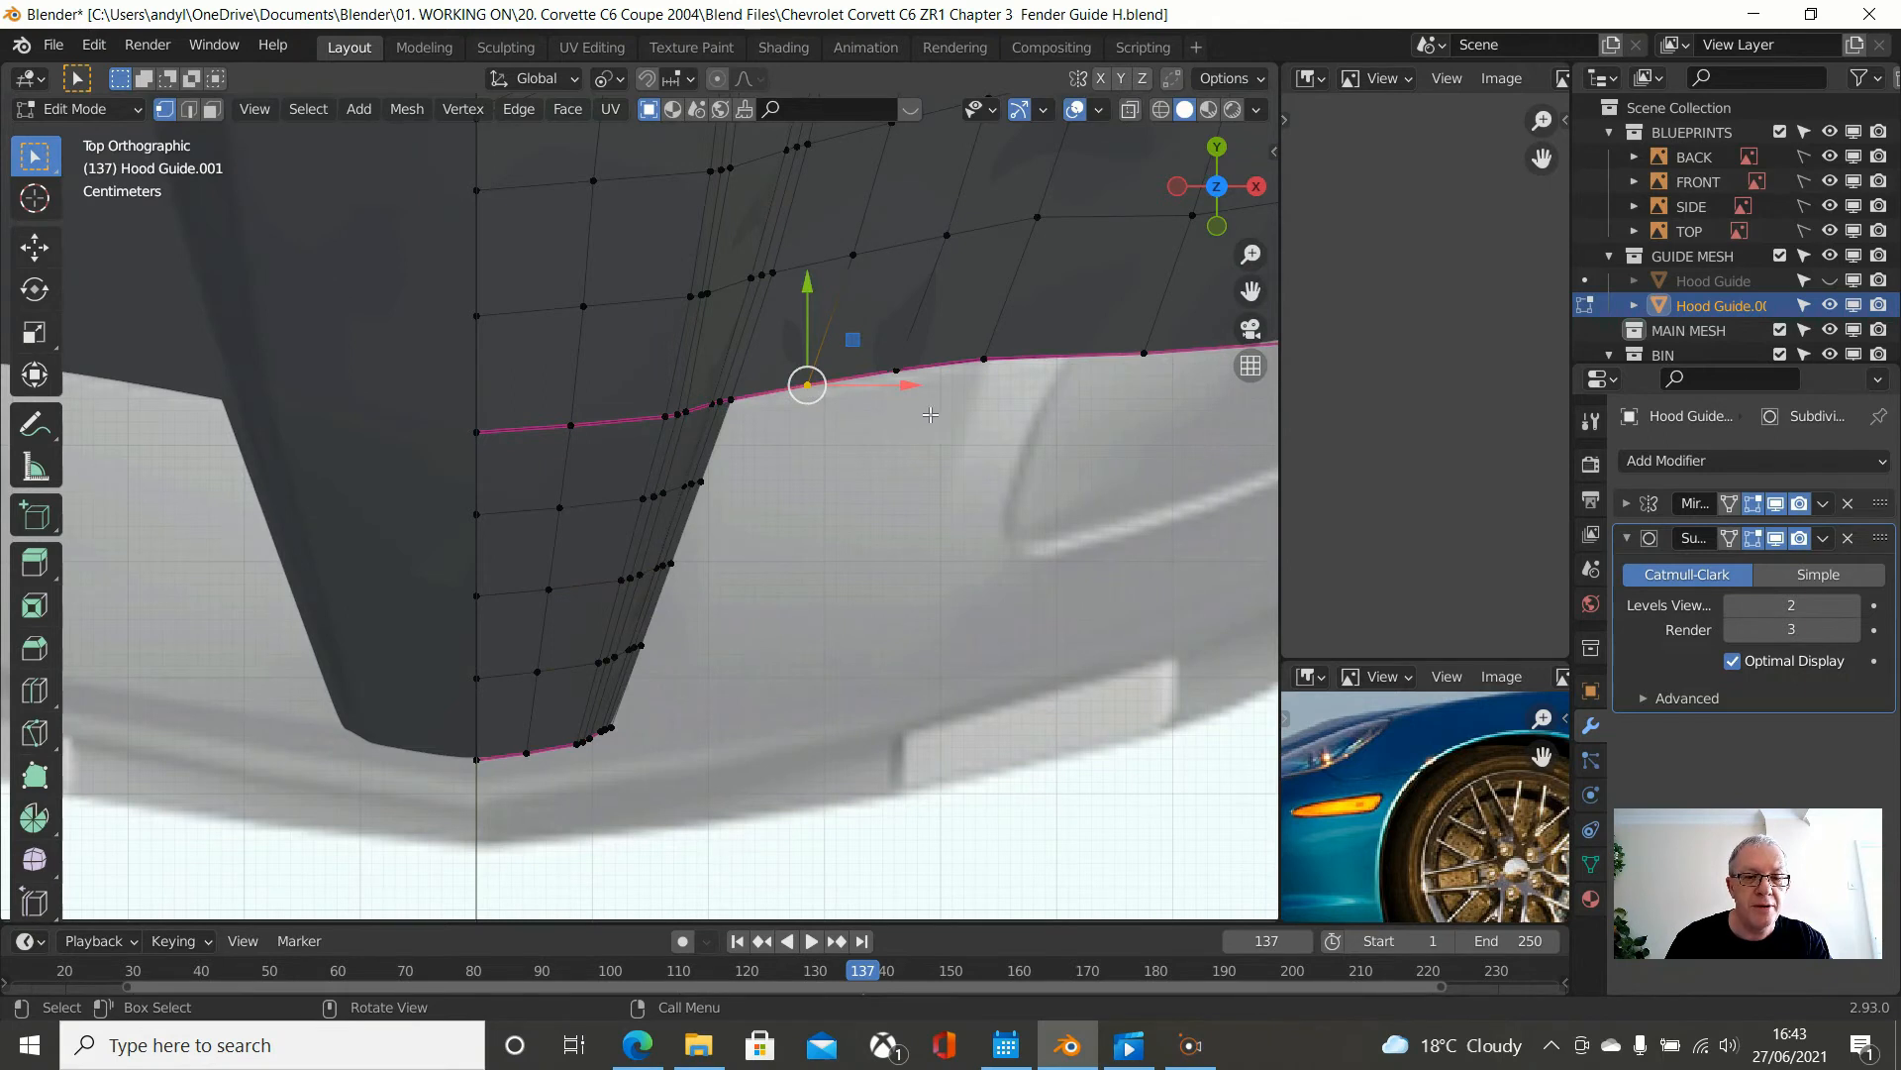
ctrl+click(985, 359)
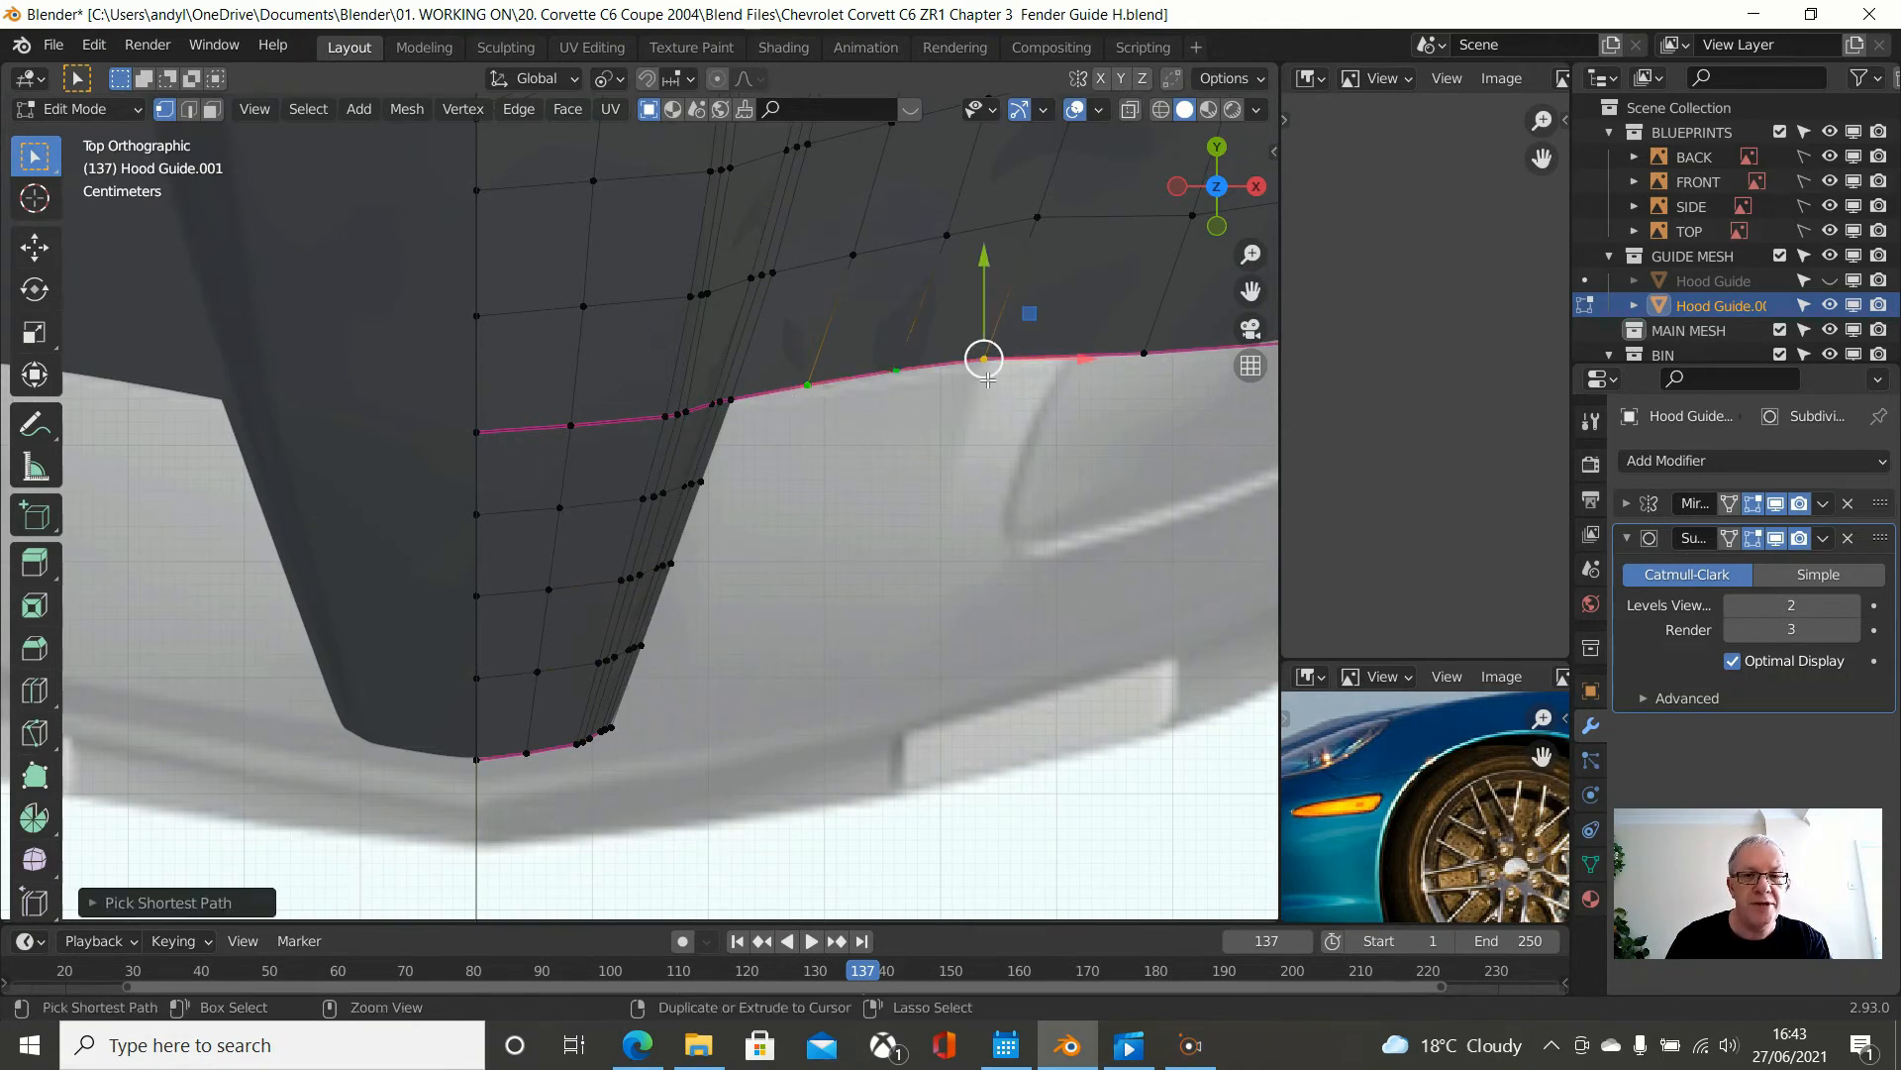
key(g)
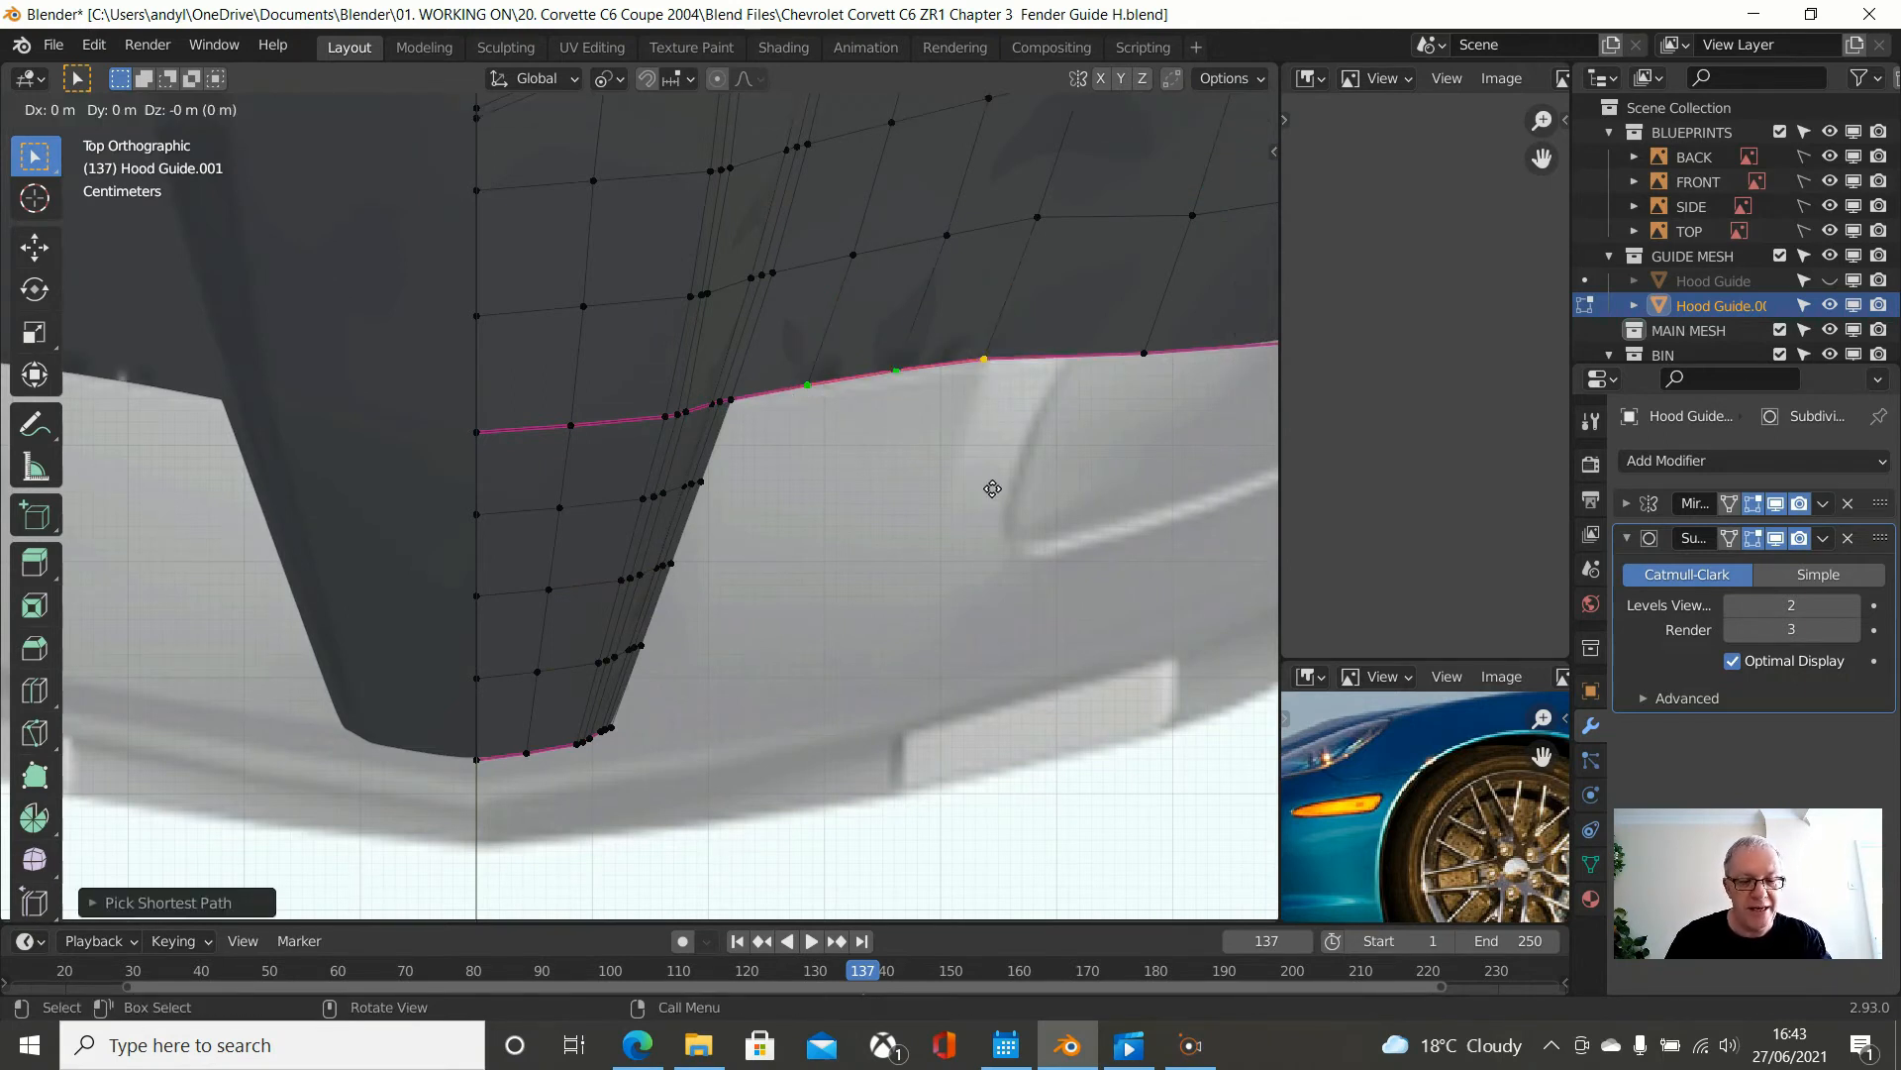
key(y)
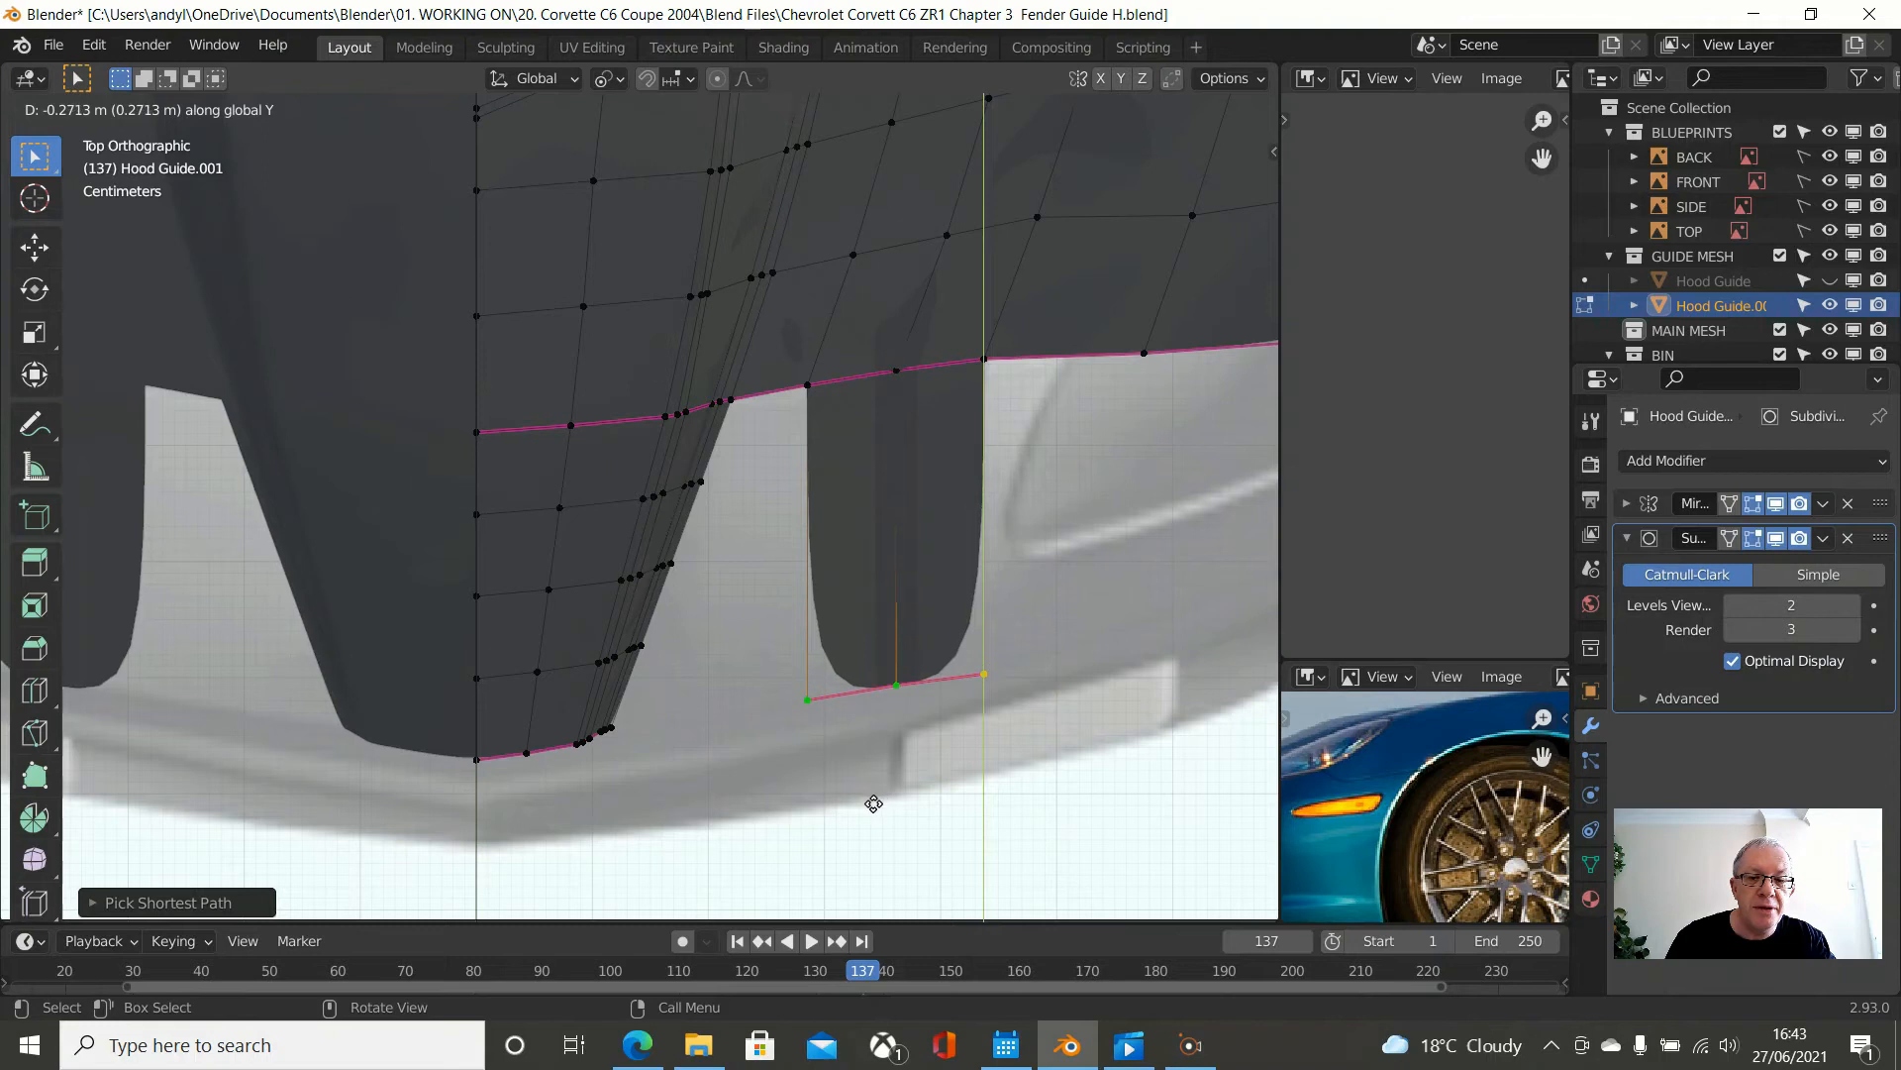
click(873, 799)
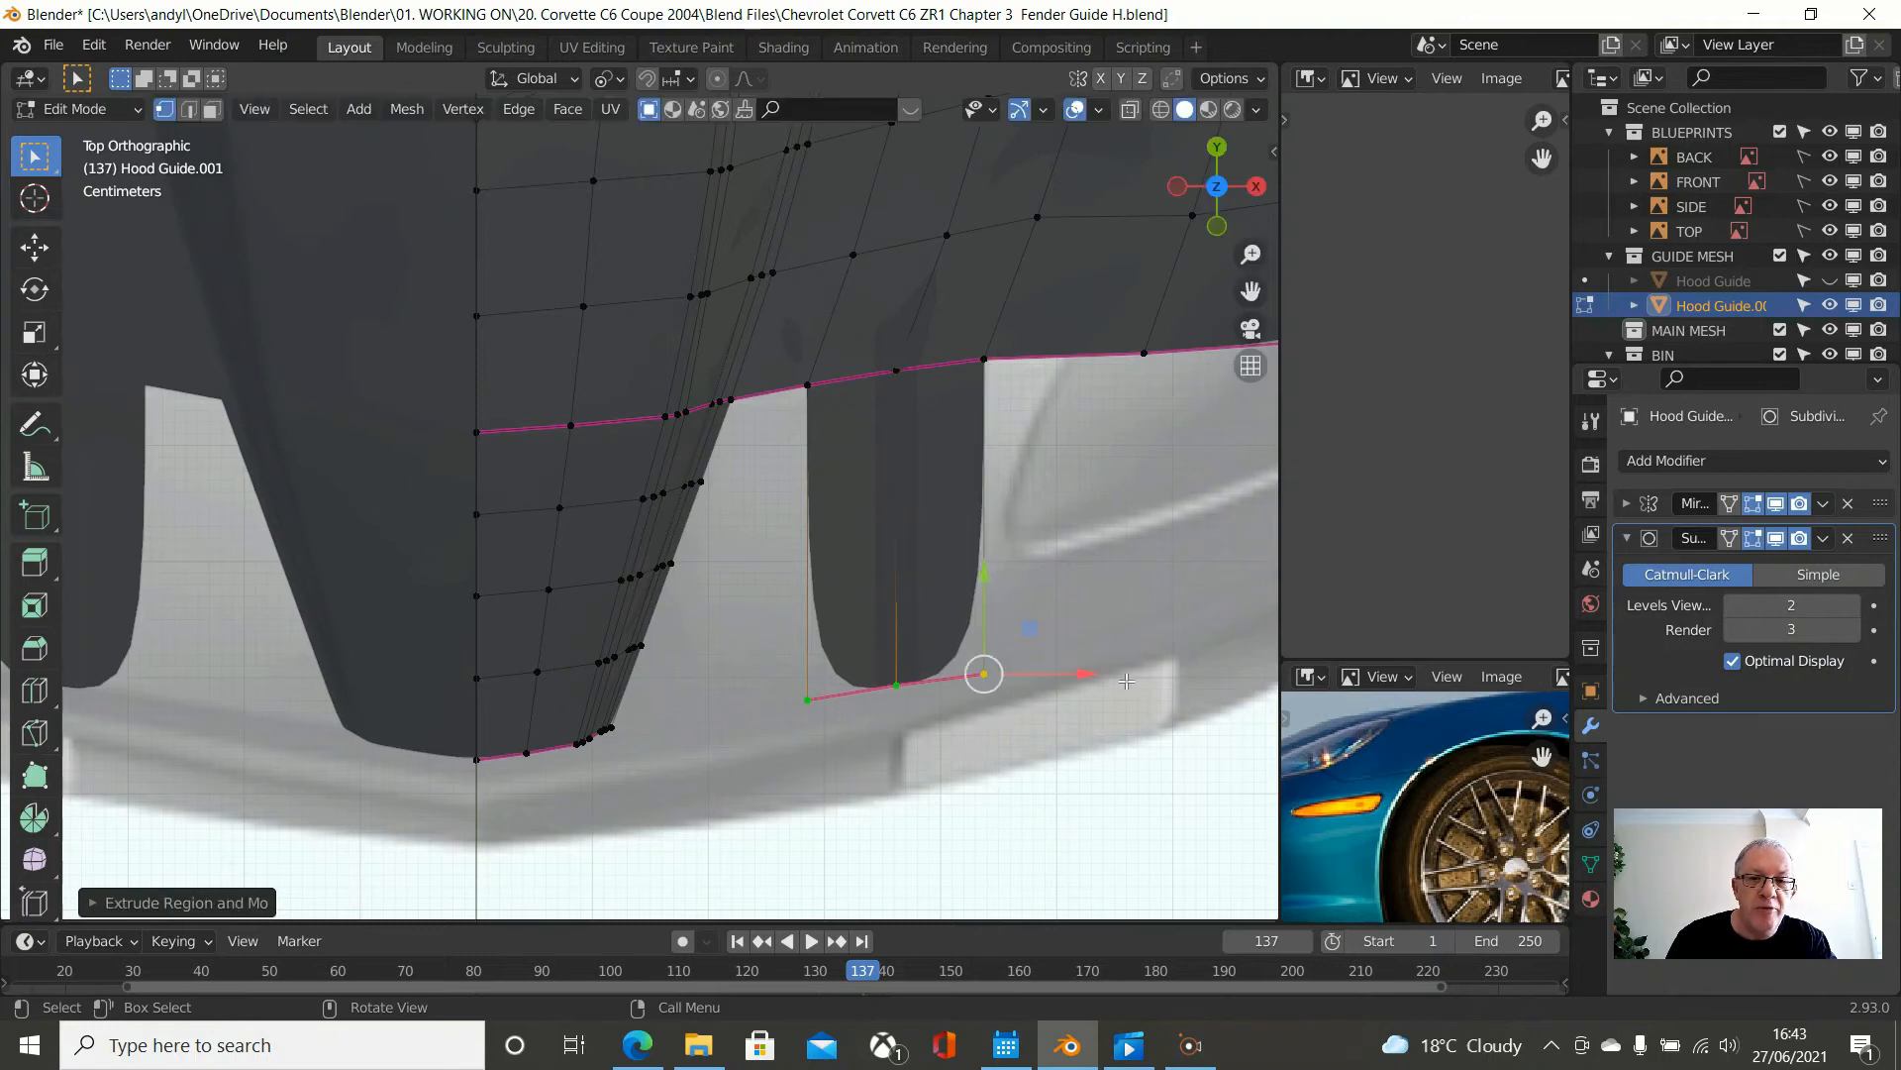
- Move the front edge of the new extruded strip inward along X so the strip slants parallel to the nose extension
click(1096, 689)
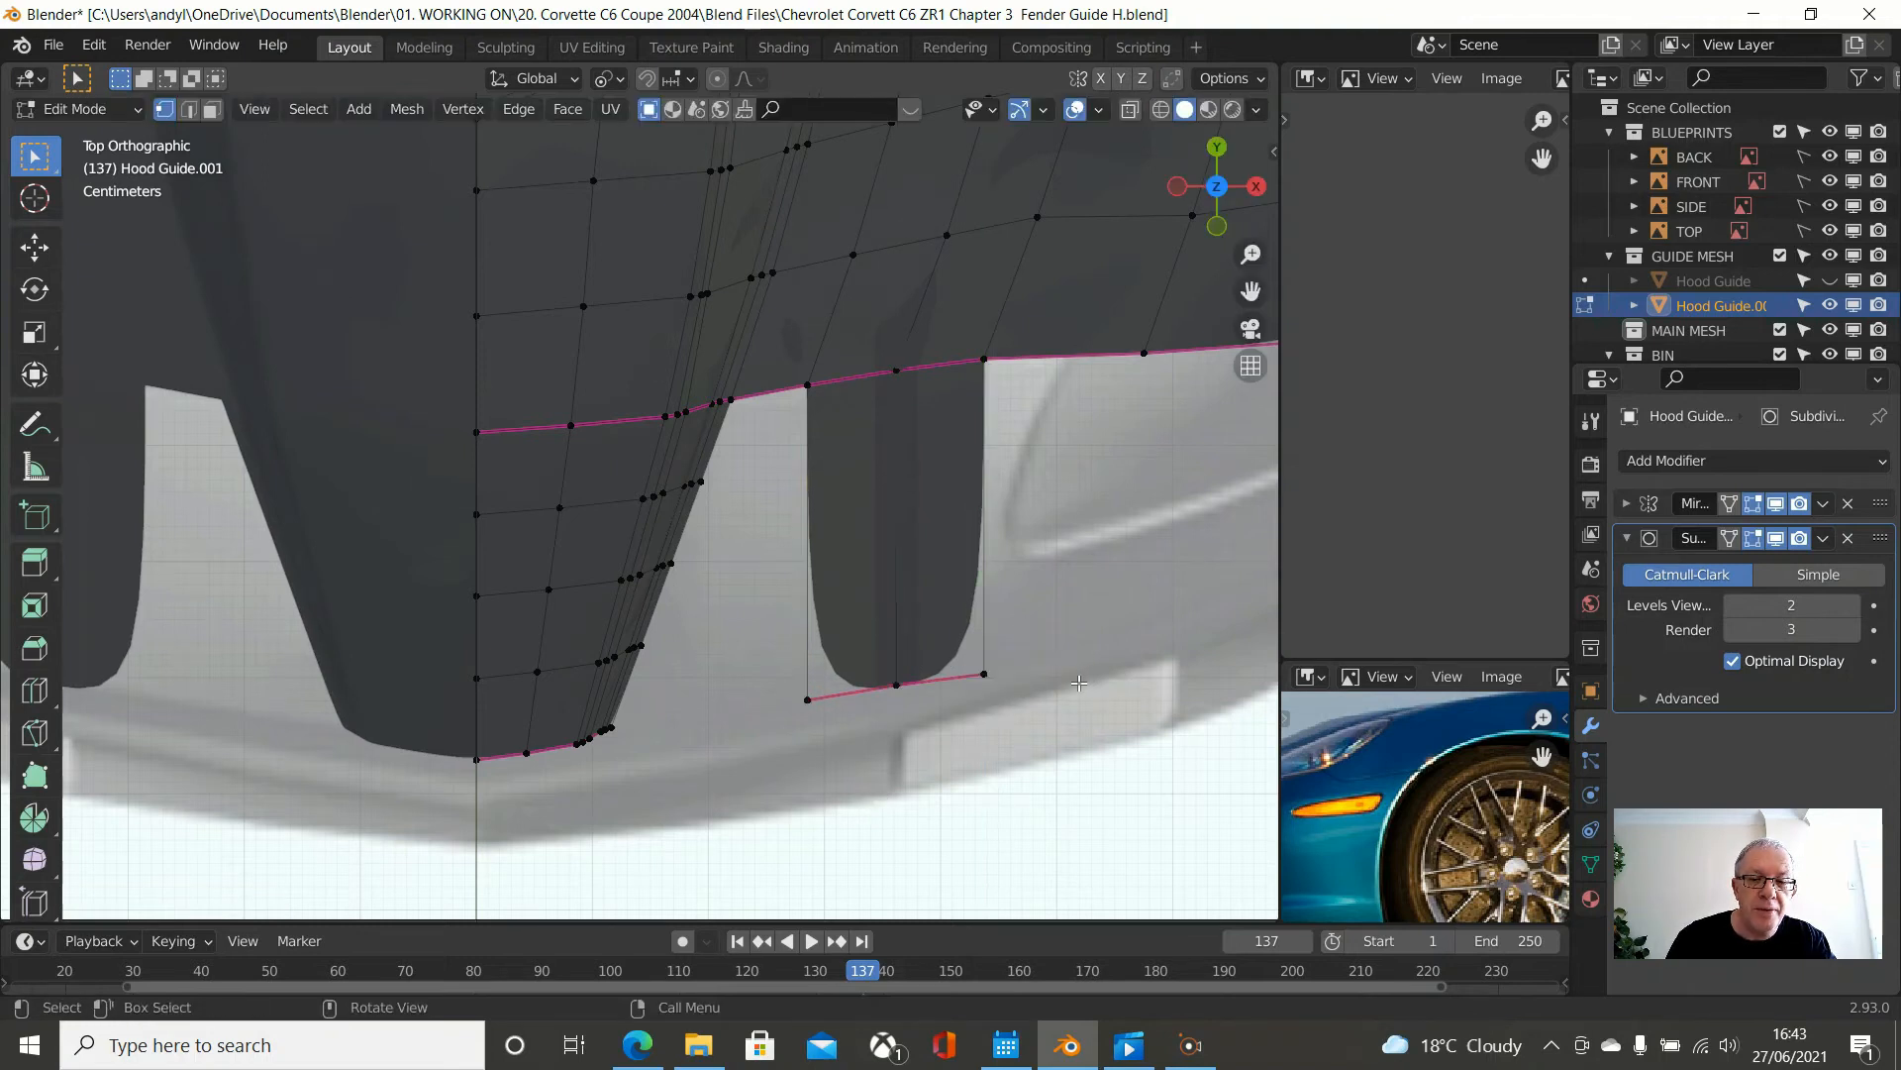
click(984, 673)
drag(1073, 671, 966, 696)
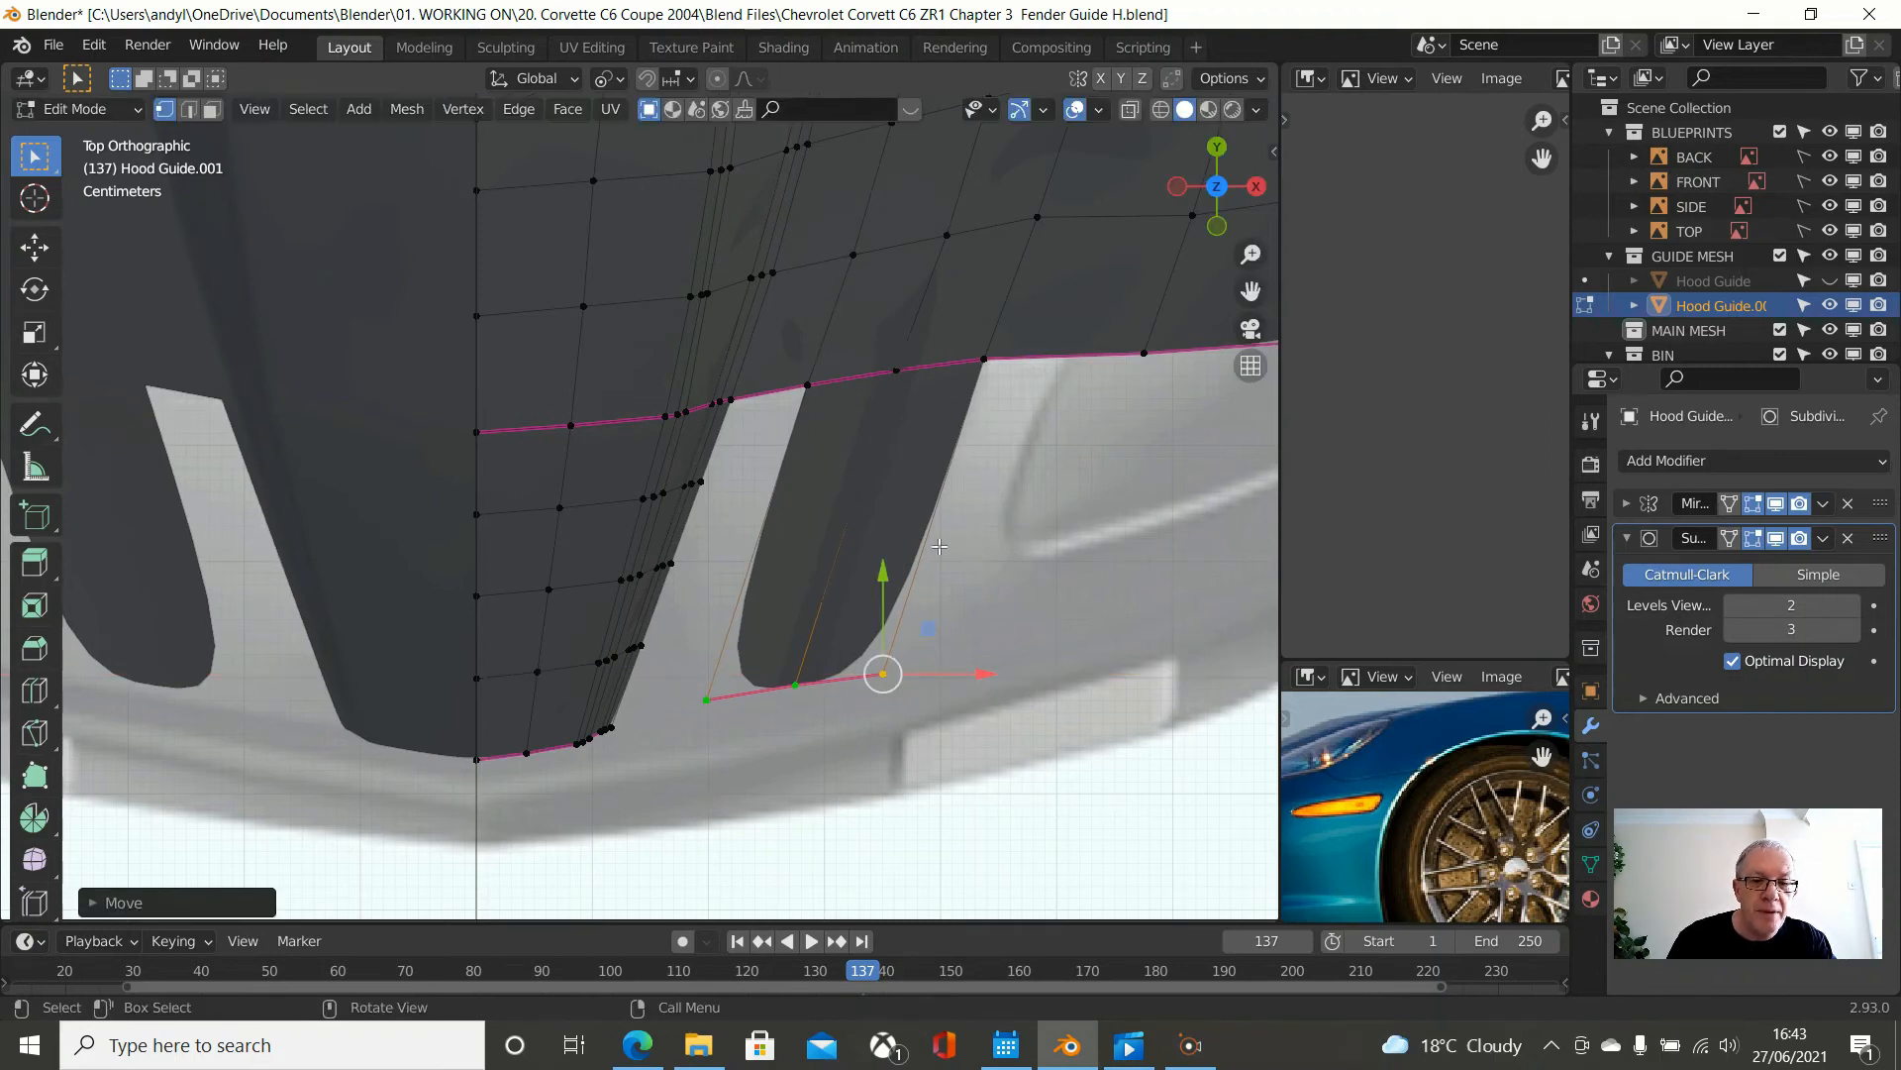
scroll(938, 546, up, 1)
scroll(939, 546, down, 1)
- Move the inner front corner vertex of the new strip slightly outward along X
click(709, 688)
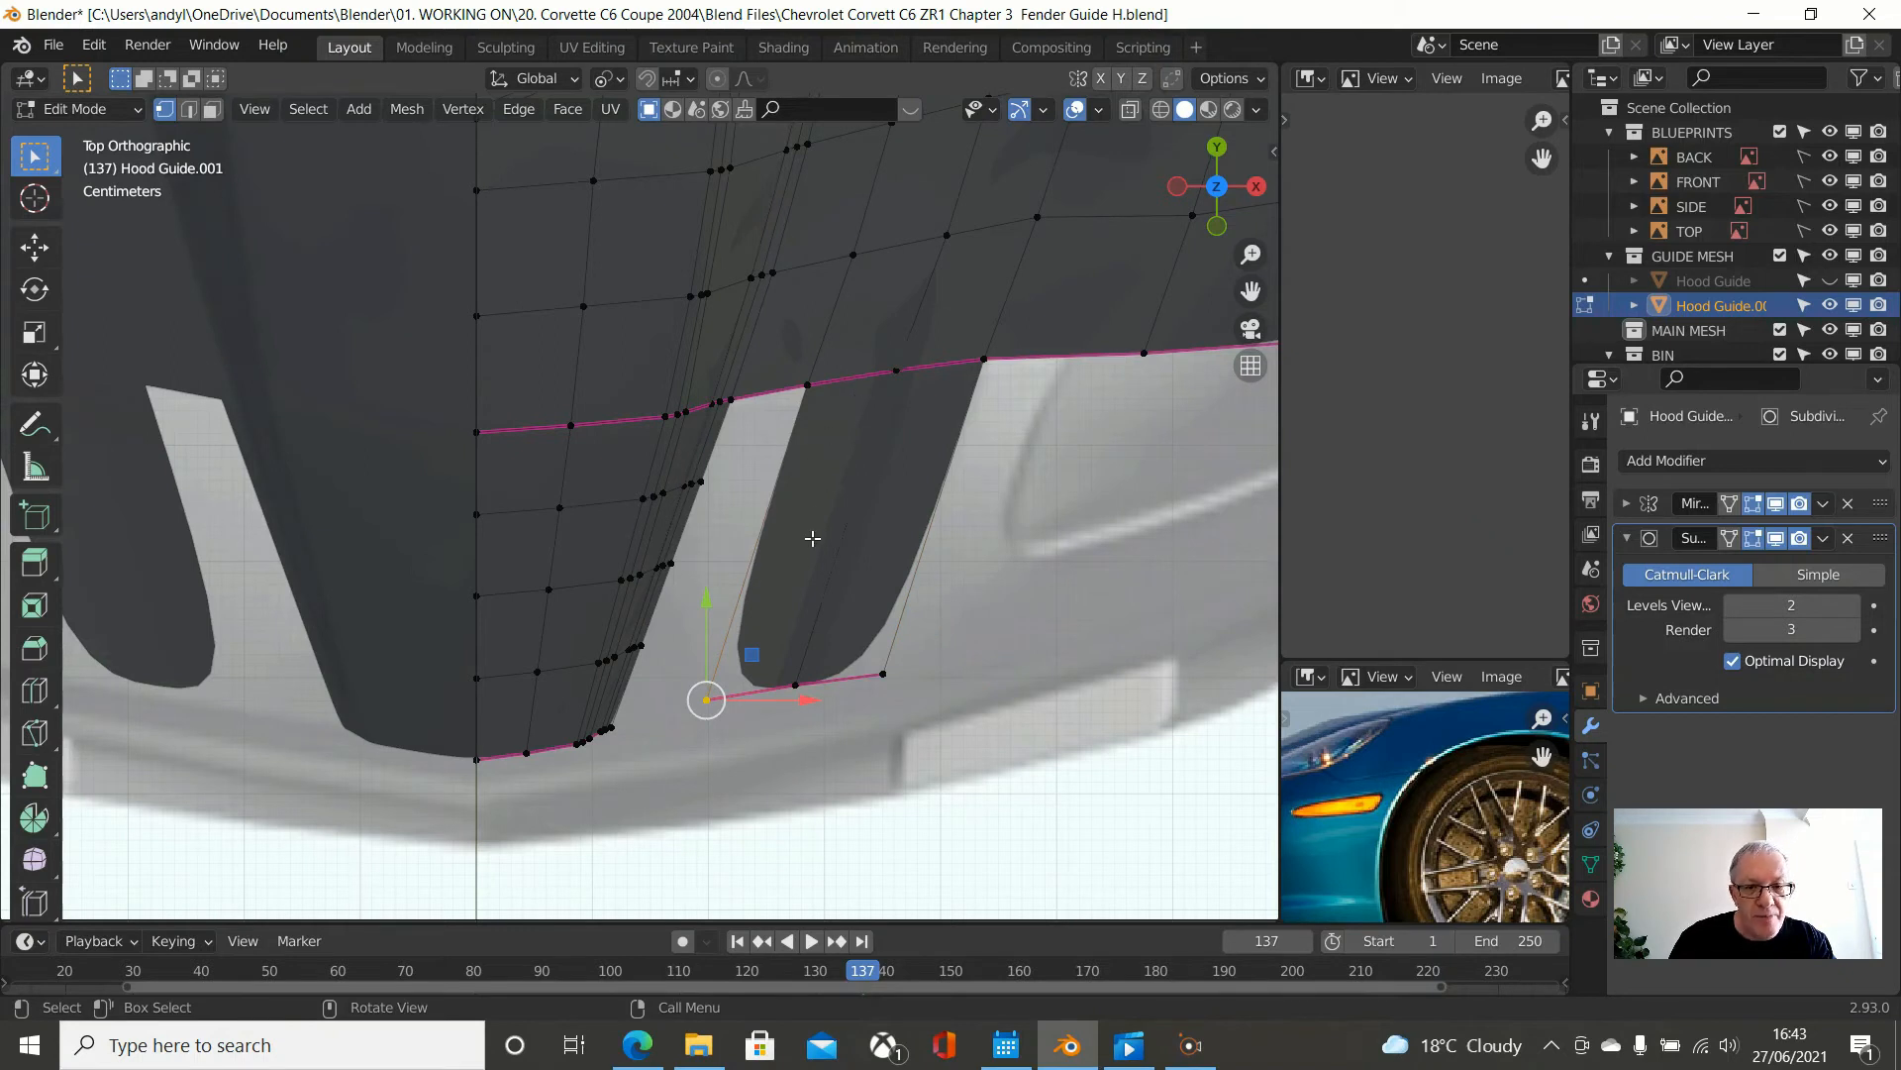
shift+middle_drag(821, 545, 763, 544)
scroll(832, 386, up, 2)
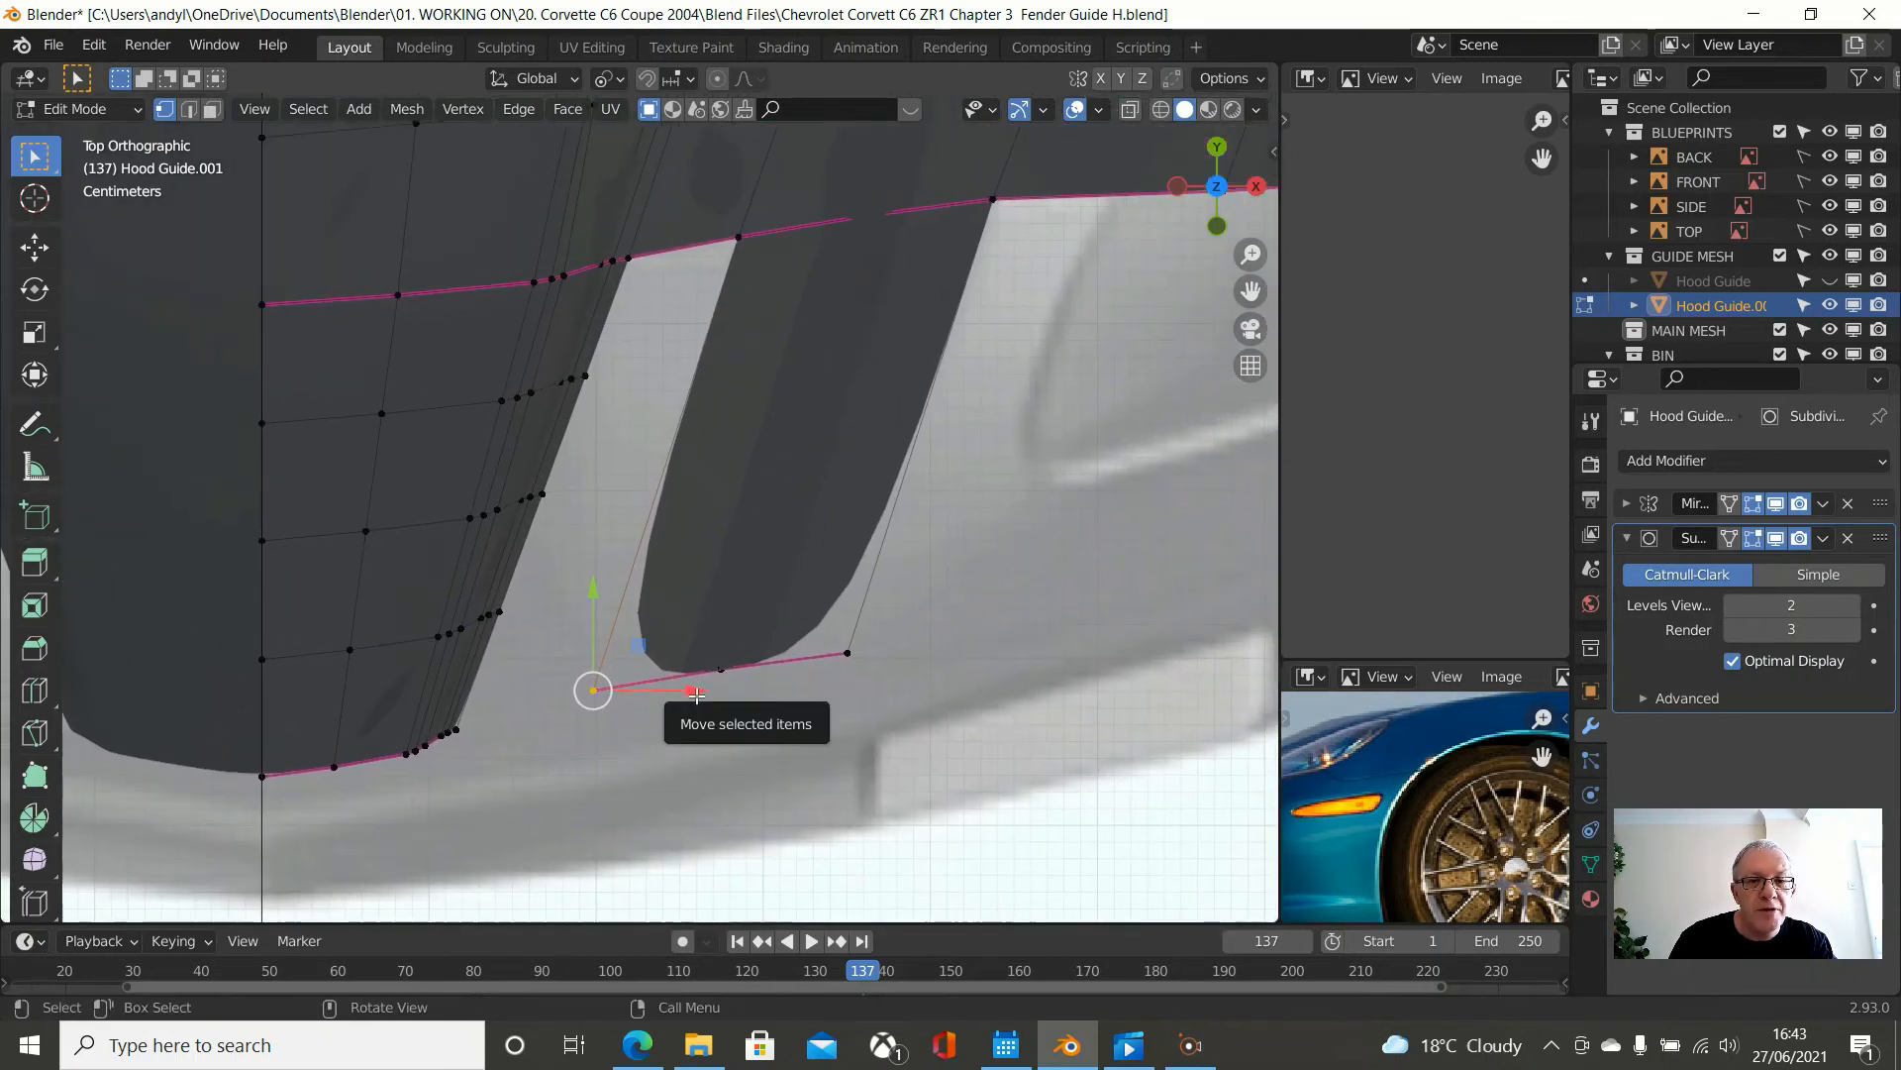
drag(696, 695, 704, 705)
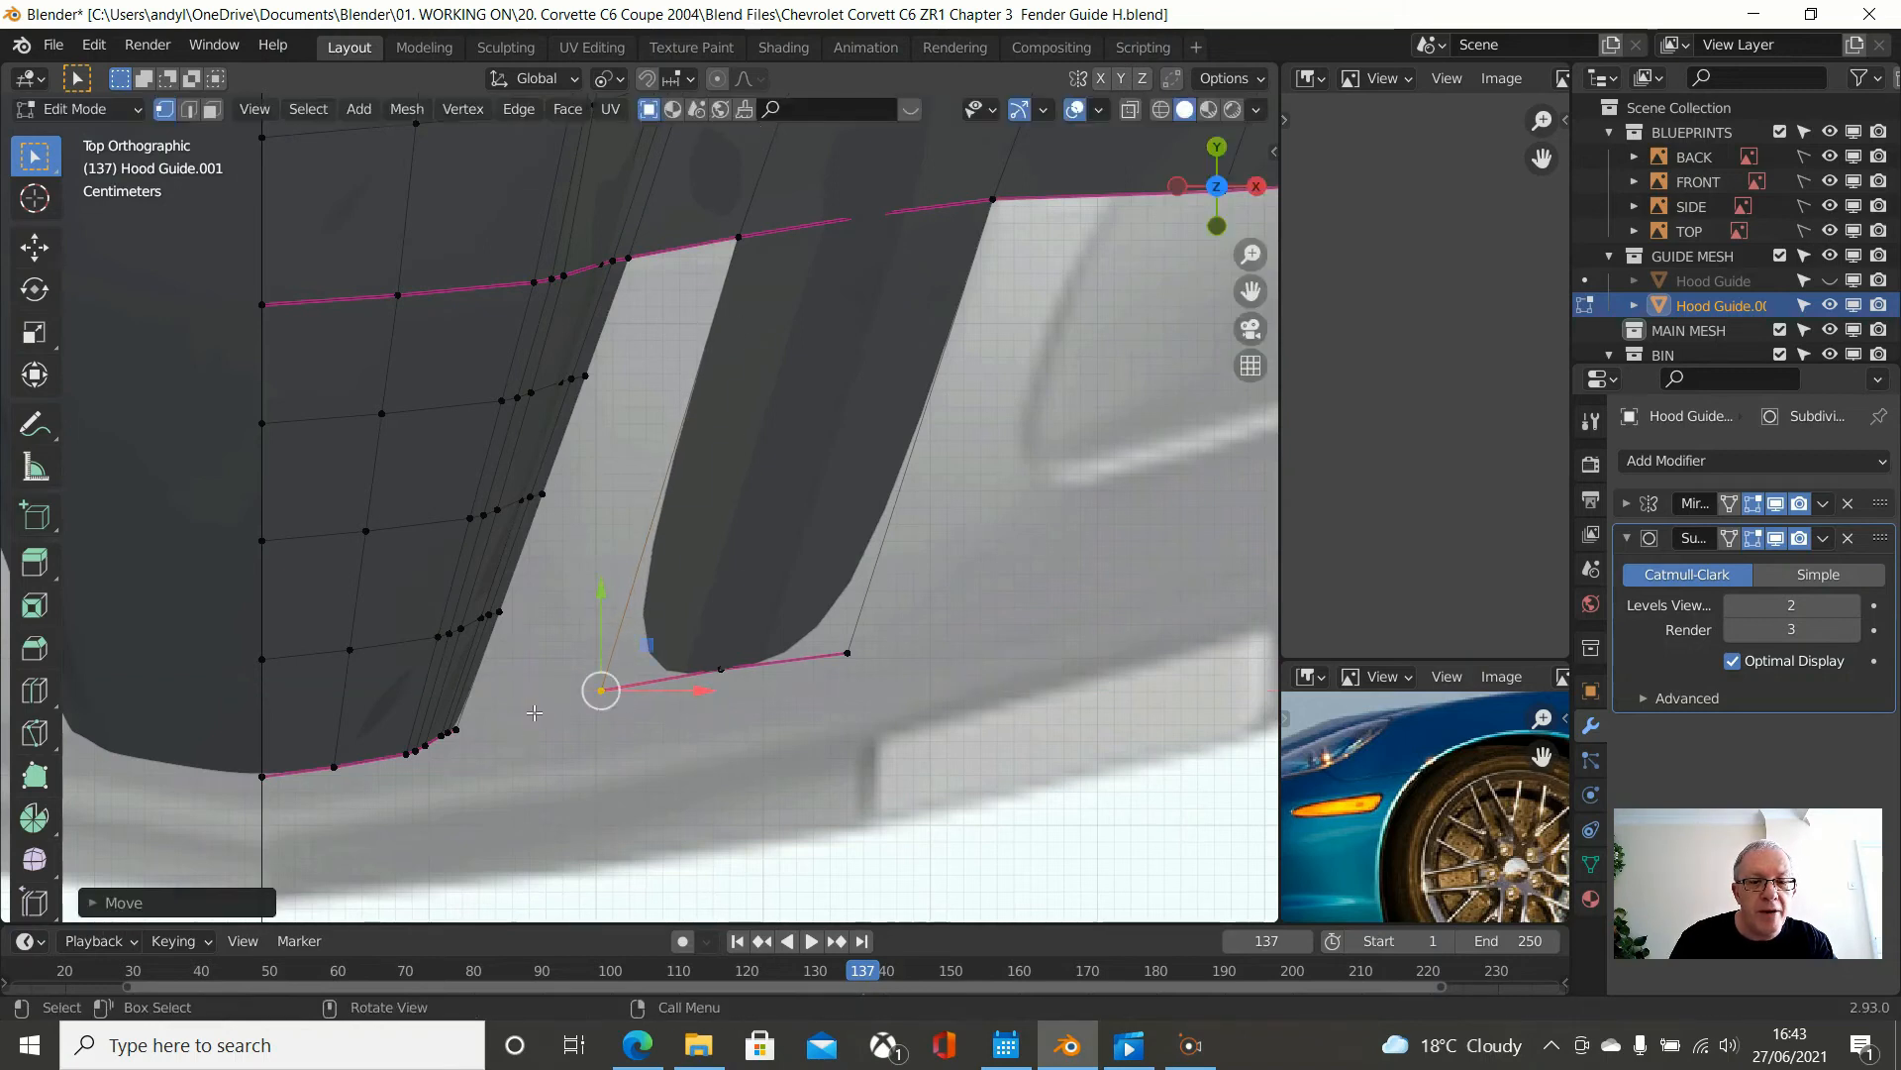
- Slide the inner front corner vertex of the new strip forward past its edge end, unclamped, by a factor of about -0.09
scroll(600, 678, down, 2)
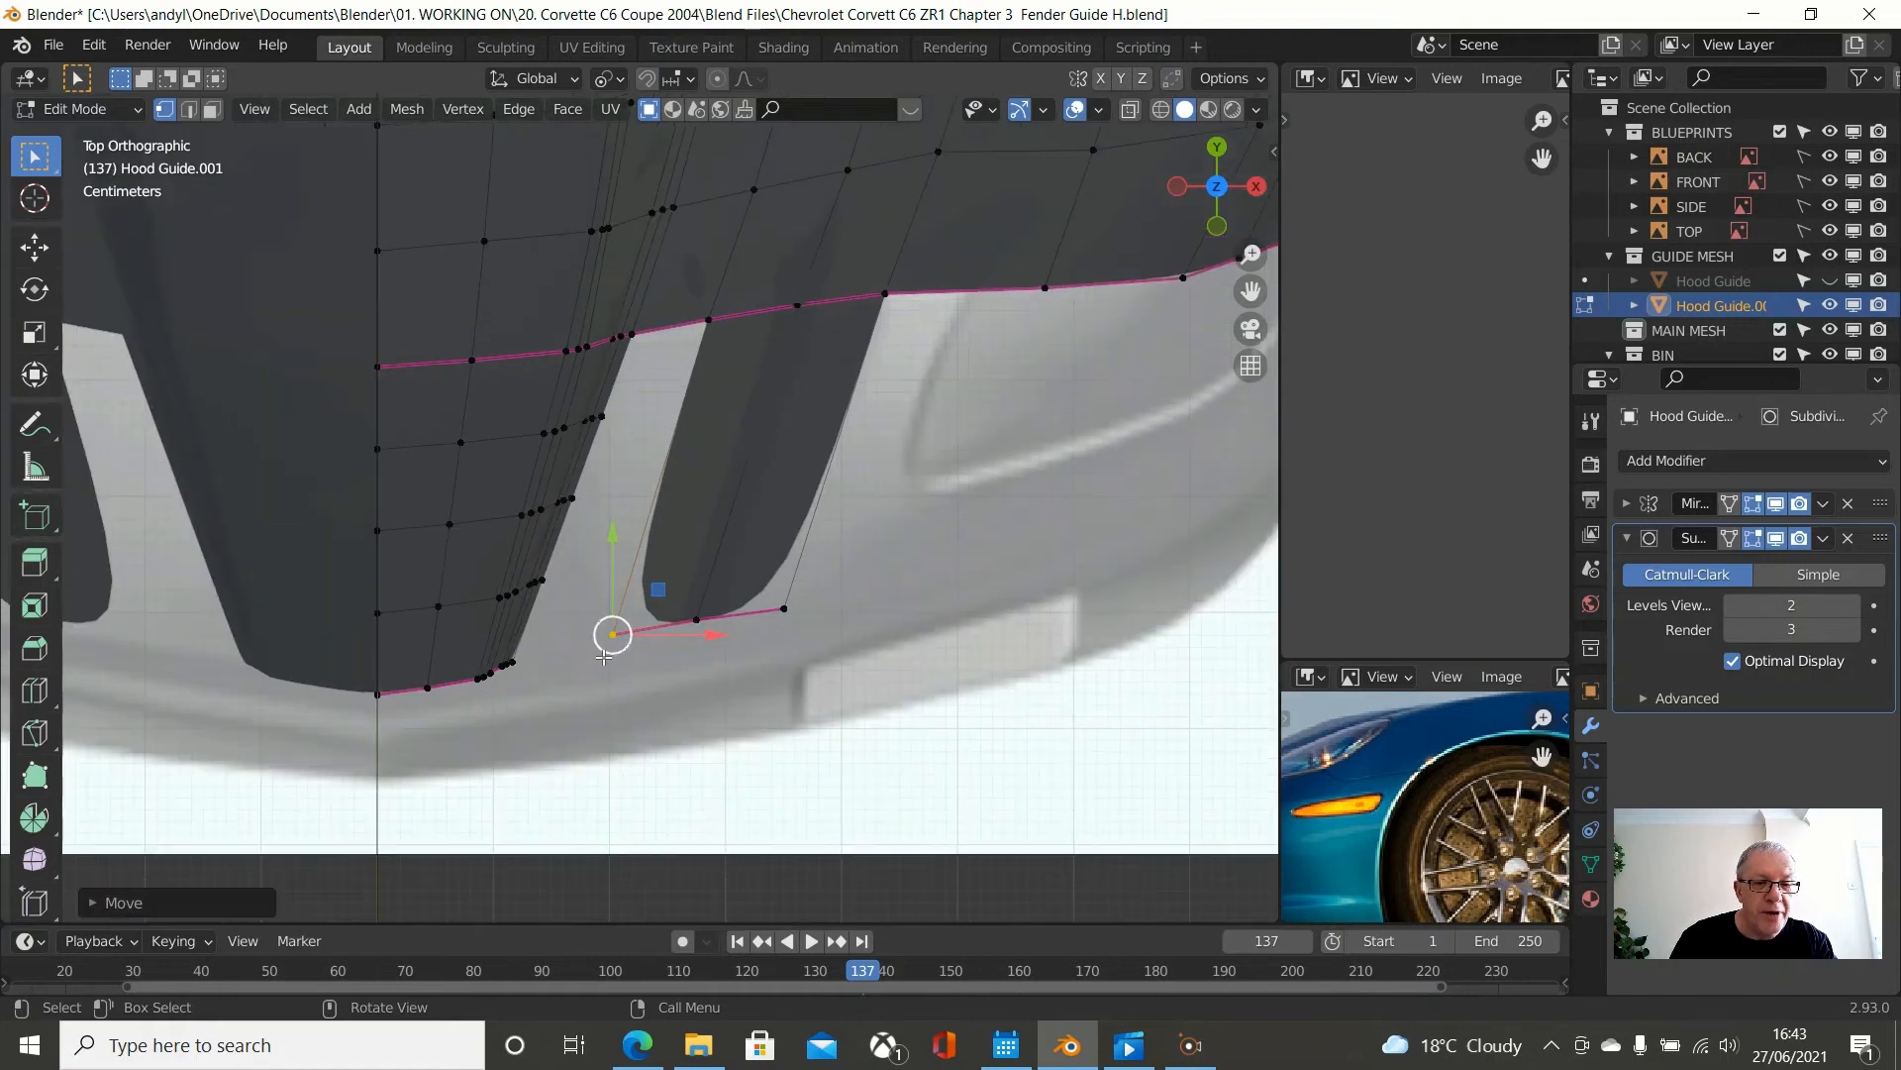
scroll(614, 636, down, 1)
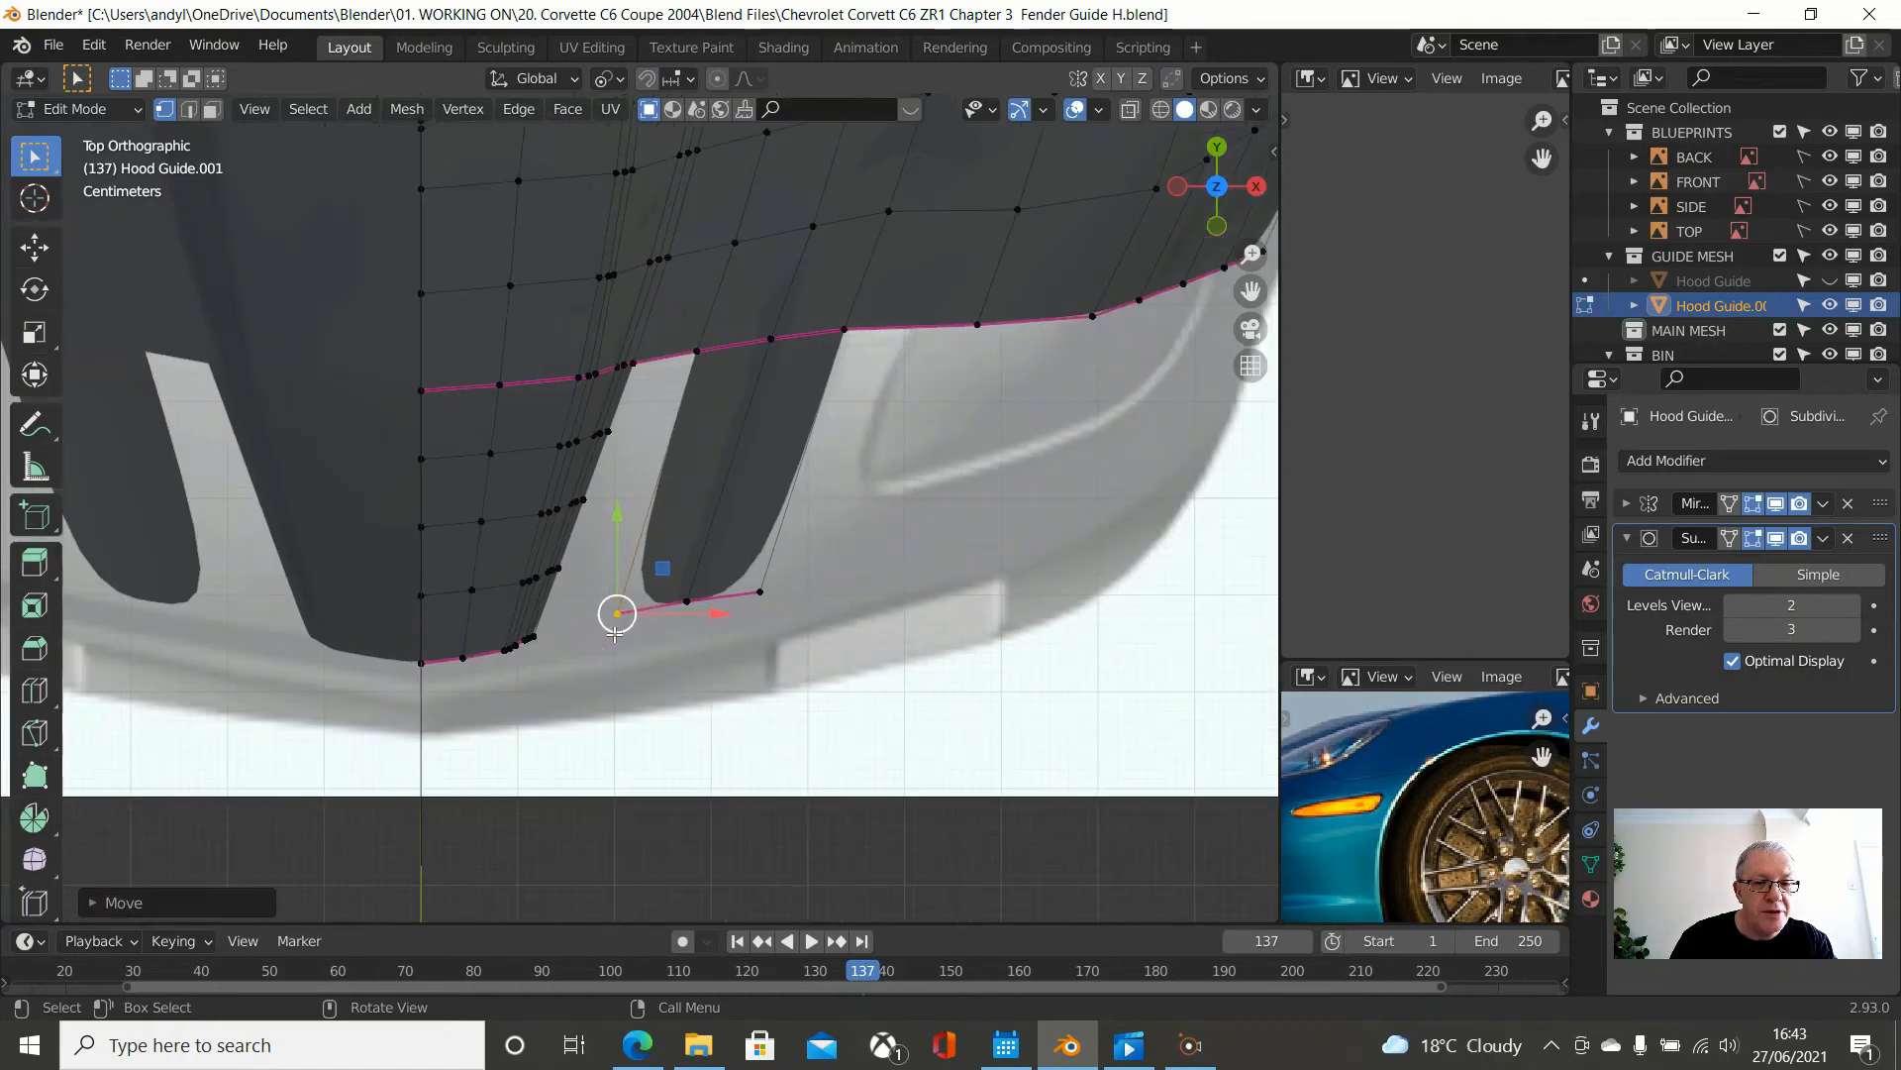
click(614, 635)
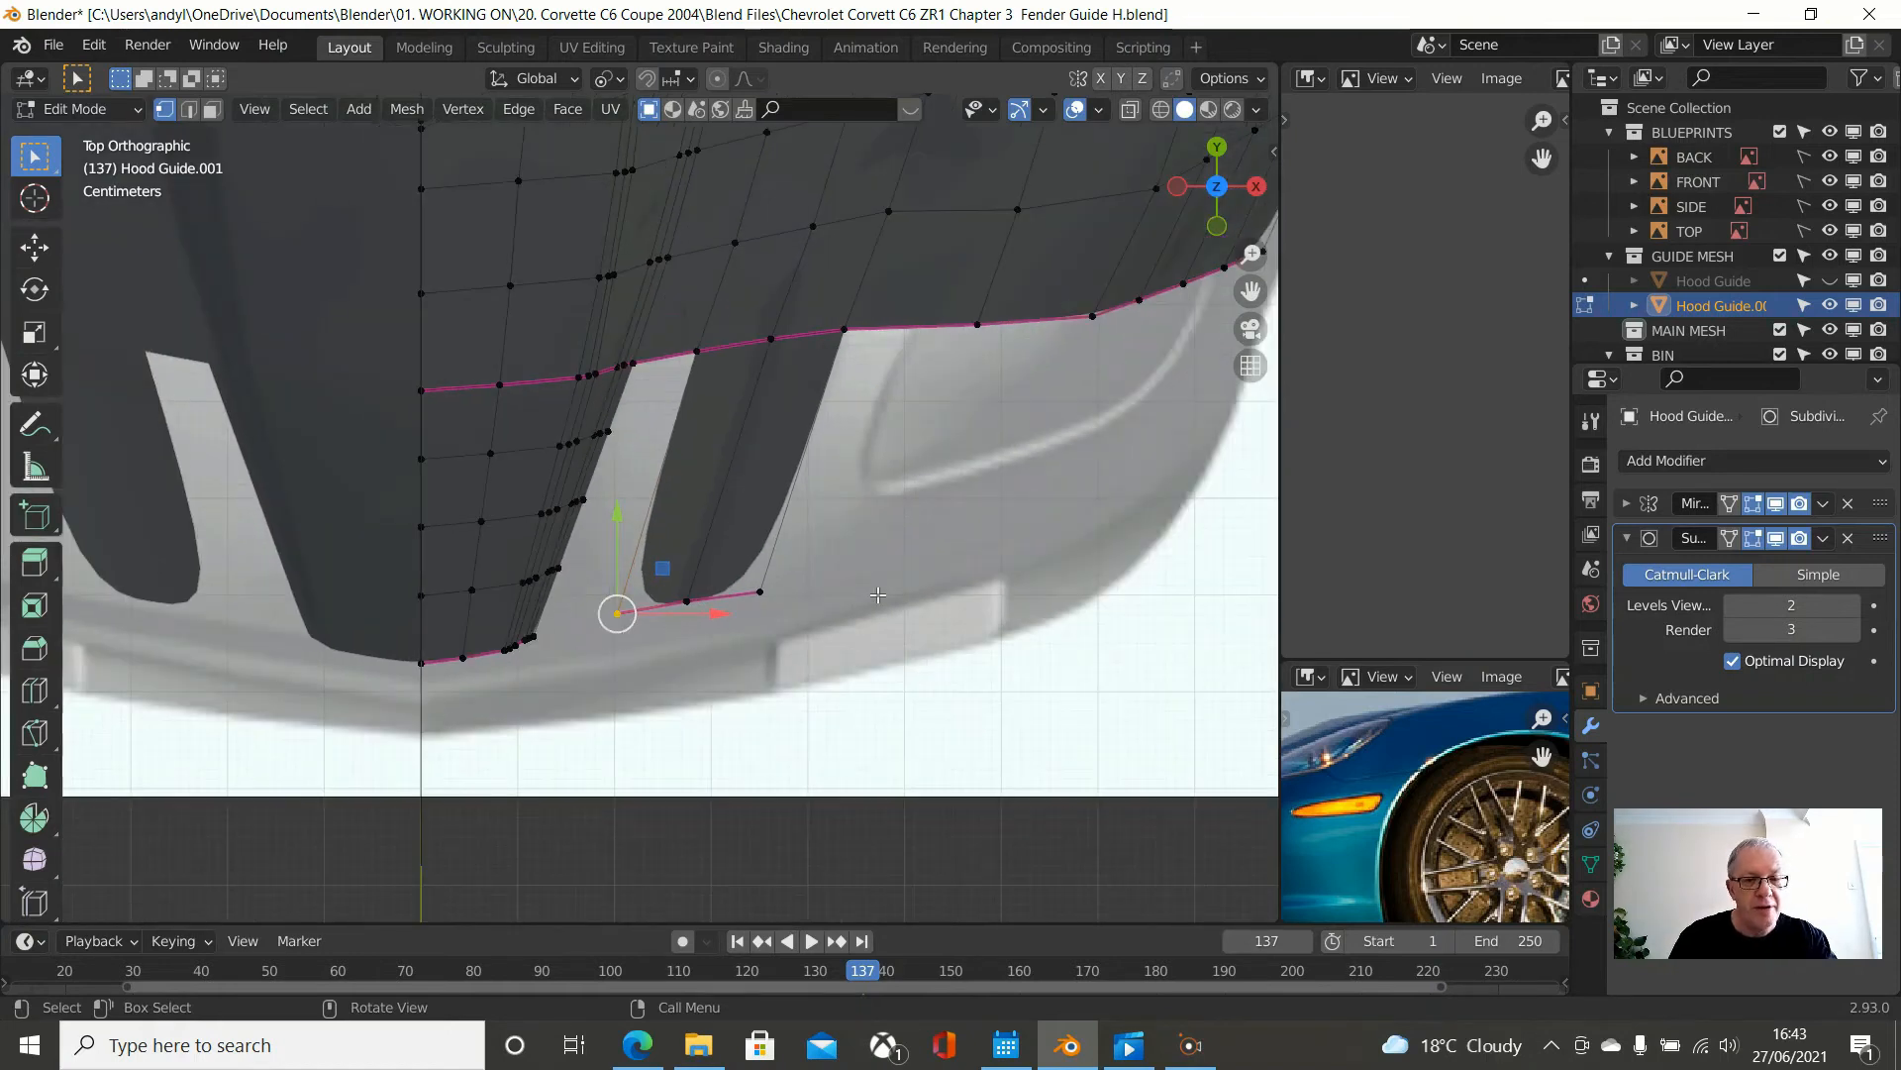
key(shift+v)
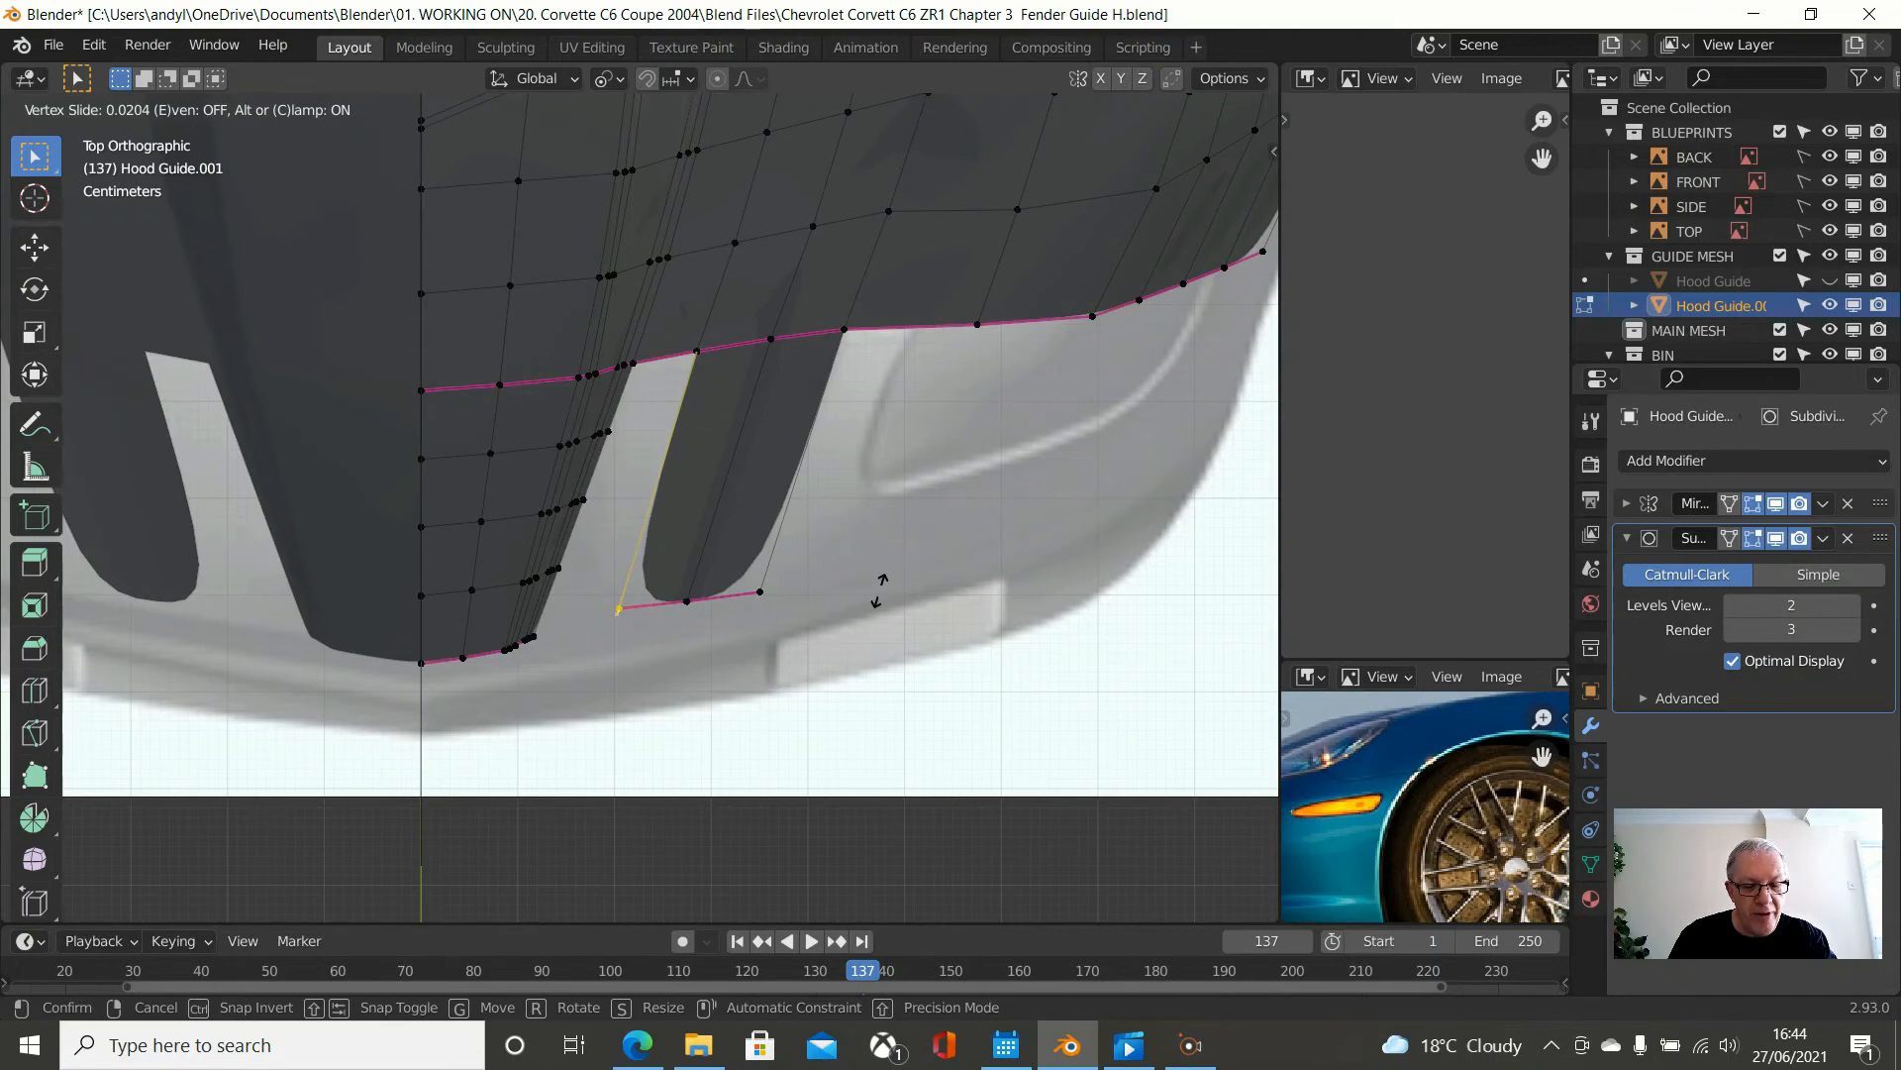
key(c)
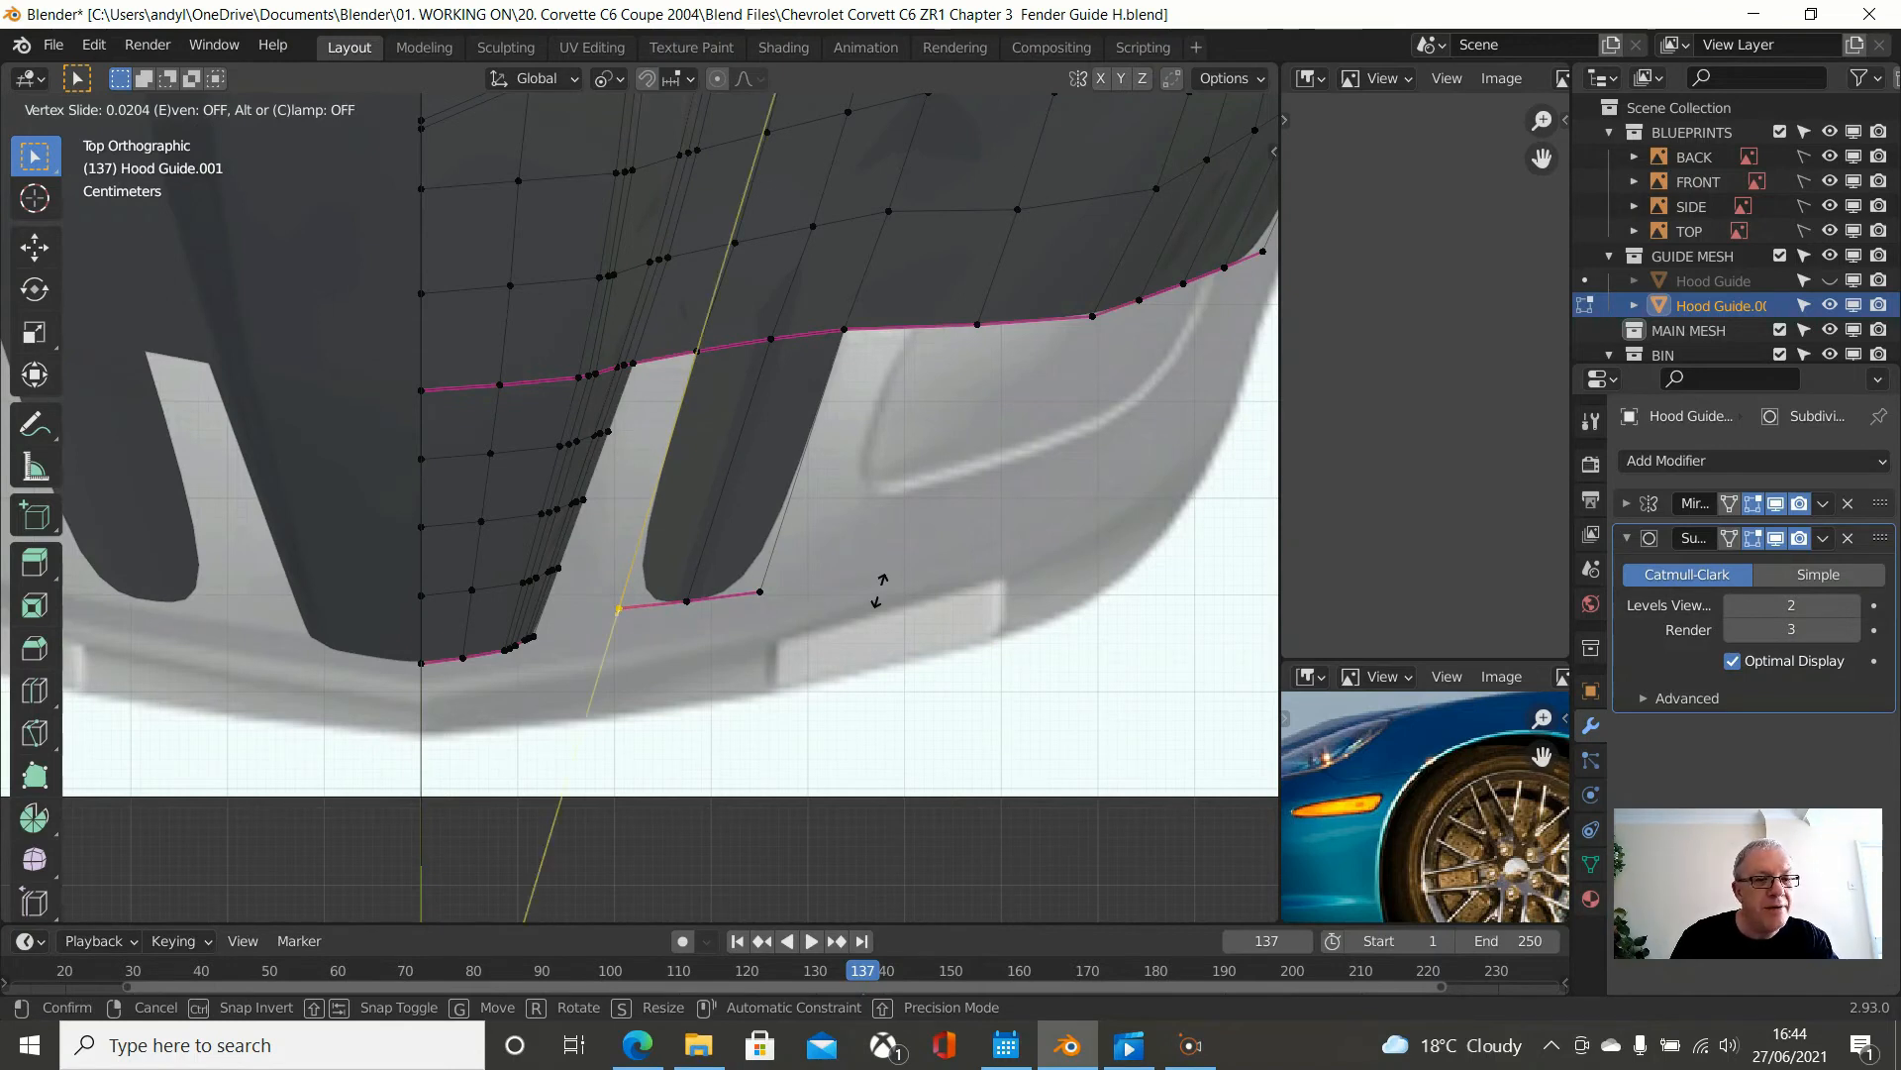
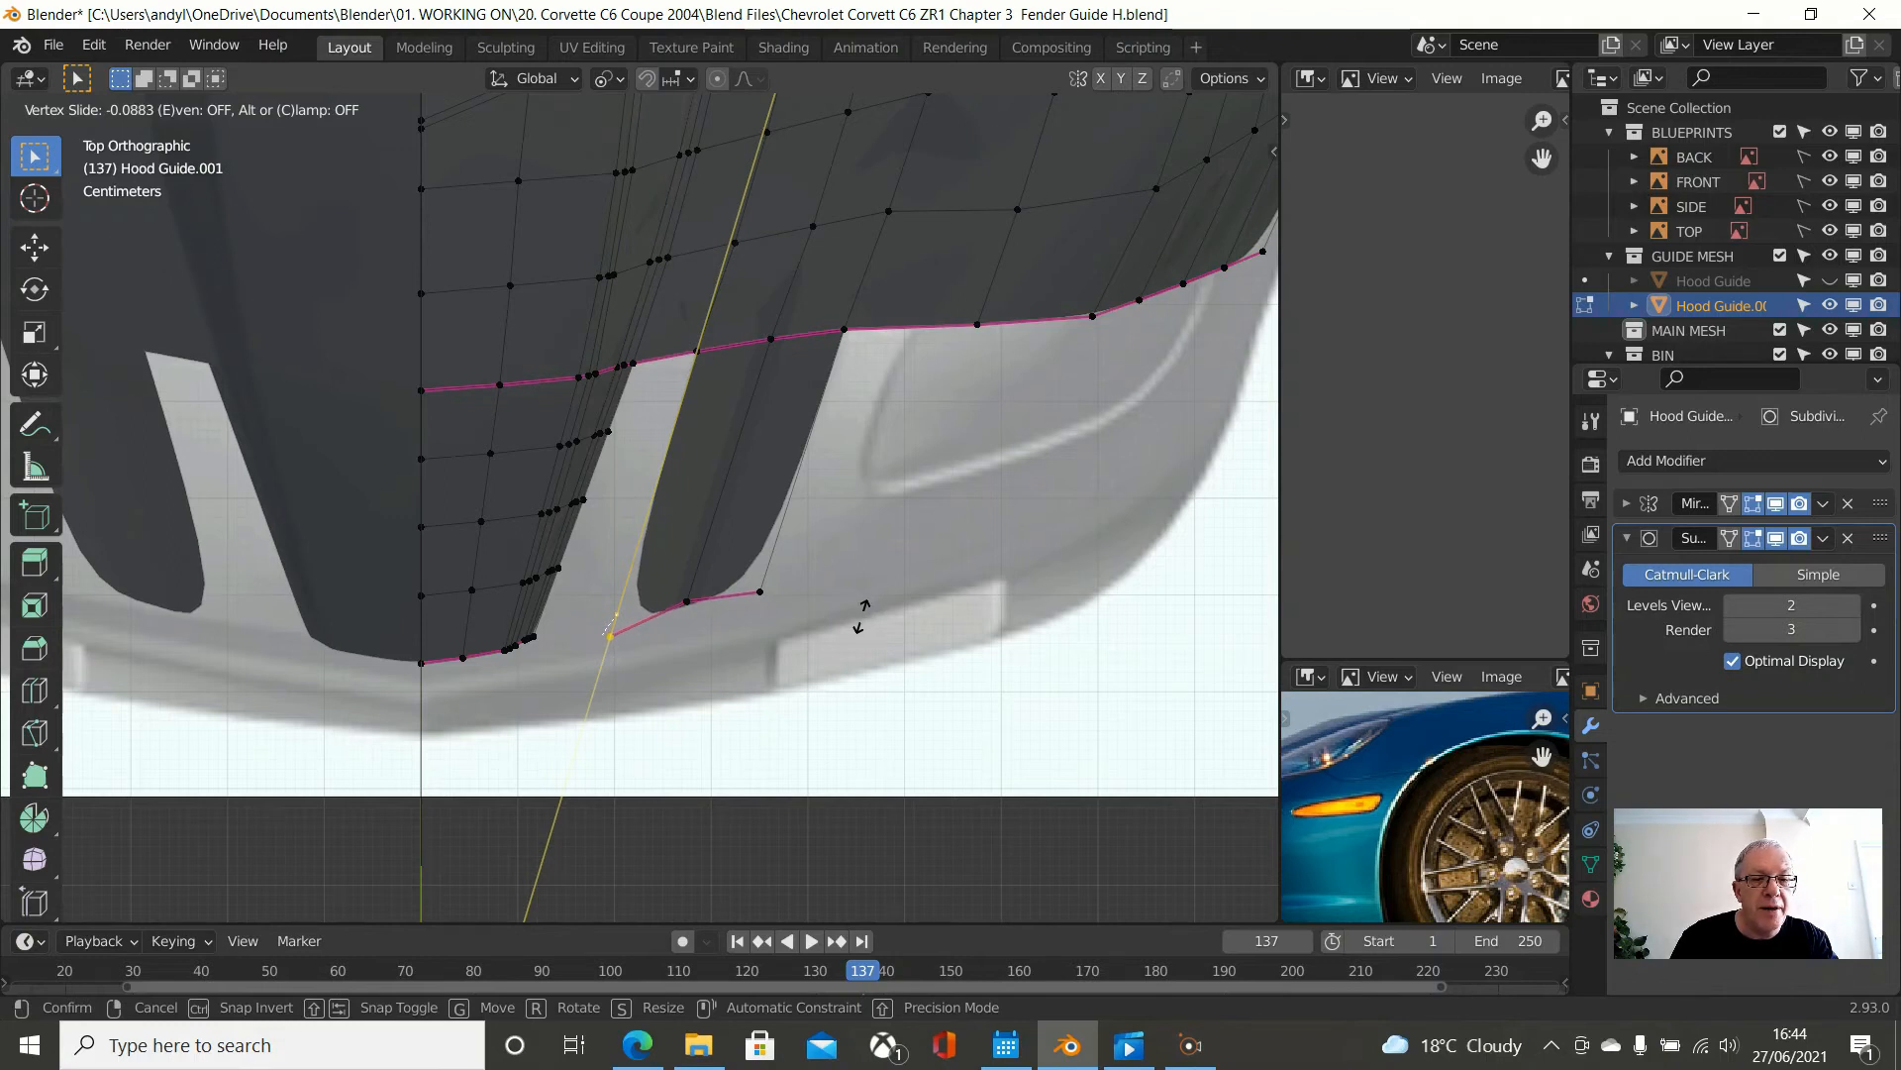
click(859, 614)
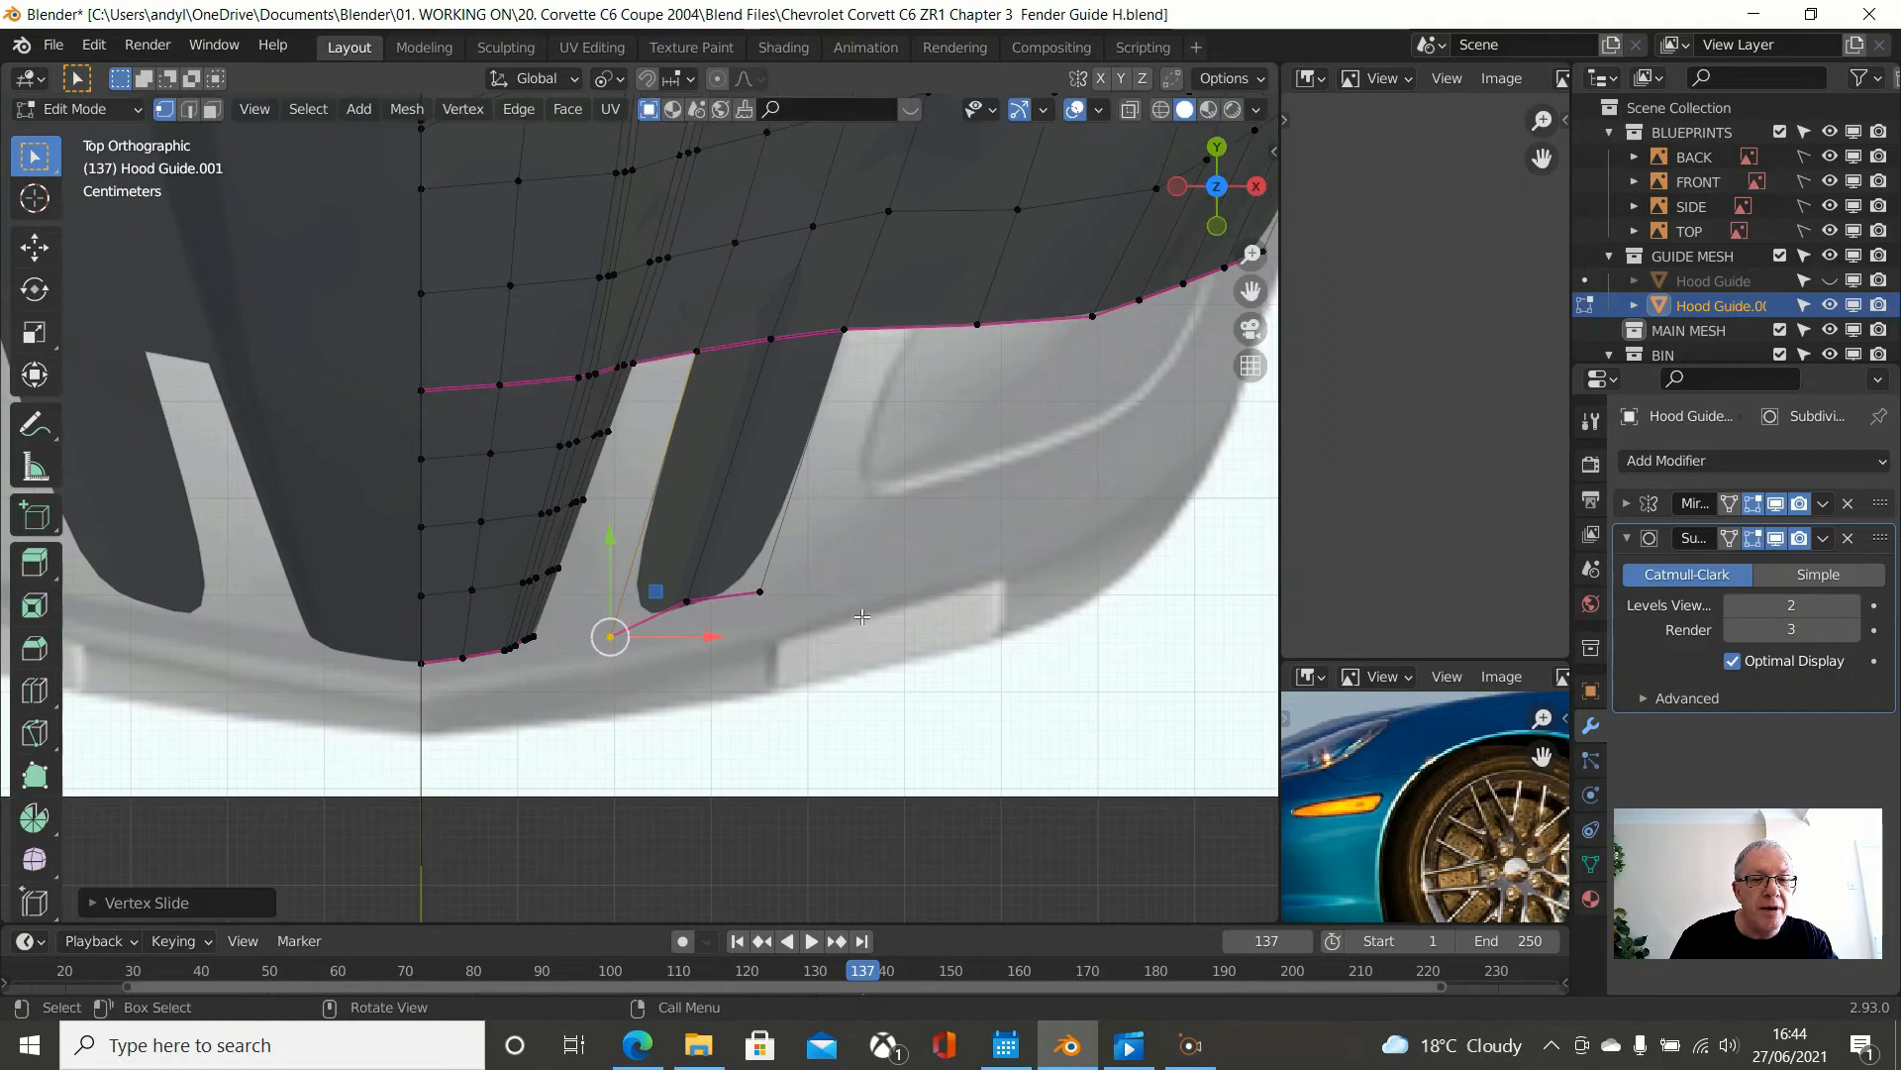
- Slide the middle front vertex of the strip forward along its edge line, unclamped, by a factor of about -0.08
scroll(767, 588, up, 2)
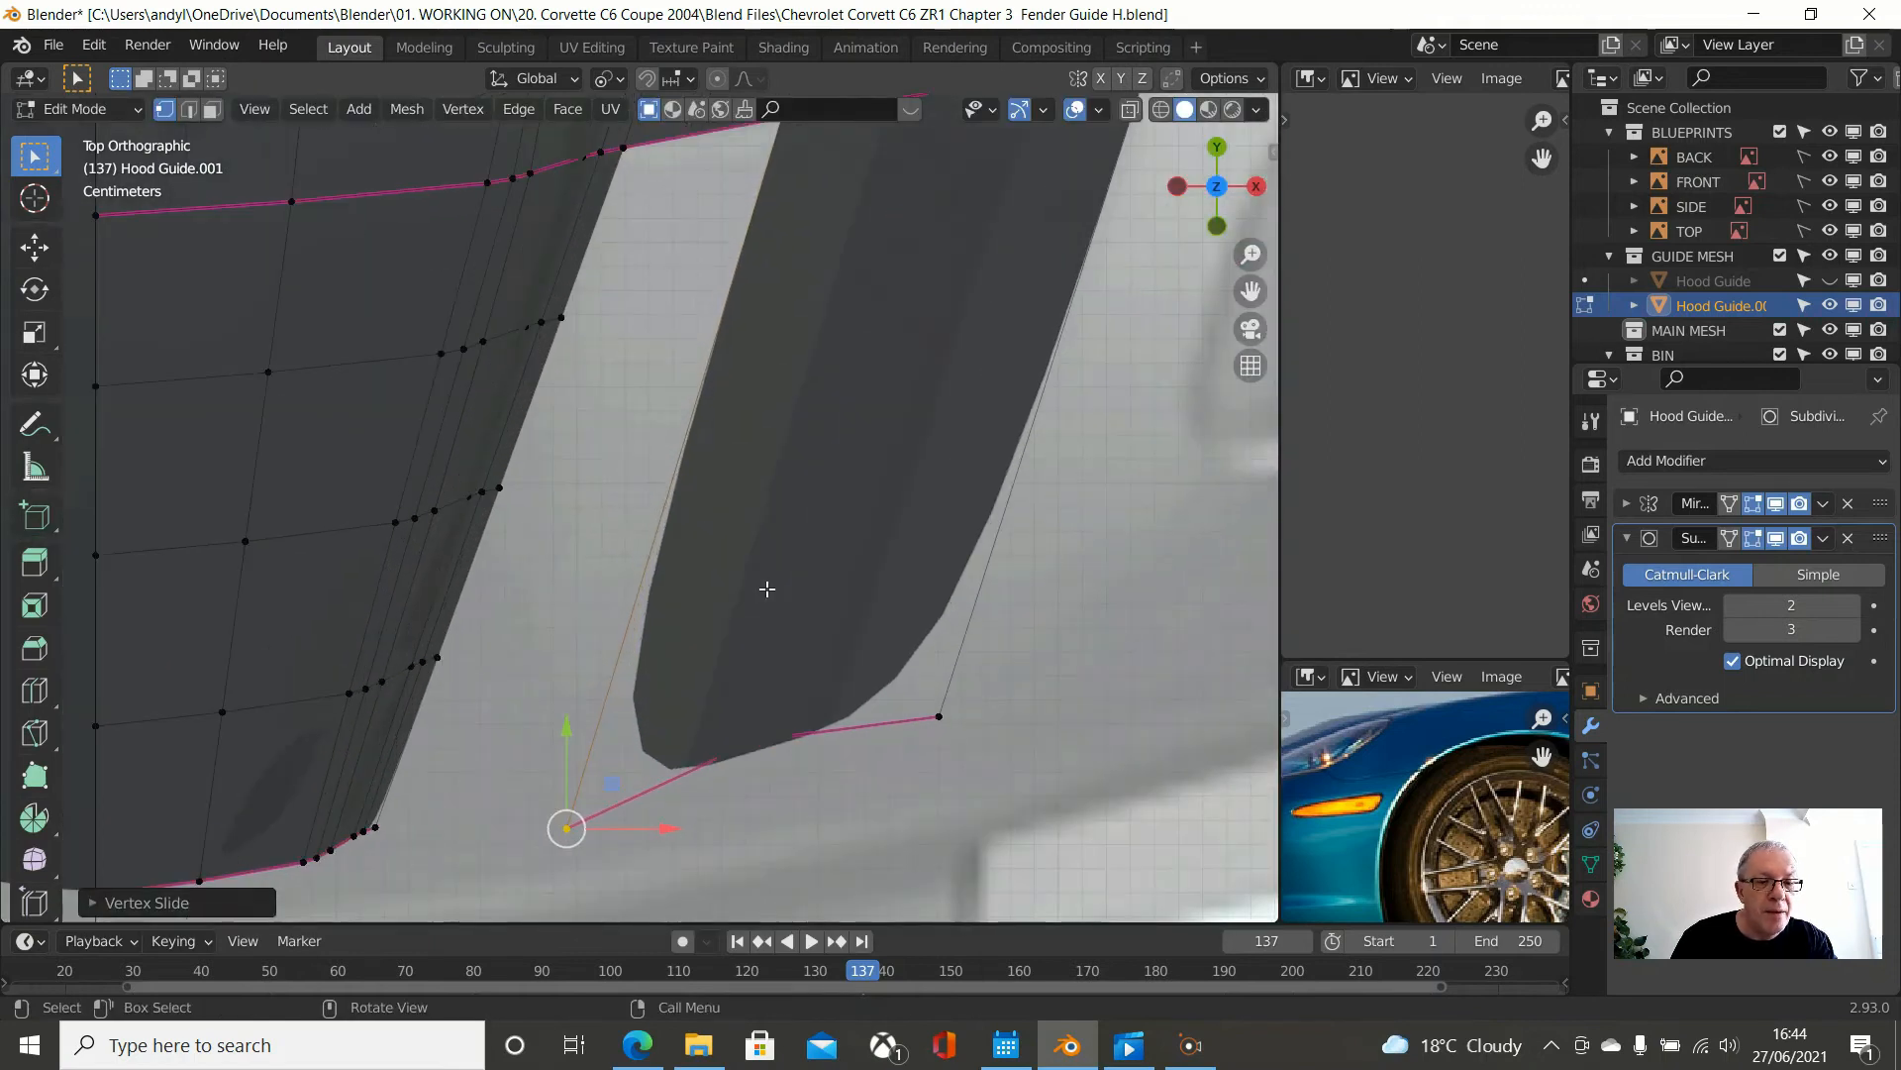
scroll(767, 588, down, 1)
scroll(766, 589, down, 1)
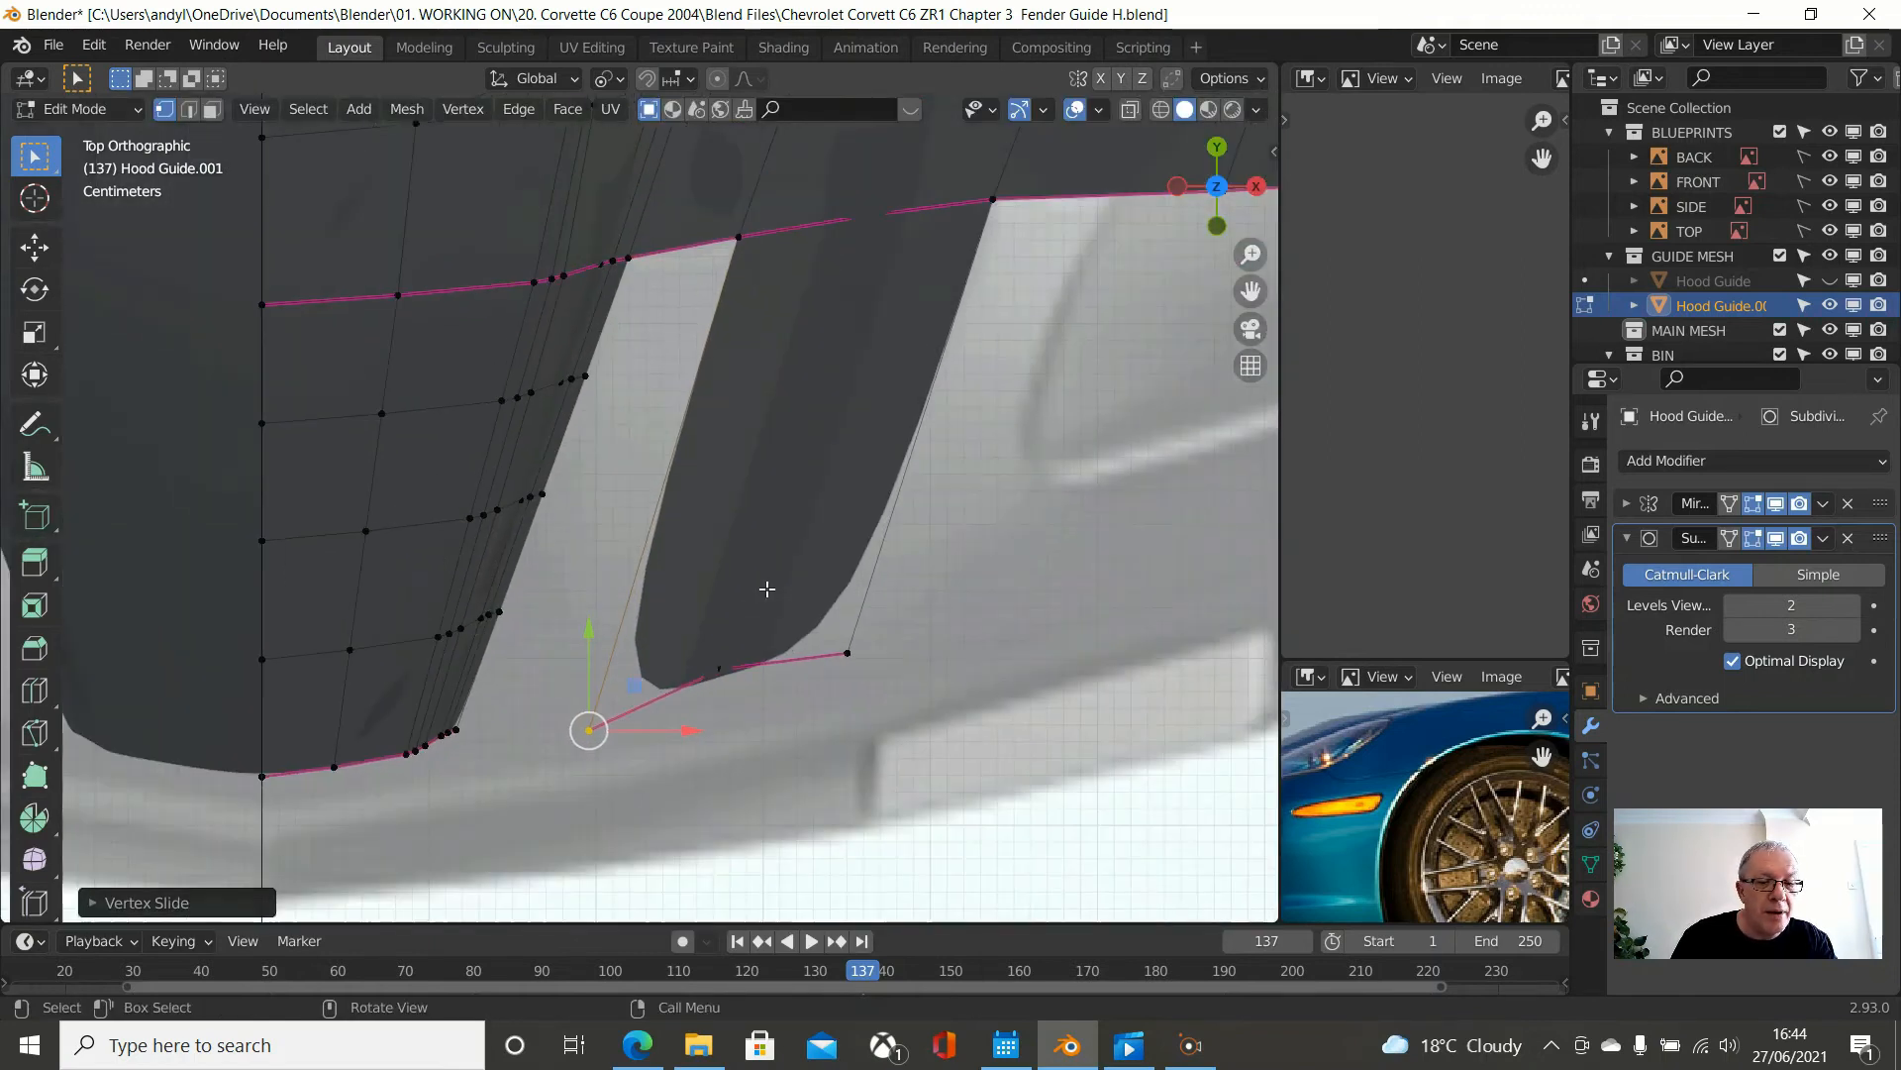
scroll(766, 588, down, 2)
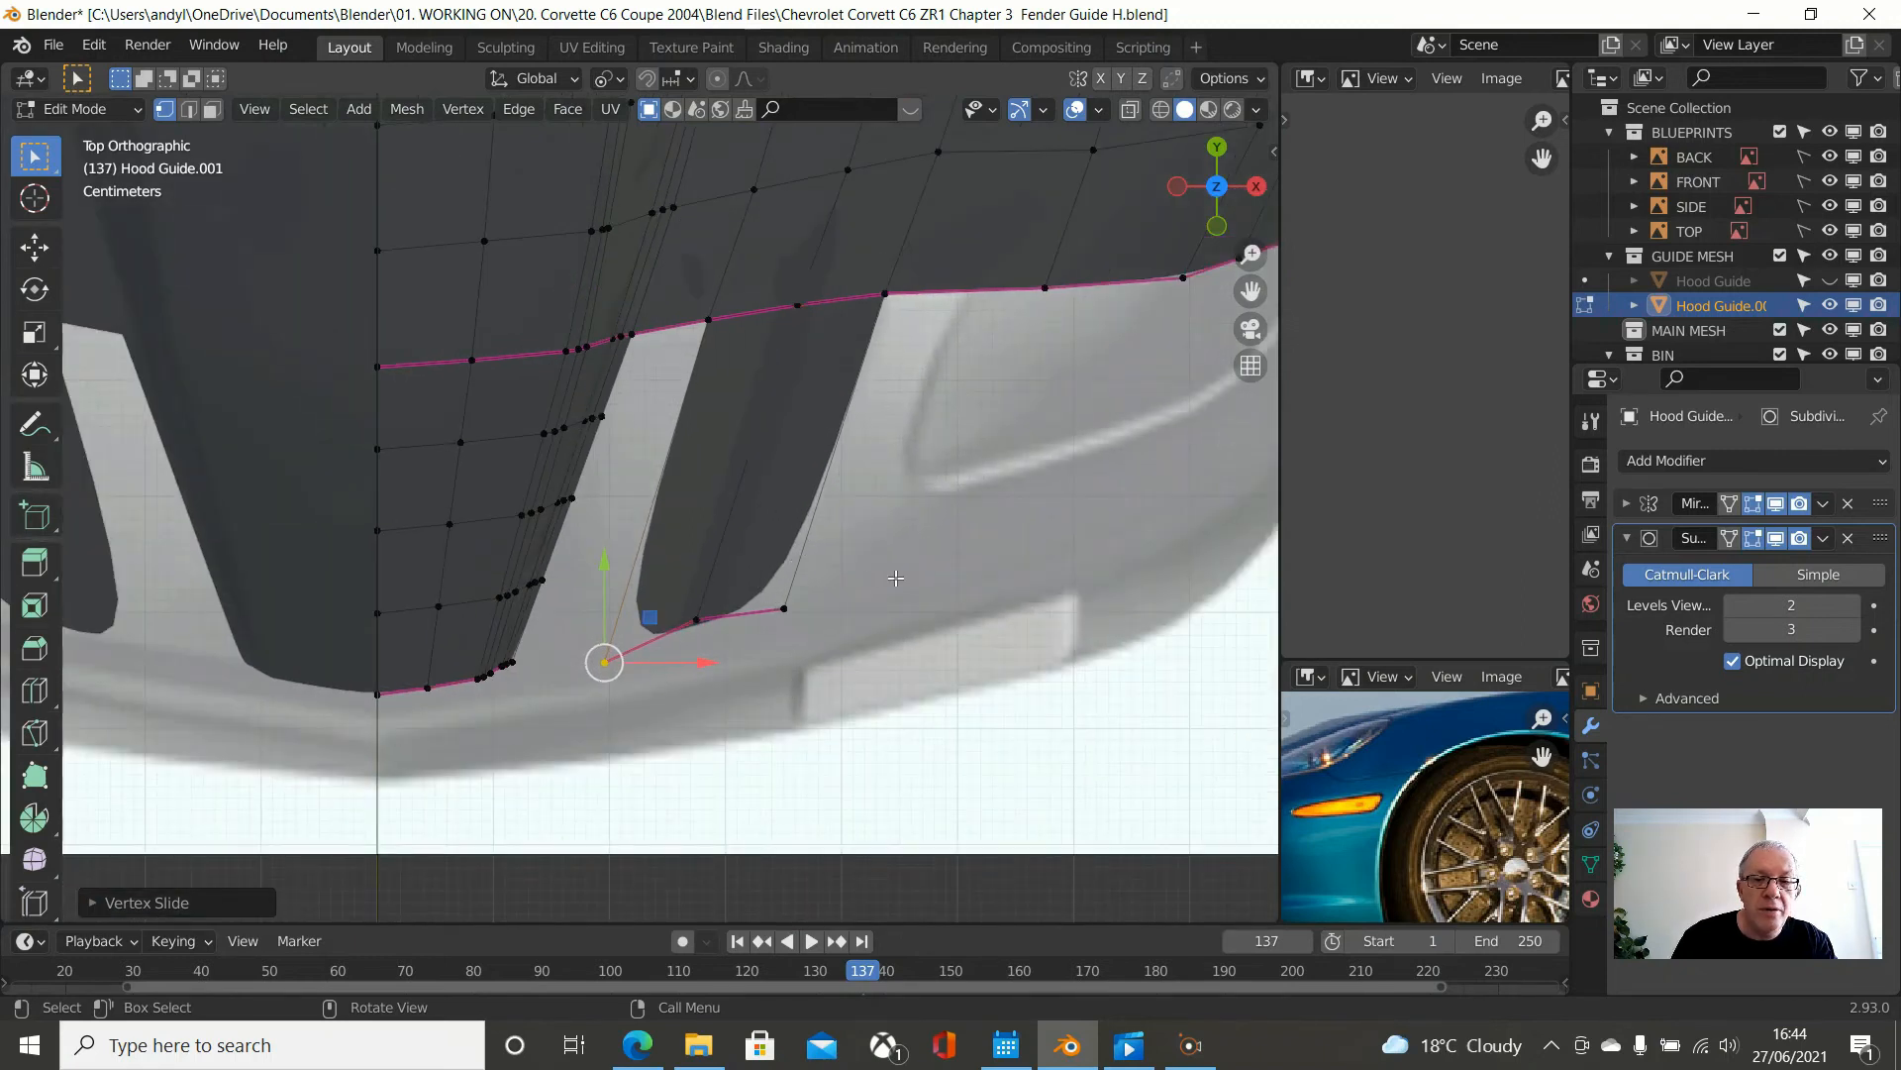
click(703, 615)
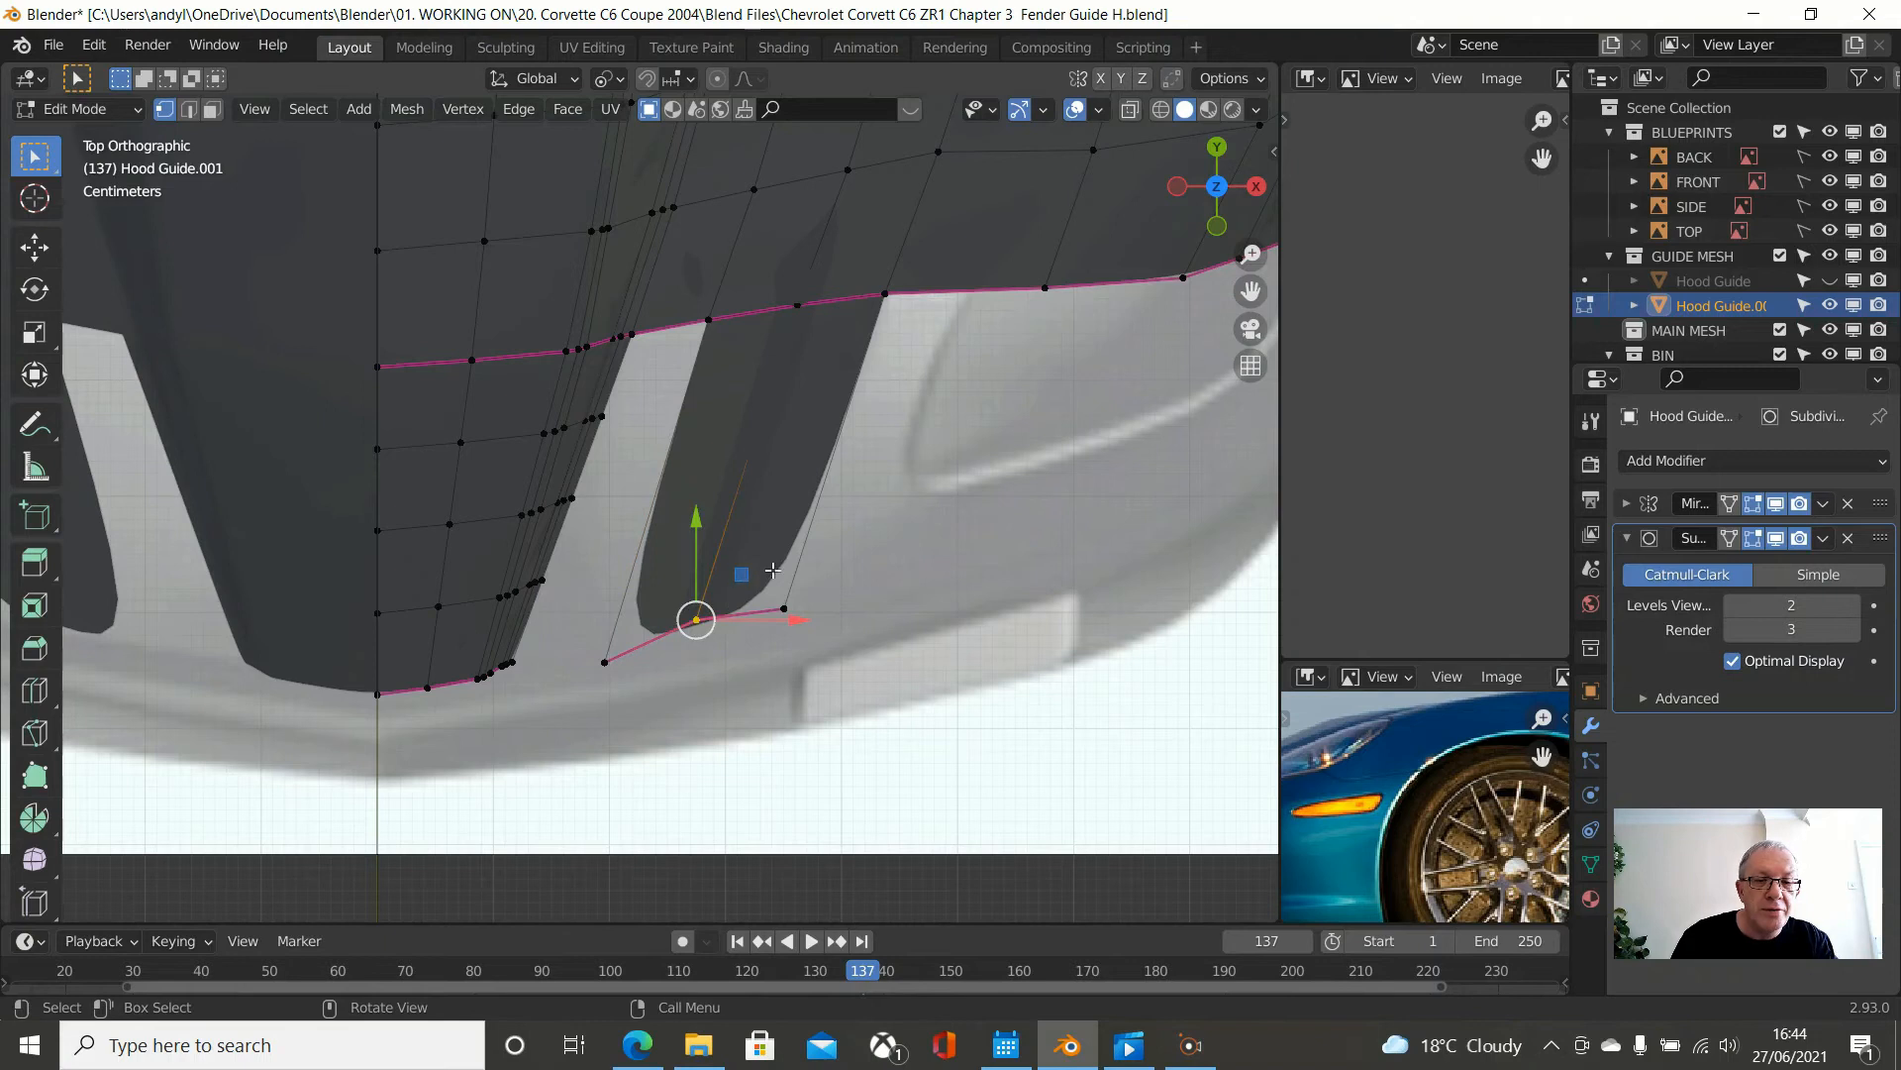
key(g)
key(g)
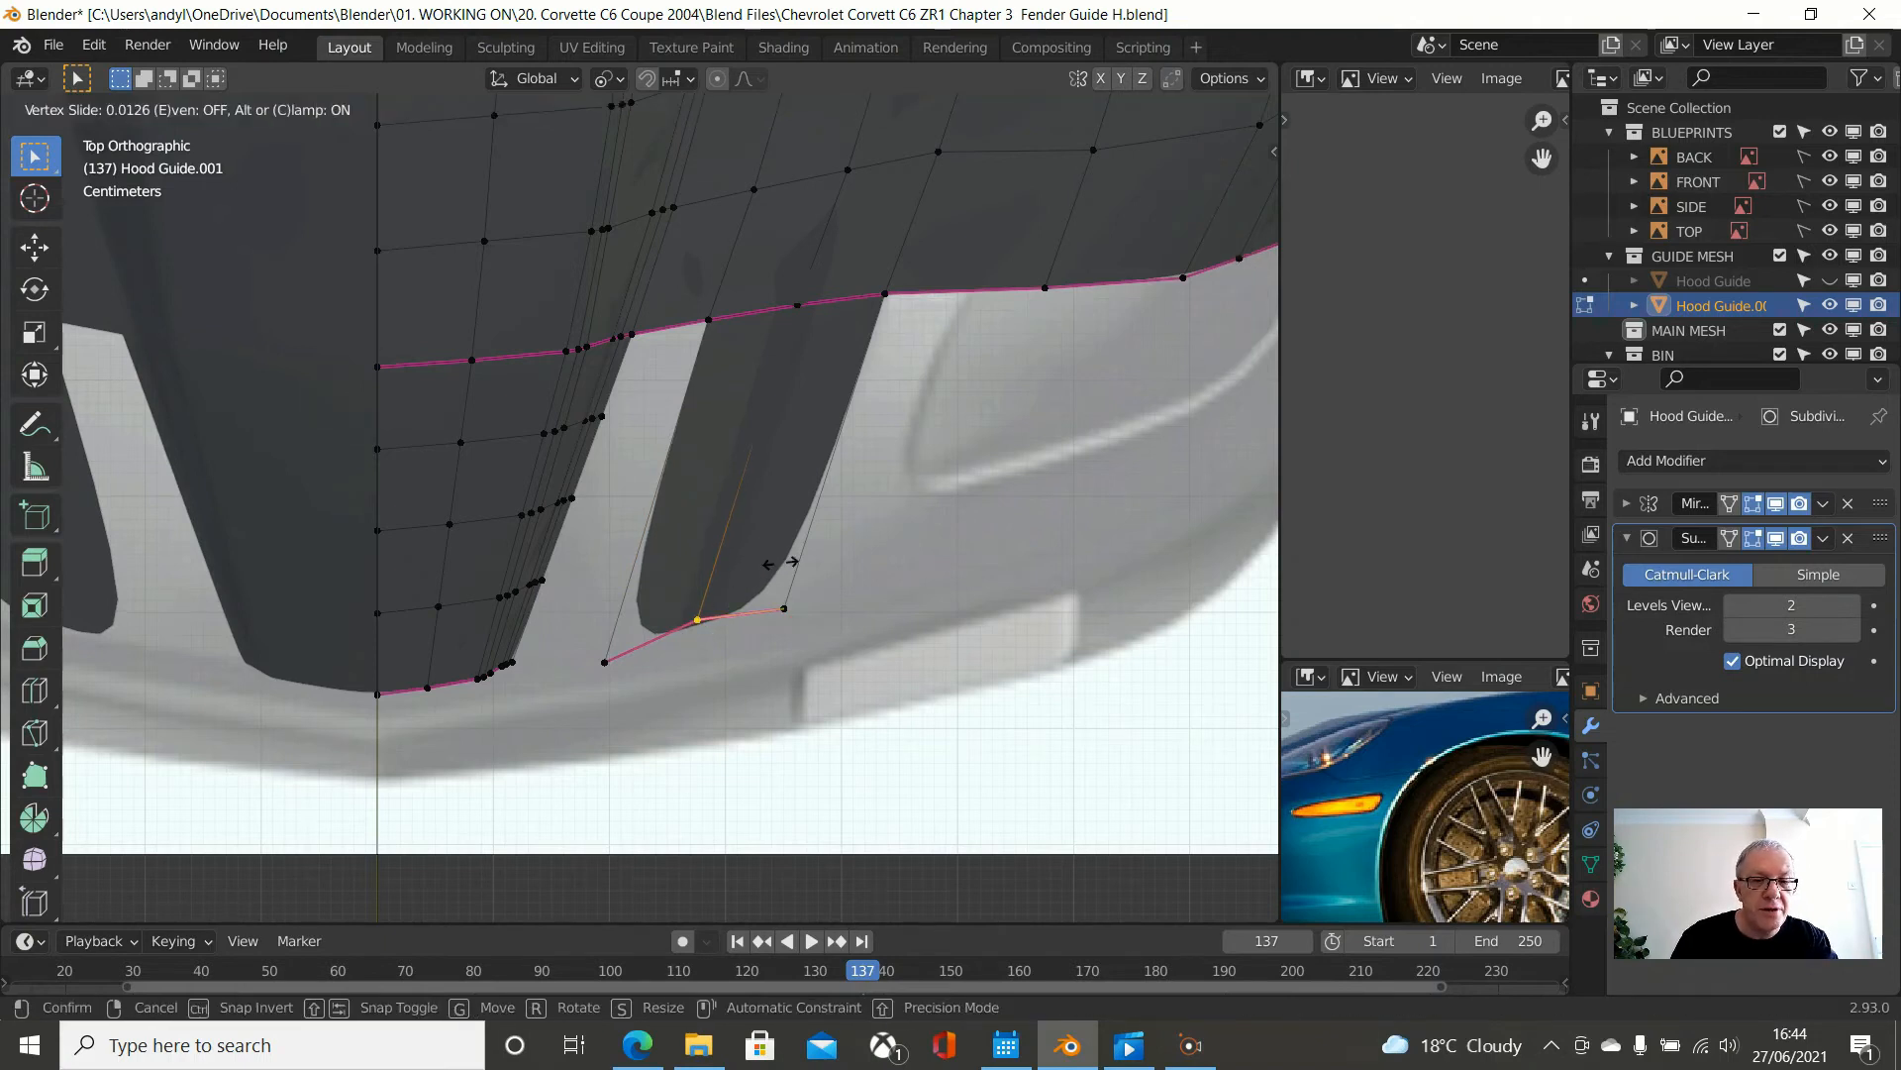
key(c)
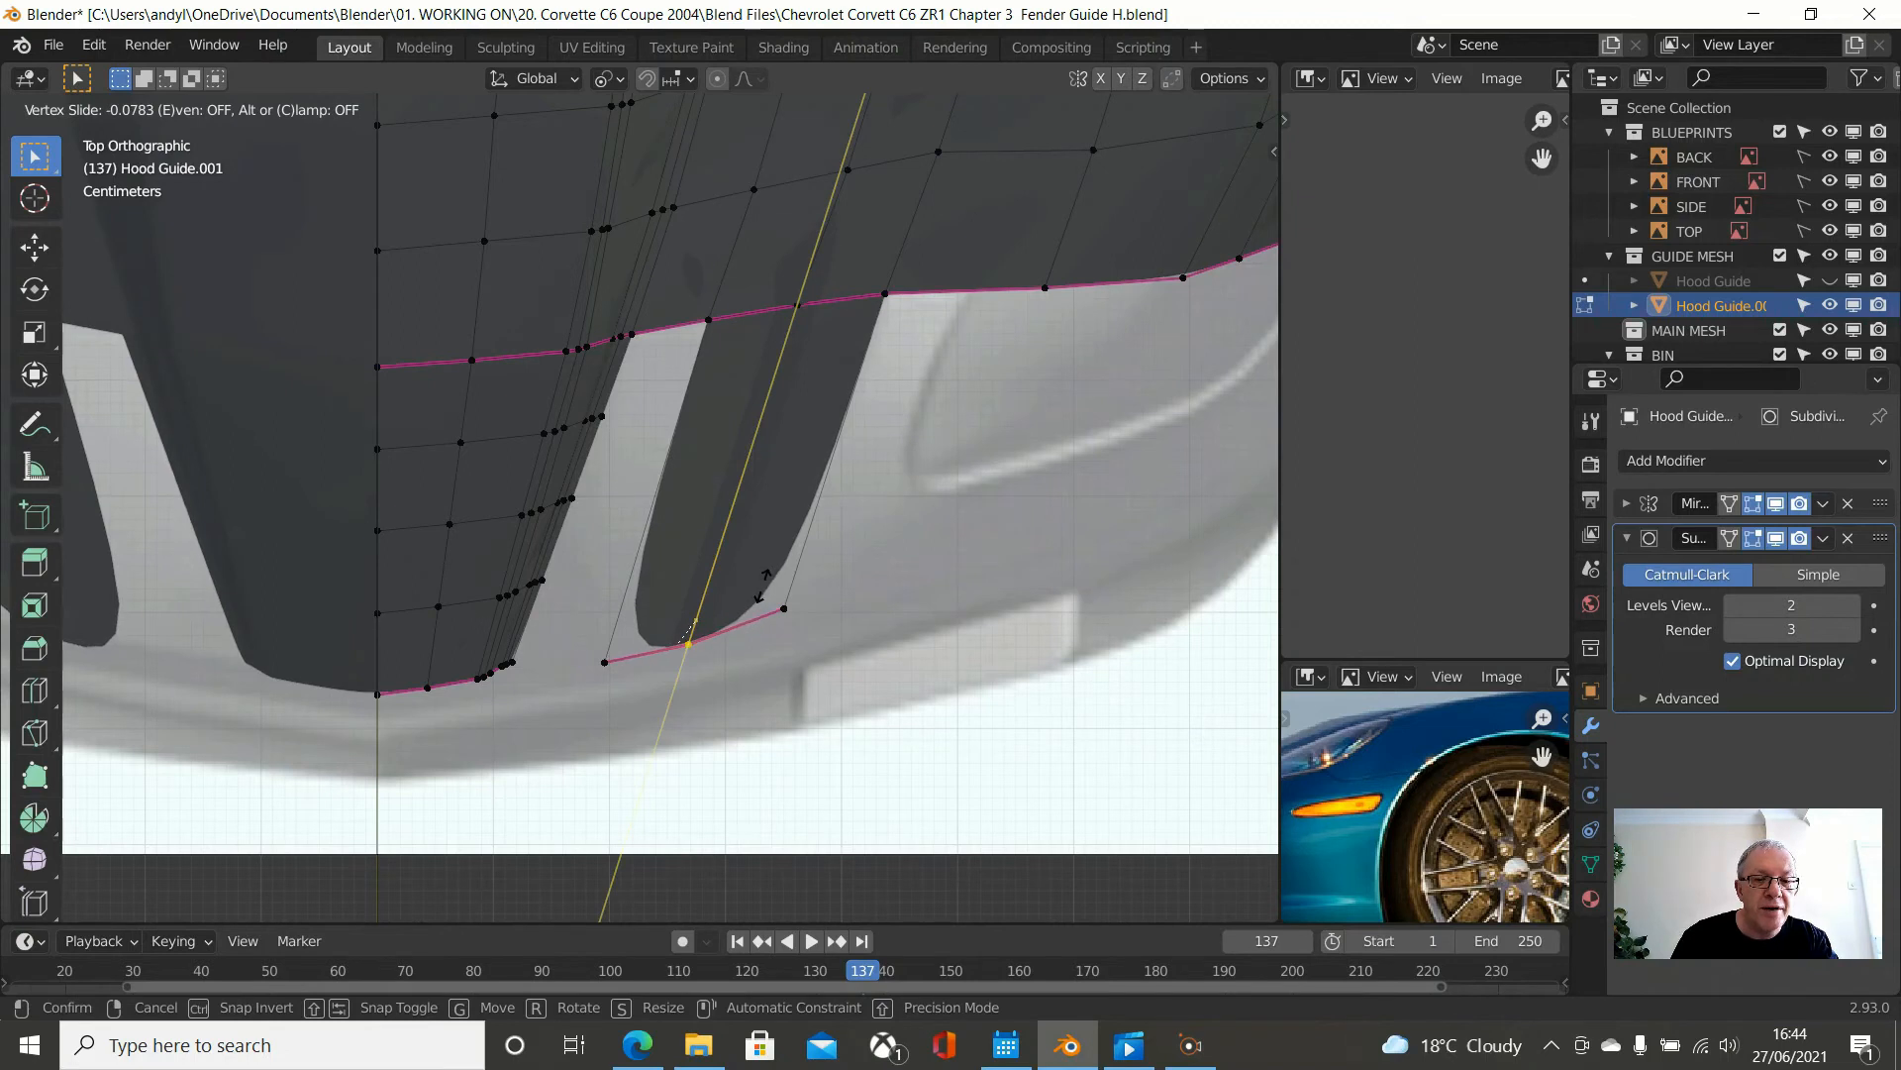
click(762, 588)
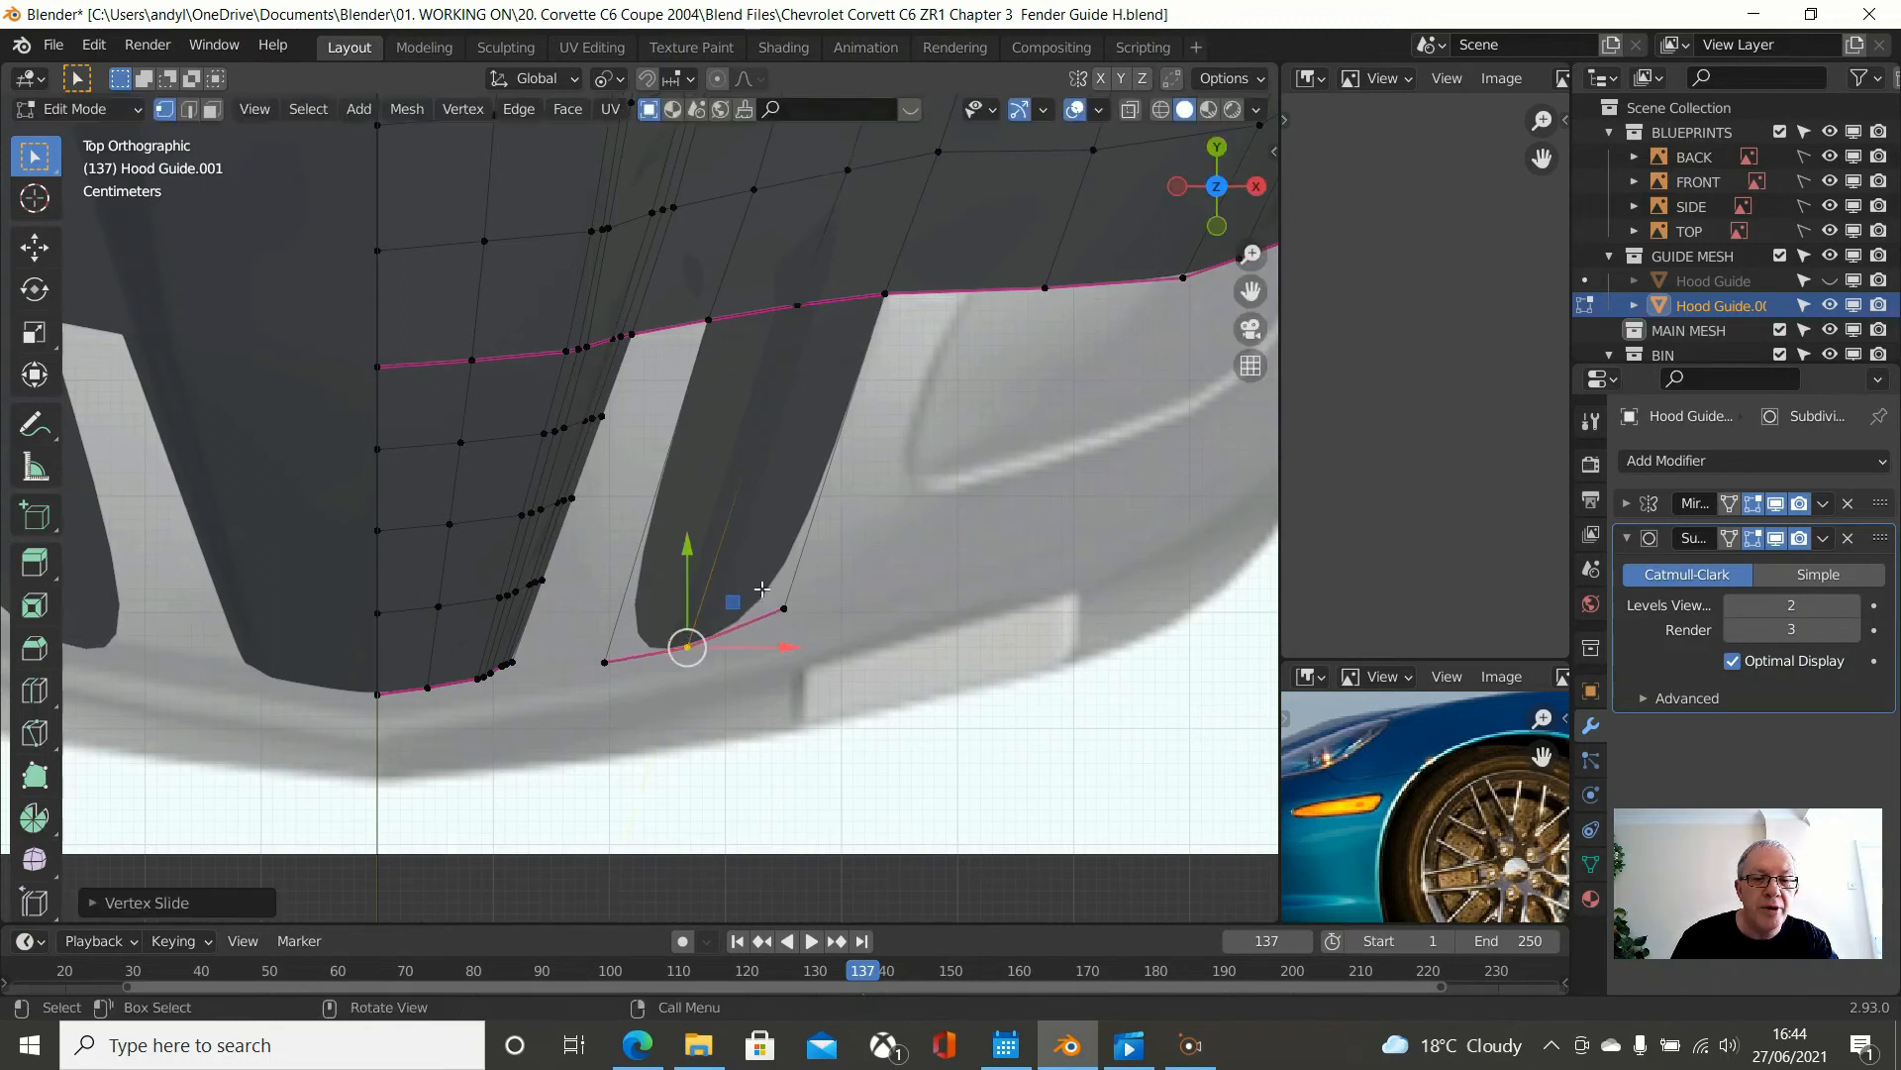
- Slide the outer front corner vertex of the strip forward, unclamped, by about -0.06 to line up with the other two
click(788, 609)
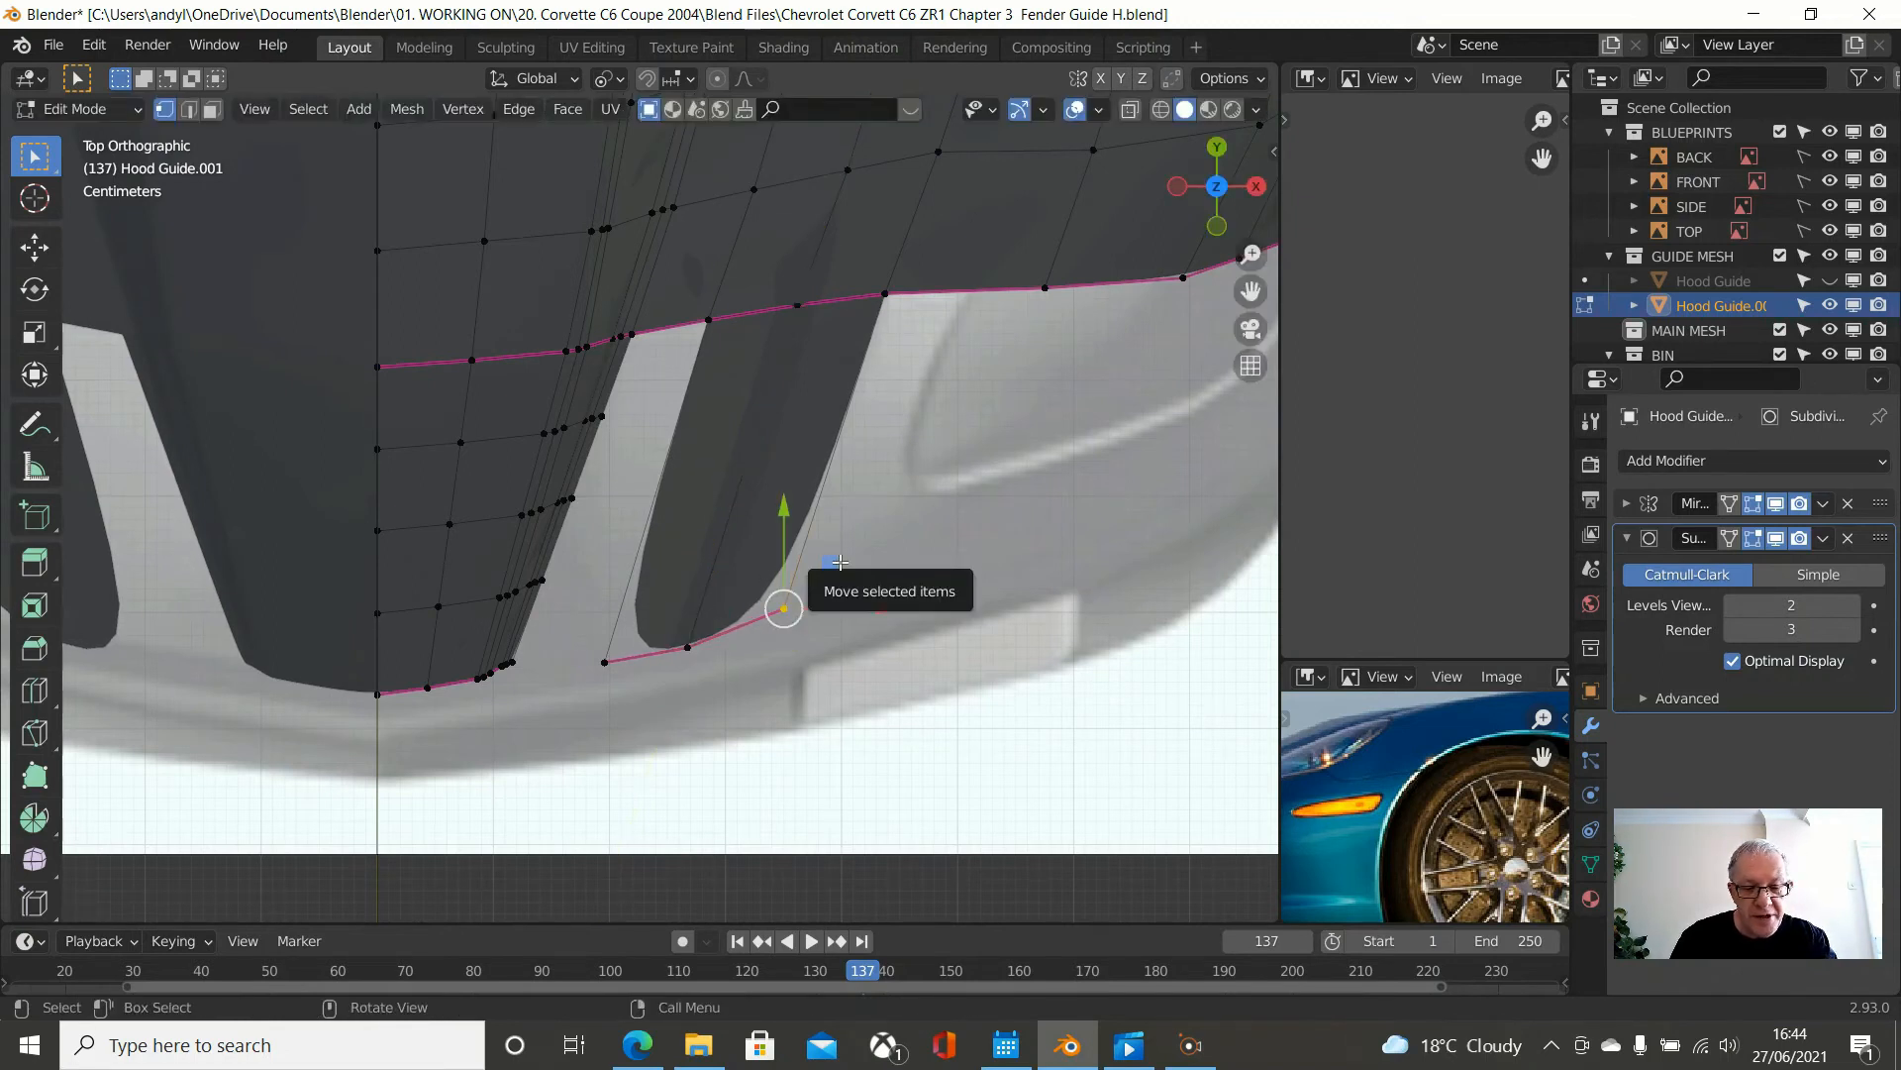
drag(840, 562, 840, 562)
key(g)
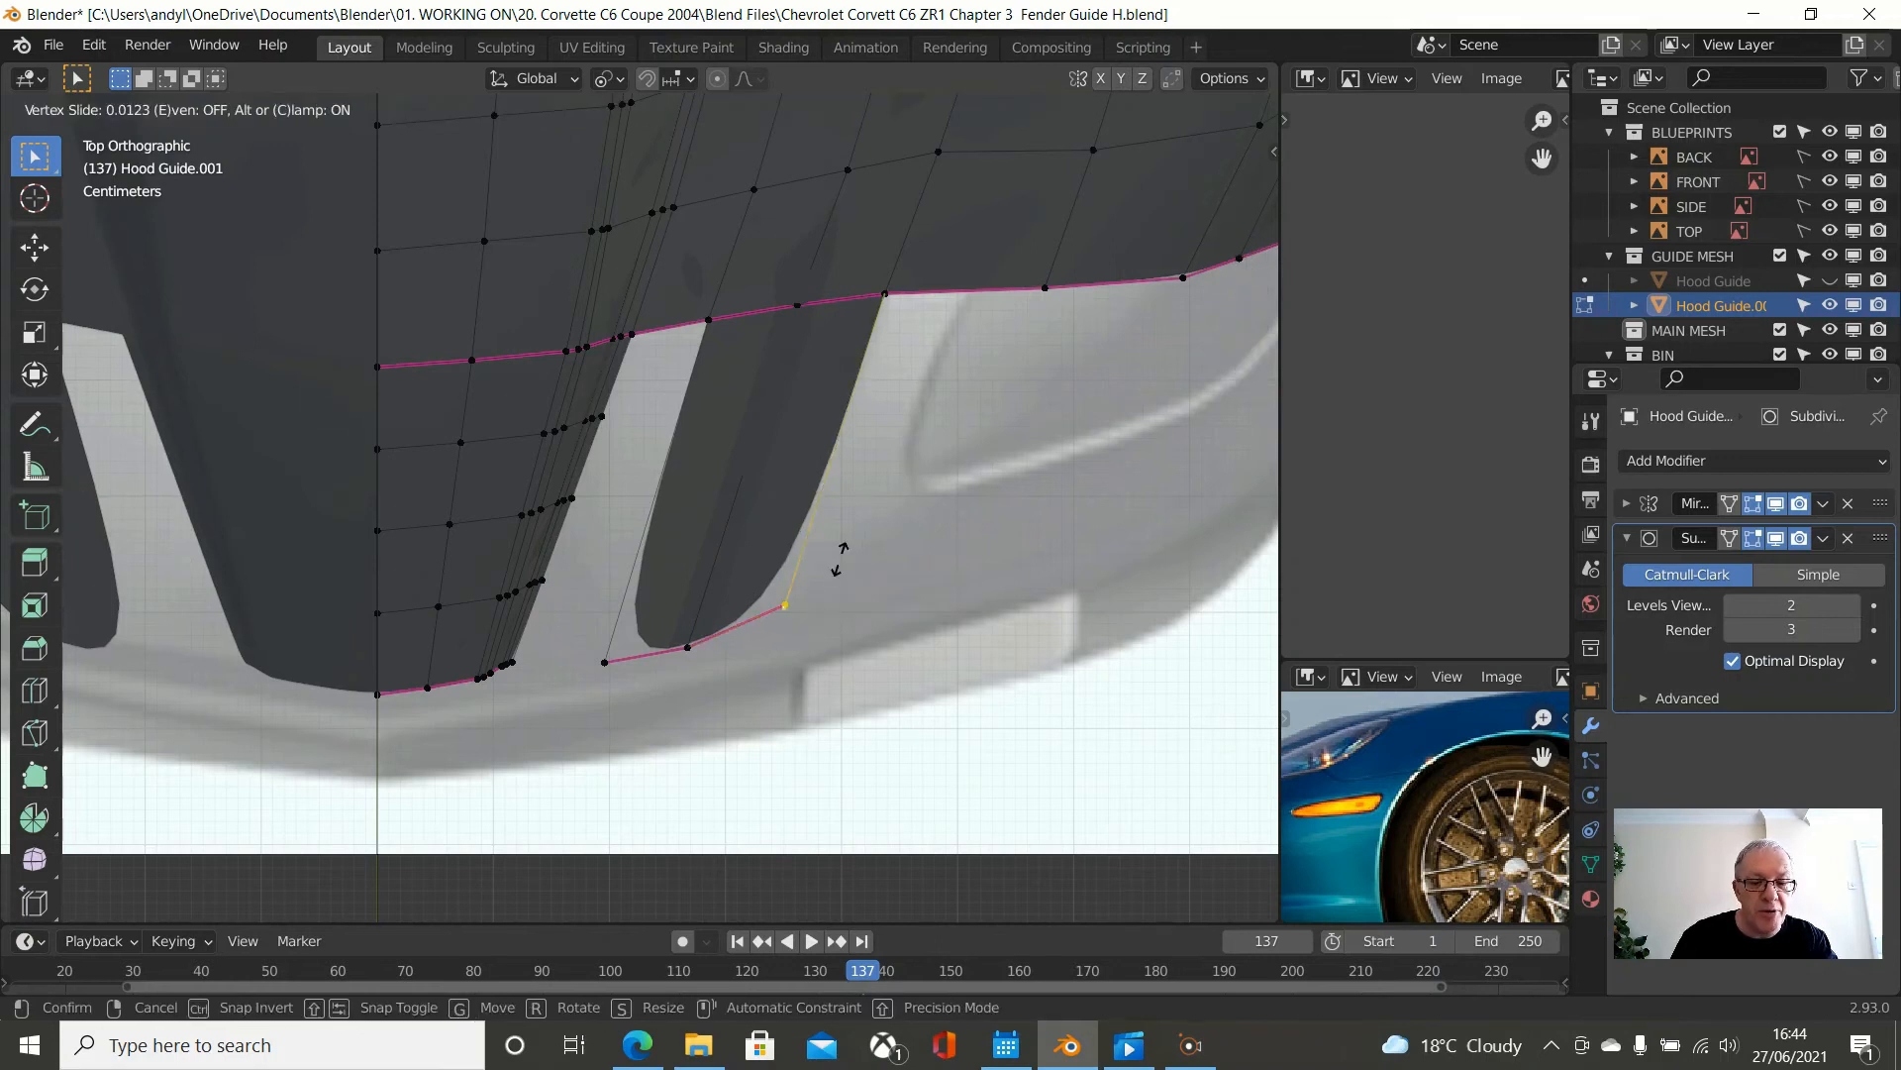
key(c)
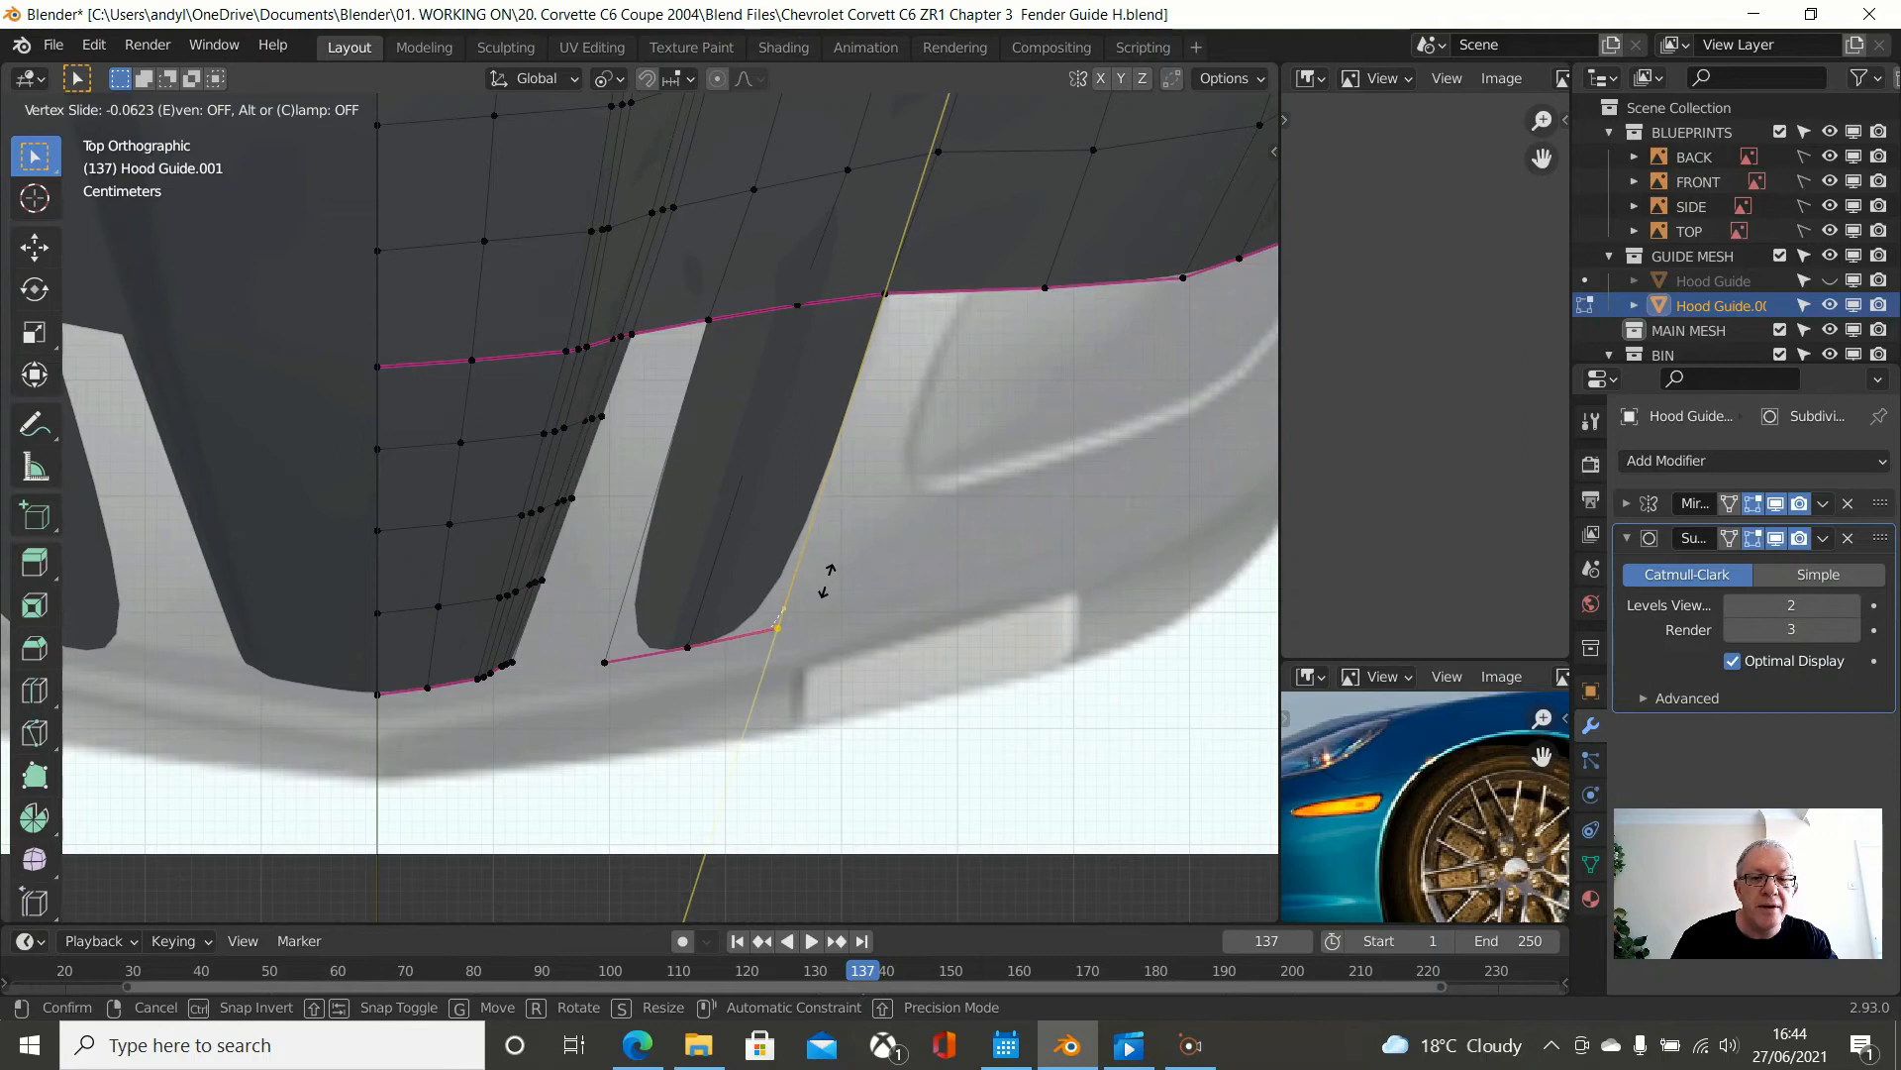
click(827, 581)
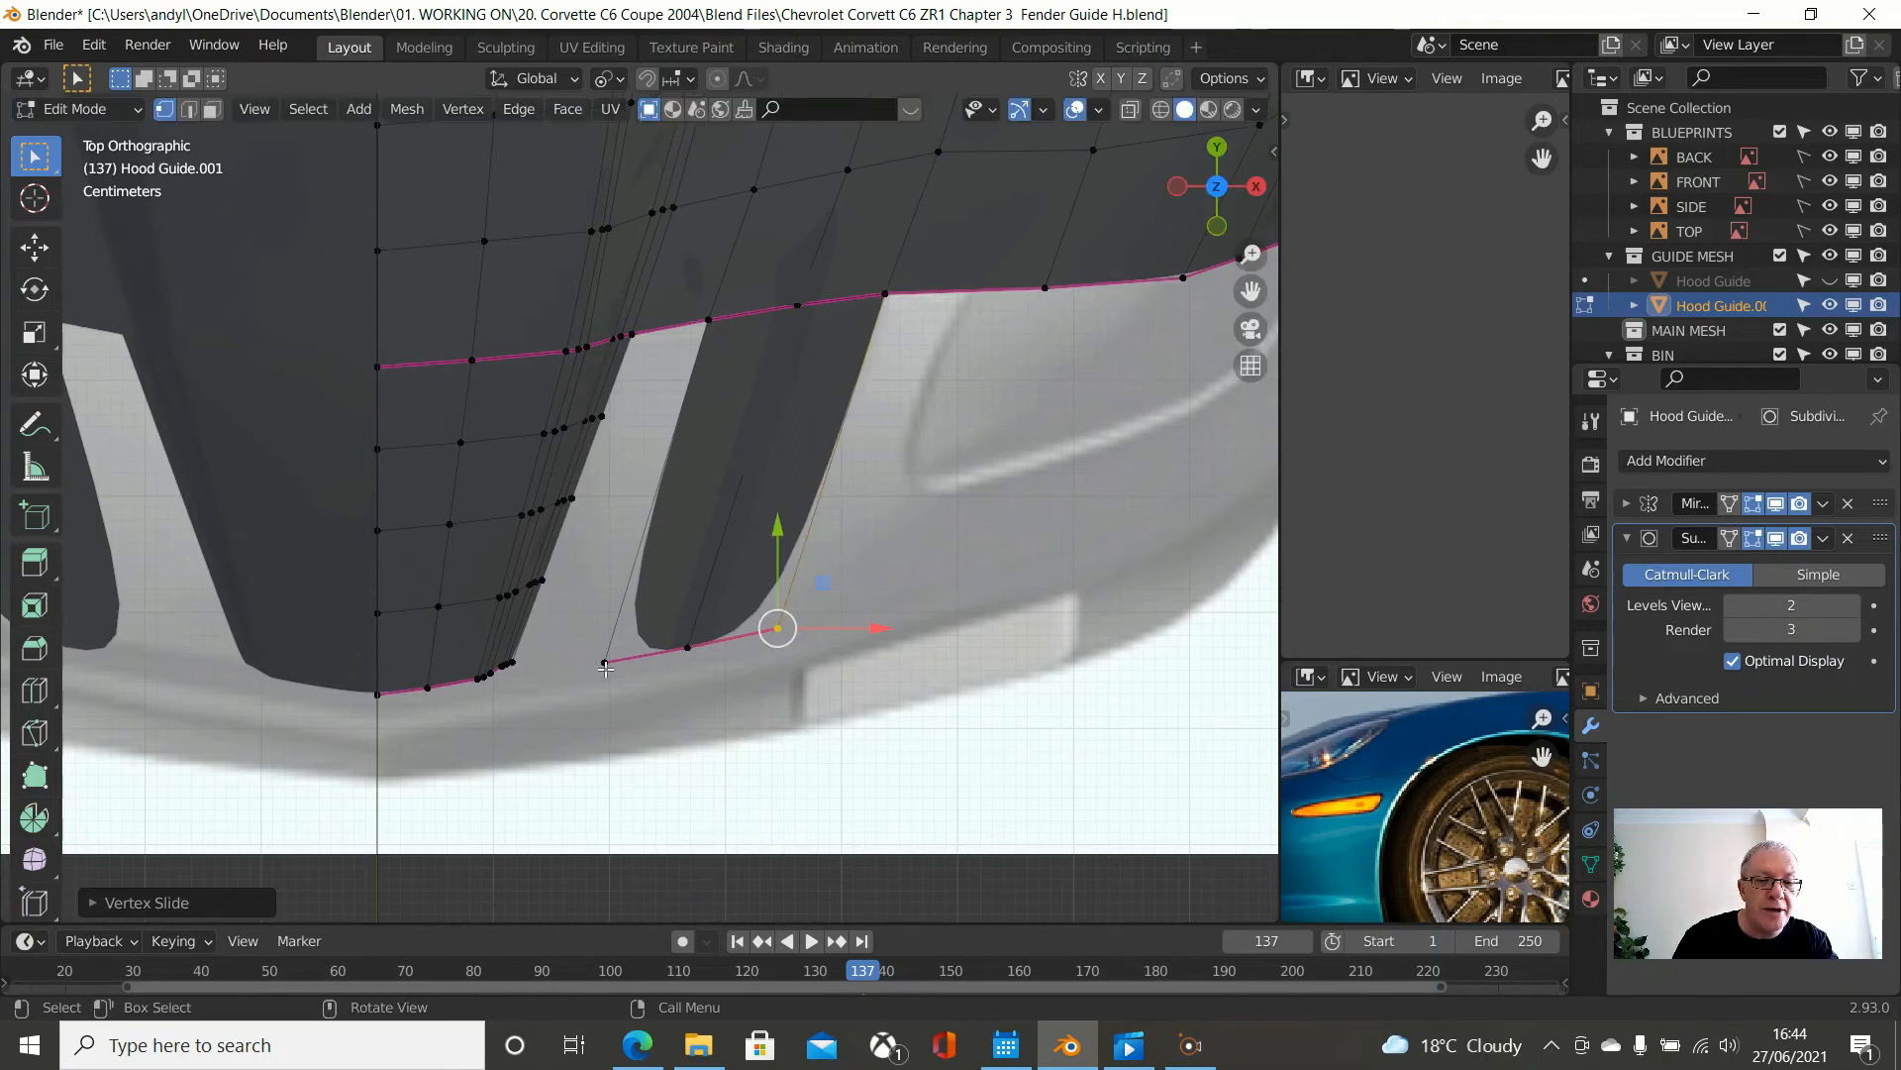
- Create a guide edge joining the nose extension's front vertex before the crease to the strip's inner front corner, and clear the selection
scroll(460, 642, up, 2)
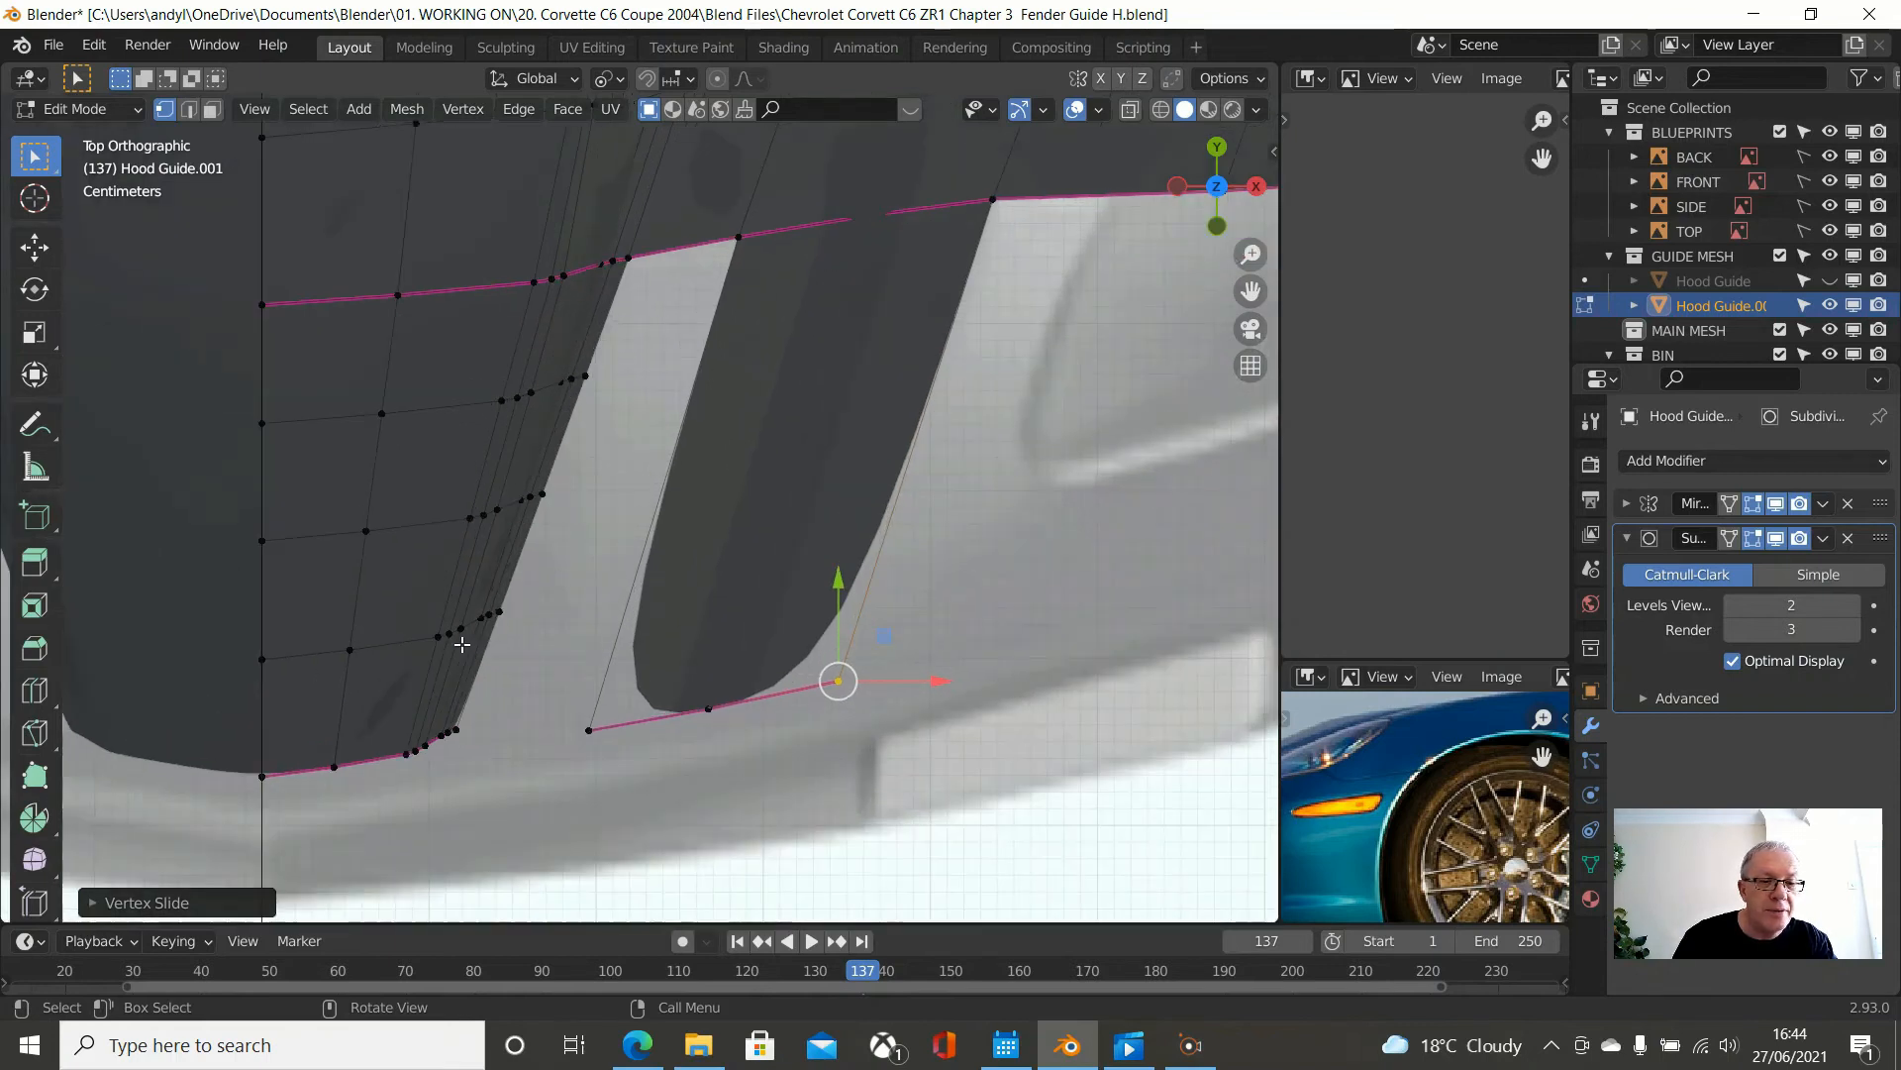
shift+middle_drag(465, 638, 566, 540)
scroll(563, 550, up, 3)
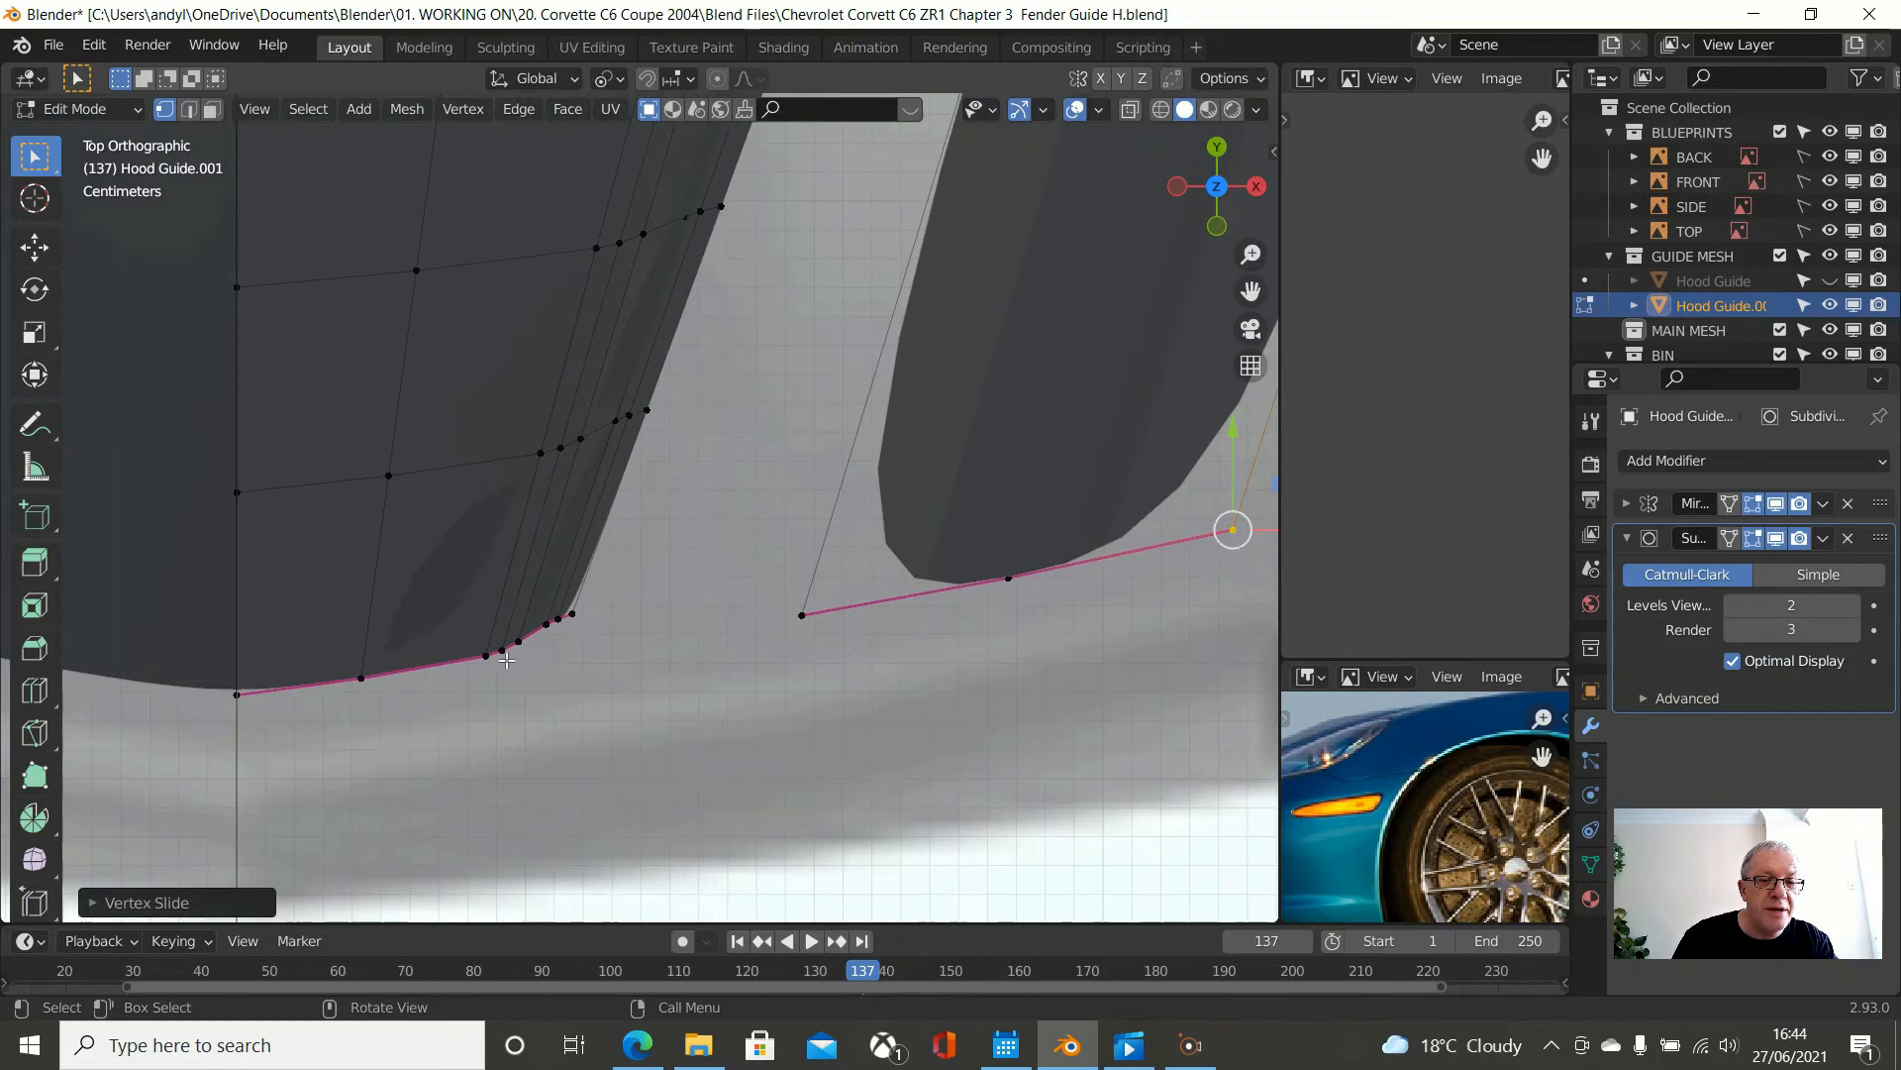
click(505, 657)
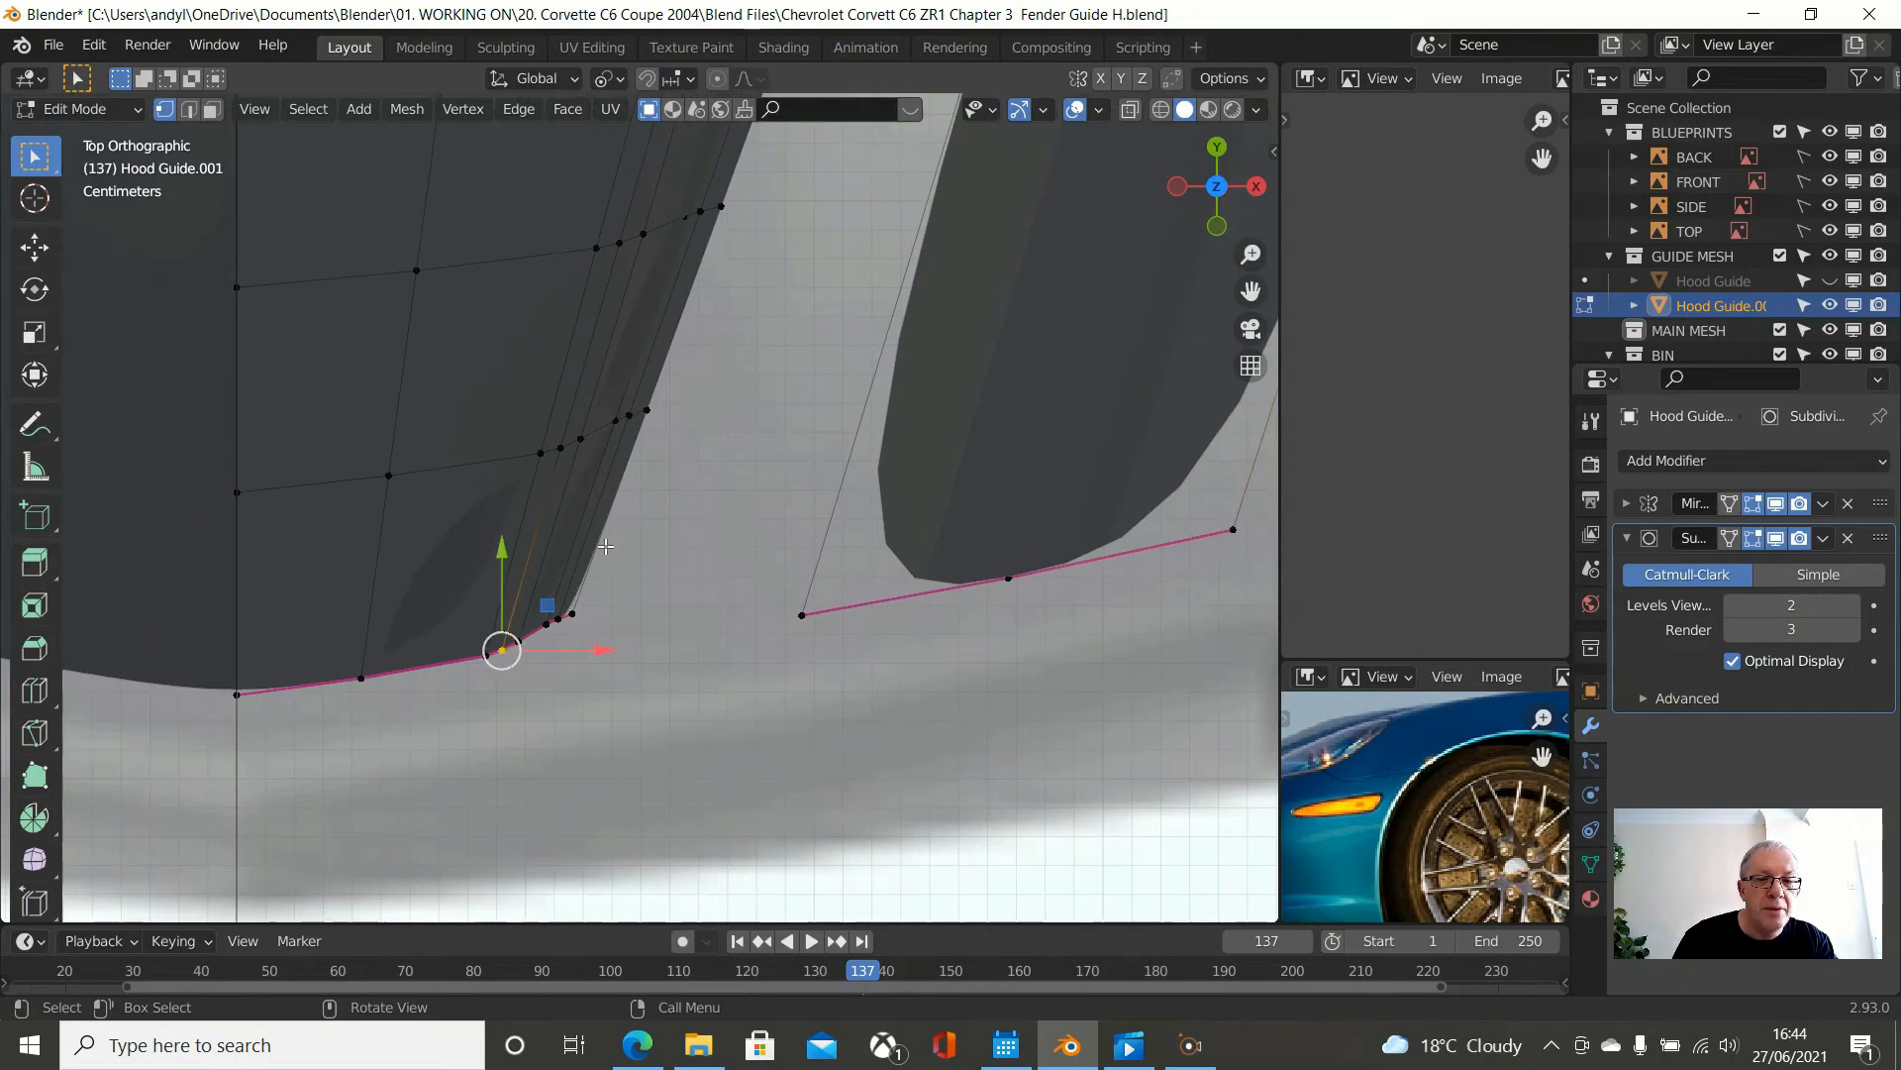
scroll(606, 542, down, 1)
scroll(608, 543, down, 1)
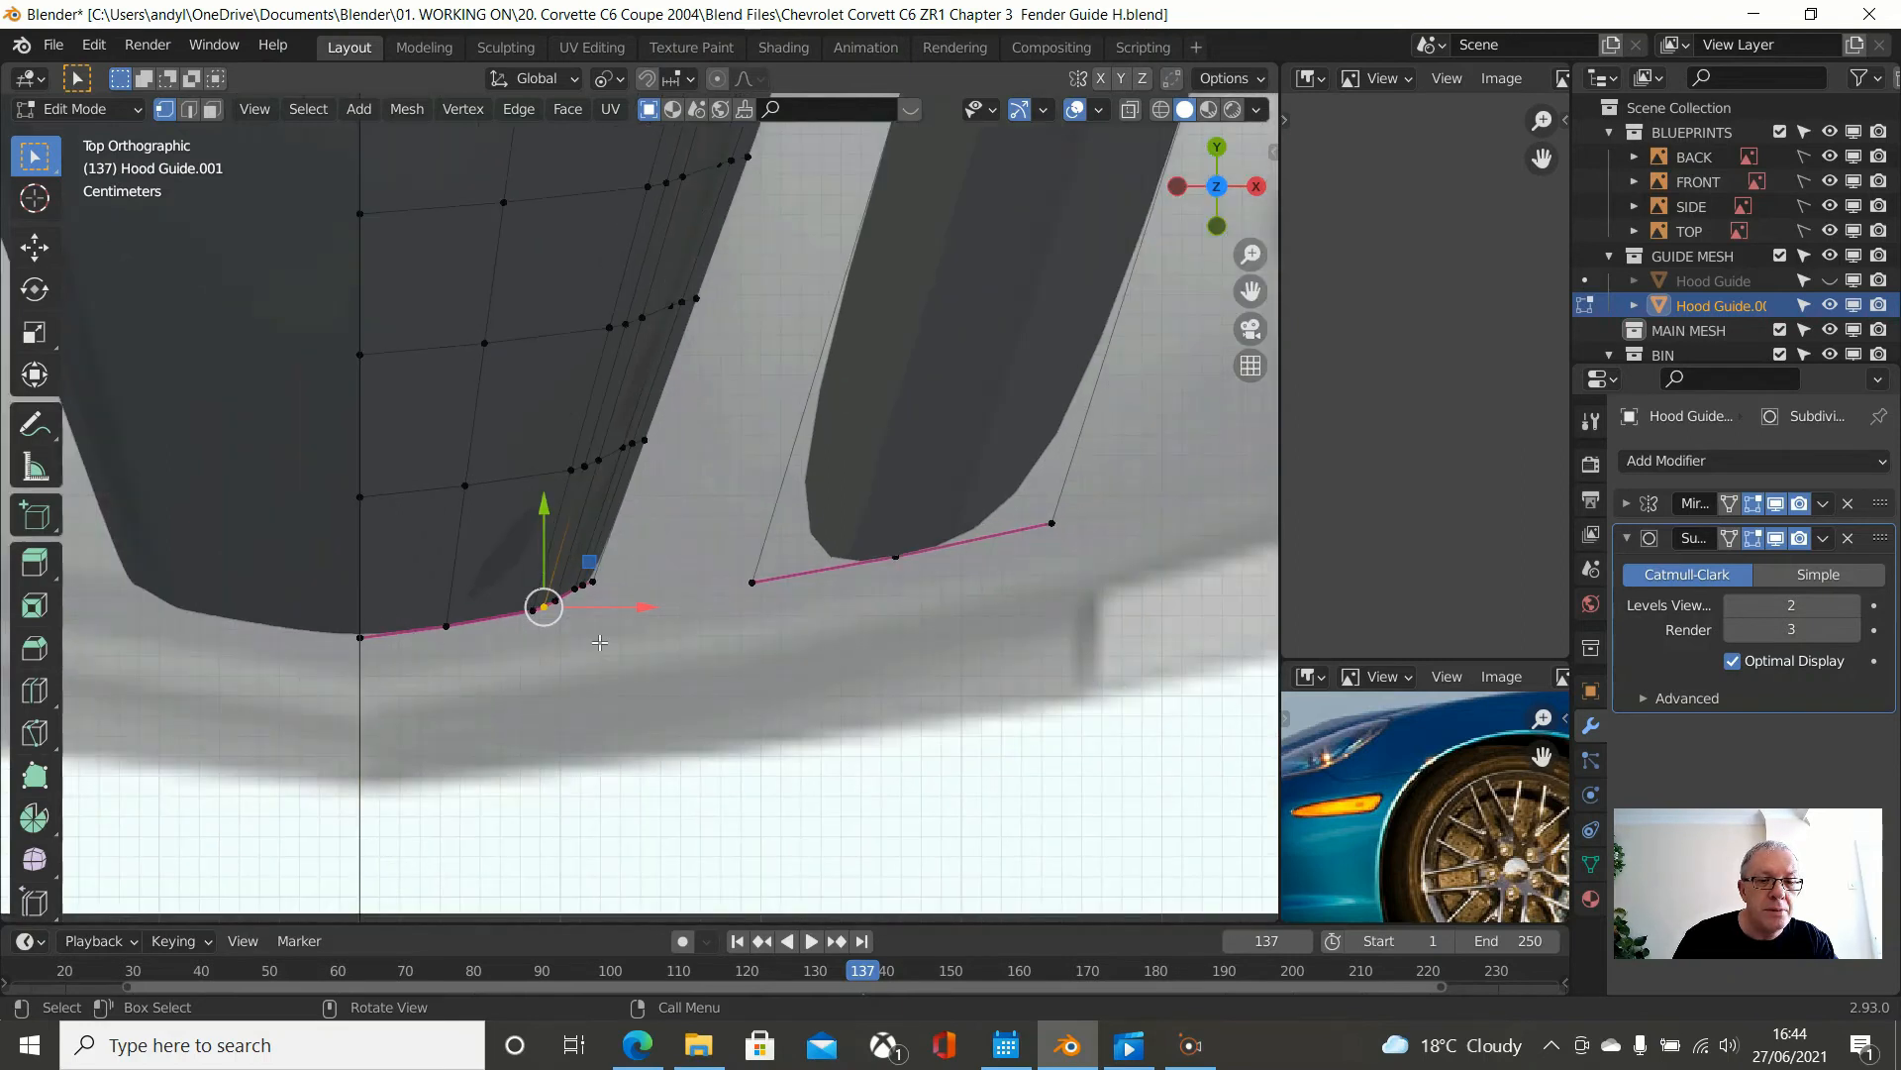
scroll(599, 642, up, 4)
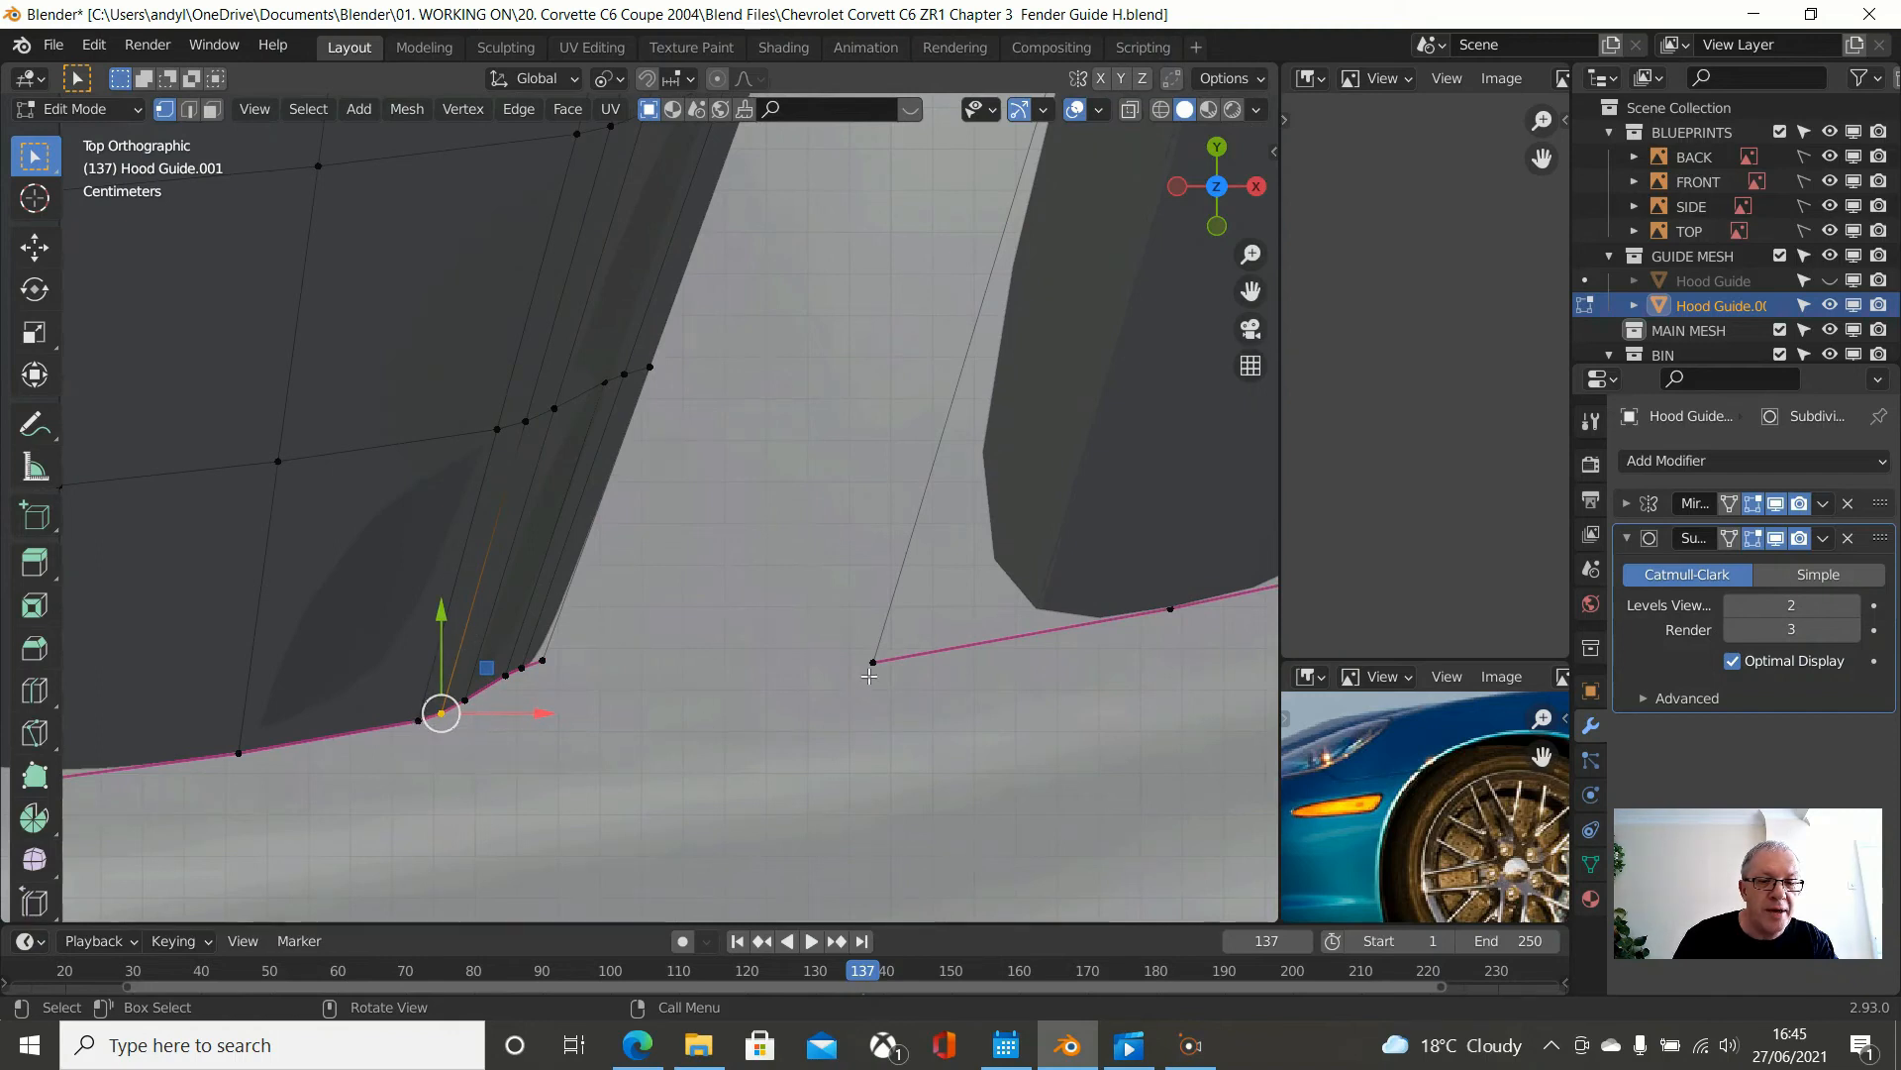
click(418, 720)
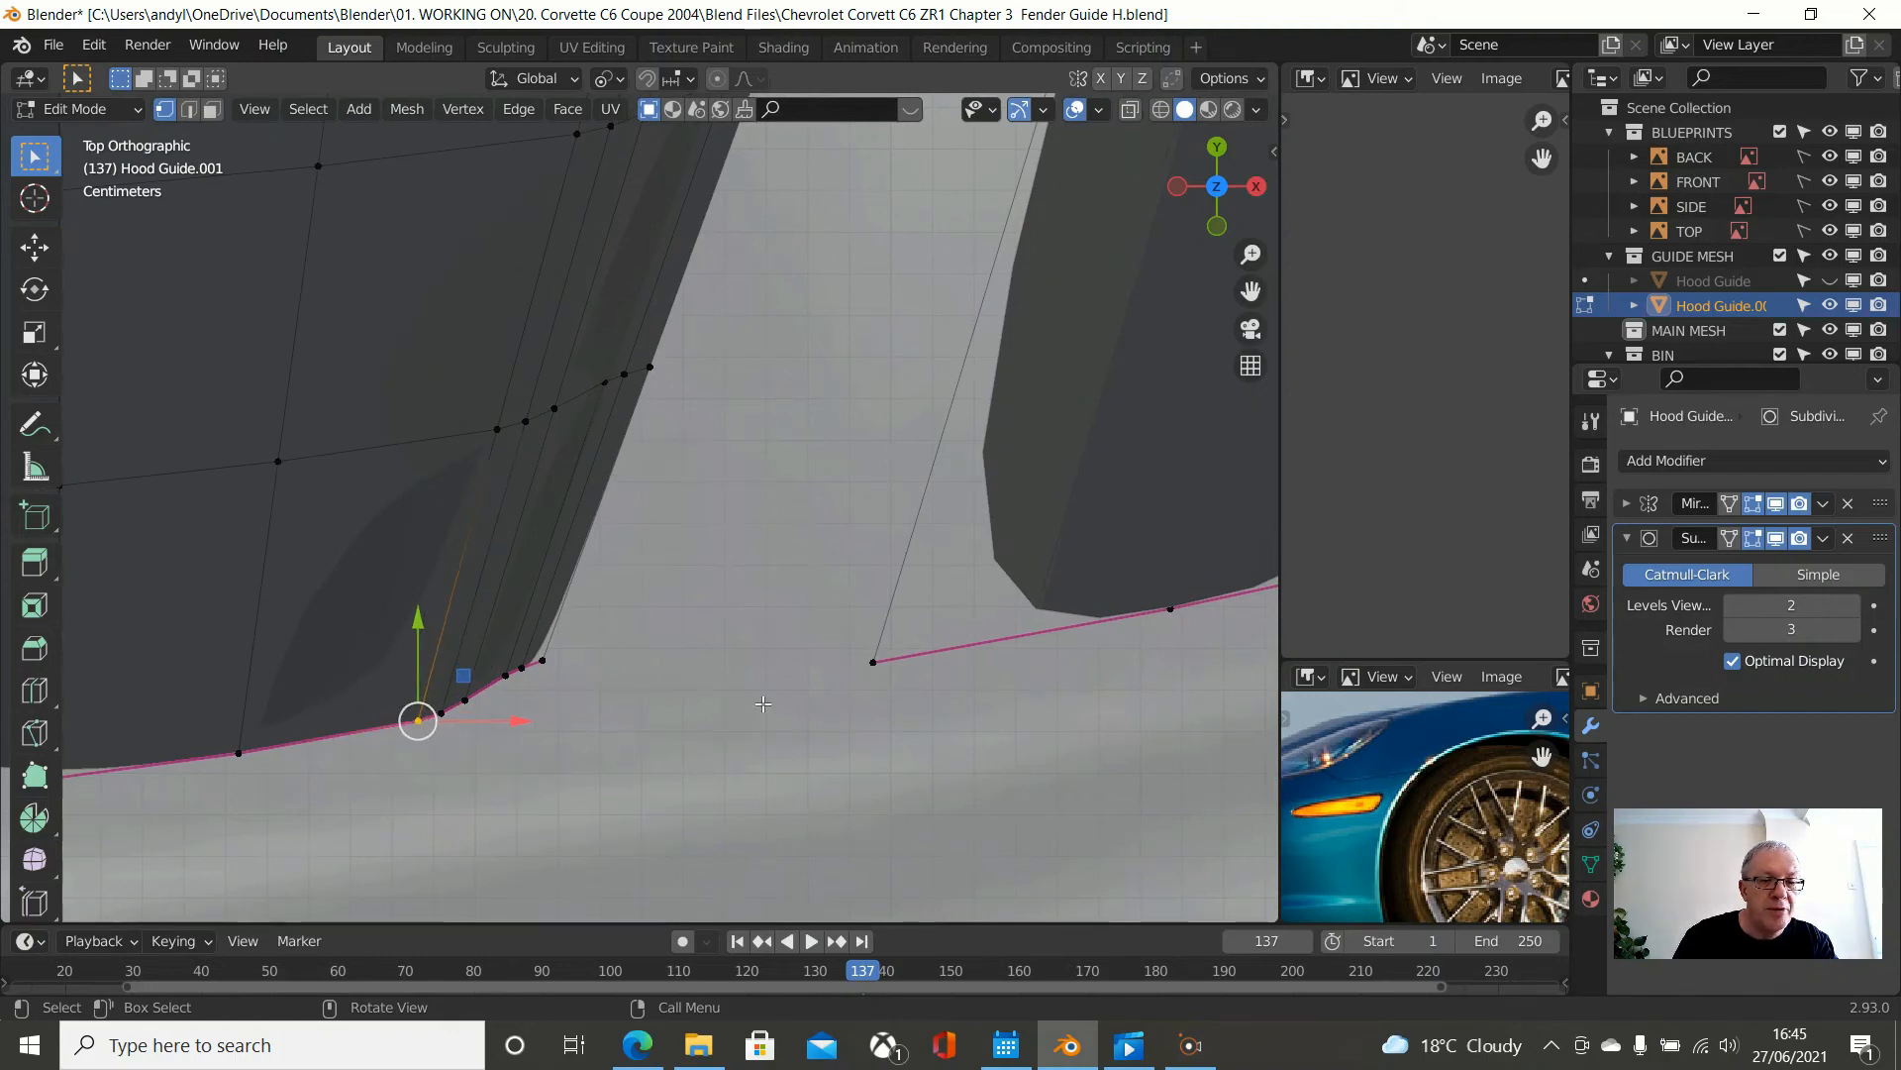
shift+click(872, 662)
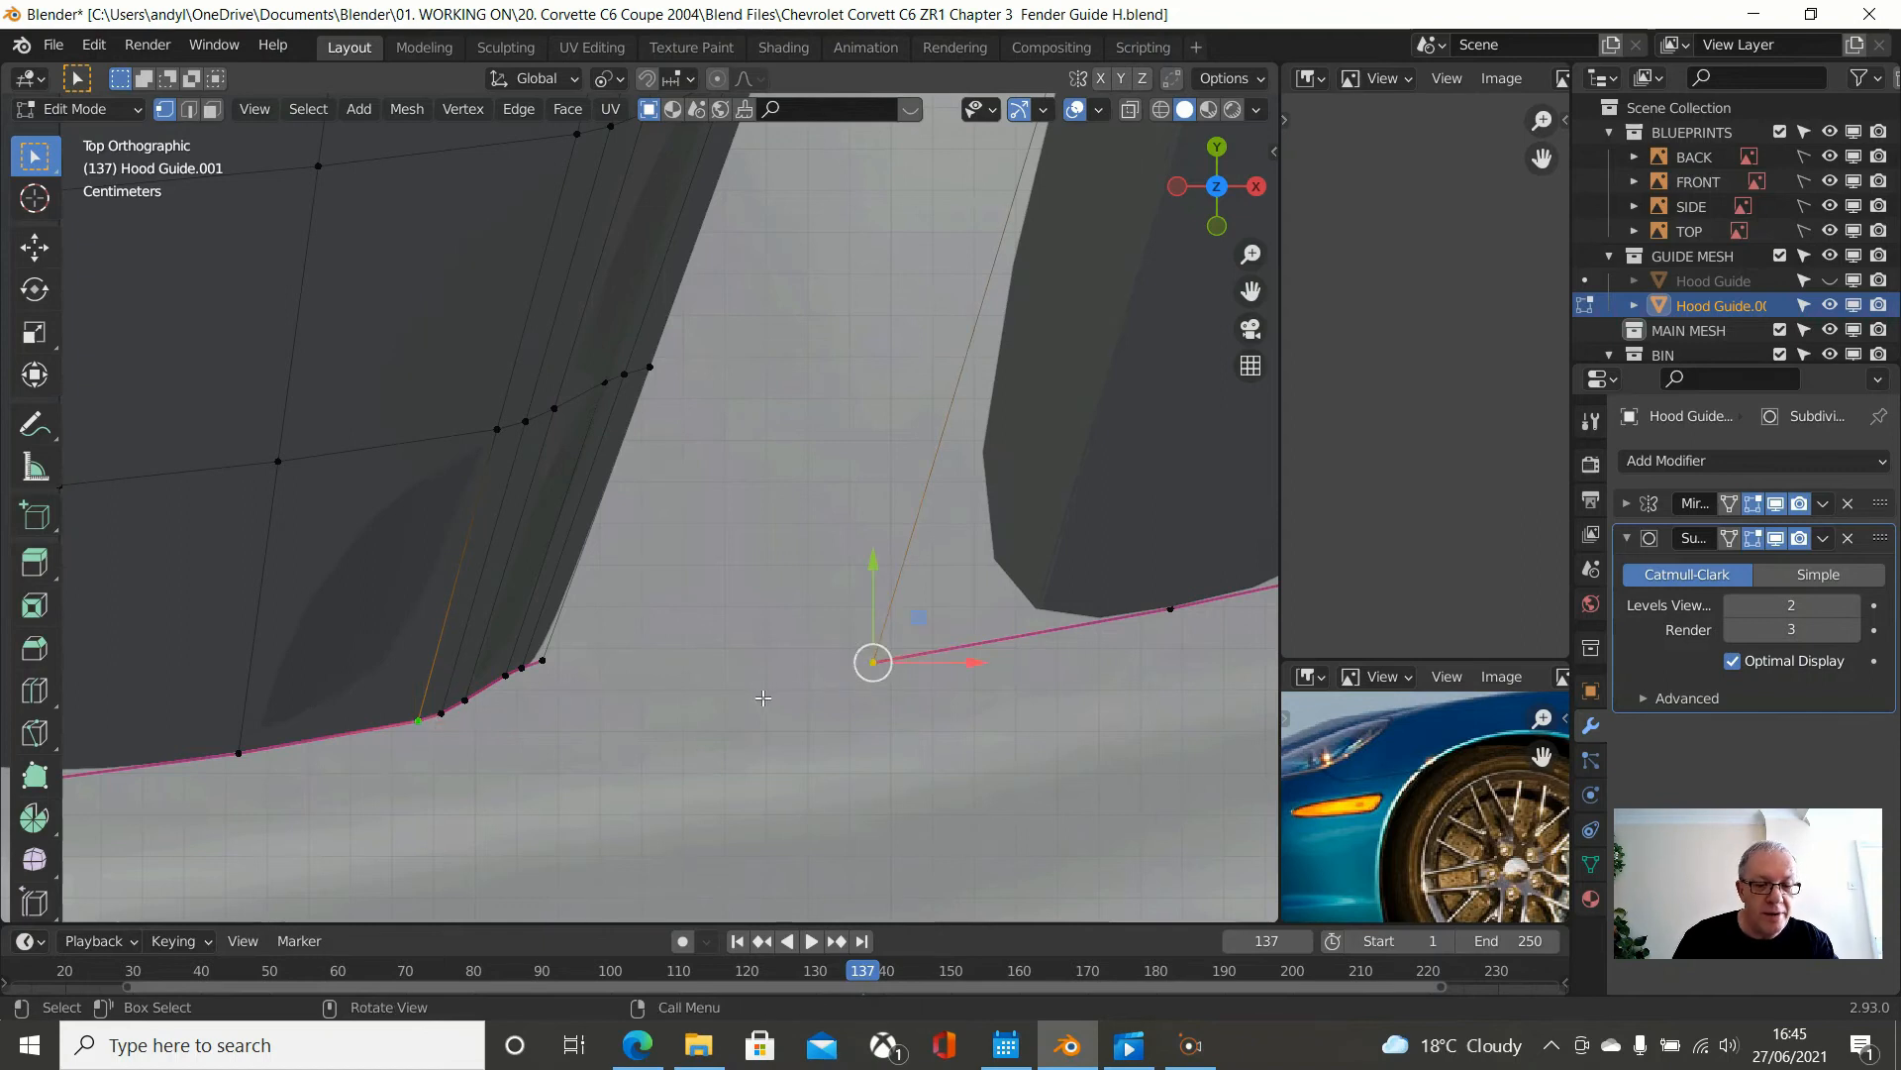
key(f)
key(alt+a)
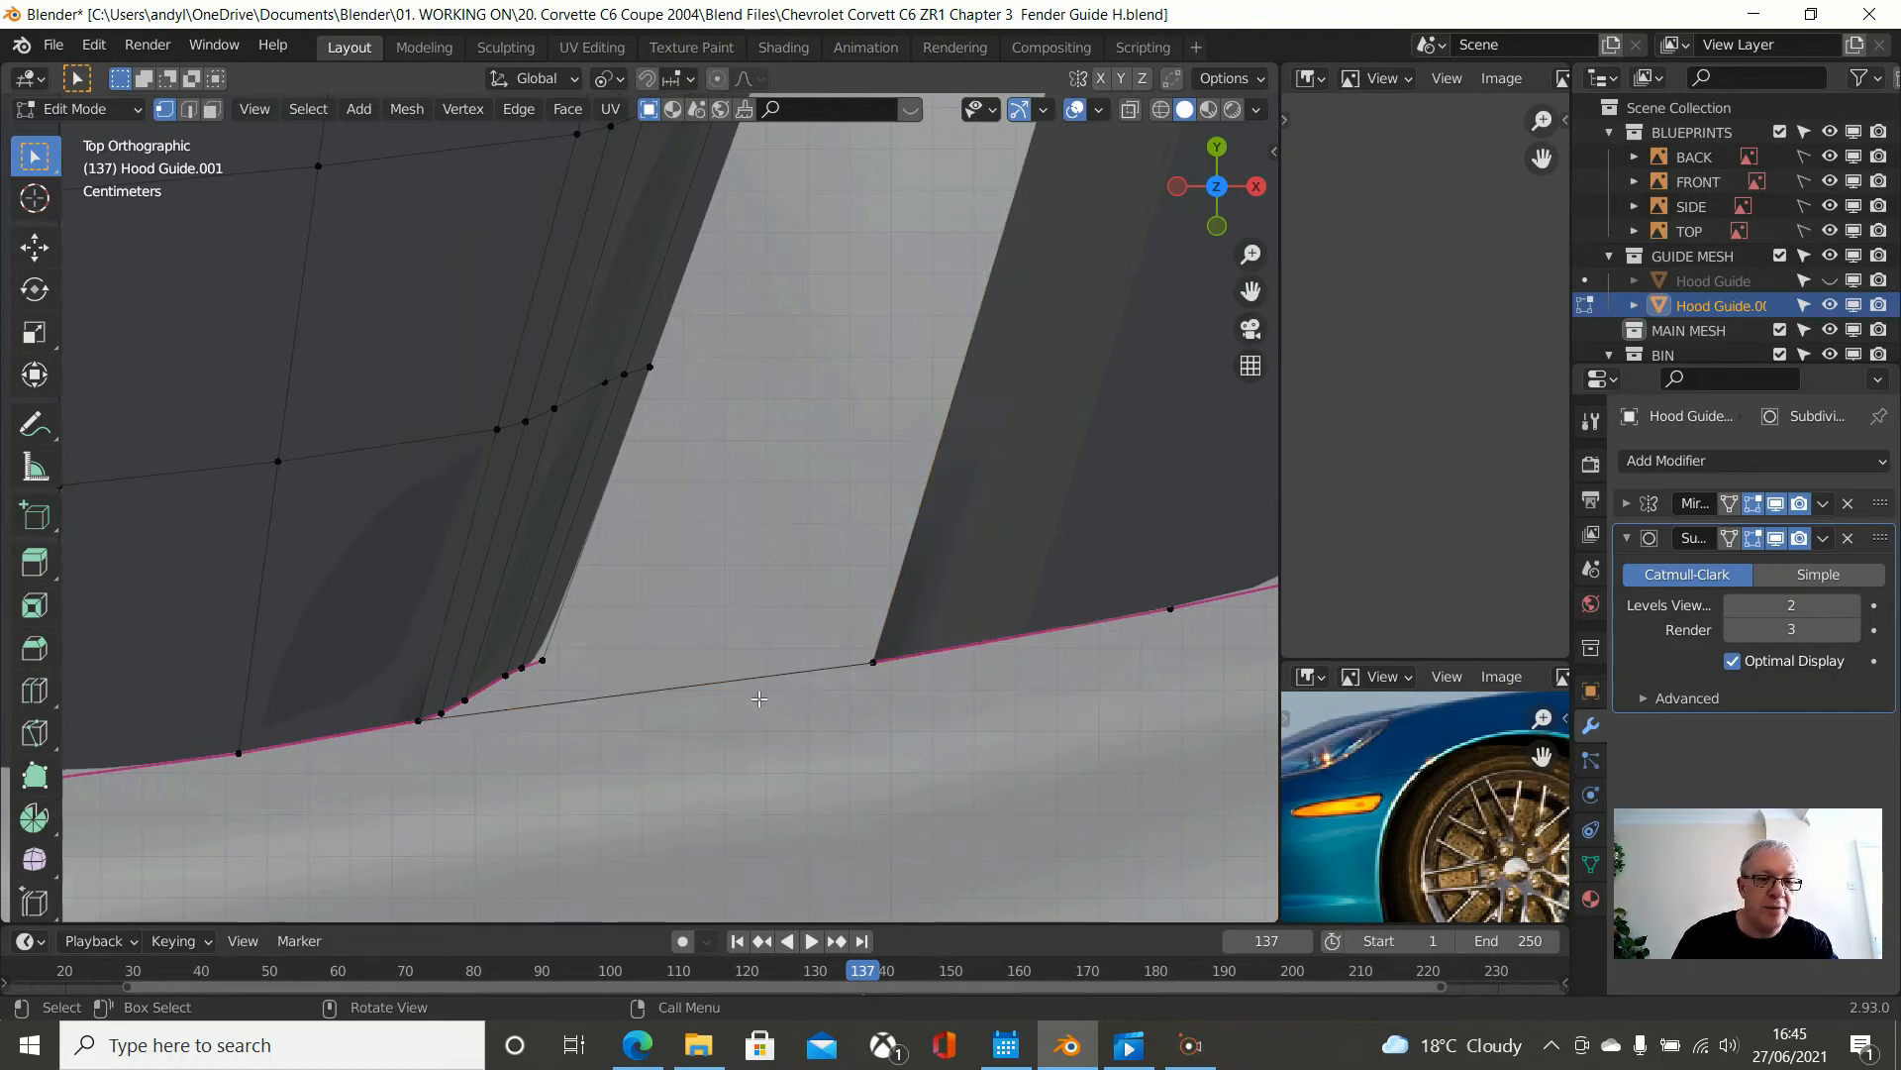
- Select the nose extension's front-edge vertex immediately outboard of the guide edge's inner end
shift+middle_drag(466, 691, 583, 555)
scroll(583, 555, up, 3)
click(468, 661)
key(shift+v)
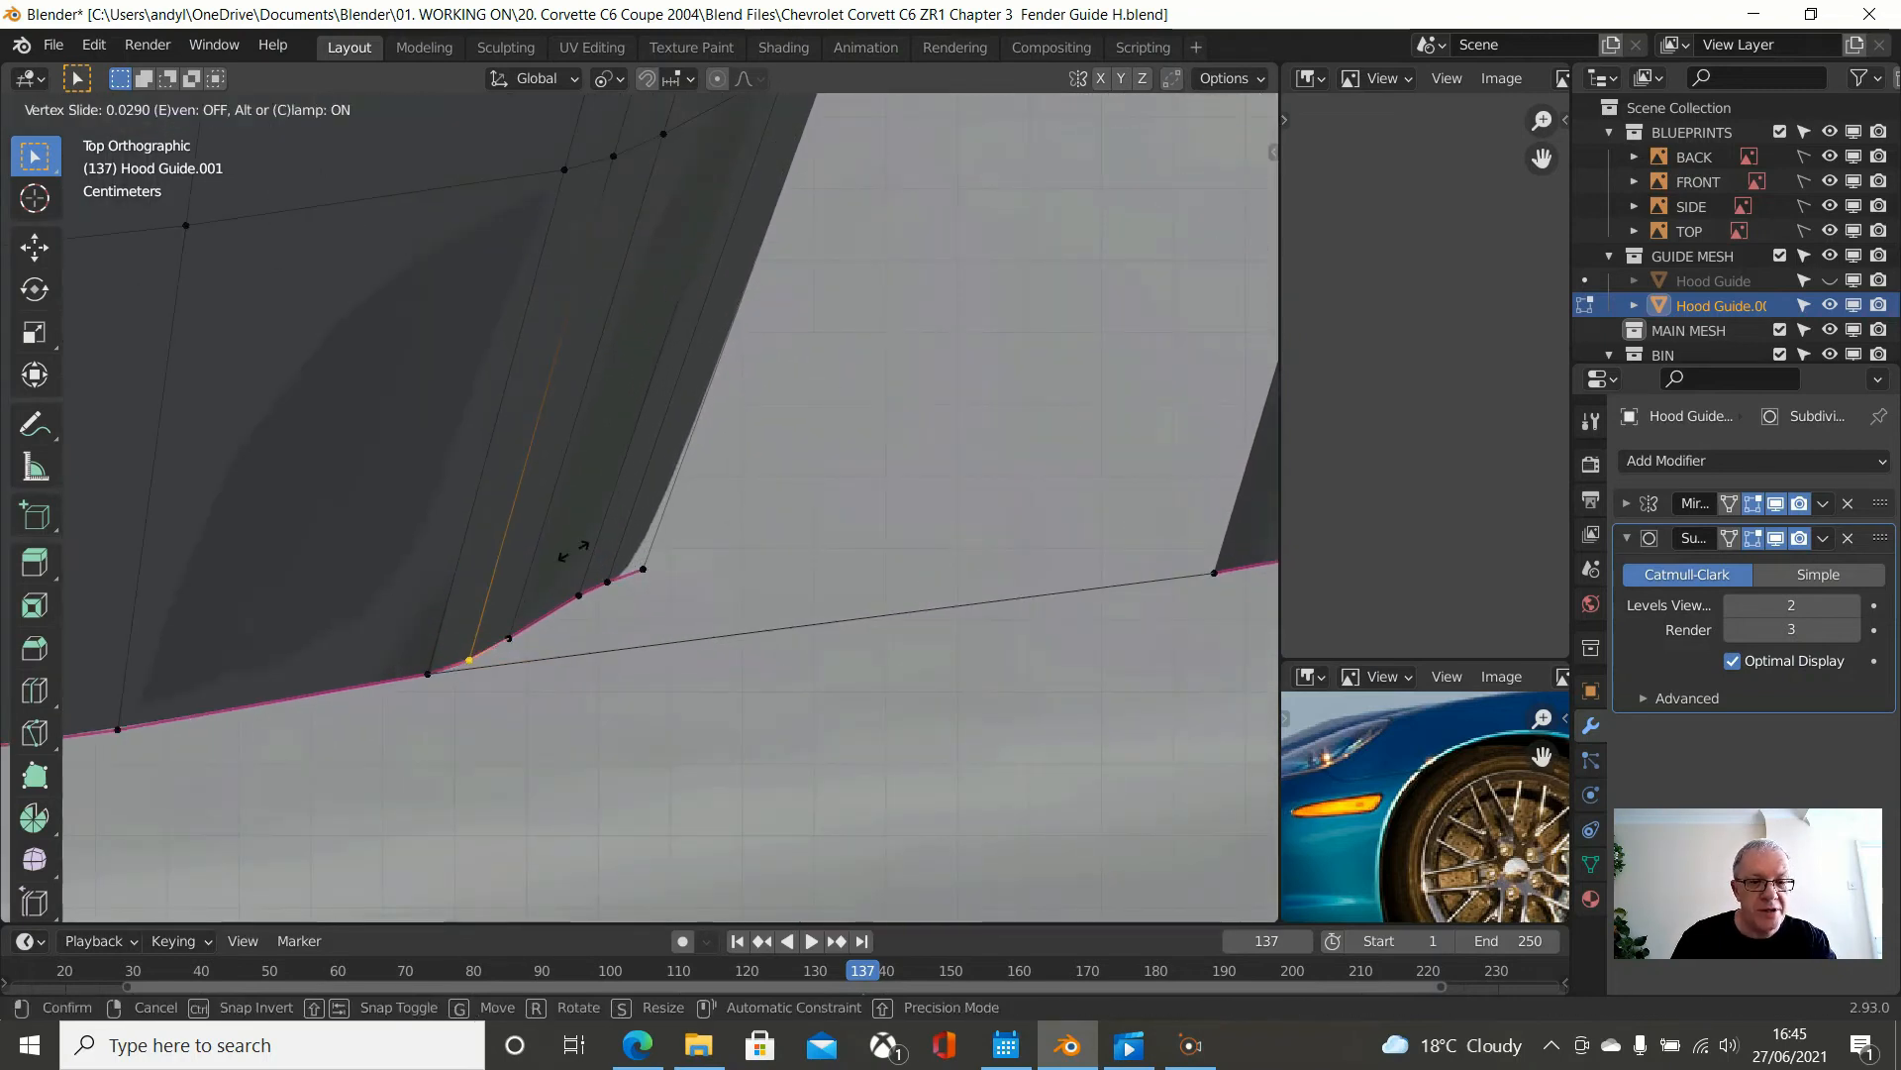
key(c)
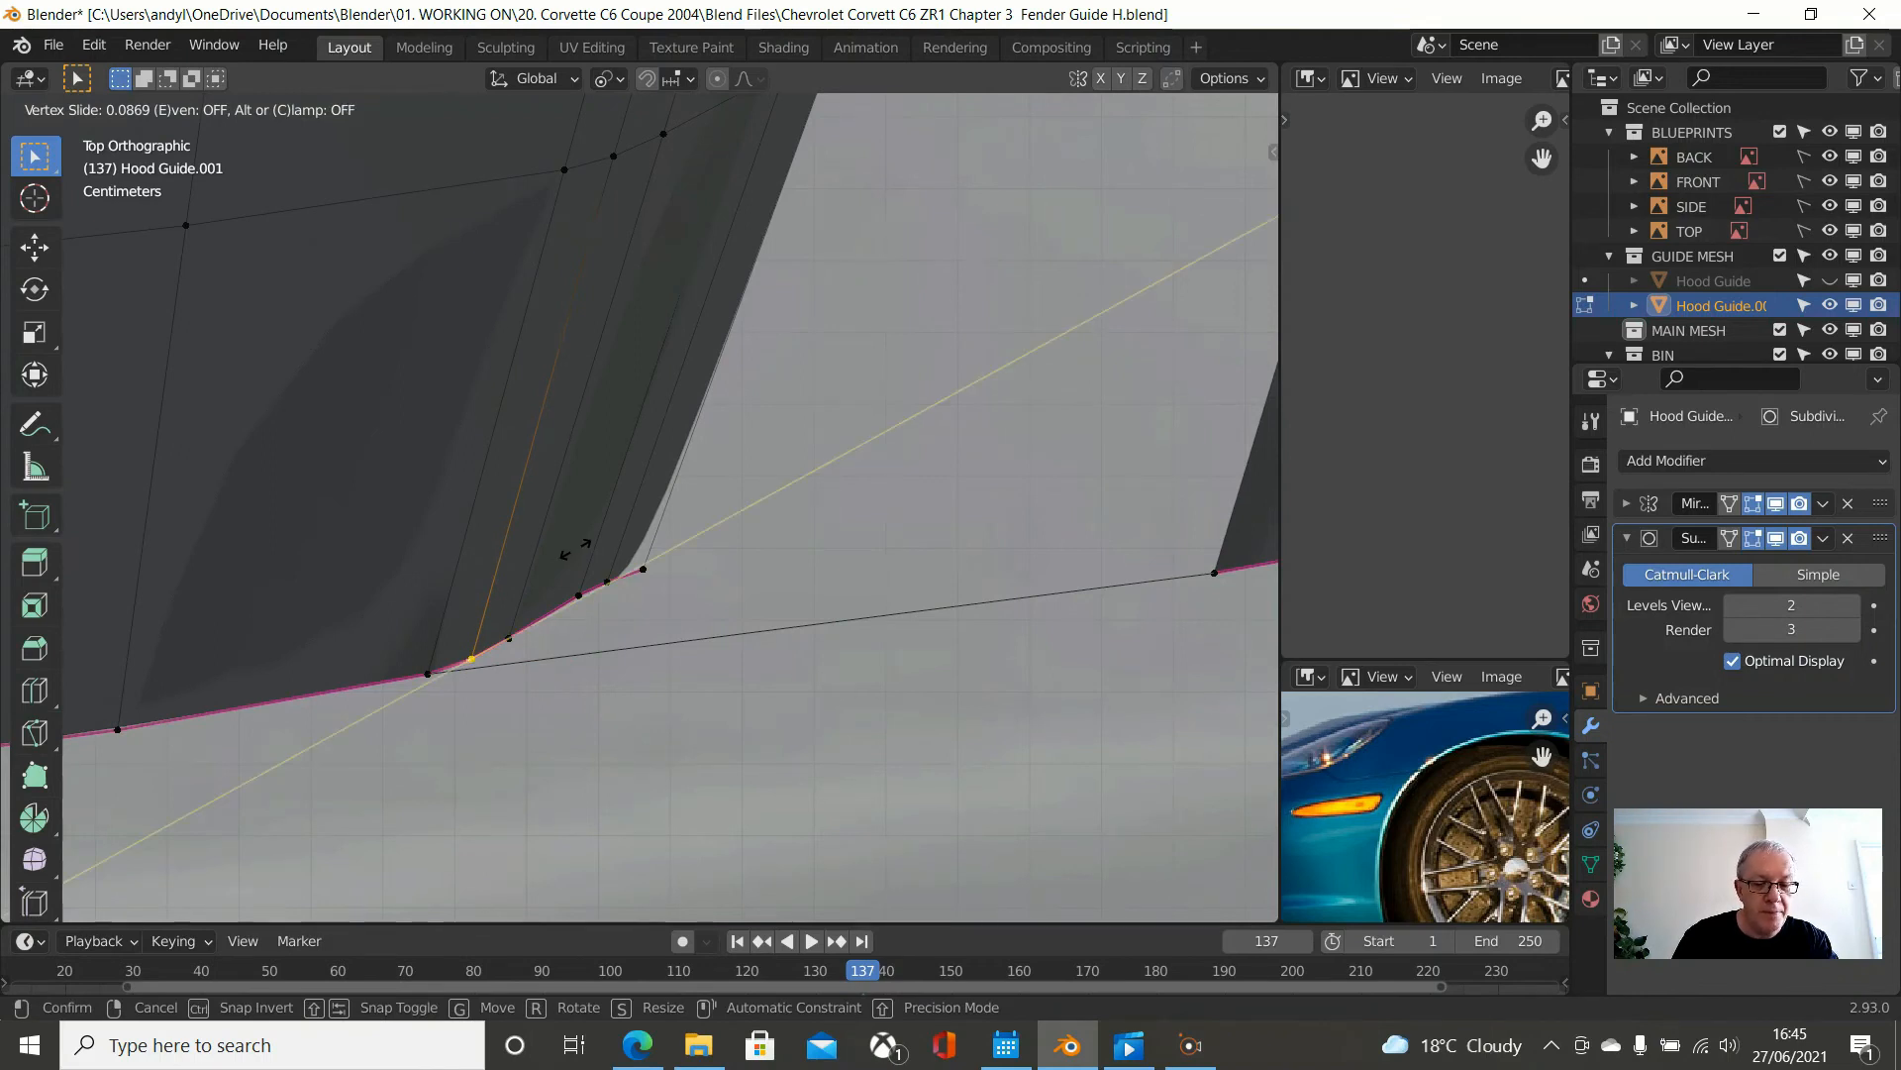
click(575, 548)
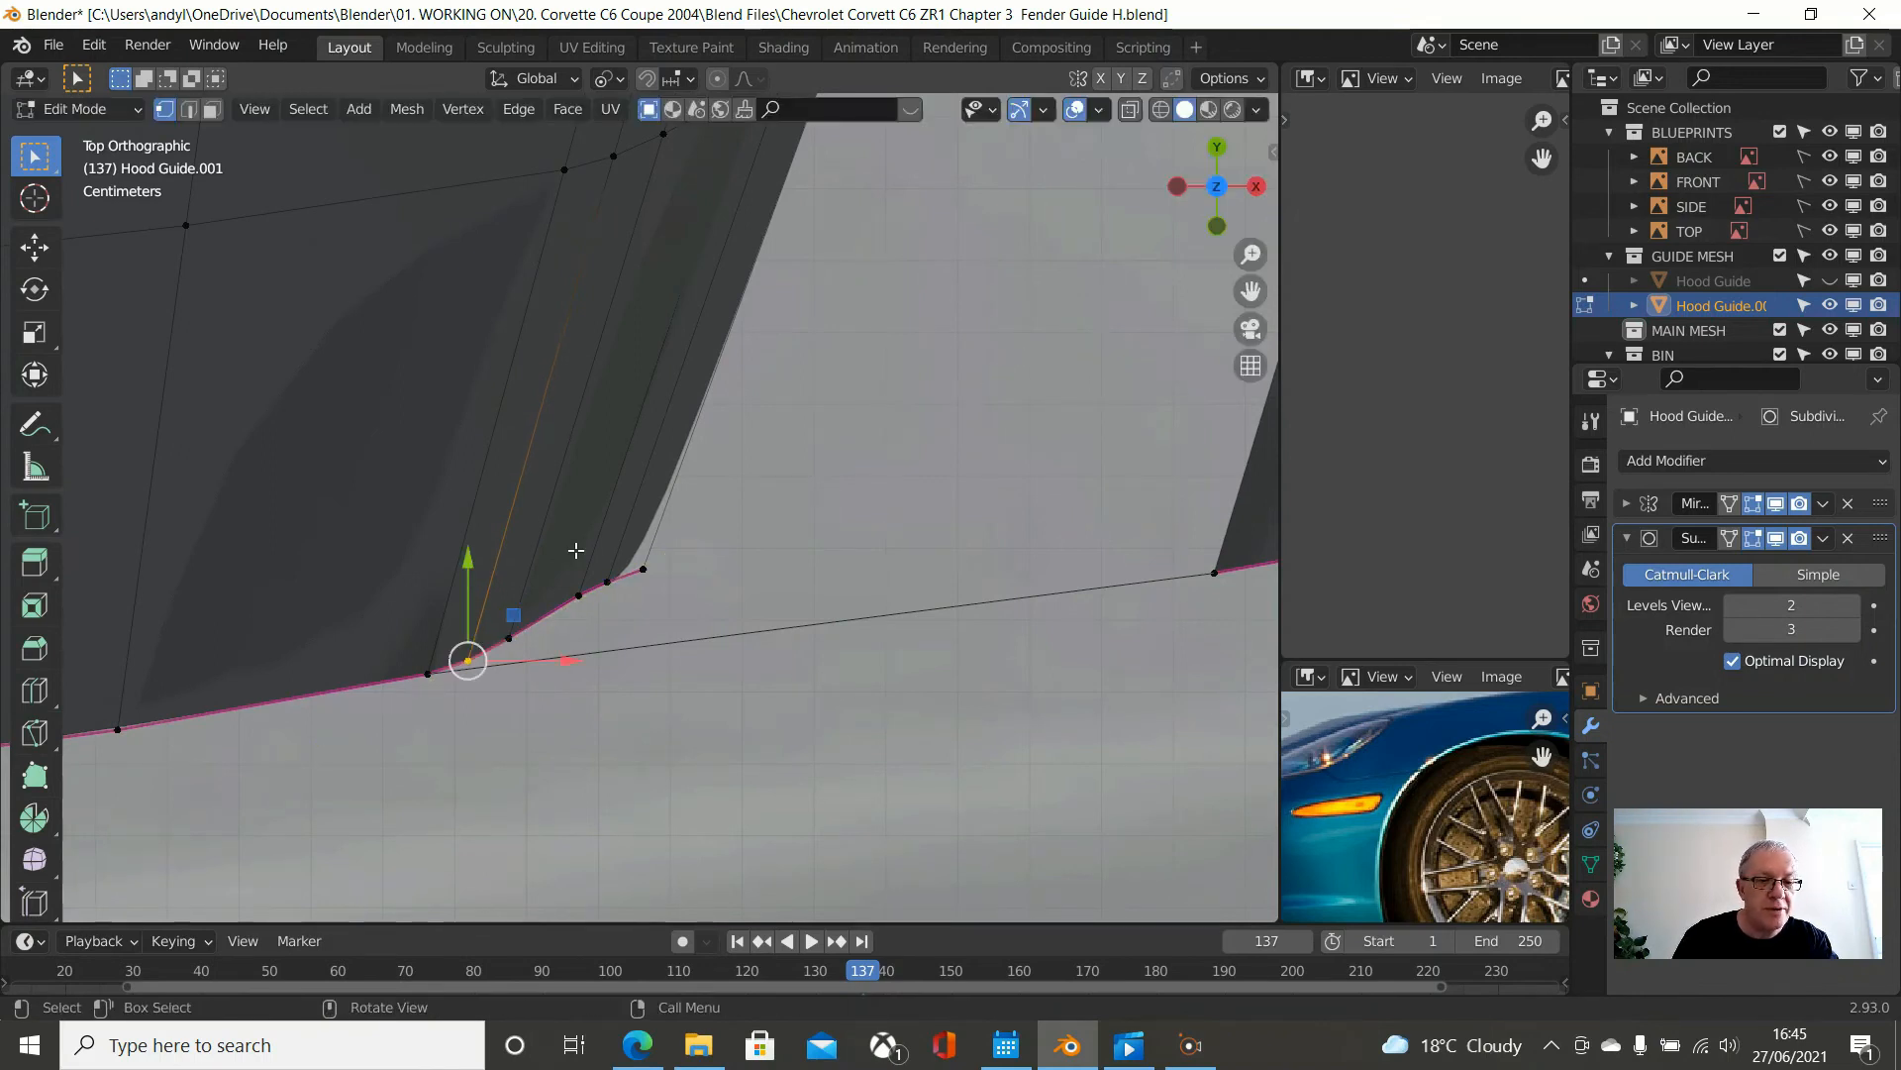
- Slide the selected vertex forward along its lengthwise edge, unclamped, by a factor of about -0.013 onto the guide edge
key(g)
key(g)
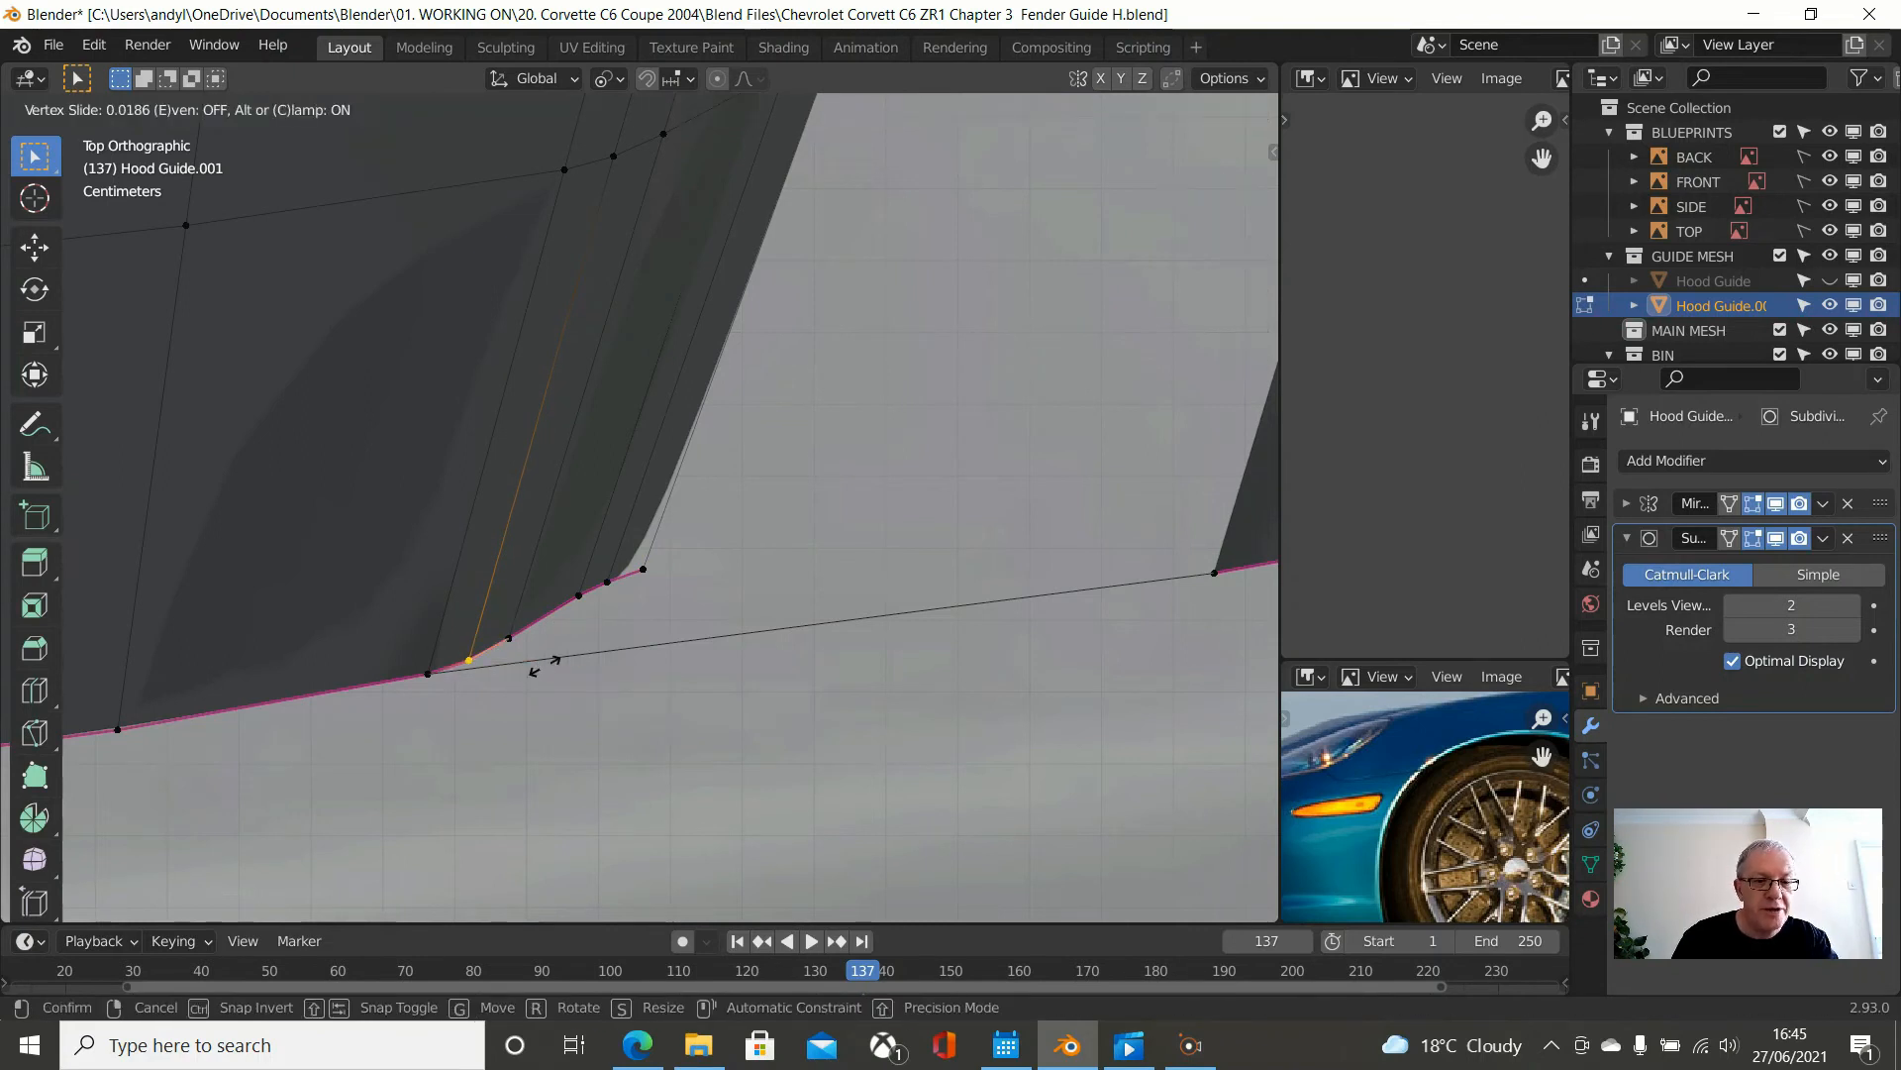
key(c)
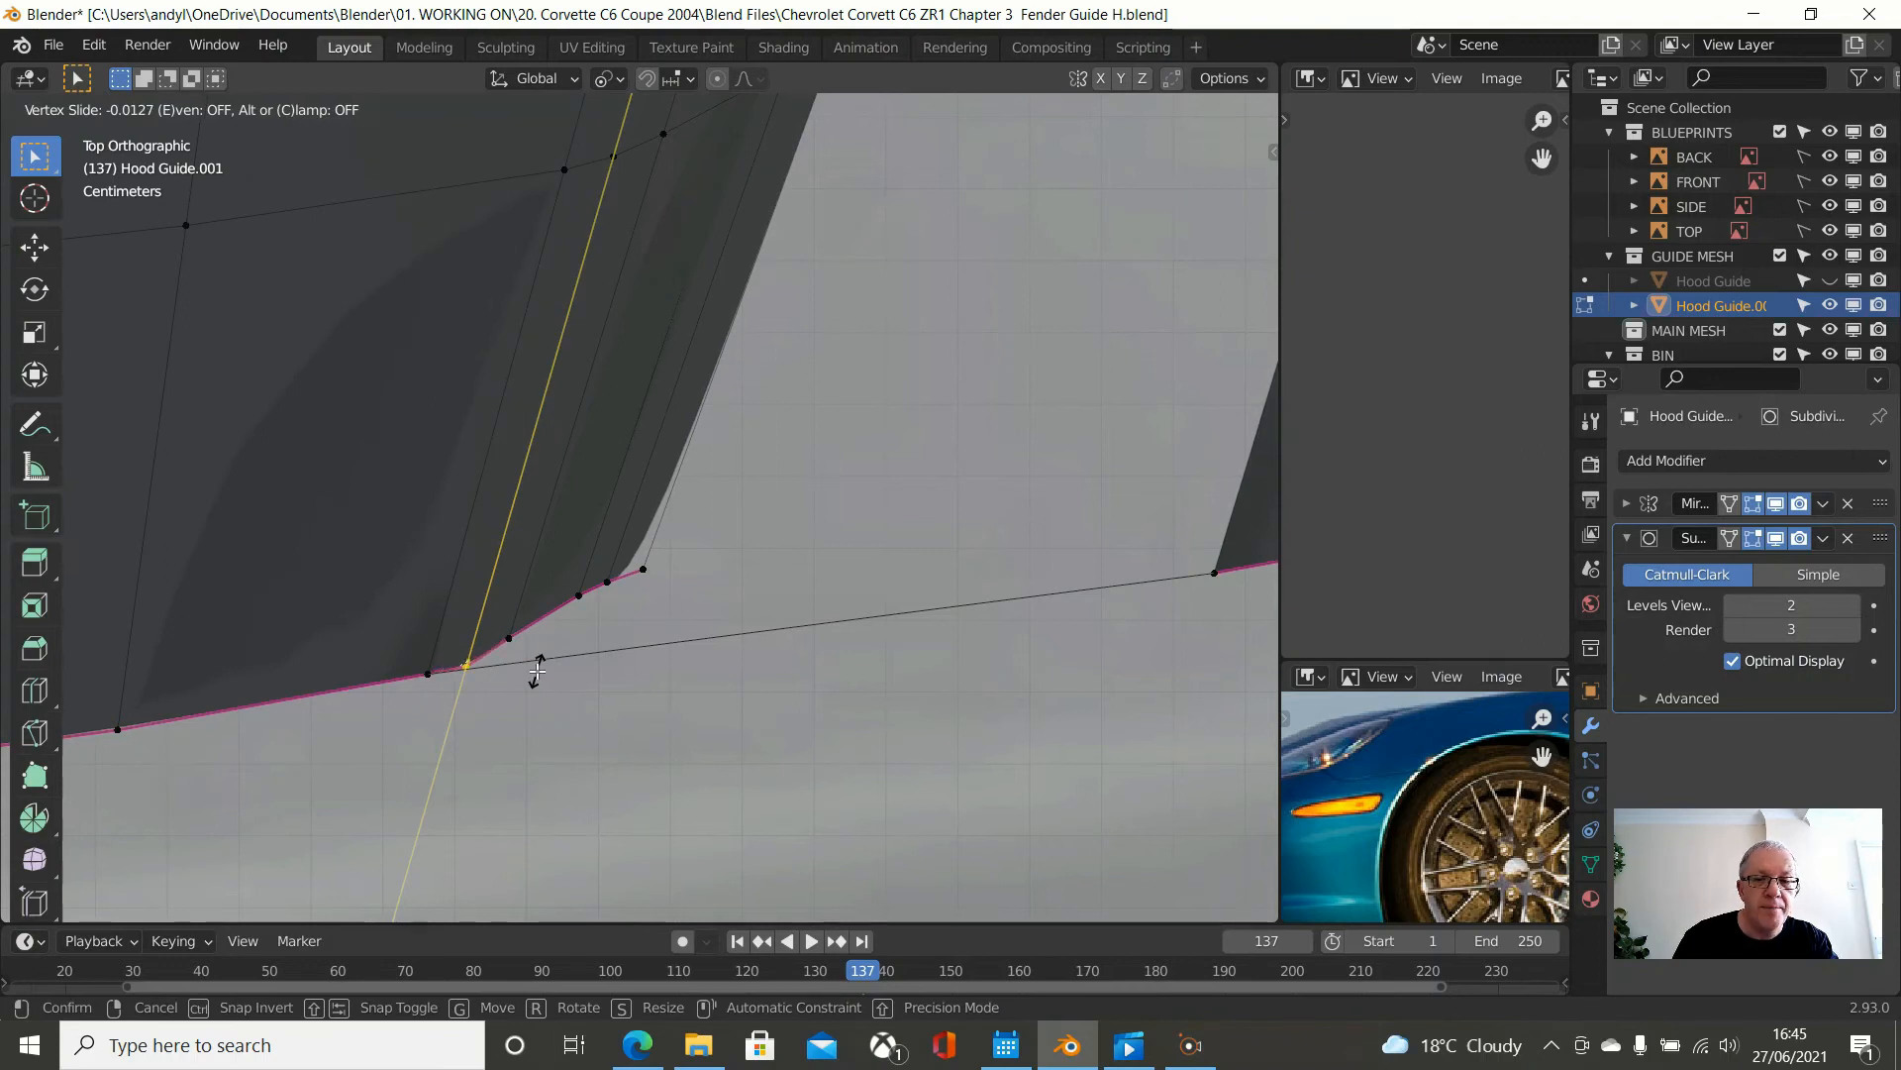
click(537, 670)
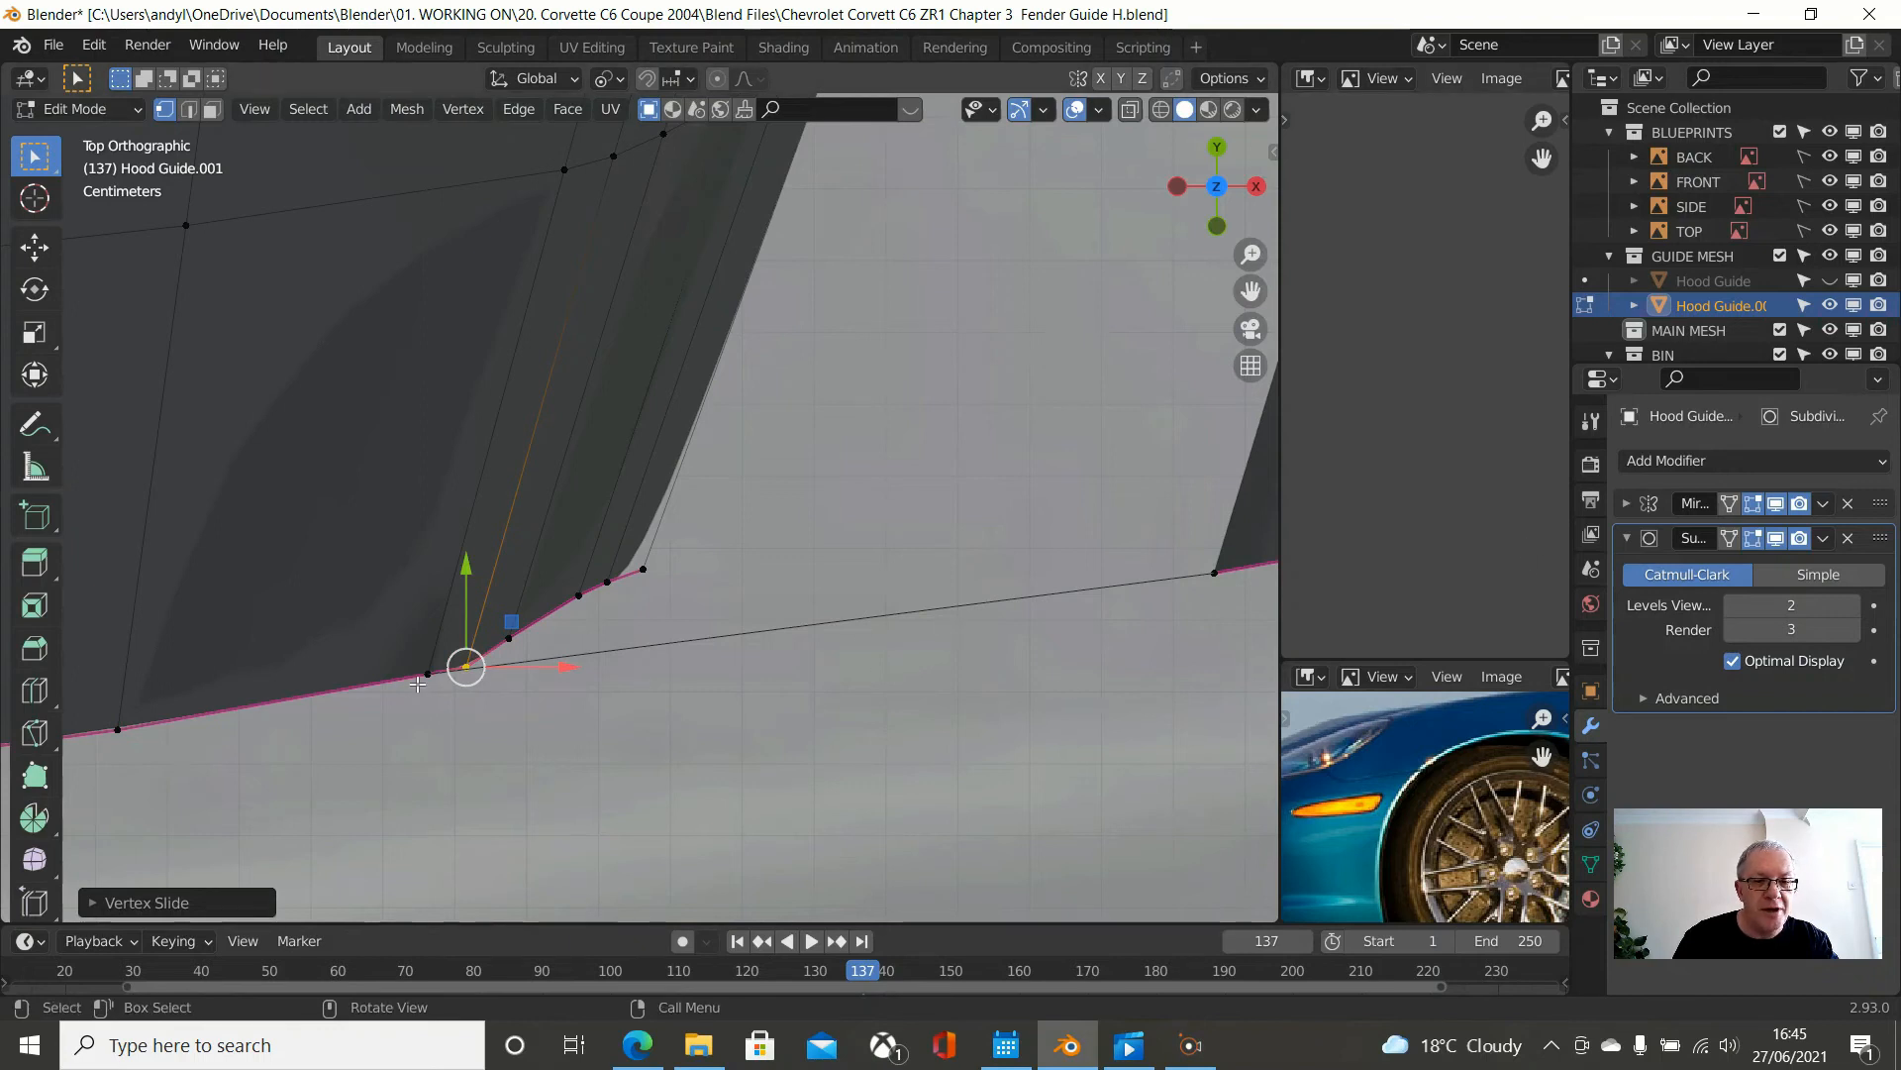
- Slide the nose extension's next front-edge vertex outboard forward along its lengthwise edge, unclamped, by about -0.05 onto the guide edge
click(511, 640)
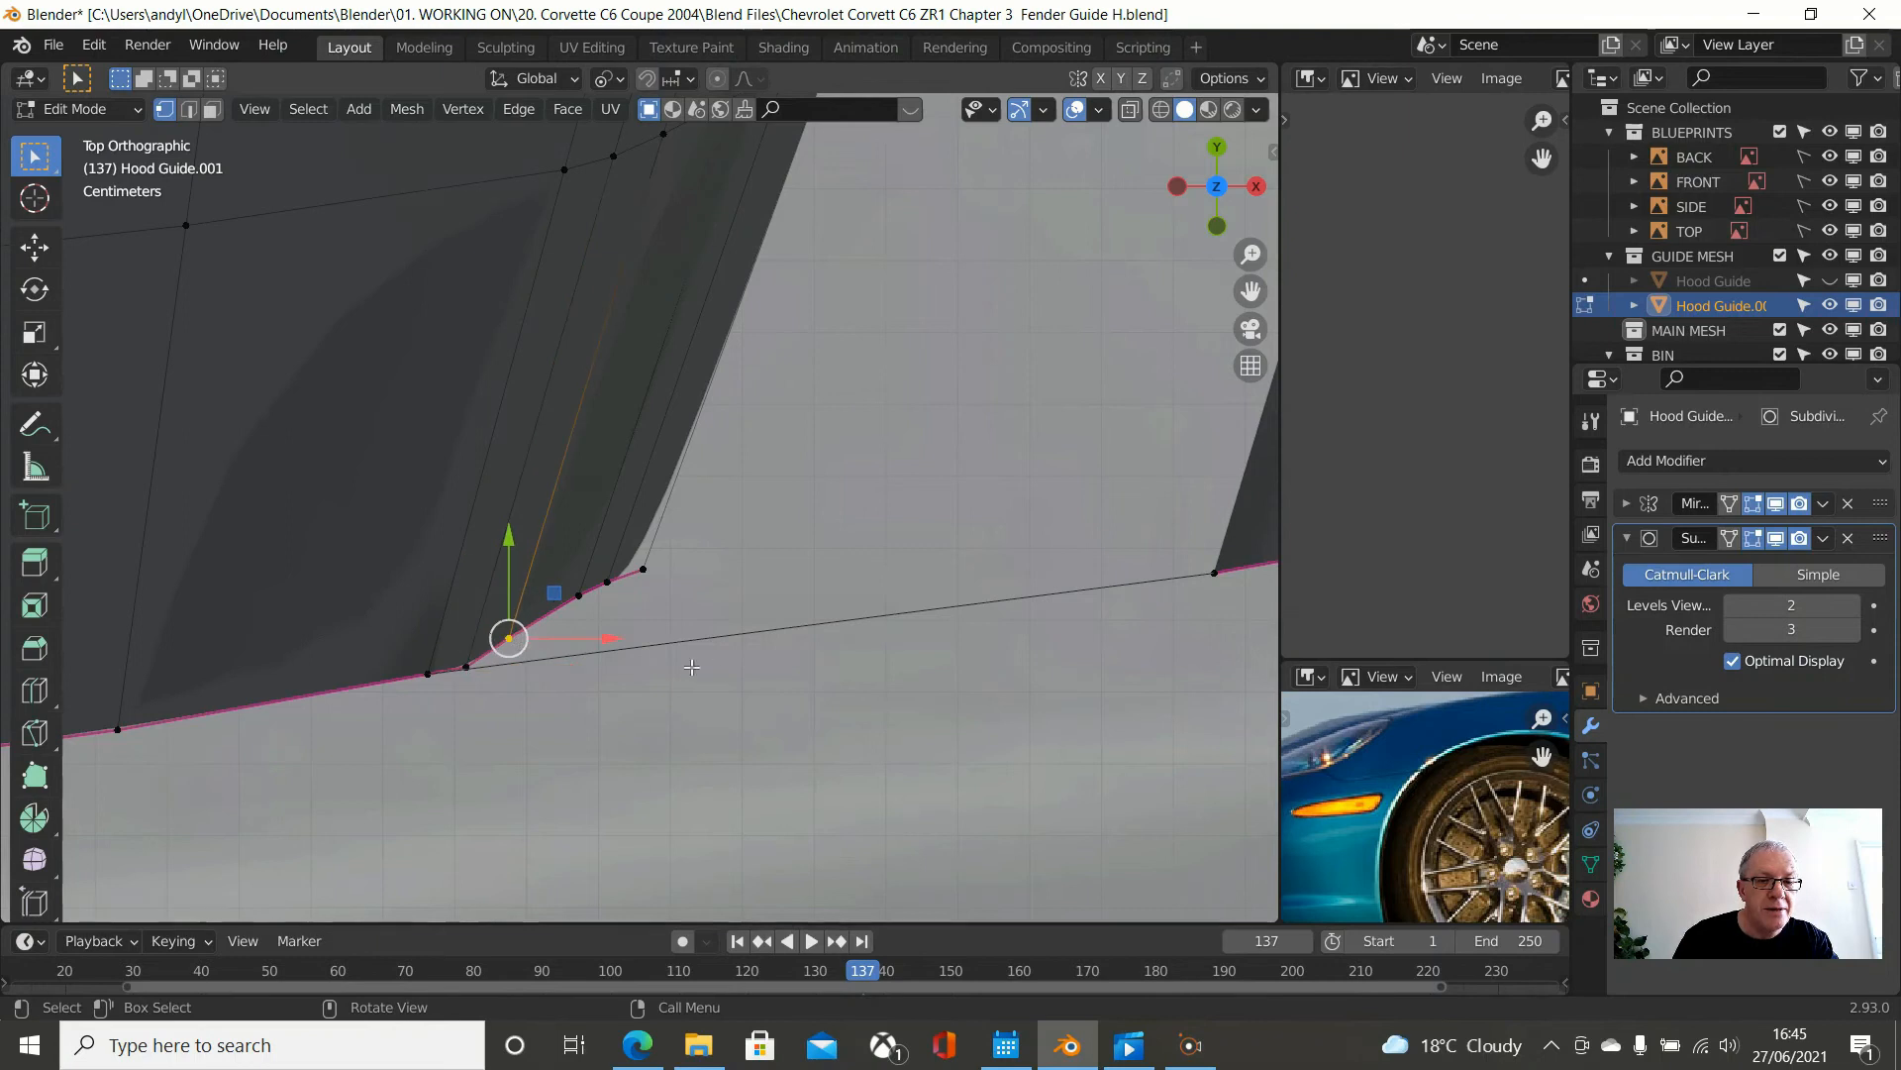
key(g)
key(g)
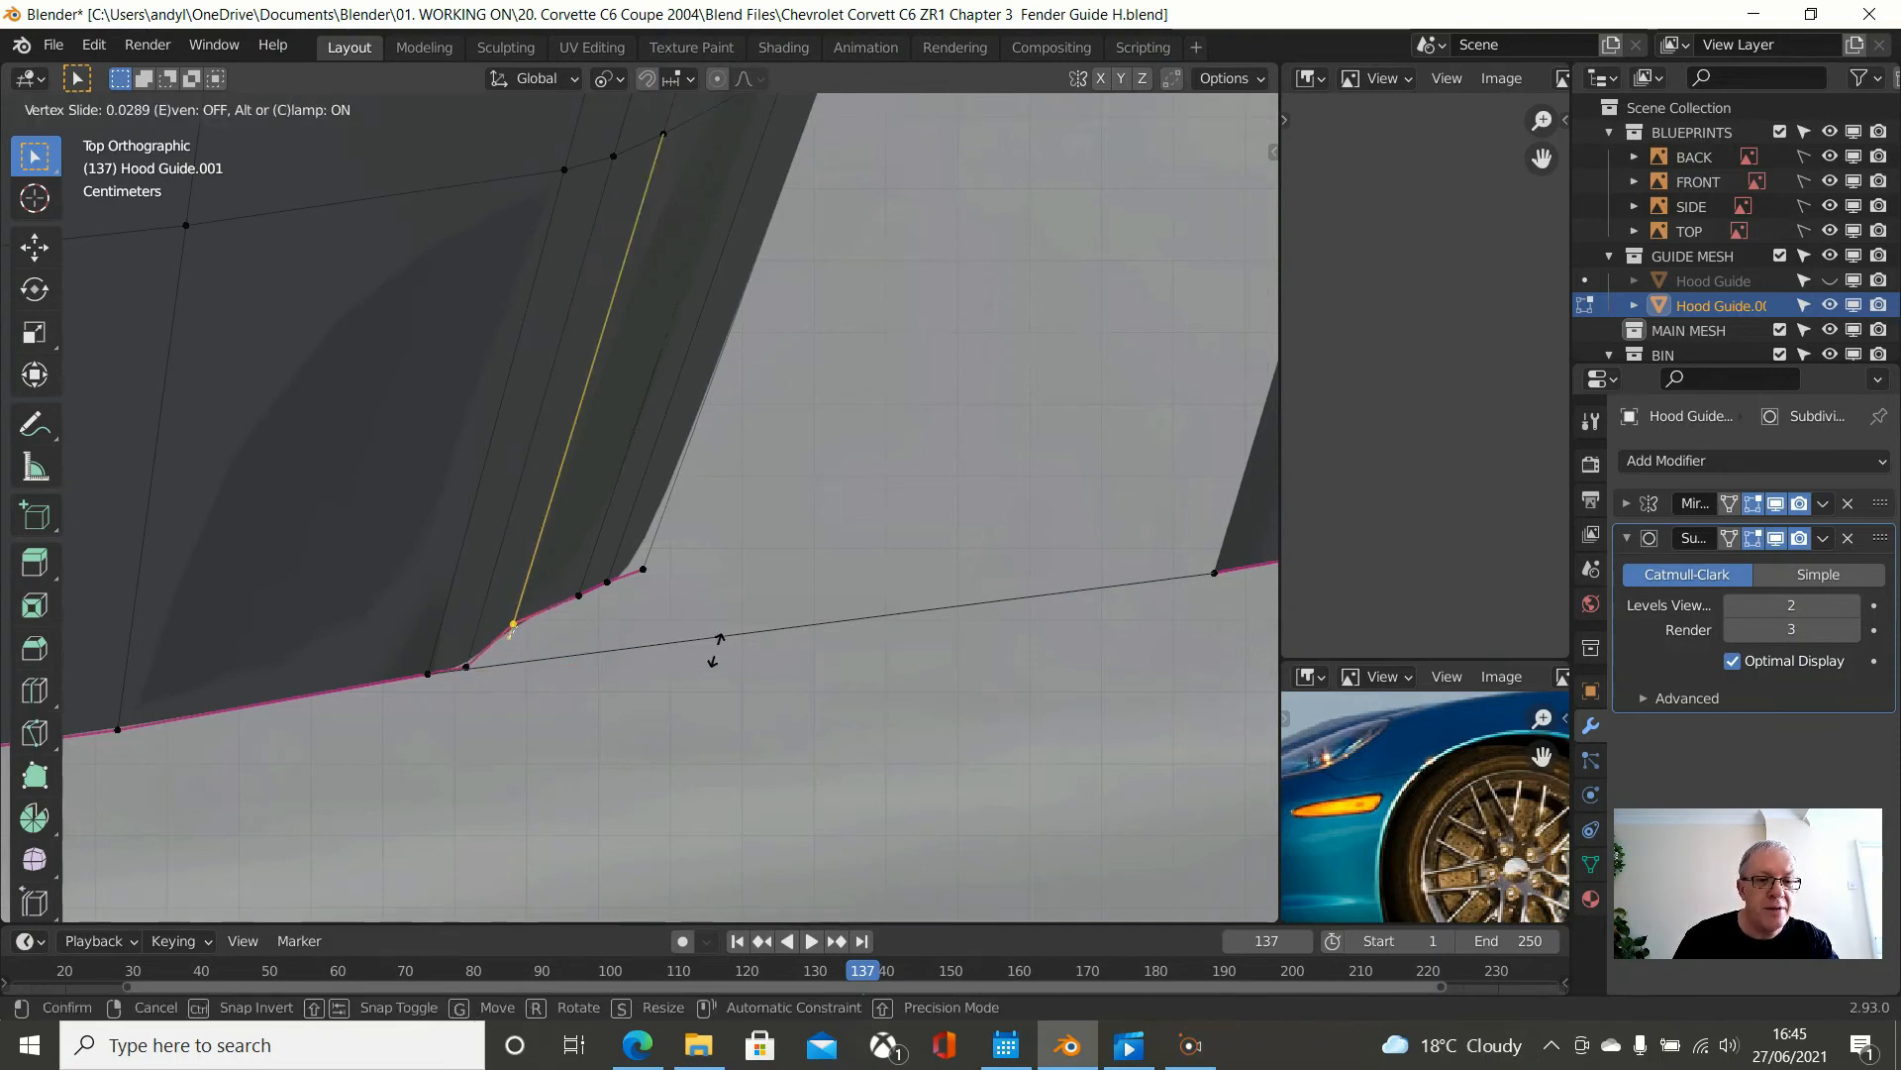
key(c)
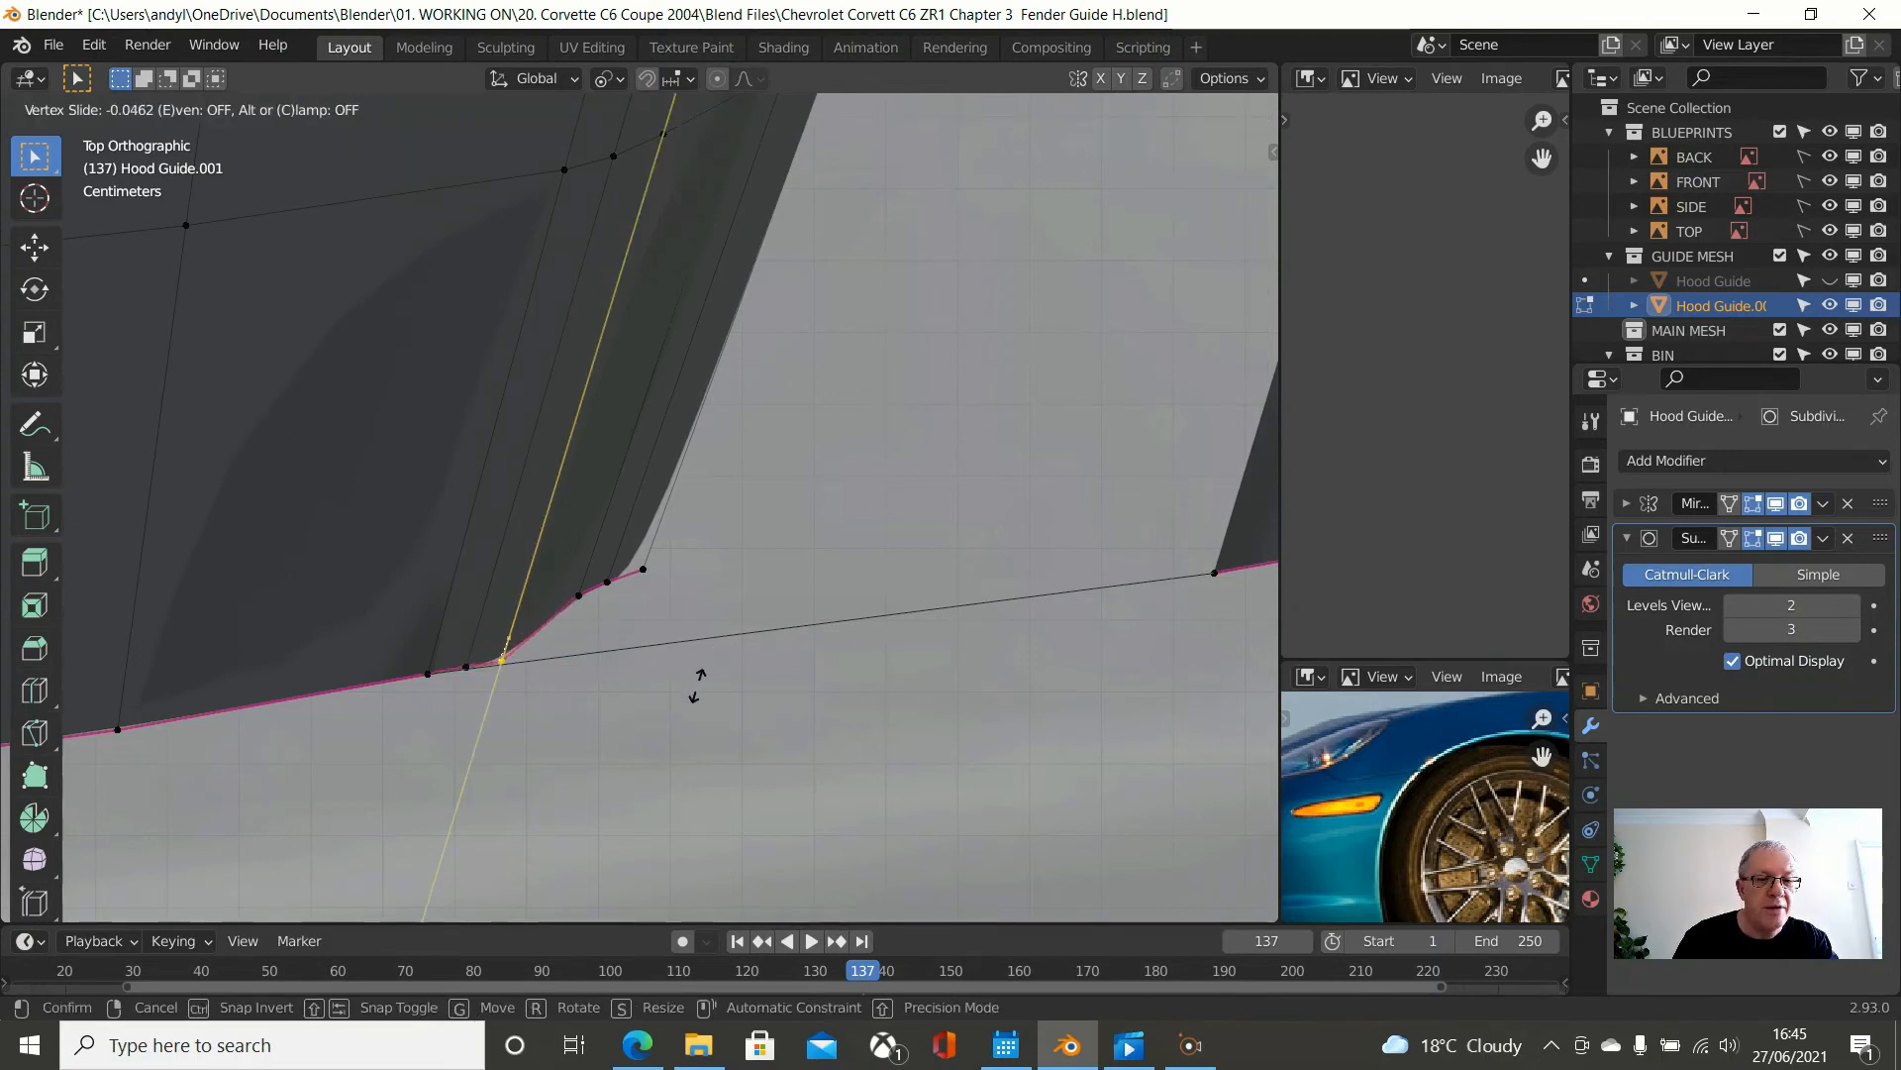
click(698, 688)
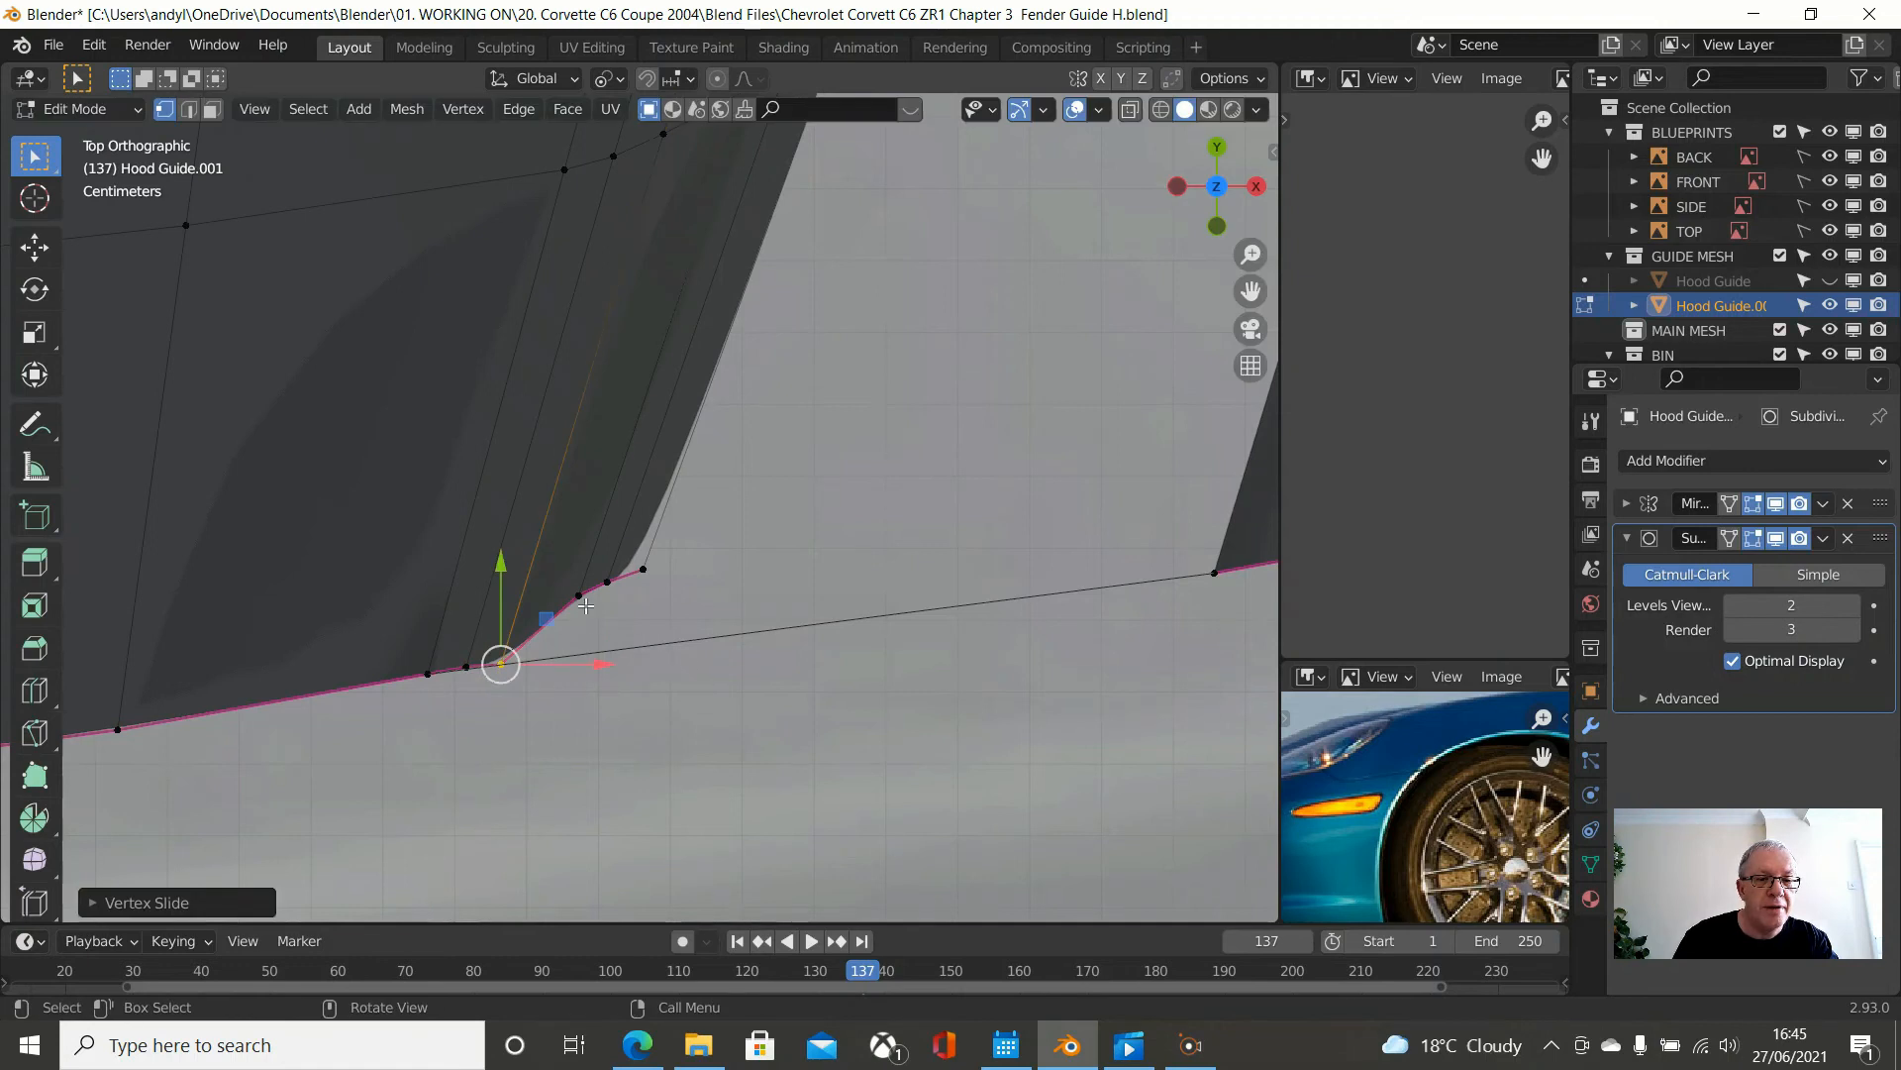
- Slide the following front-edge vertex at the crease forward along its edge, unclamped, by about -0.1 onto the guide edge
key(ctrl+z)
key(g)
key(g)
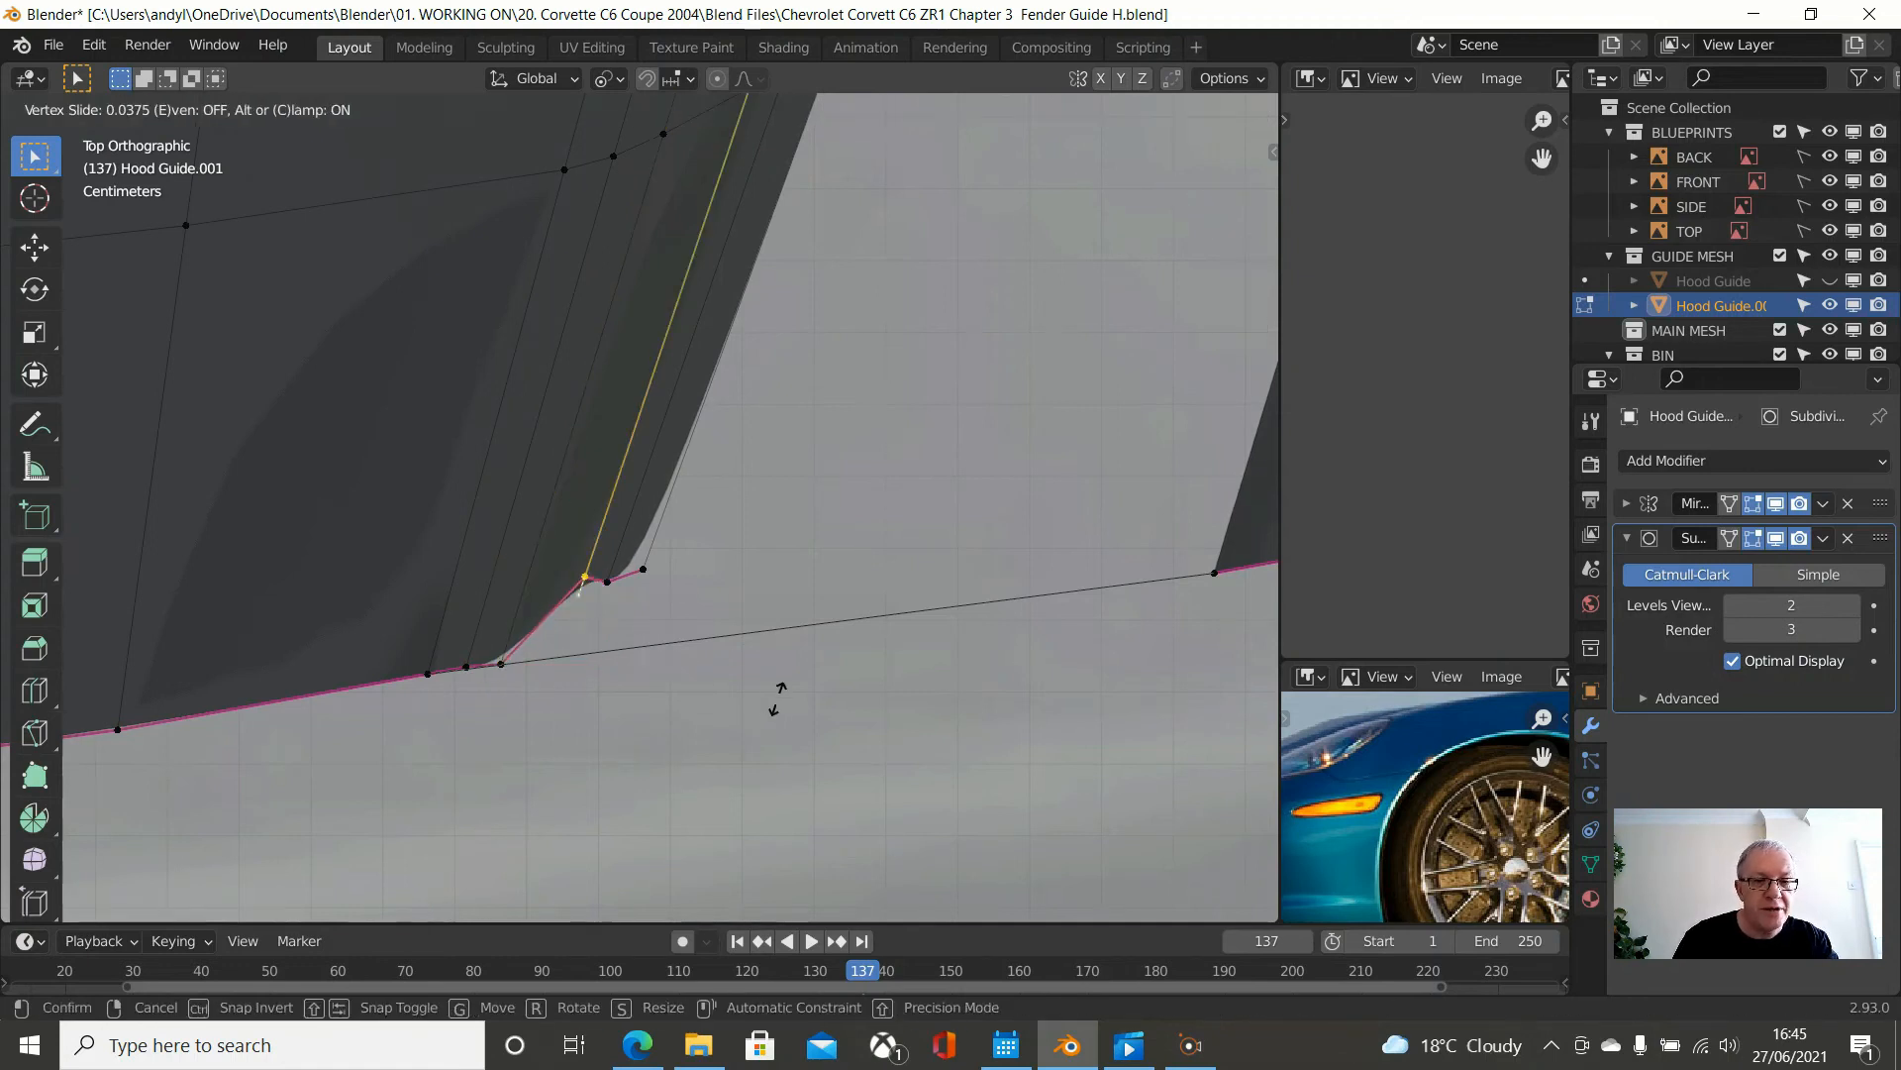
key(c)
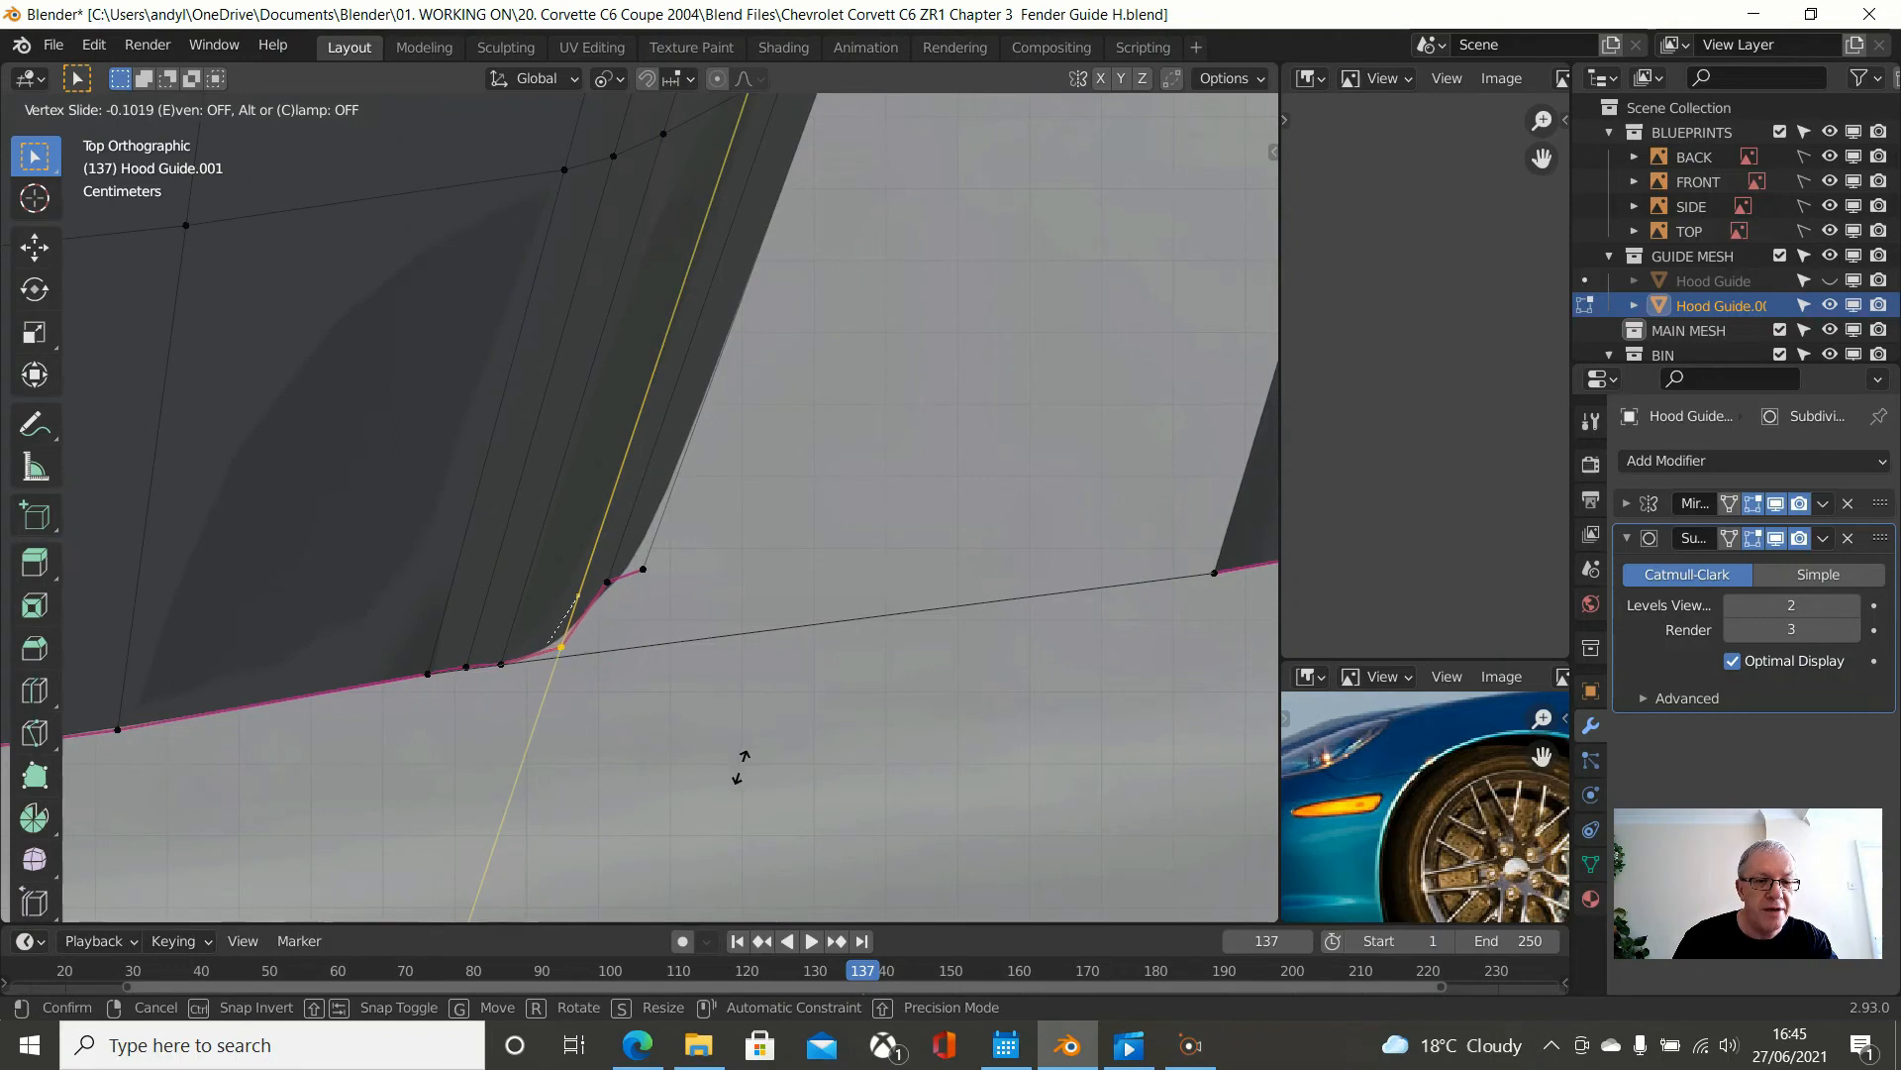
click(735, 773)
- Slide the nose extension's second-to-outermost front vertex forward along its edge, unclamped, by about -0.12 onto the guide edge
click(609, 583)
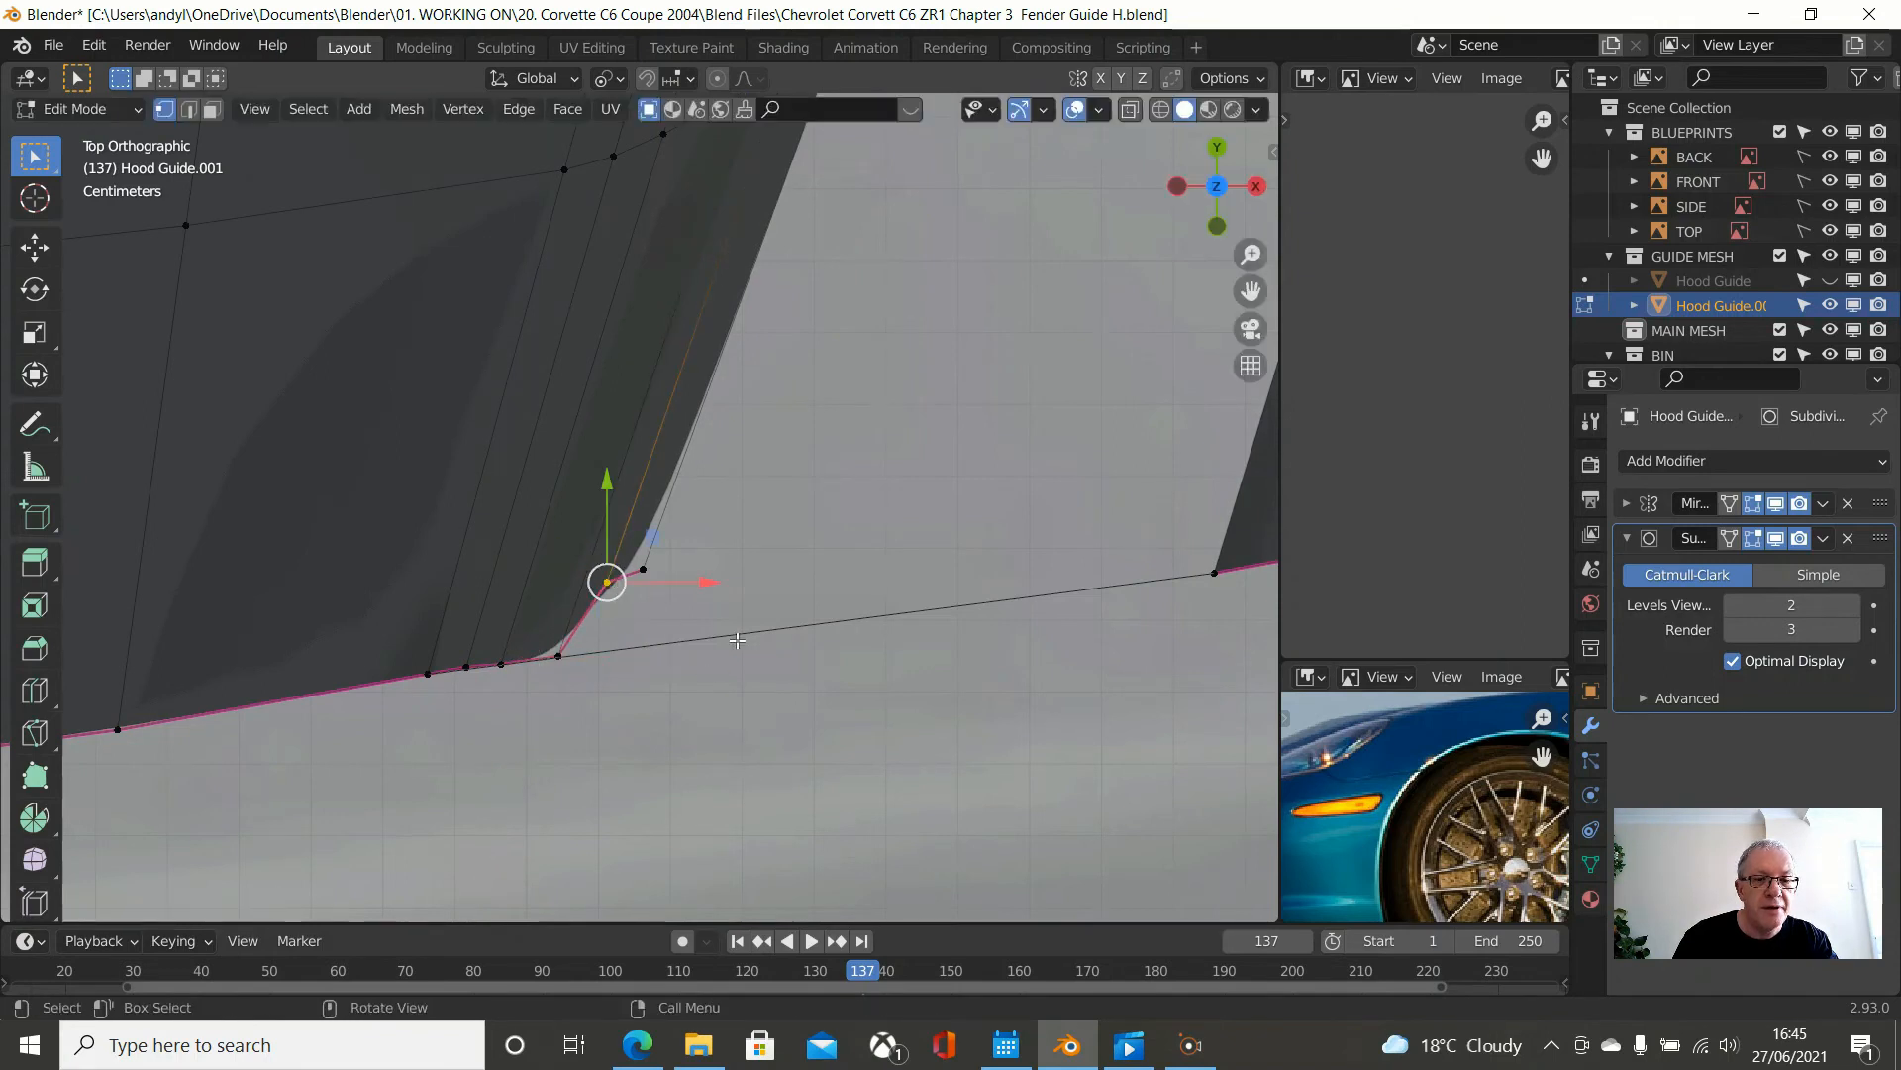
key(g)
key(g)
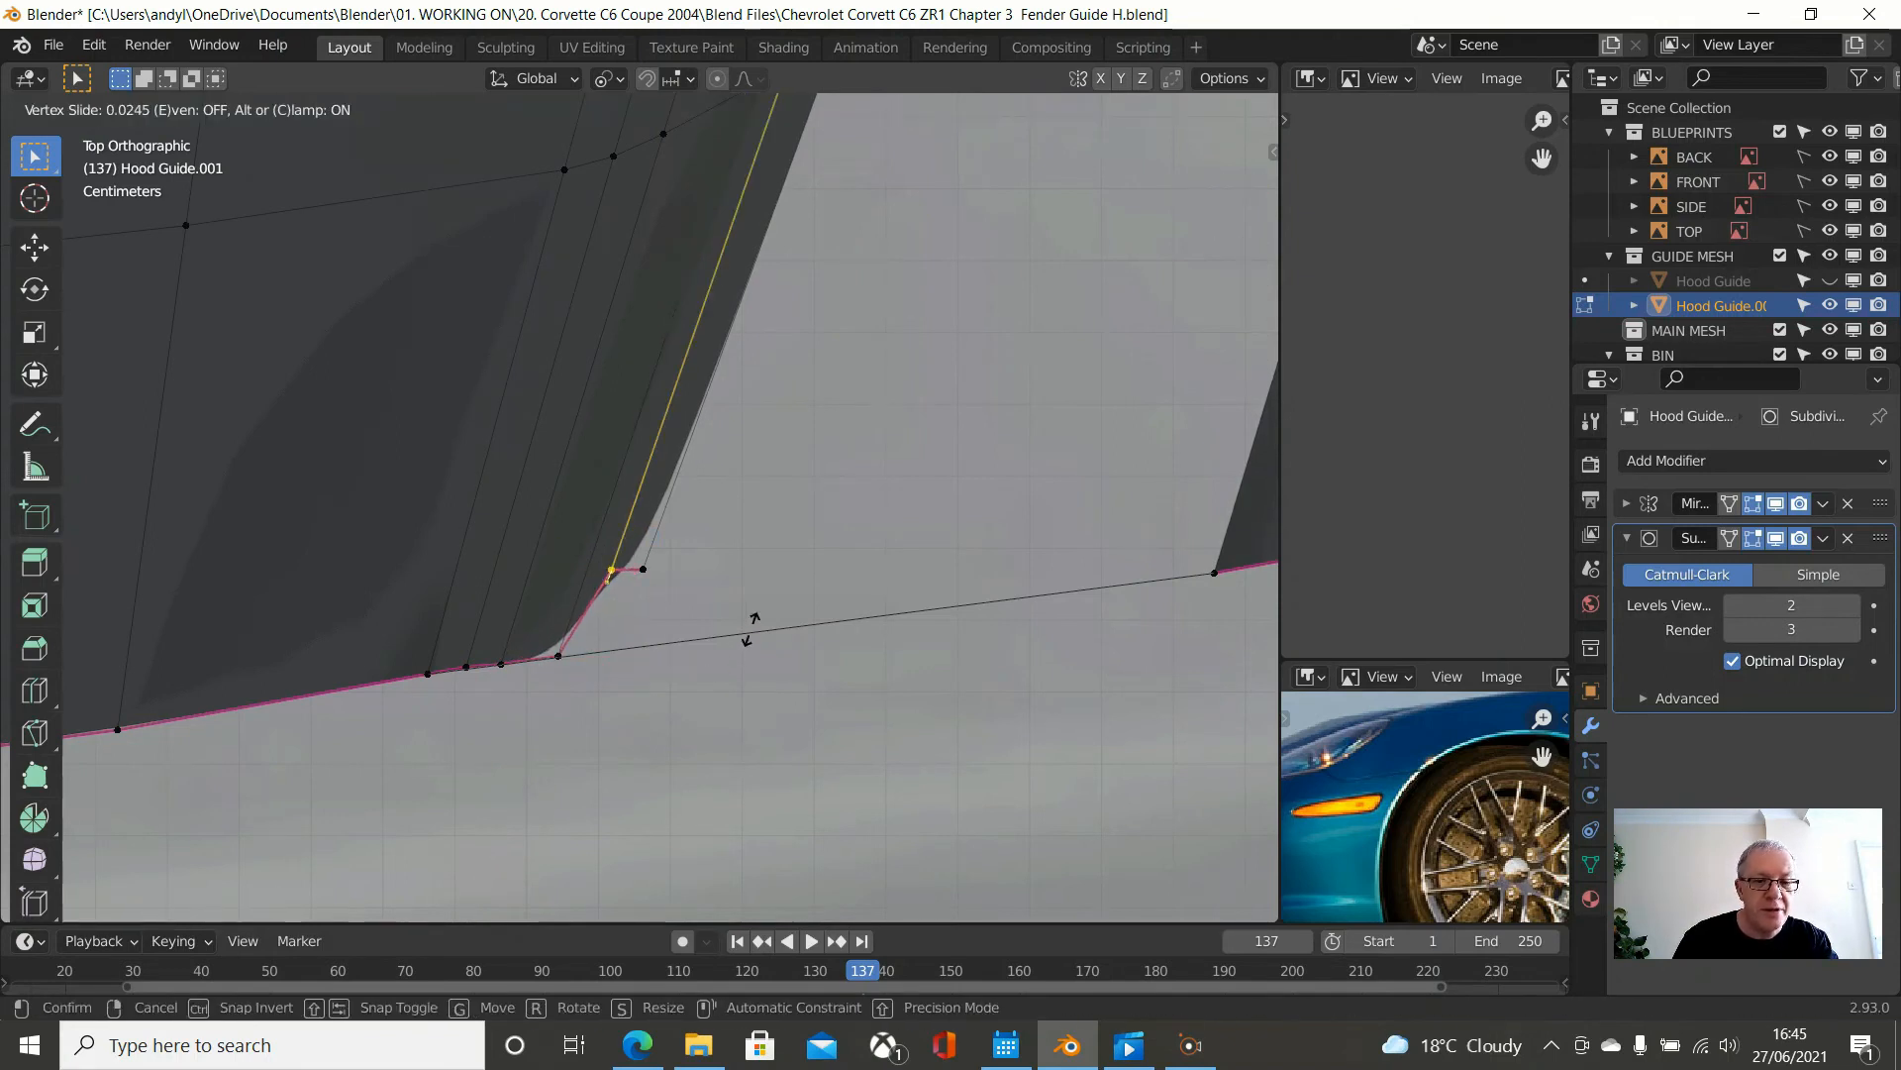
key(c)
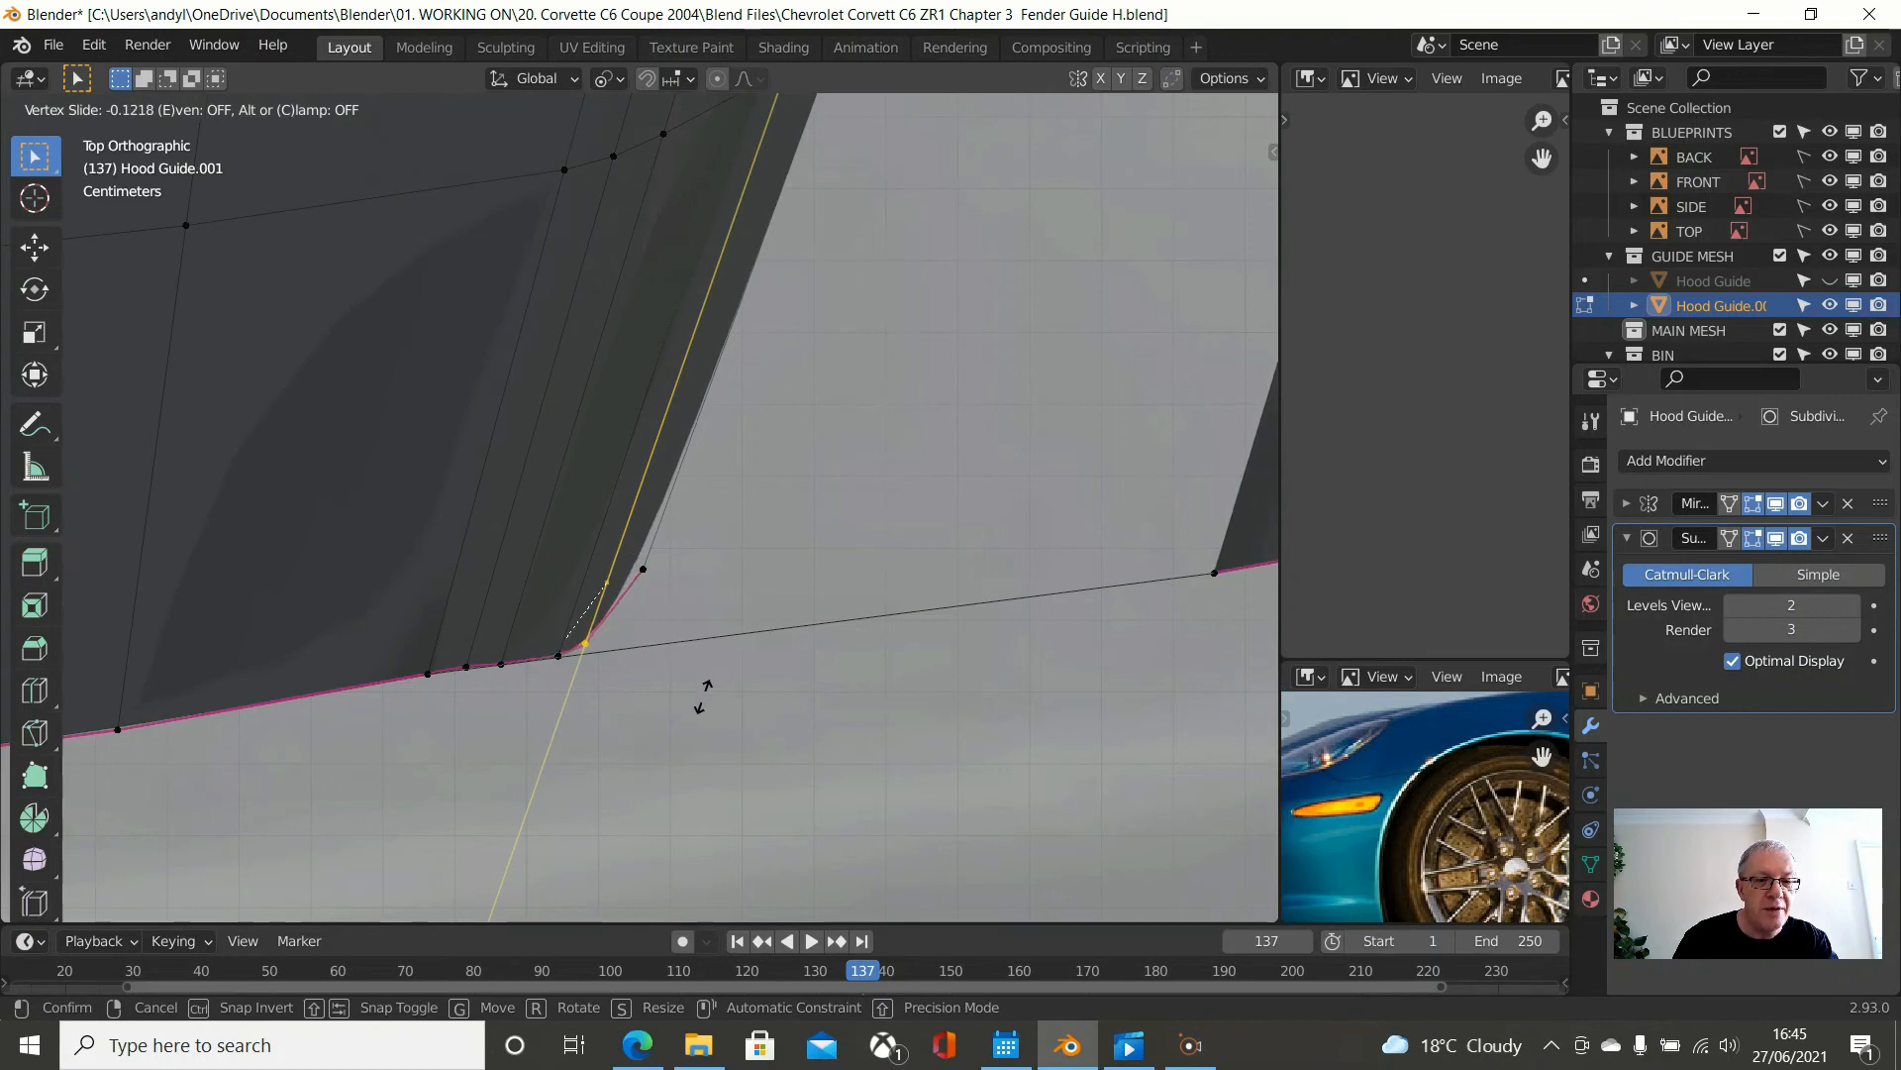
click(705, 706)
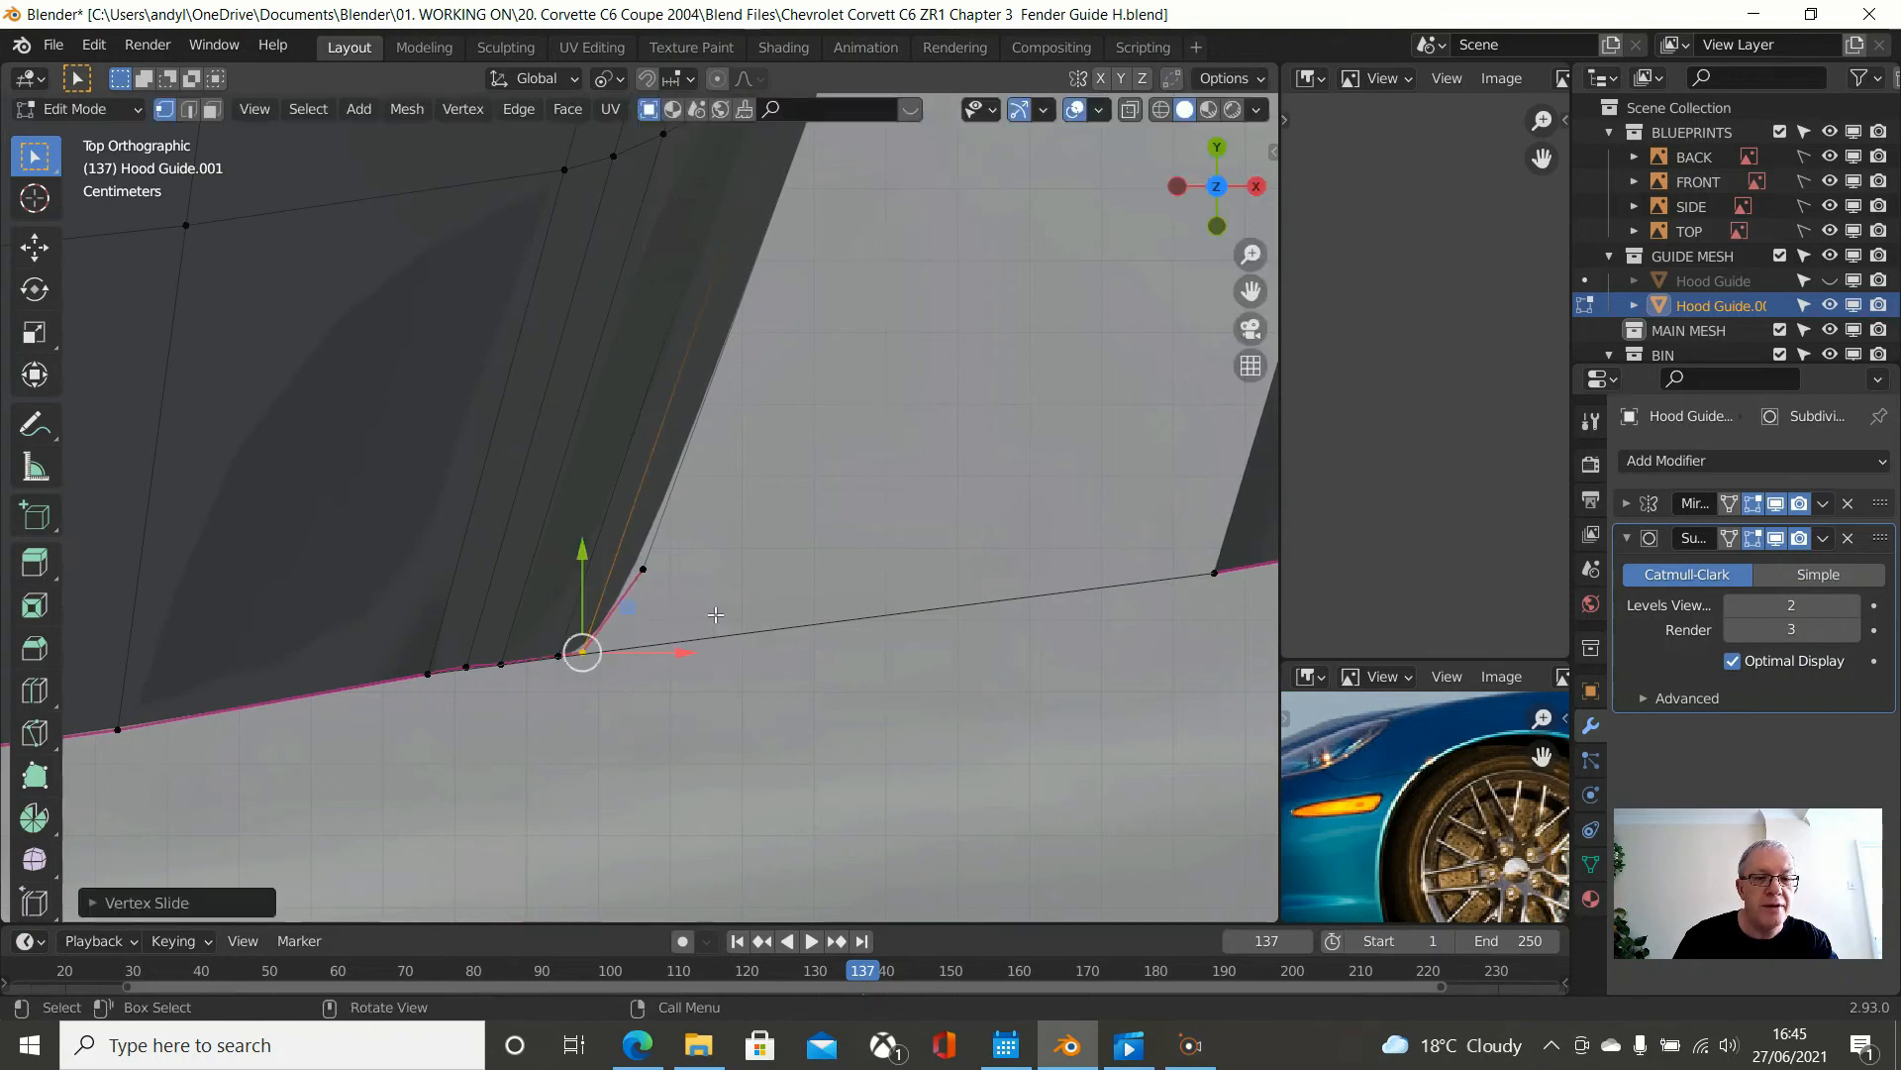
- Slide the nose extension's outermost front corner vertex forward along its side edge, unclamped, onto the guide edge
click(644, 586)
key(shift+v)
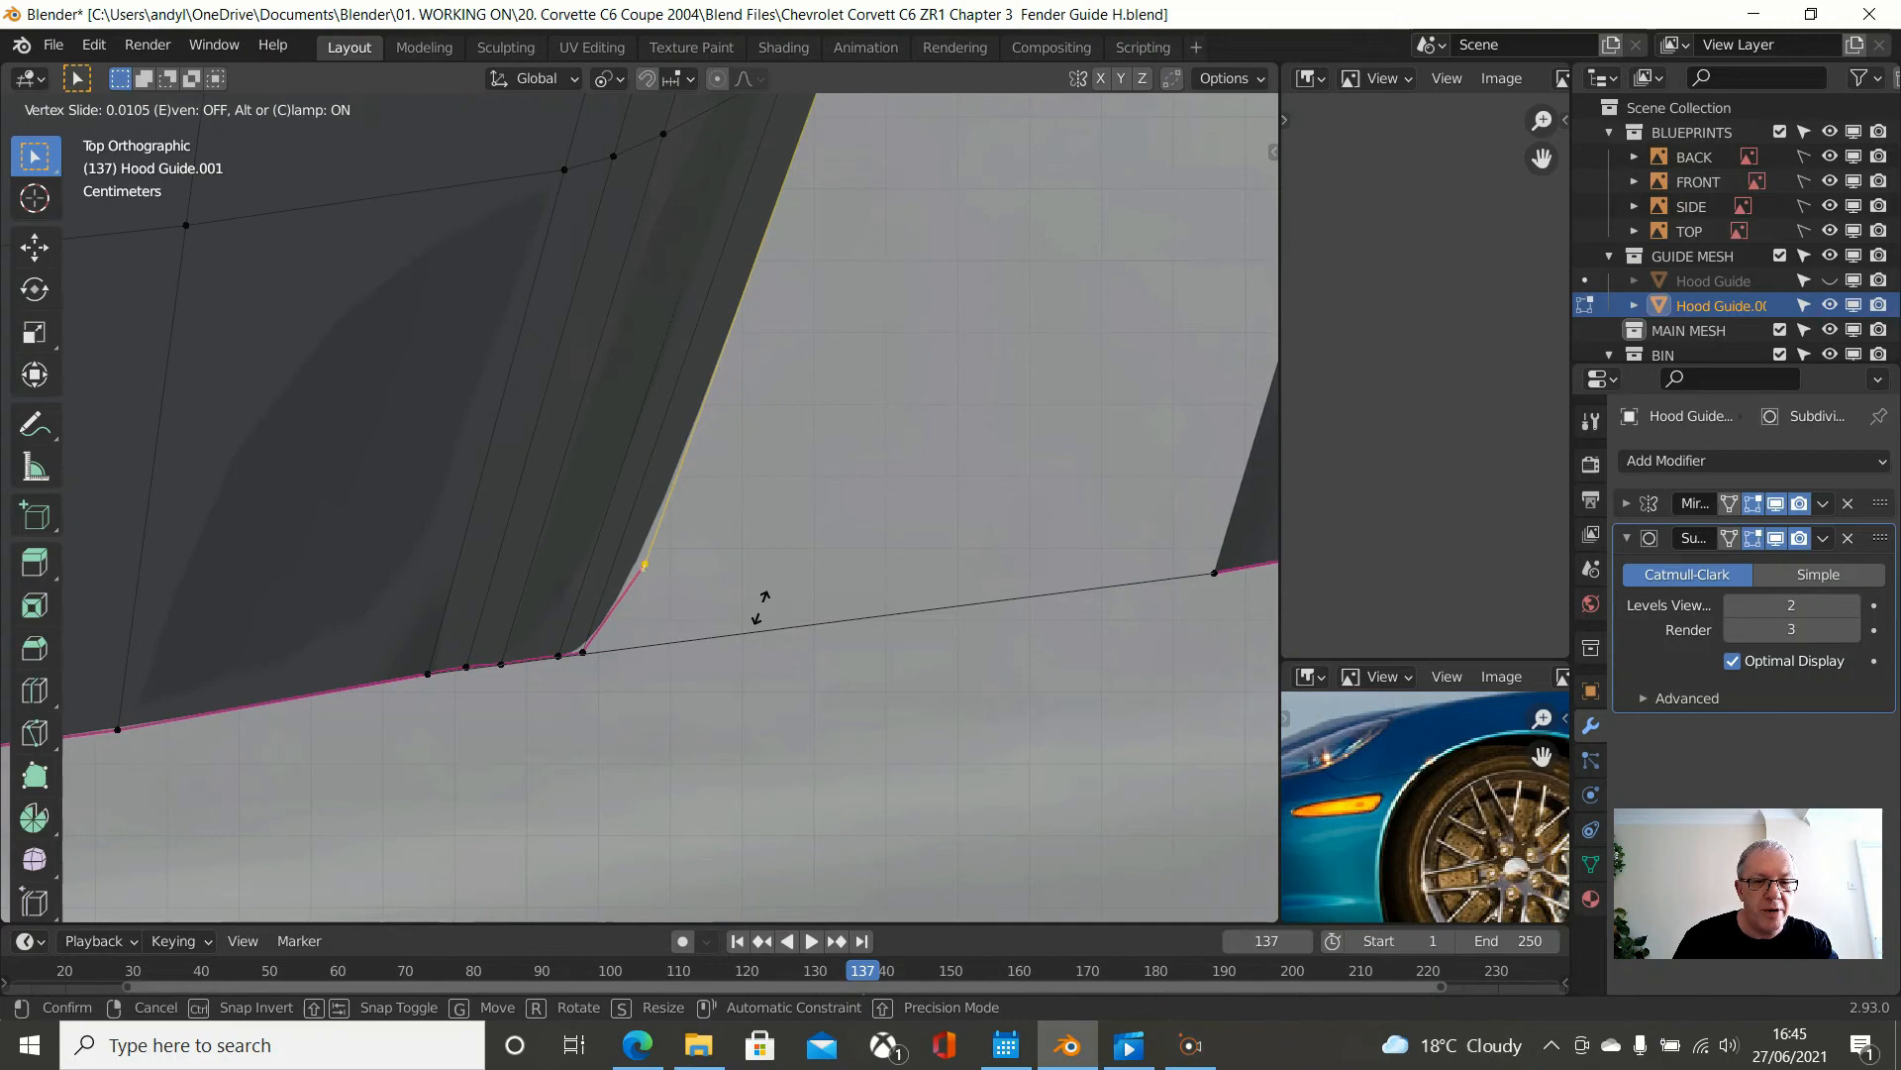
key(c)
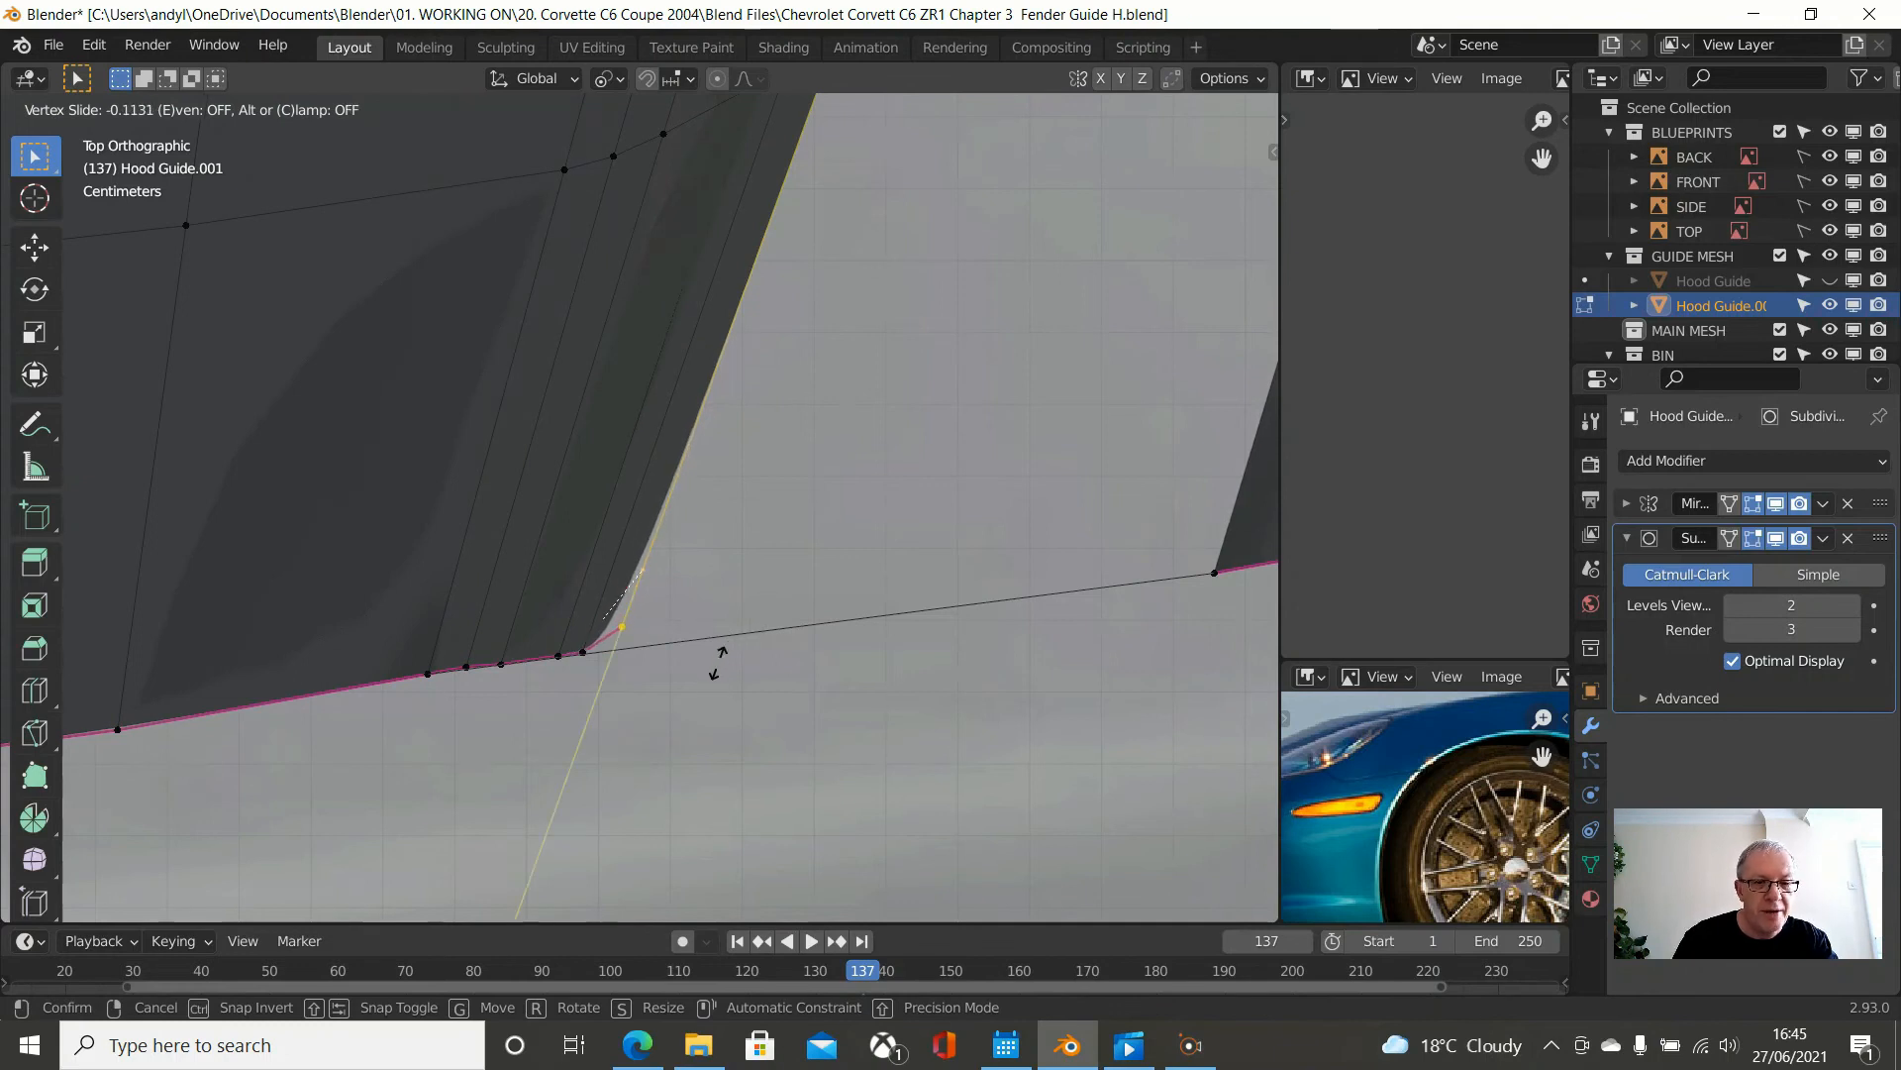
click(707, 676)
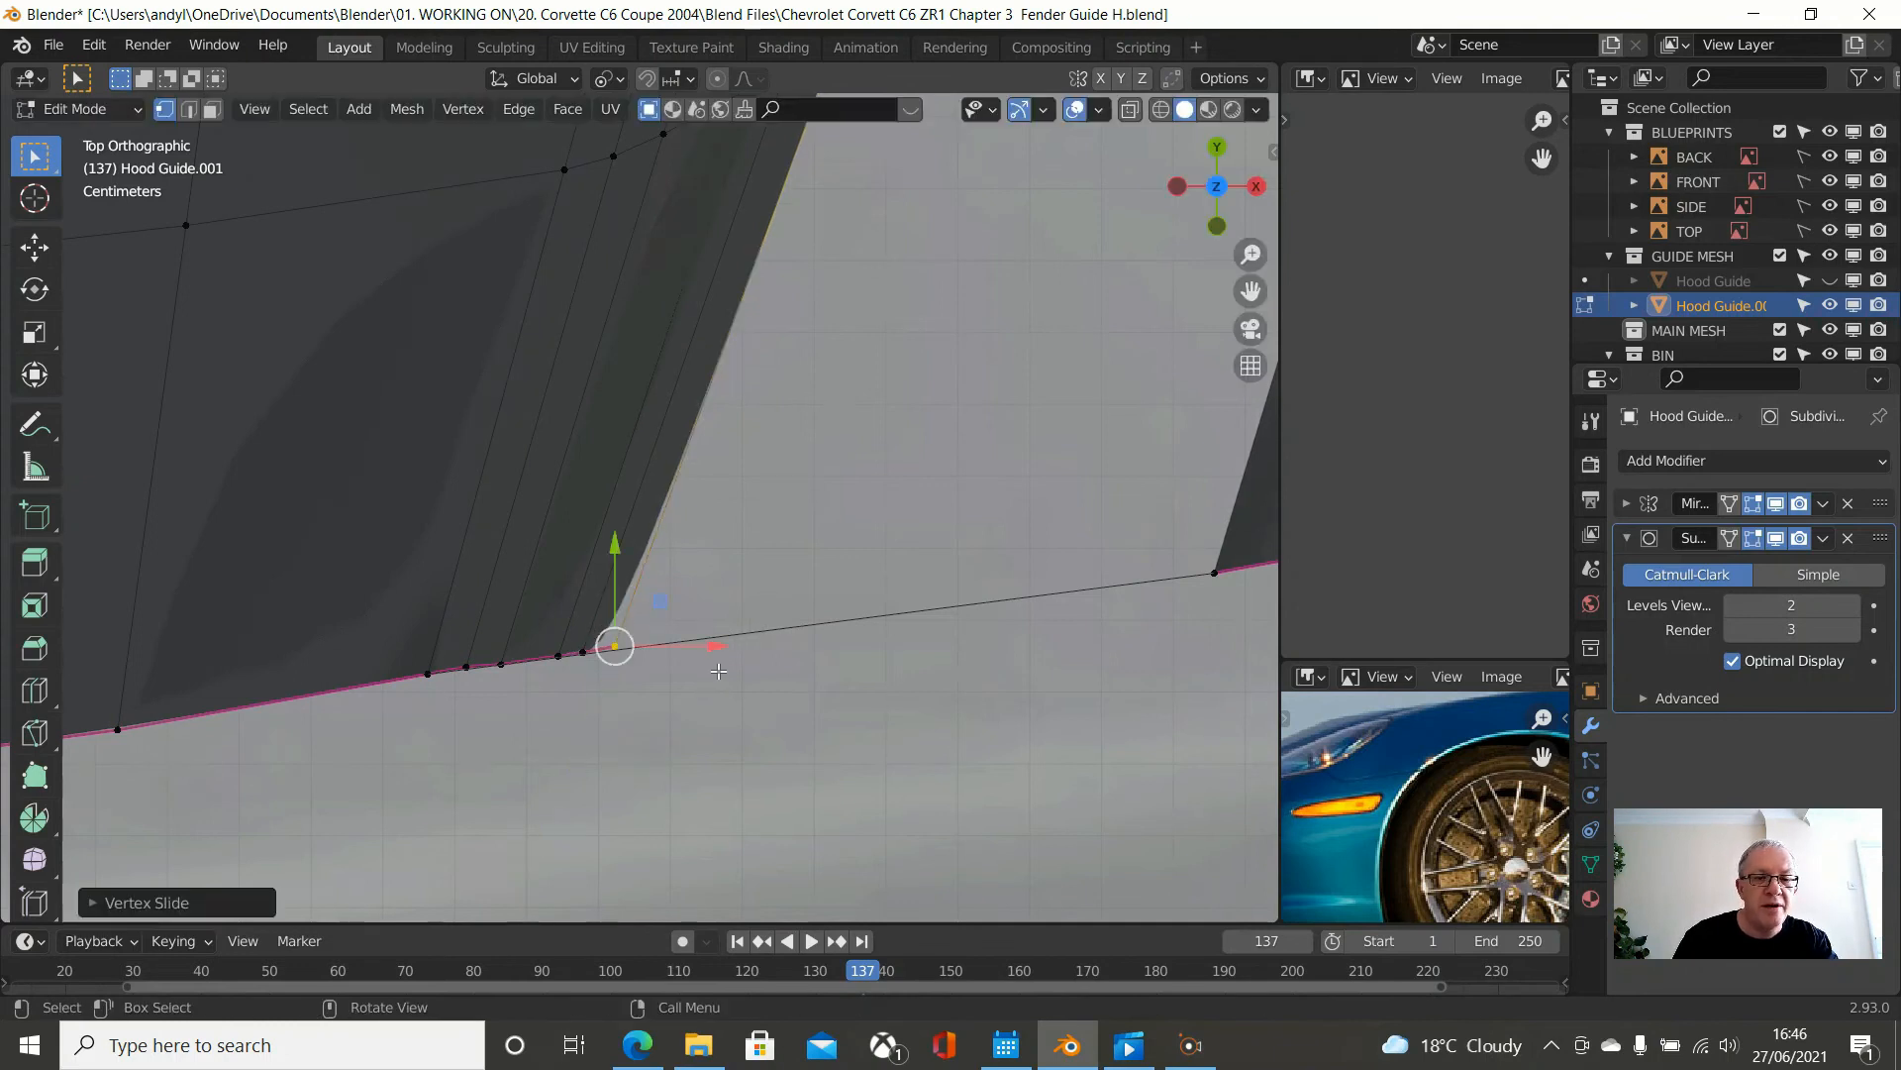
- Delete the guide edge spanning the gap between the nose extension and the strip
scroll(713, 671, down, 3)
scroll(515, 639, down, 1)
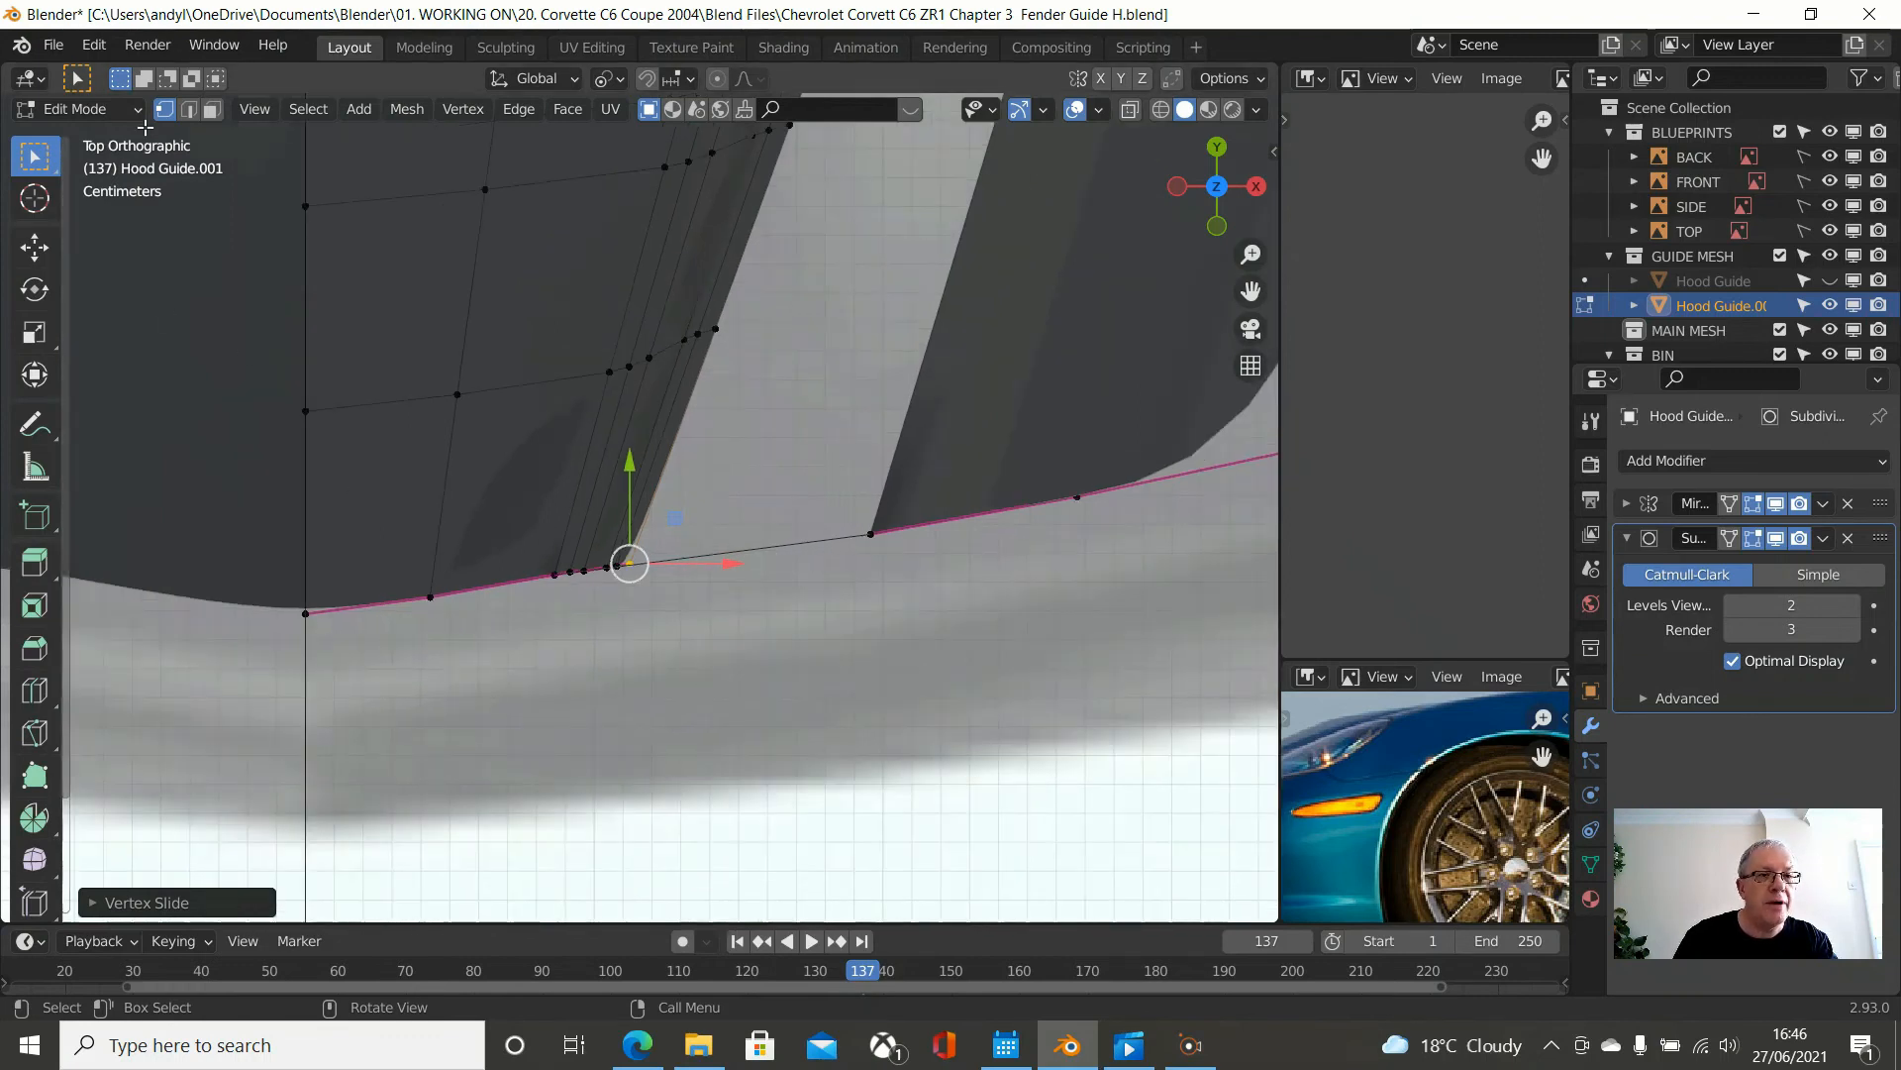
click(188, 108)
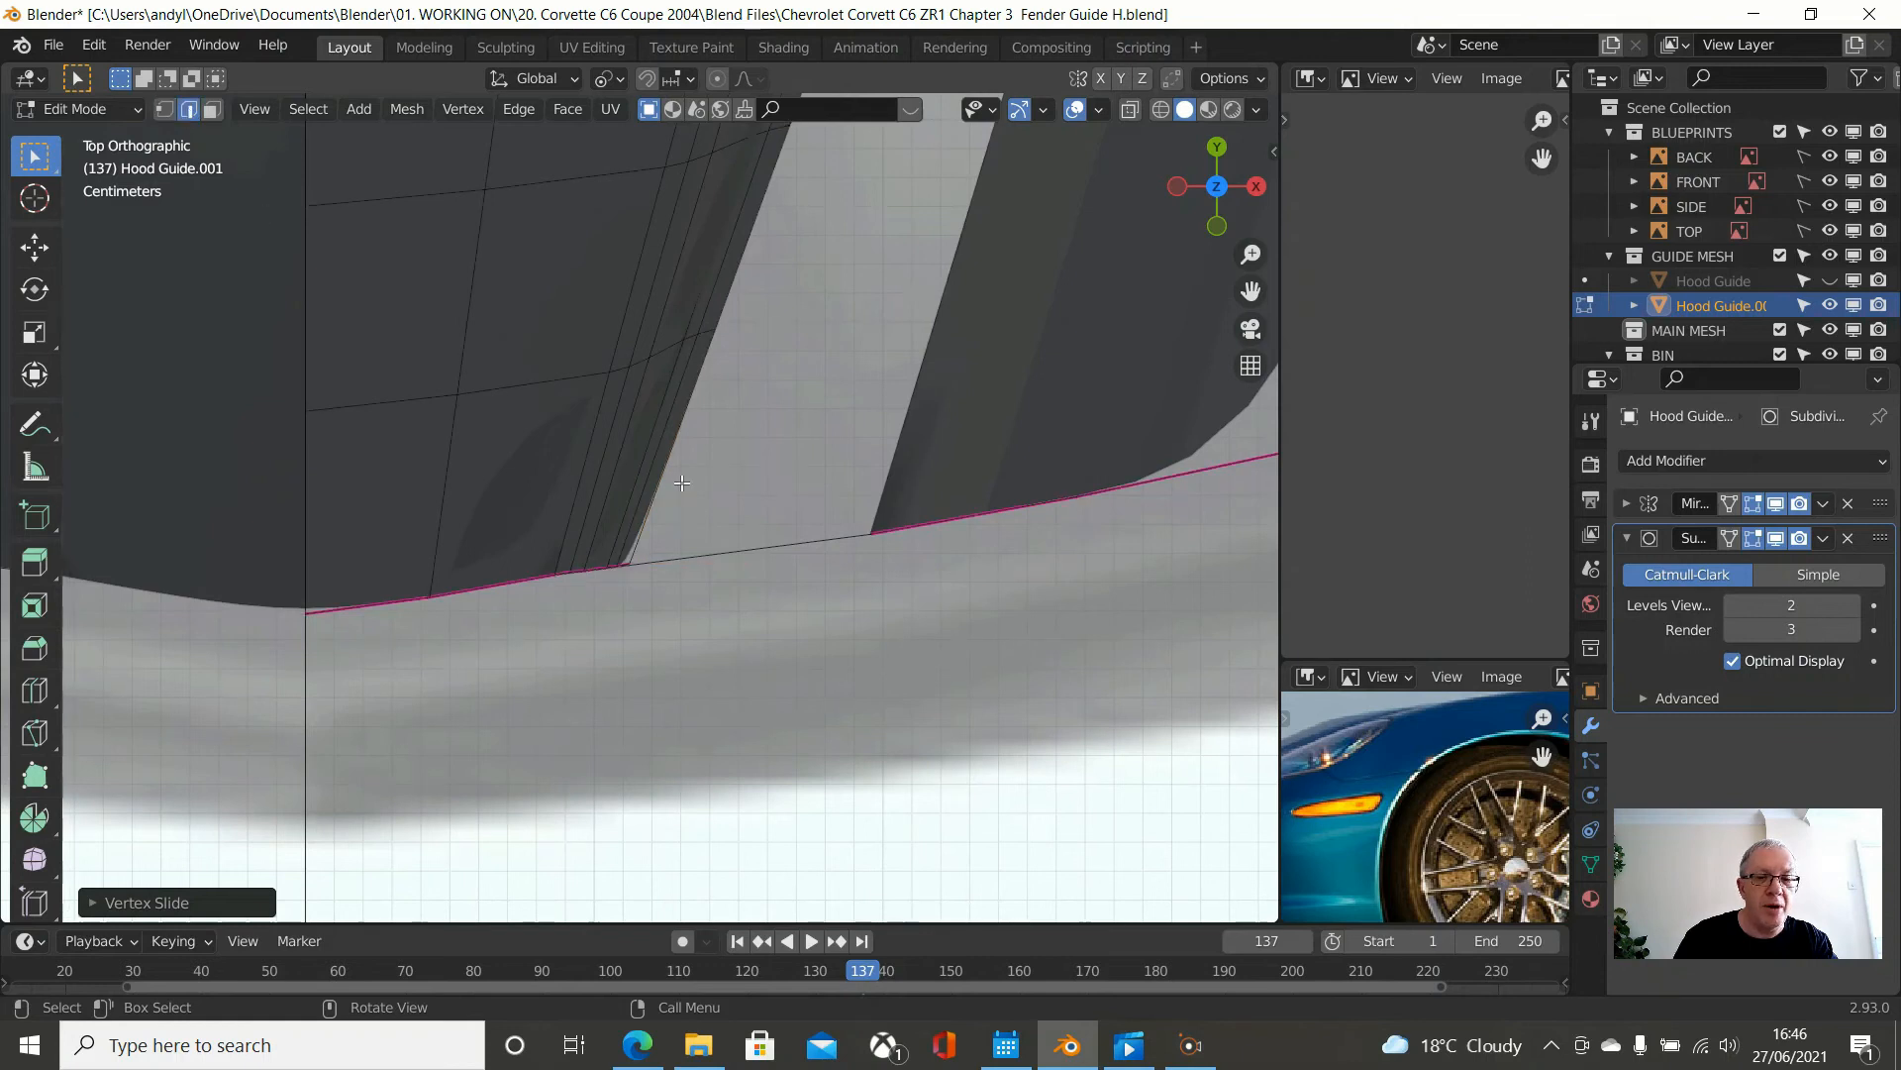
click(723, 557)
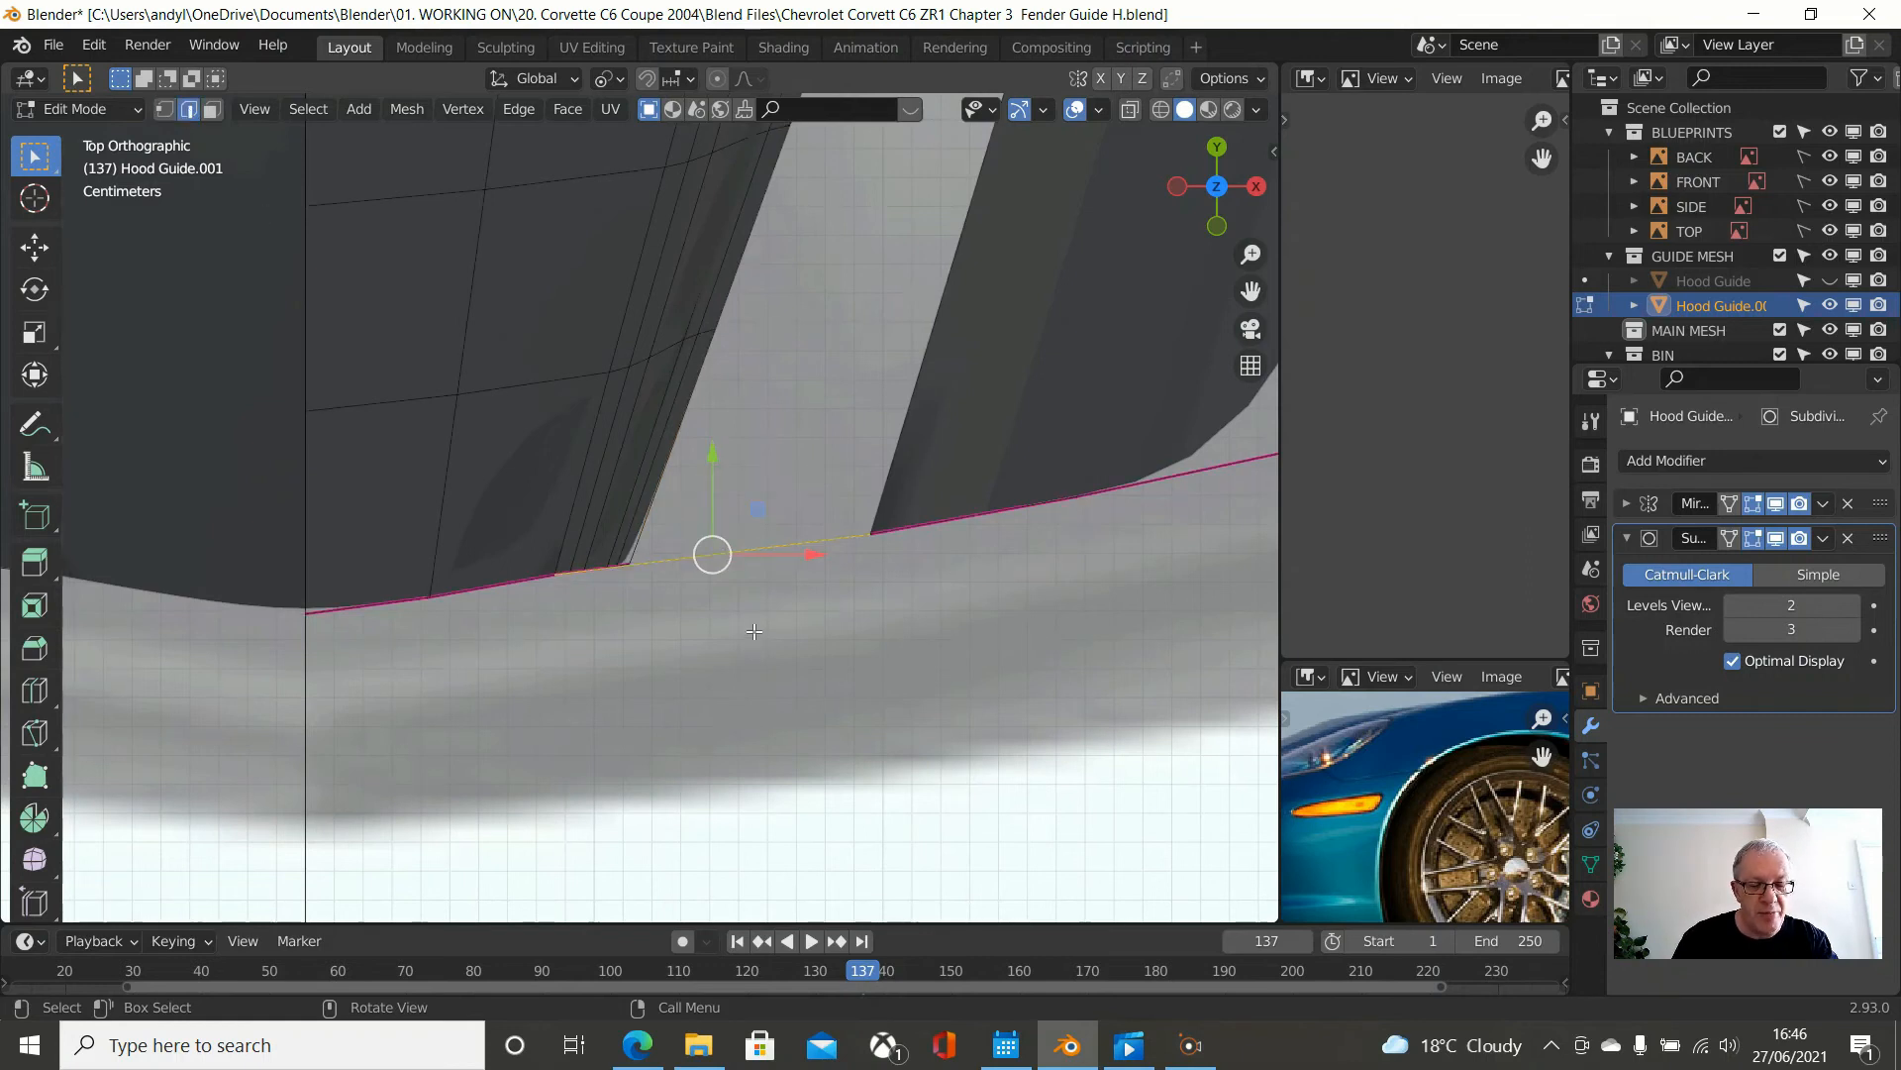
key(x)
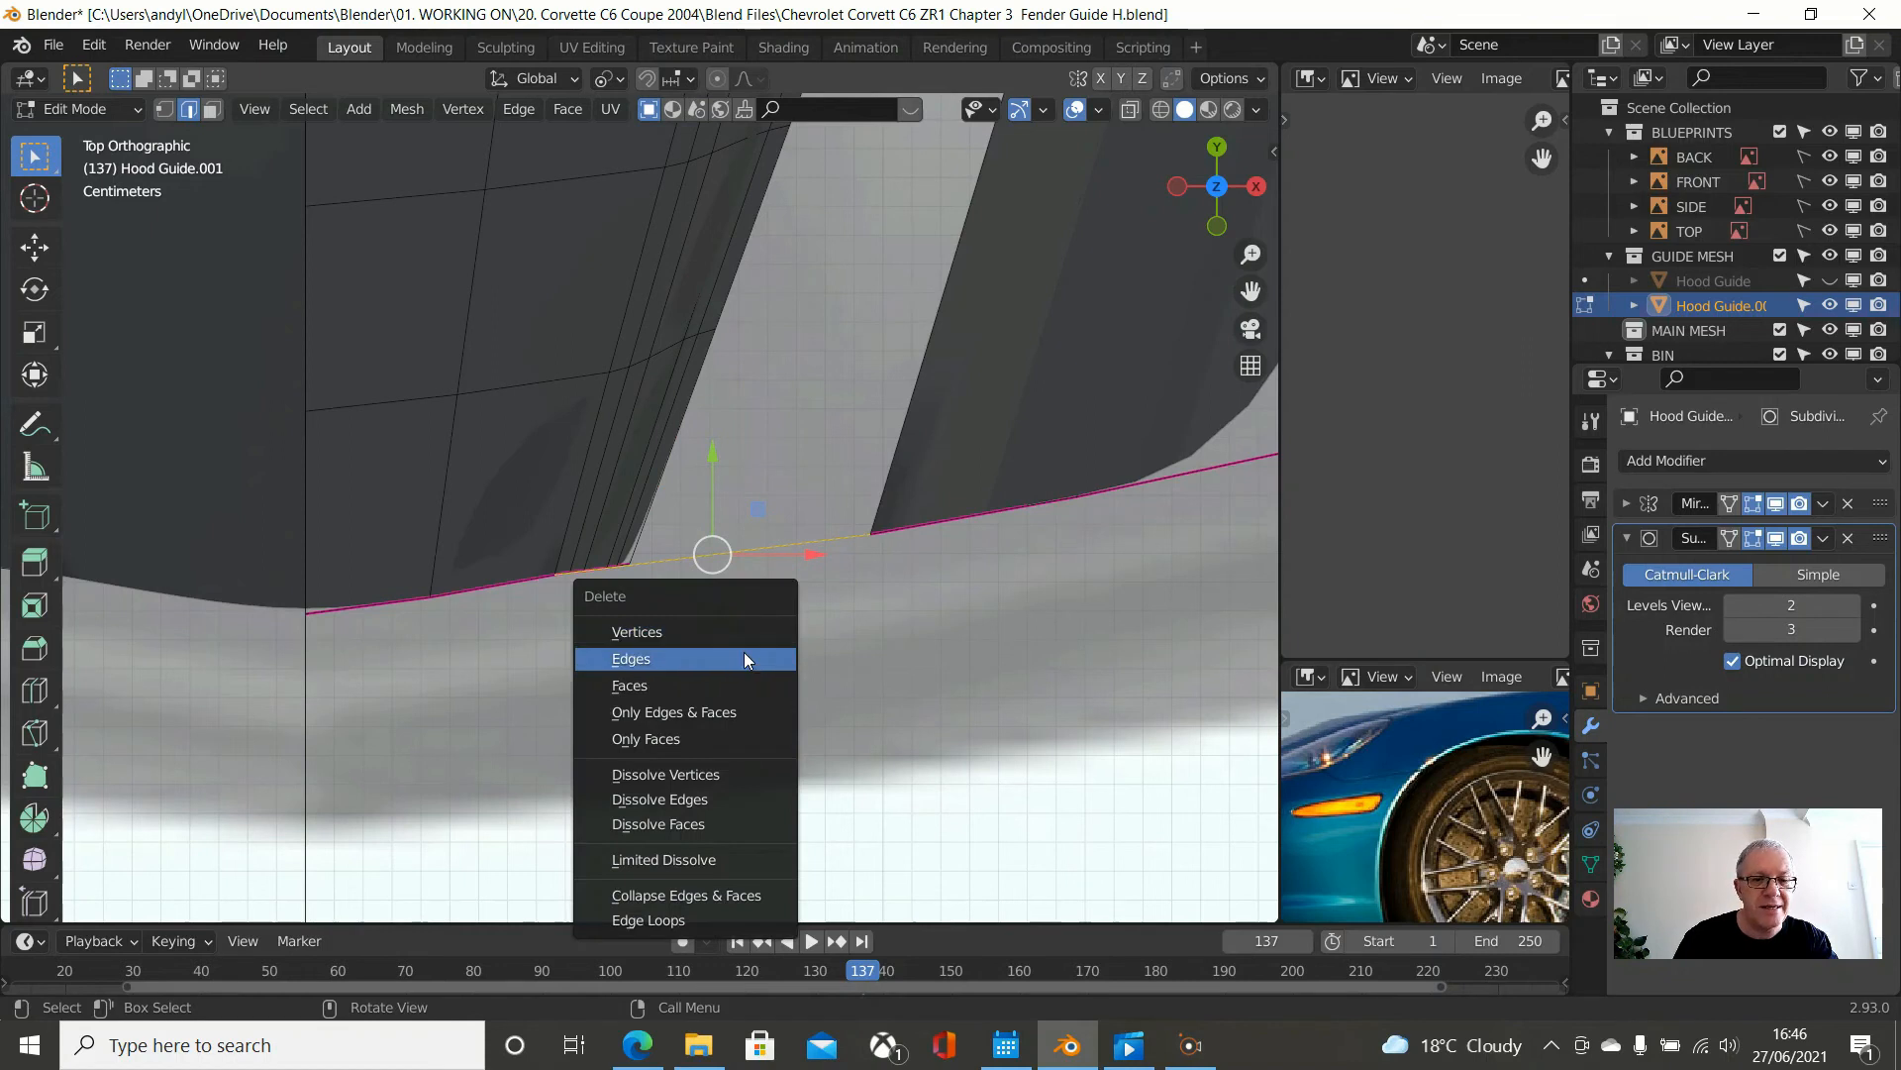
click(742, 658)
- Select the strip's three front-edge vertices and lower them along Z in the right side view towards the nose extension's front height
scroll(787, 619, down, 2)
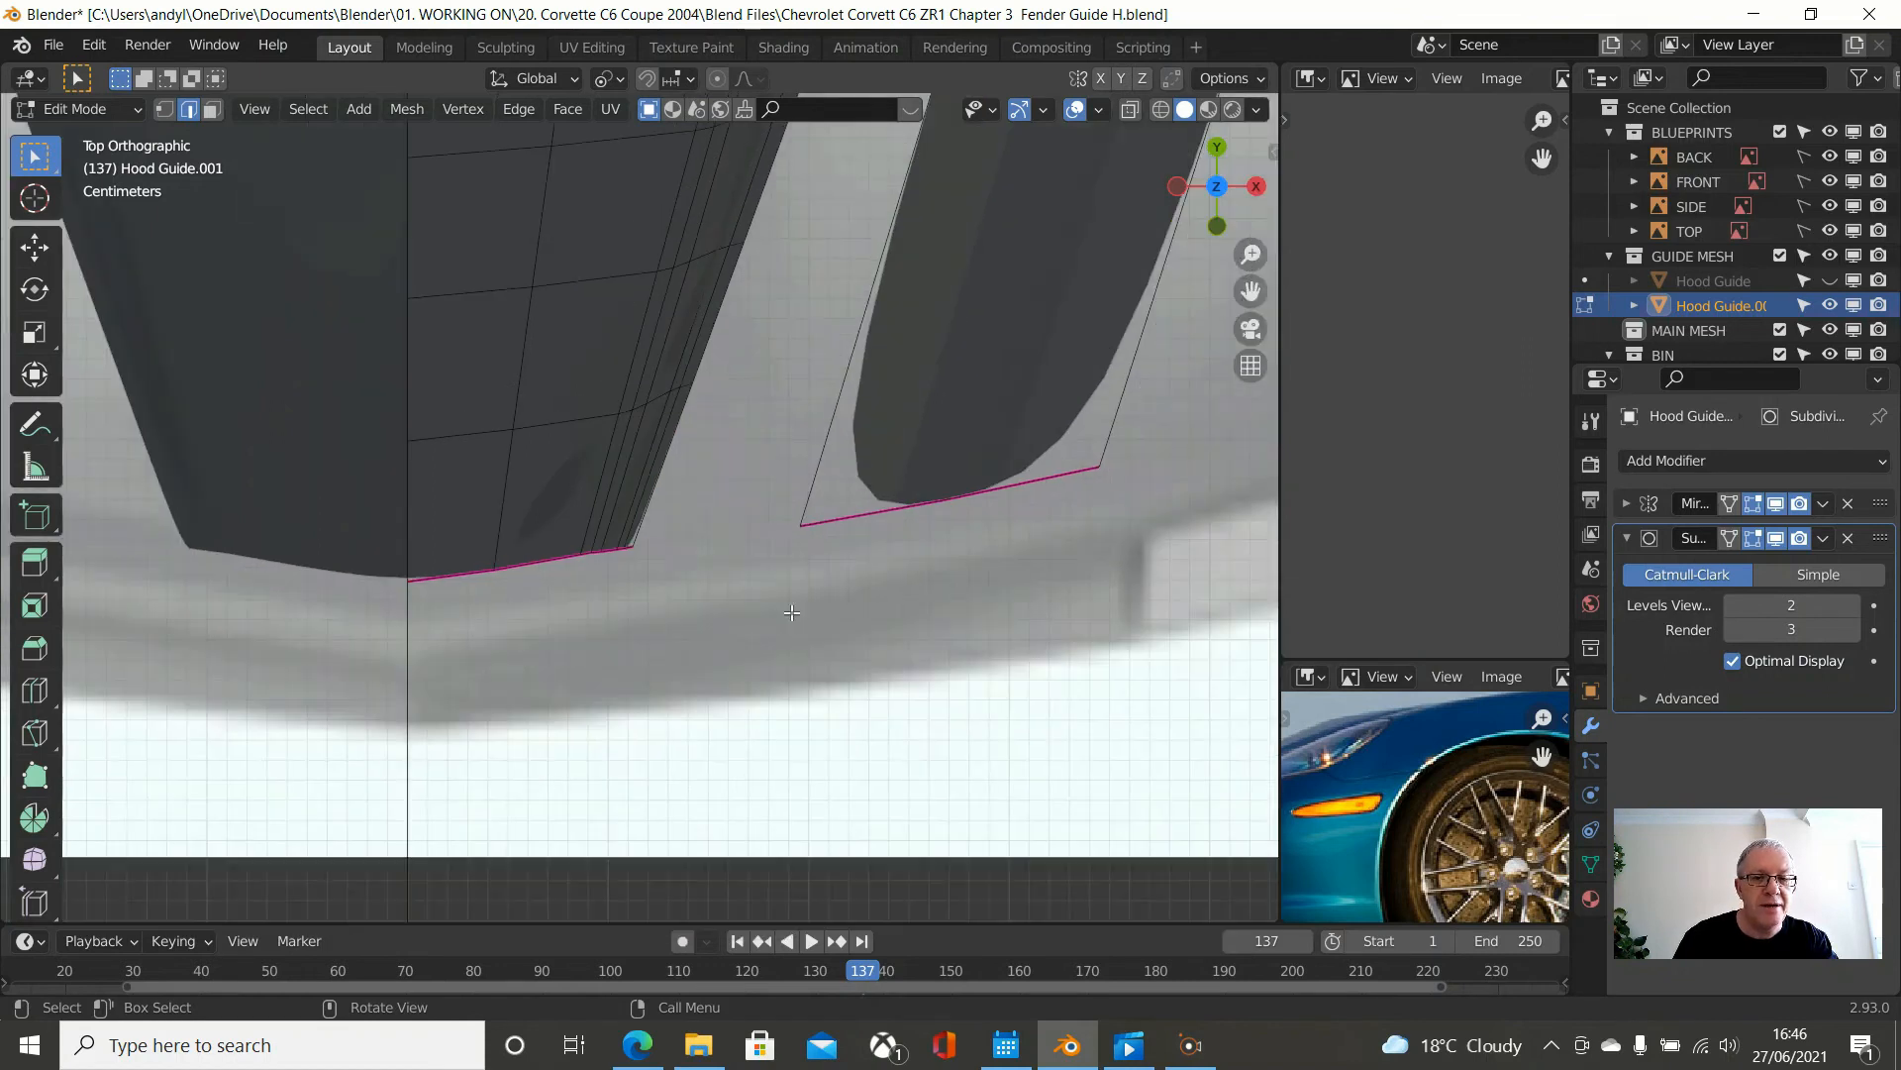
middle_drag(819, 532, 793, 373)
scroll(793, 374, up, 1)
scroll(879, 483, down, 3)
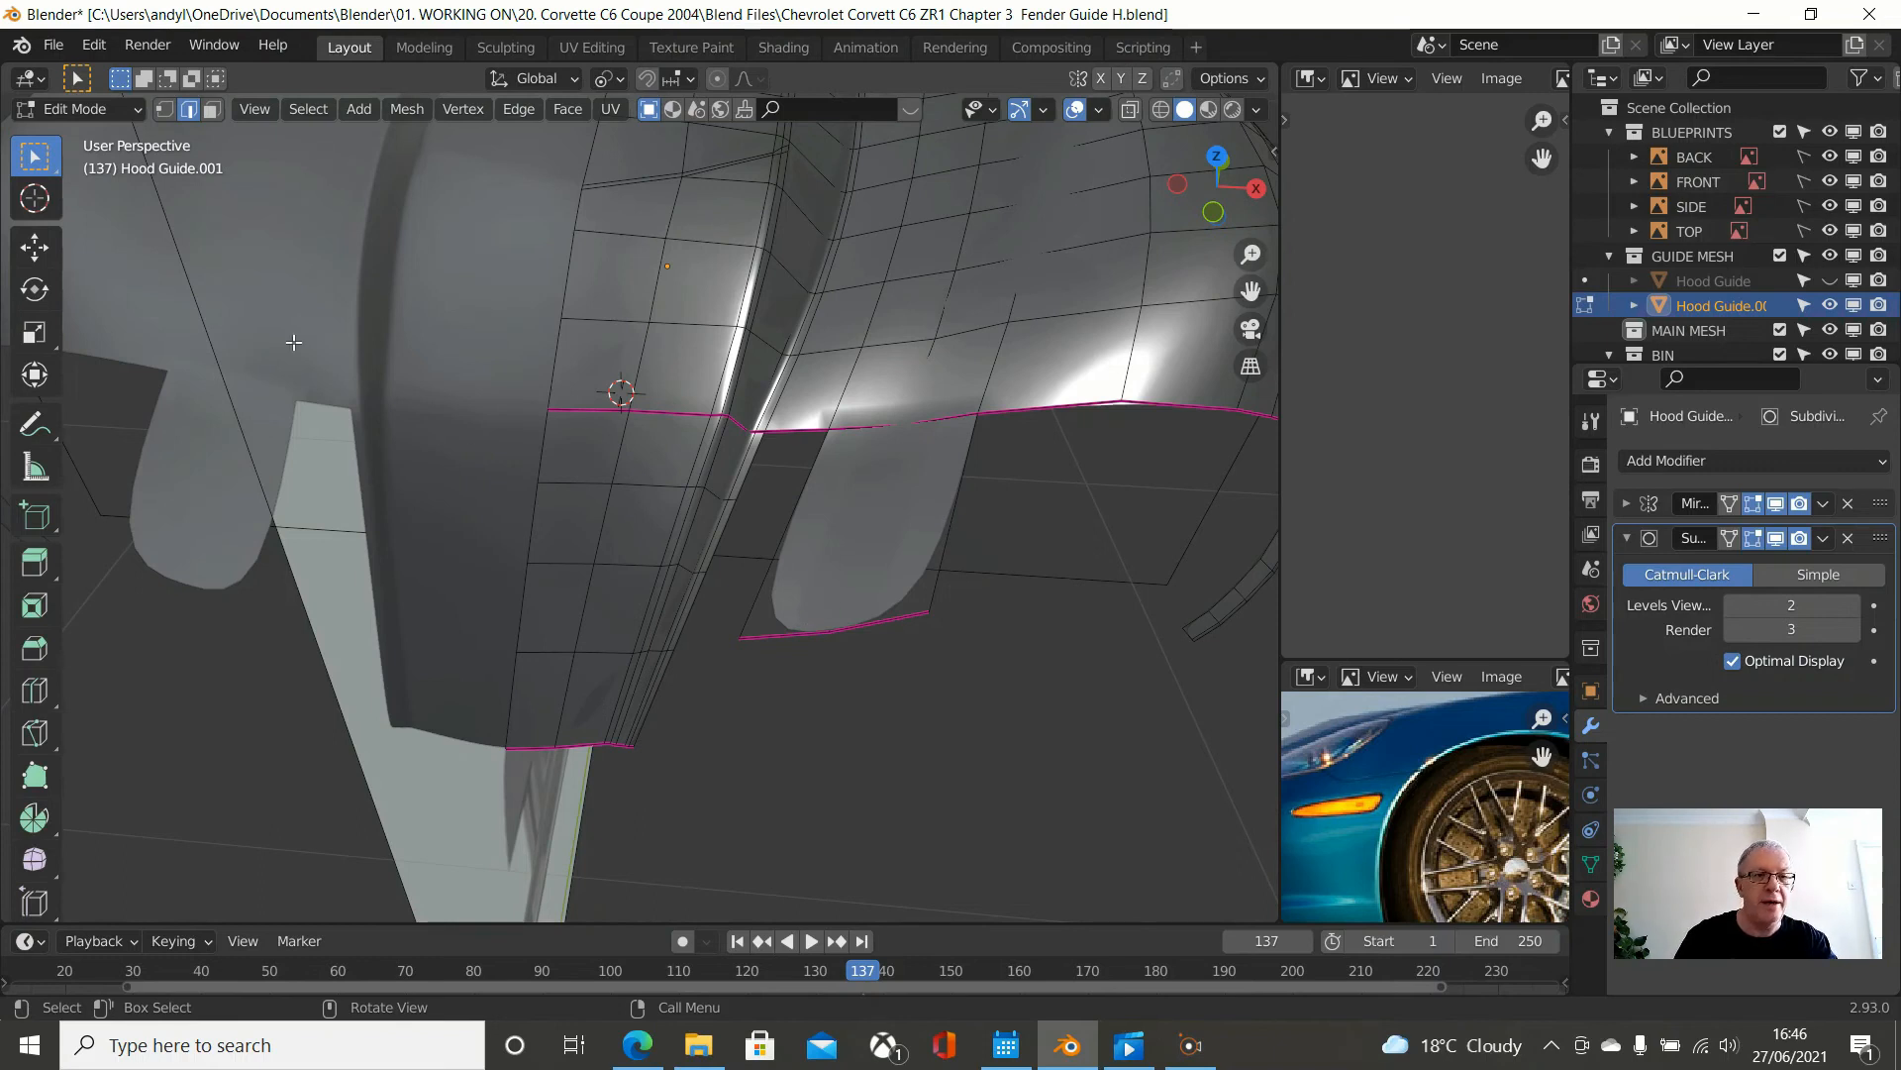
click(164, 109)
click(738, 638)
ctrl+click(929, 611)
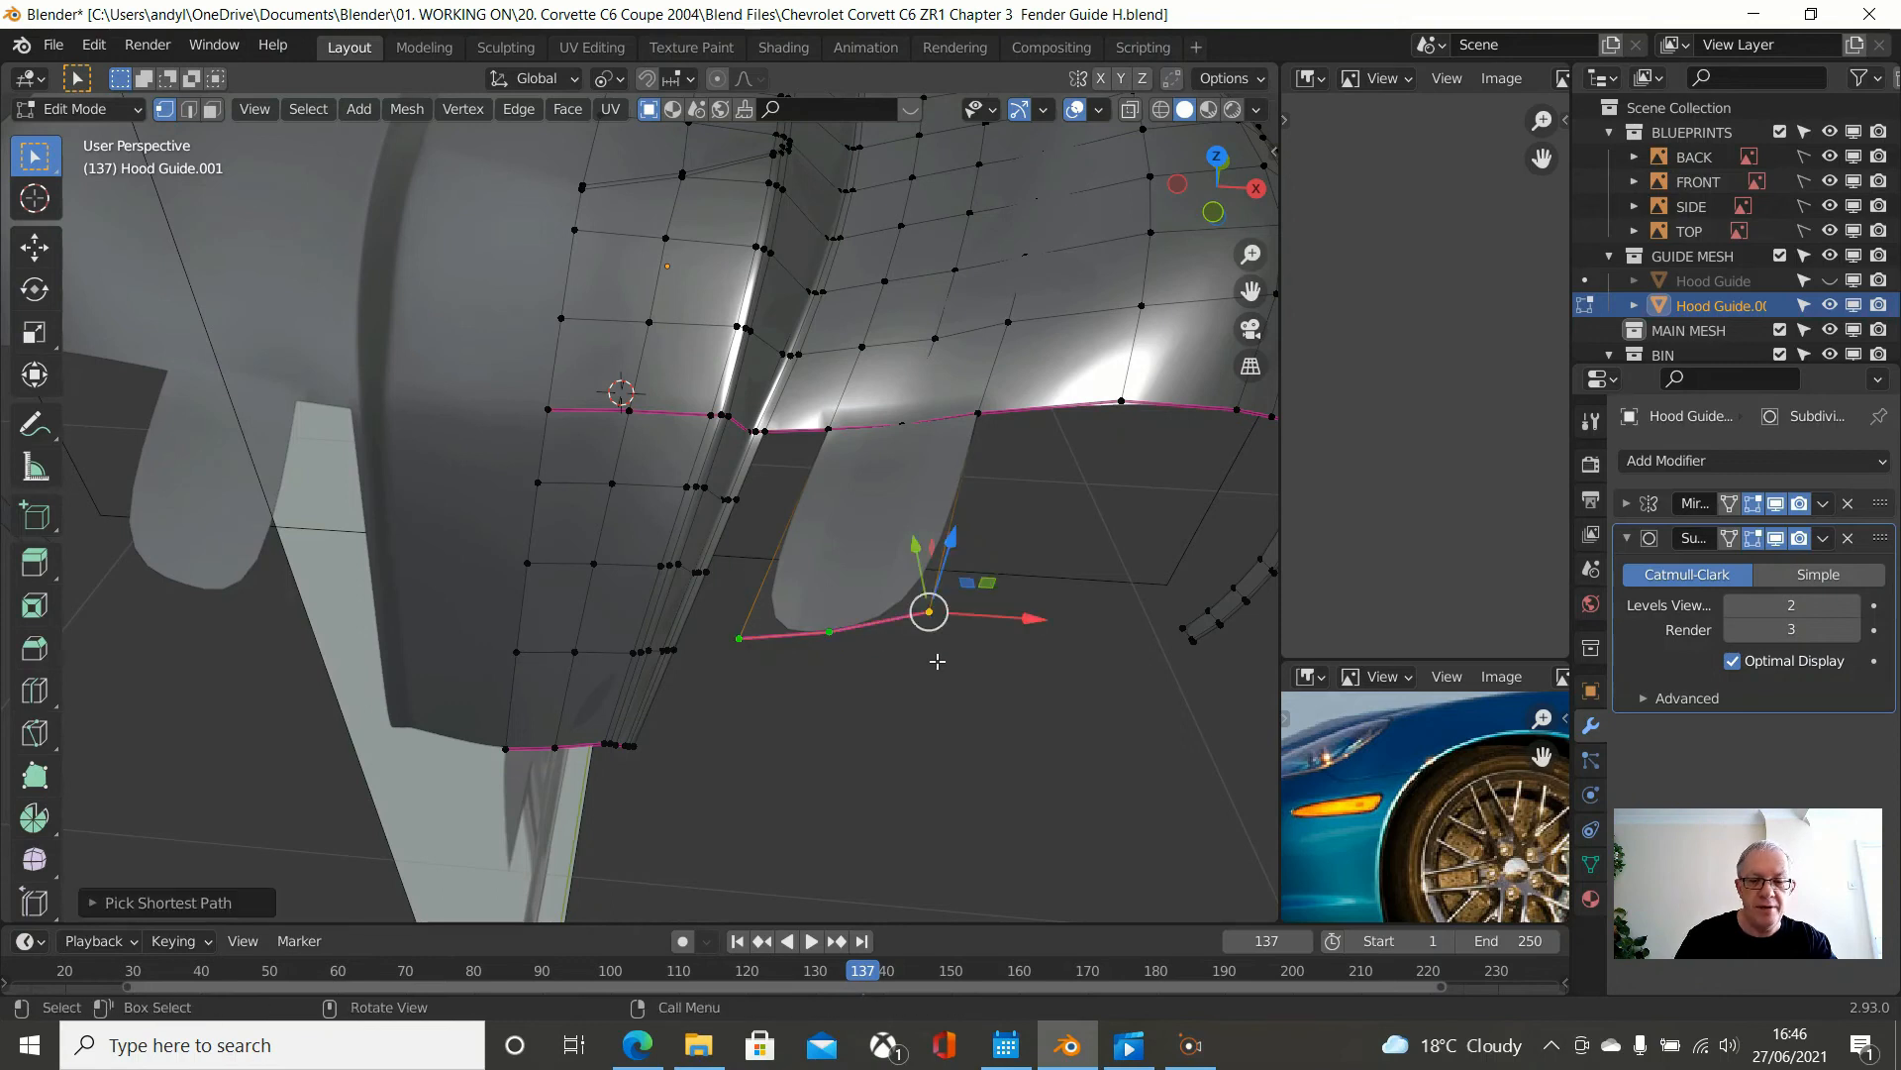
key(KP_3)
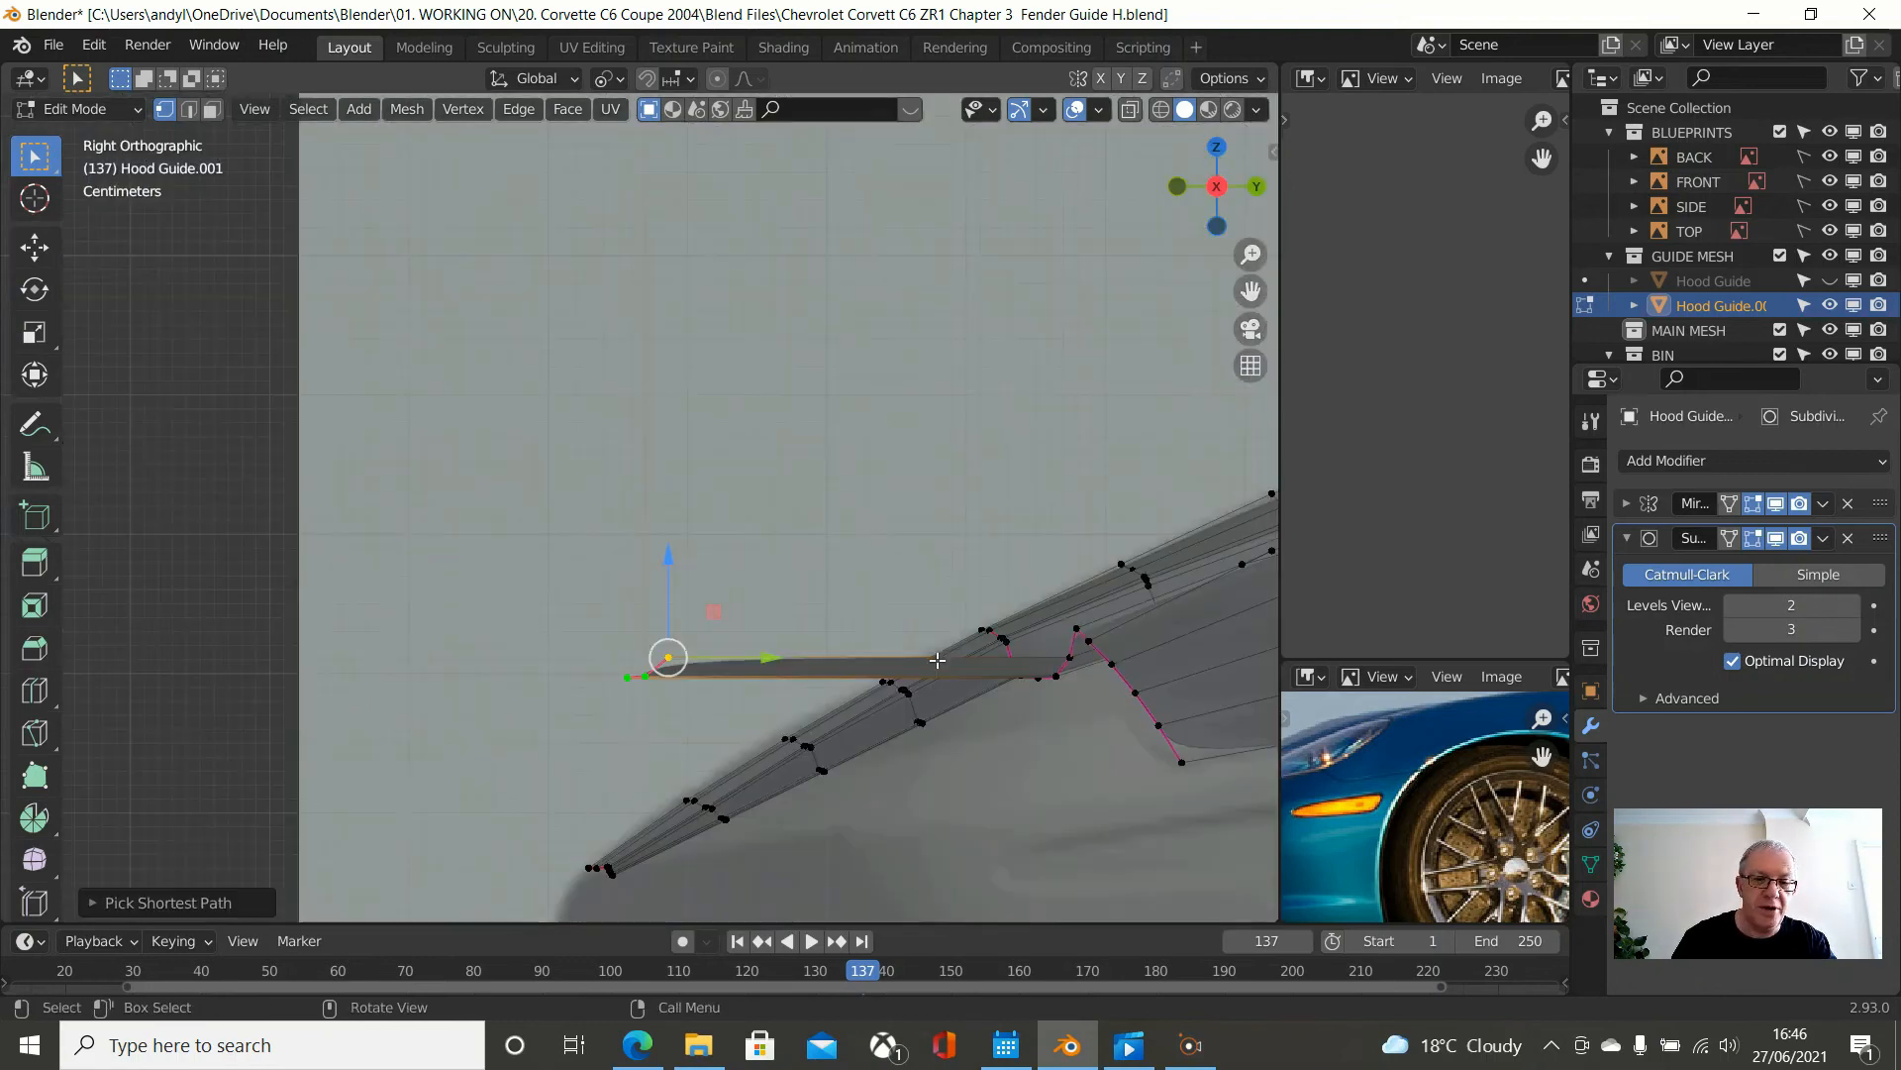
scroll(898, 616, down, 2)
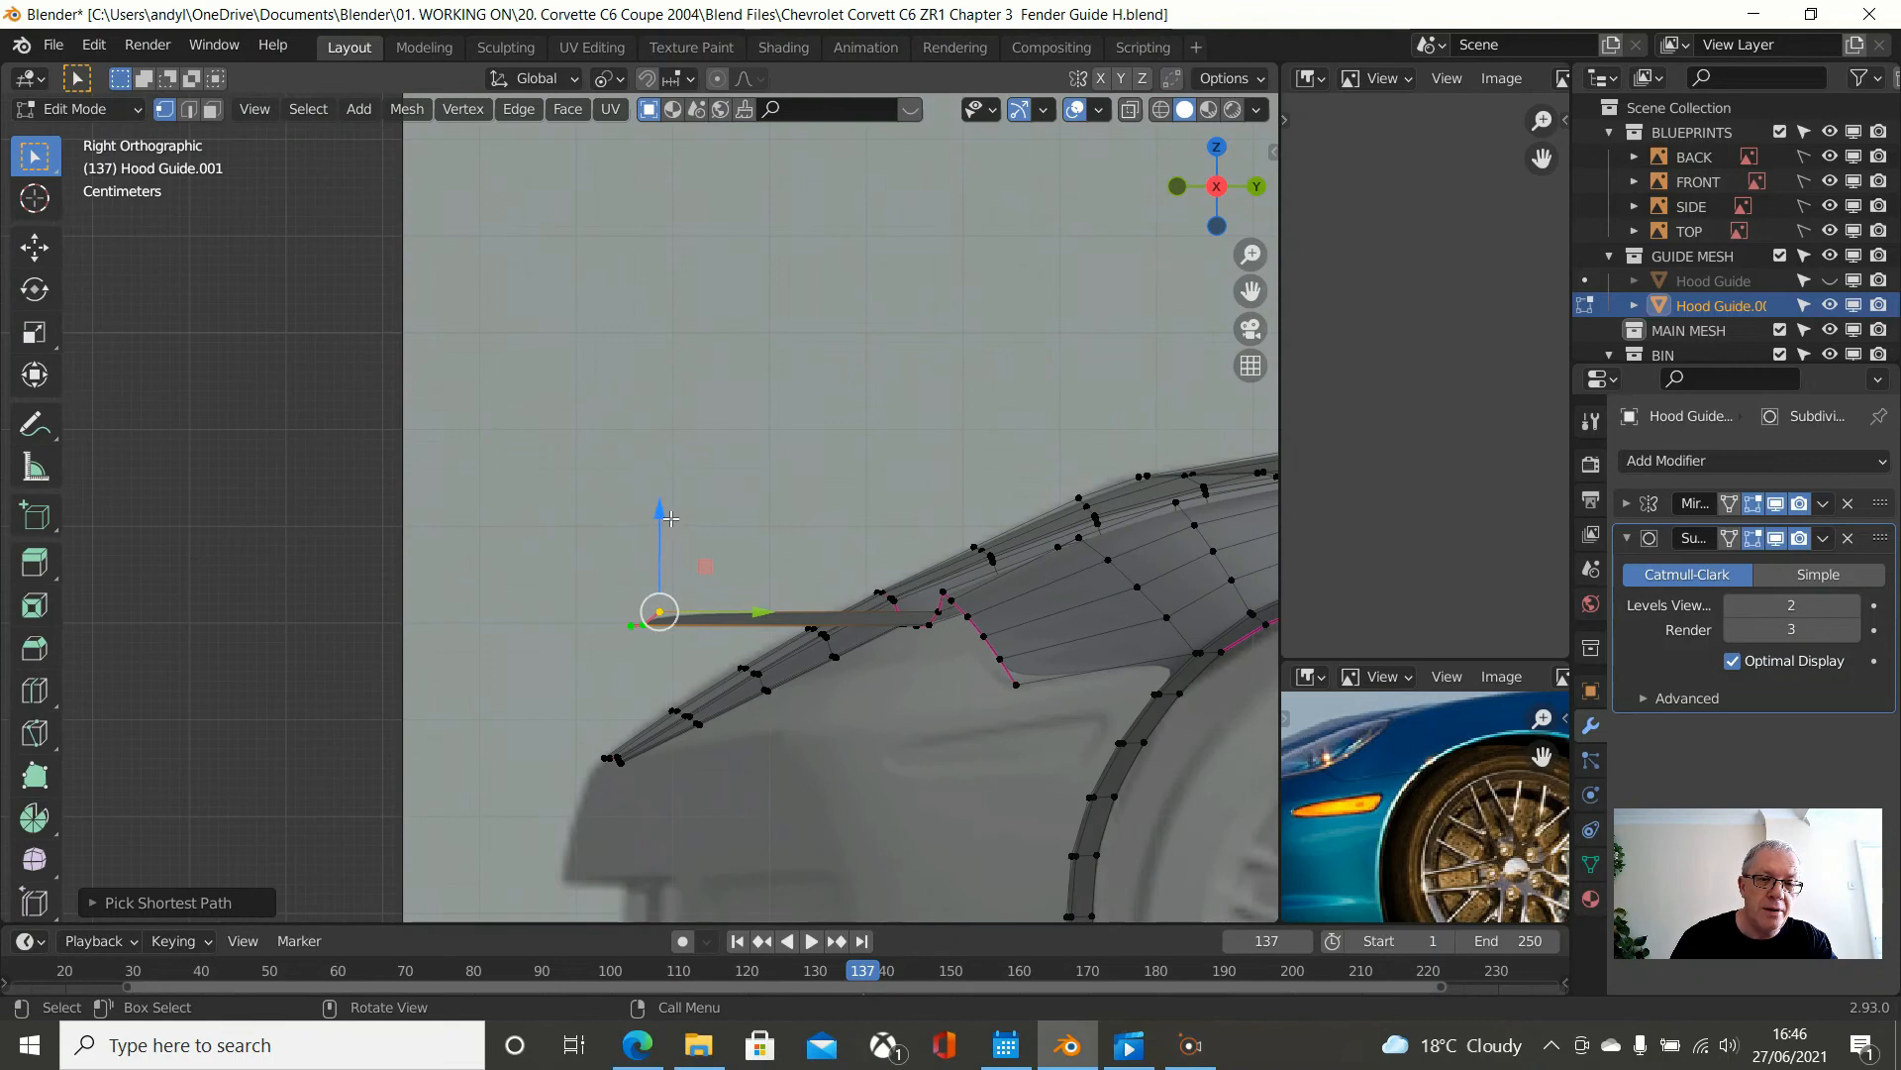
drag(662, 516, 637, 655)
- Examine the height of the strip's front edge against the nose extension and the blueprint in the front view
scroll(637, 656, down, 3)
middle_drag(637, 656, 1039, 692)
scroll(1038, 691, up, 1)
key(KP_1)
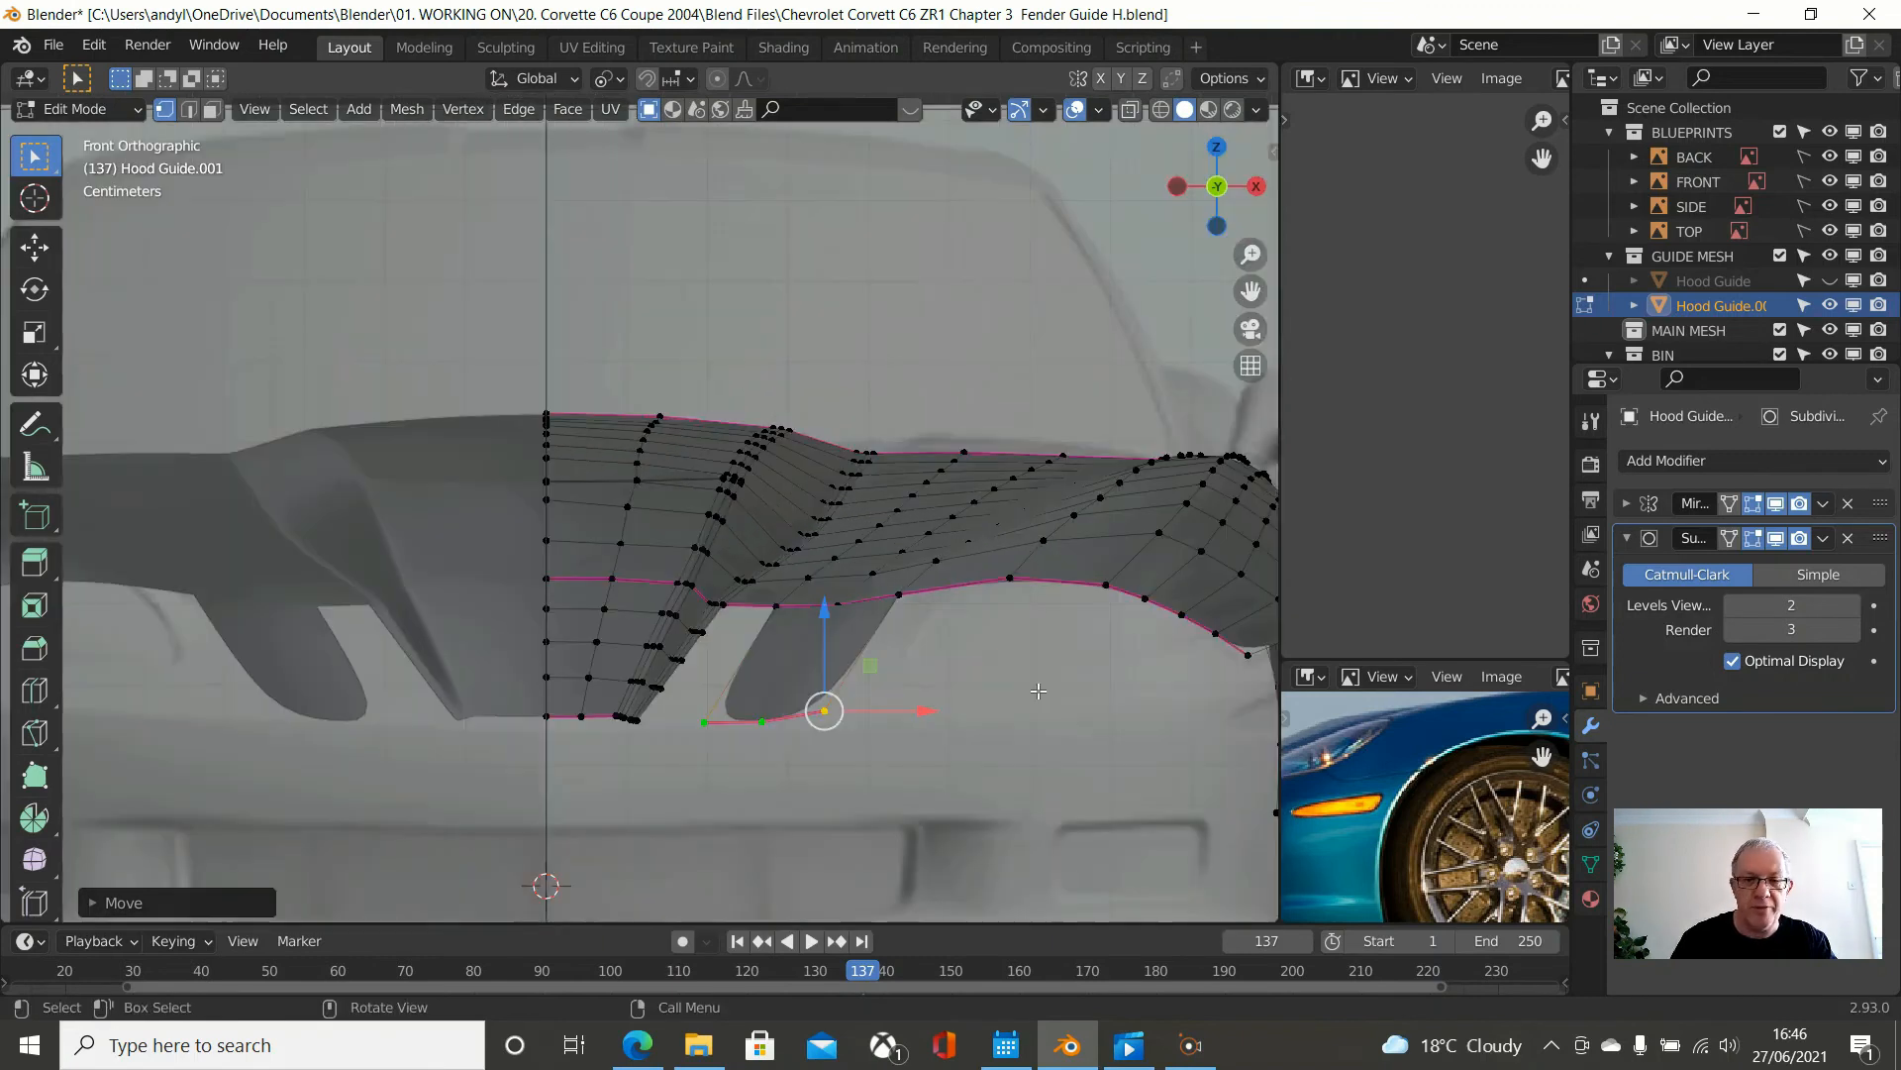
scroll(1036, 688, up, 3)
shift+middle_drag(1036, 687, 1053, 522)
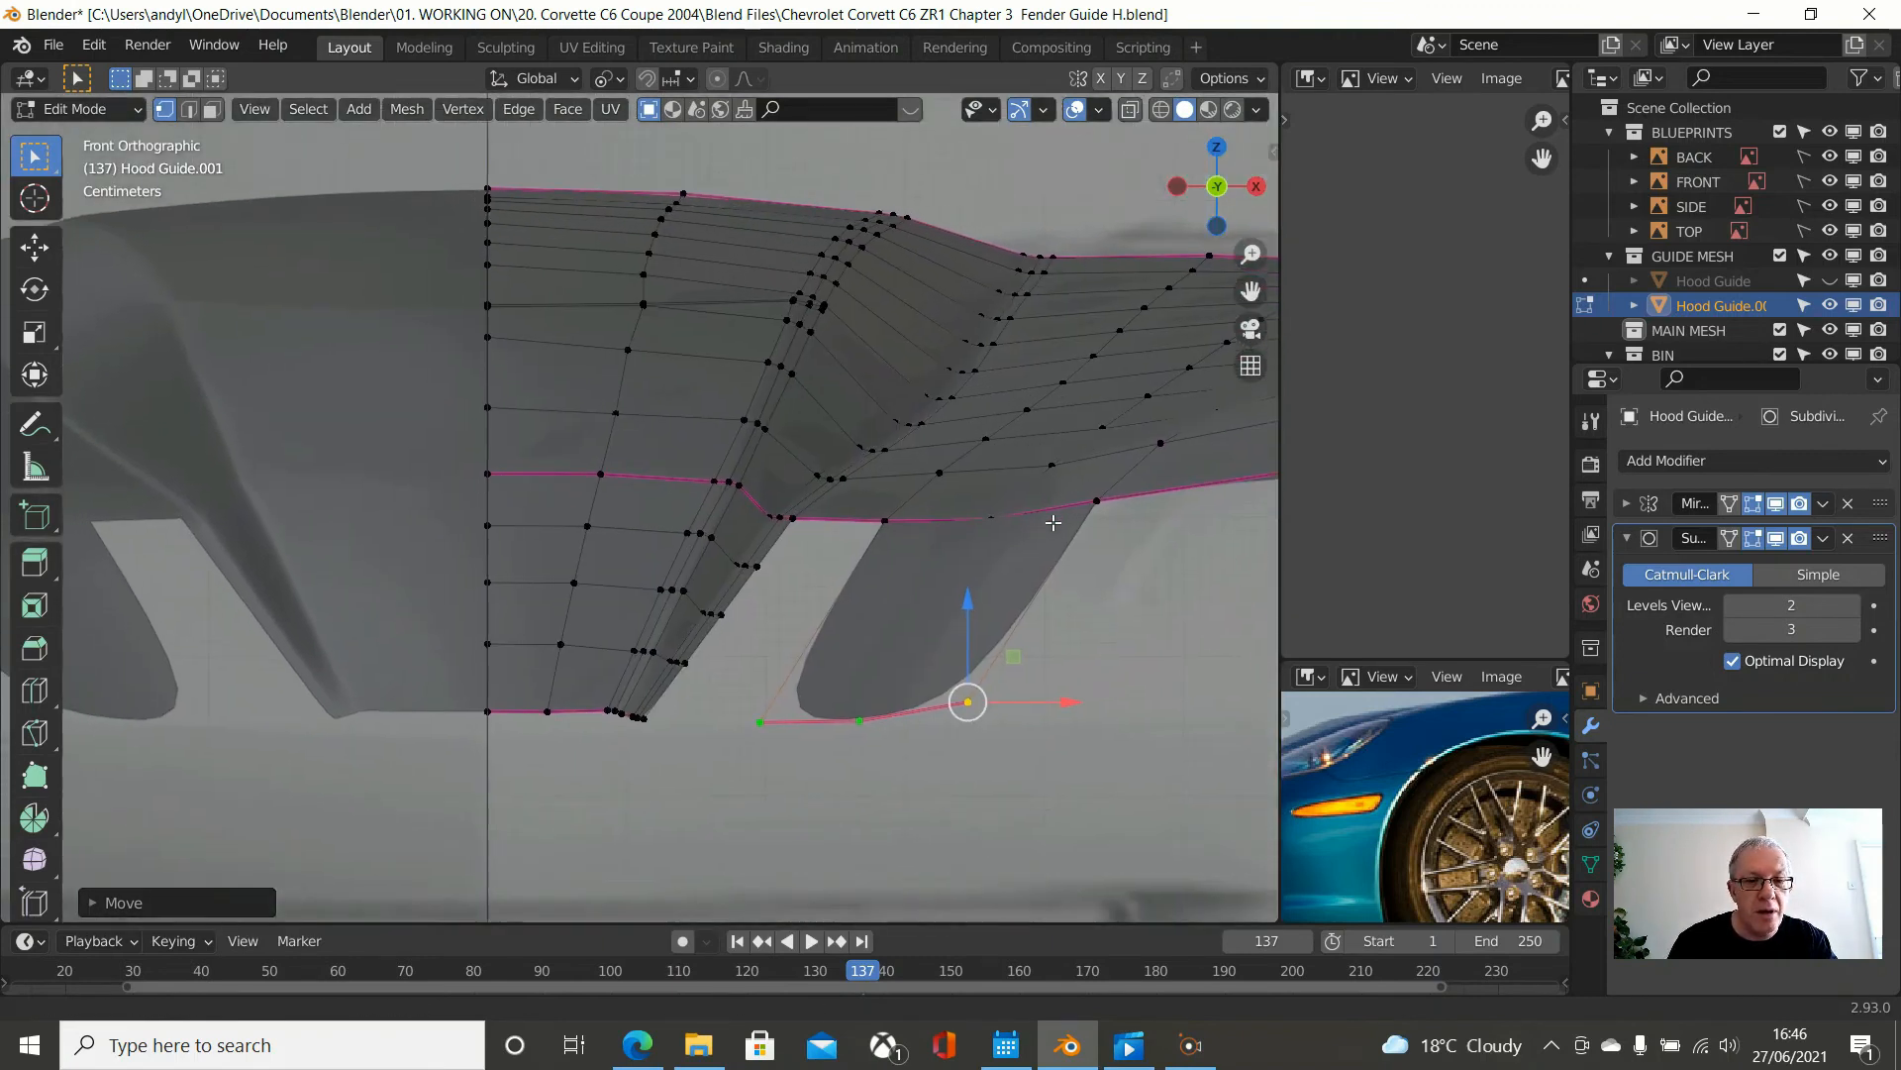
scroll(985, 612, up, 2)
shift+middle_drag(993, 594, 1021, 491)
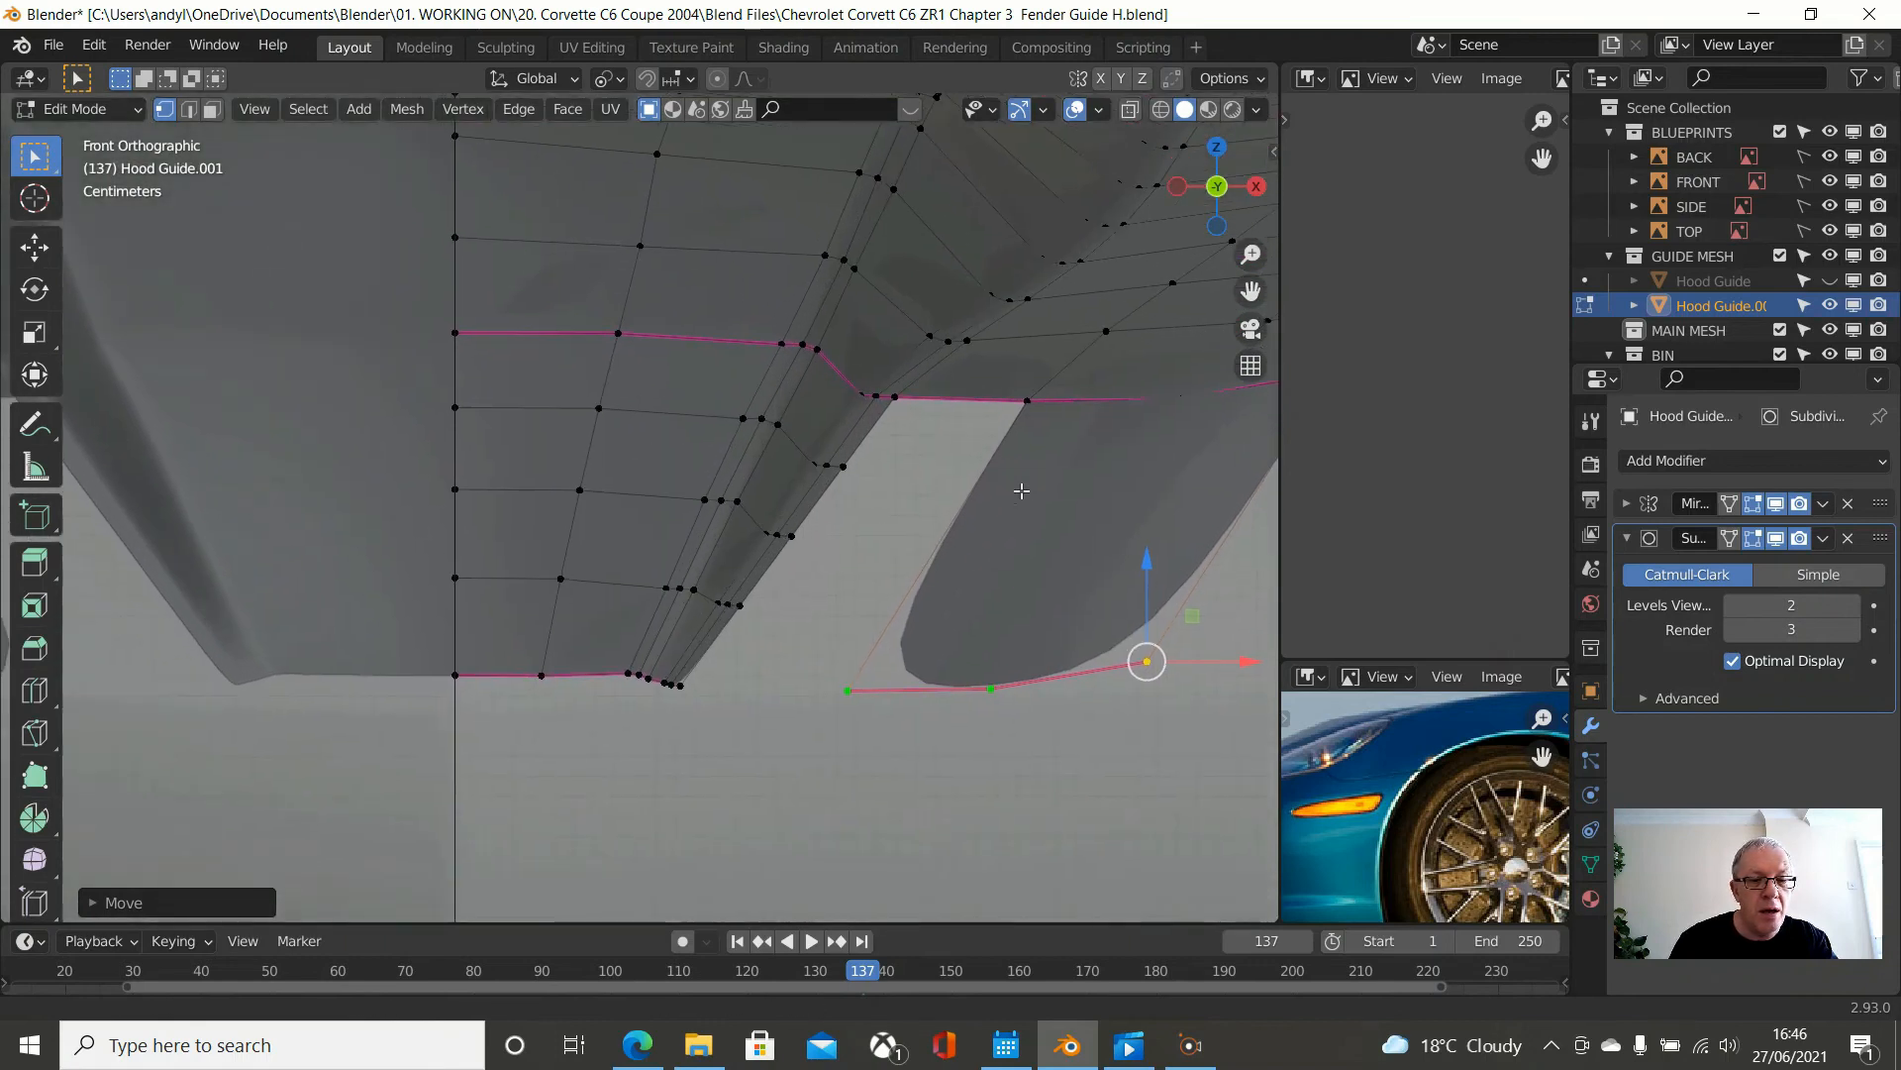
scroll(960, 694, up, 1)
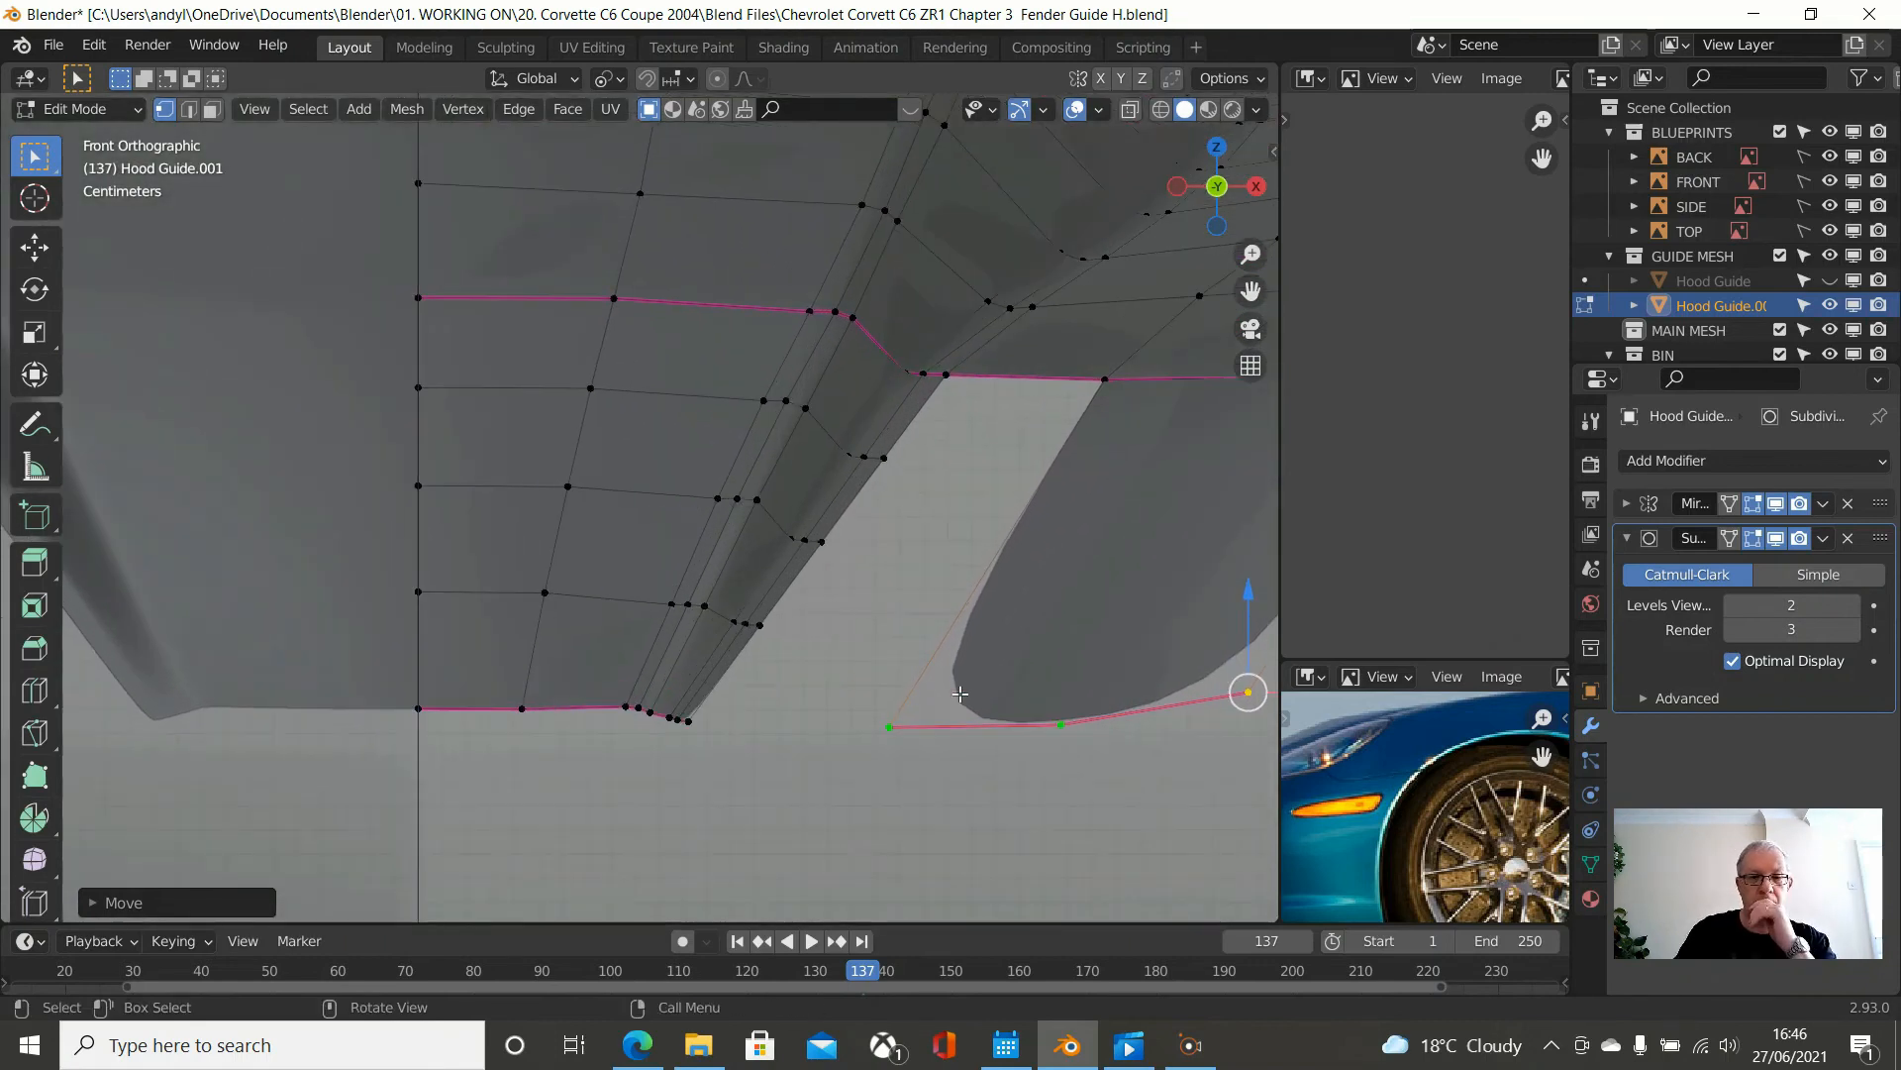
scroll(960, 695, down, 2)
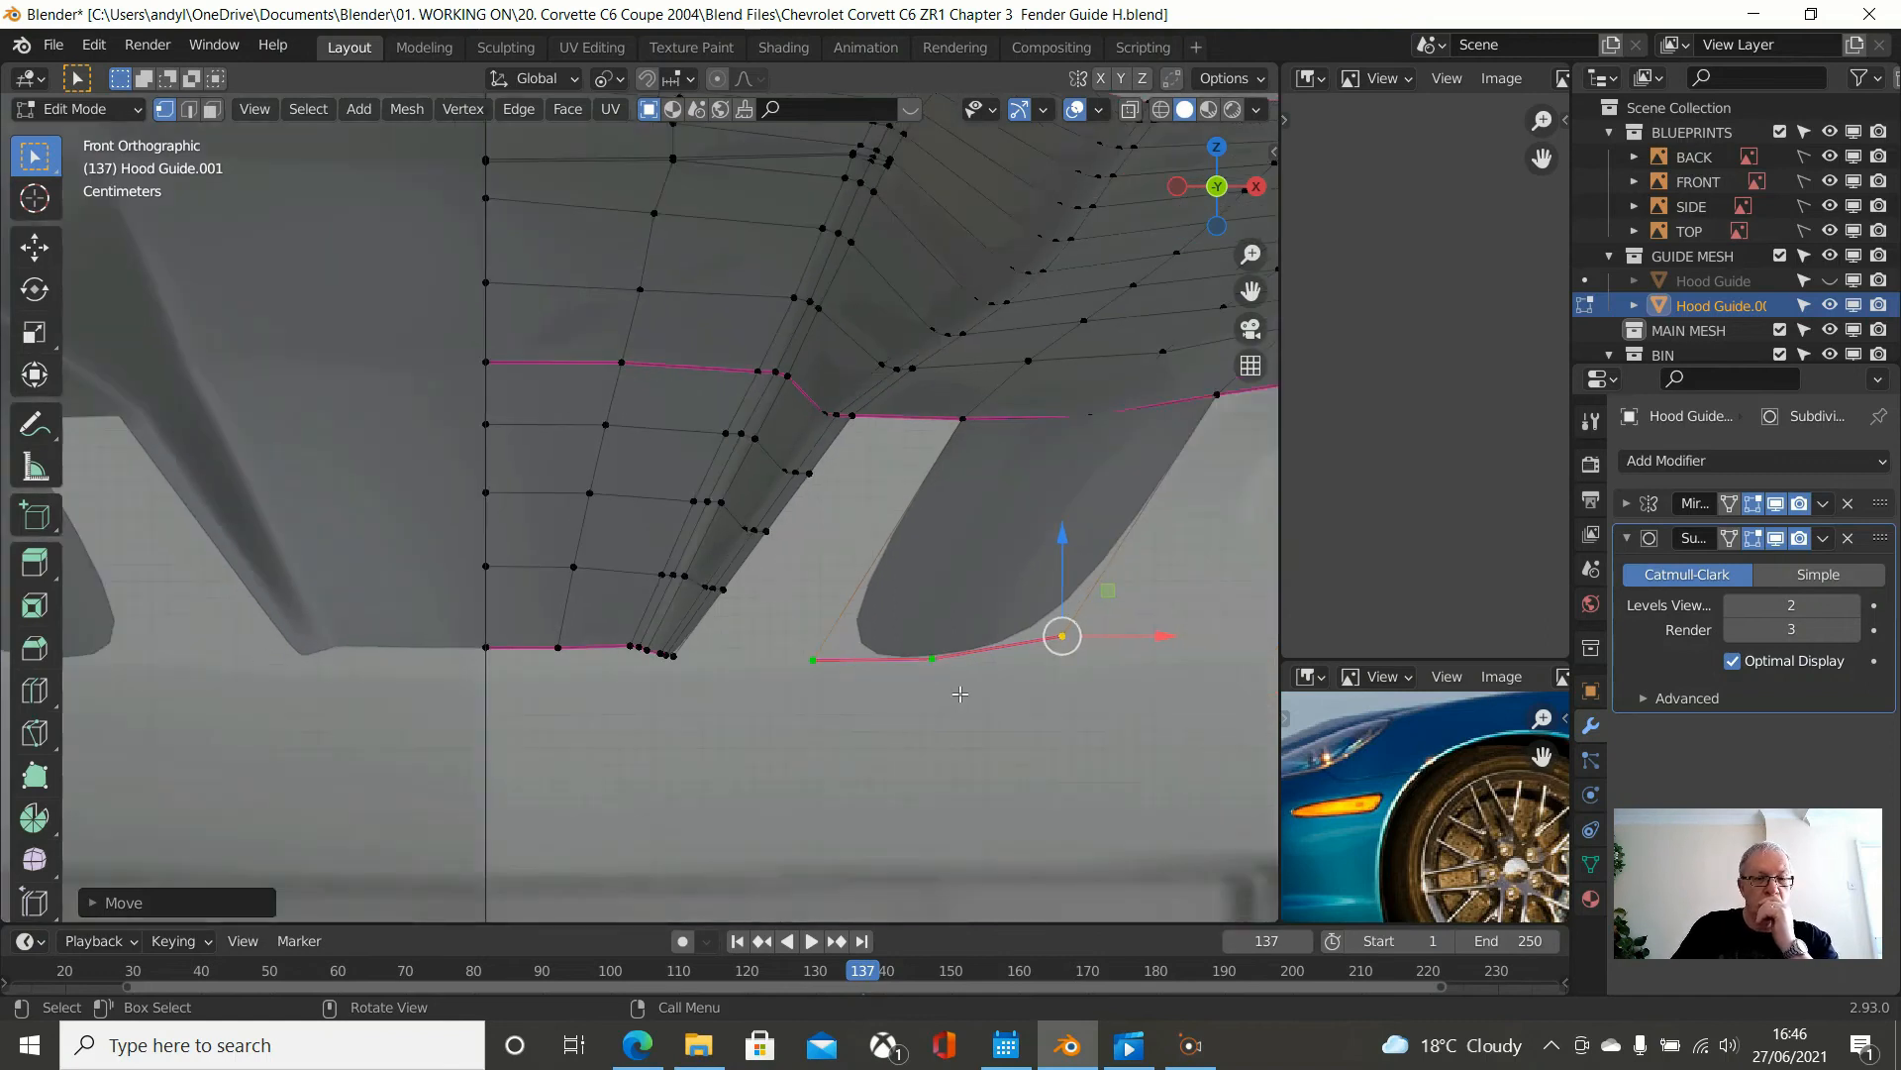
scroll(959, 694, down, 3)
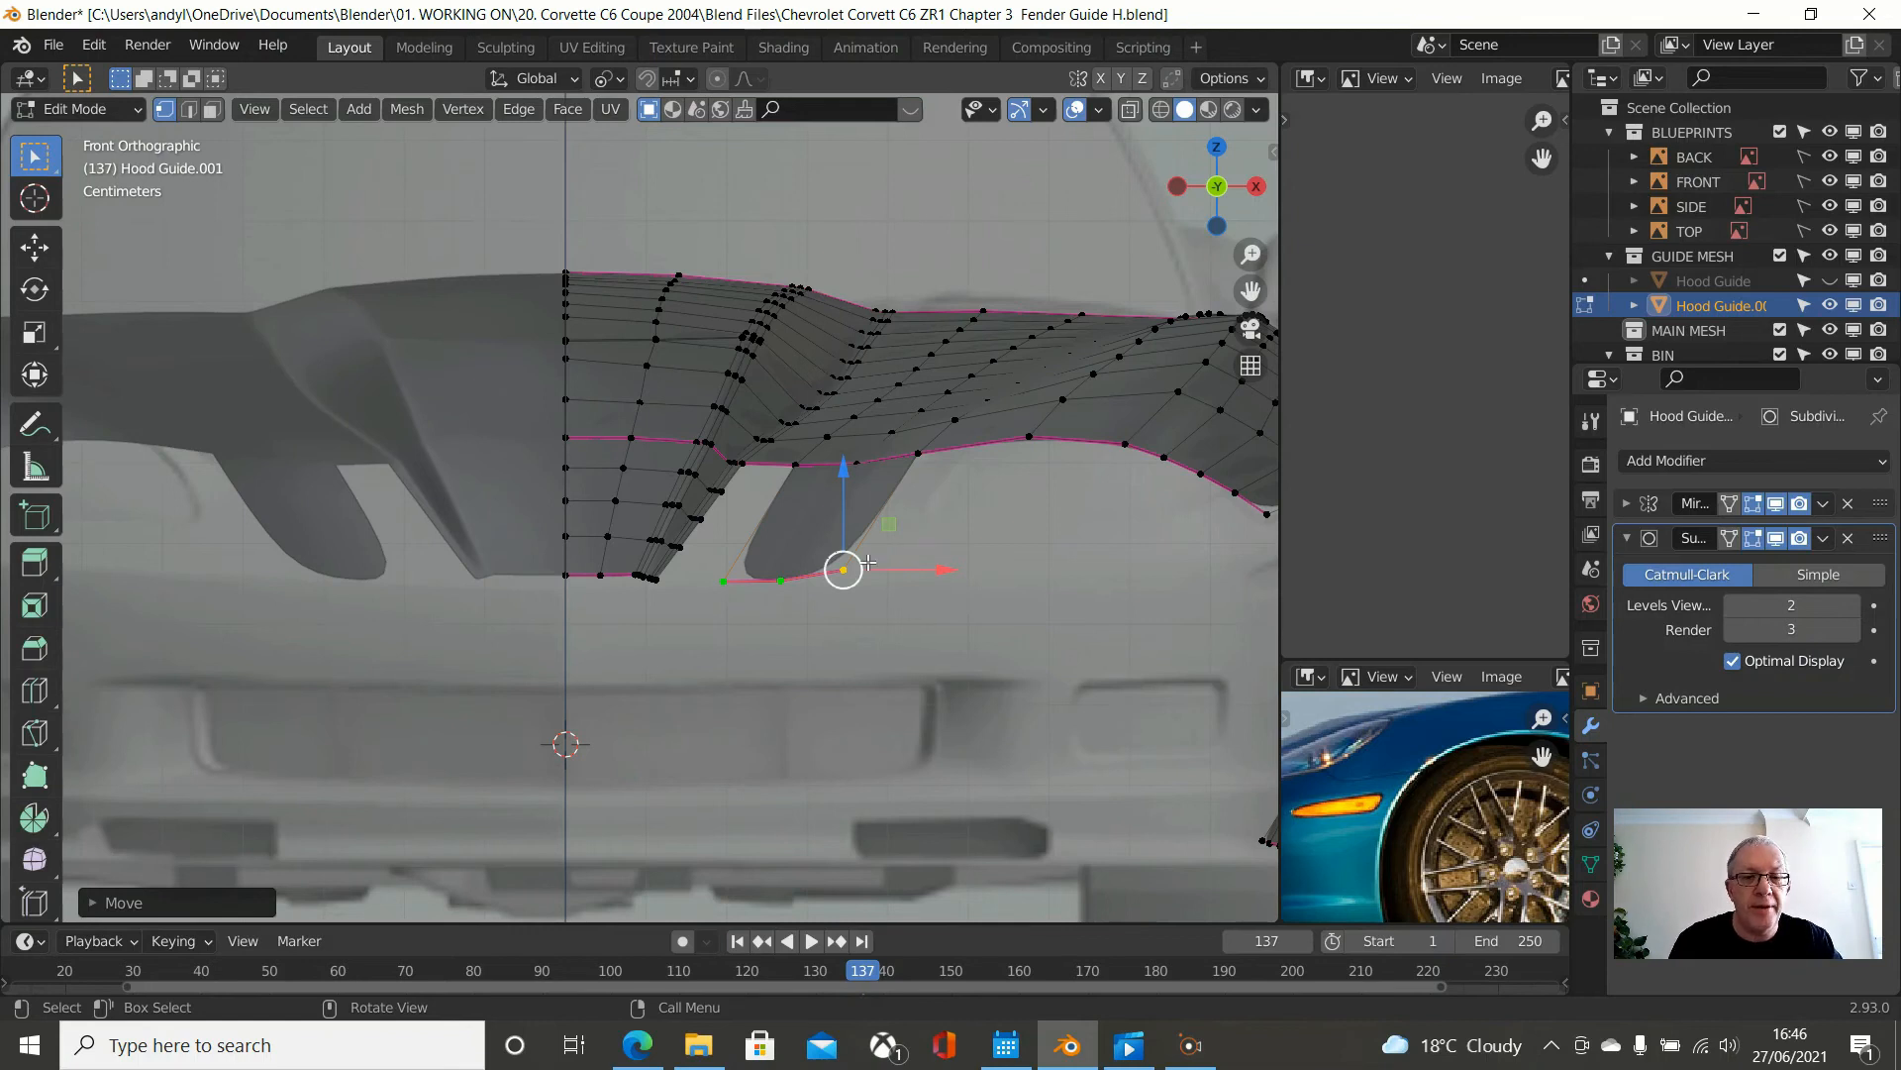
scroll(862, 564, up, 2)
scroll(868, 563, down, 2)
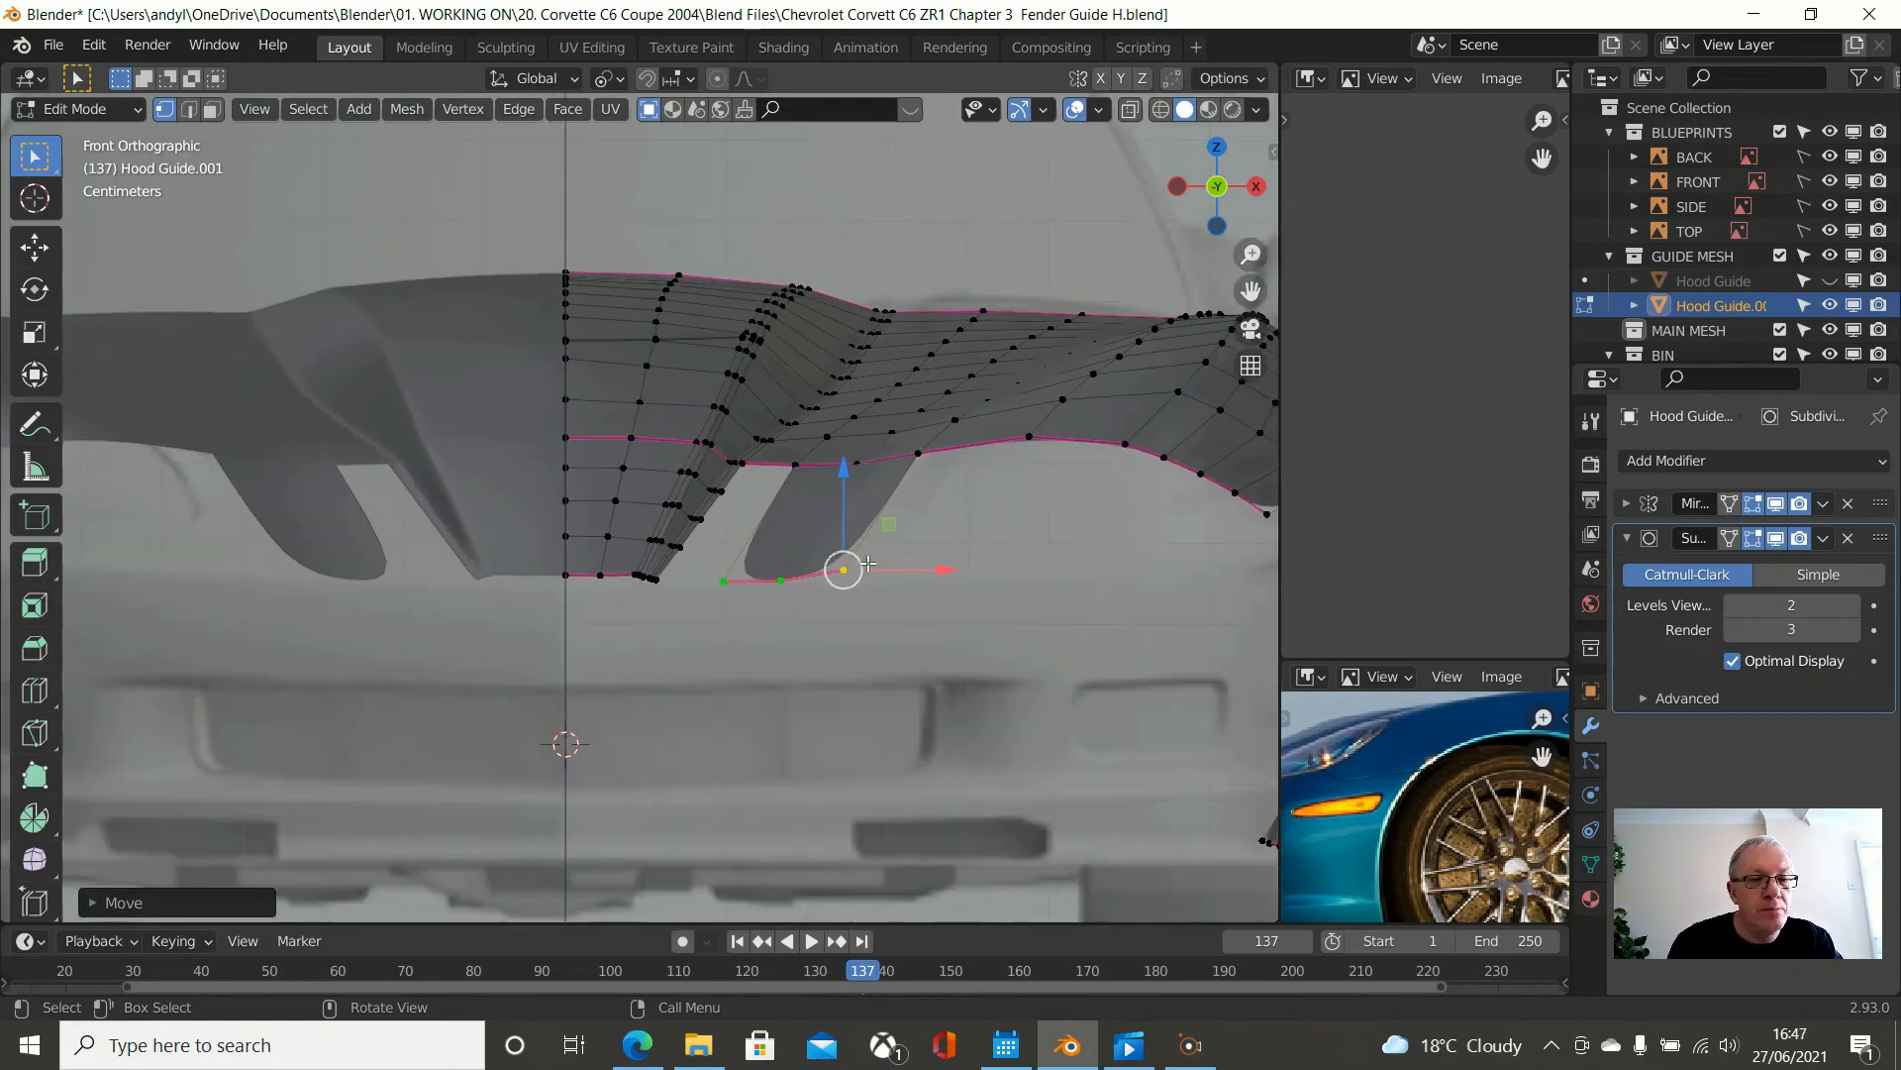
- Lower the strip's outer front corner vertex along Z until it is level with the other two front-edge vertices
key(b)
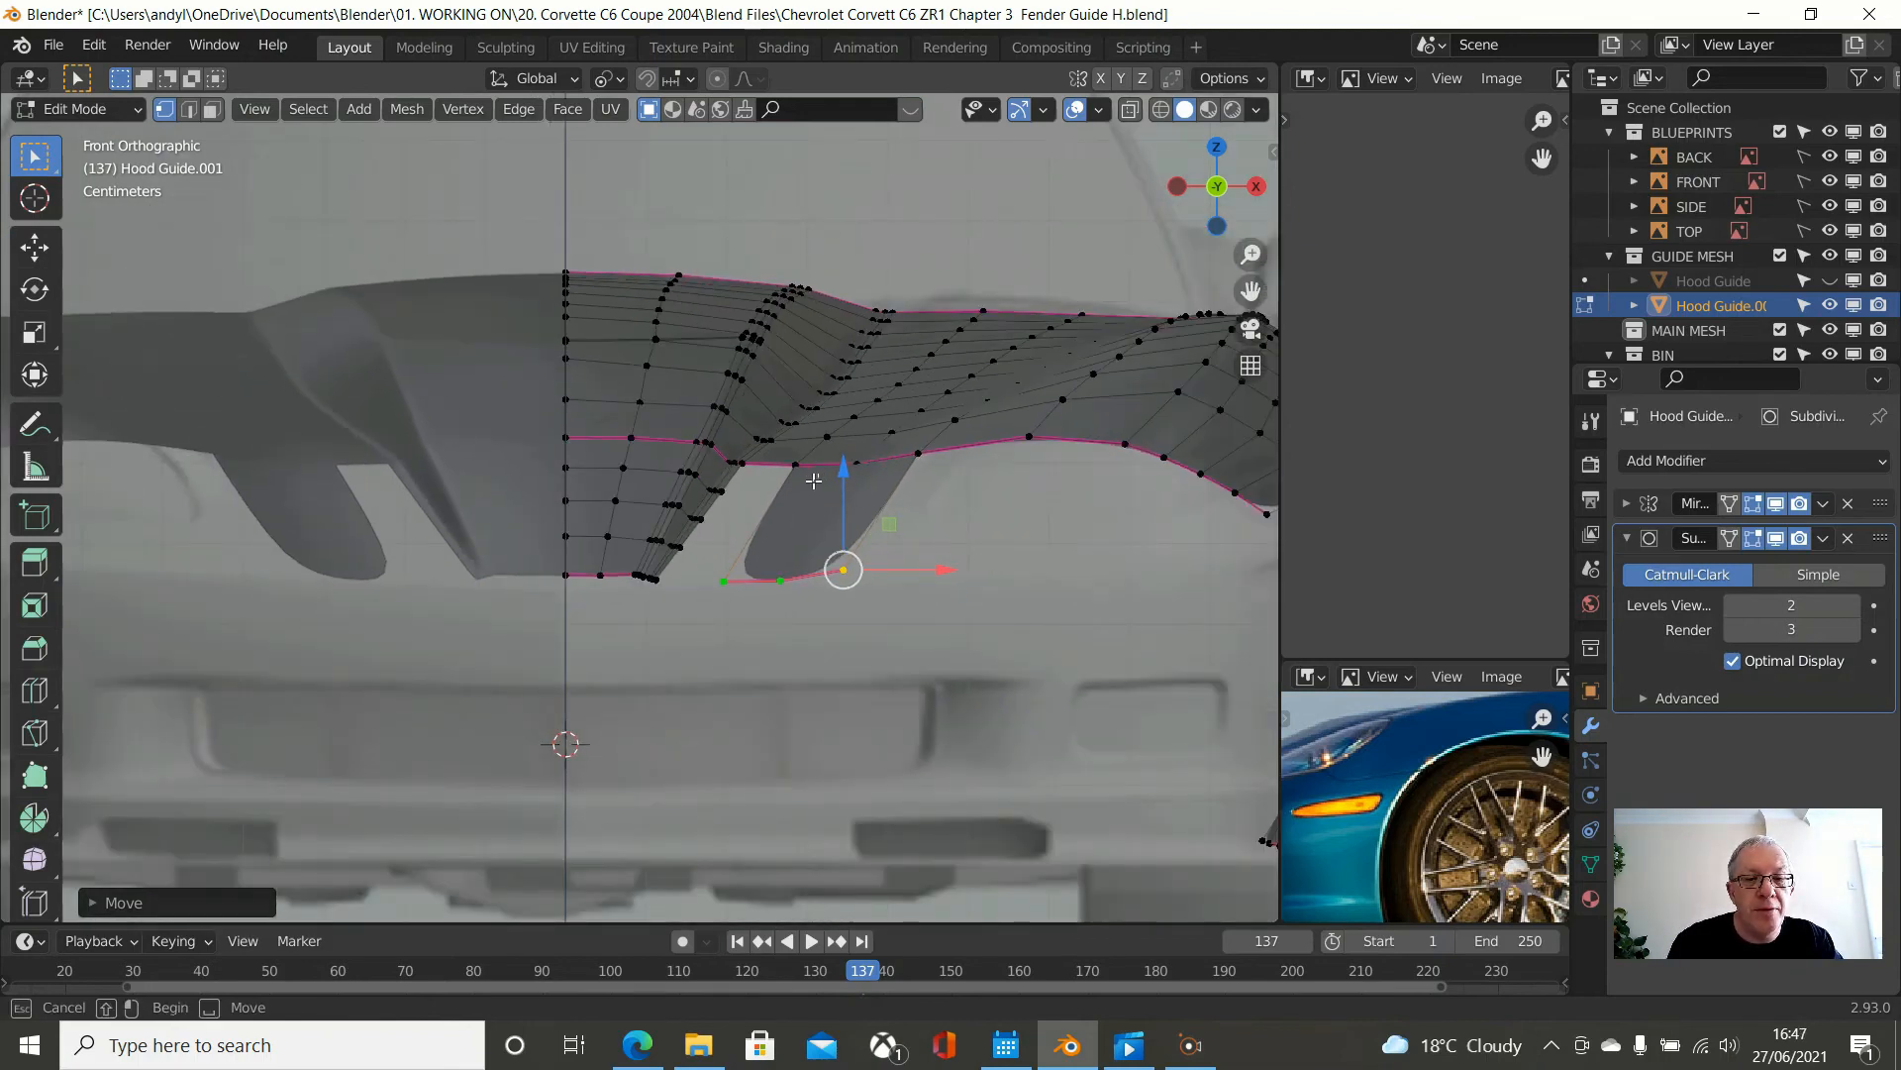
drag(818, 476, 812, 488)
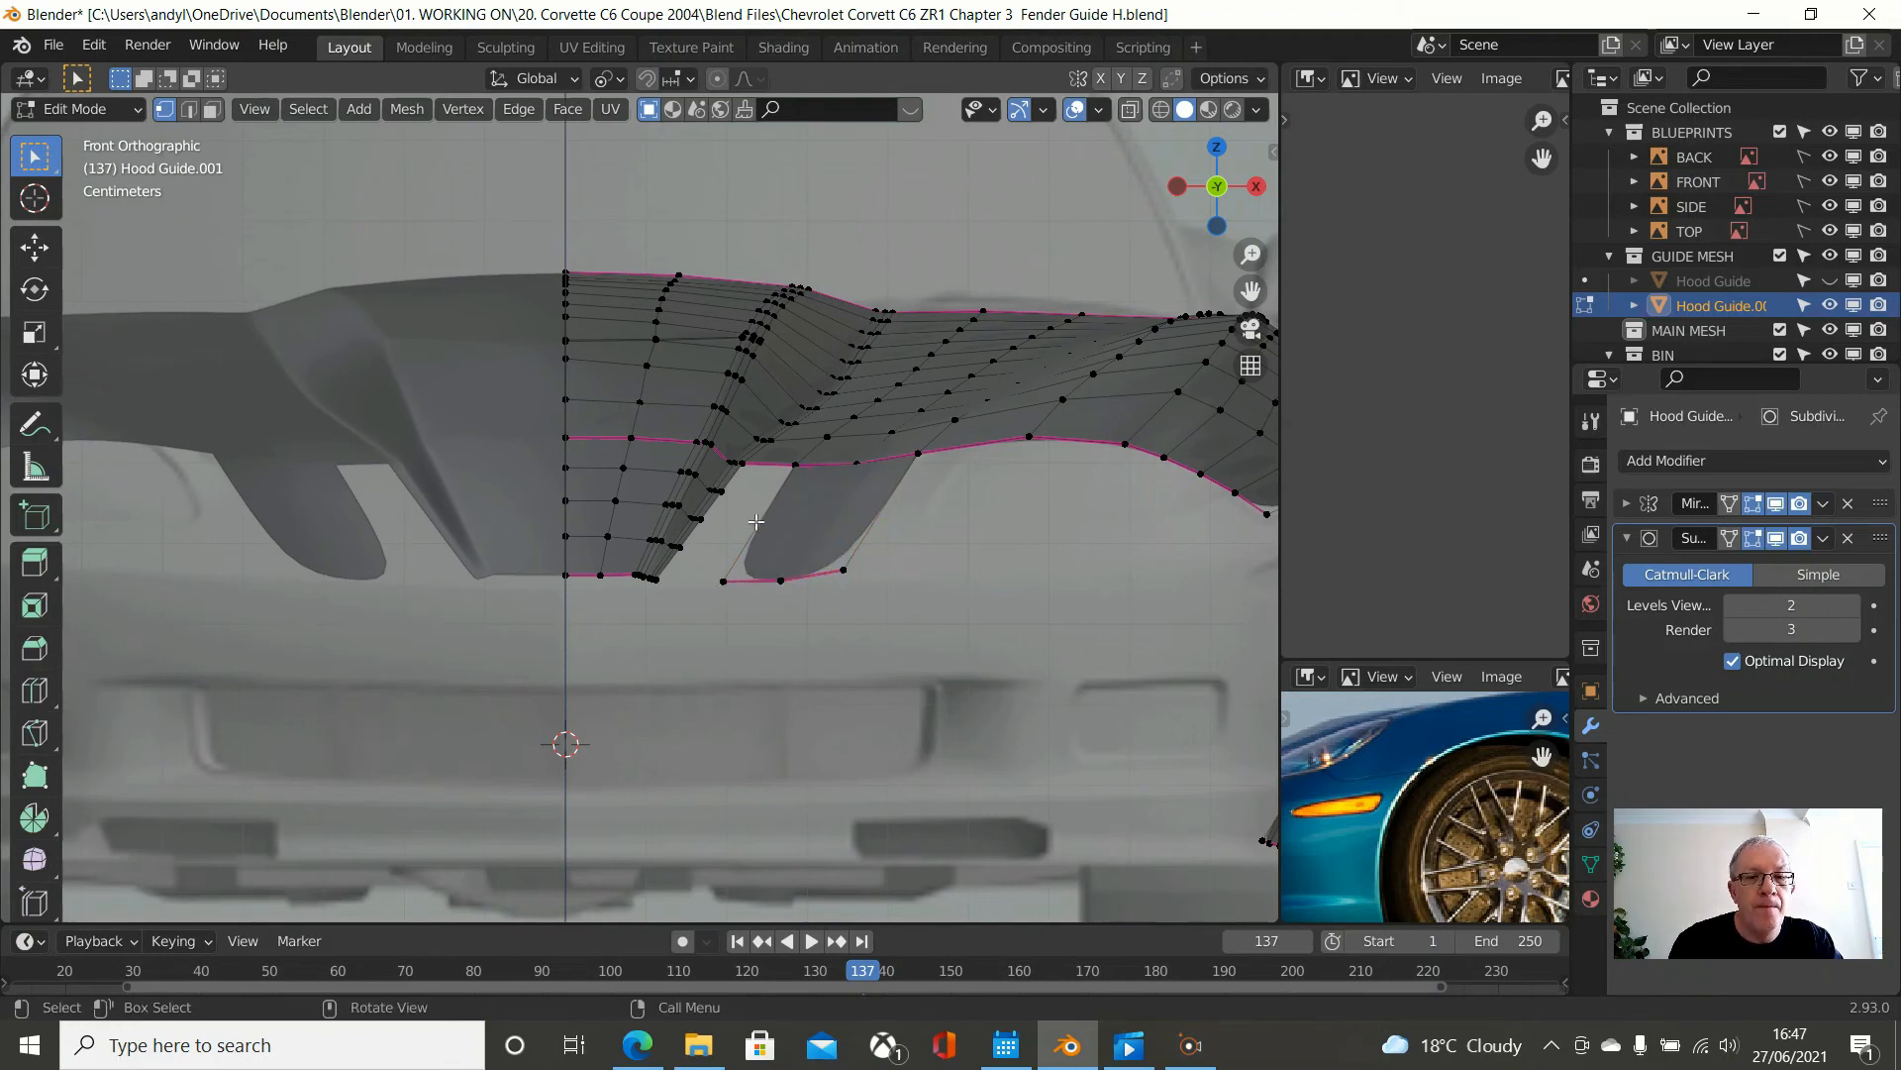
alt+click(769, 581)
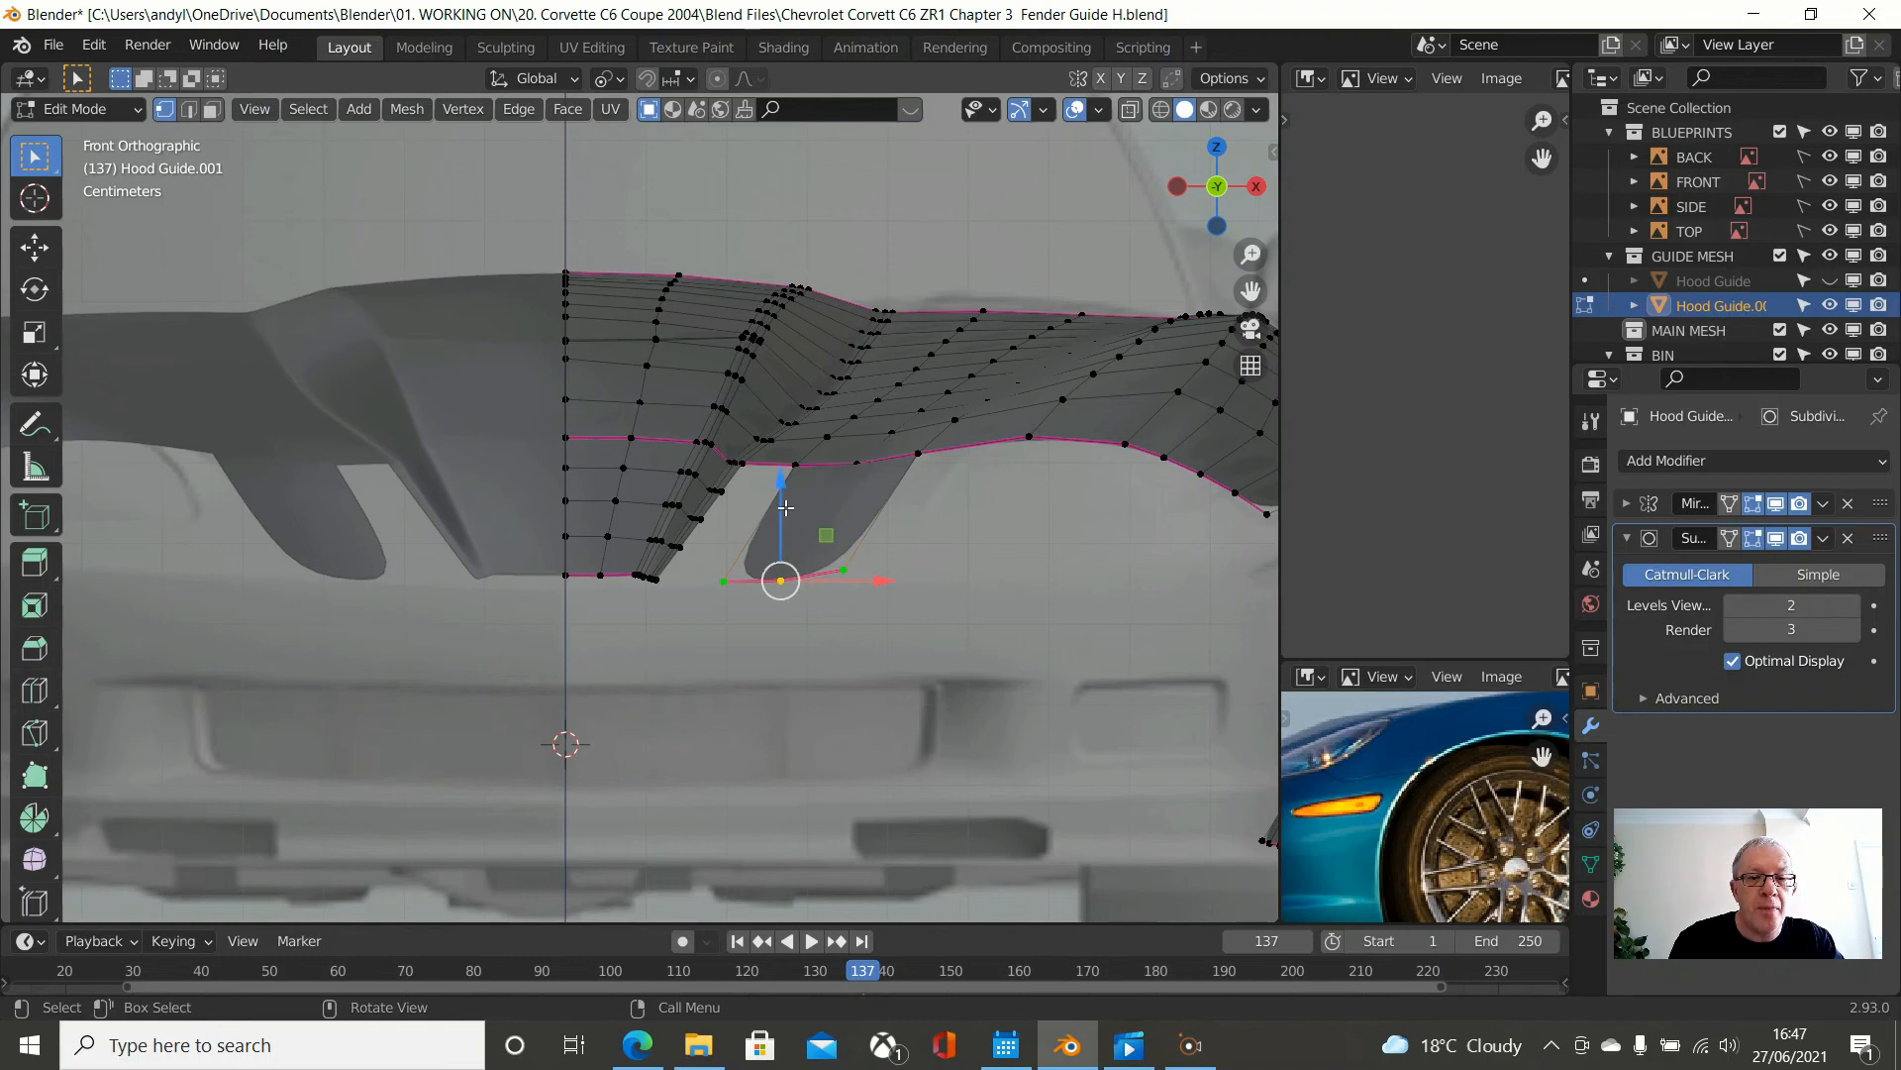
drag(789, 498, 836, 521)
click(843, 571)
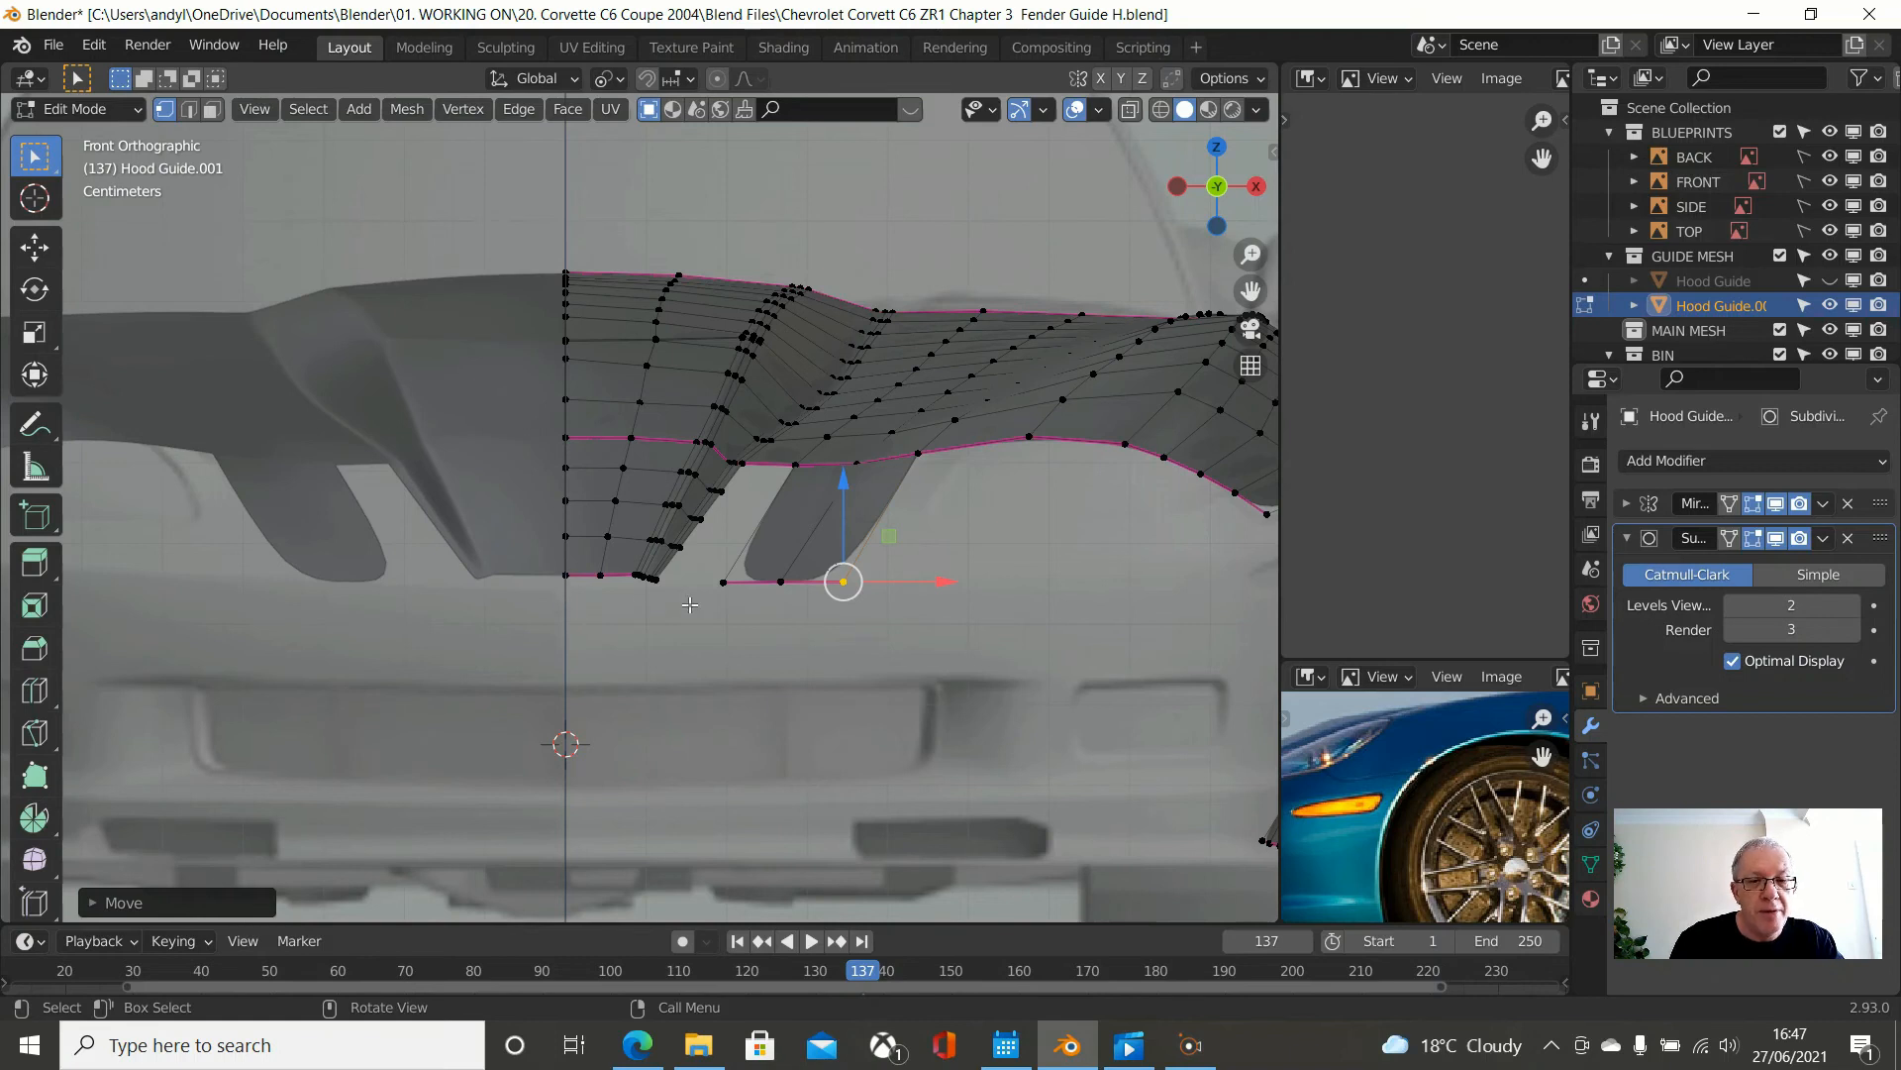
- Select the front-edge vertices of the strip and nose extension, with the strip's outer corner active, and flatten them by scaling Z to 0
ctrl+click(719, 595)
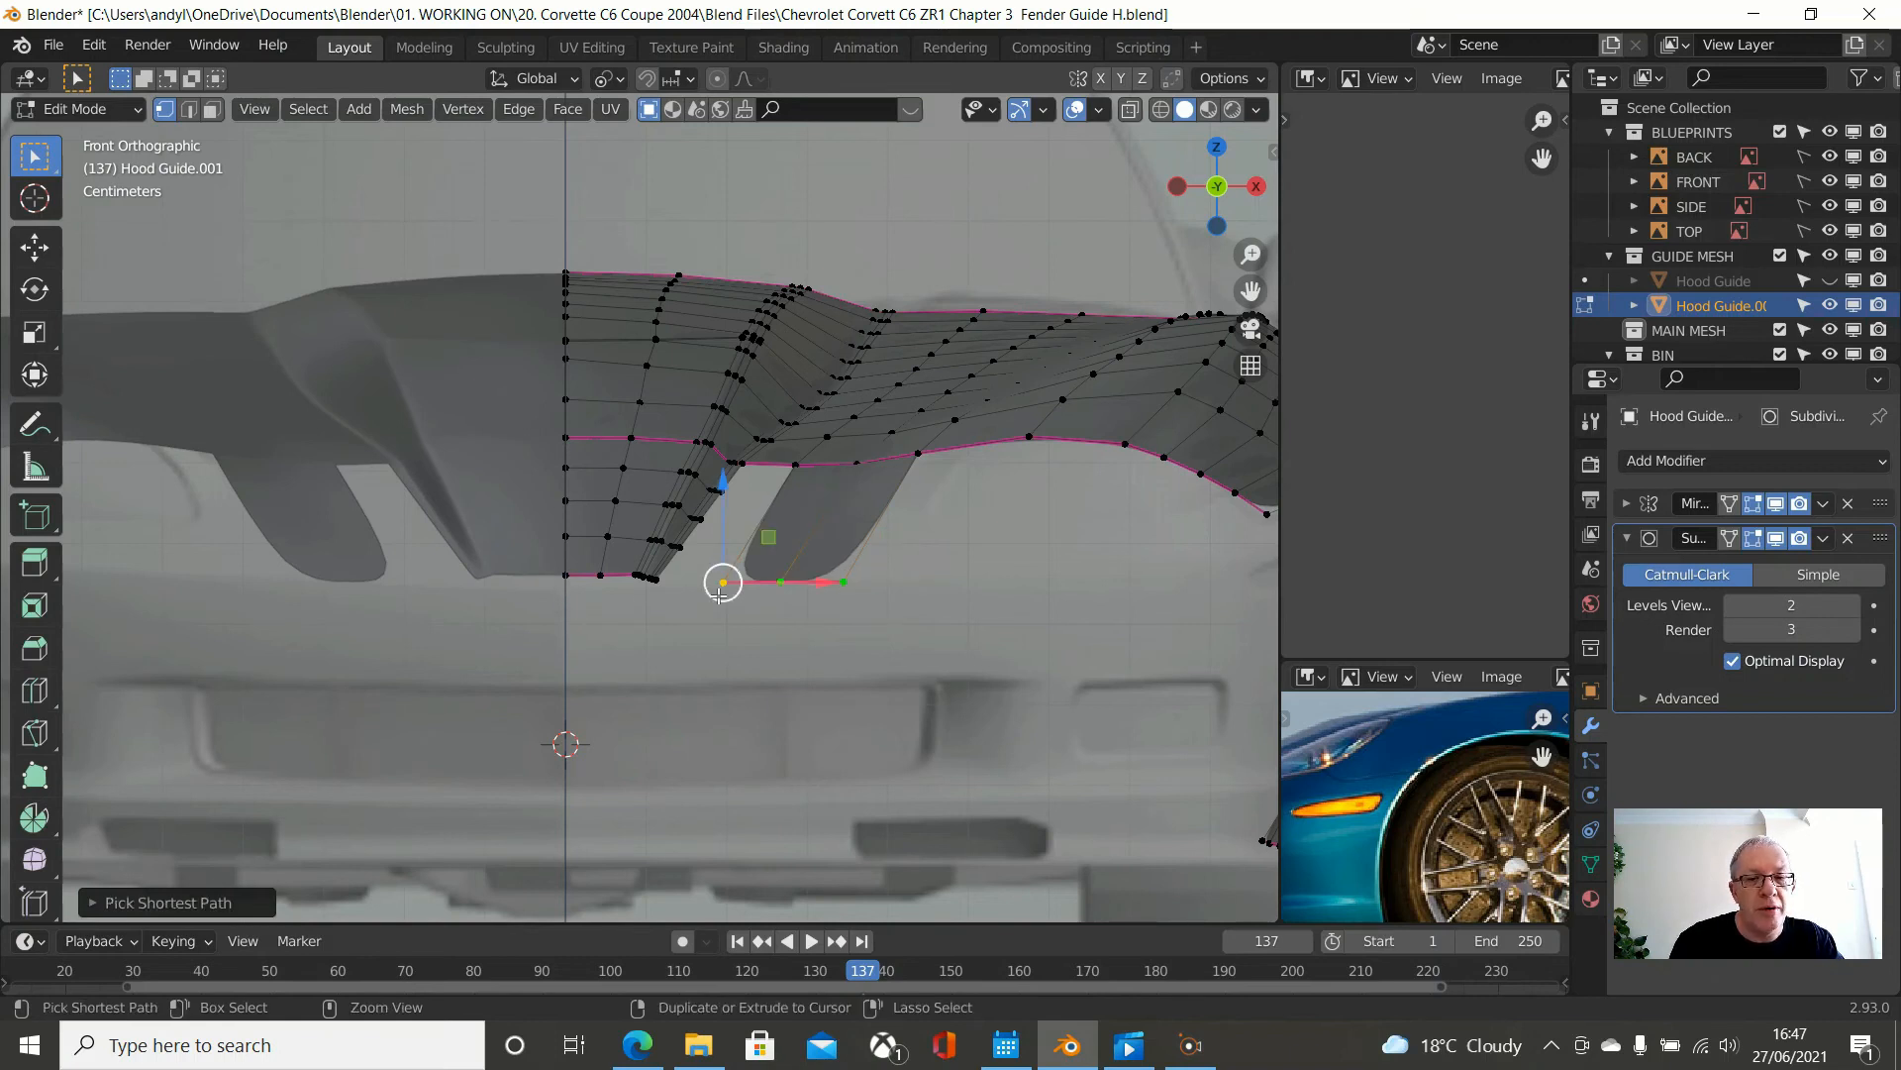
click(651, 578)
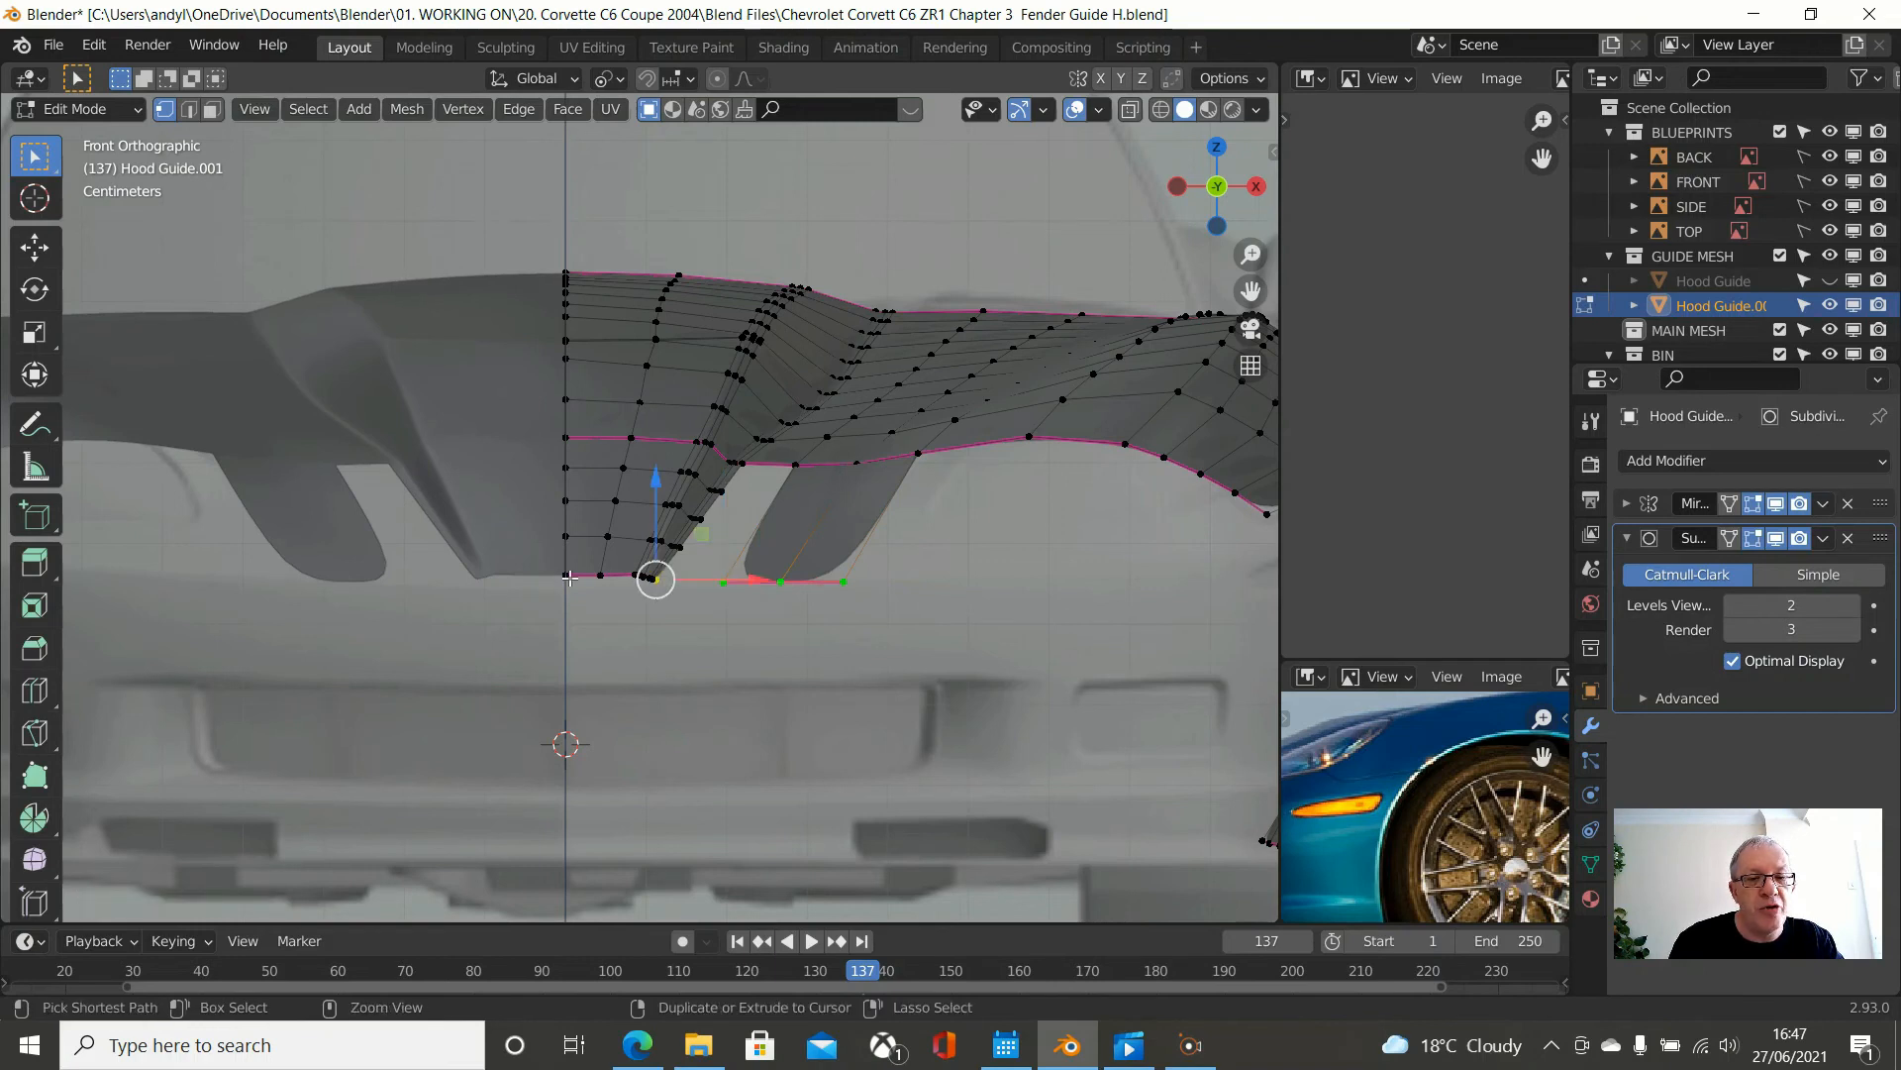
ctrl+click(569, 577)
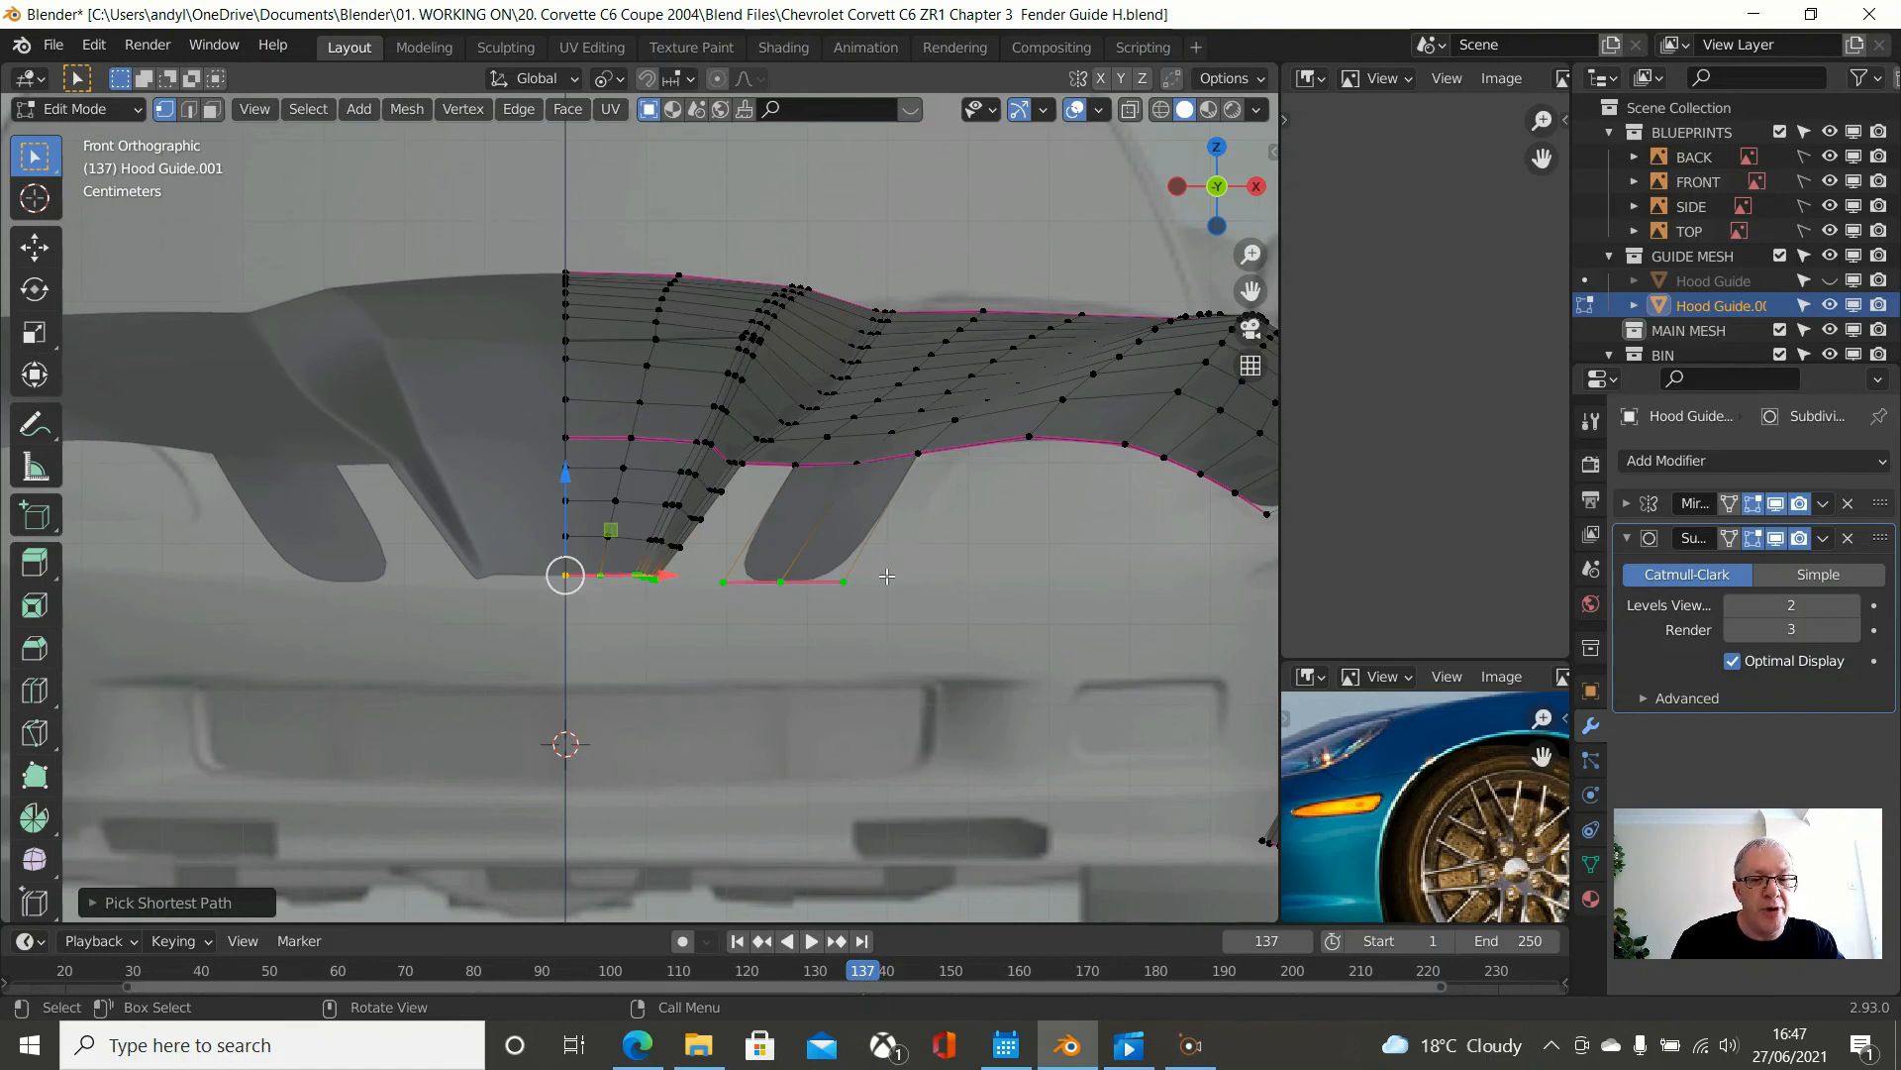
shift+click(846, 586)
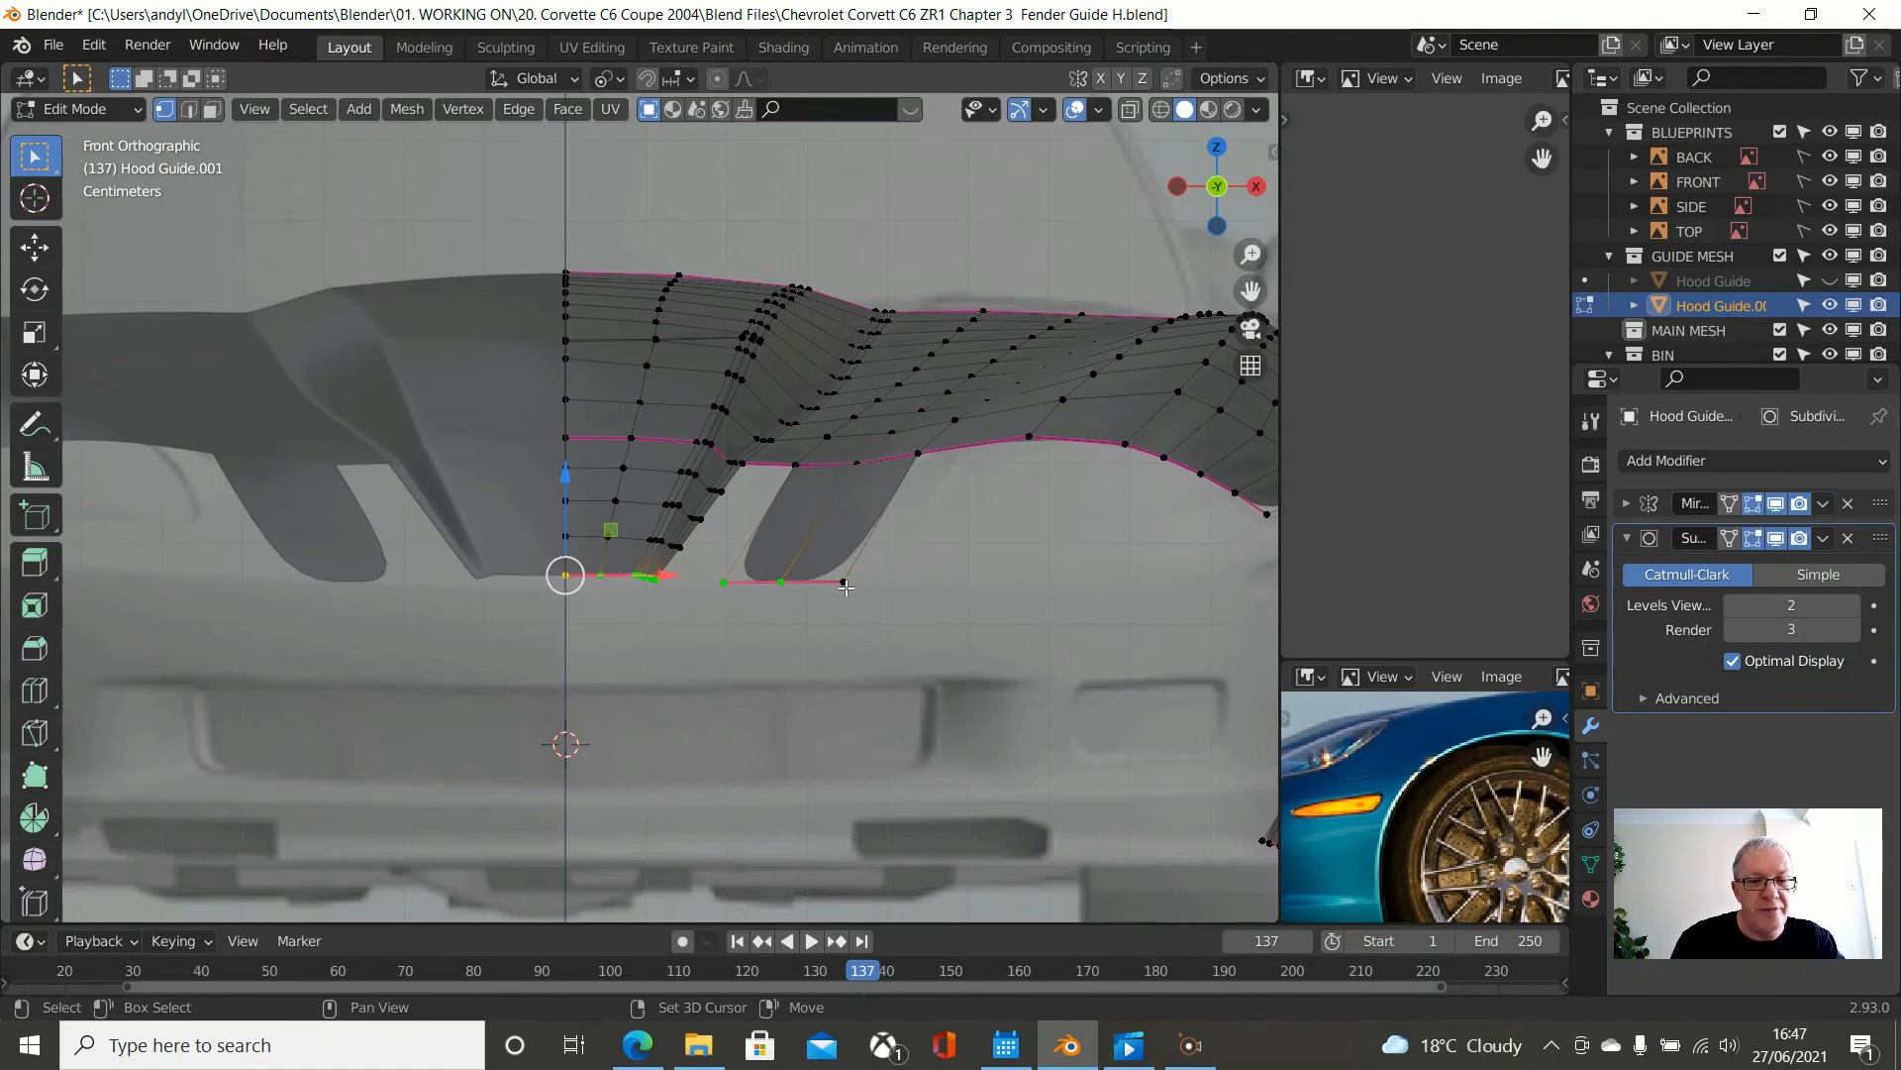
shift+click(846, 587)
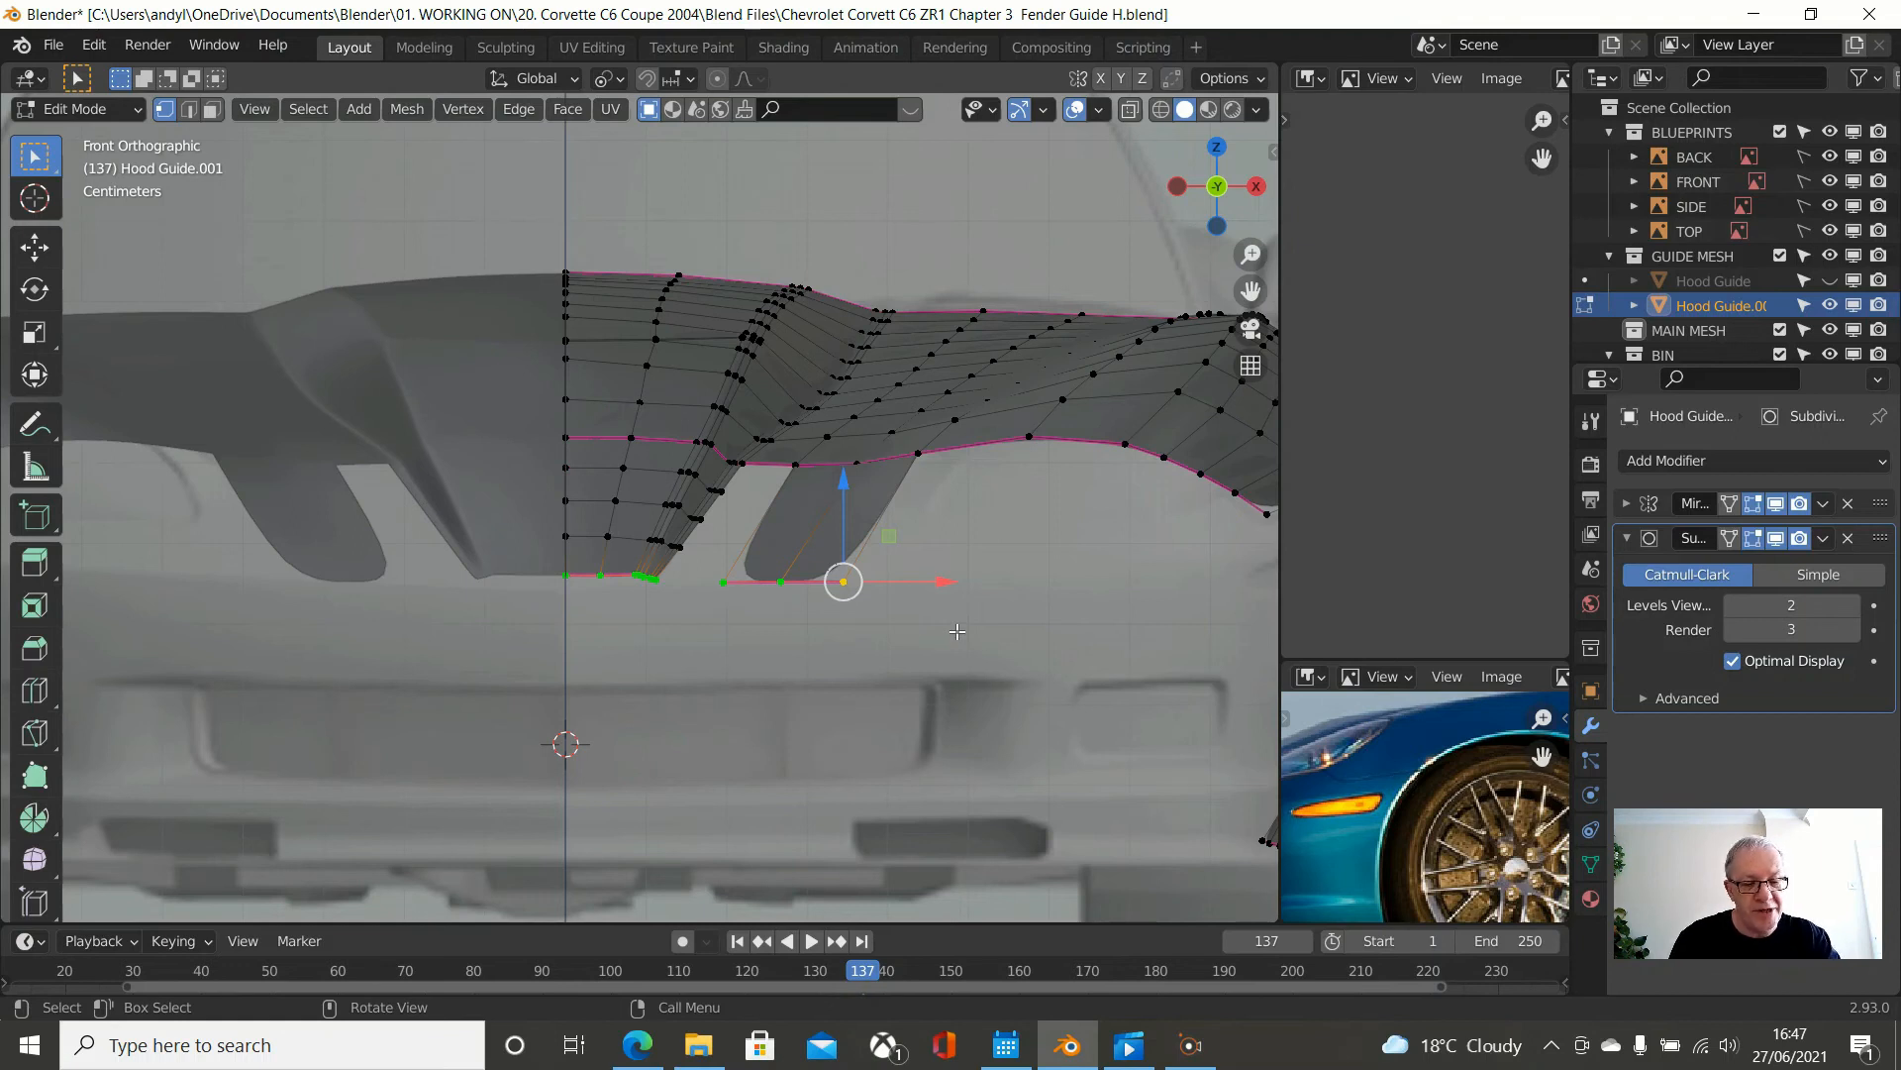
key(s)
key(z)
text(0)
key(Return)
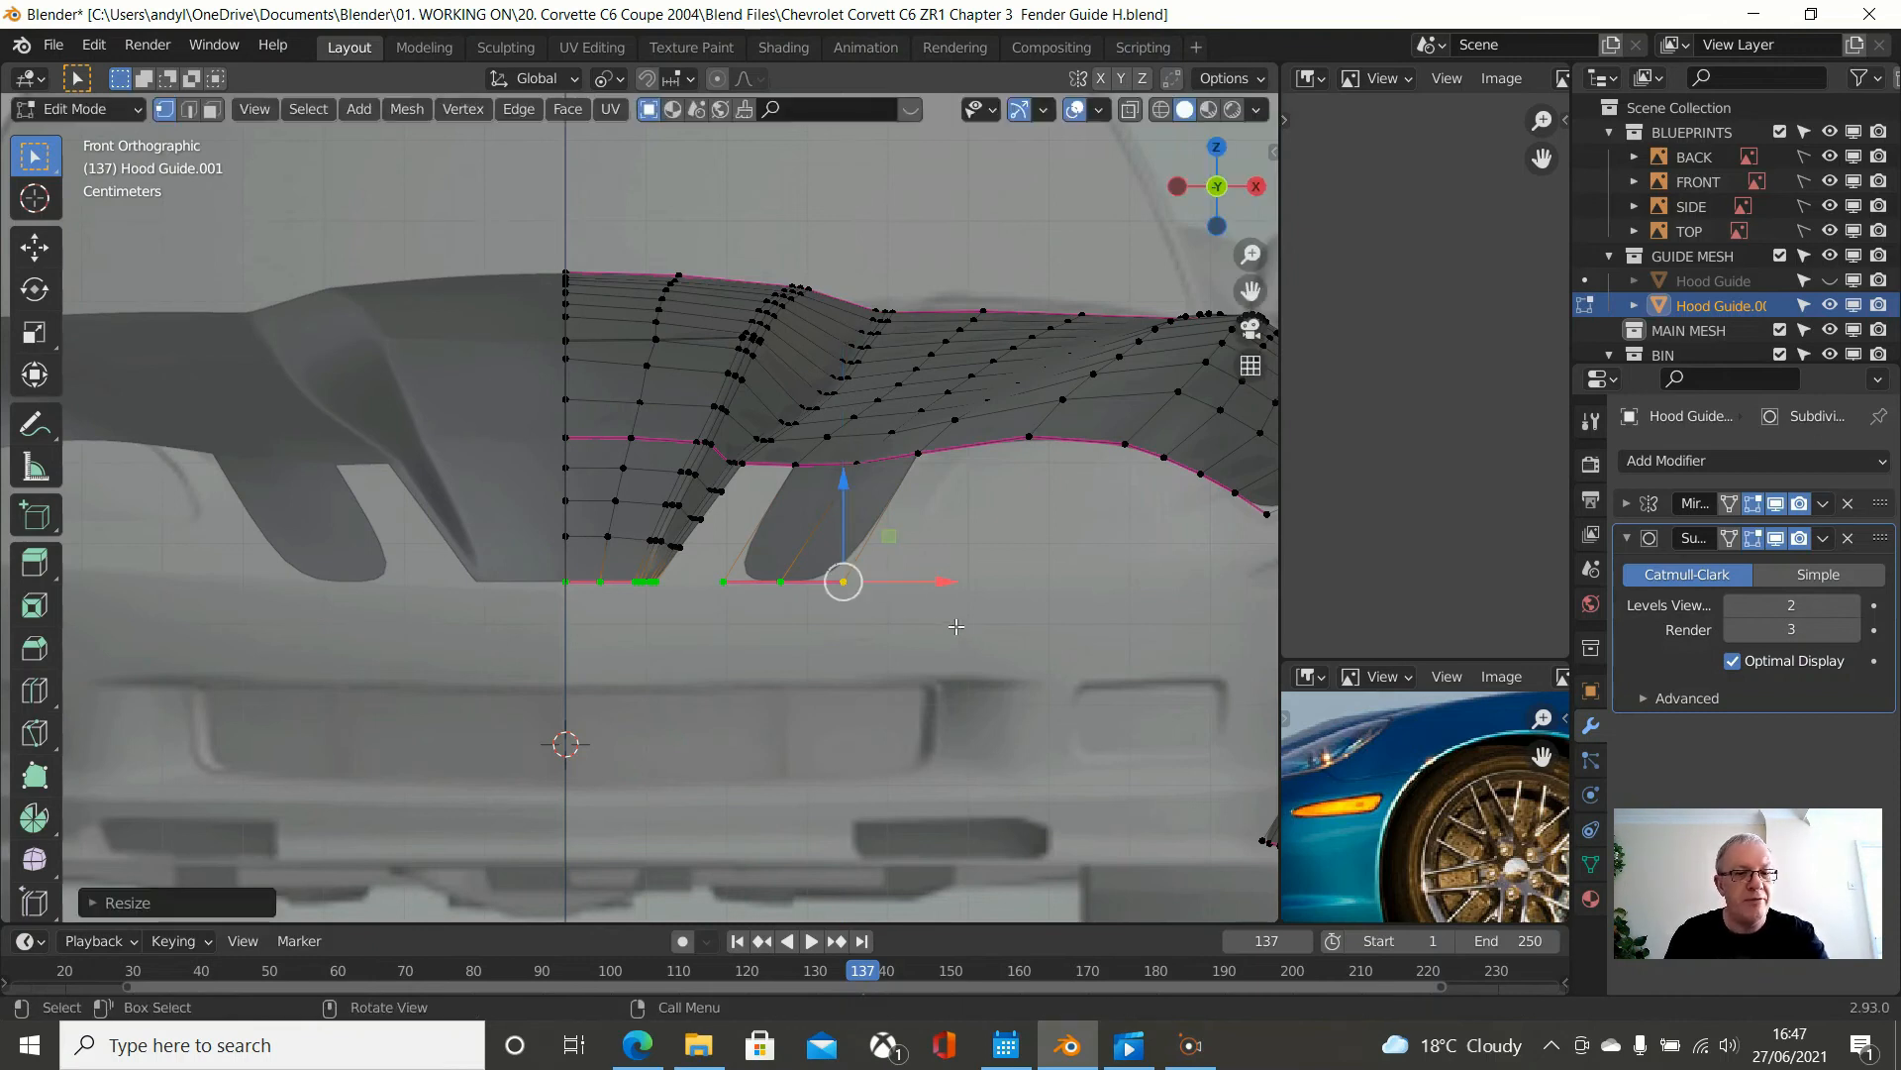
- Lower the selected front-edge vertices slightly along Z in the front view
scroll(821, 495, down, 1)
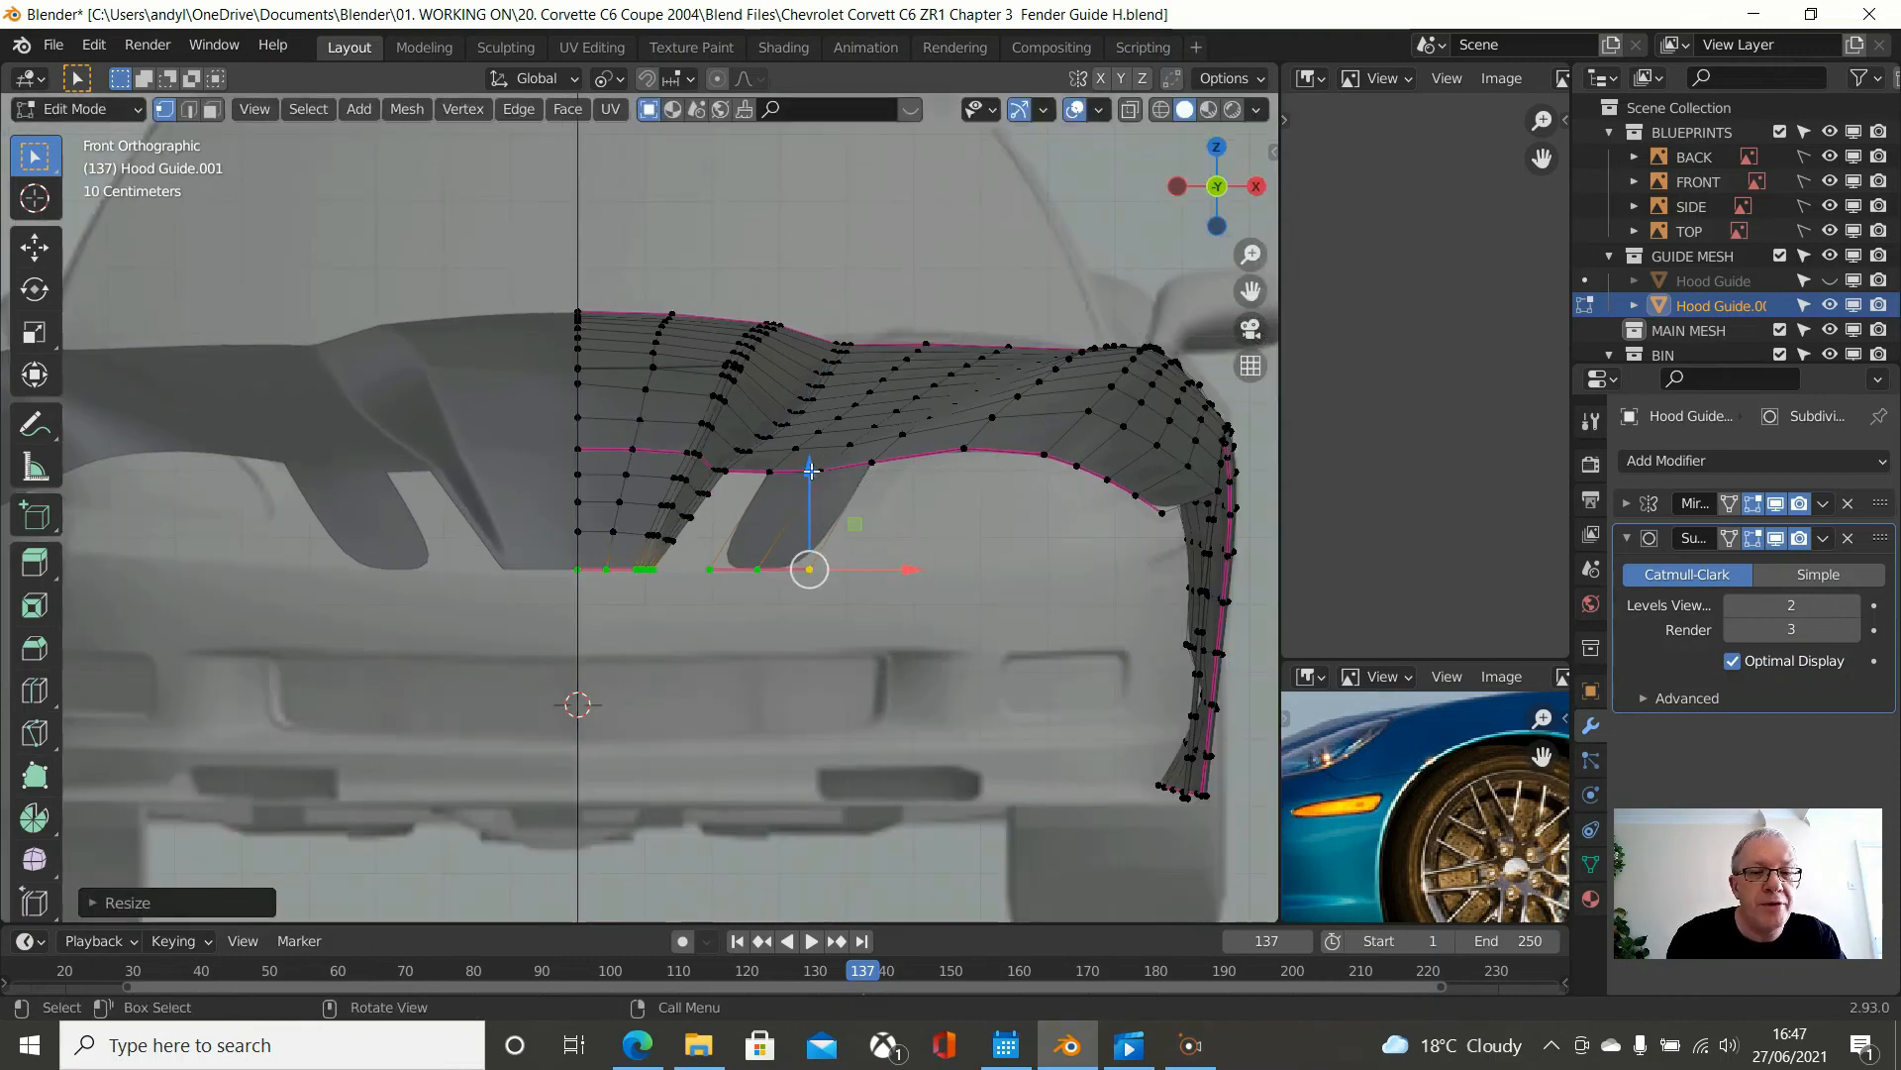
drag(808, 469, 803, 476)
scroll(803, 476, down, 1)
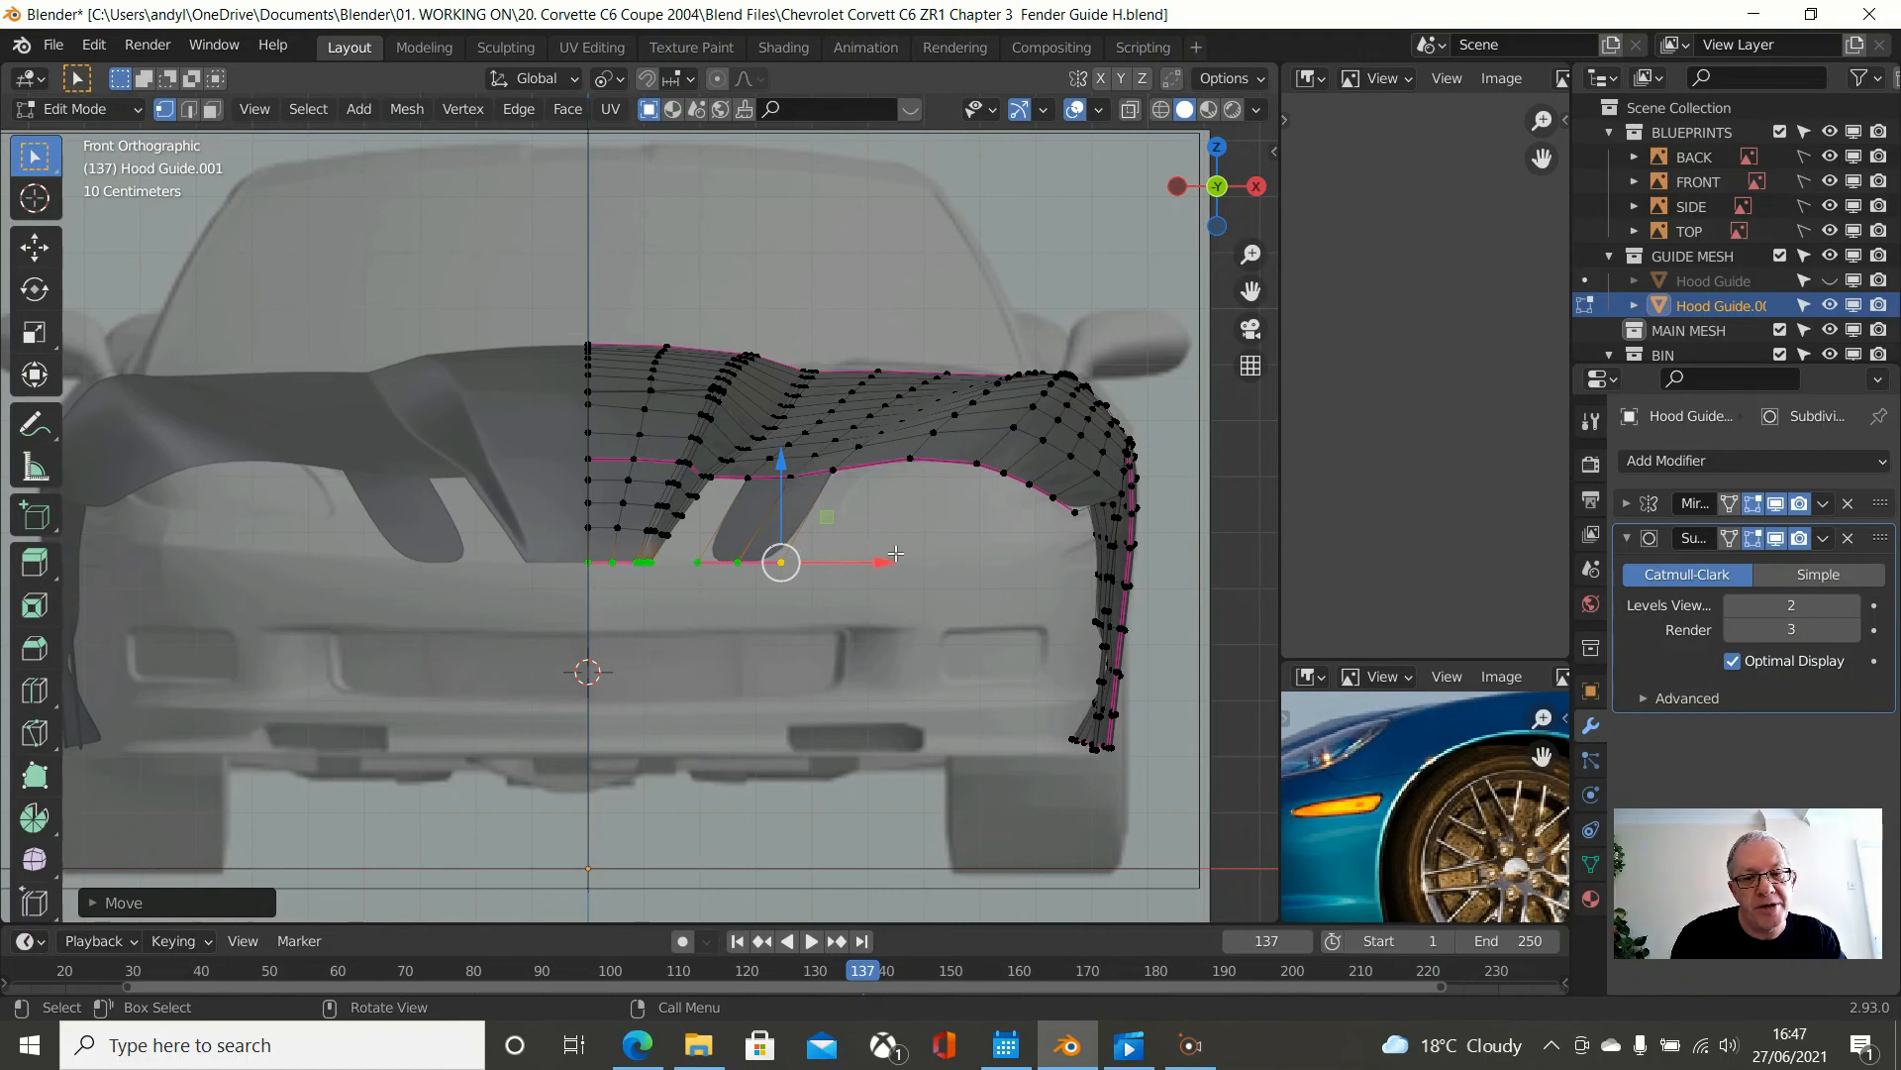
scroll(933, 549, down, 2)
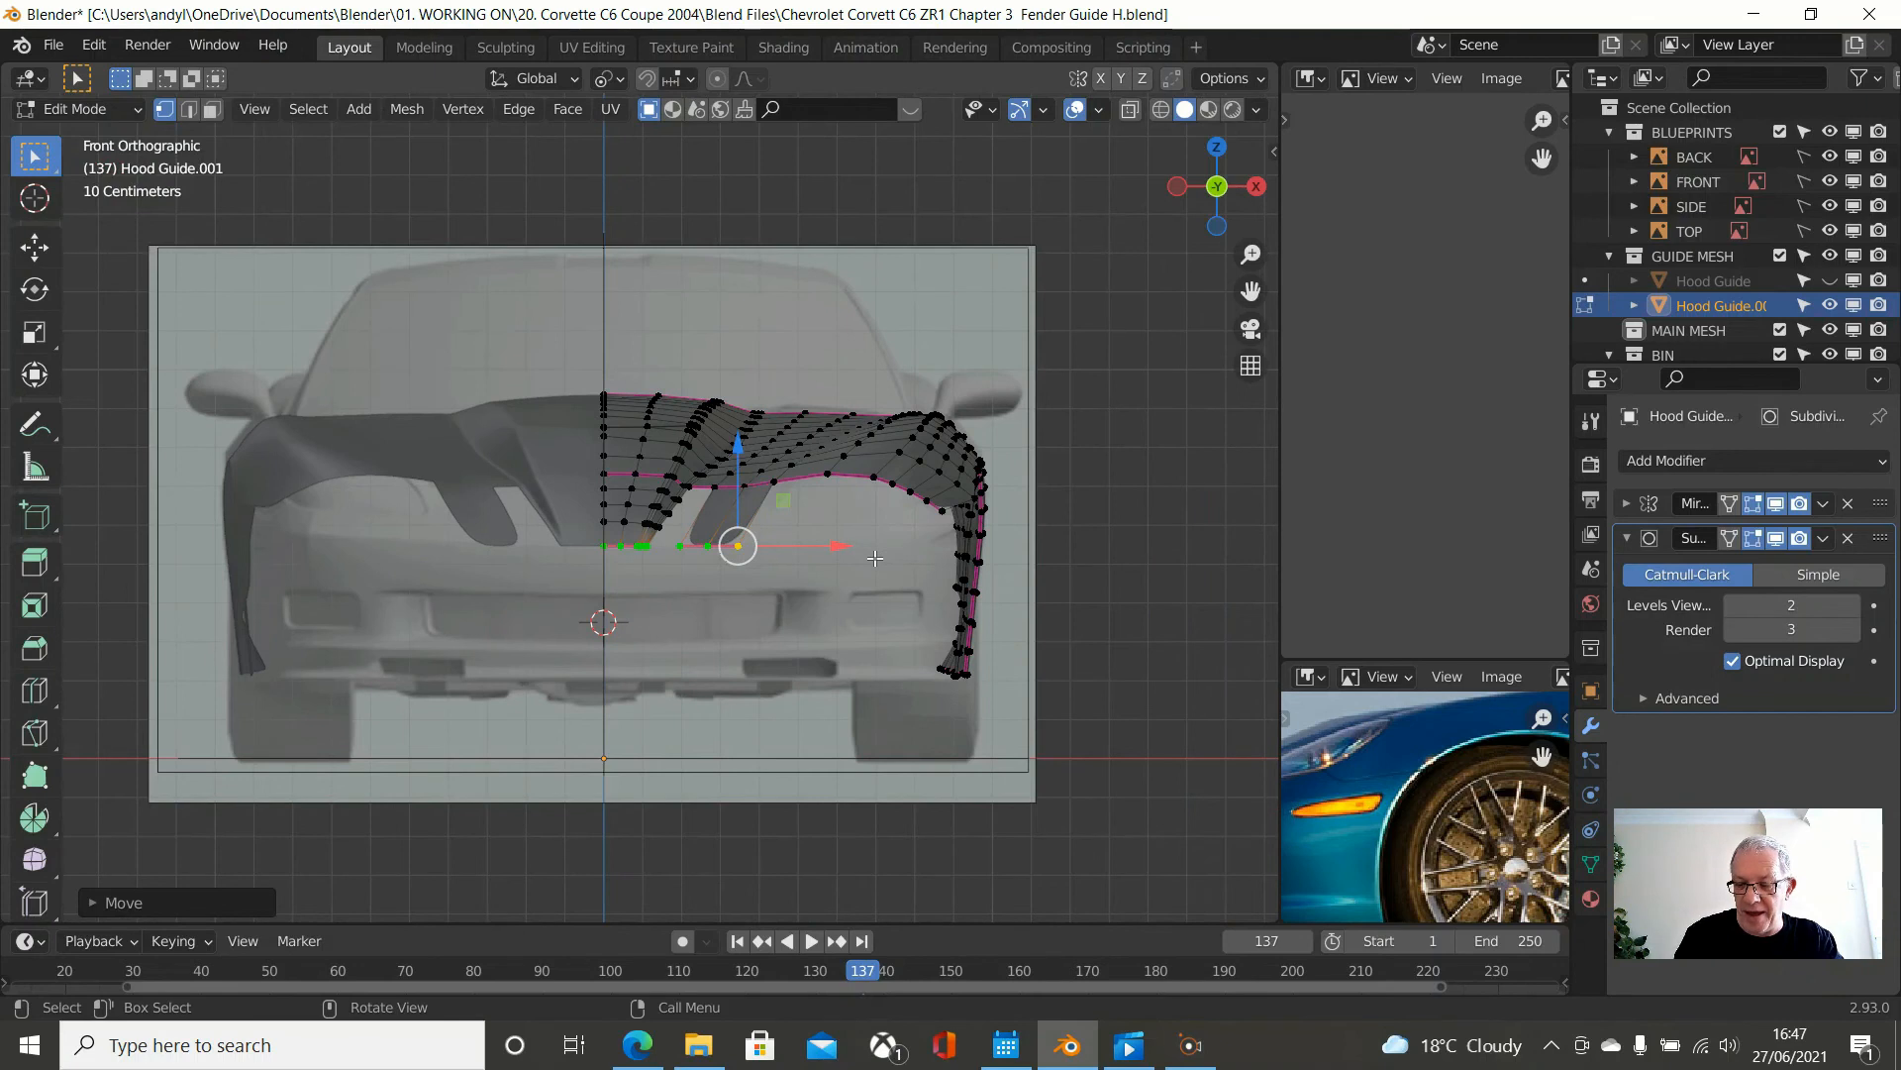
- Raise the front edges of the nose extension and strip slightly along Z in the right side view to fit the blueprint's nose
key(KP_7)
scroll(876, 558, up, 4)
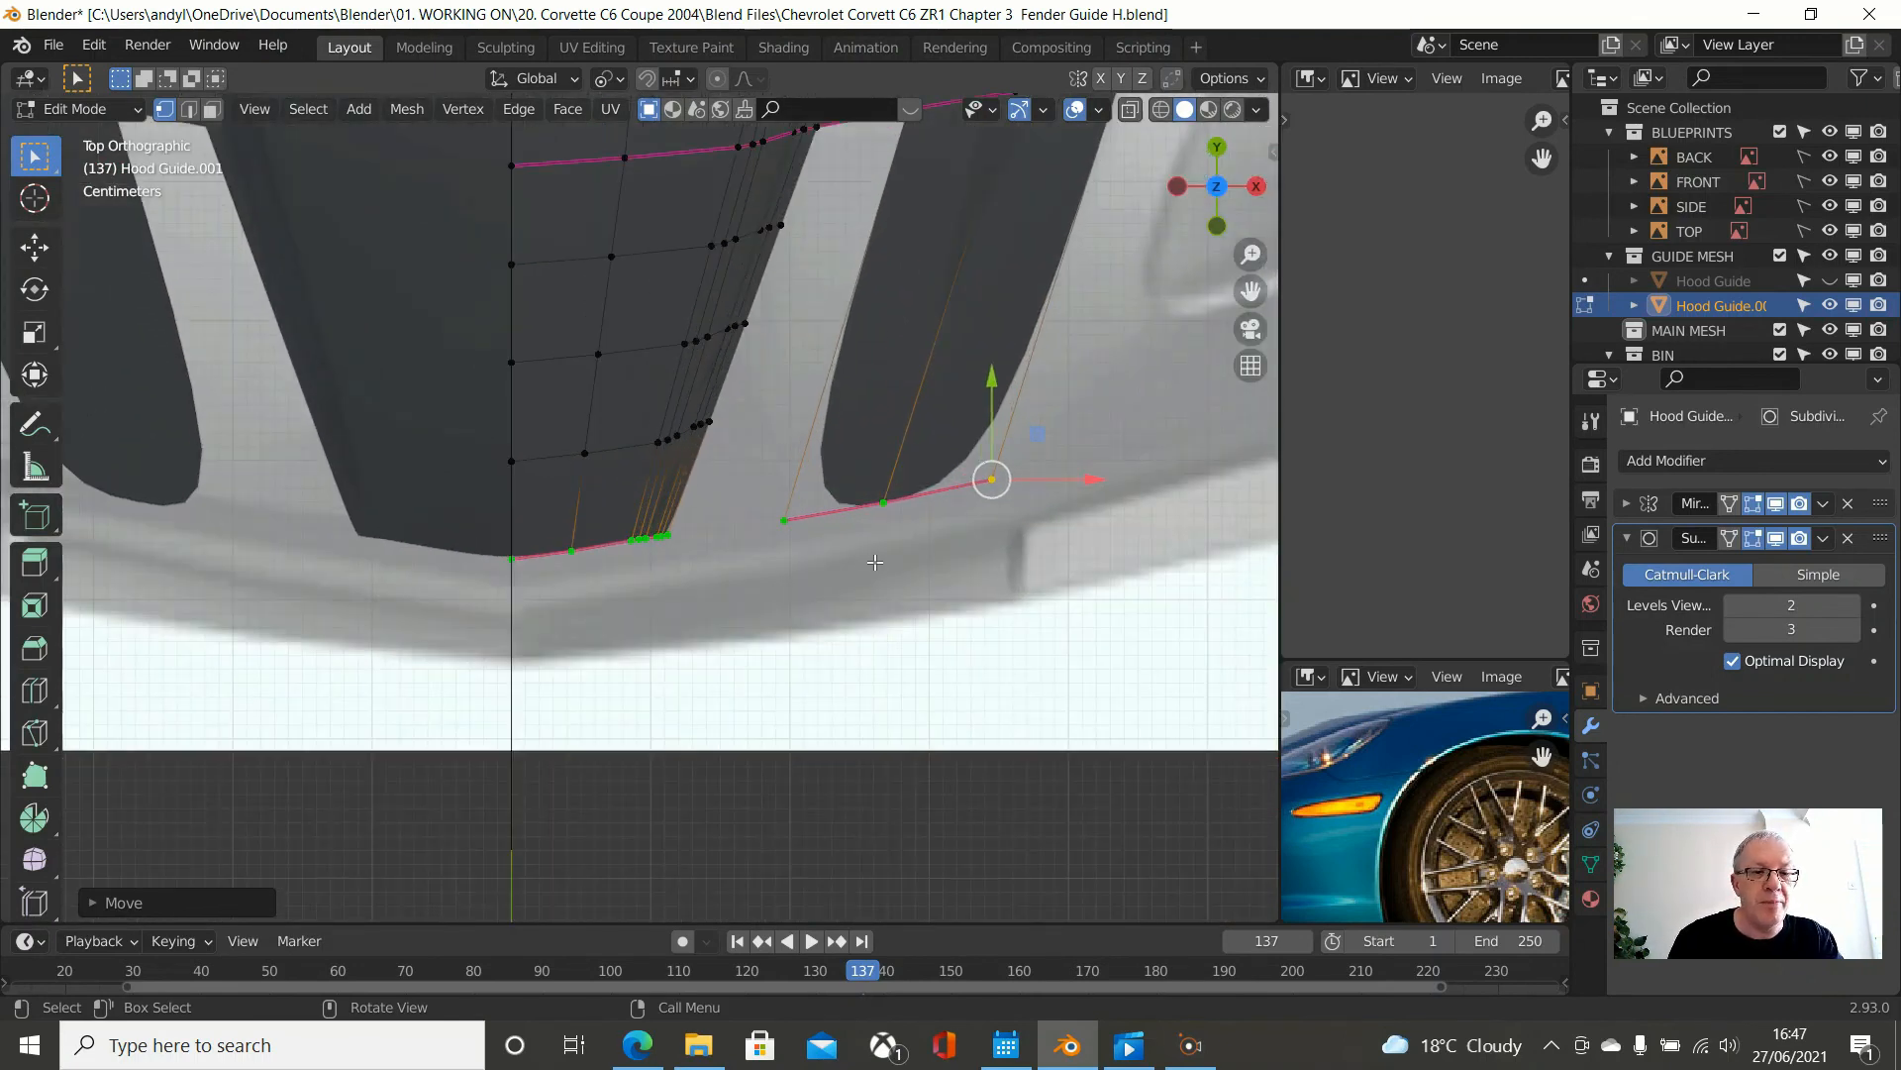
scroll(875, 561, down, 2)
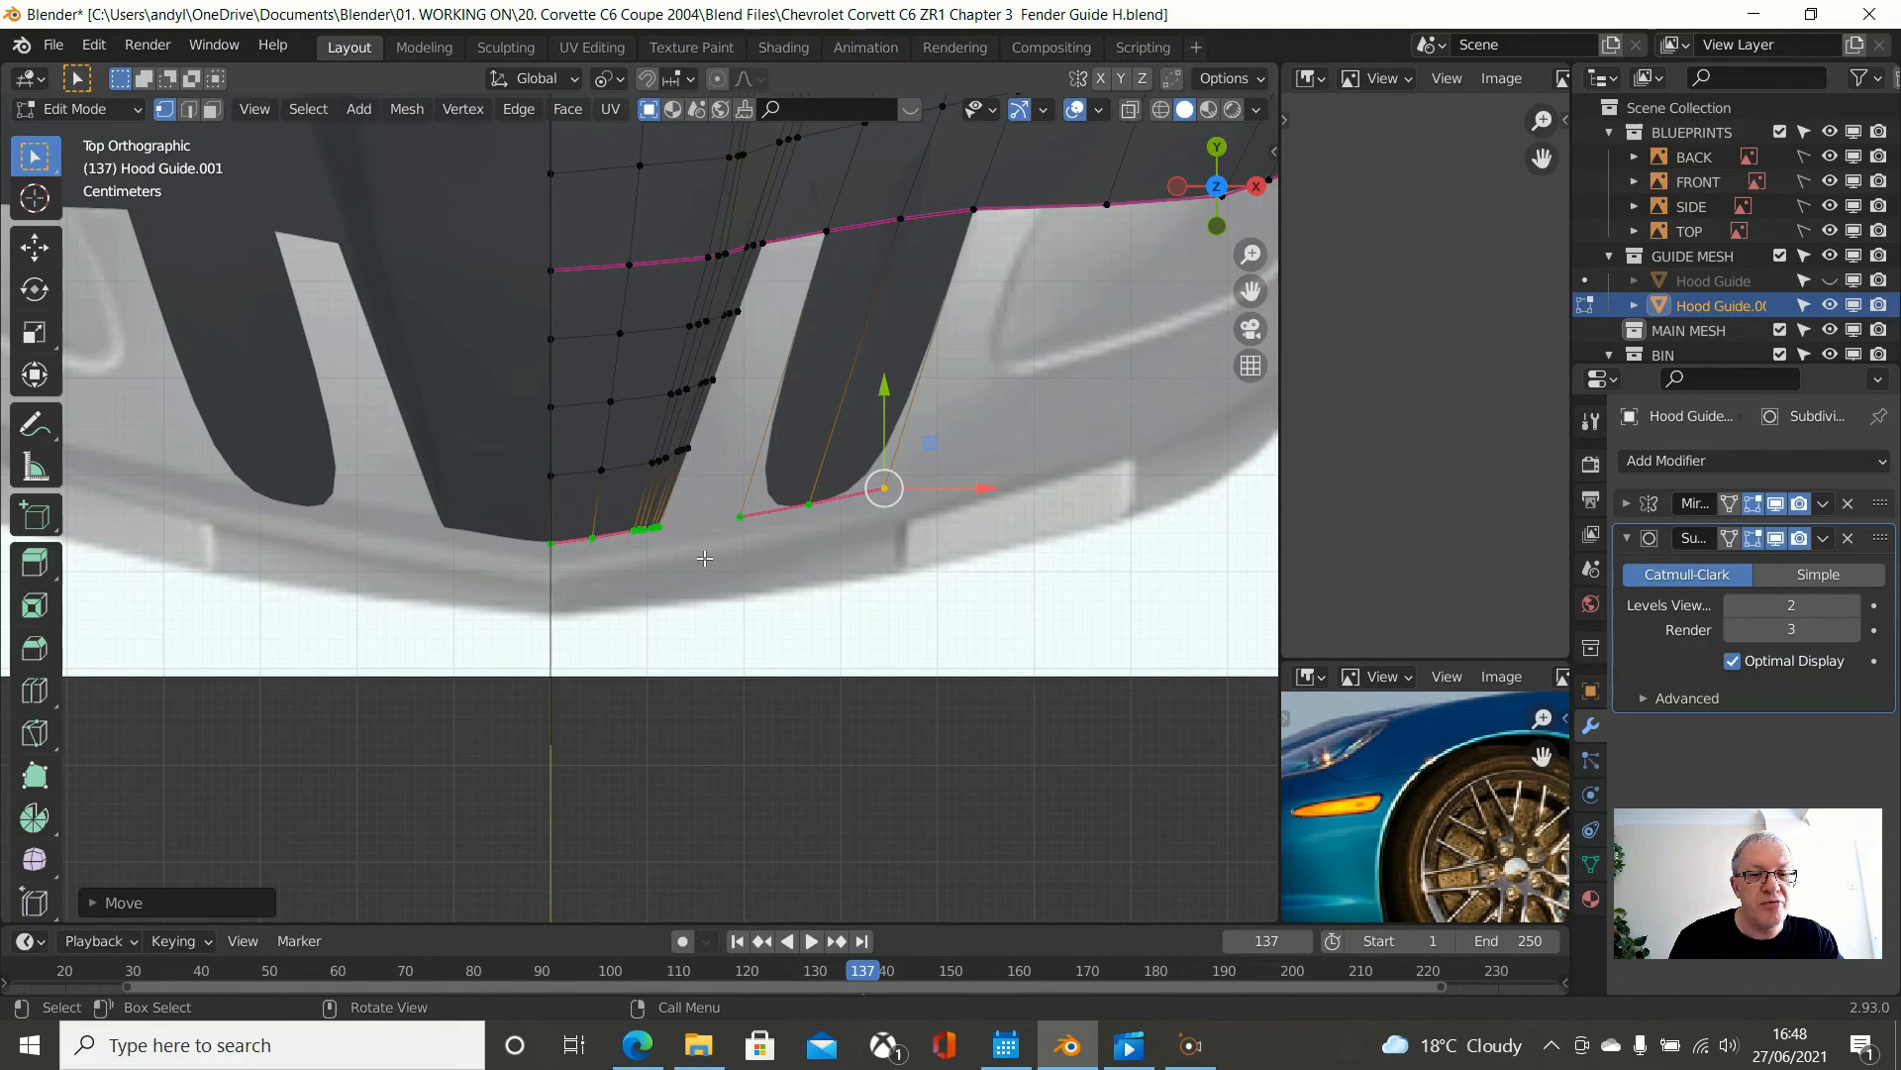
key(KP_3)
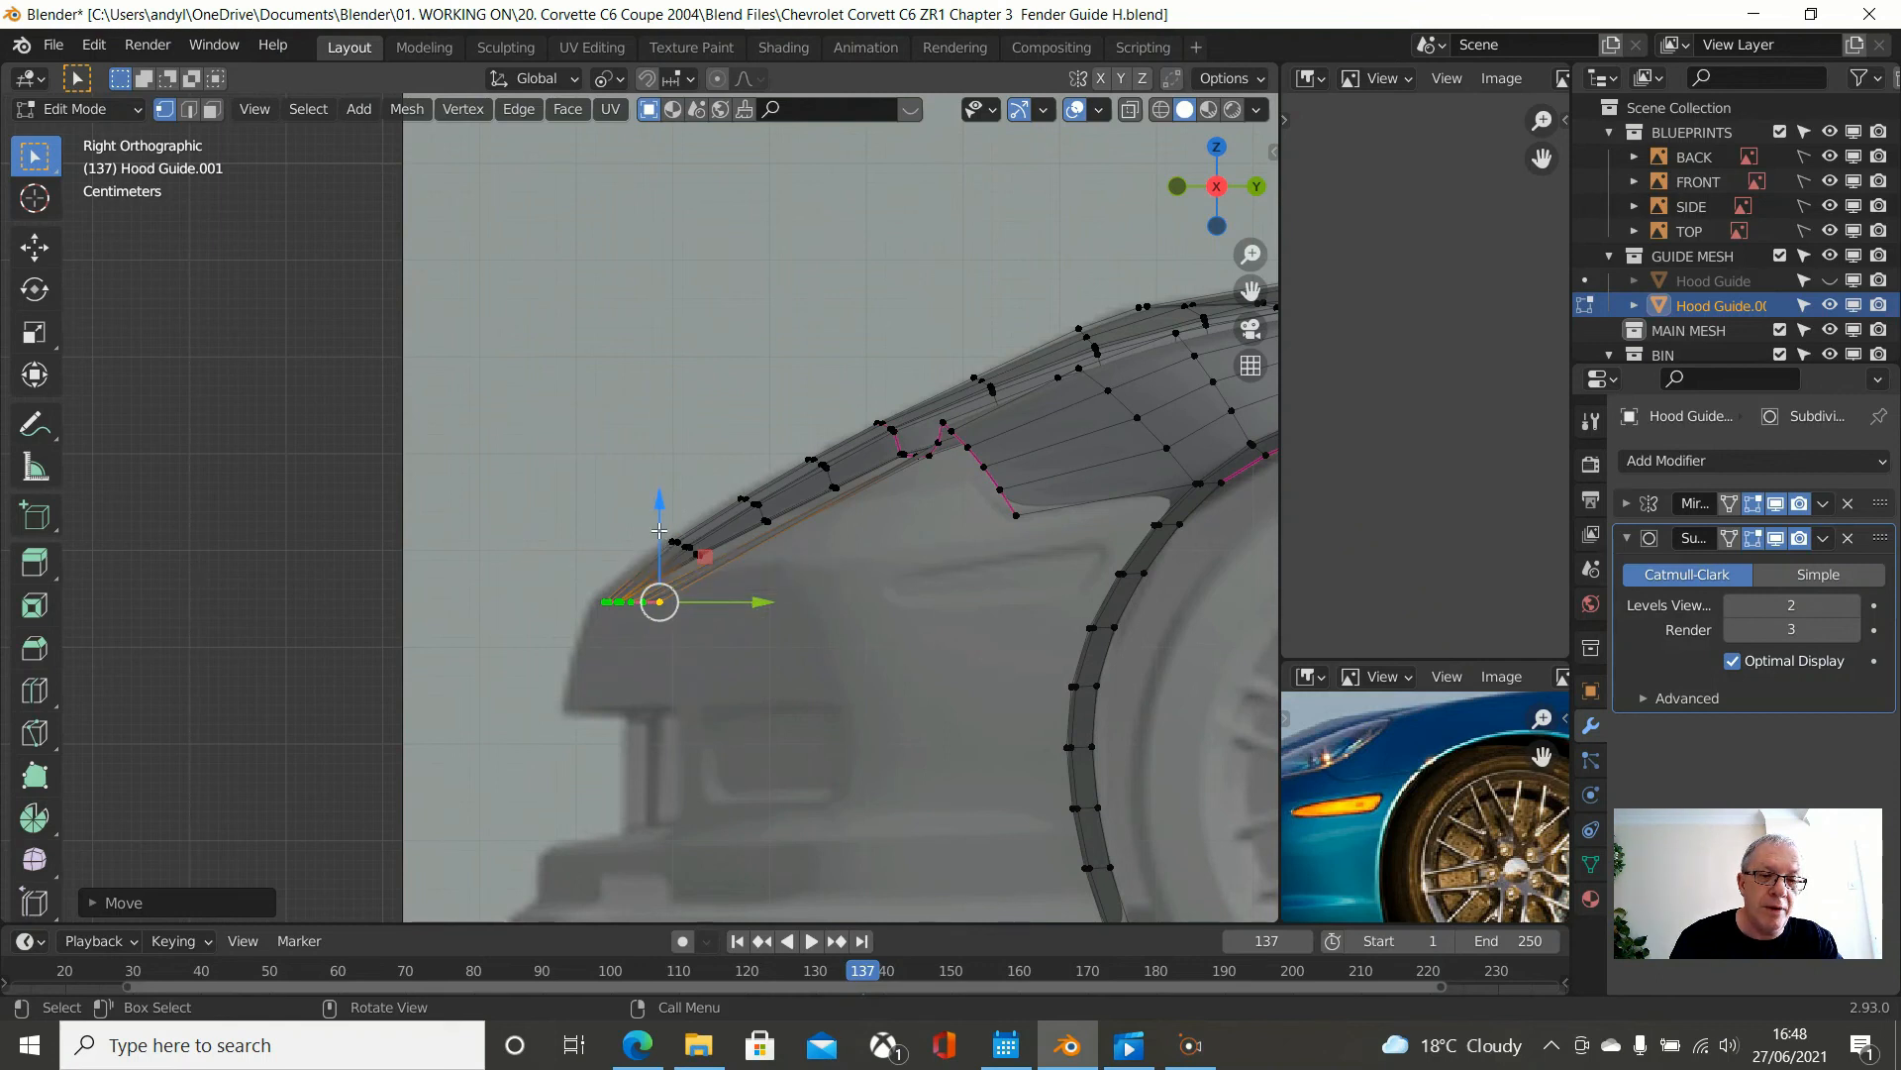
drag(659, 530, 664, 522)
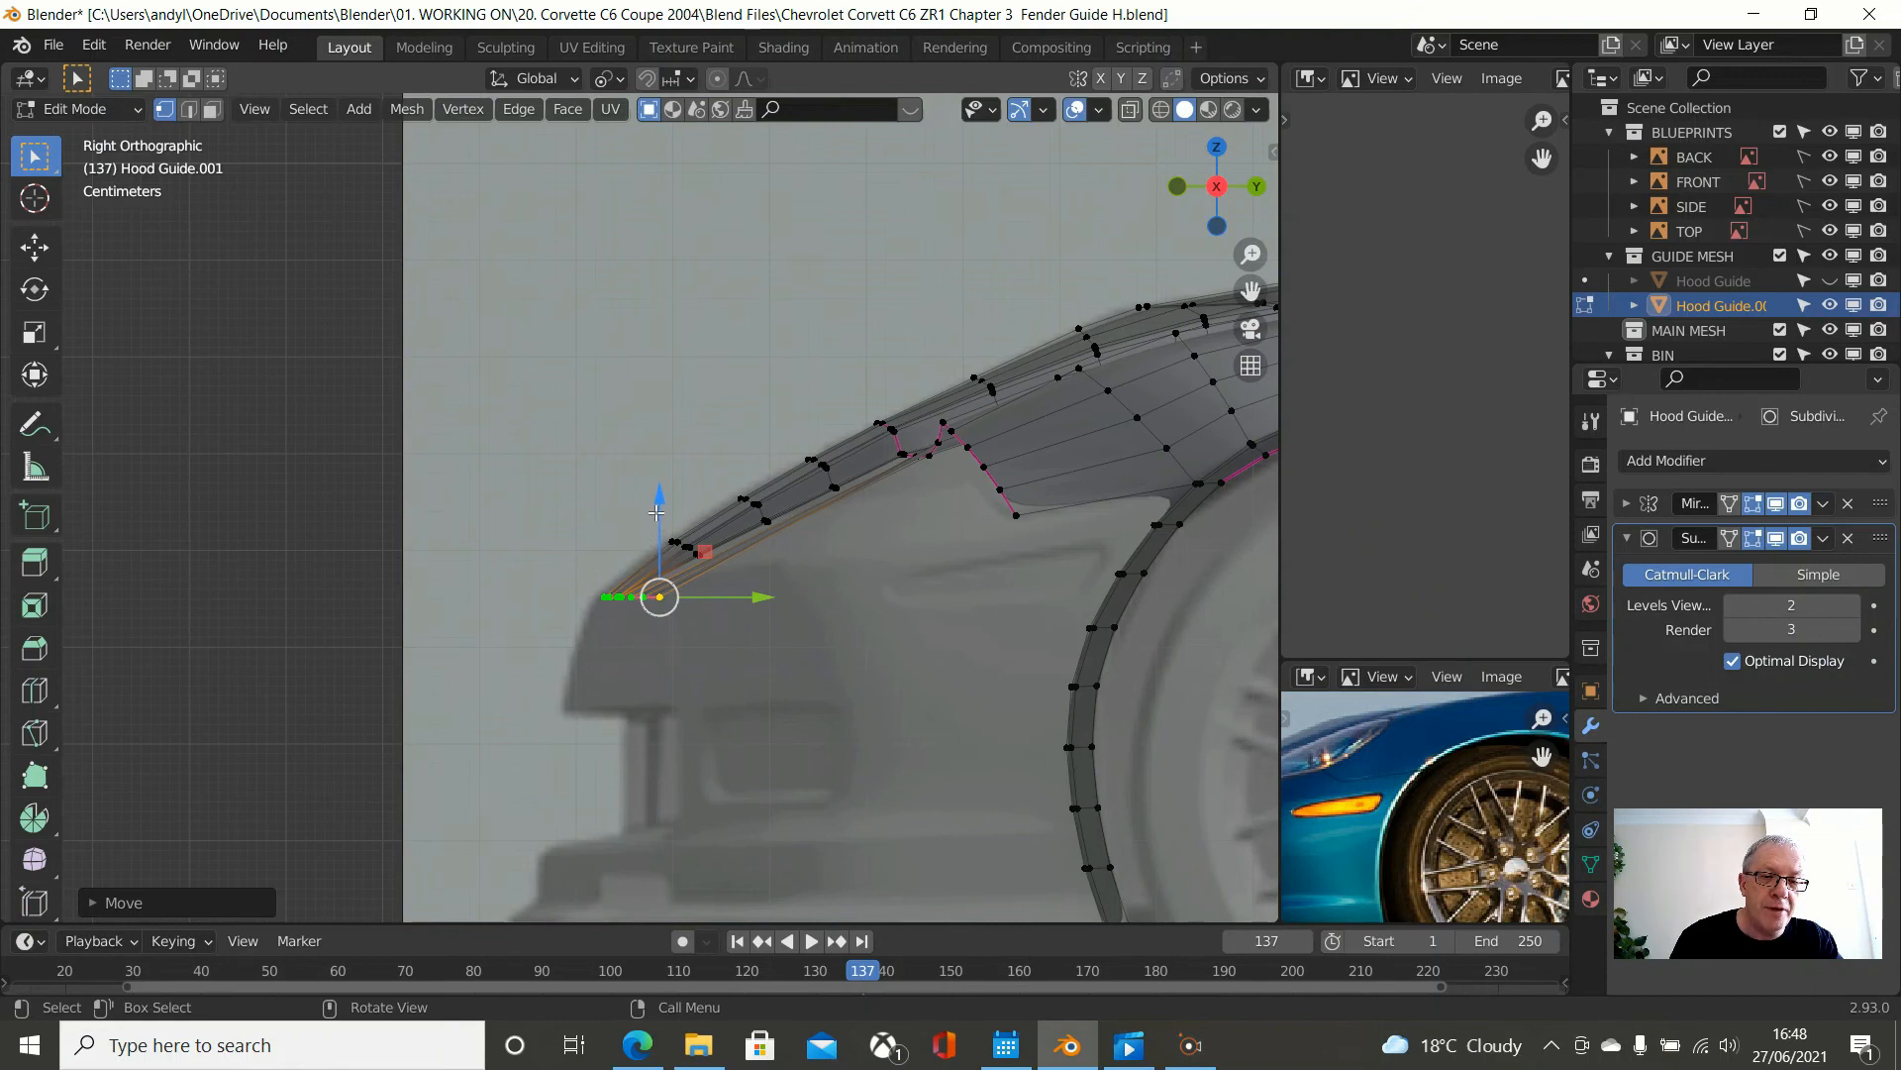
drag(656, 508, 720, 504)
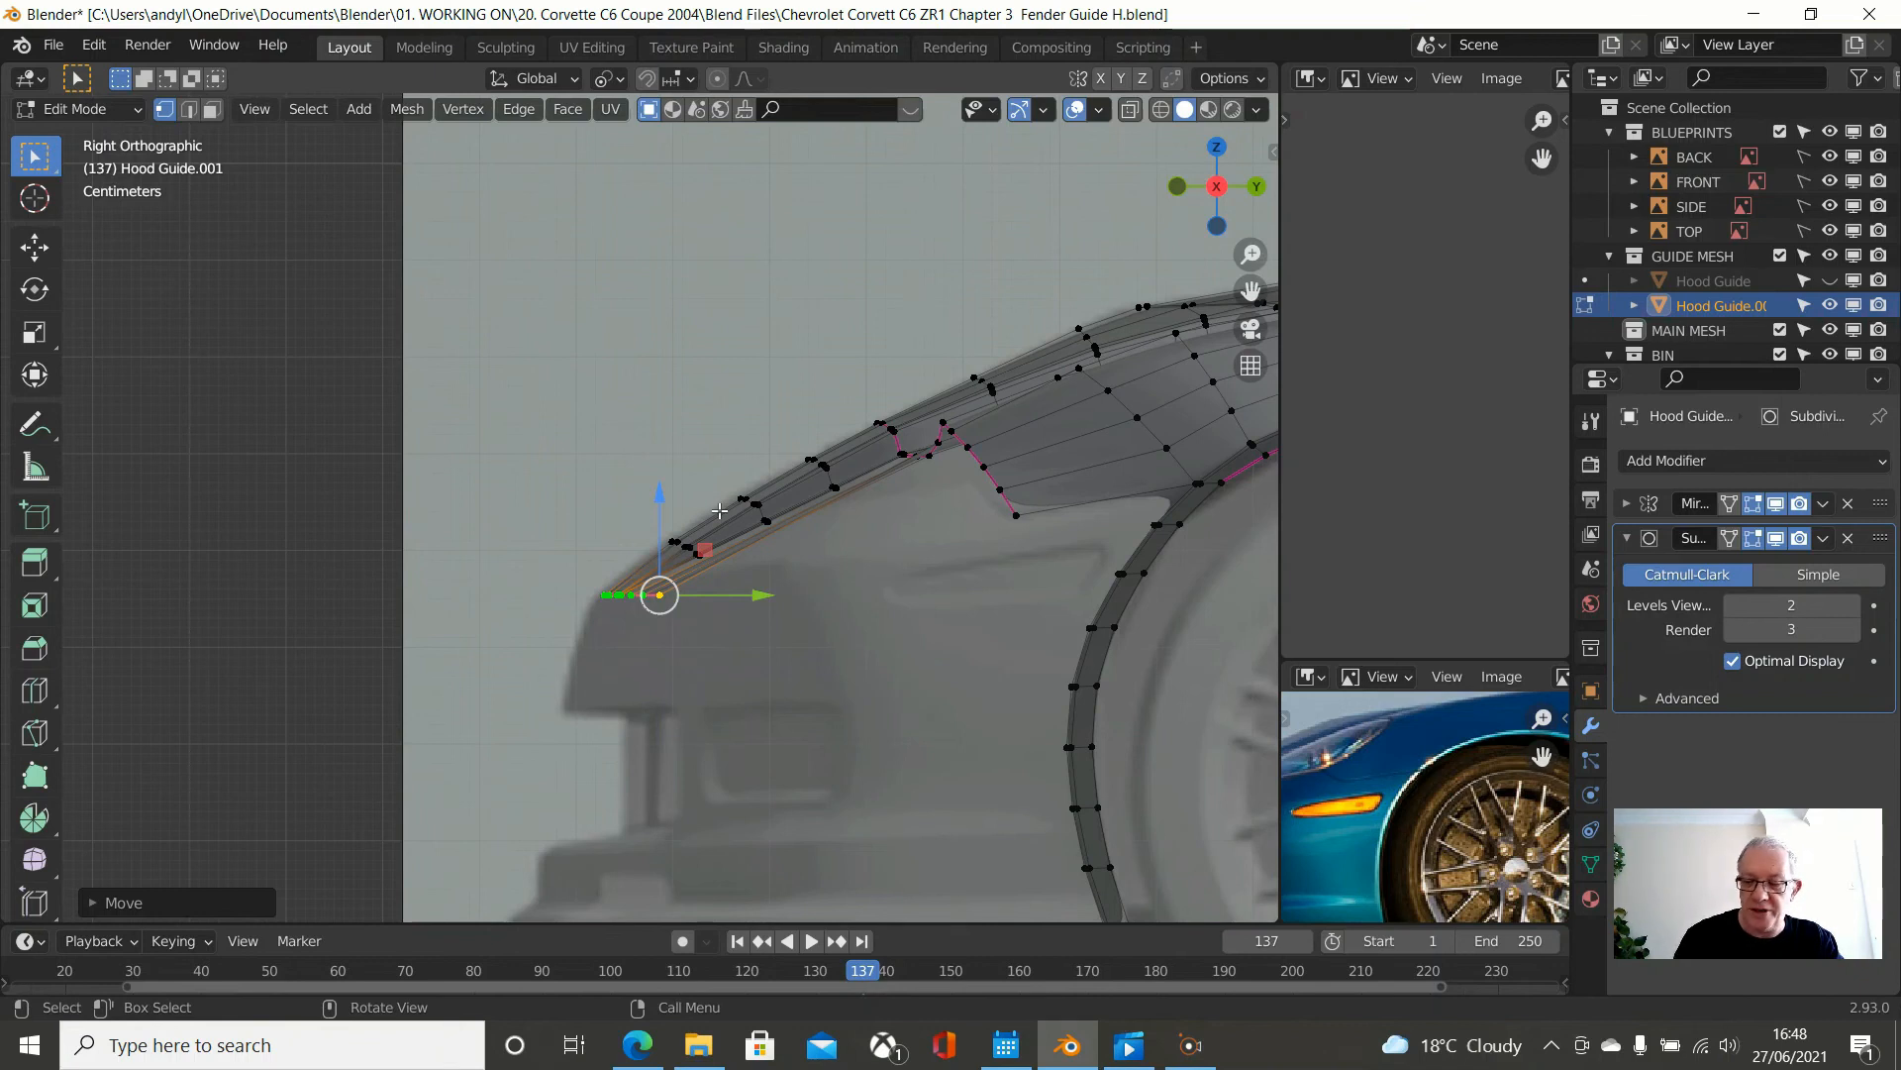
- Examine the aligned front edges against the blueprints in the front, top and right side views
key(KP_1)
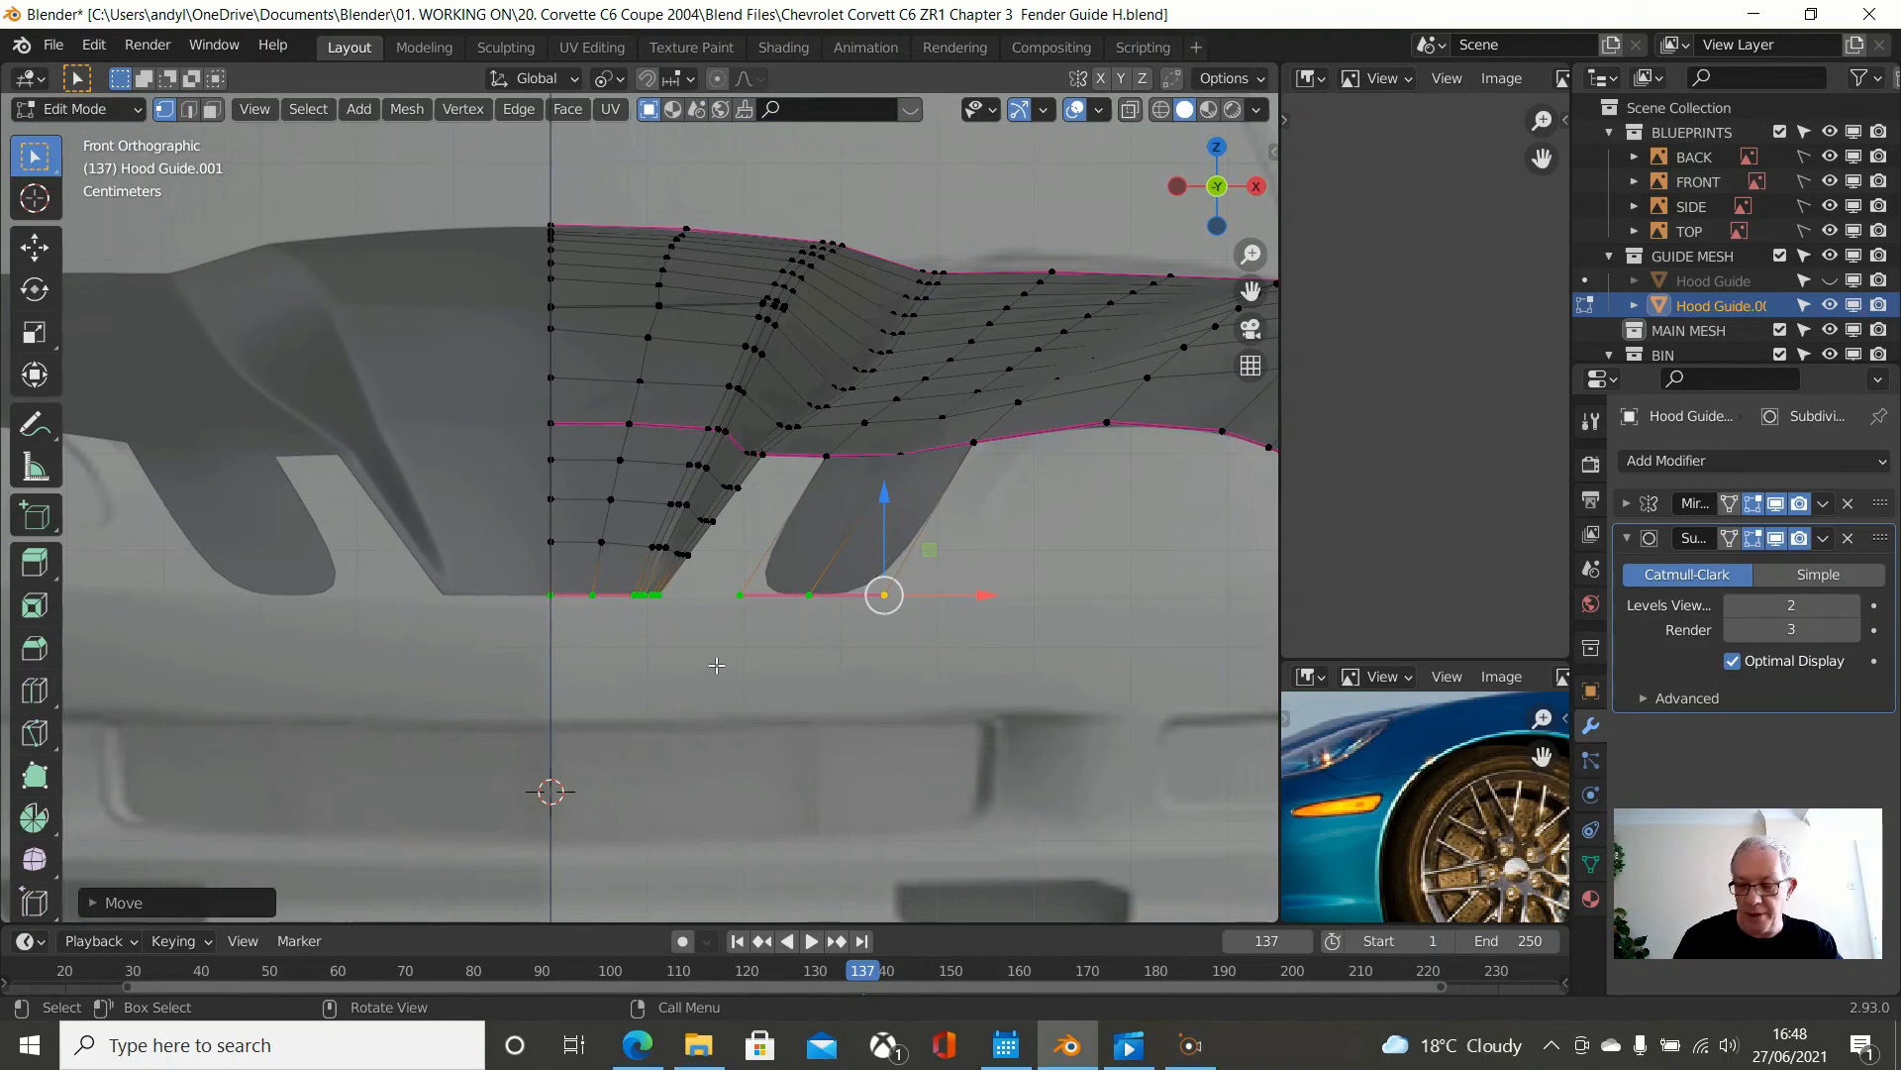
key(KP_7)
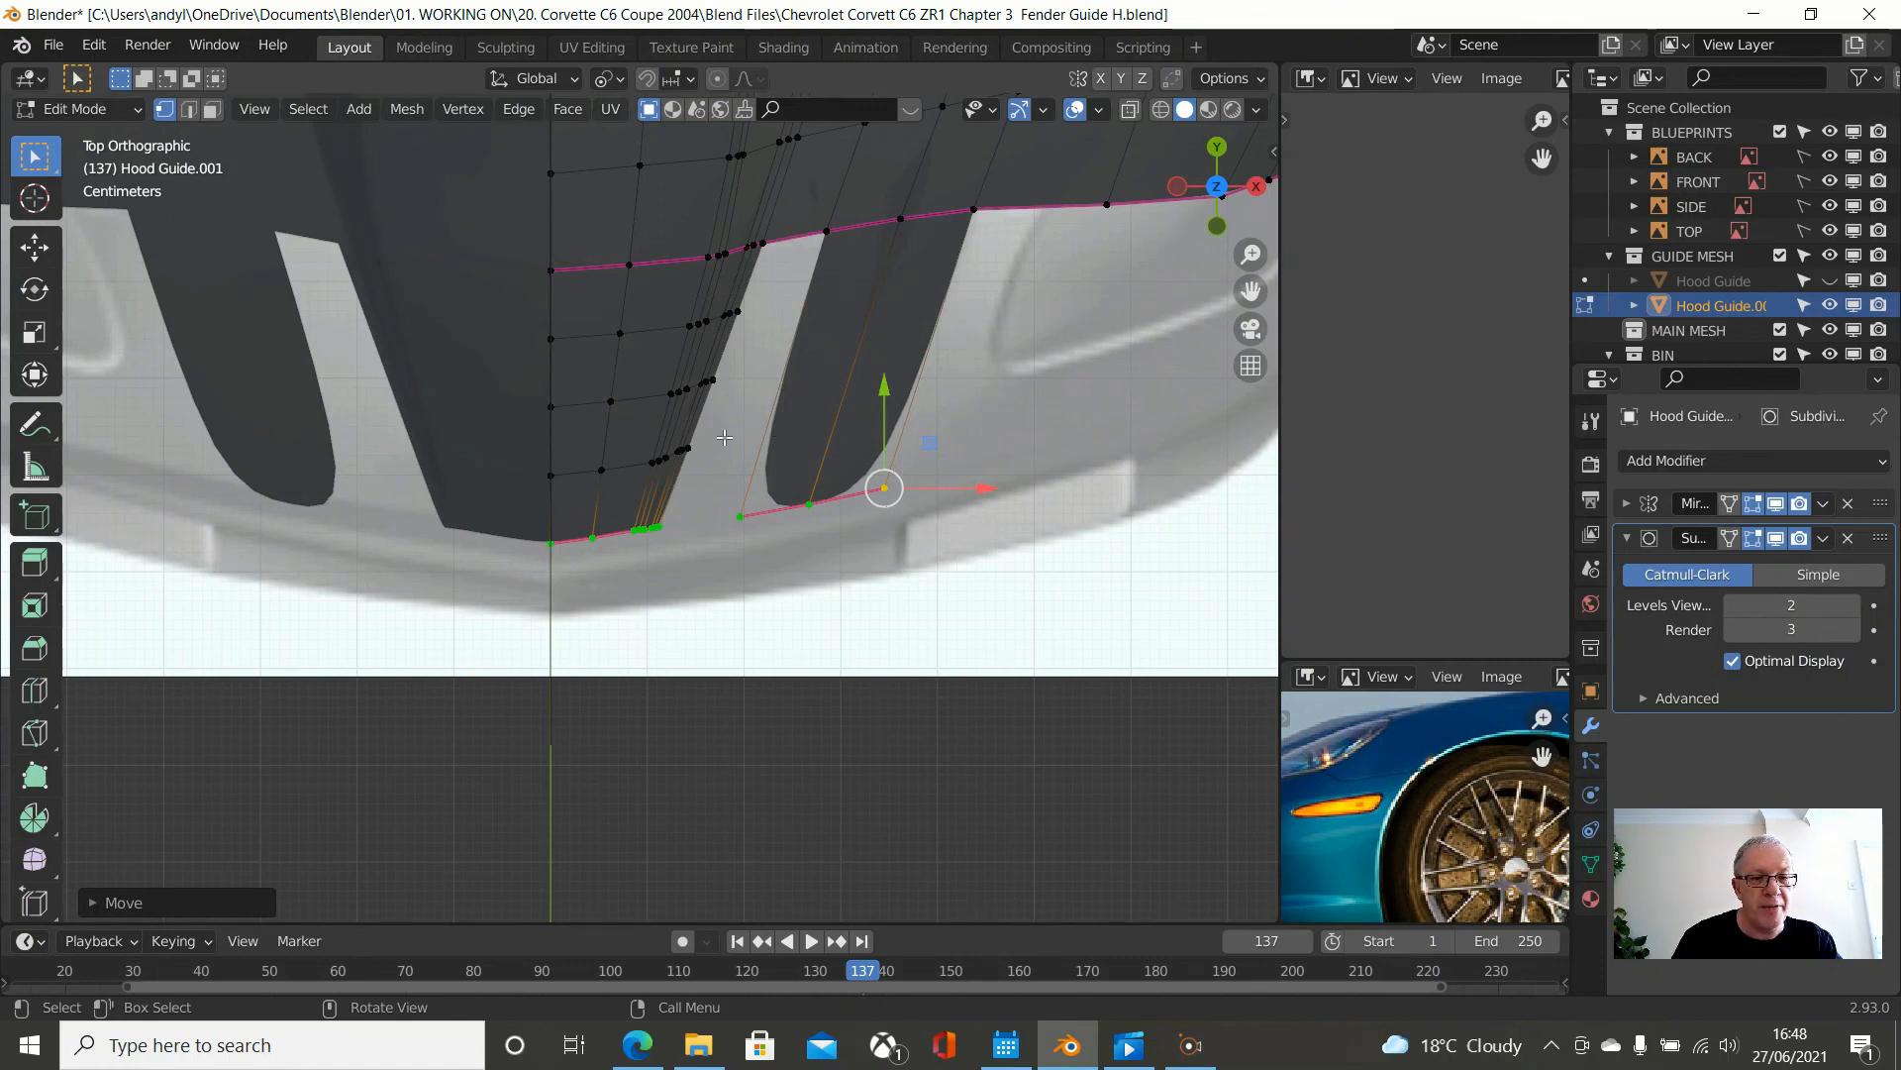
scroll(284, 490, down, 2)
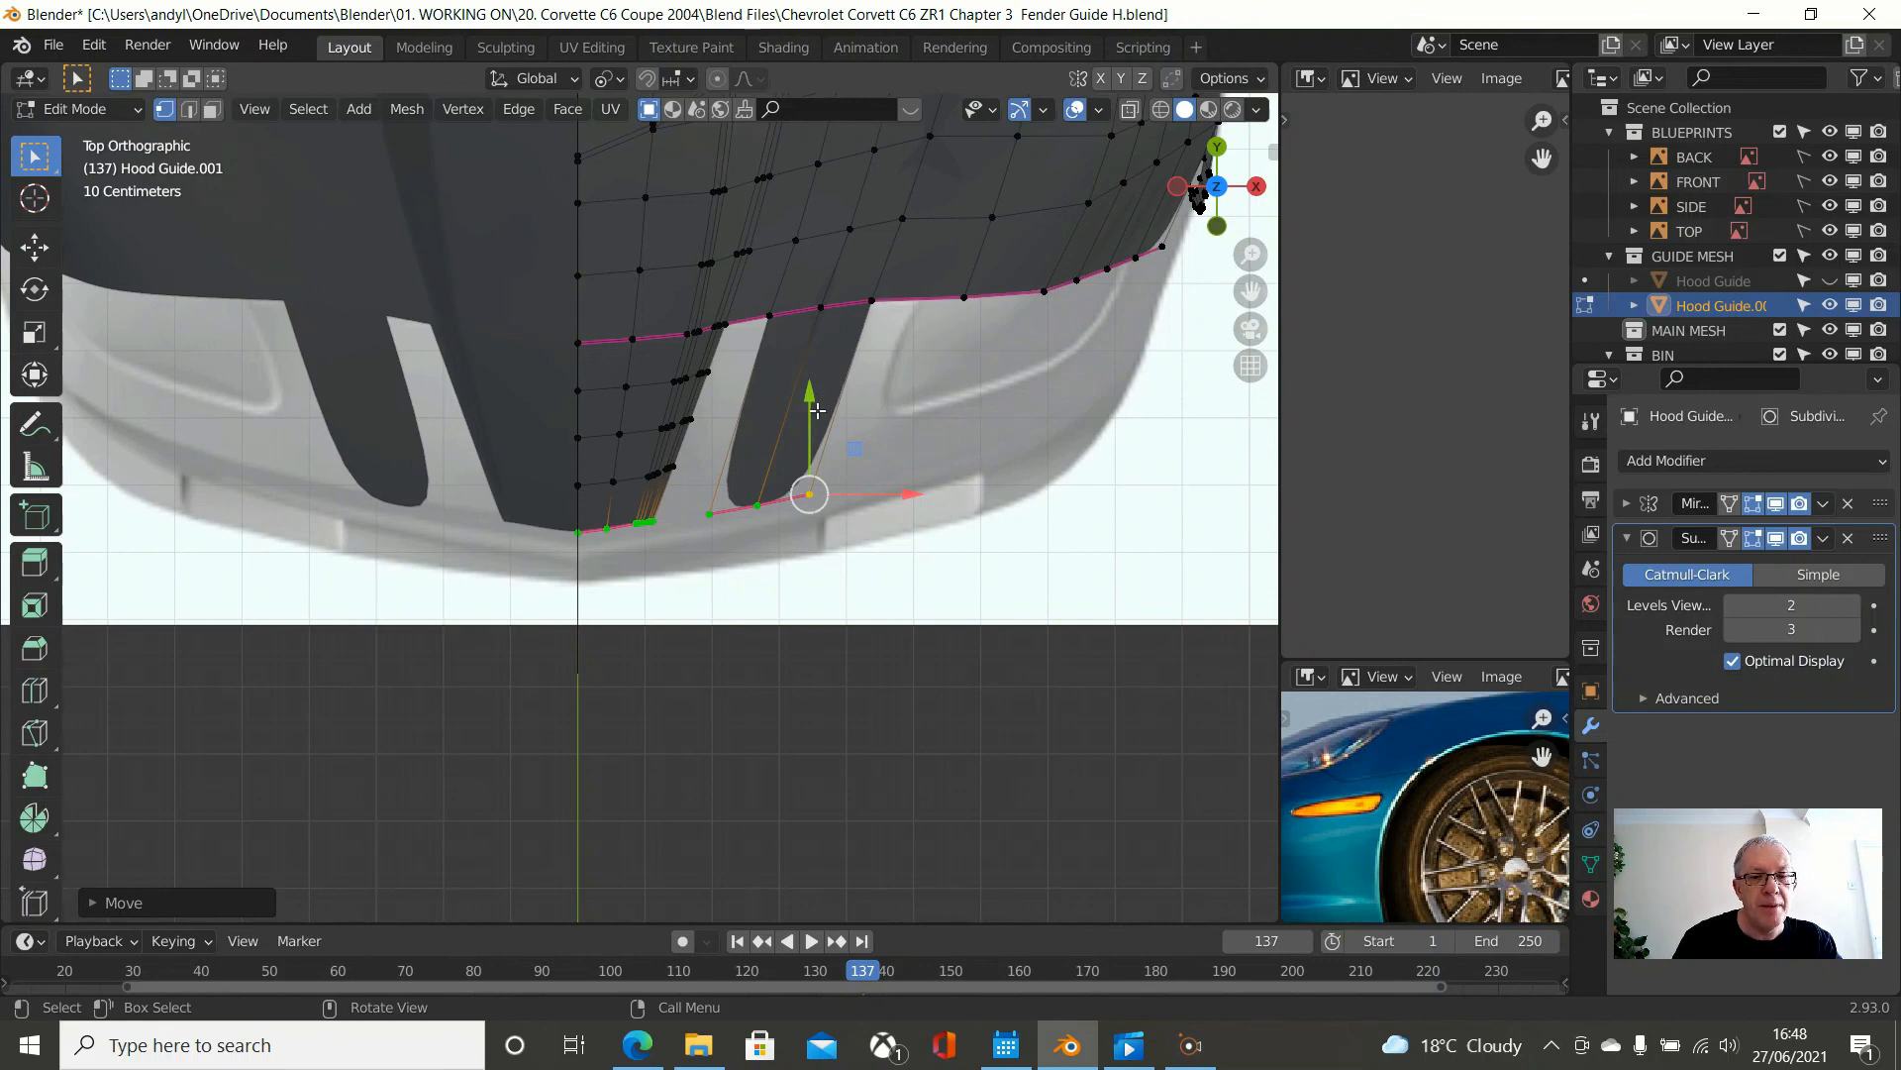
key(KP_3)
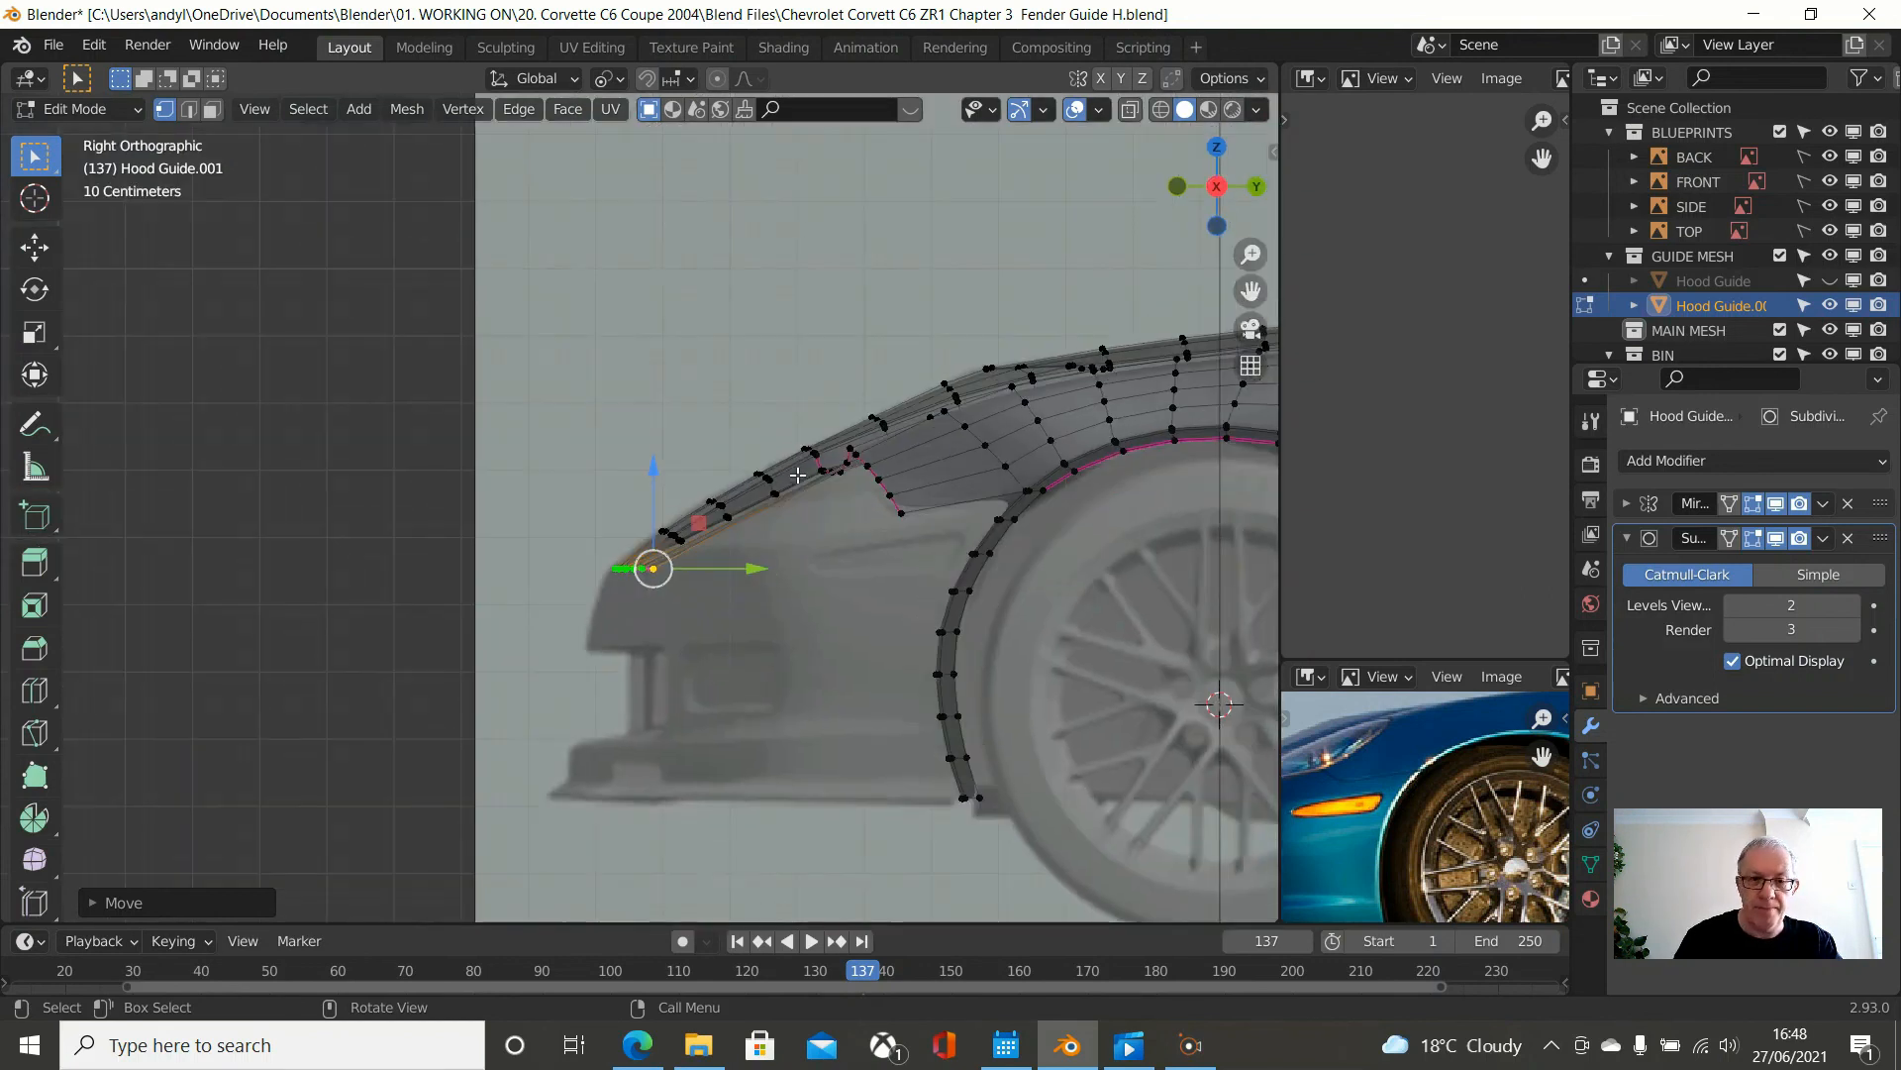
scroll(797, 478, down, 1)
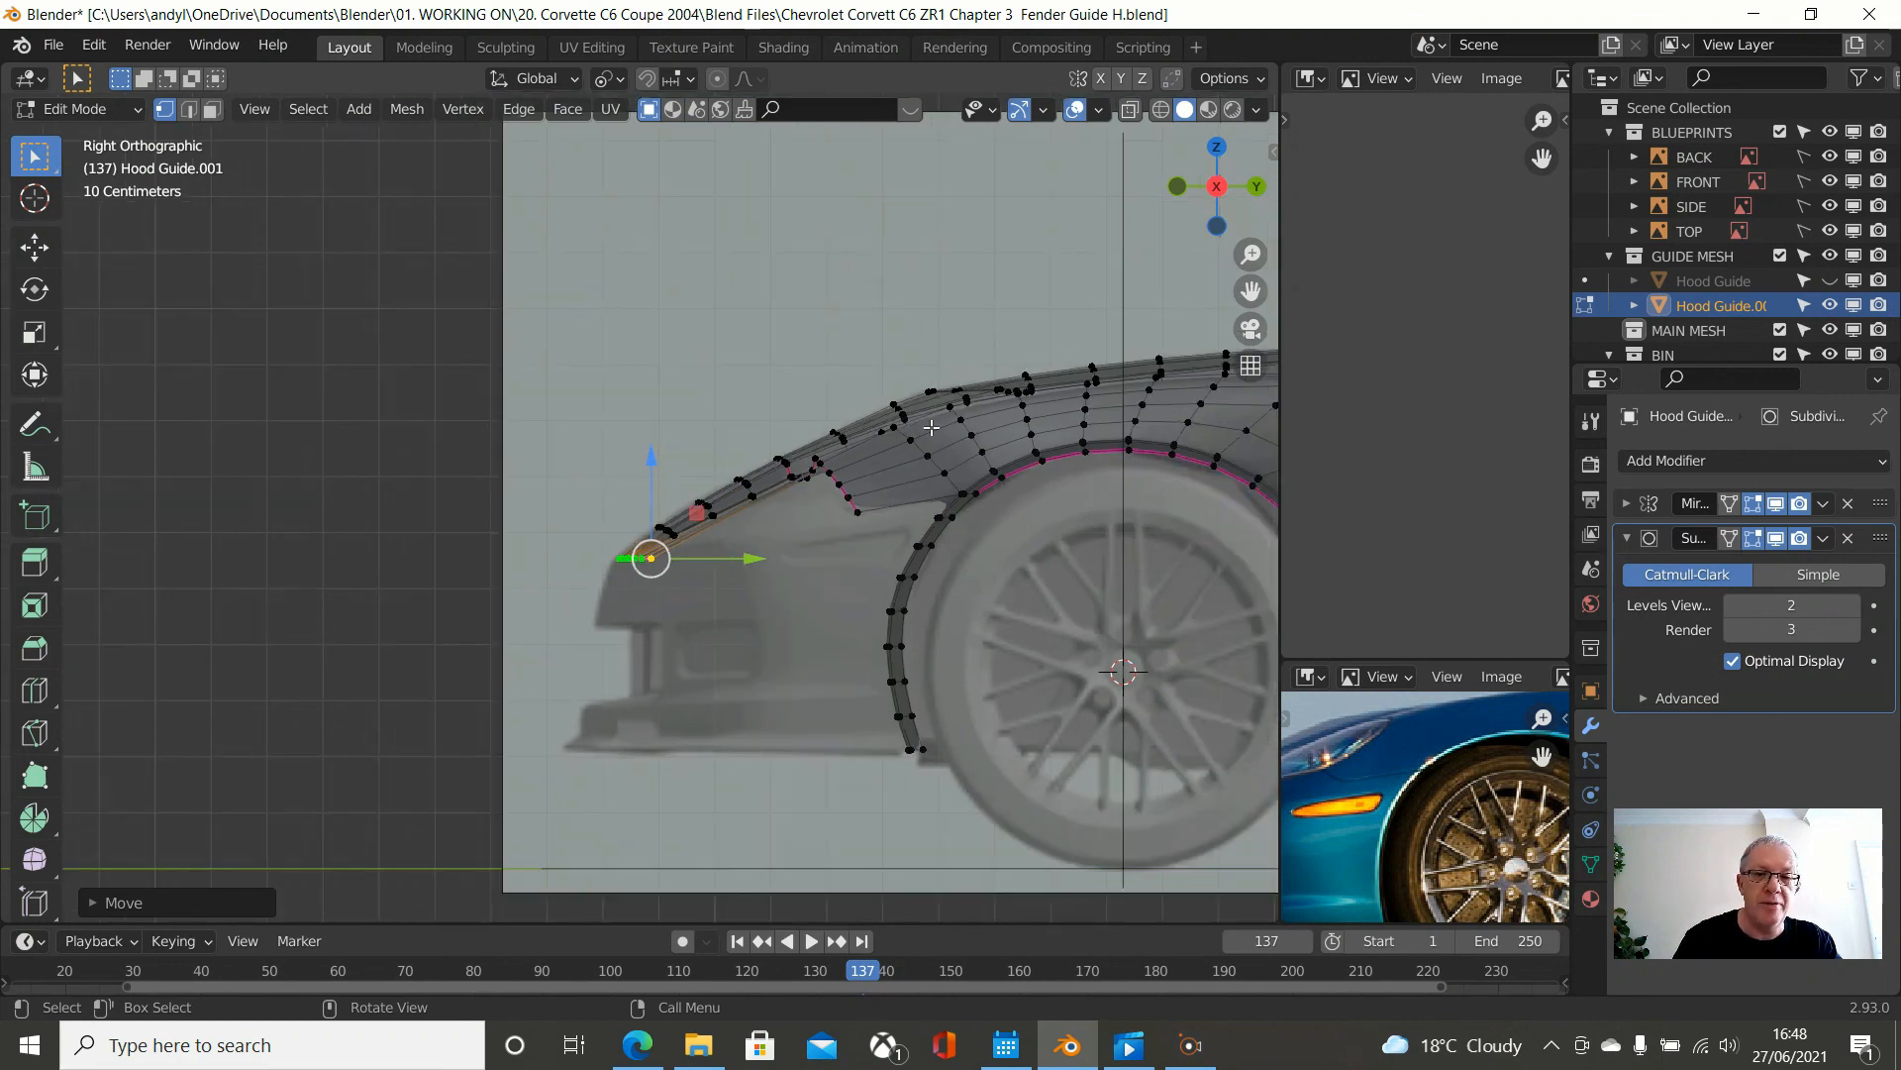
scroll(931, 427, down, 3)
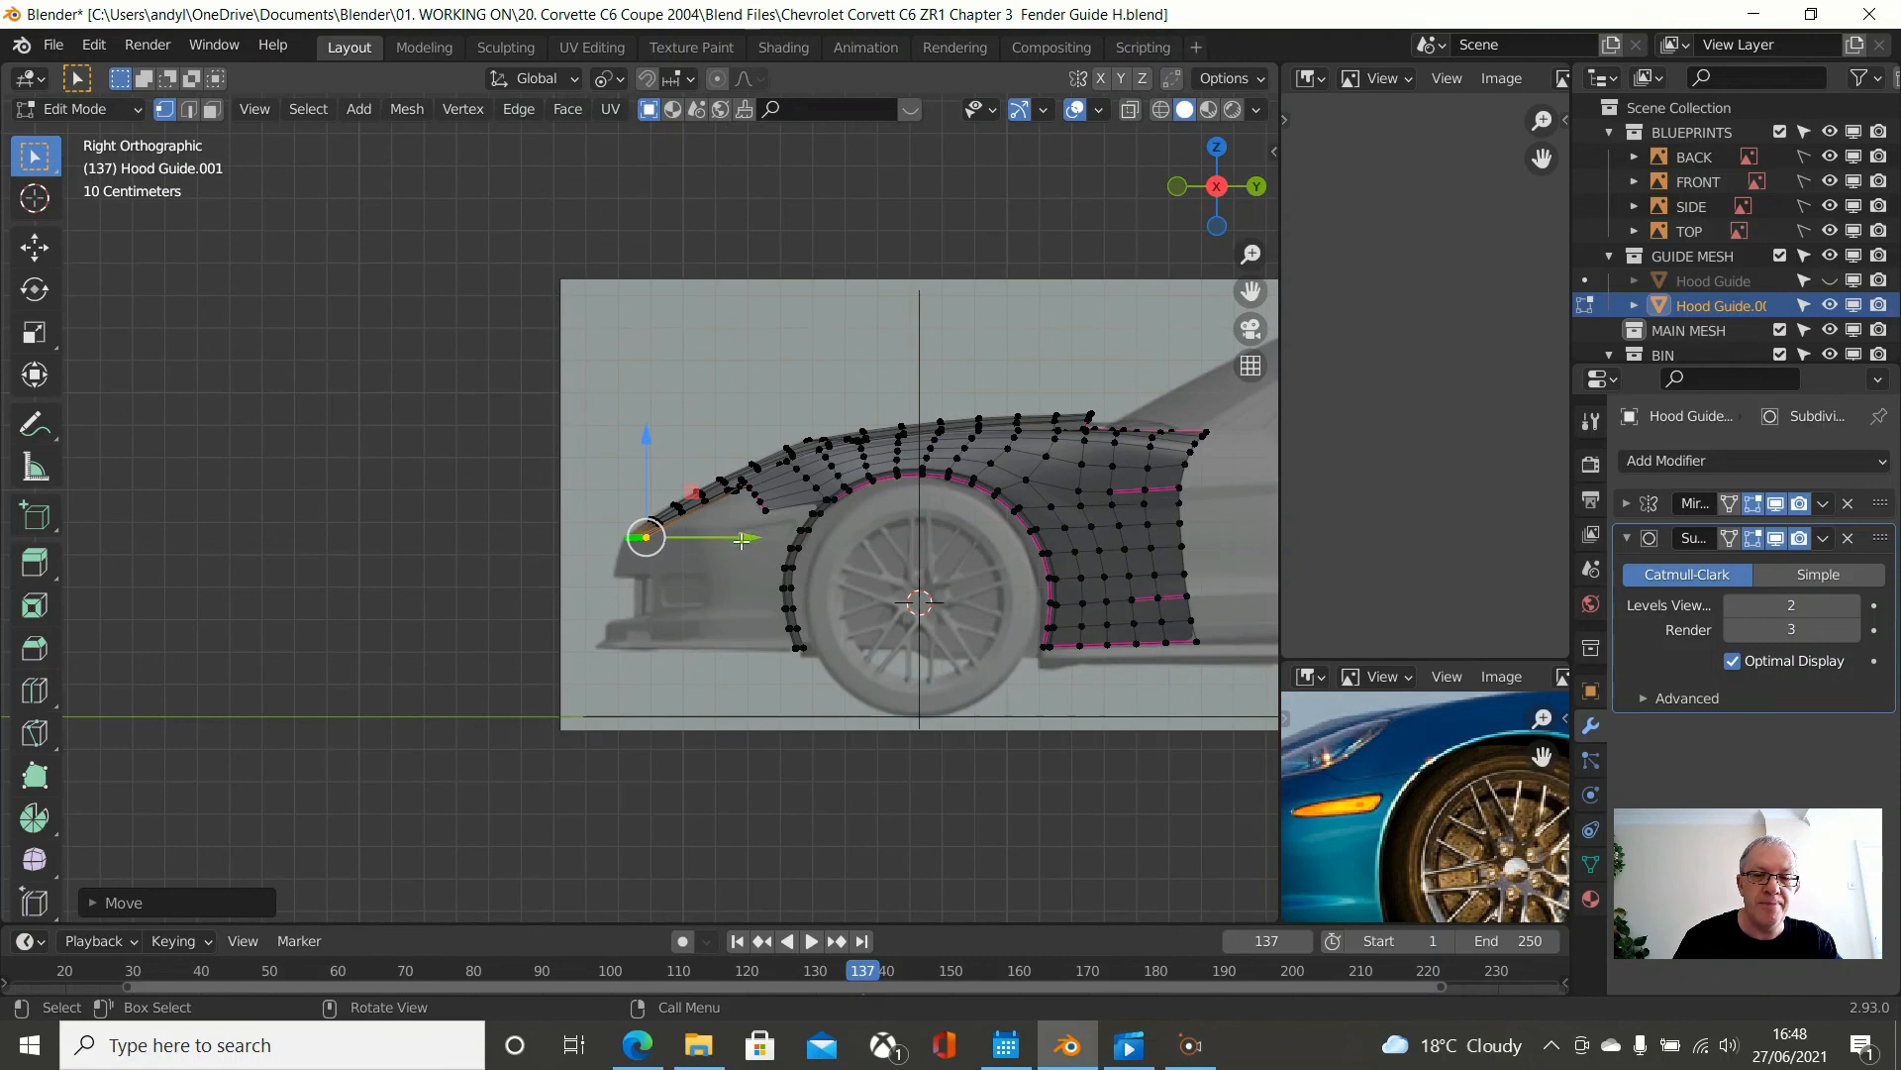
scroll(609, 542, up, 1)
scroll(609, 541, up, 1)
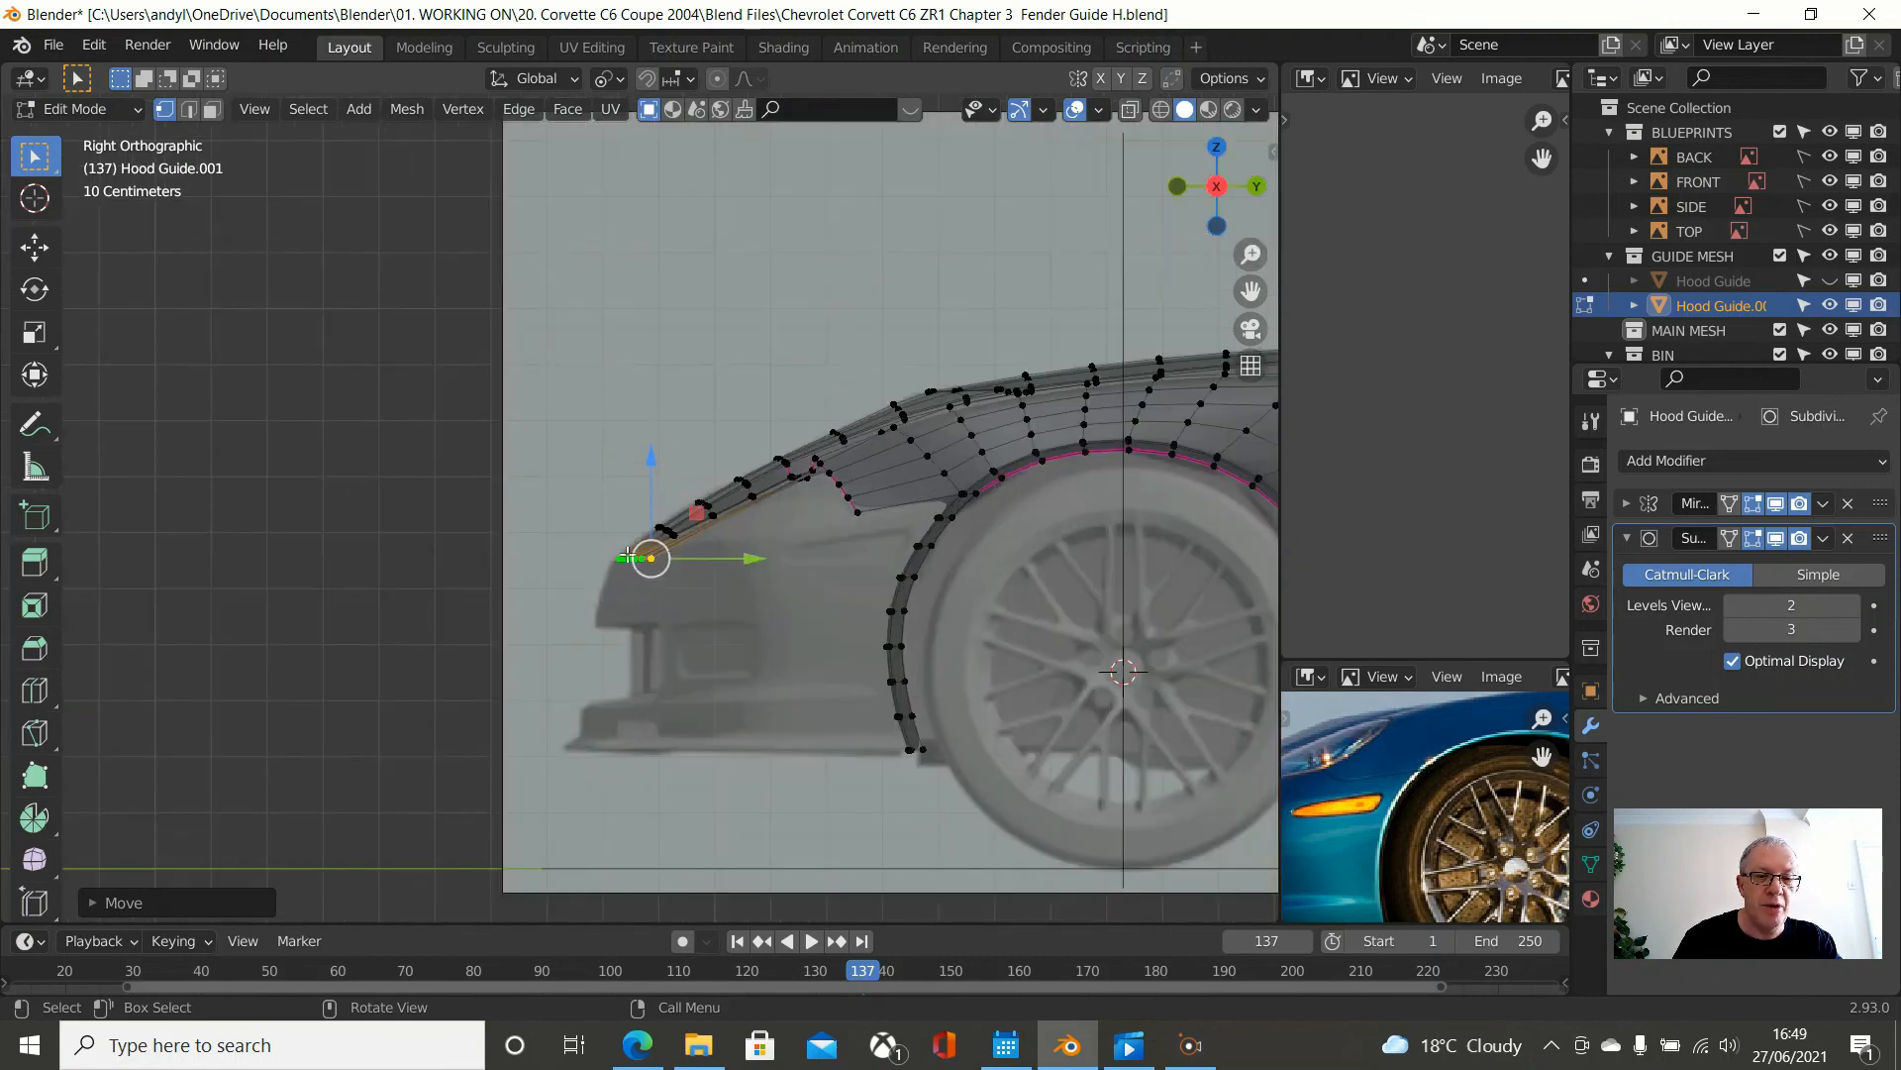
key(KP_7)
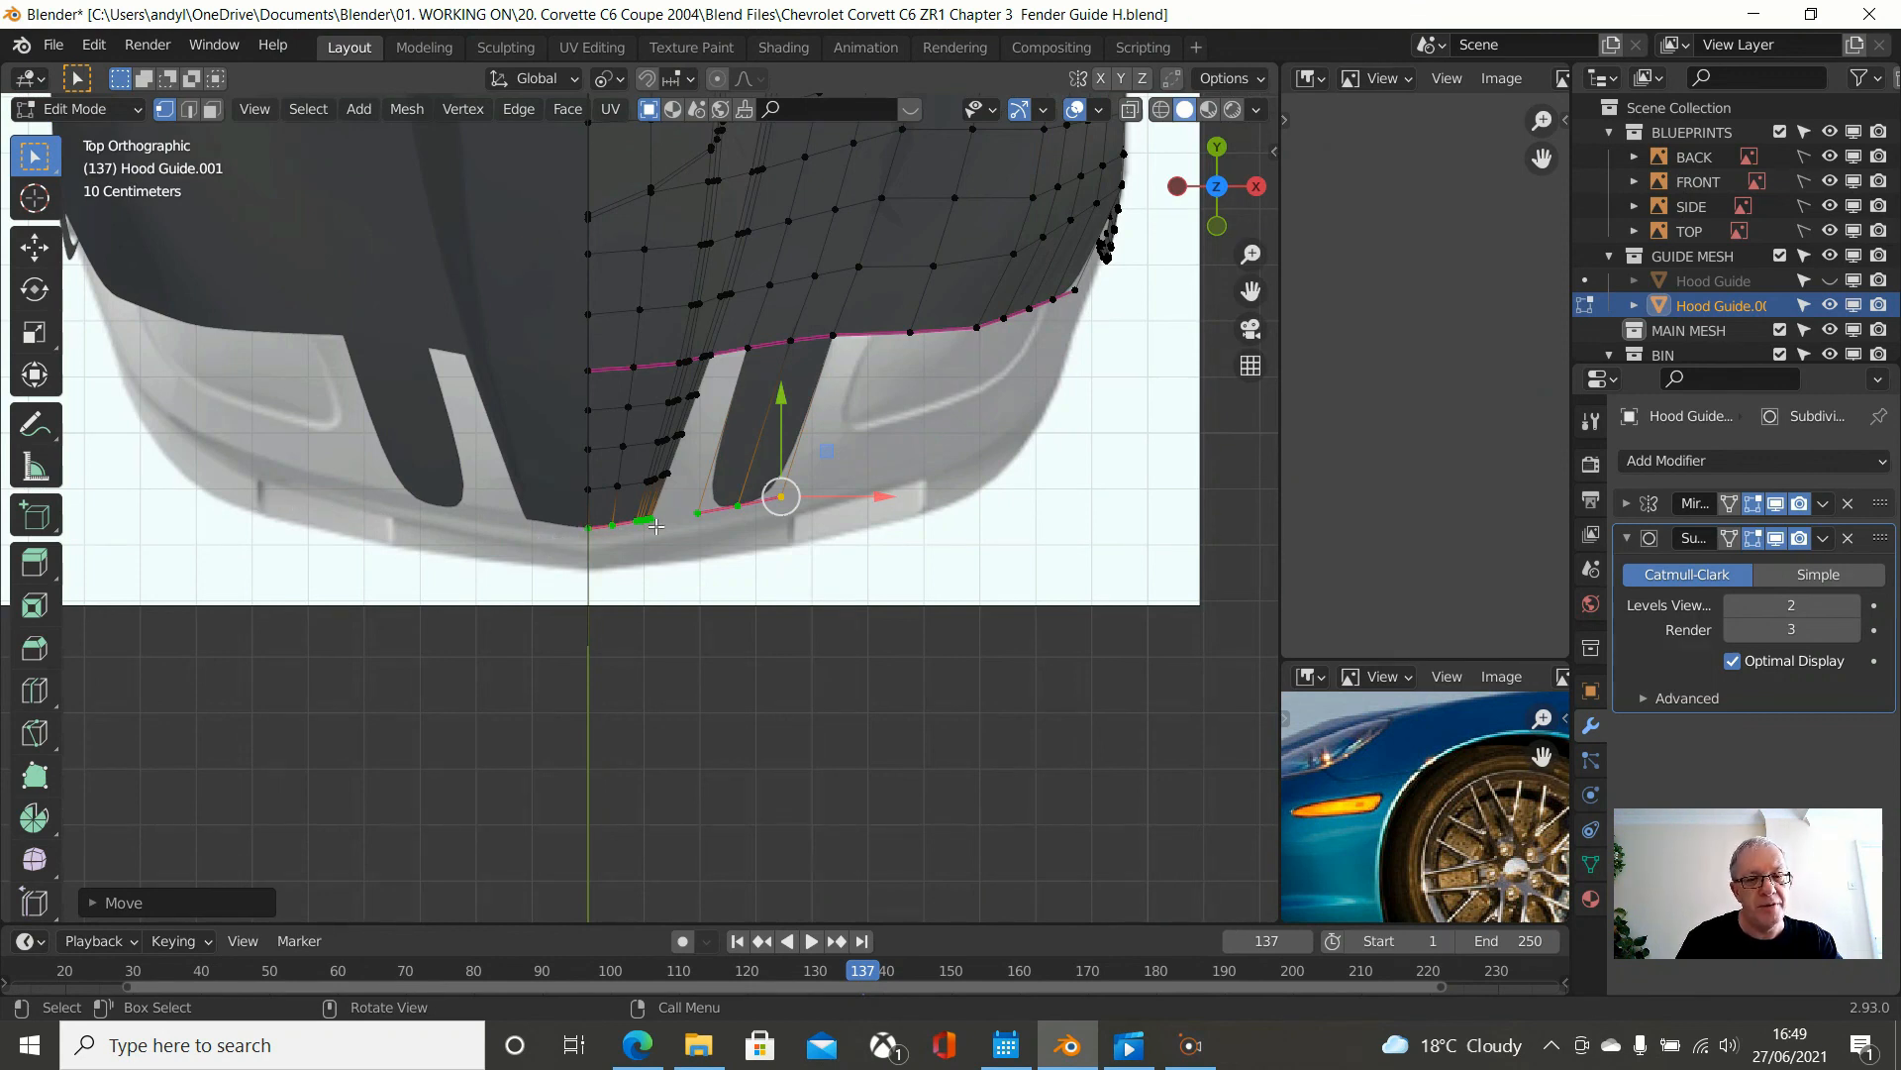
scroll(668, 522, down, 2)
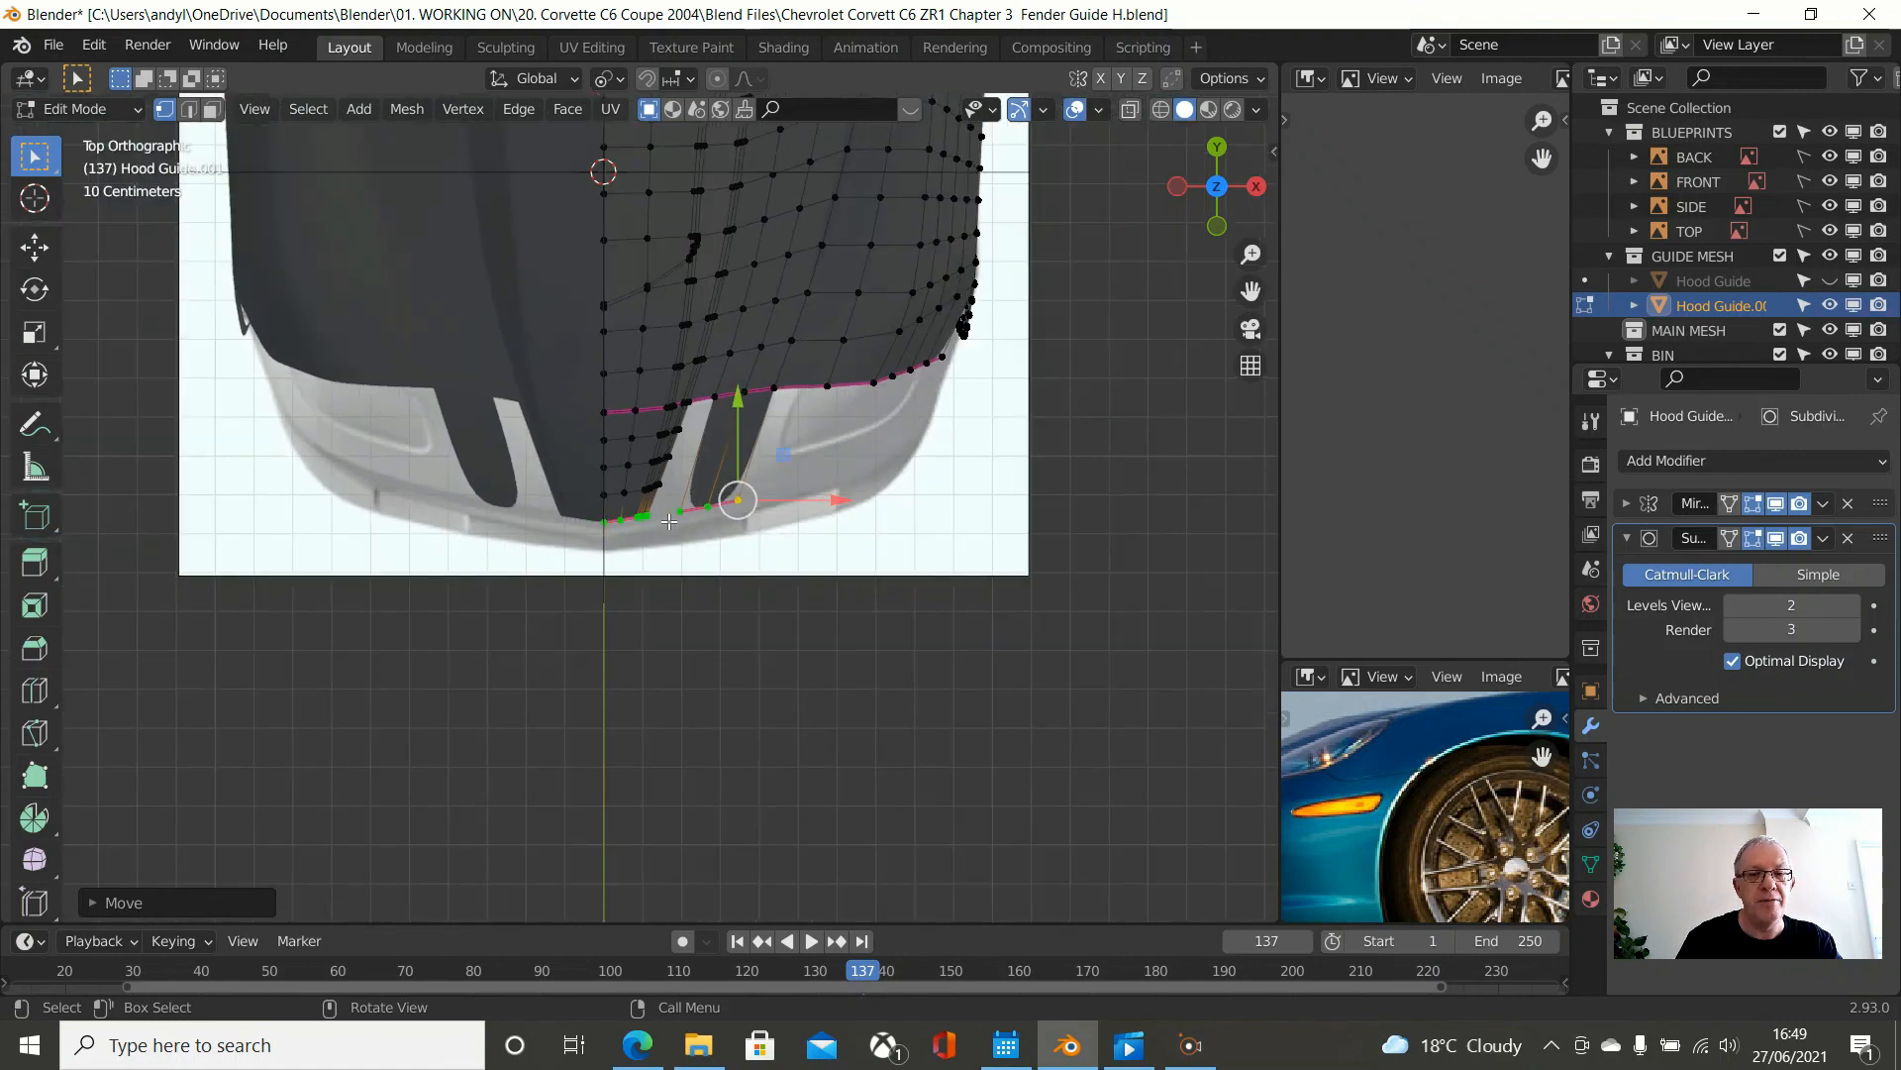
- Leave Edit Mode to inspect the whole guide mesh in perspective, and shift the reference photo towards the front side light
scroll(669, 522, down, 2)
middle_drag(669, 524, 547, 360)
scroll(909, 454, up, 4)
middle_drag(948, 496, 1022, 580)
key(Tab)
scroll(1055, 608, down, 4)
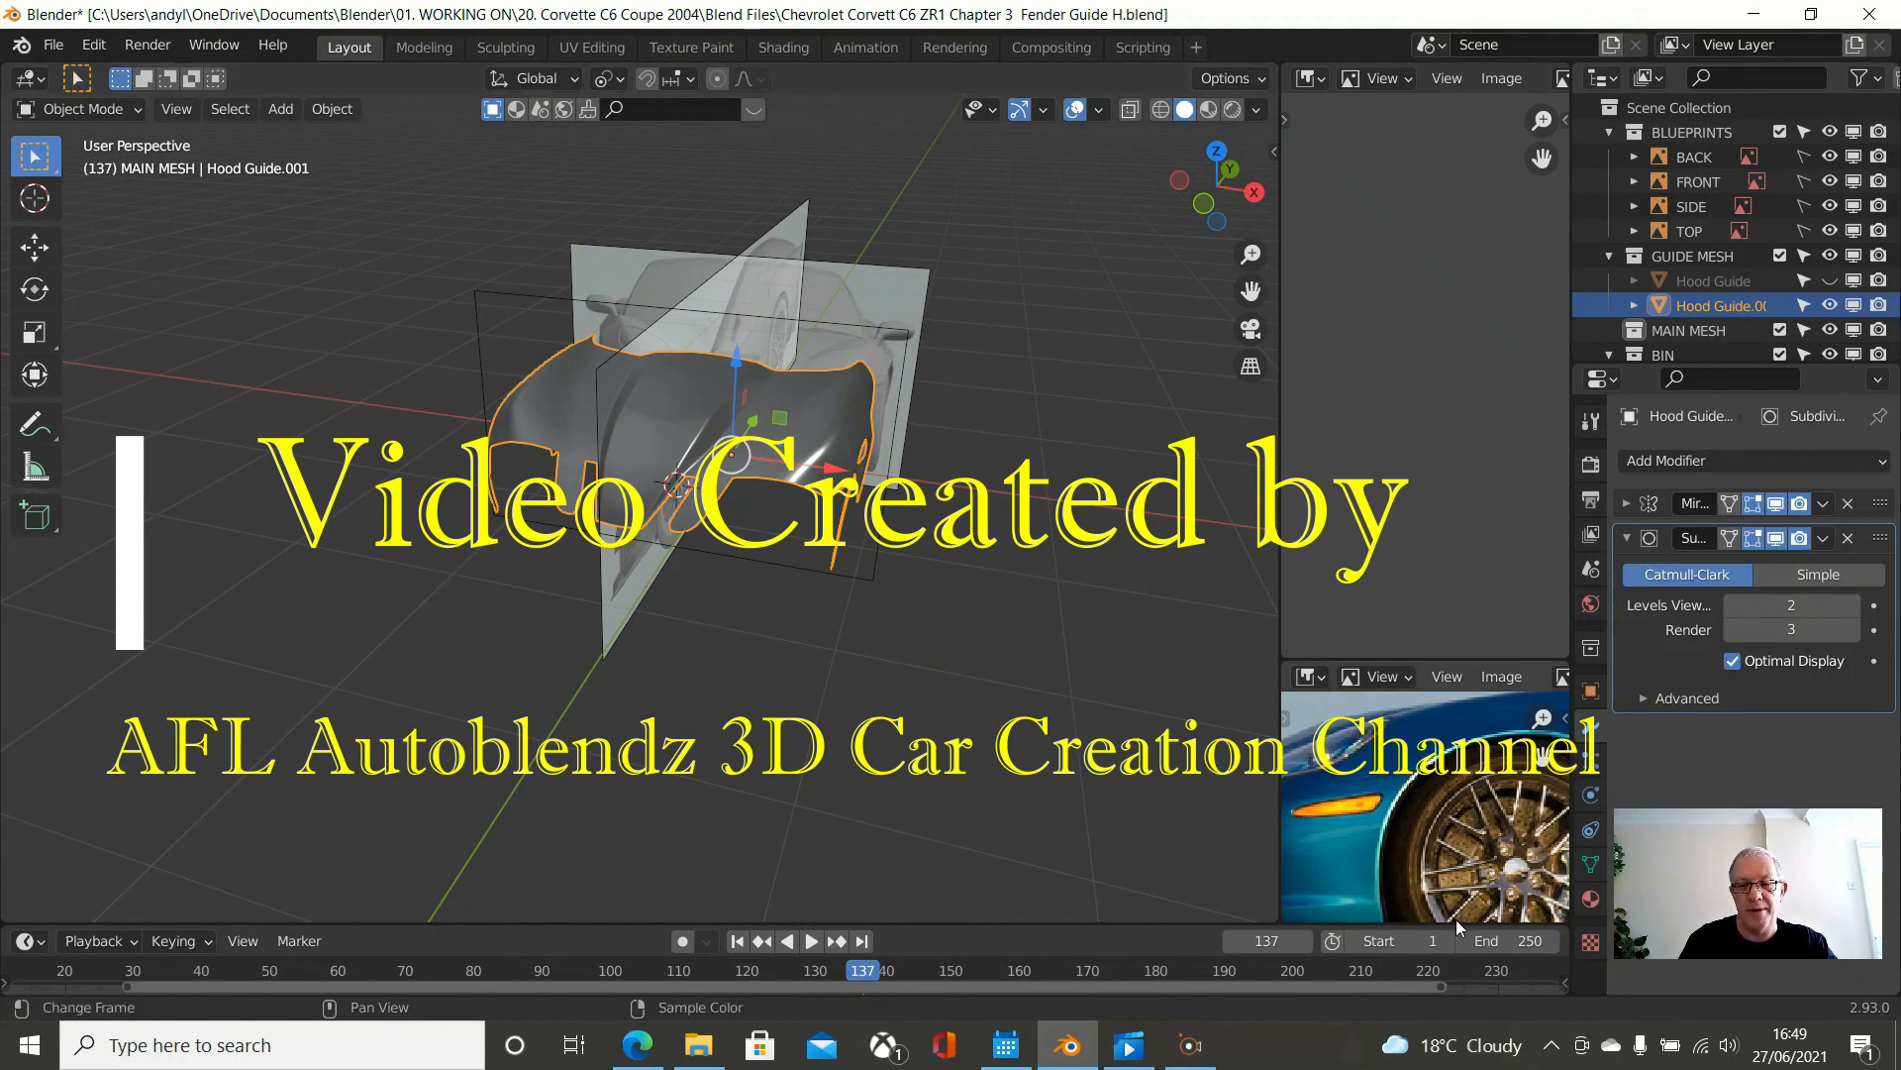
middle_drag(1390, 846, 1422, 834)
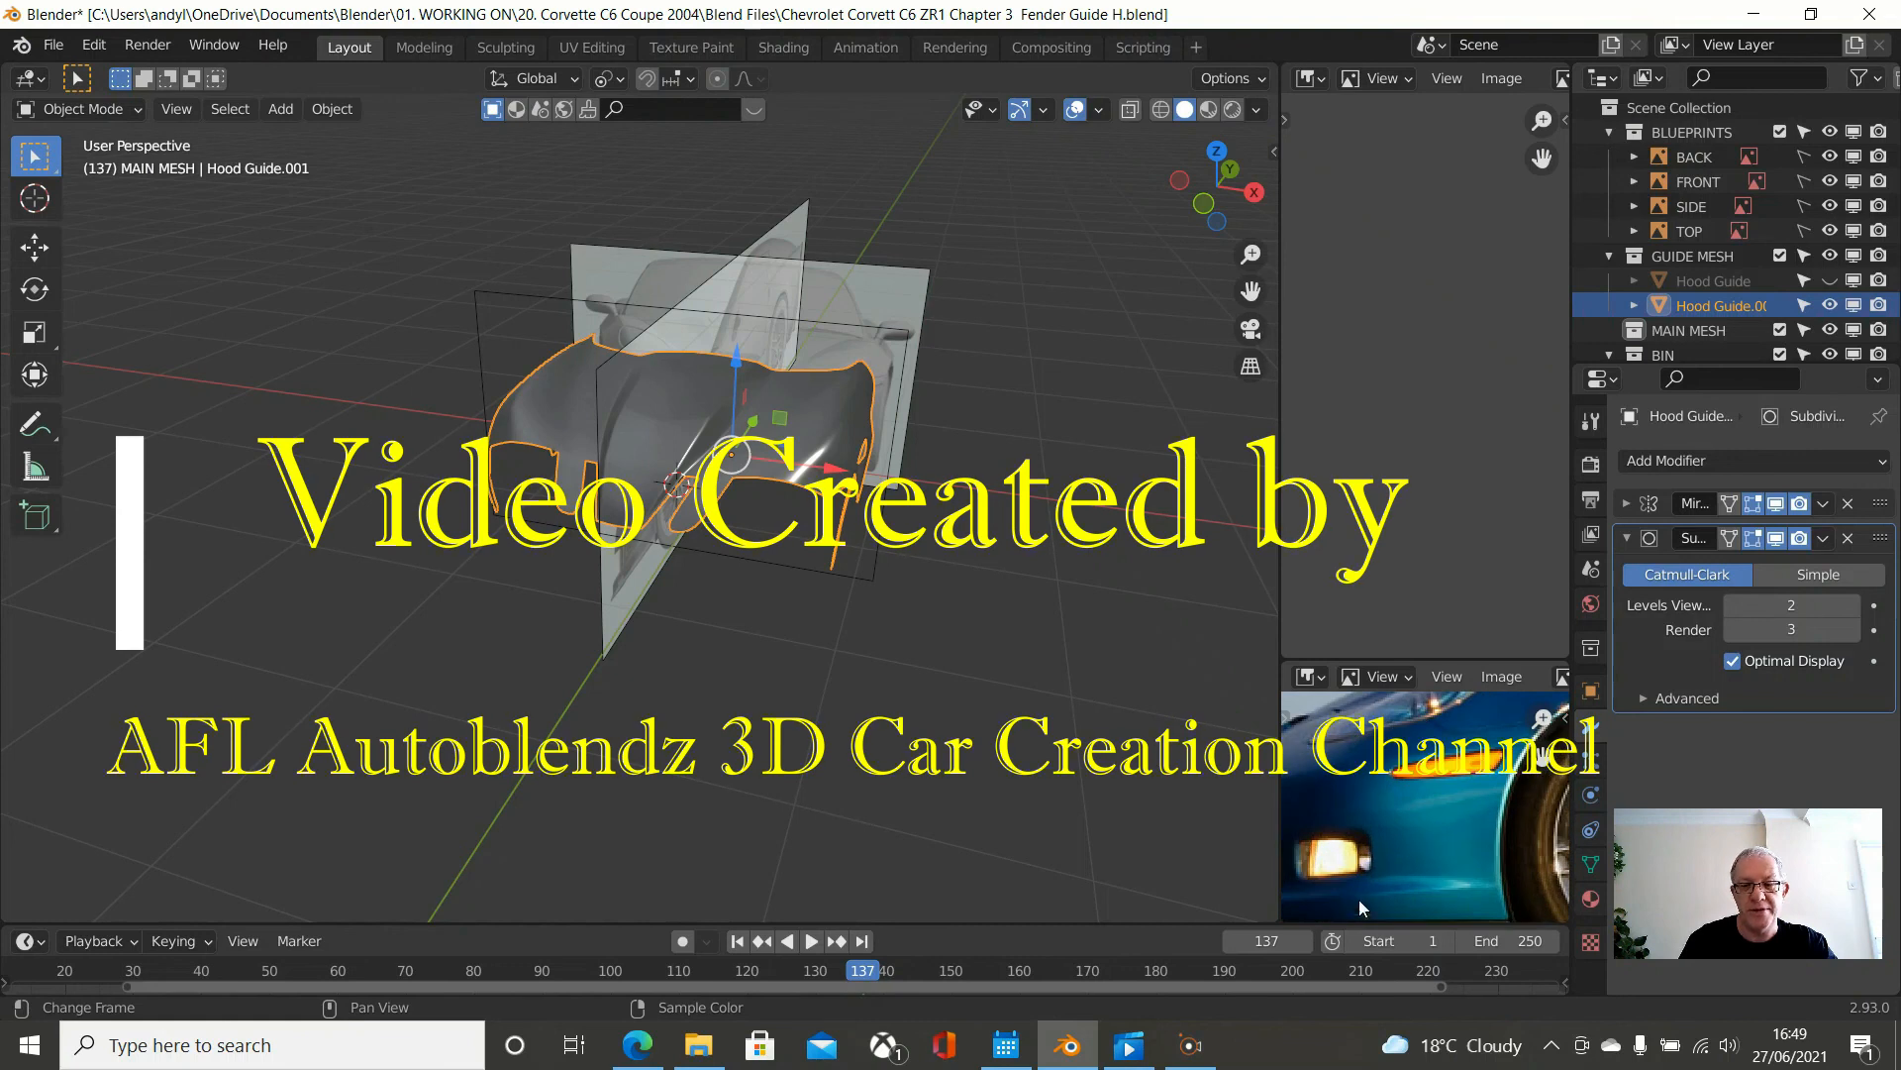